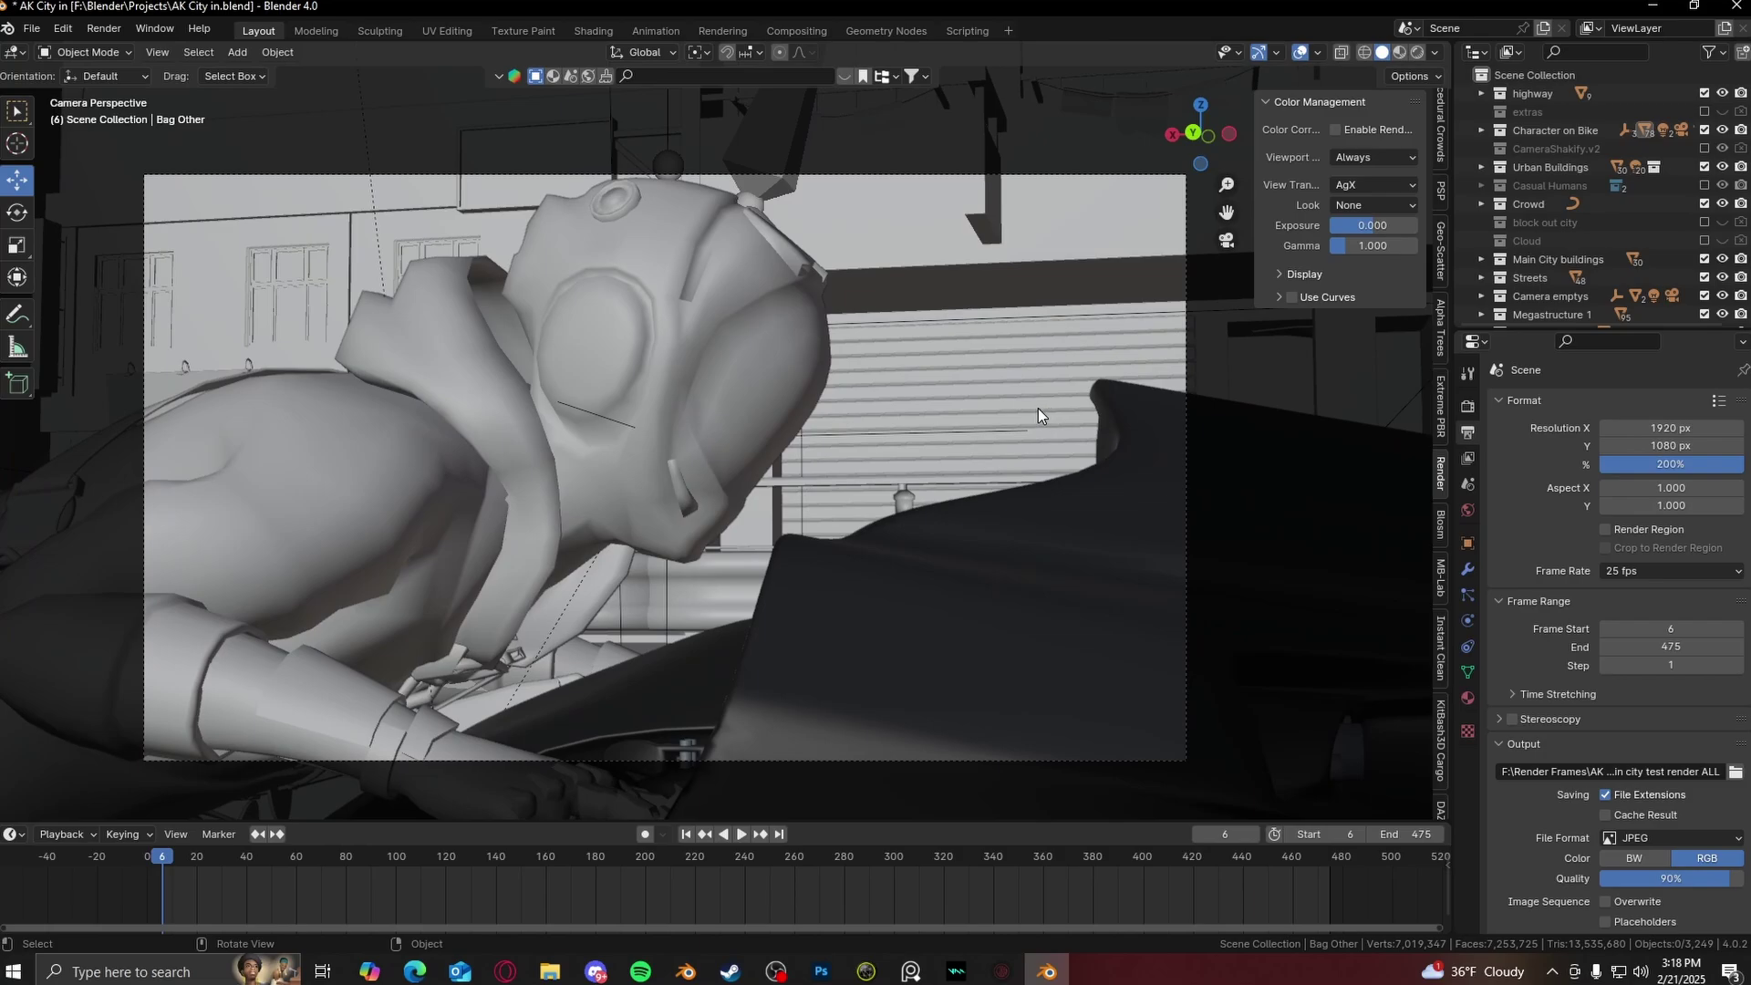
- Examine the rider shot's camera framing, its output settings and the city model around the highway
scroll(1038, 408, up, 1)
scroll(1031, 396, down, 1)
shift+middle_drag(1038, 407, 1038, 407)
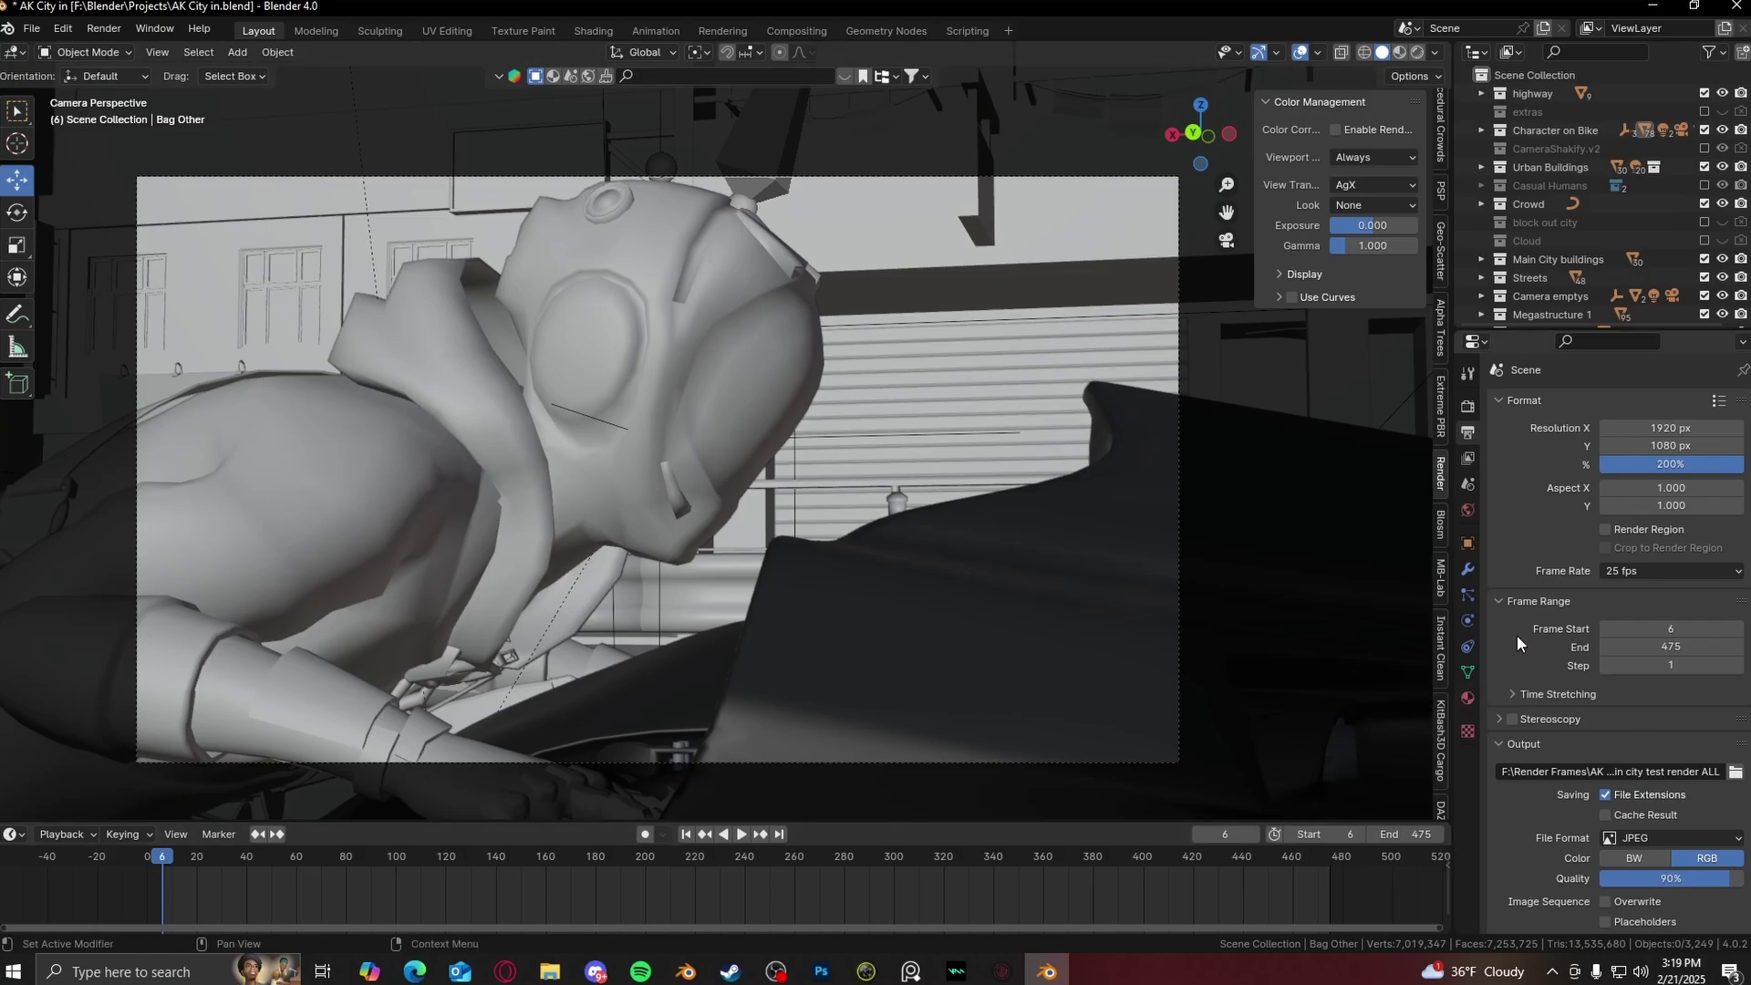
scroll(1517, 635, down, 2)
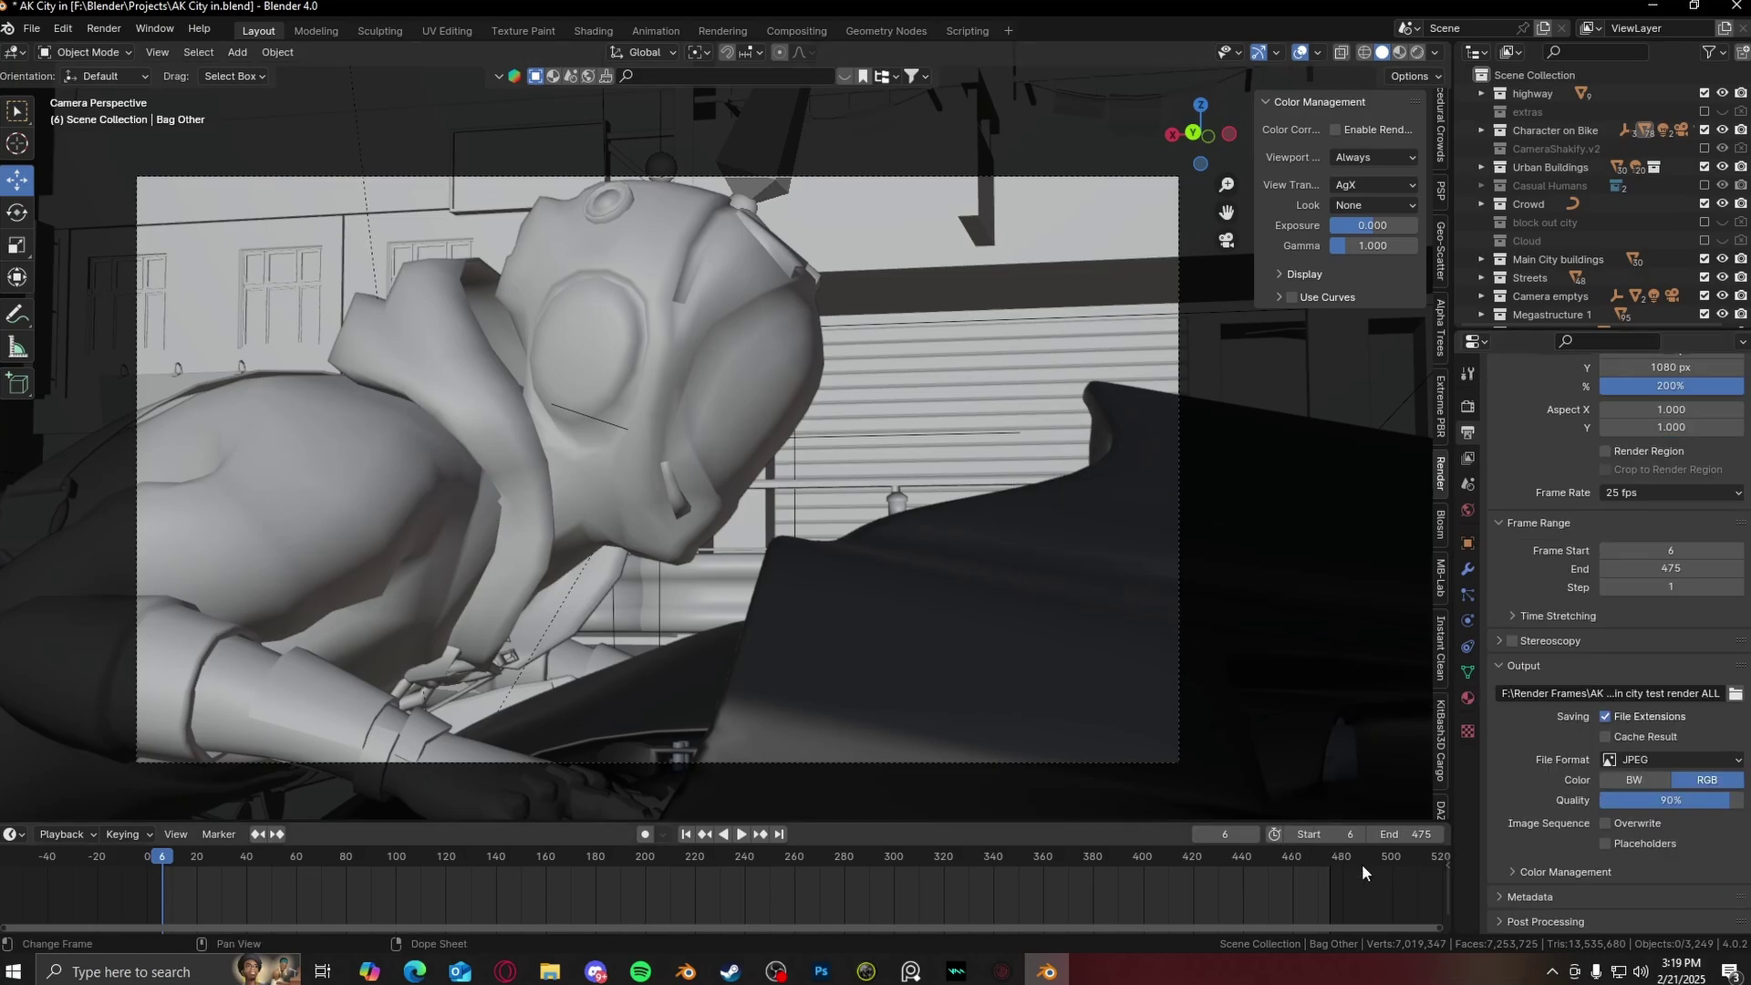
scroll(1500, 622, up, 2)
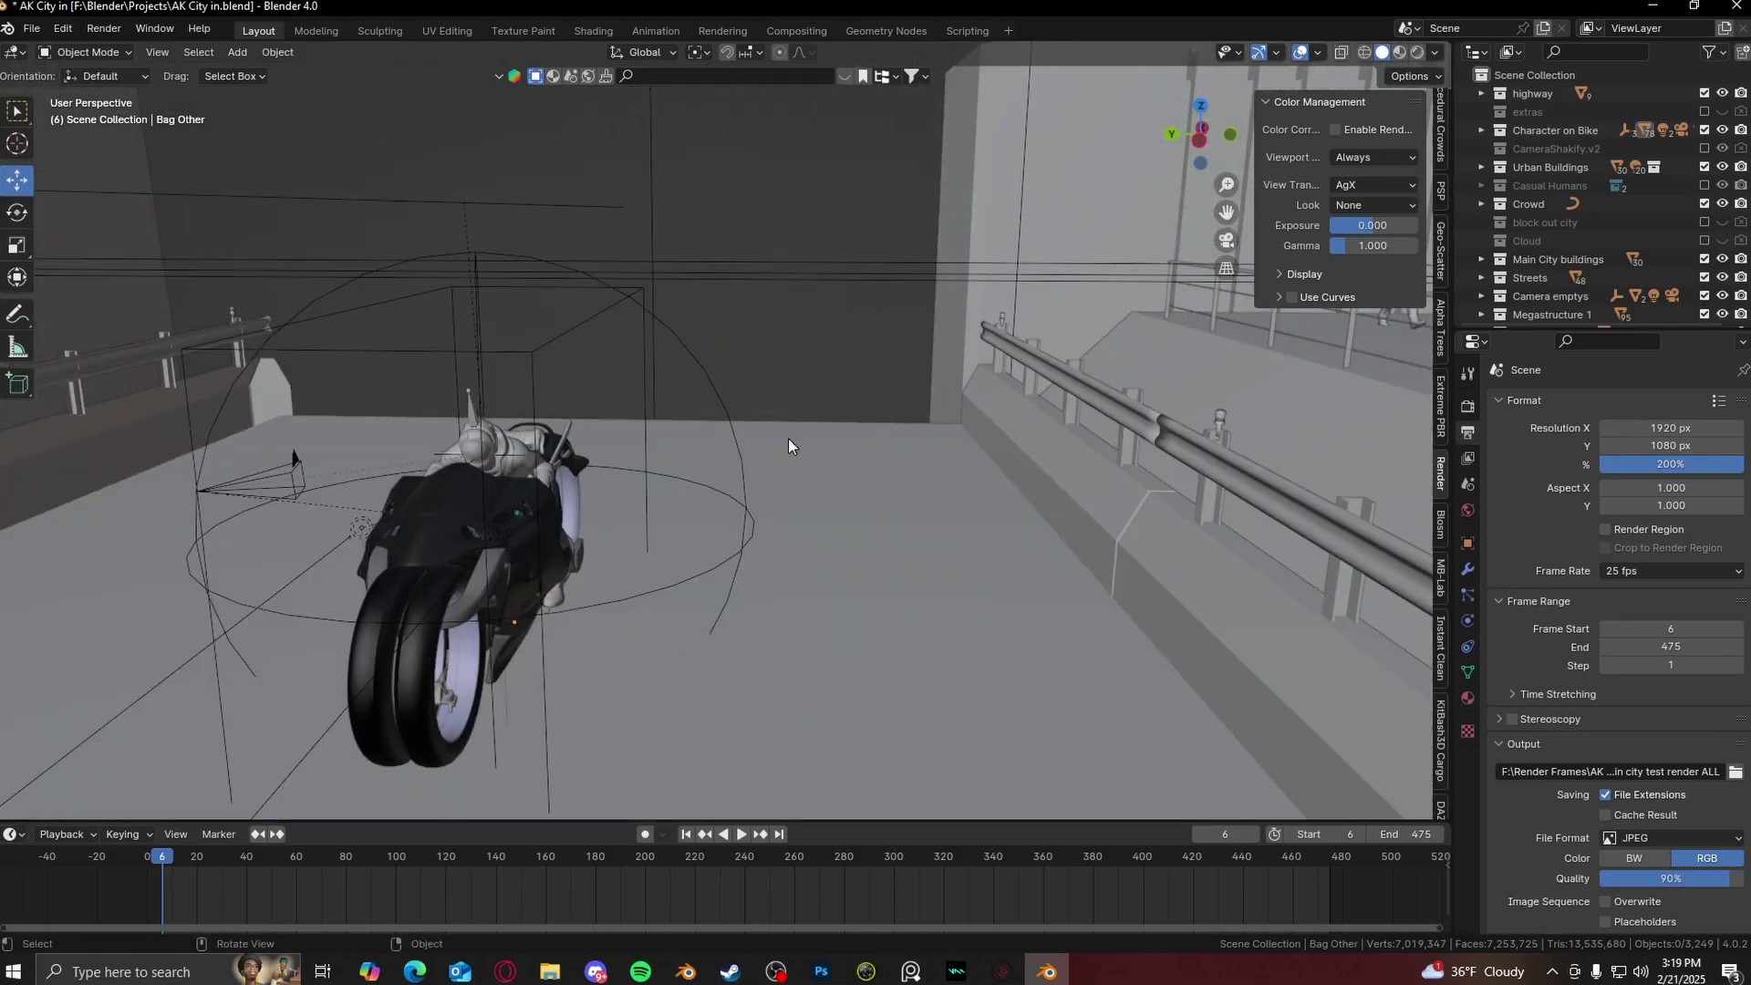
middle_drag(788, 445, 601, 512)
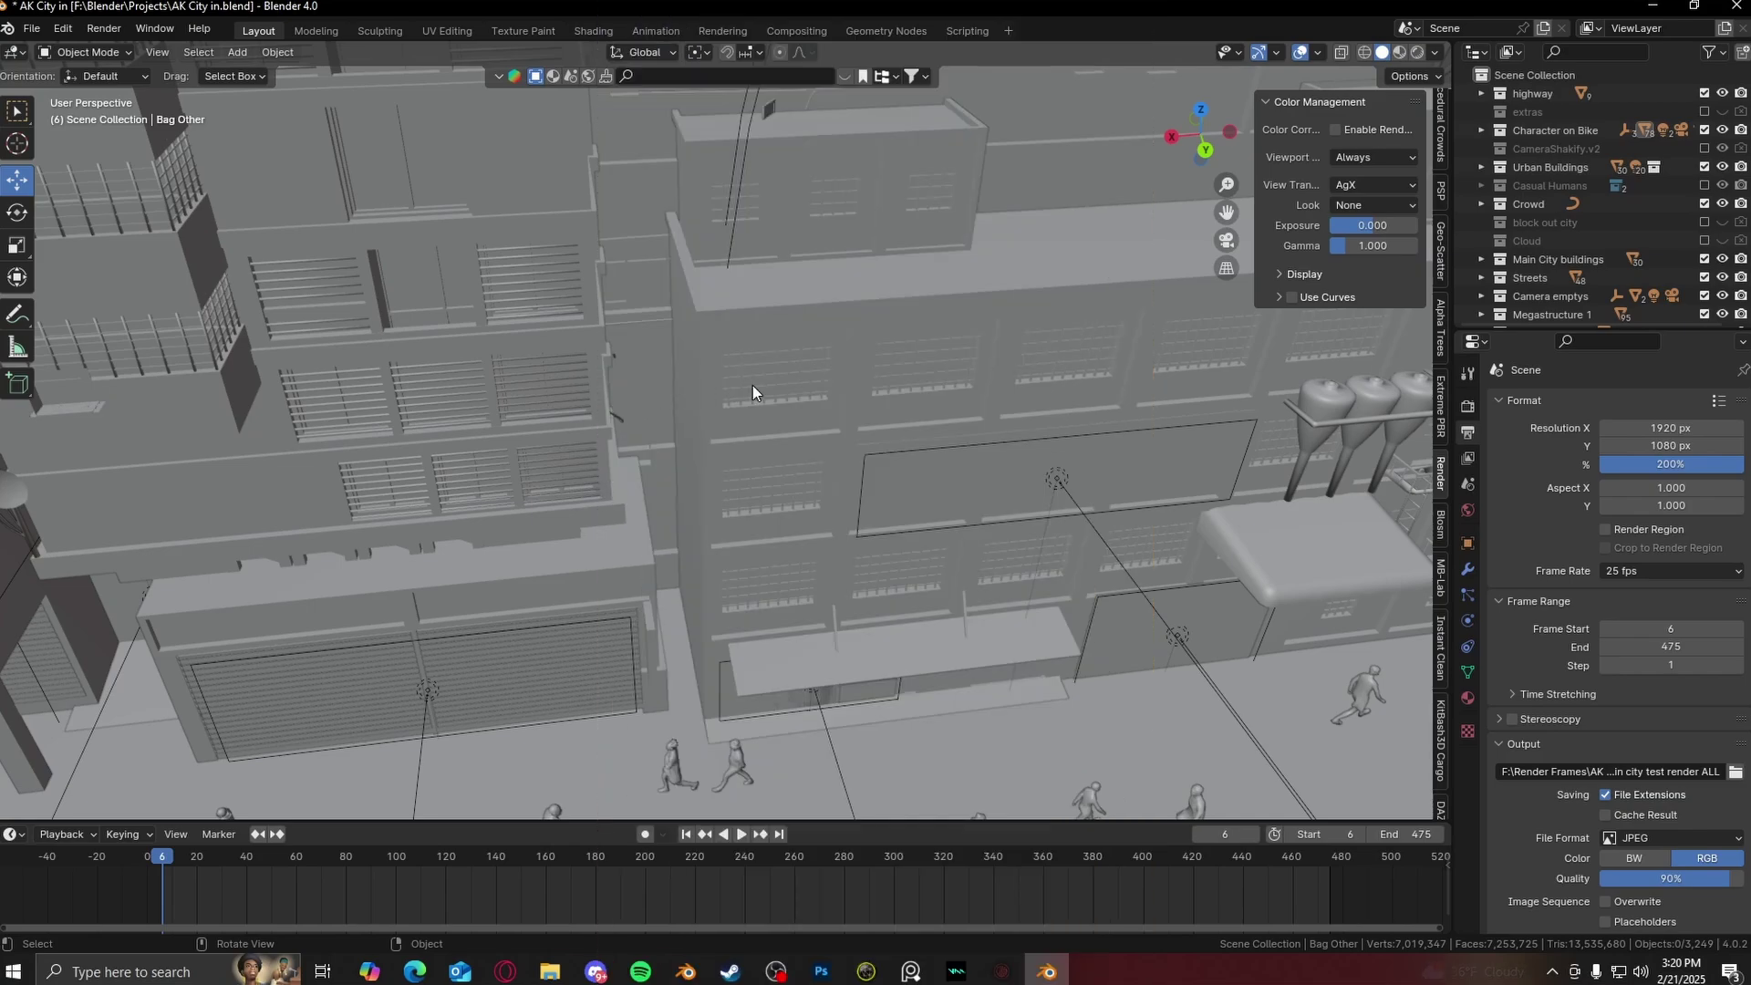
shift+middle_drag(809, 390, 577, 347)
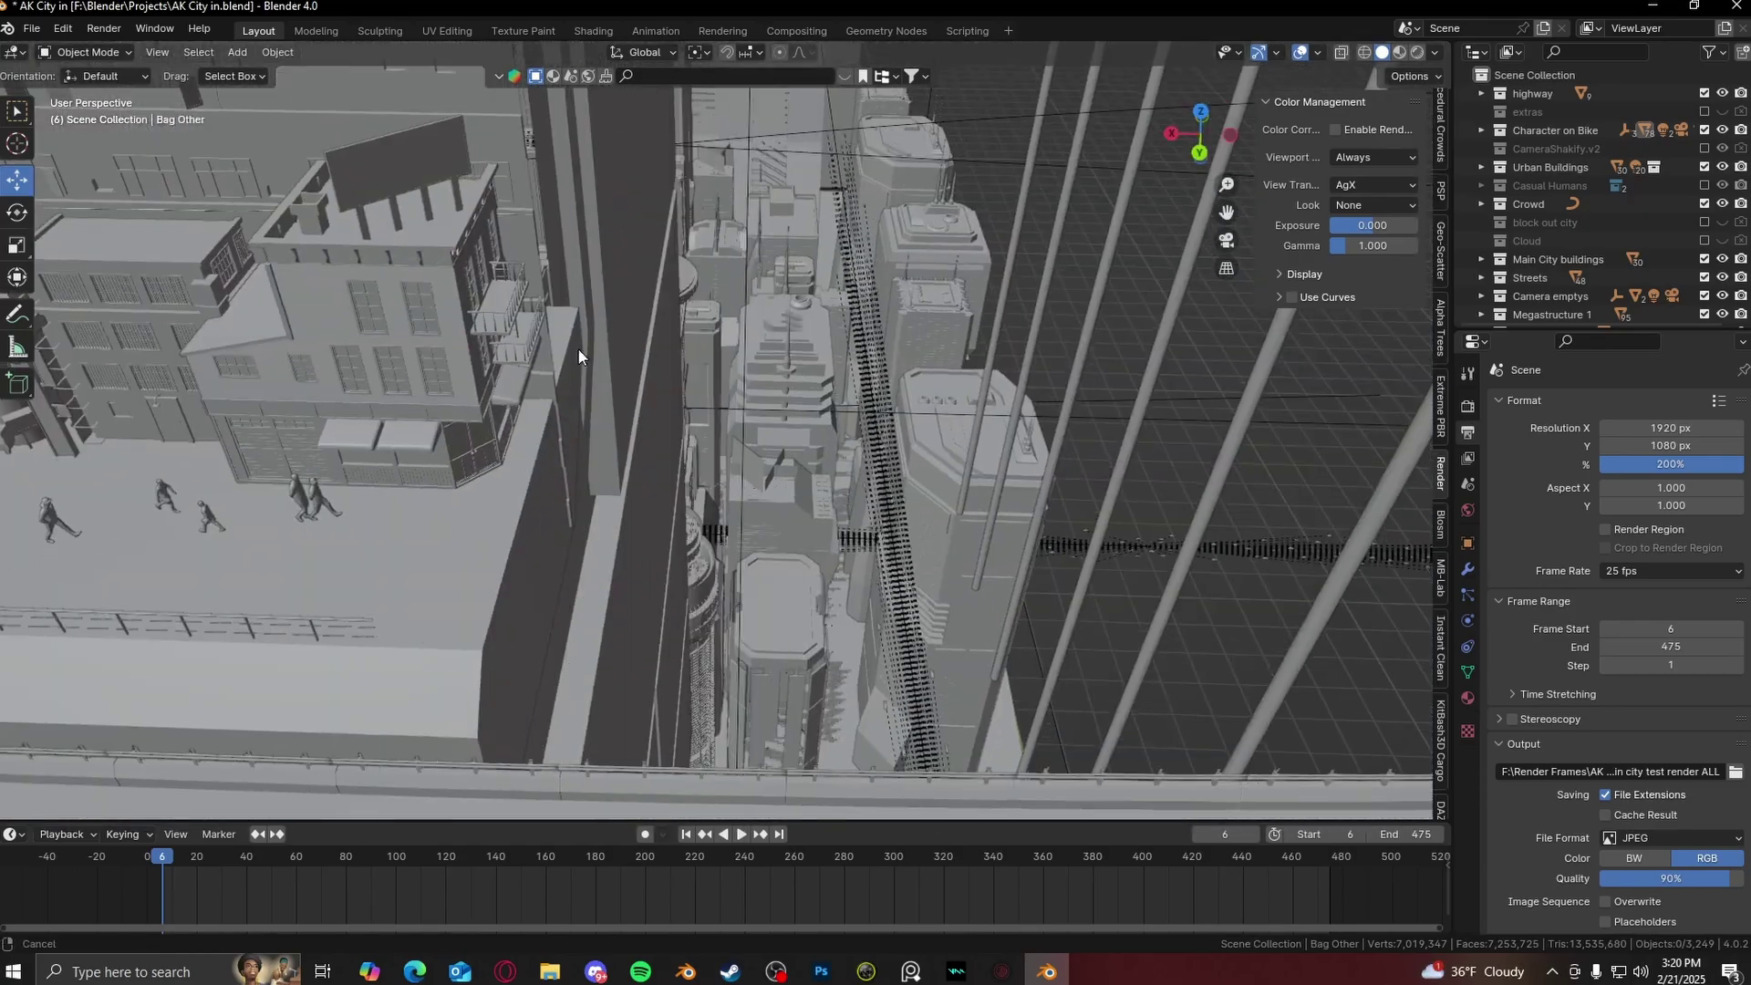
middle_drag(988, 369, 912, 411)
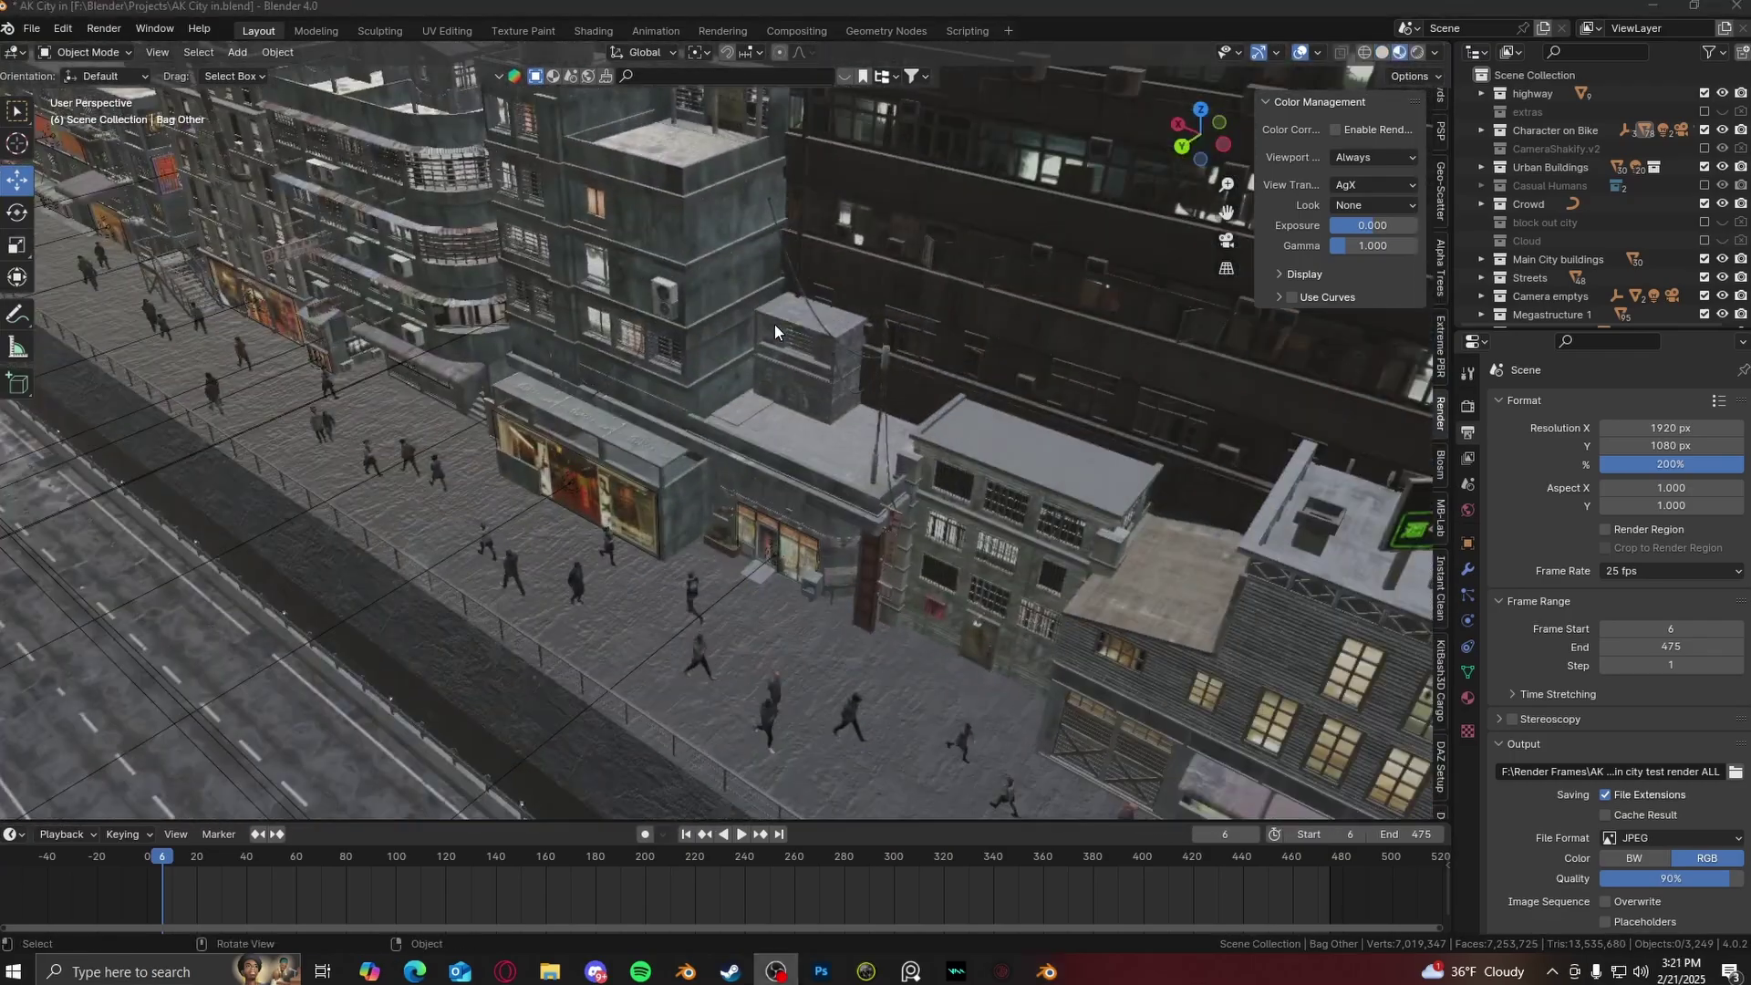
mouse_move(774, 325)
middle_down()
mouse_move(789, 307)
mouse_move(534, 249)
mouse_move(535, 339)
mouse_move(852, 435)
mouse_move(470, 420)
mouse_move(1150, 369)
mouse_move(785, 353)
middle_up()
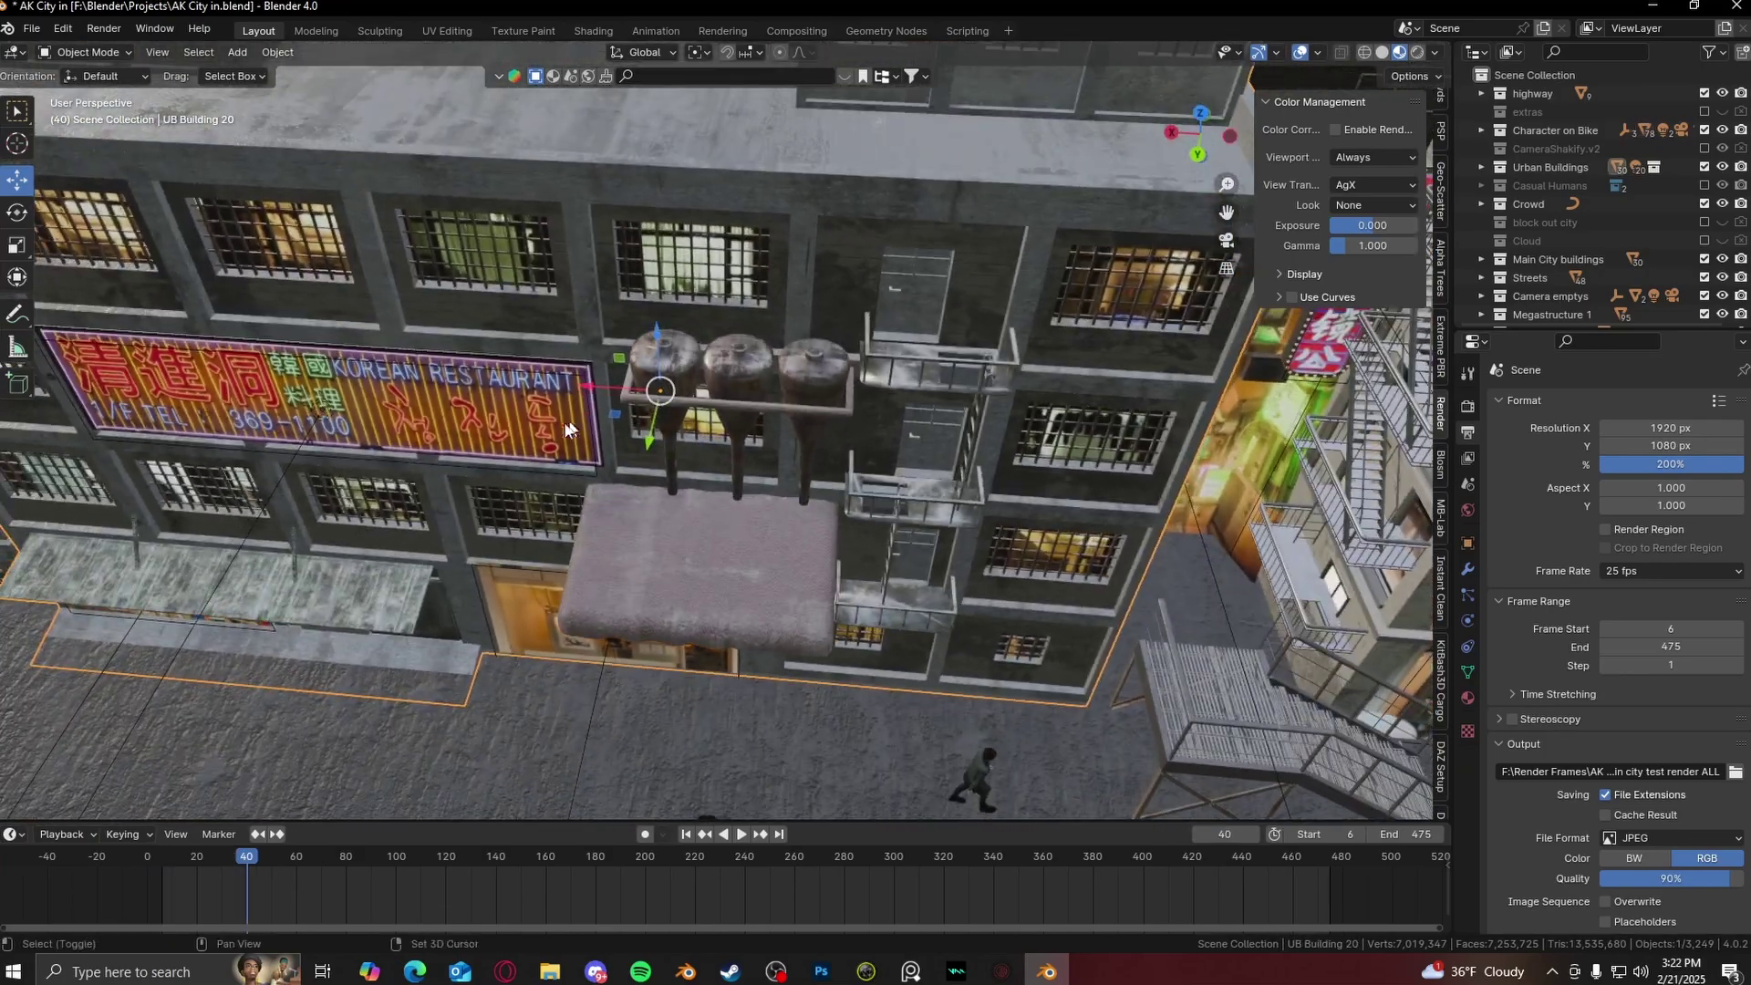
- Try moving the Korean restaurant building about 5.25 m along the X axis
scroll(824, 402, down, 3)
shift+middle_drag(567, 428, 1010, 451)
scroll(1034, 419, up, 2)
scroll(1010, 451, down, 3)
drag(1032, 441, 229, 390)
shift+middle_drag(229, 390, 829, 414)
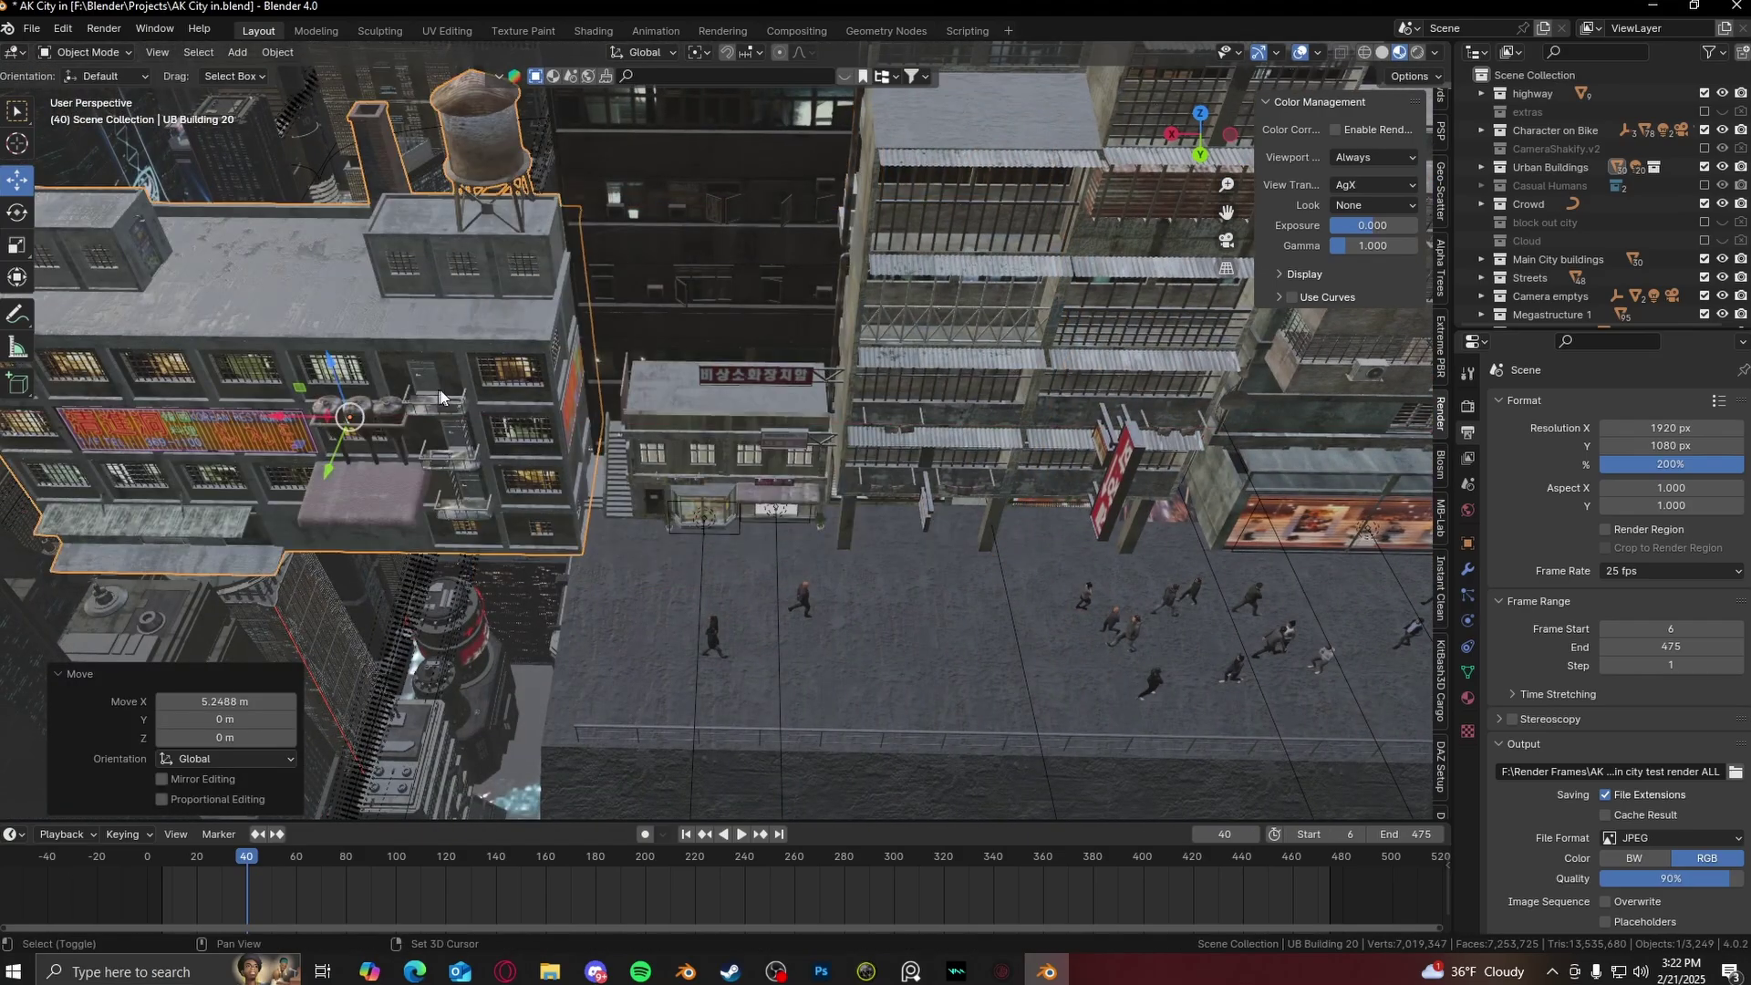
- Examine the row of buildings and shopfronts along the pedestrian street
scroll(682, 406, down, 2)
shift+middle_drag(440, 397, 629, 394)
scroll(800, 316, up, 2)
shift+middle_drag(629, 394, 406, 401)
shift+middle_drag(1405, 369, 653, 319)
scroll(969, 403, up, 2)
shift+middle_drag(653, 319, 834, 405)
scroll(859, 405, up, 5)
- Try moving the shoe shop's window image plane off its storefront and undo the move
shift+middle_drag(456, 405, 870, 476)
click(859, 404)
scroll(859, 404, up, 2)
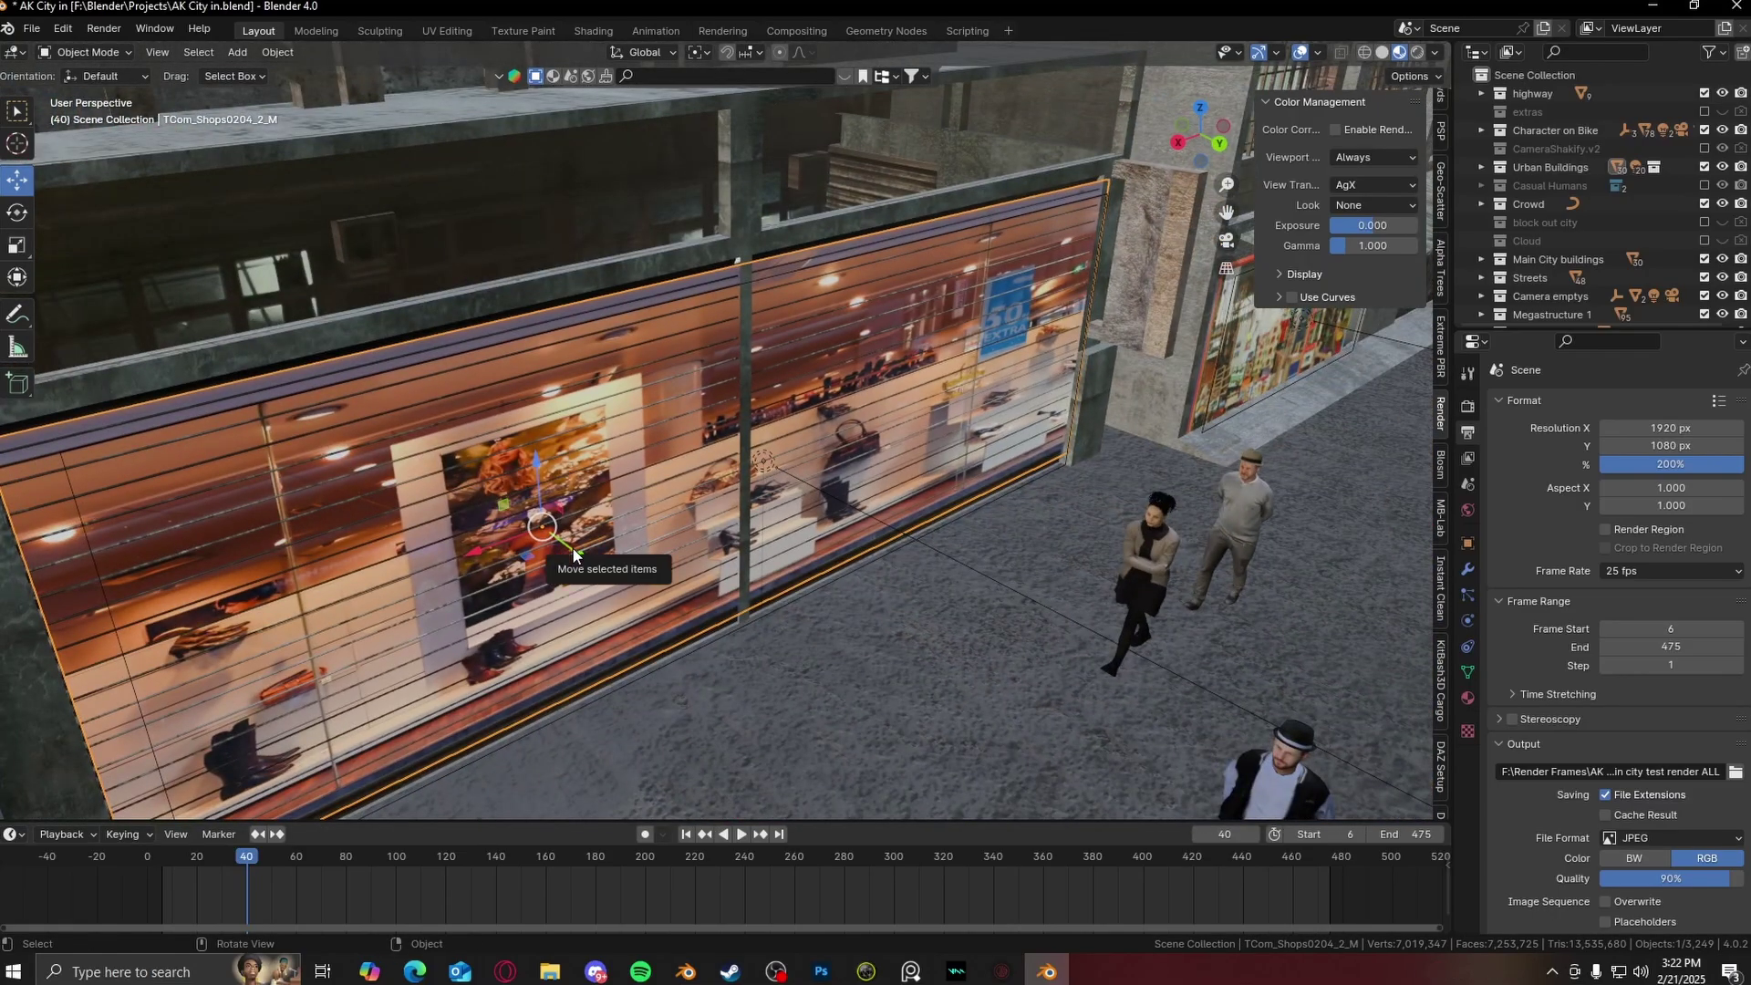
middle_drag(572, 549, 654, 558)
scroll(655, 559, down, 3)
drag(949, 595, 951, 597)
middle_drag(951, 596, 982, 460)
key(ctrl+z)
- Select the area light in front of the shoe shop and examine its light settings and the neighbouring alley image
scroll(982, 459, down, 4)
shift+middle_drag(795, 443, 753, 445)
scroll(766, 532, up, 4)
click(766, 533)
middle_drag(766, 532, 903, 547)
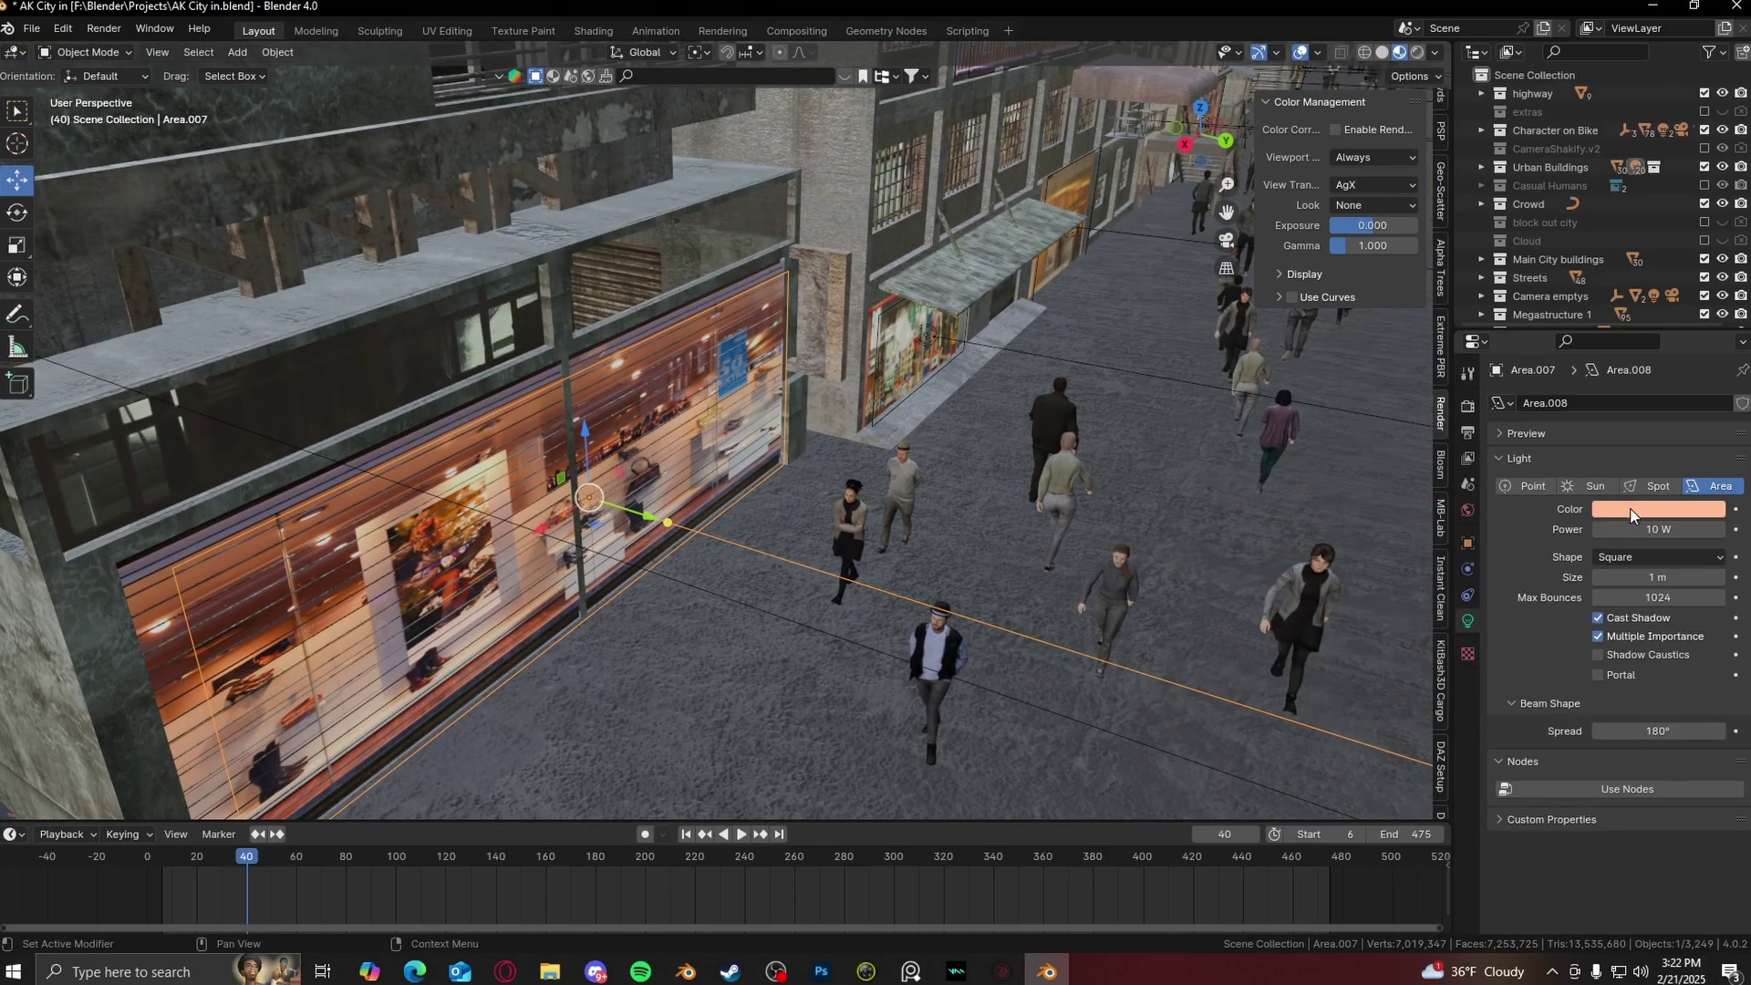
middle_drag(506, 567, 772, 355)
scroll(792, 325, down, 2)
scroll(792, 328, up, 5)
scroll(774, 363, down, 4)
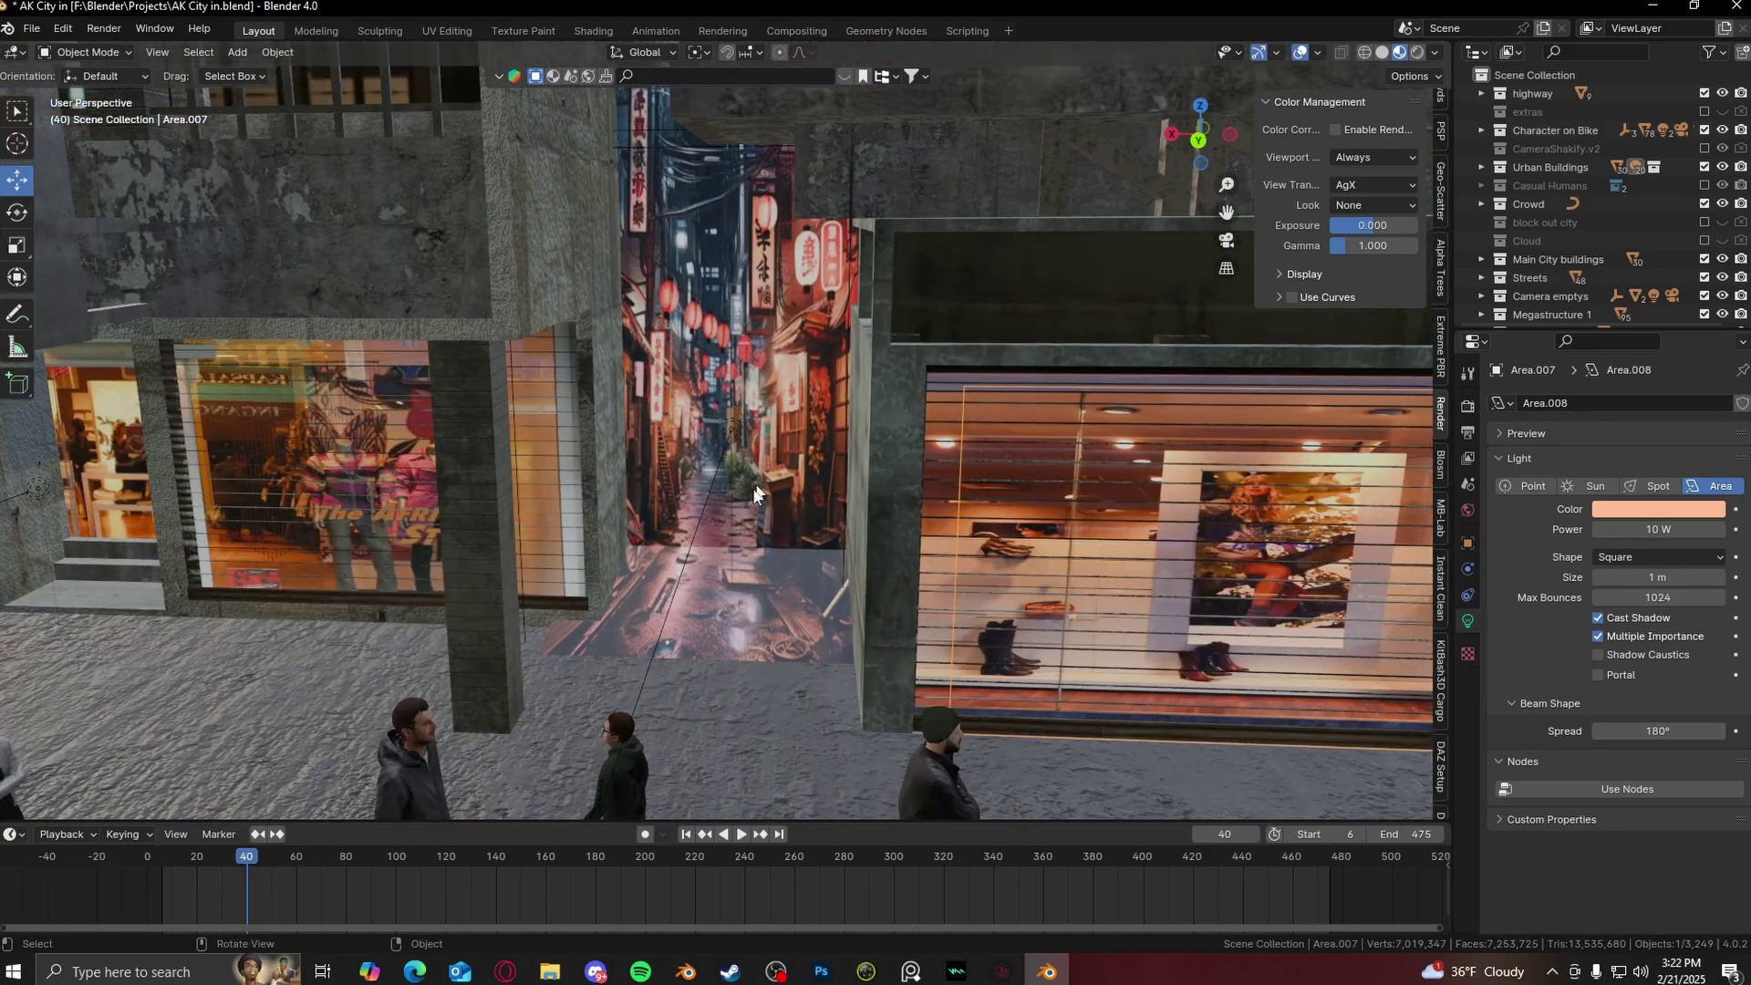
scroll(740, 503, down, 6)
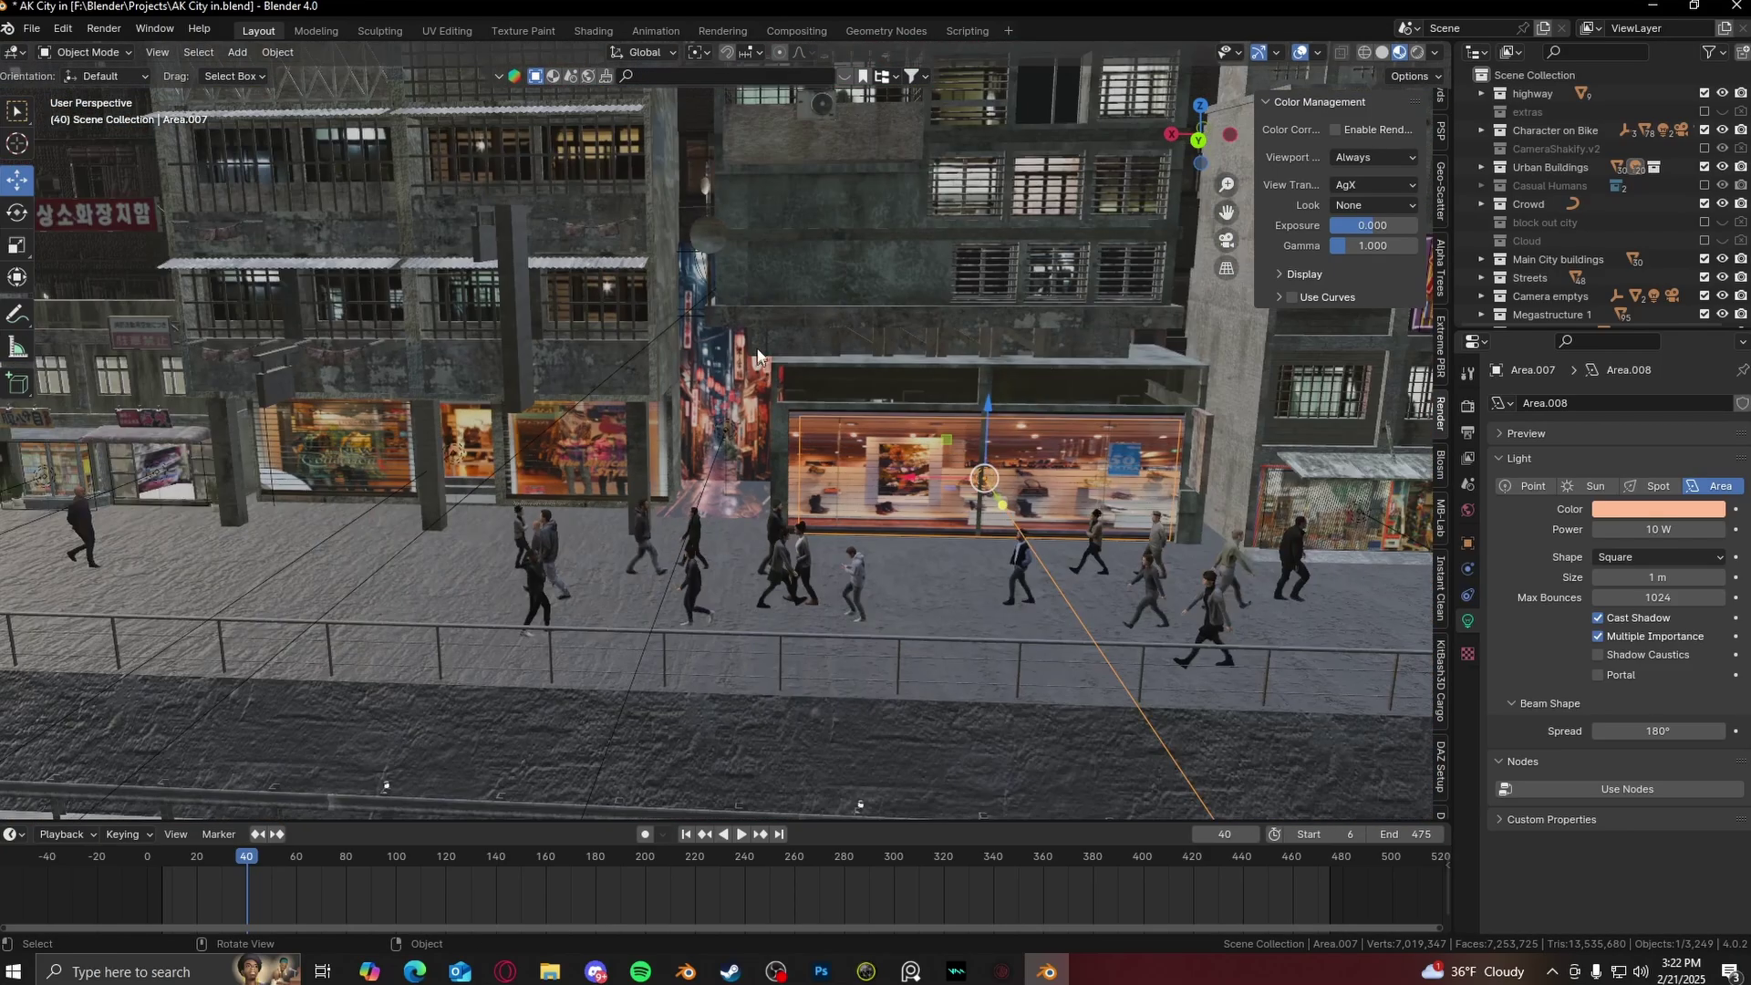
- Examine the upper facades, lit windows and remaining shopfronts farther along the street
shift+middle_drag(1140, 388, 821, 394)
scroll(997, 398, up, 3)
shift+middle_drag(997, 398, 656, 405)
shift+middle_drag(1277, 383, 510, 340)
scroll(688, 402, down, 2)
scroll(511, 340, up, 2)
scroll(790, 429, down, 2)
shift+middle_drag(813, 412, 713, 403)
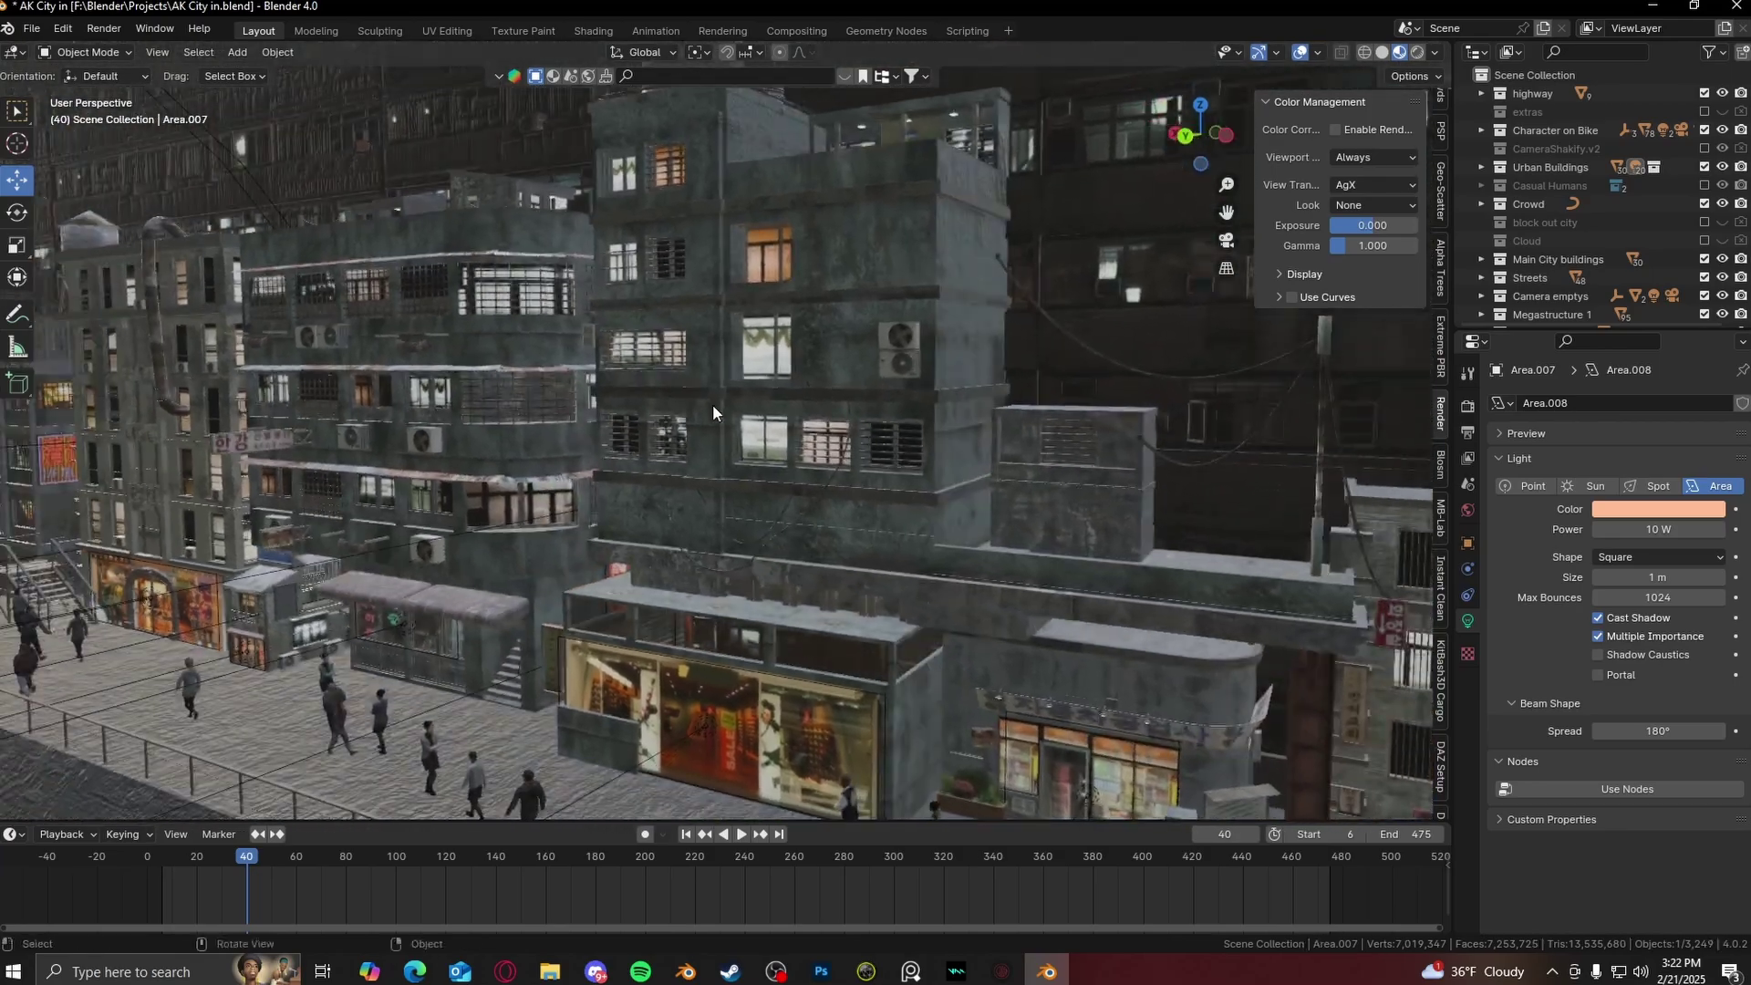
scroll(731, 401, down, 2)
scroll(687, 419, up, 3)
shift+middle_drag(513, 255, 841, 417)
scroll(780, 402, down, 3)
- Select the large slum building behind the street and examine its facade texture and windows
click(740, 396)
scroll(629, 406, up, 3)
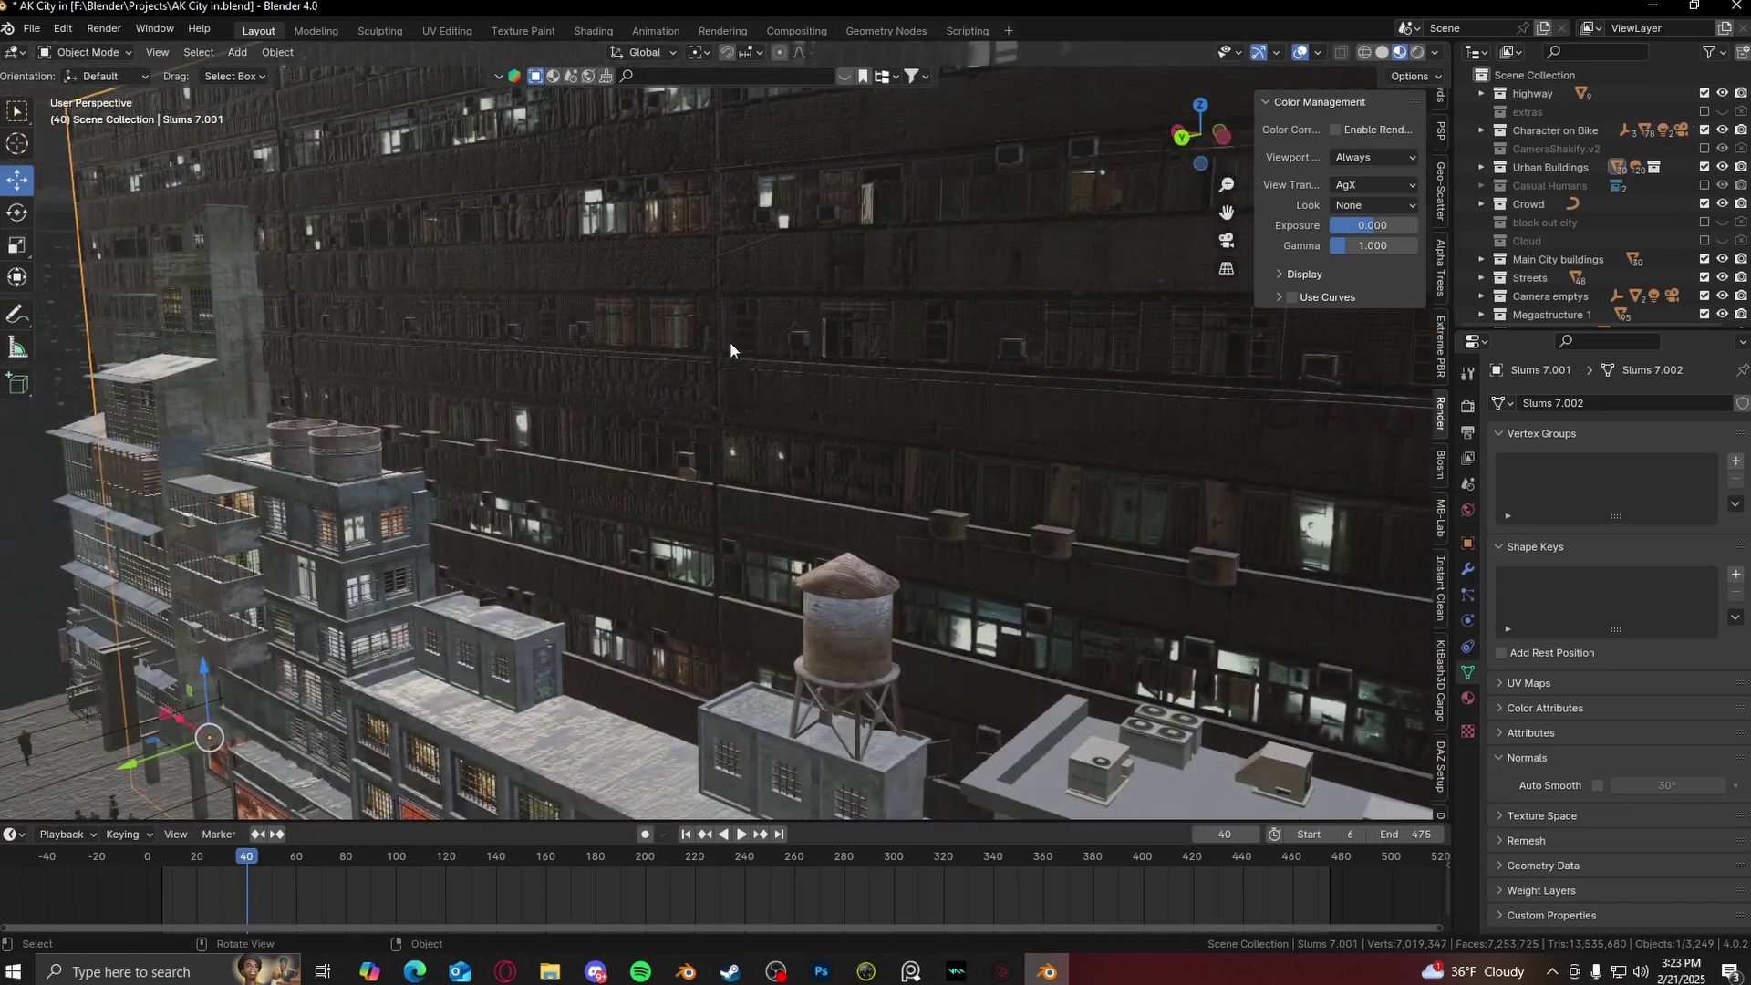
mouse_move(729, 347)
middle_down()
mouse_move(650, 332)
mouse_move(709, 351)
middle_up()
scroll(893, 360, up, 3)
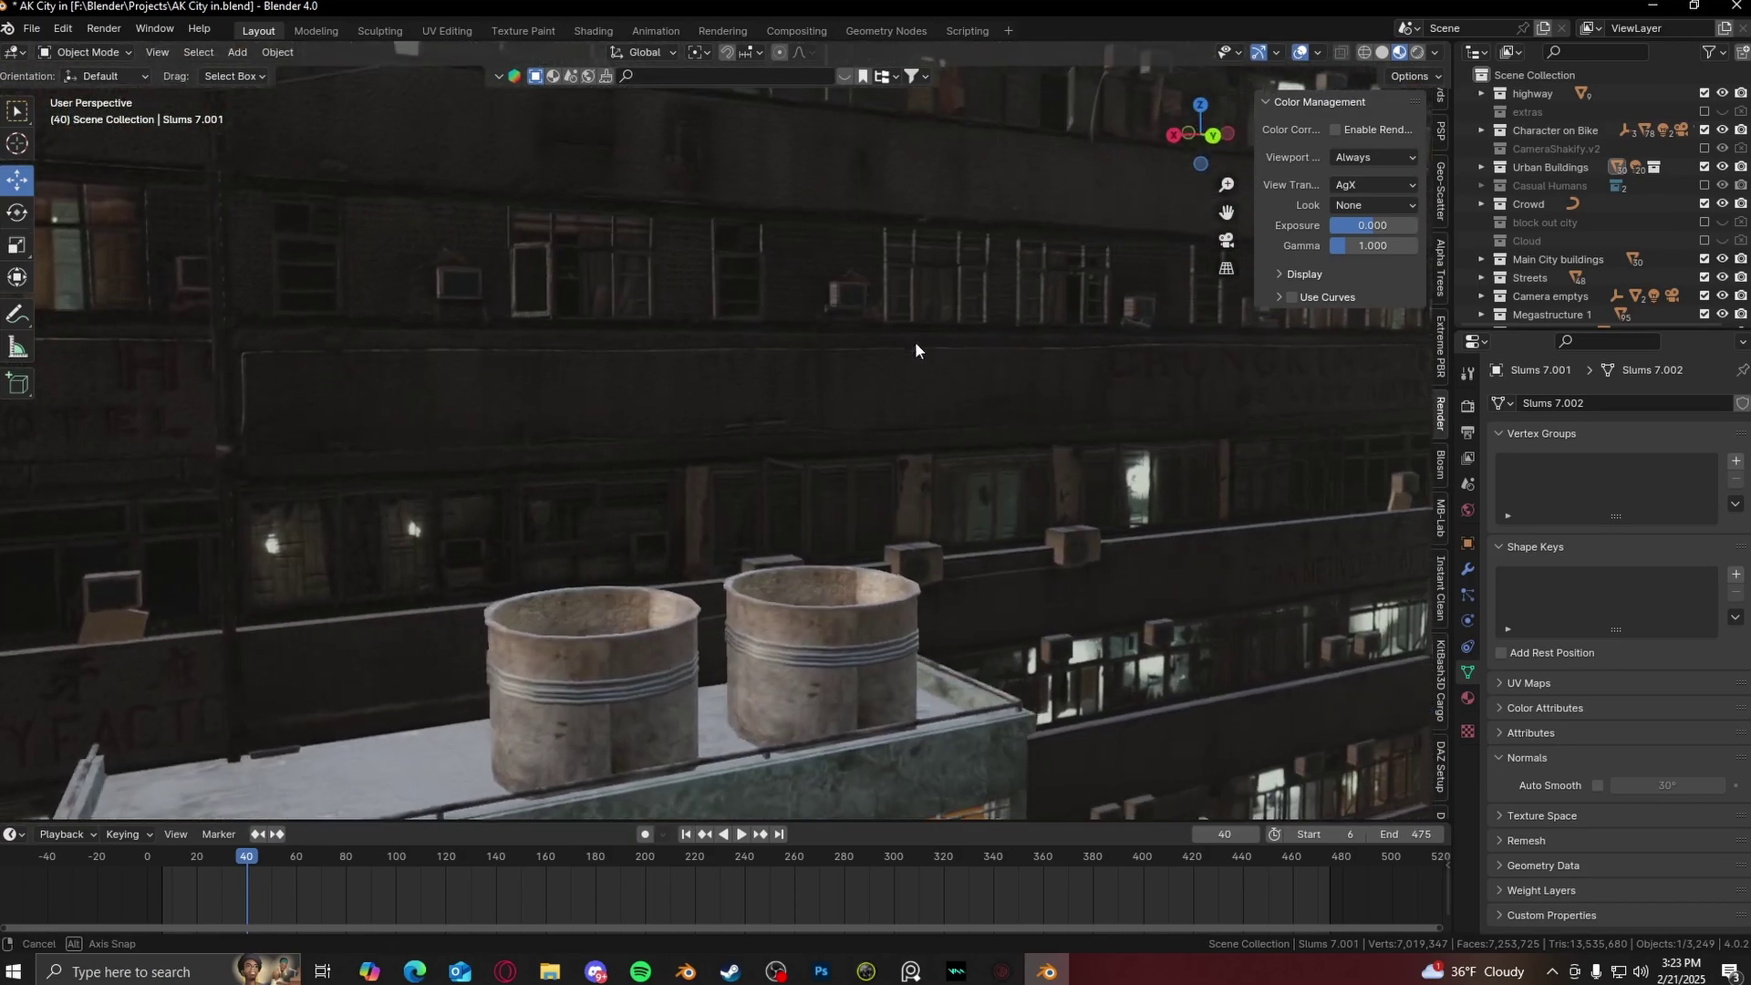
middle_drag(915, 352, 682, 408)
middle_drag(827, 412, 679, 389)
scroll(812, 284, down, 5)
- Select the path-based crowd on the street and examine the walking people up close
middle_drag(814, 292, 808, 368)
shift+middle_drag(850, 302, 646, 363)
scroll(851, 414, up, 4)
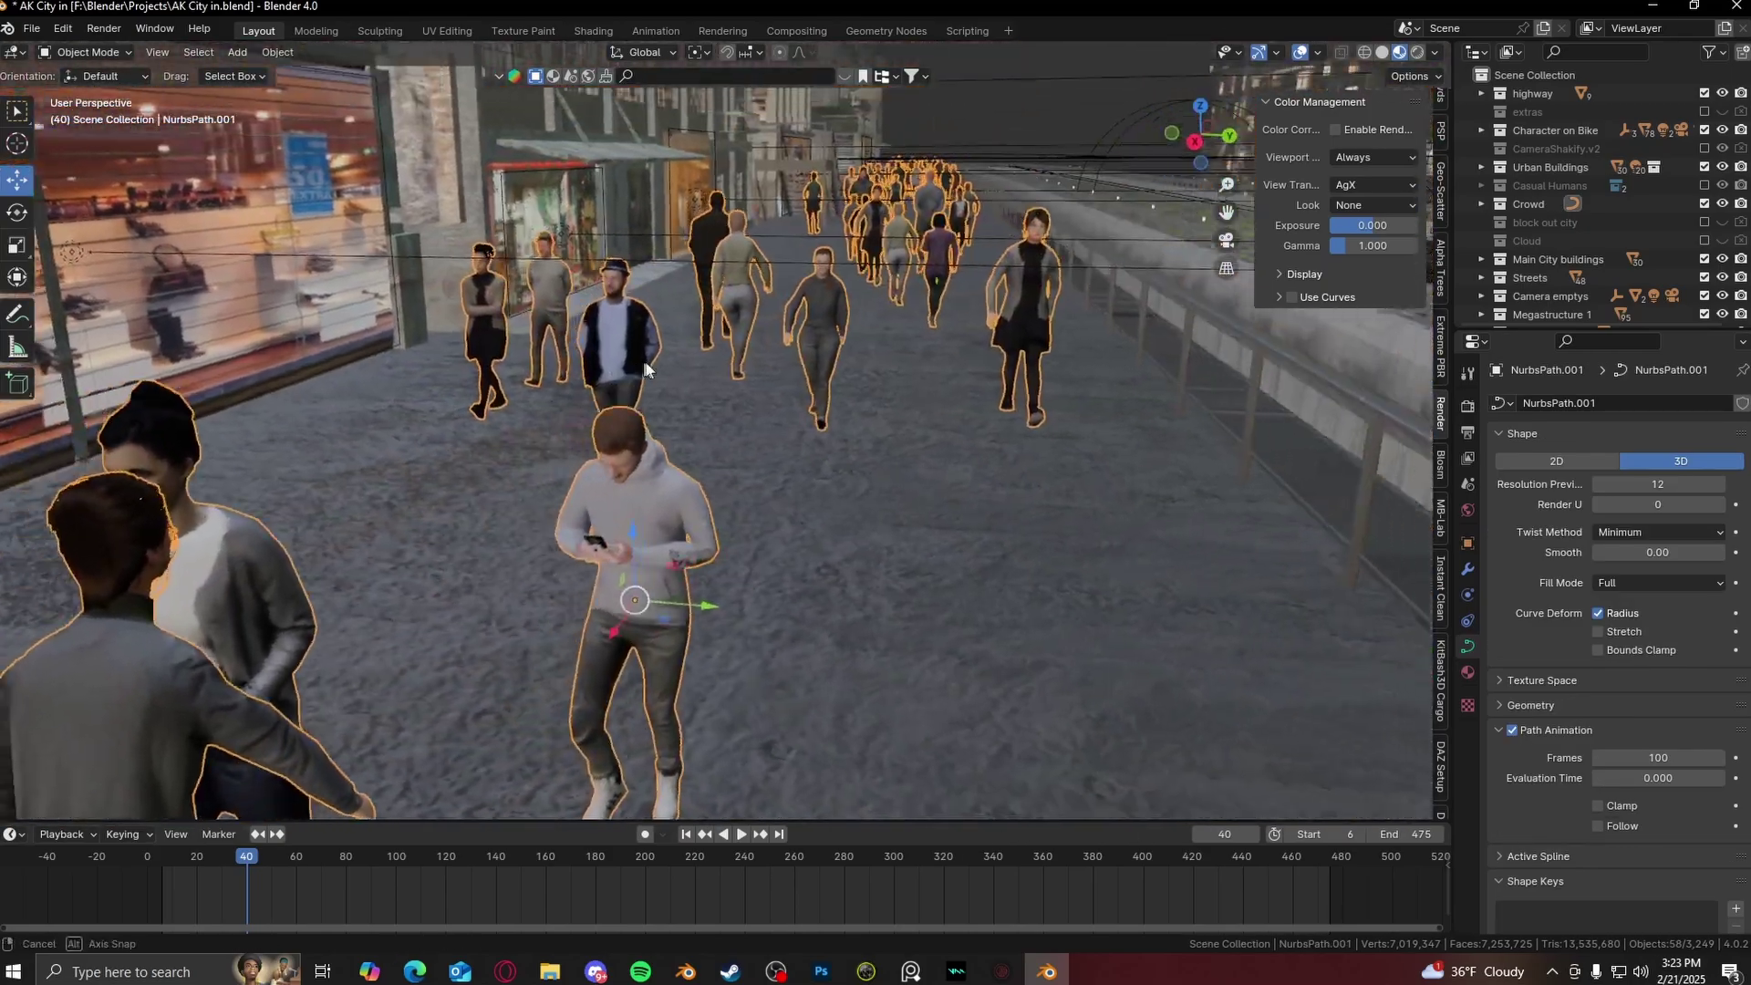
scroll(660, 360, down, 5)
middle_drag(1030, 364, 584, 381)
- Play the rider shot through the scene camera and set the current frame to 62
key(space)
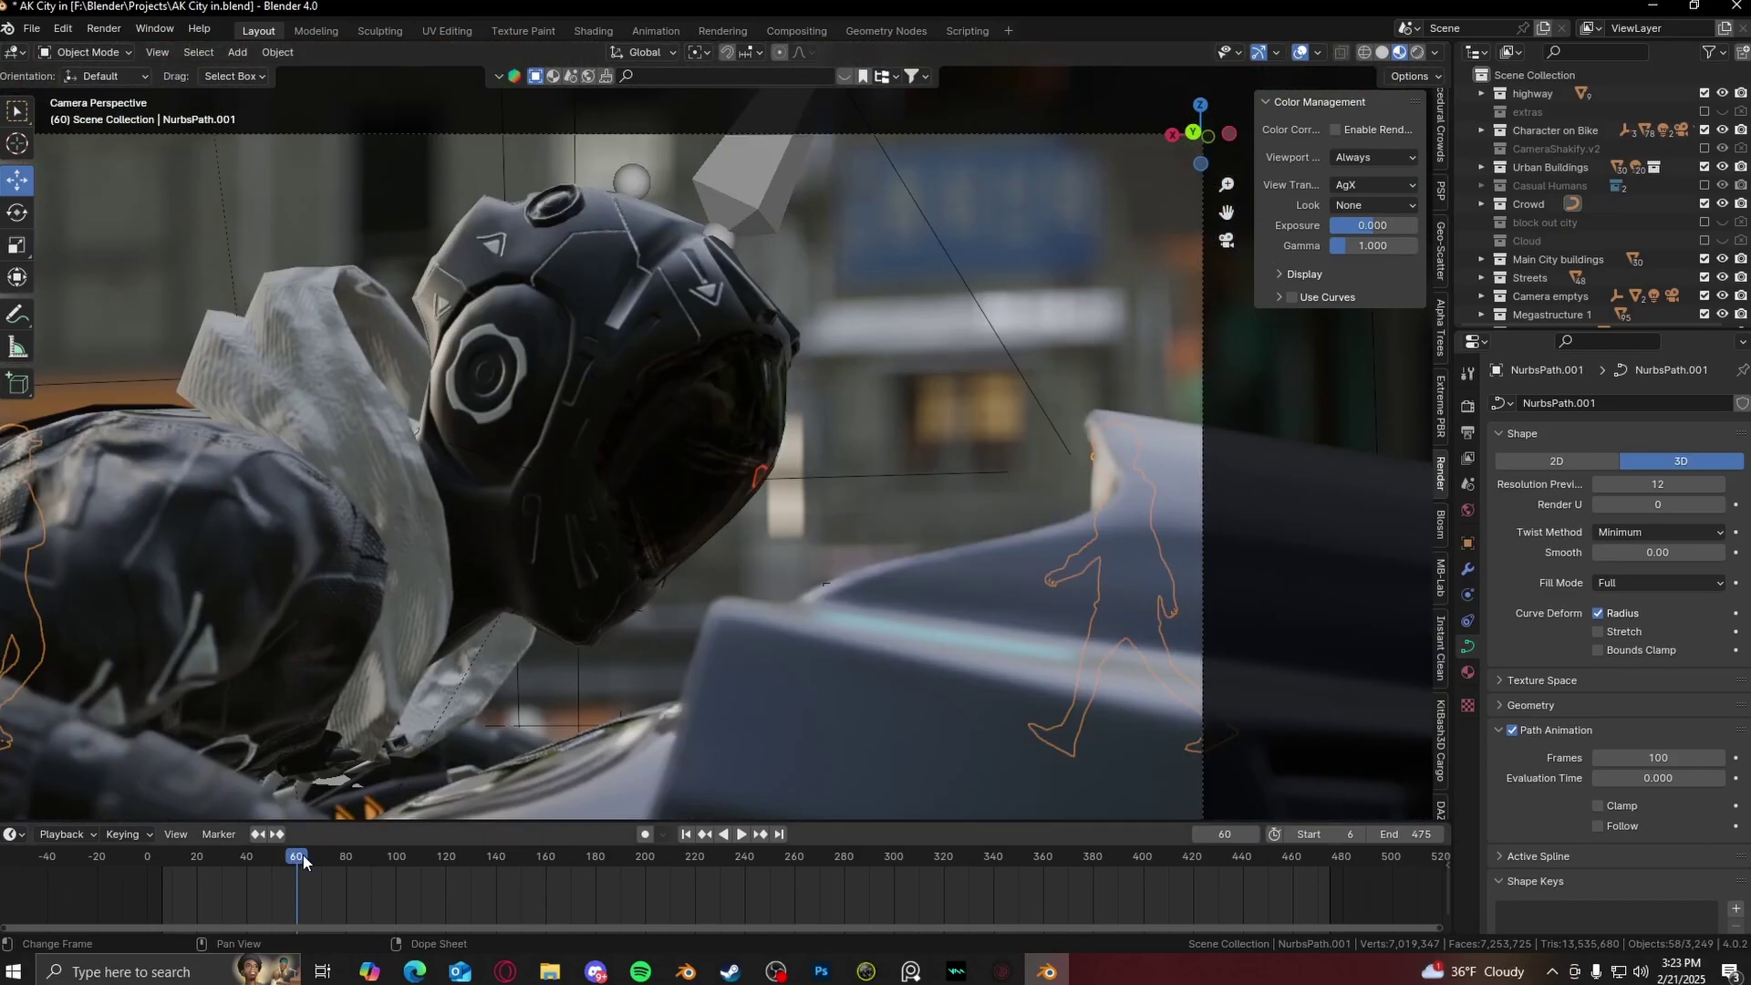
click(301, 857)
middle_drag(676, 544, 578, 391)
- Frame the building row with the water tower front-on, create a viewport render image of it and close the result
click(977, 387)
middle_drag(978, 387, 759, 409)
ctrl+middle_drag(758, 409, 947, 354)
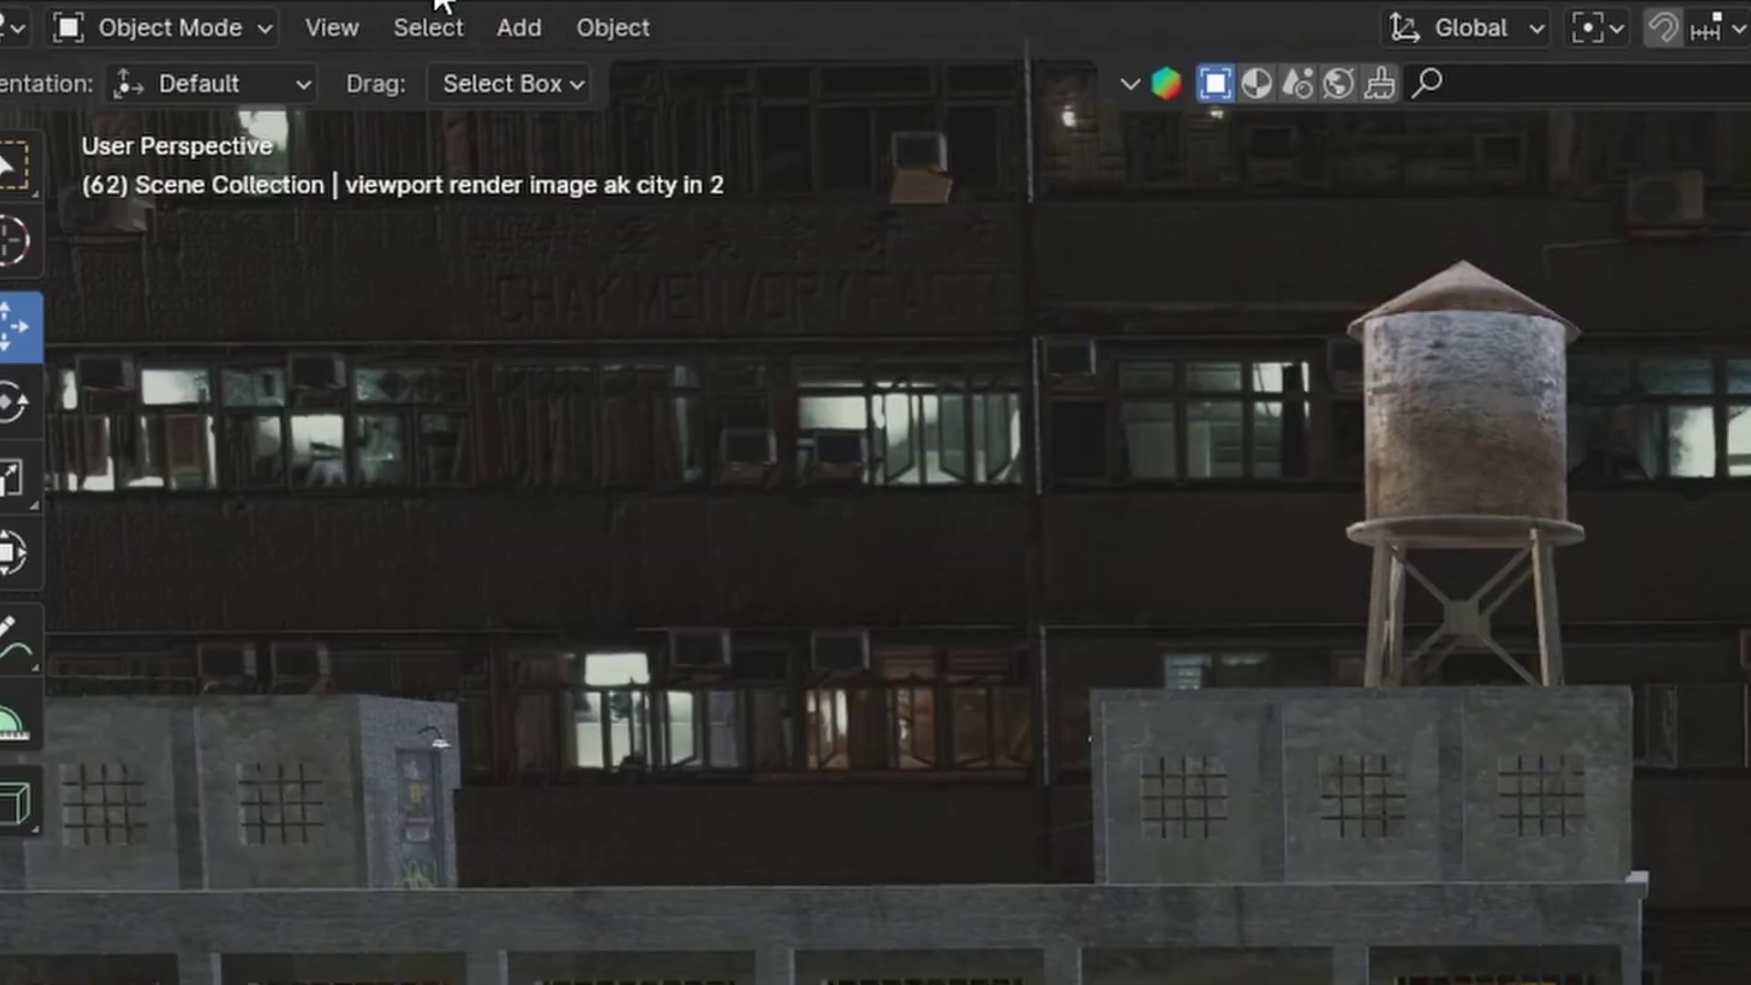
click(203, 52)
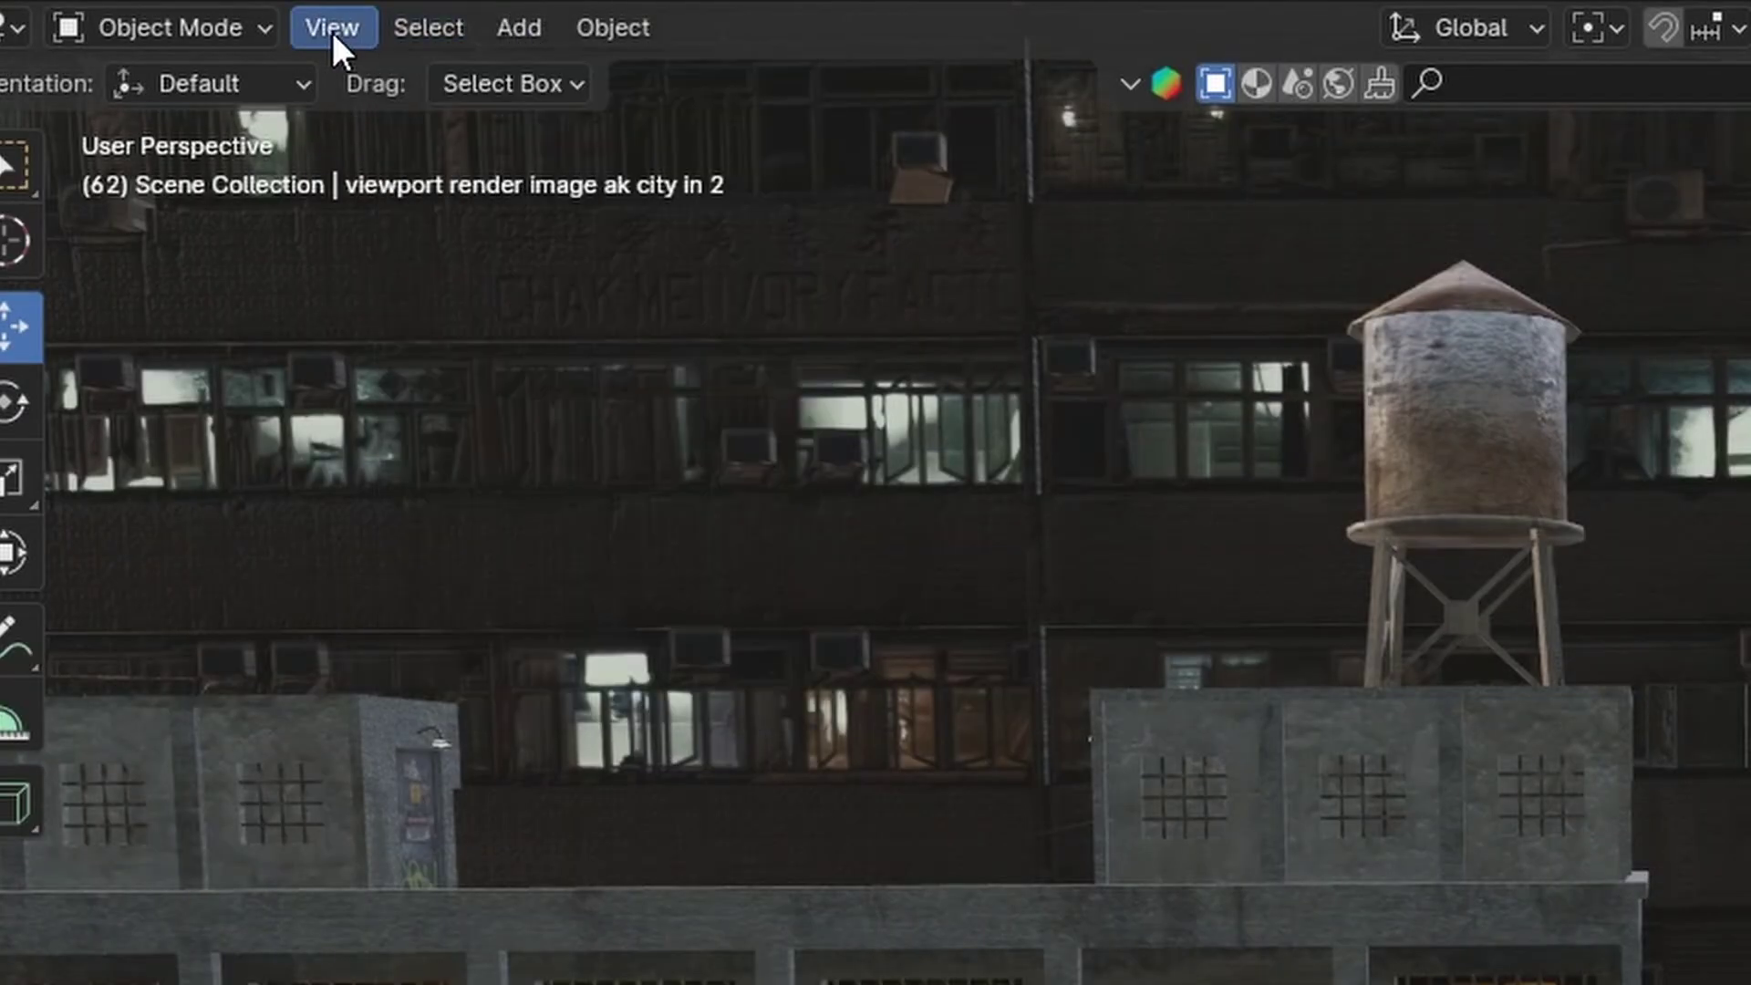
mouse_move(332, 31)
click(589, 855)
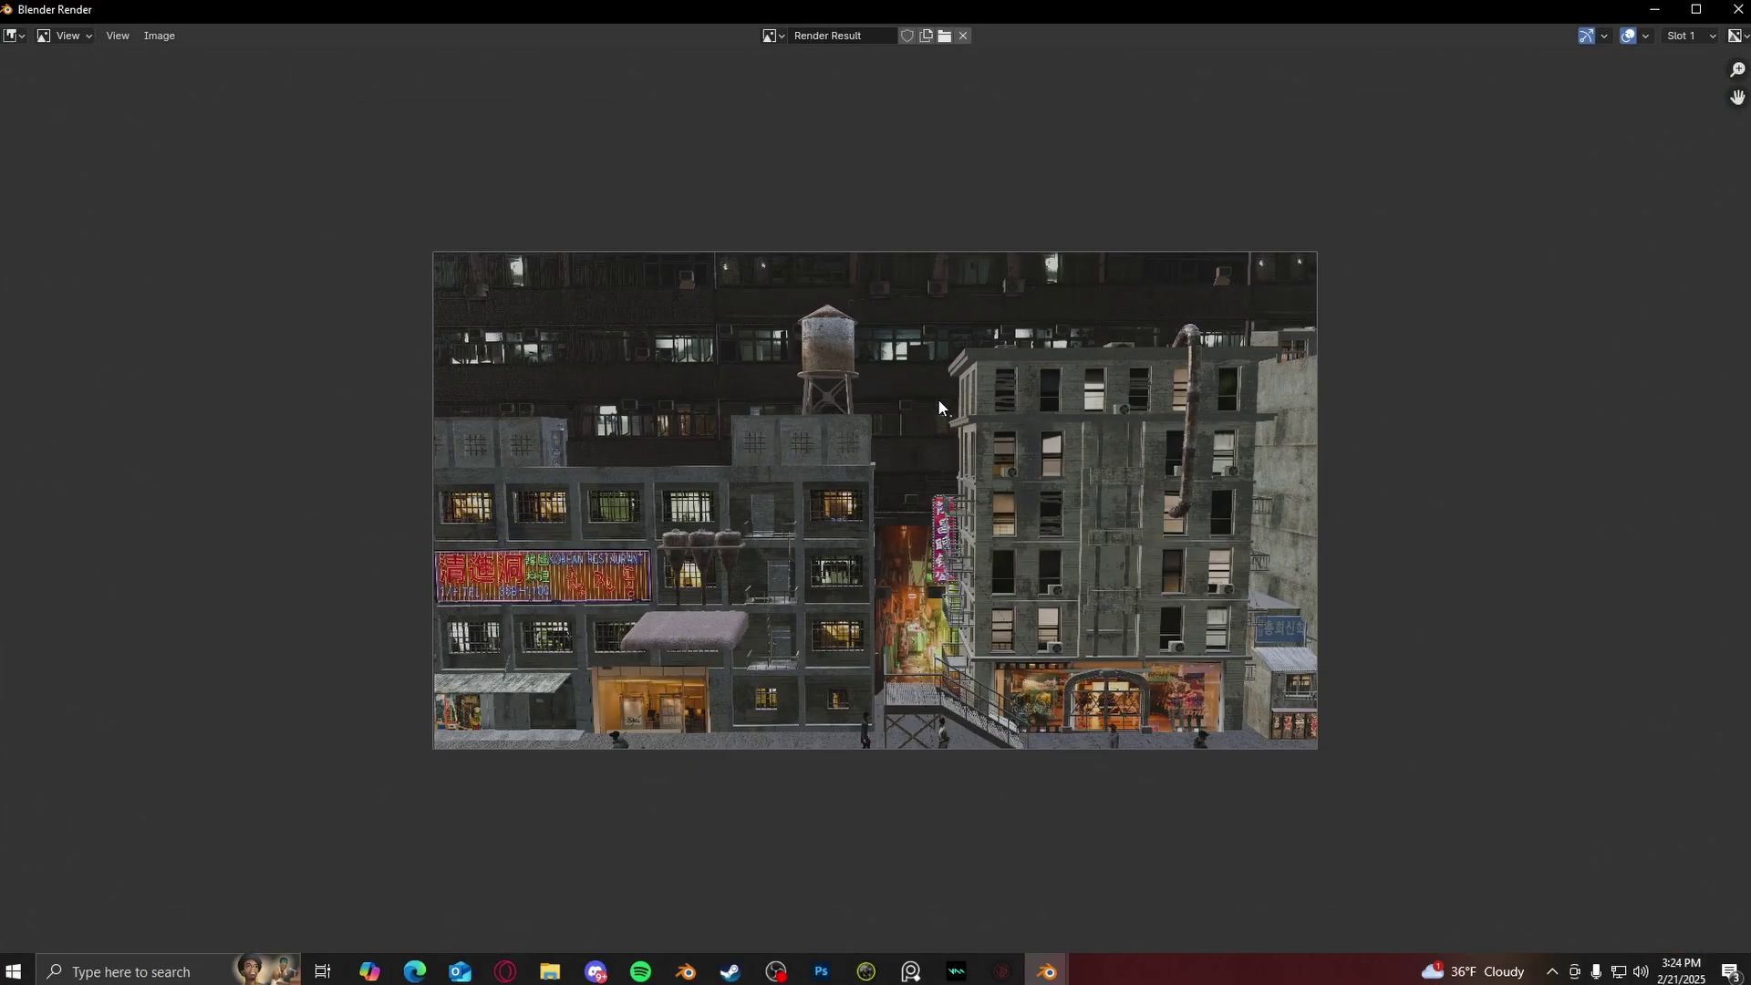
scroll(938, 402, up, 2)
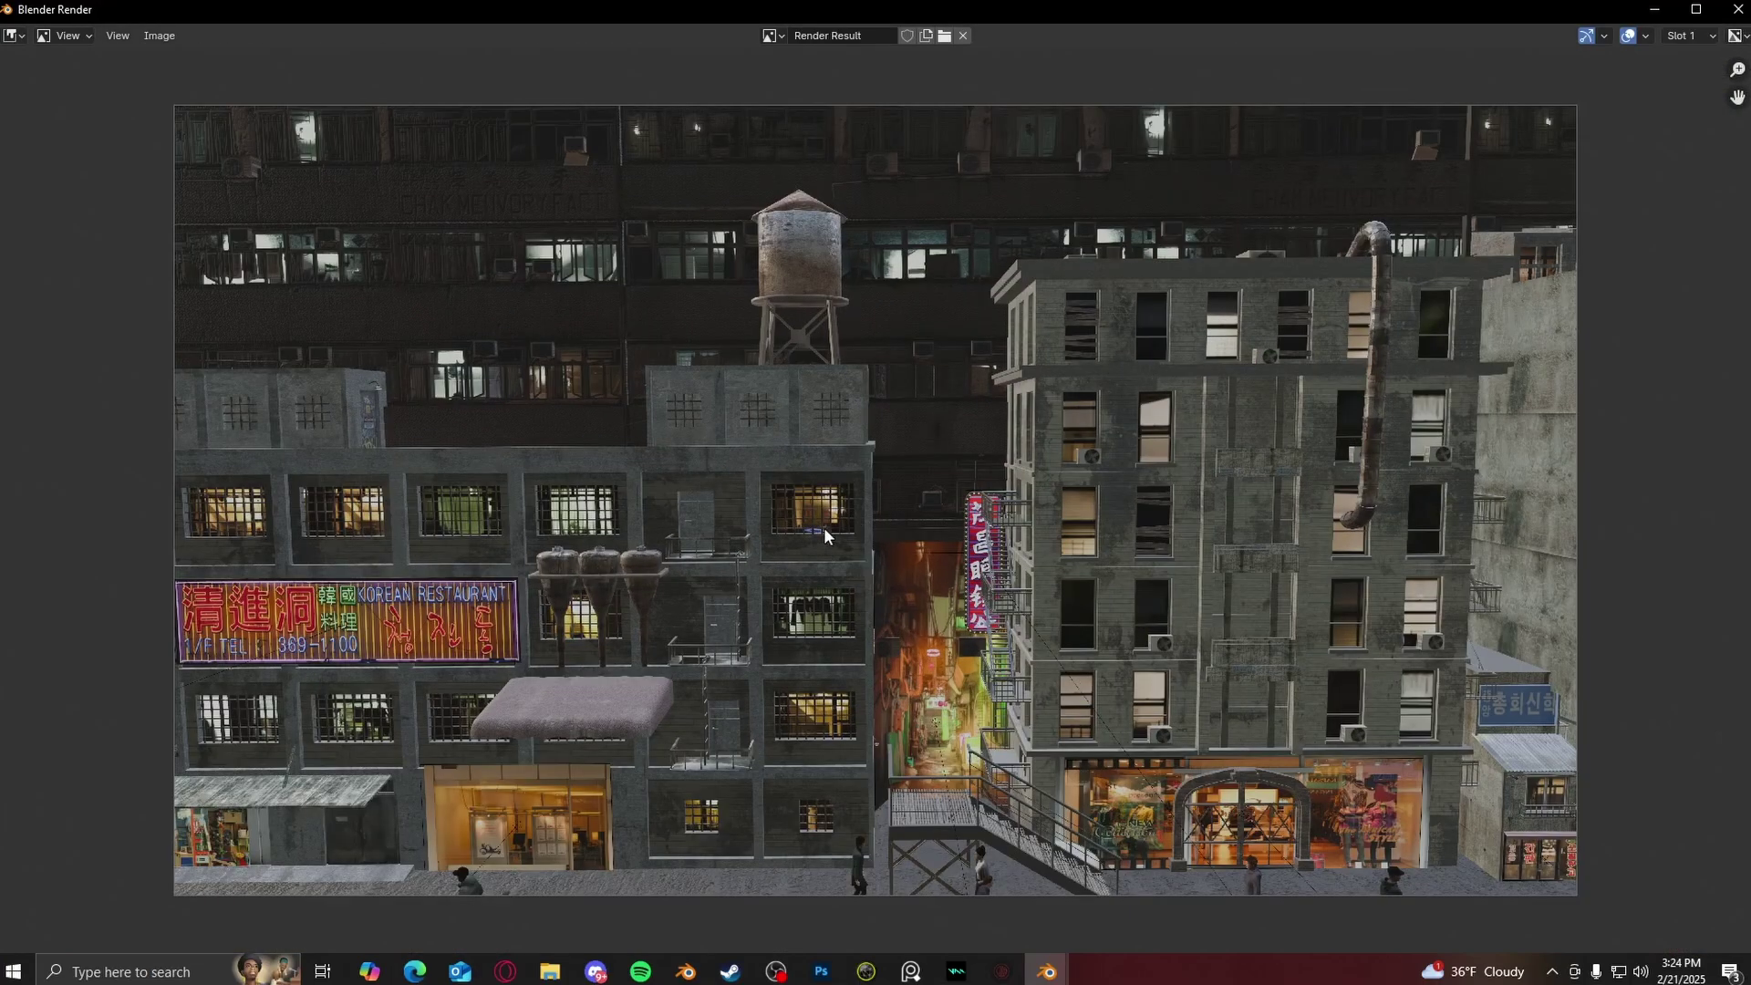
key(Escape)
- Show the shader nodes of the viewport render image plane in an enlarged Shader Editor below the 3D view
middle_drag(465, 469, 420, 830)
click(15, 923)
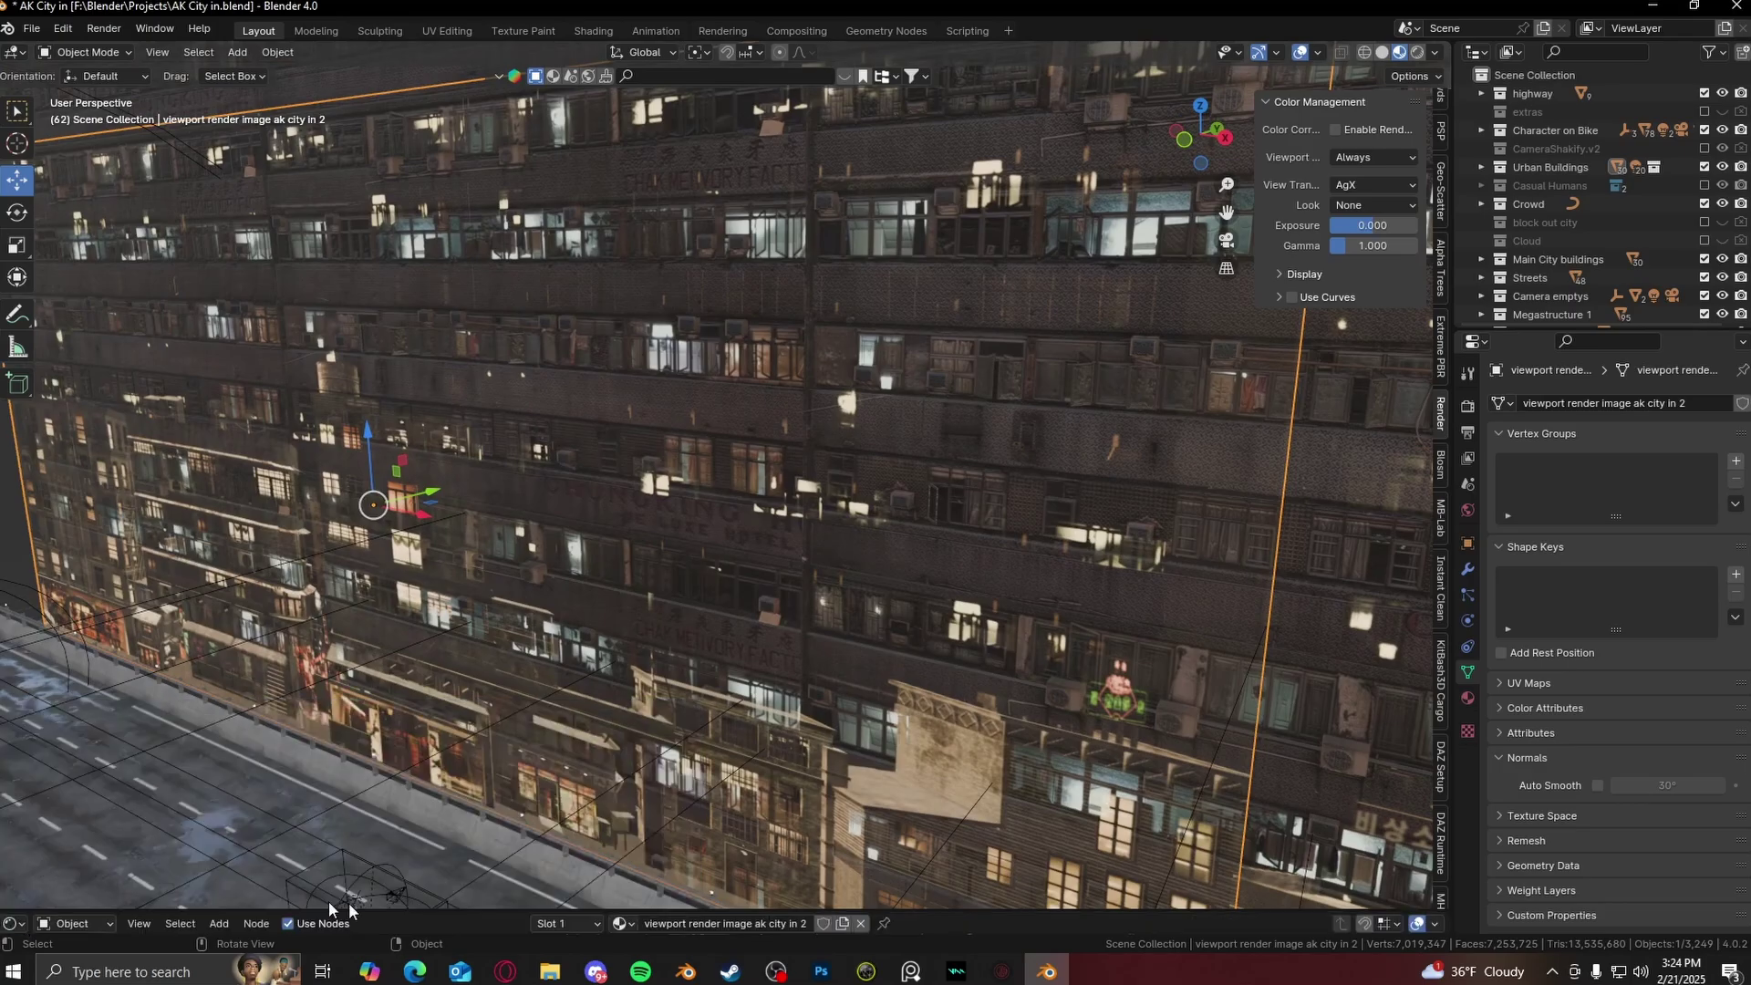
drag(418, 909, 417, 699)
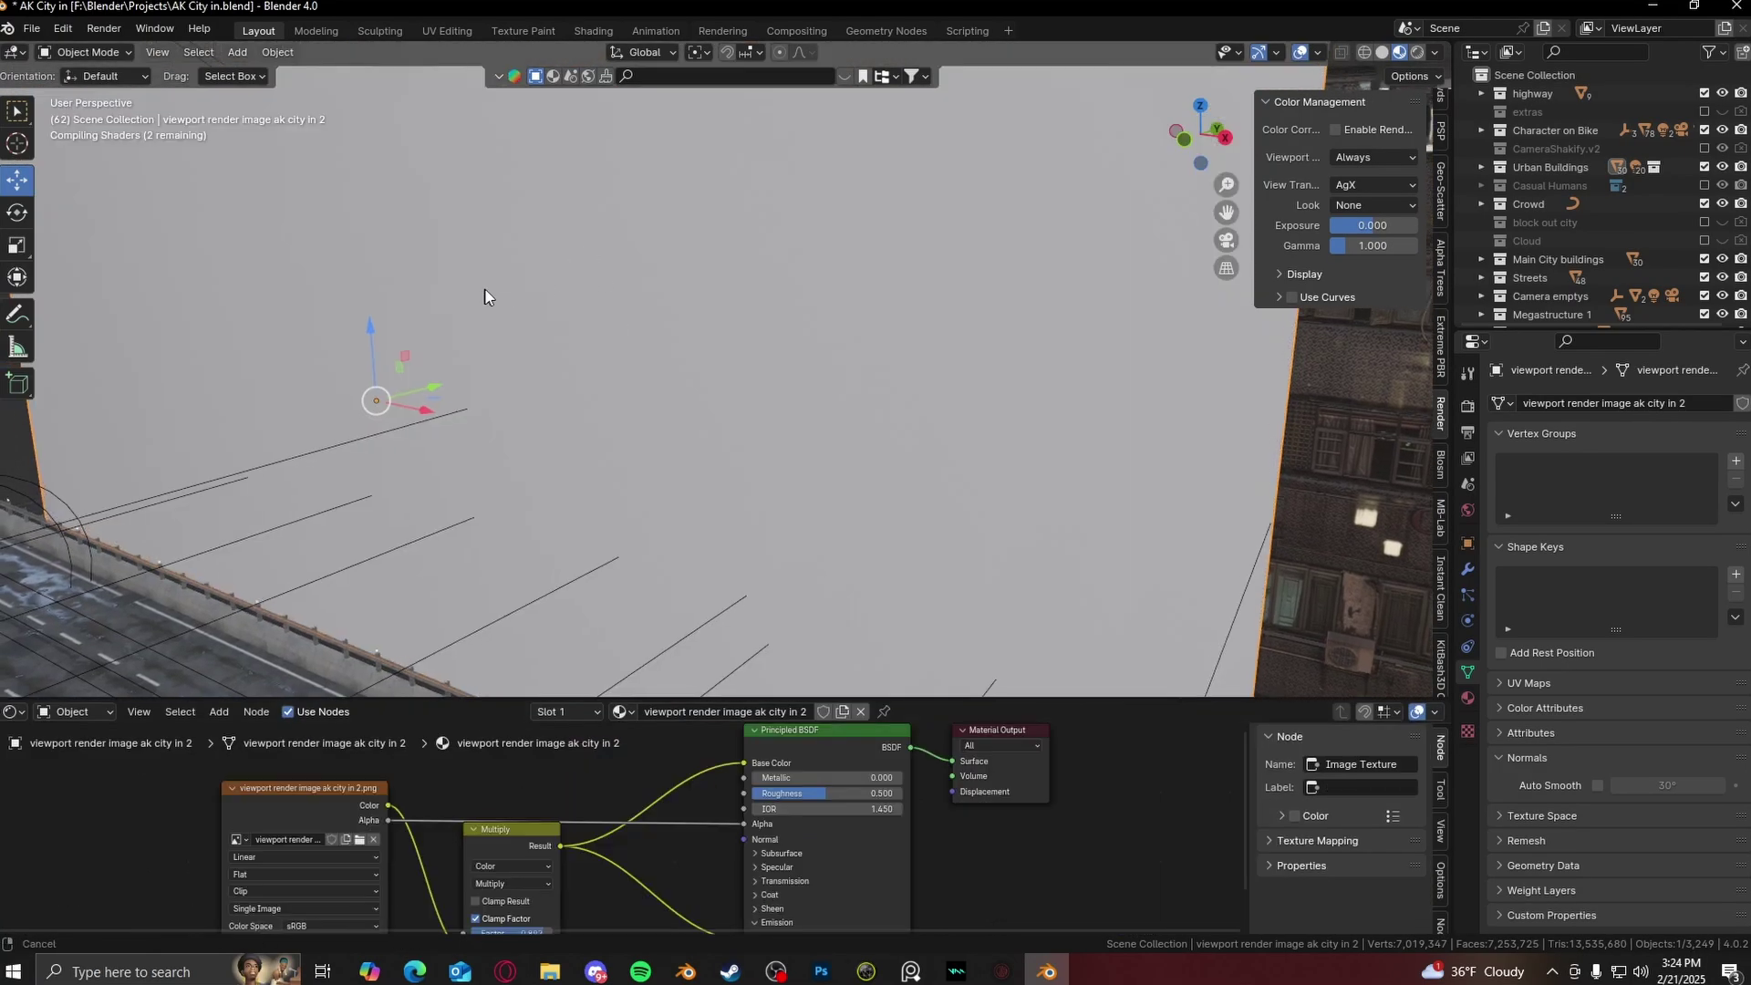
- Move the viewport render image plane about -4.45 m along the Y axis
middle_drag(484, 296, 821, 319)
drag(867, 355, 460, 424)
middle_drag(825, 381, 757, 385)
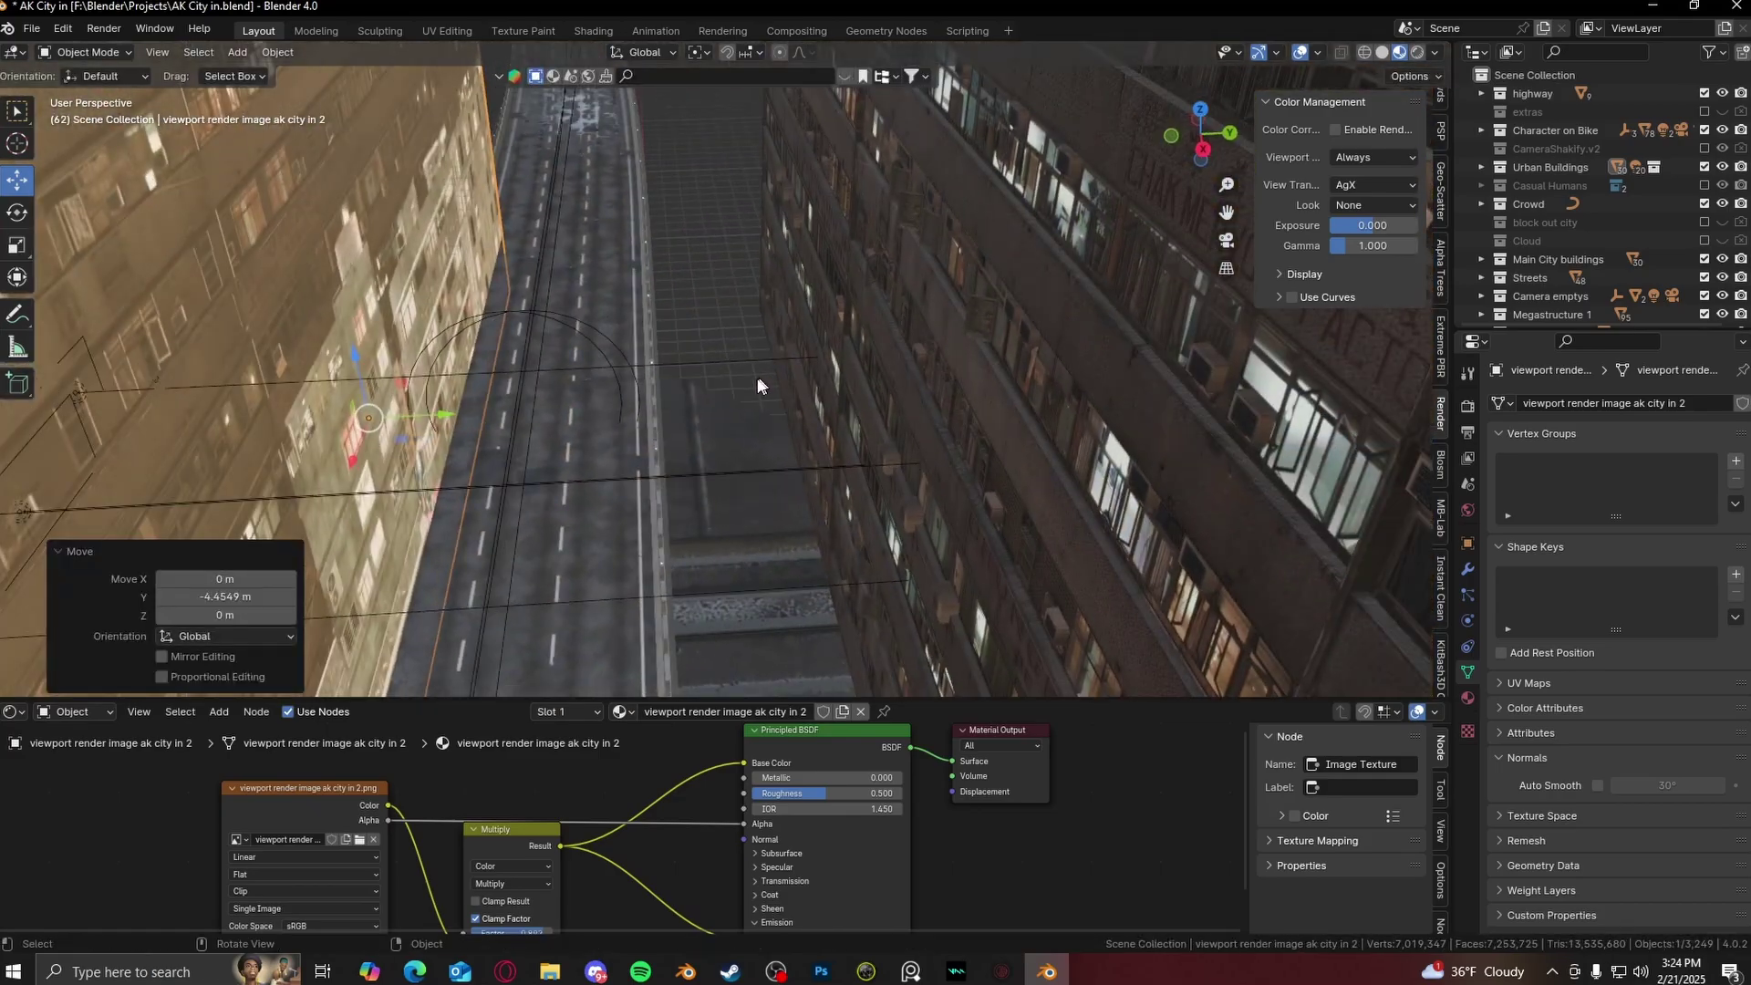
- Check the rider shot through the scene camera and examine the arched highway above the city
middle_drag(479, 375, 792, 255)
click(1226, 241)
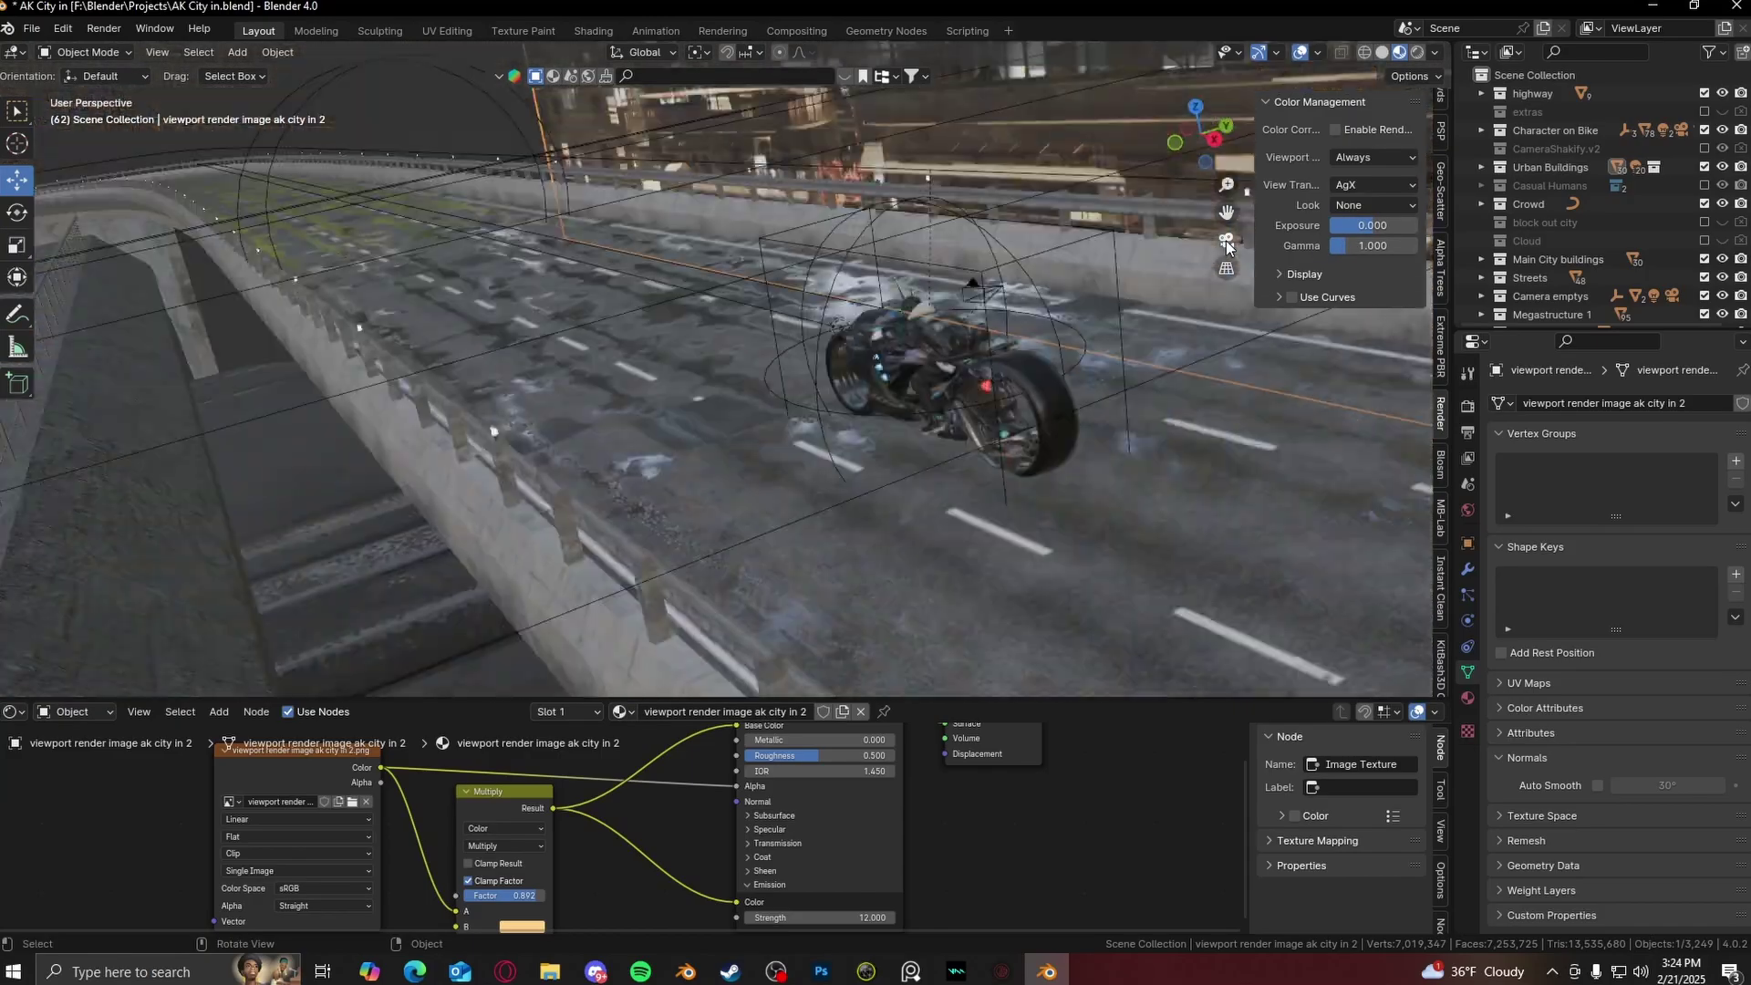
key(KP_0)
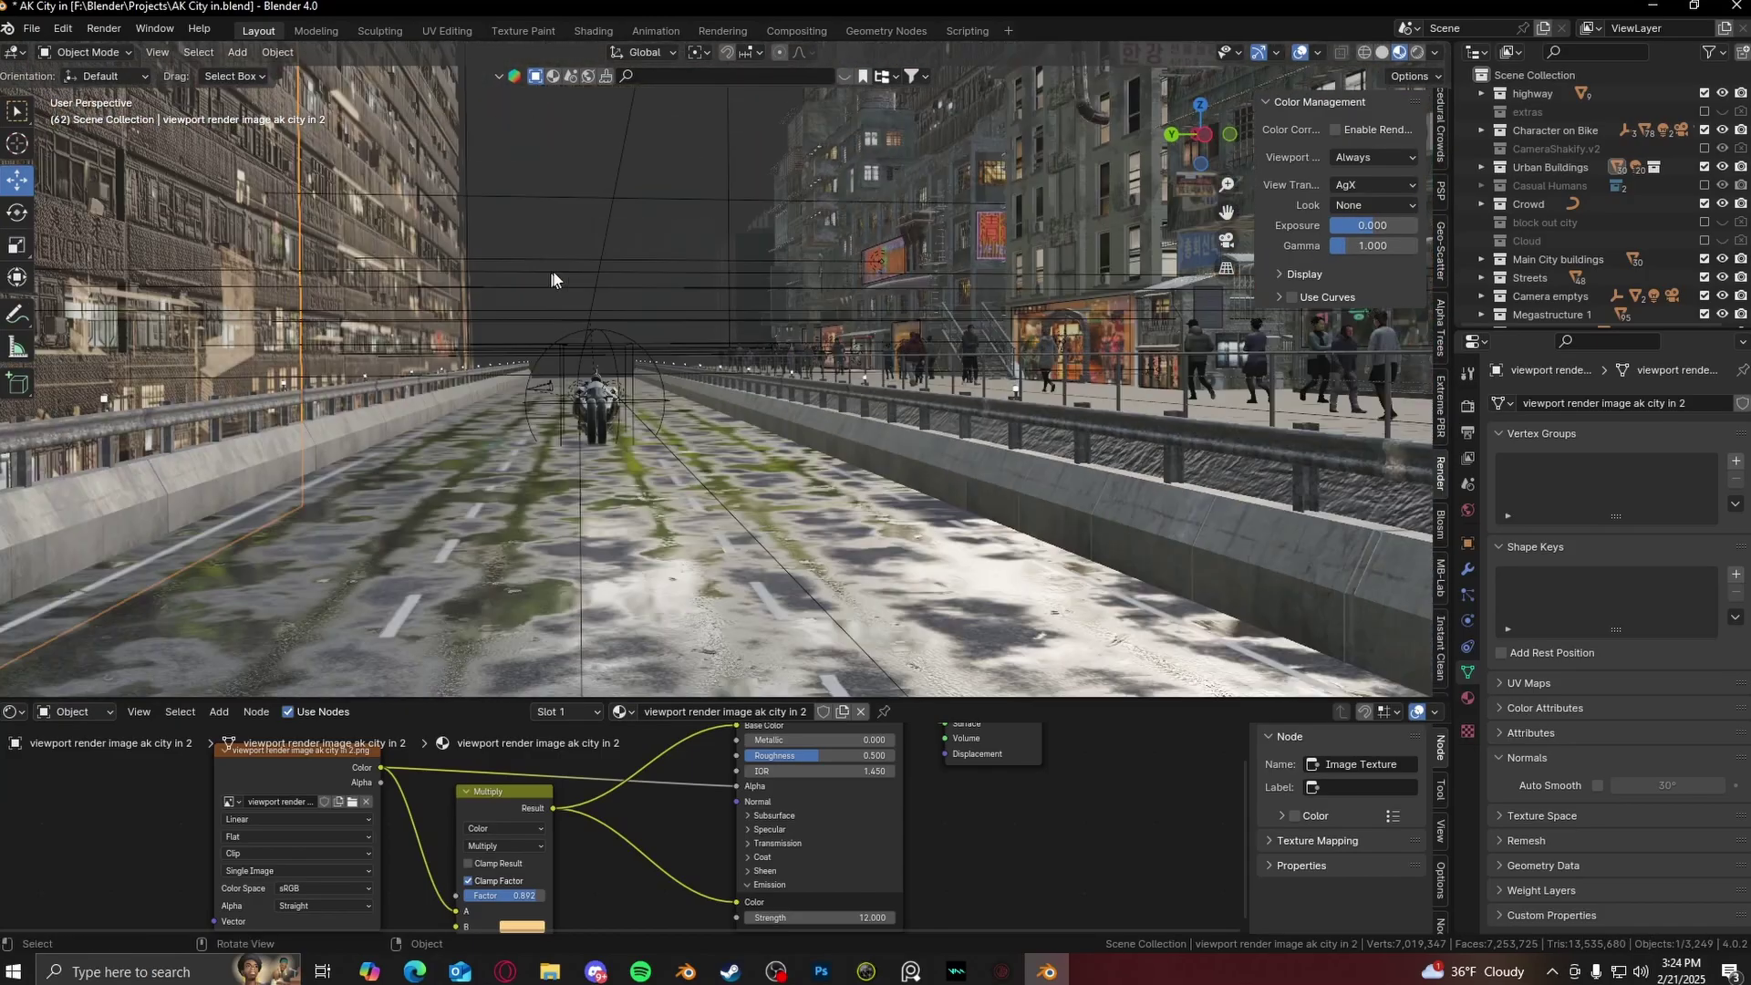
middle_drag(551, 279, 525, 226)
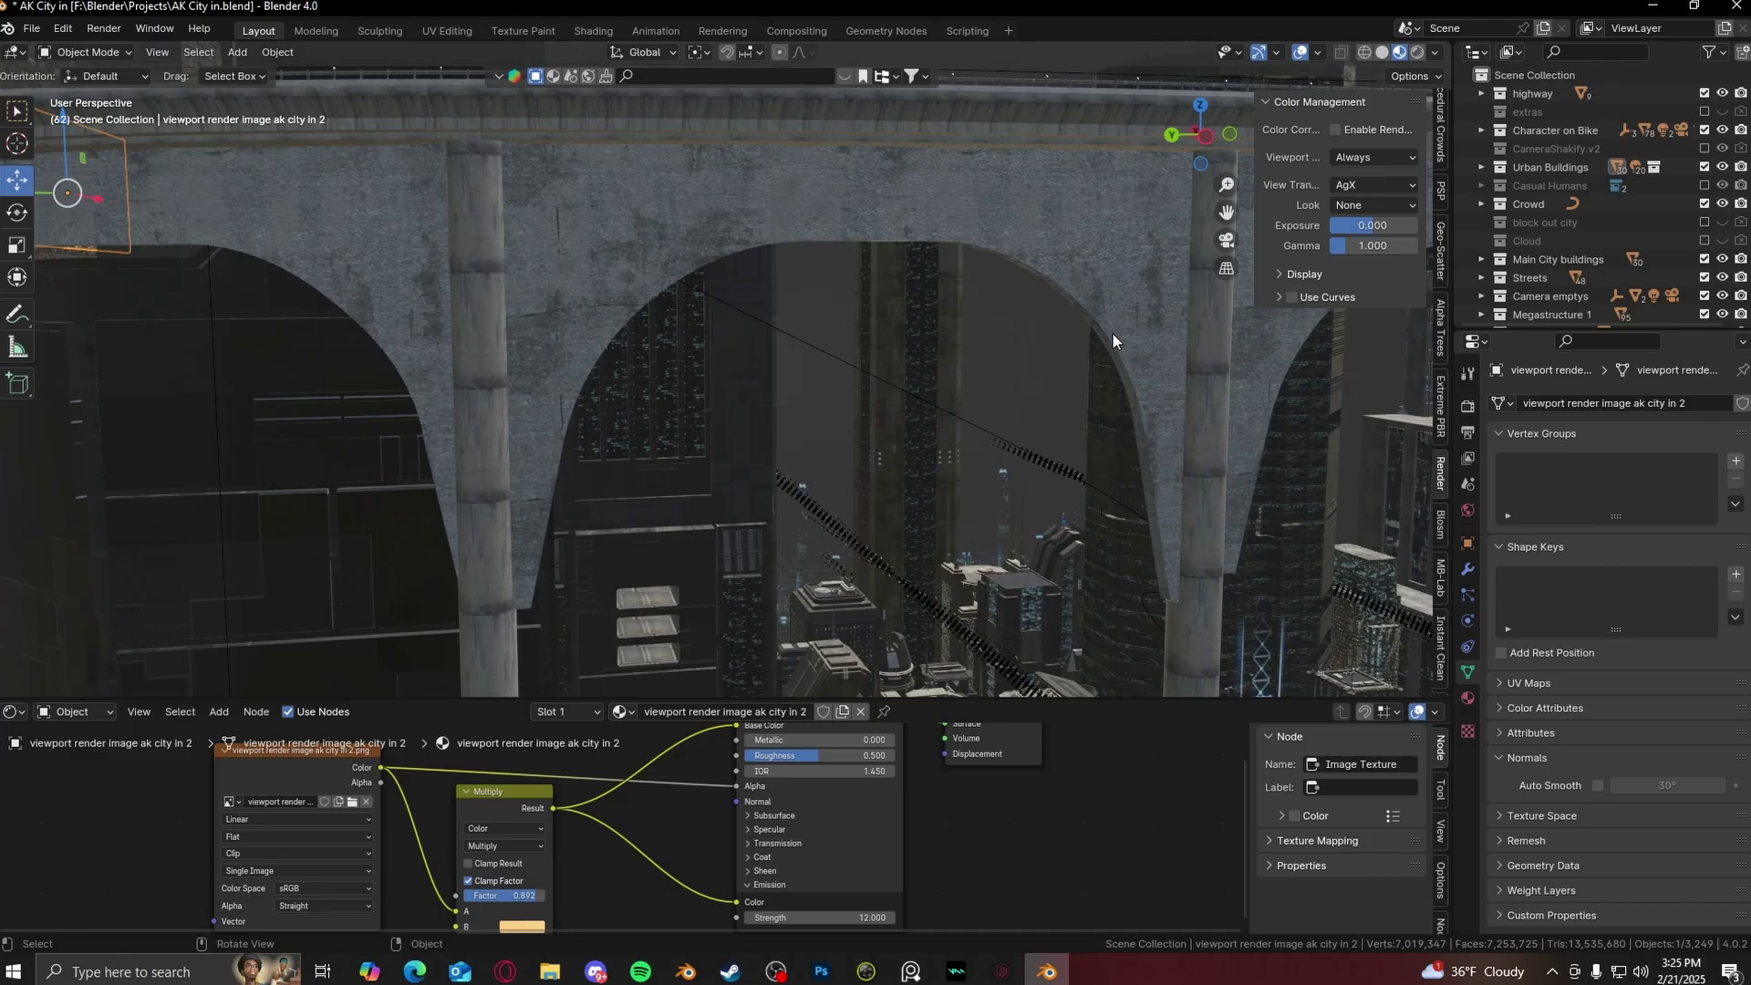
middle_drag(1112, 341, 470, 337)
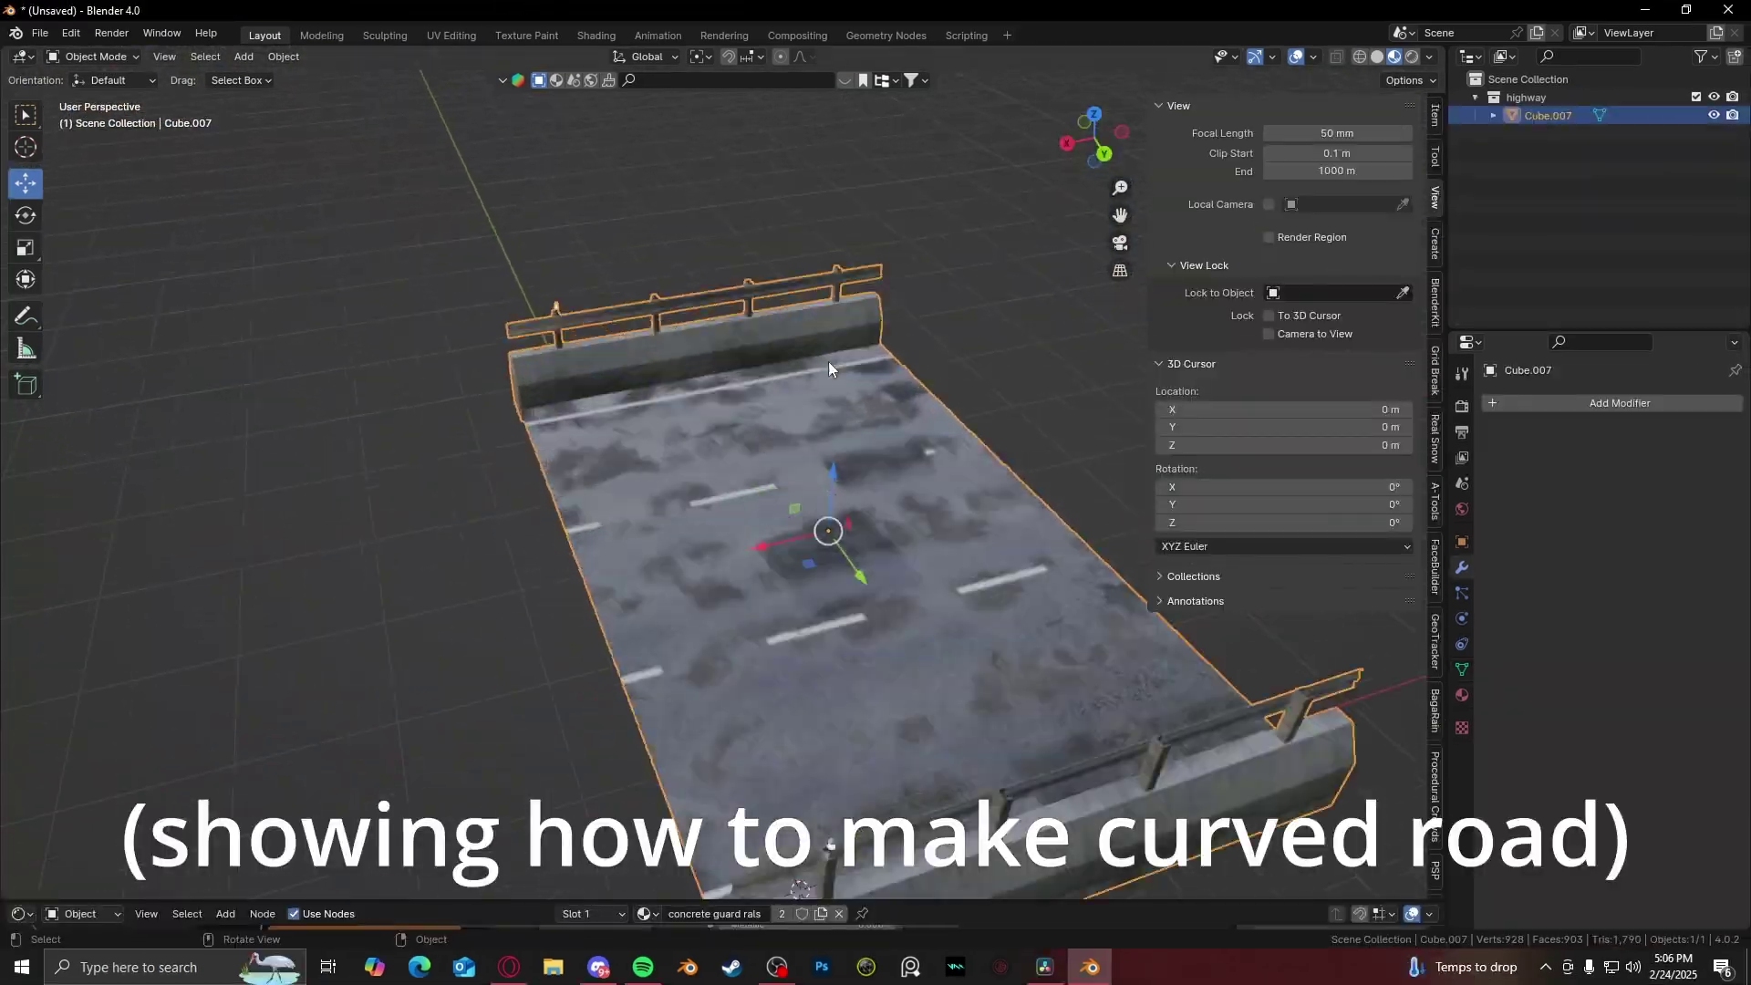
middle_drag(828, 361, 593, 278)
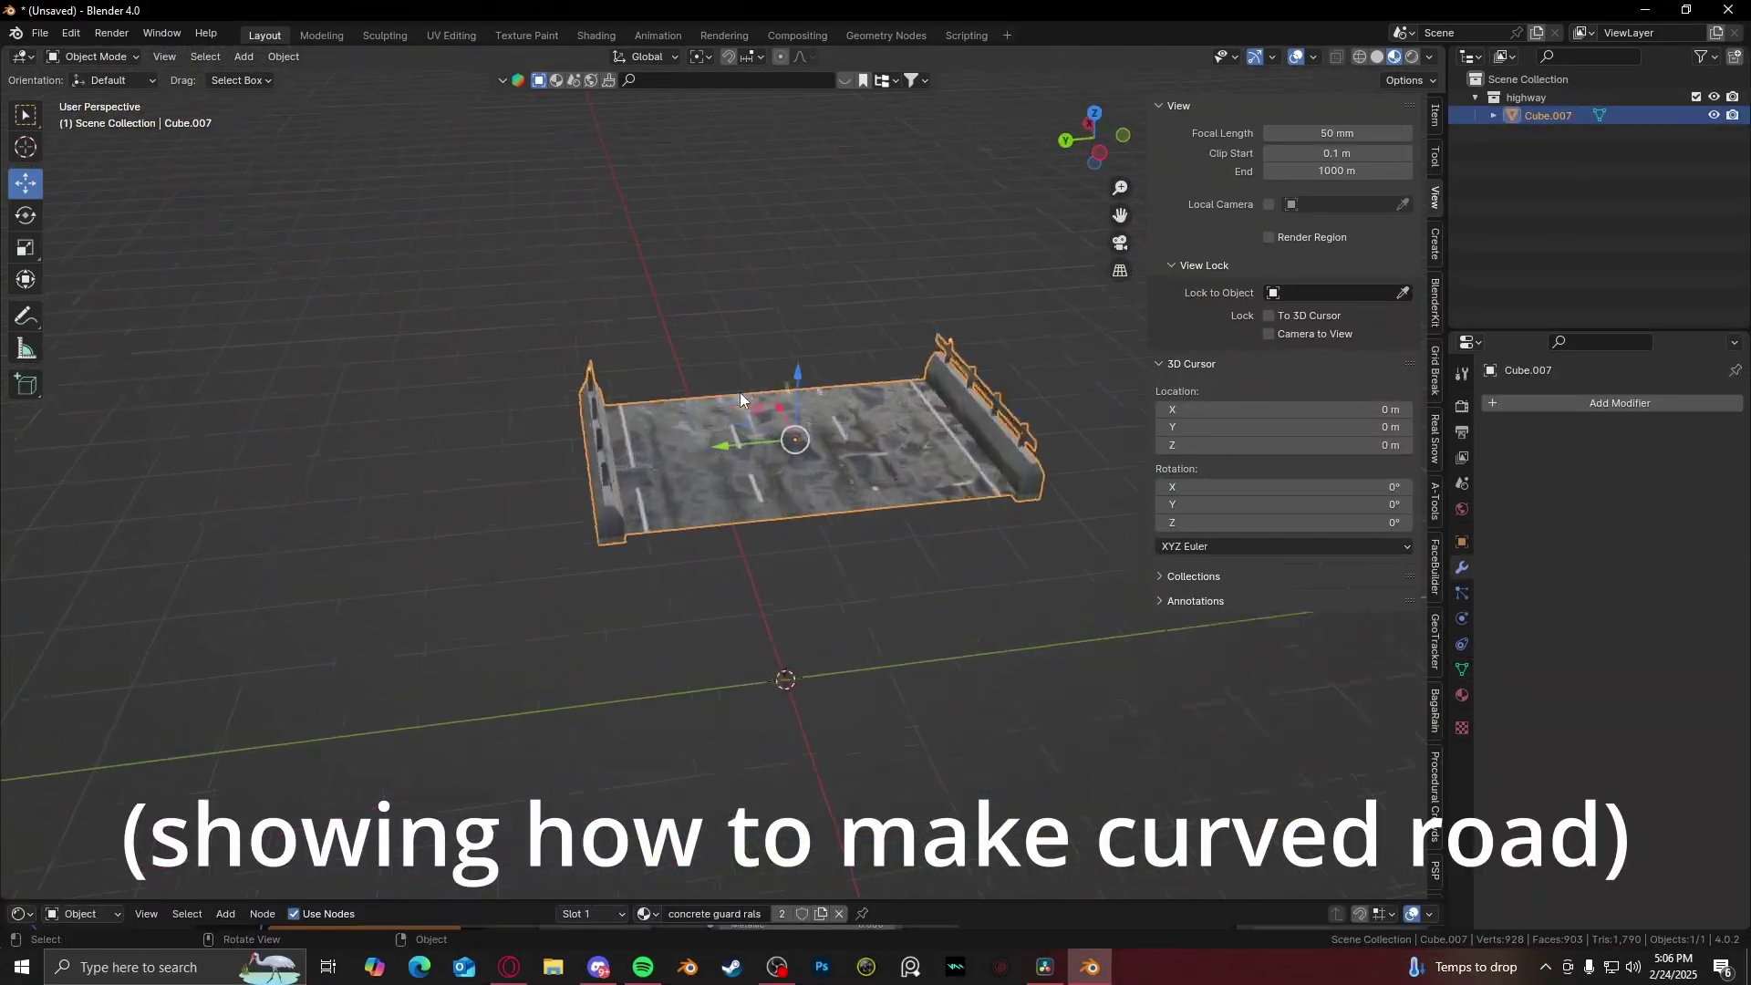
- Try to append the "highway" collection from AK moving highway1.blend in F:\Blender\Projects
middle_drag(740, 392, 643, 341)
click(41, 34)
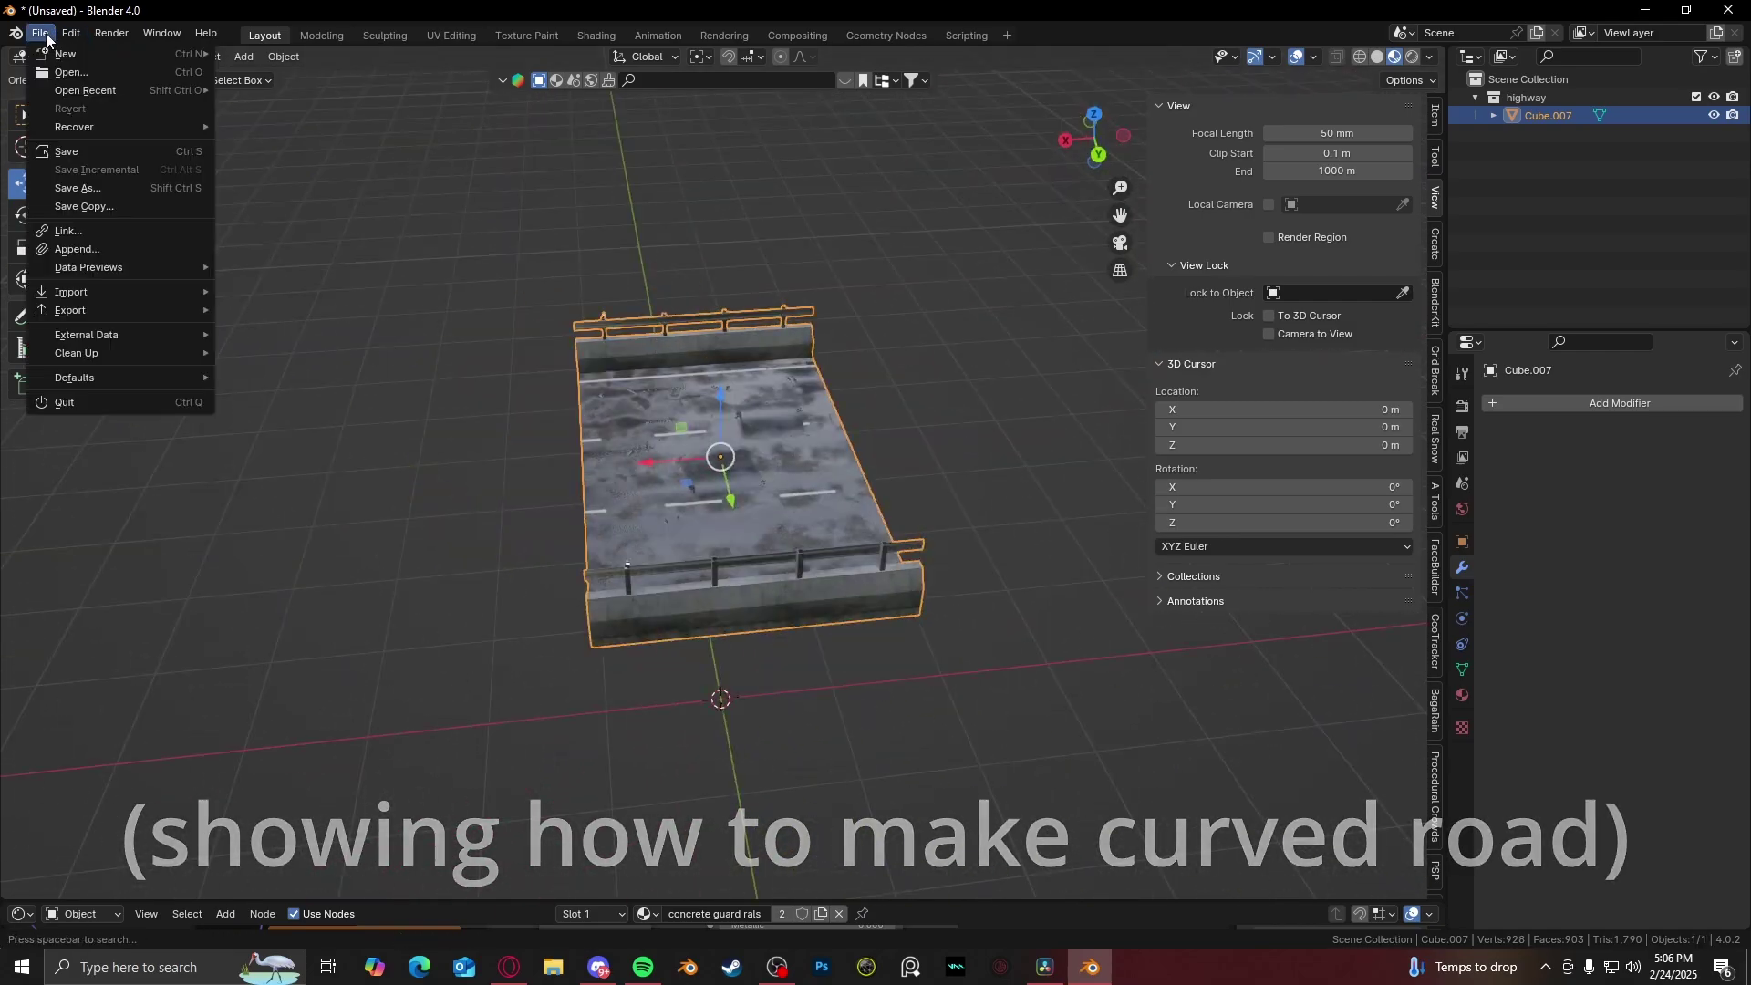
click(91, 249)
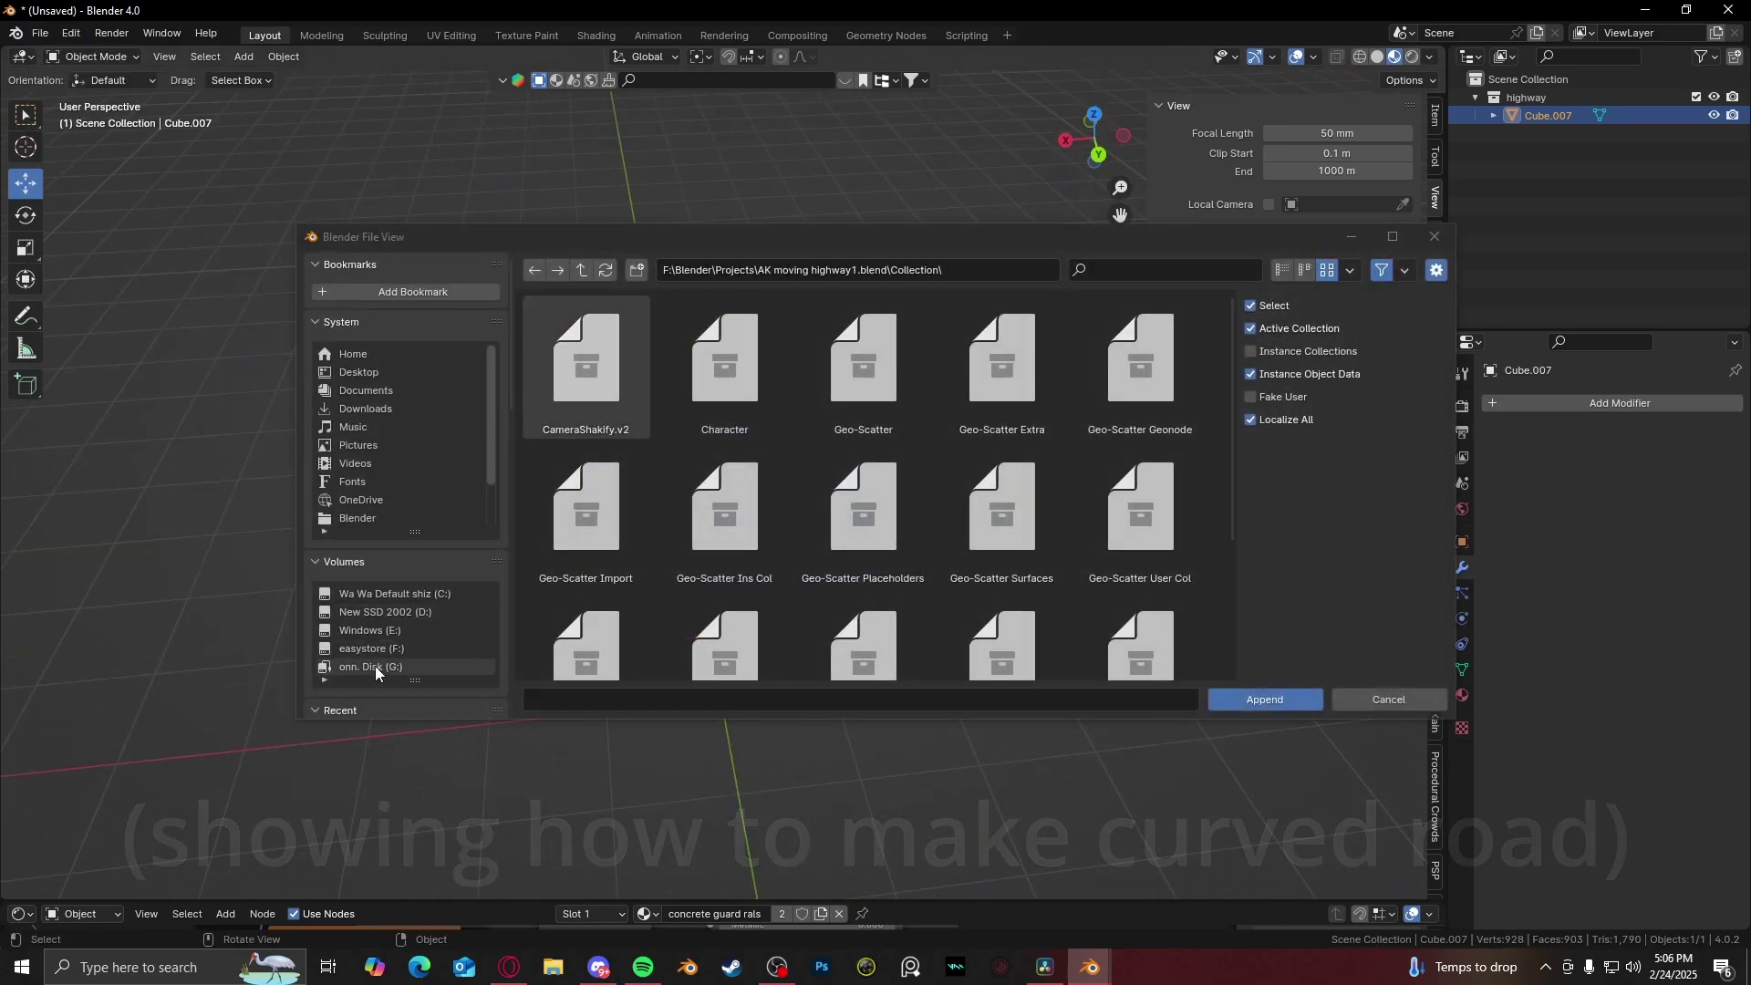
click(371, 649)
double_click(1004, 377)
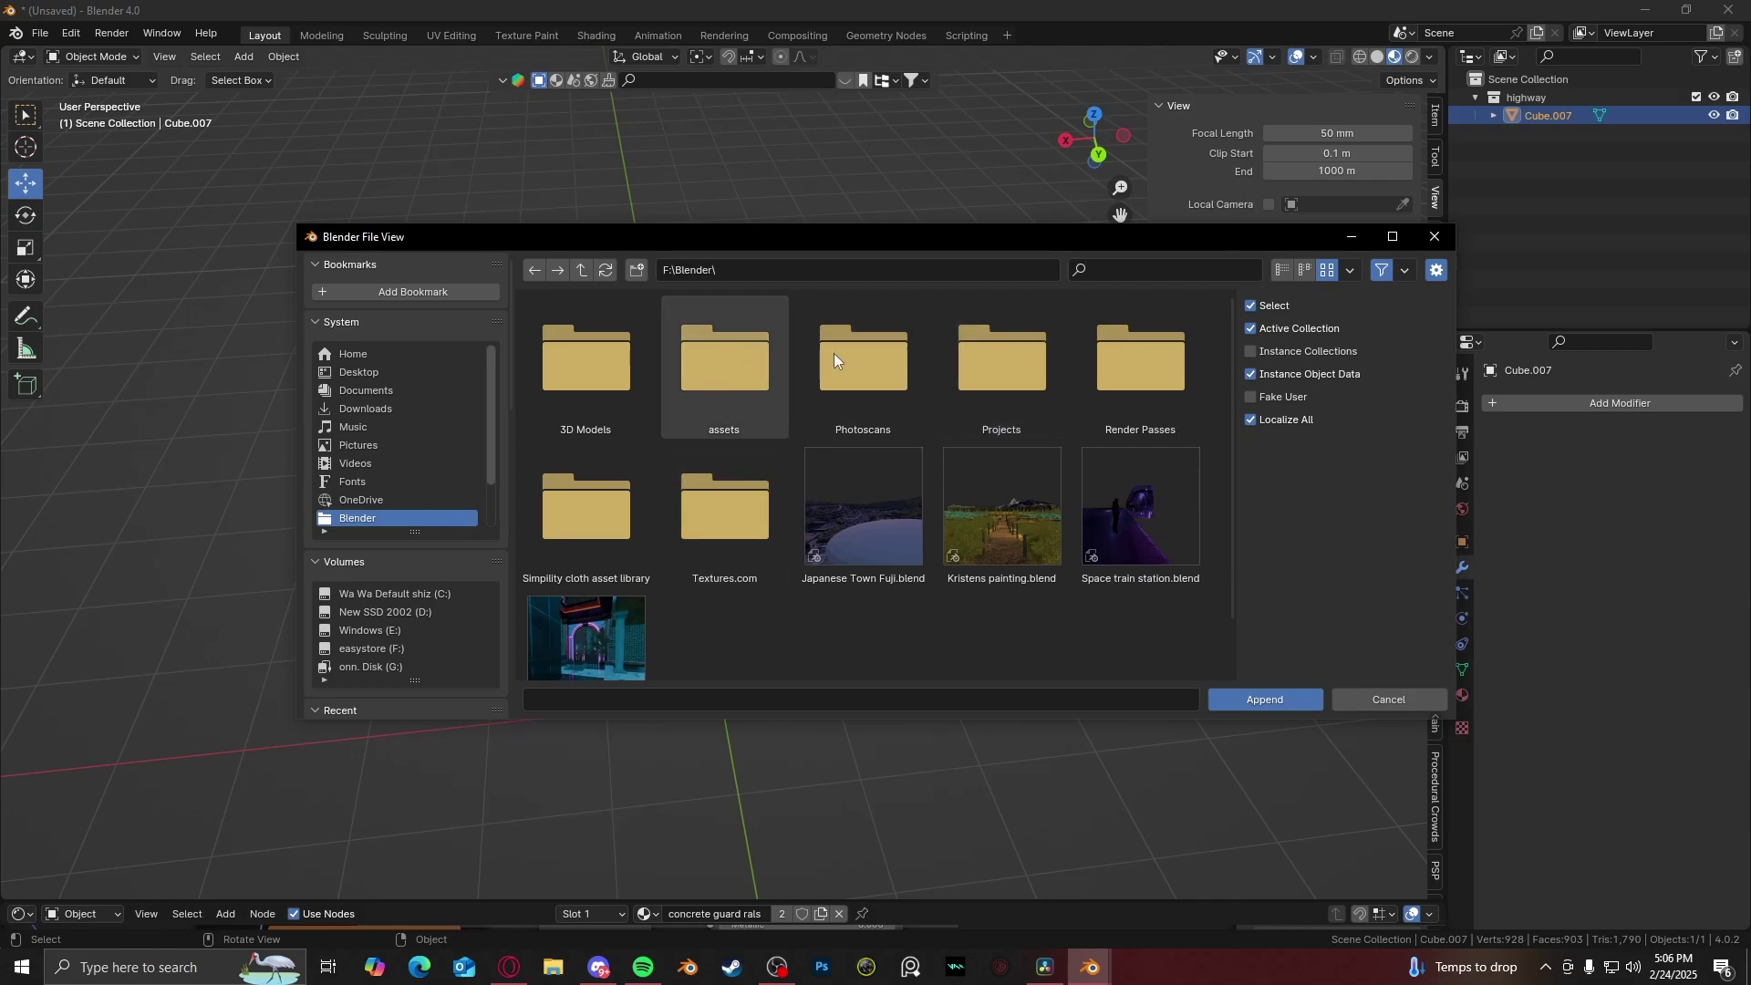
double_click(1012, 383)
click(883, 508)
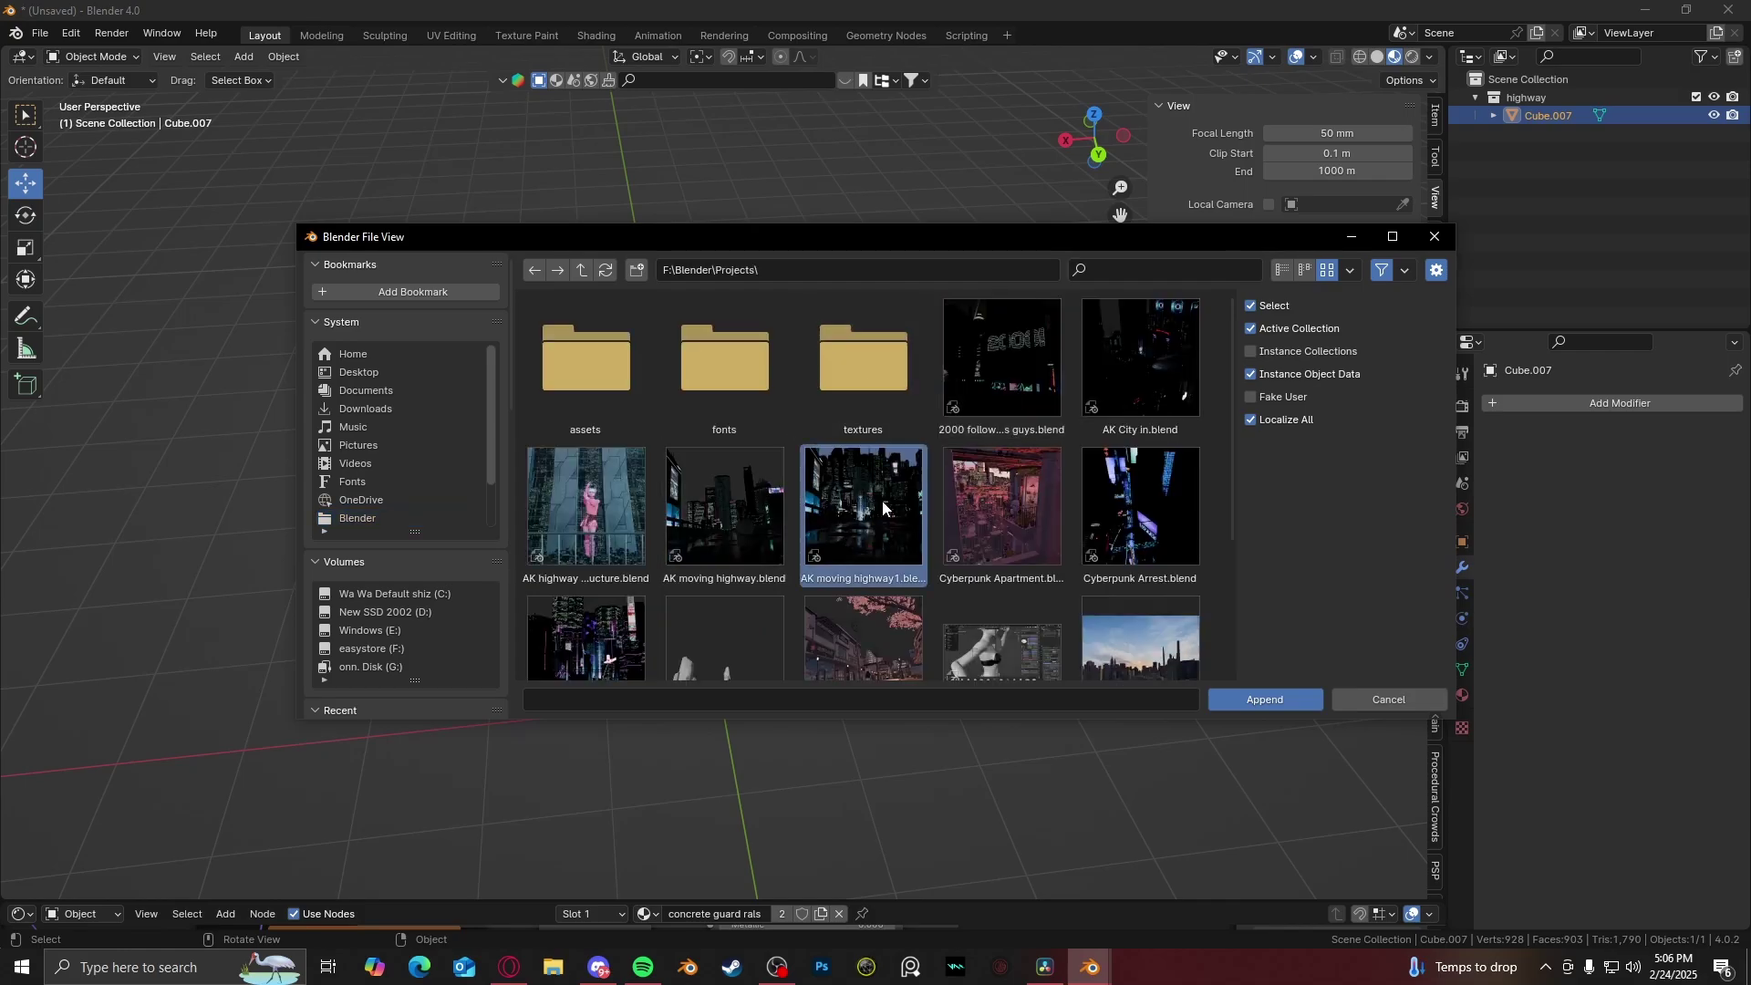
double_click(1007, 383)
scroll(697, 495, down, 1)
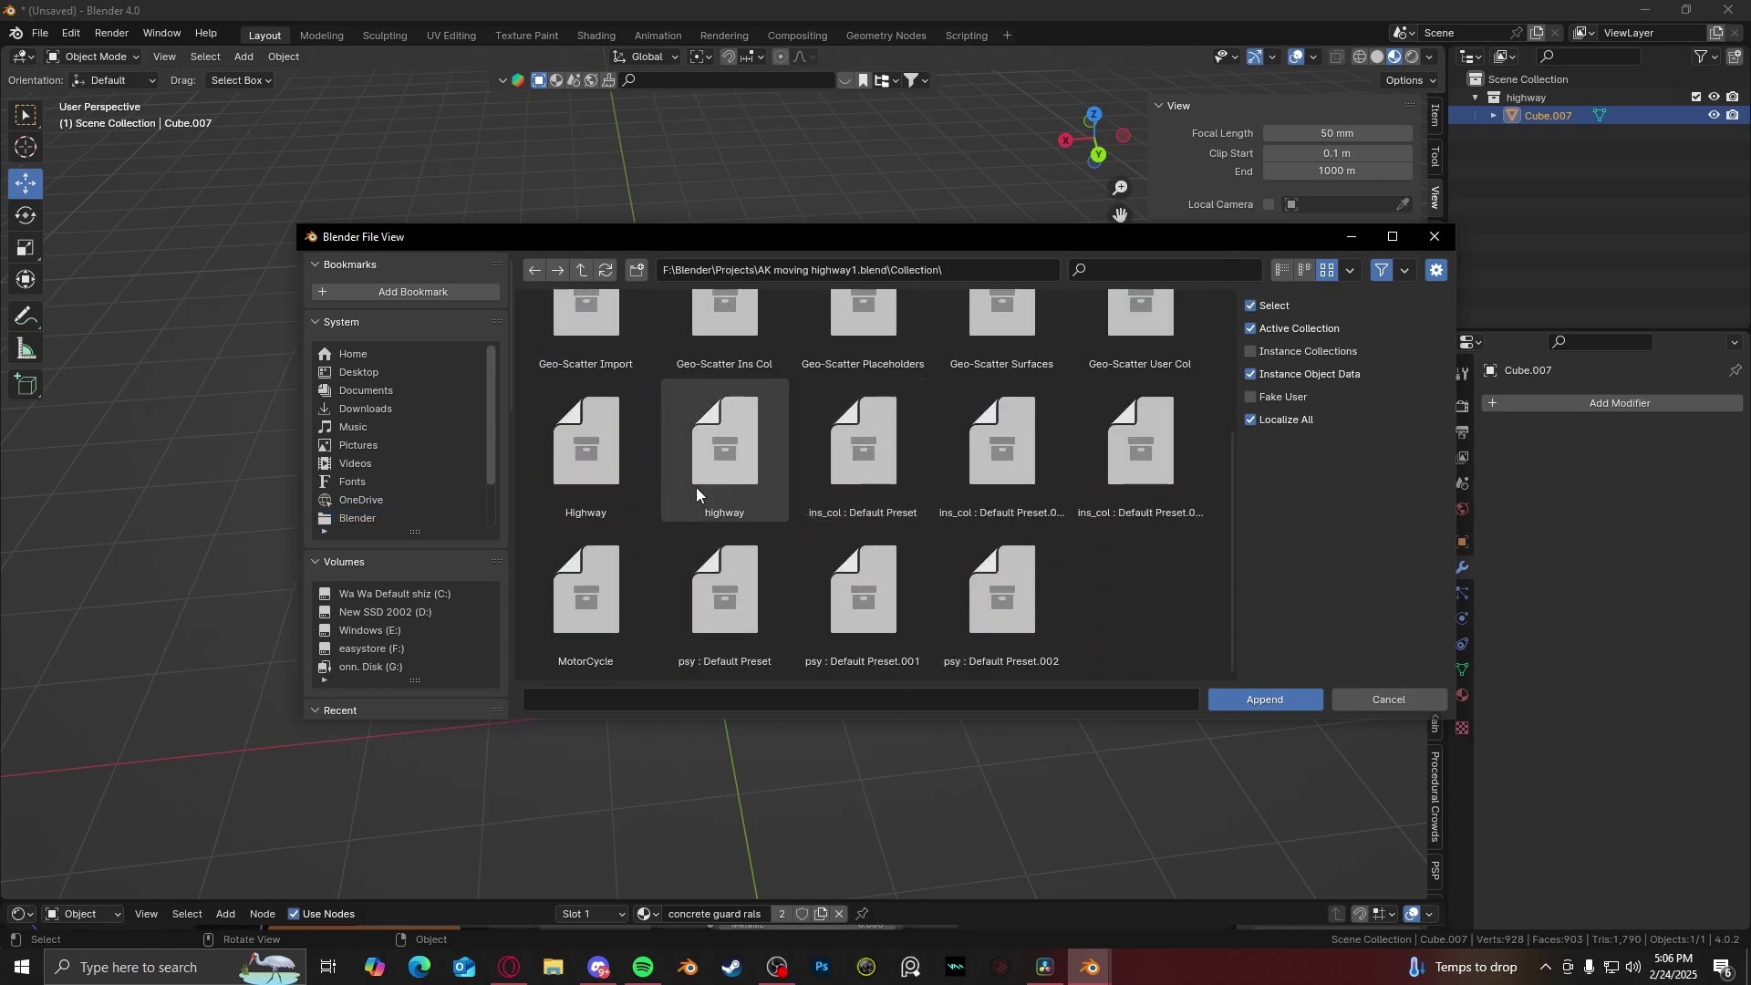
double_click(750, 452)
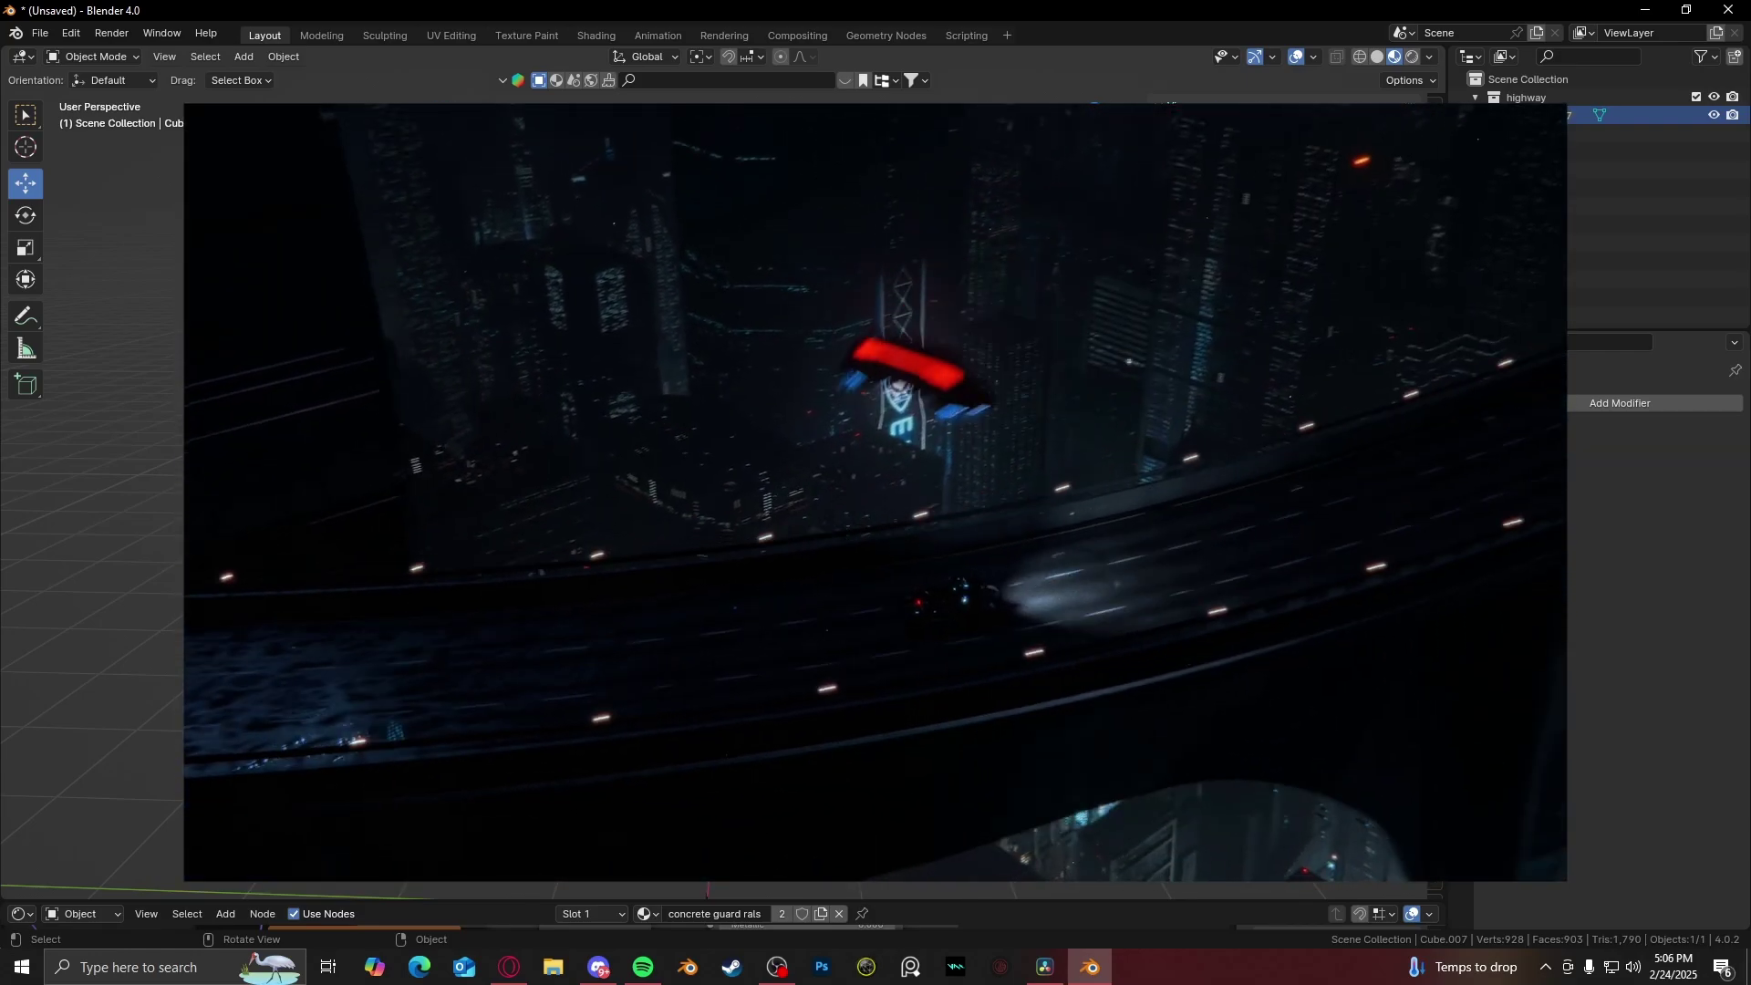
- Add an Array modifier to the imported road segment
middle_drag(712, 274, 570, 306)
middle_drag(707, 420, 738, 474)
click(1487, 404)
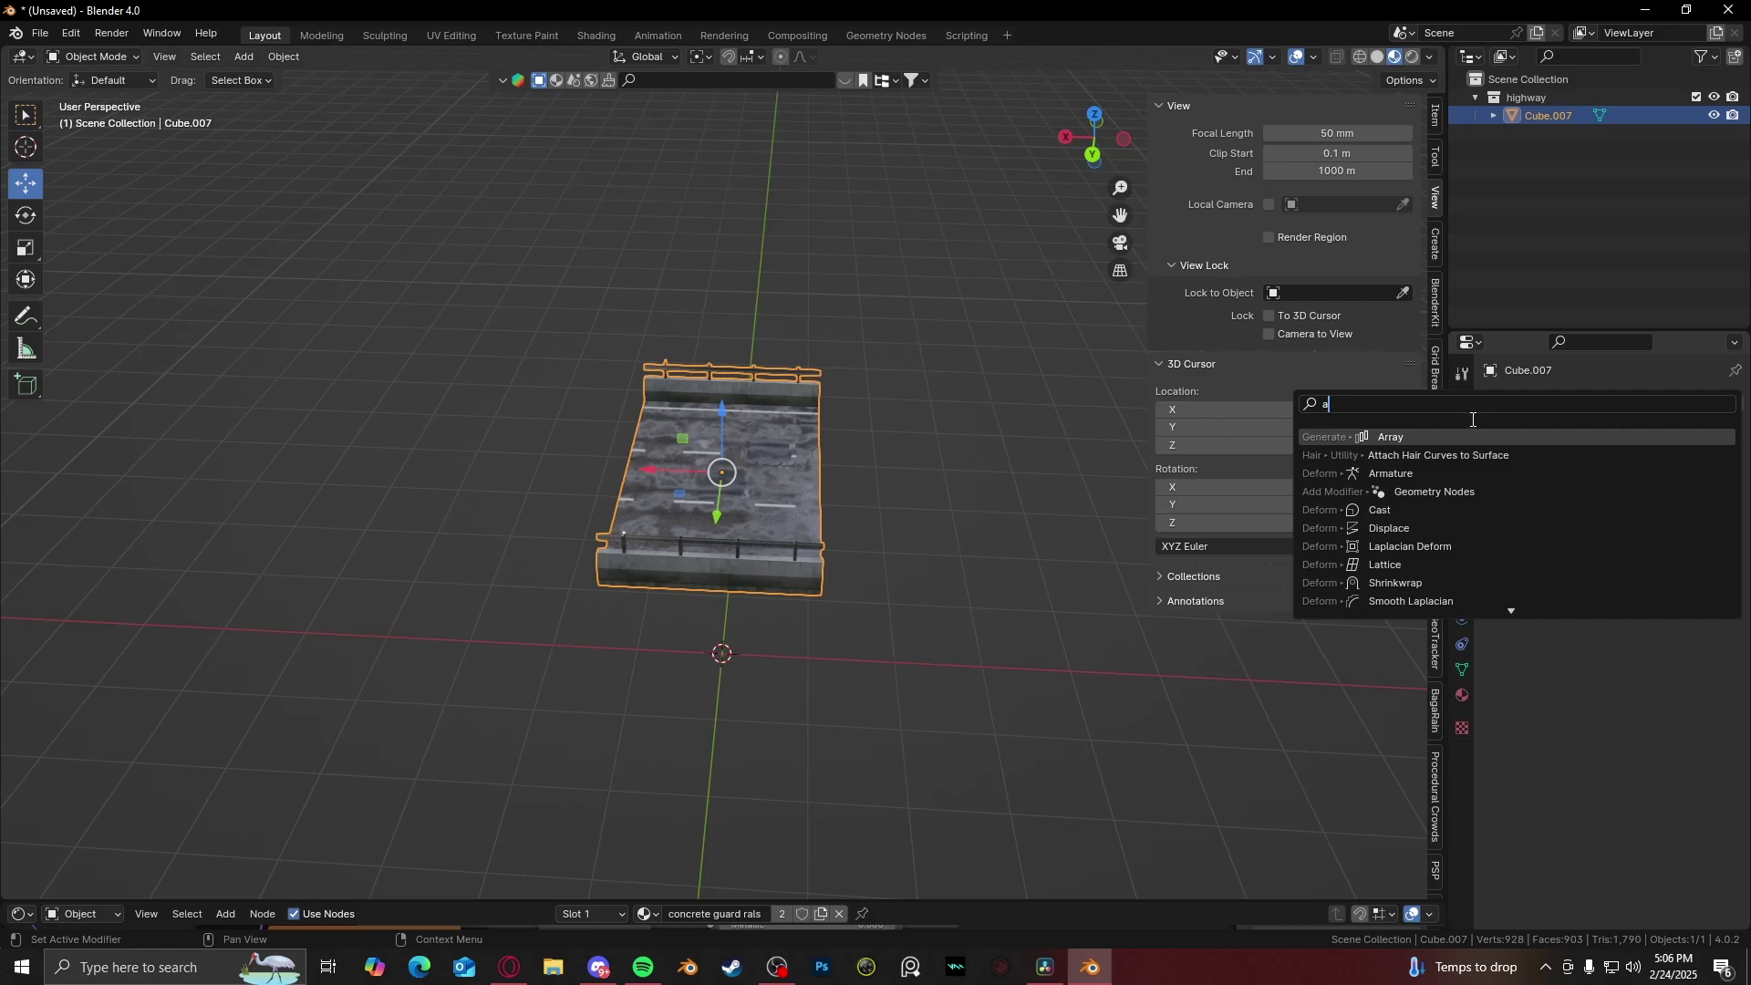
click(1475, 436)
scroll(930, 453, up, 4)
middle_drag(931, 454, 454, 356)
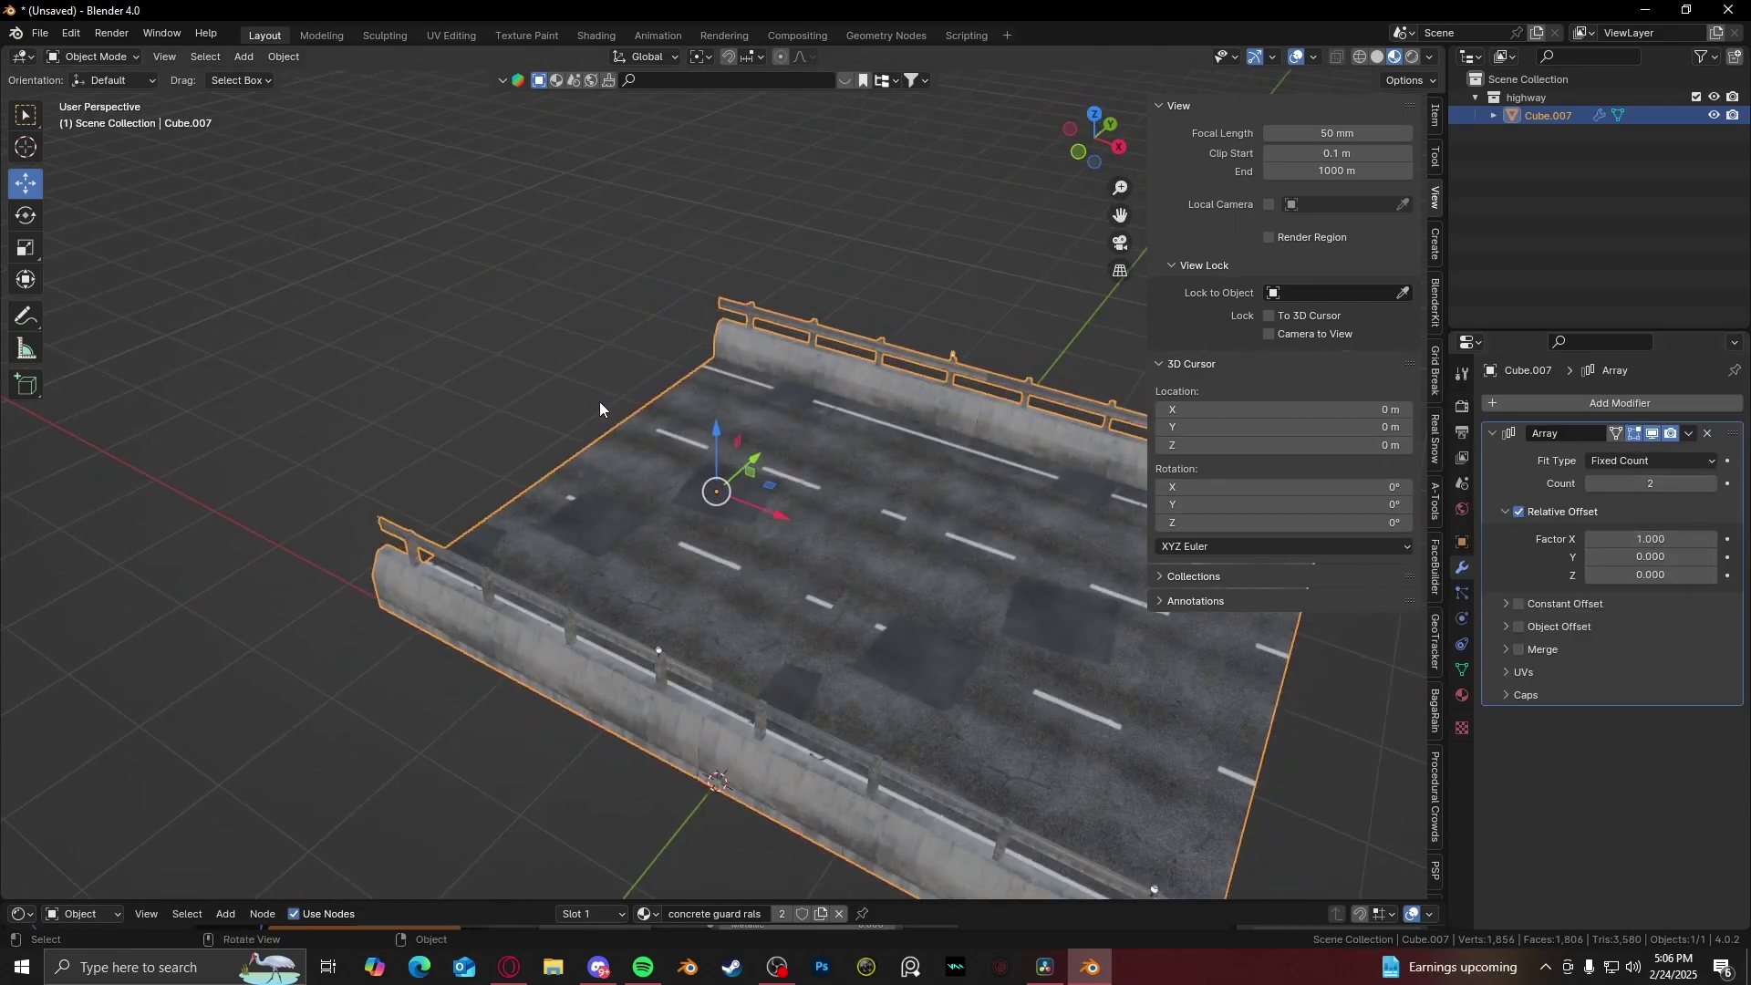
- Add a Curve modifier to the road segment below its Array modifier
scroll(600, 401, down, 3)
middle_drag(599, 401, 638, 403)
middle_drag(1117, 402, 866, 473)
key(shift+a)
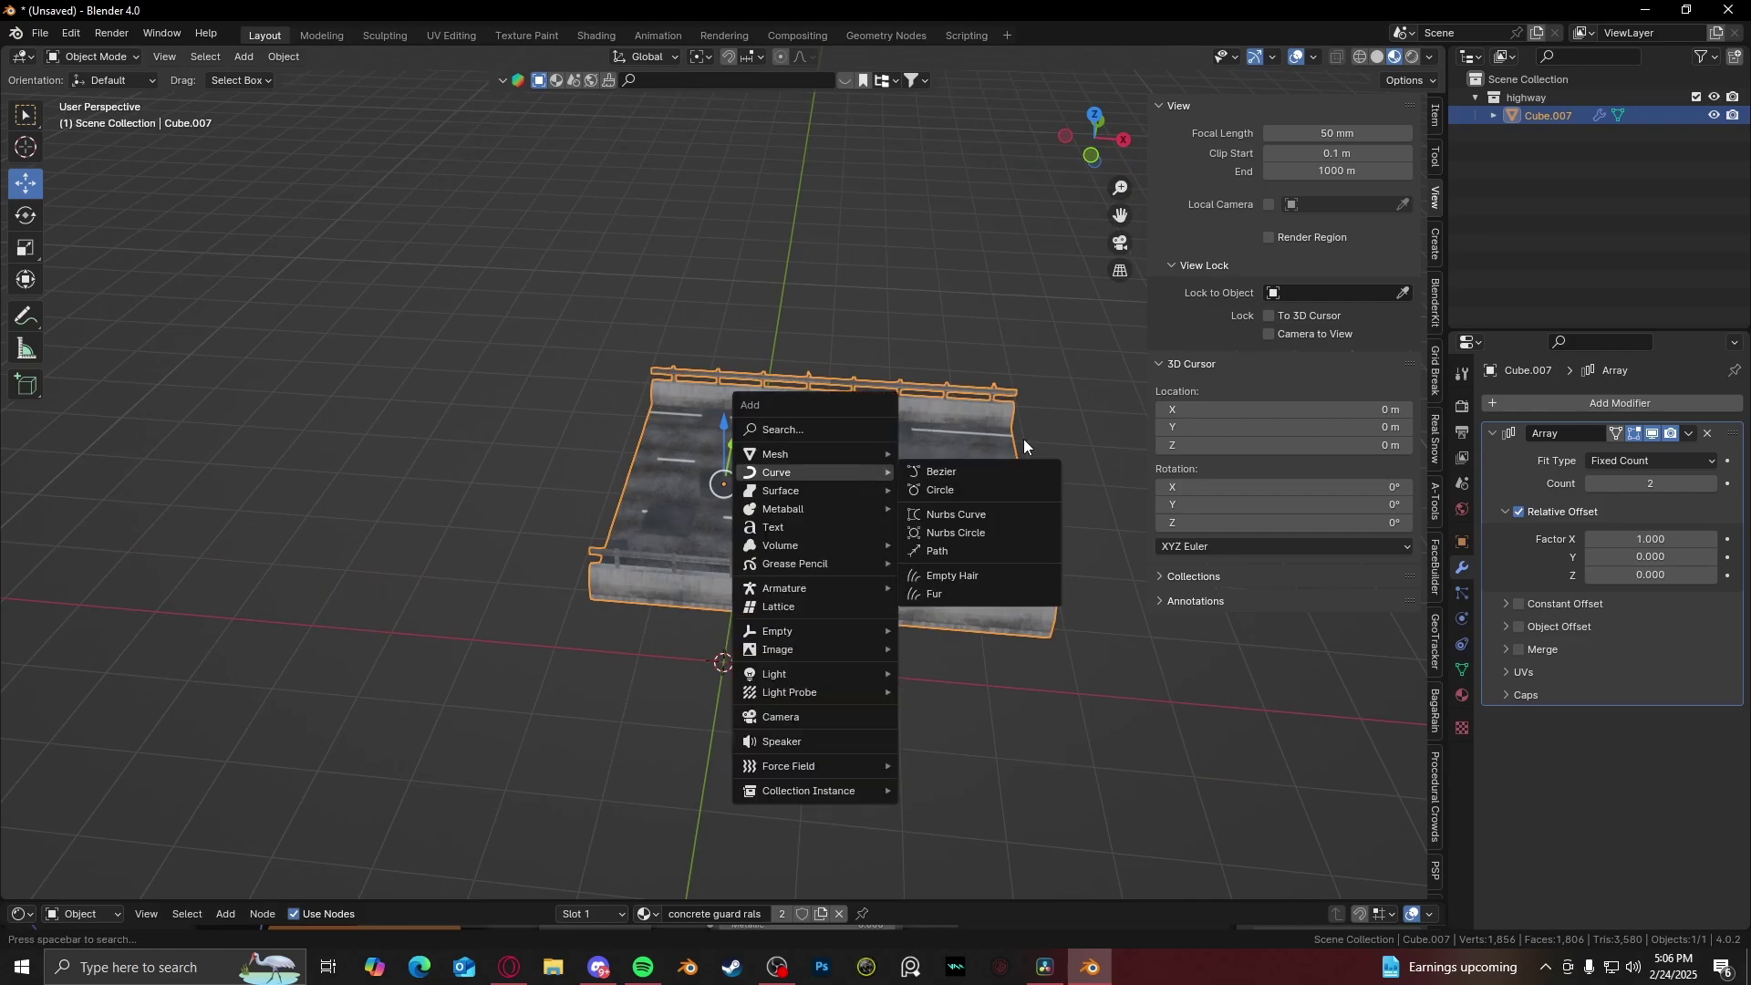
click(1523, 402)
click(1524, 402)
click(1424, 452)
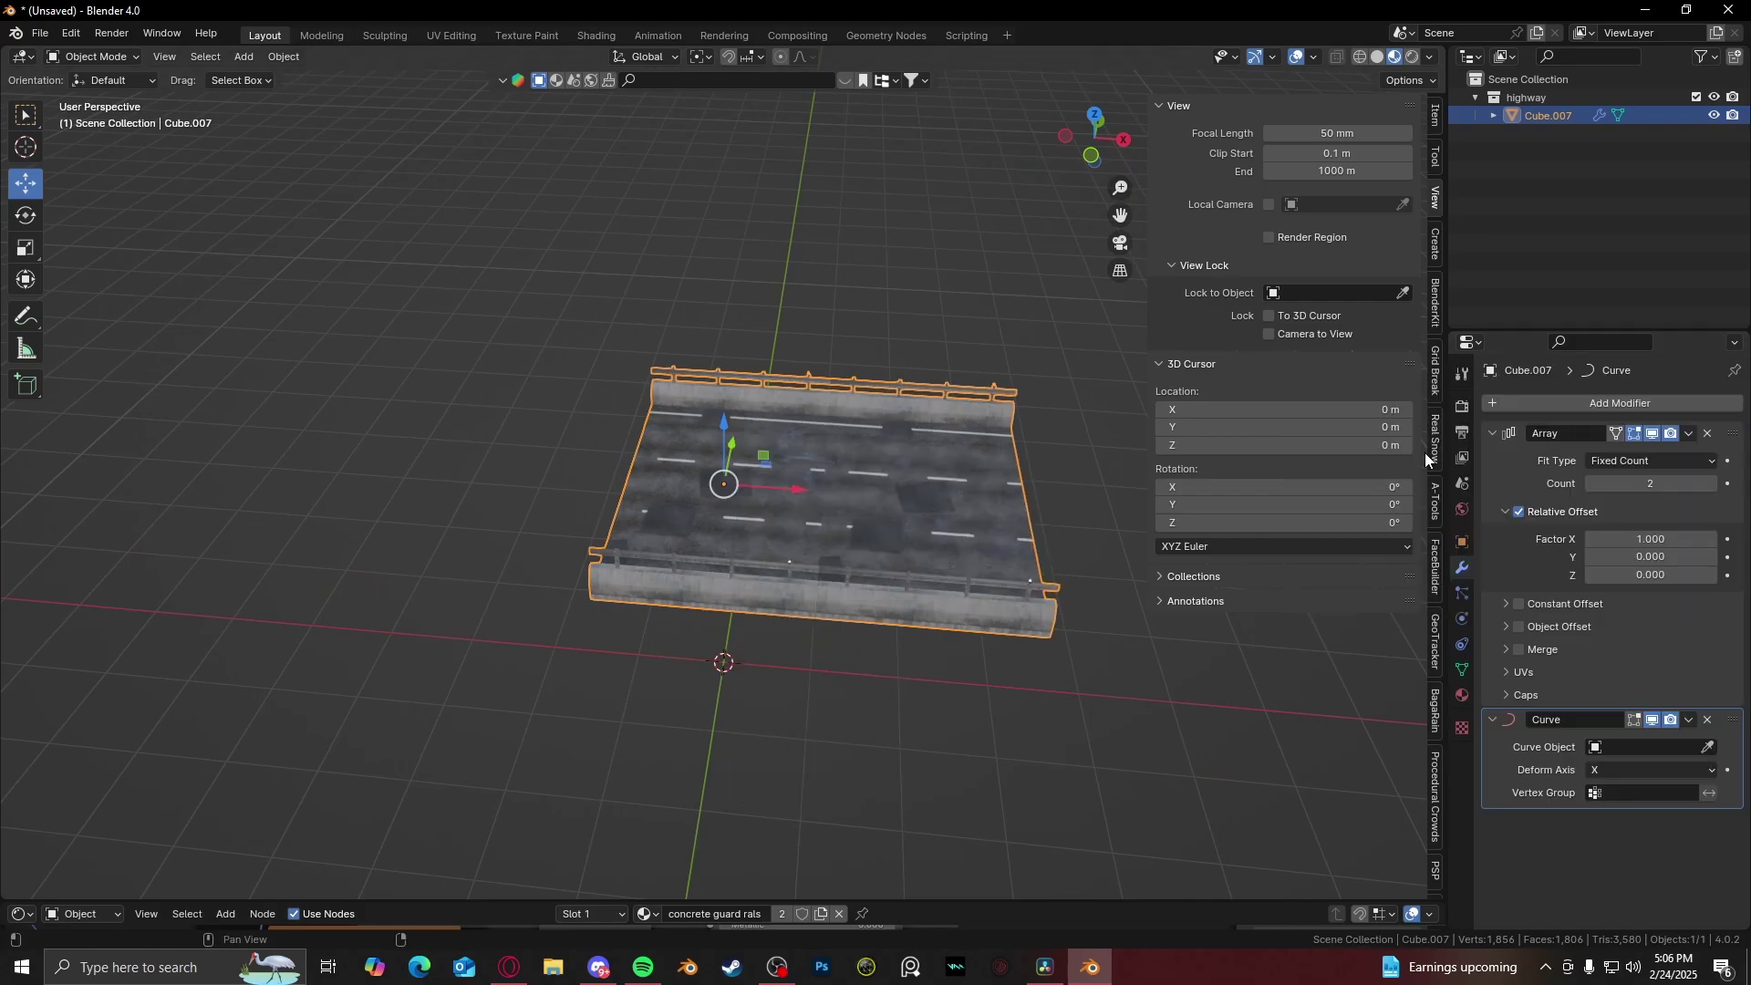
- Add a path curve and move the road segment along X until the arrayed road lines up with the path's ends
key(shift+a)
mouse_move(923, 527)
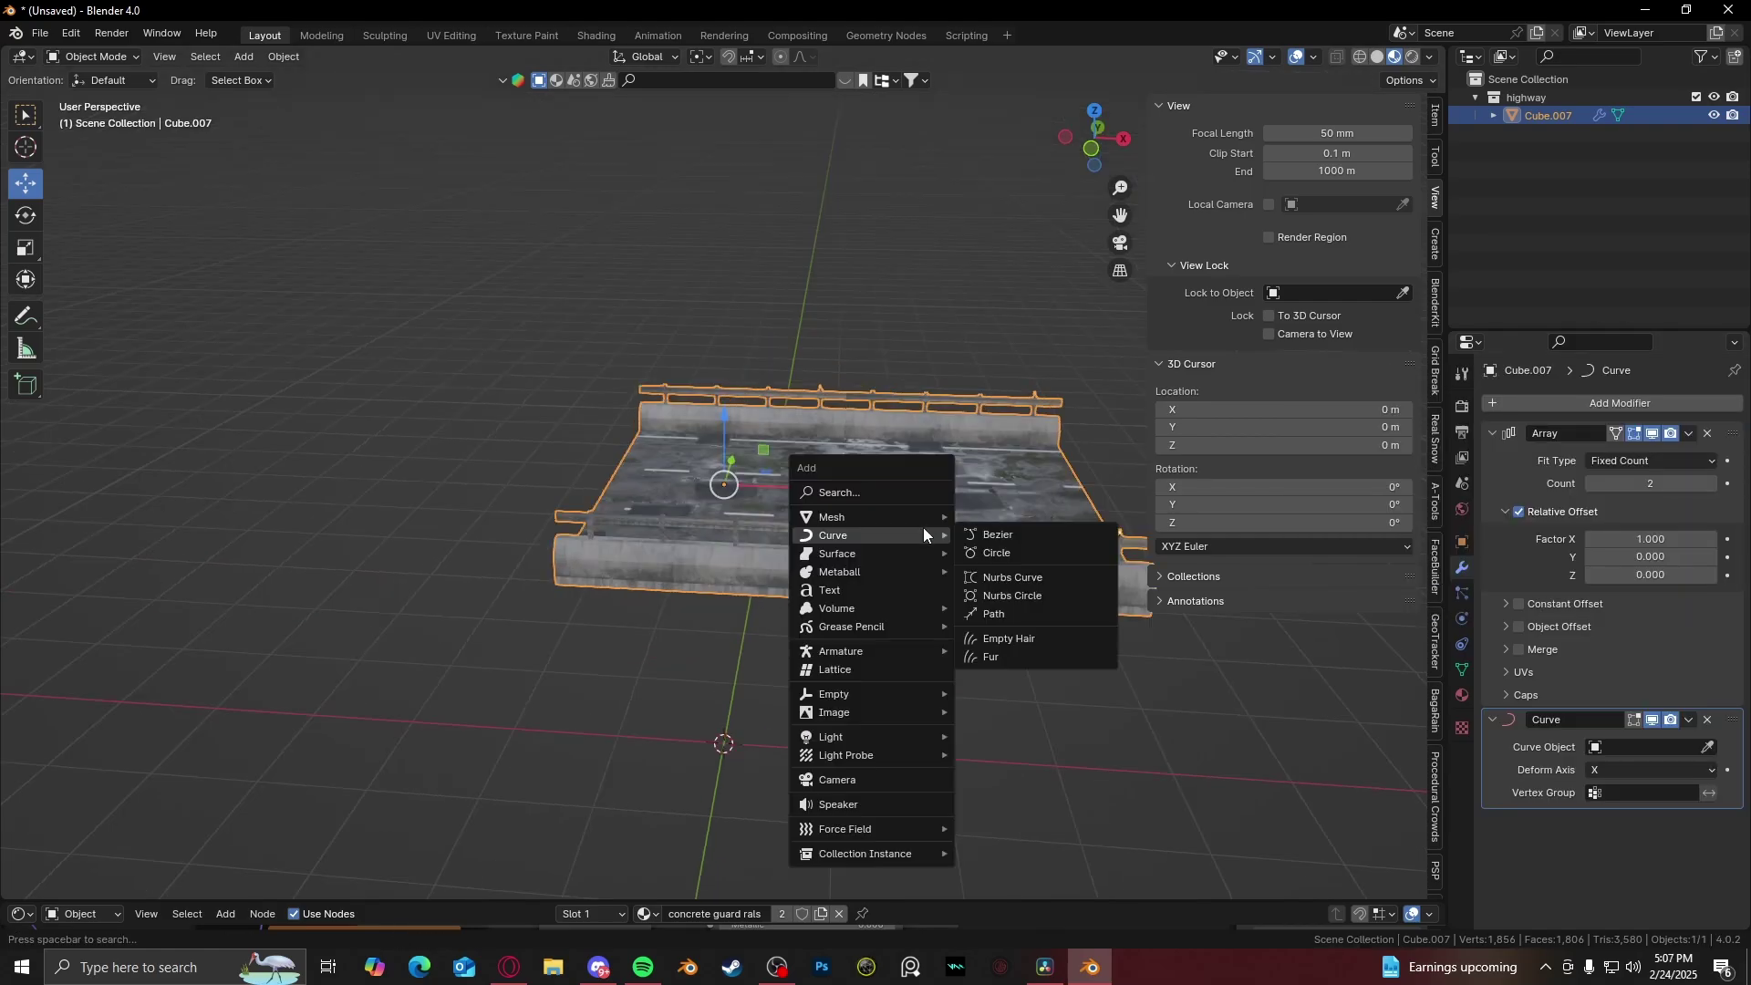
click(1027, 615)
key(KP_7)
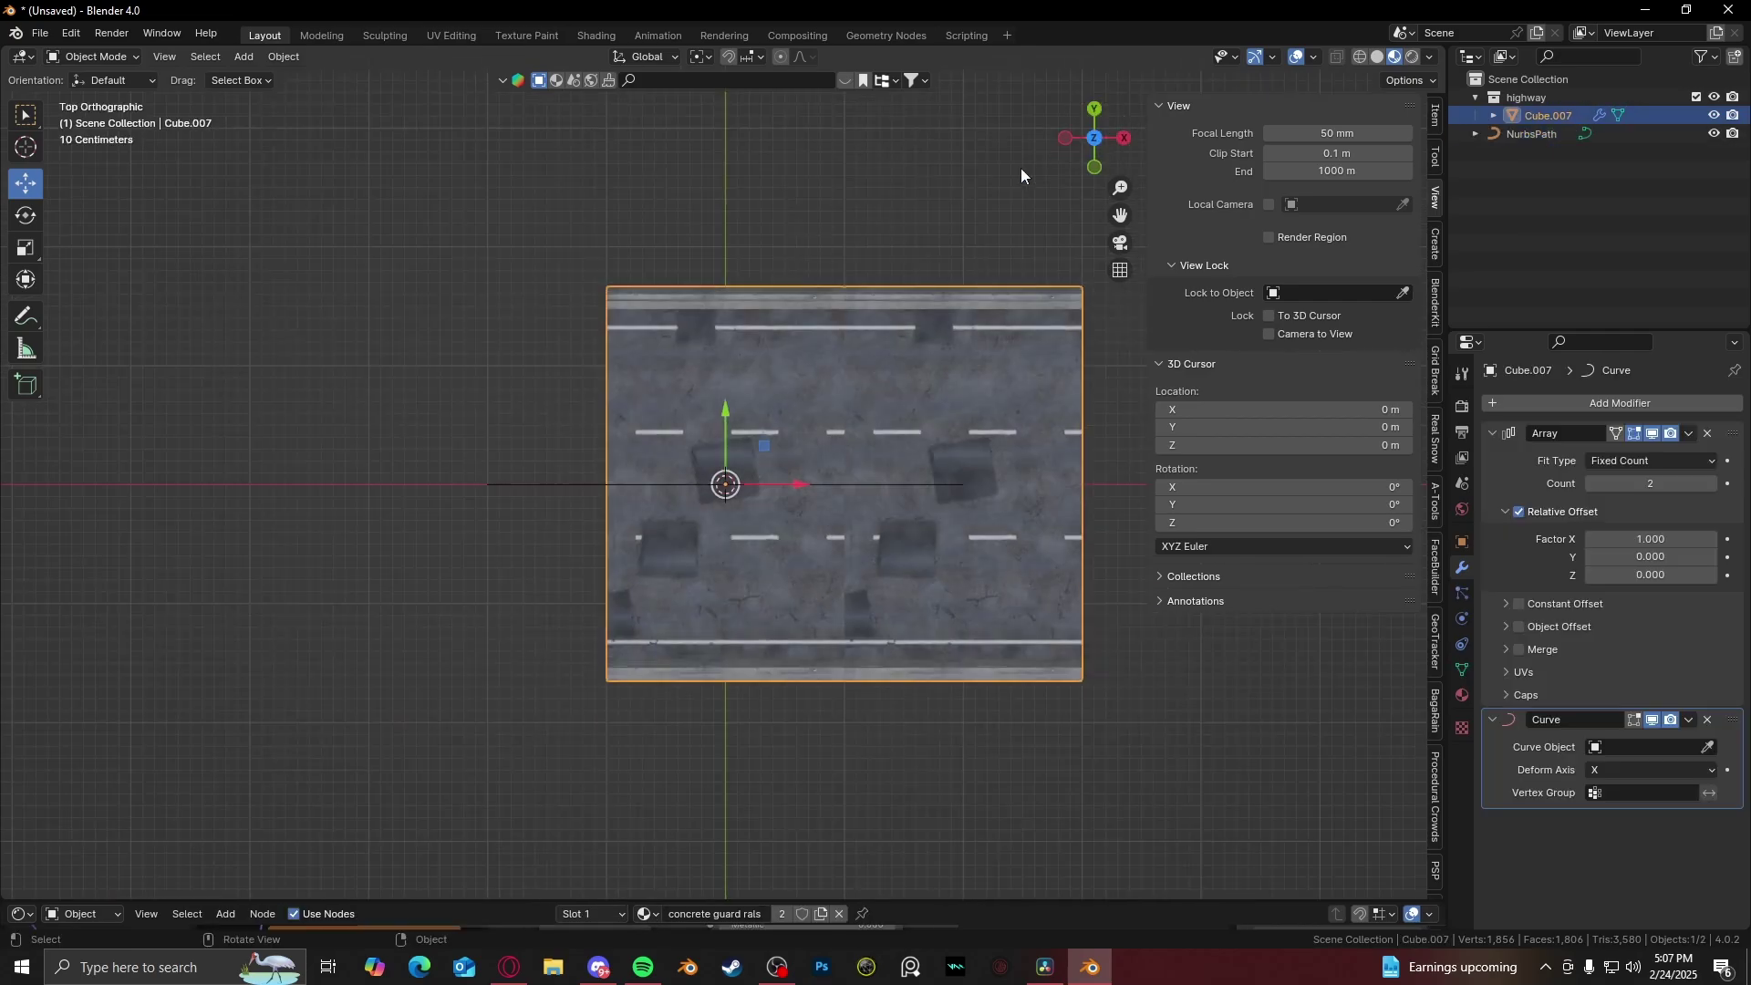
drag(799, 484, 686, 484)
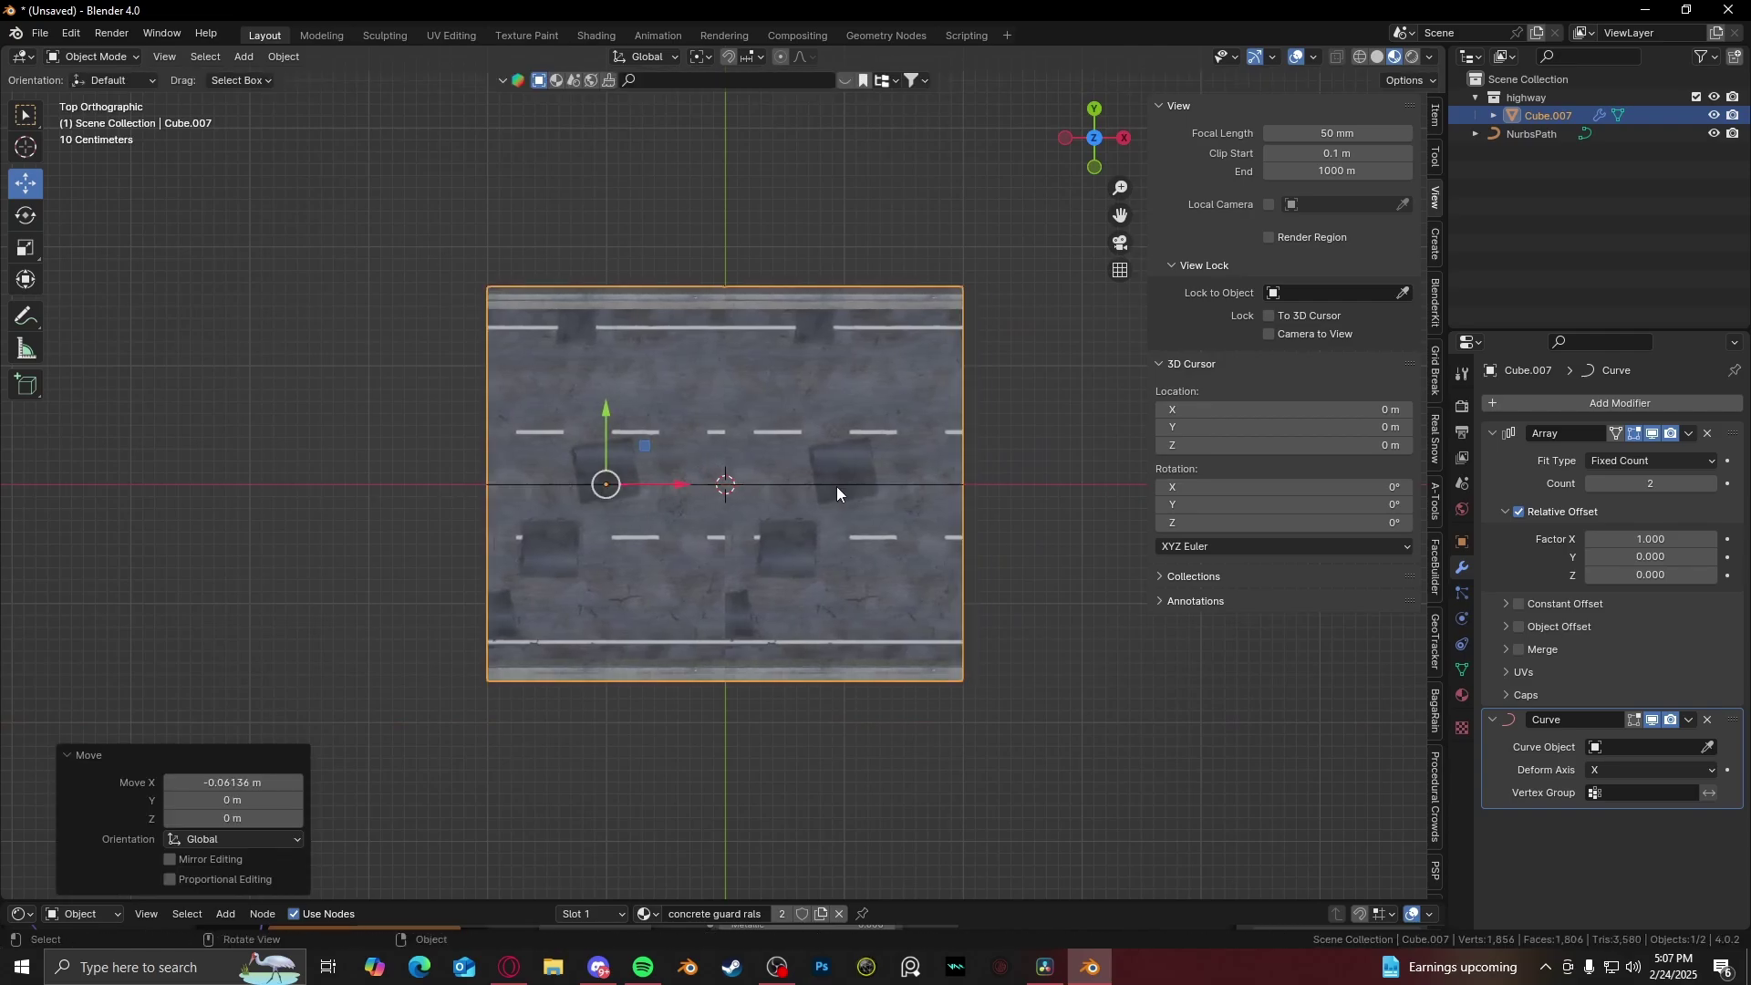
middle_drag(835, 485, 836, 442)
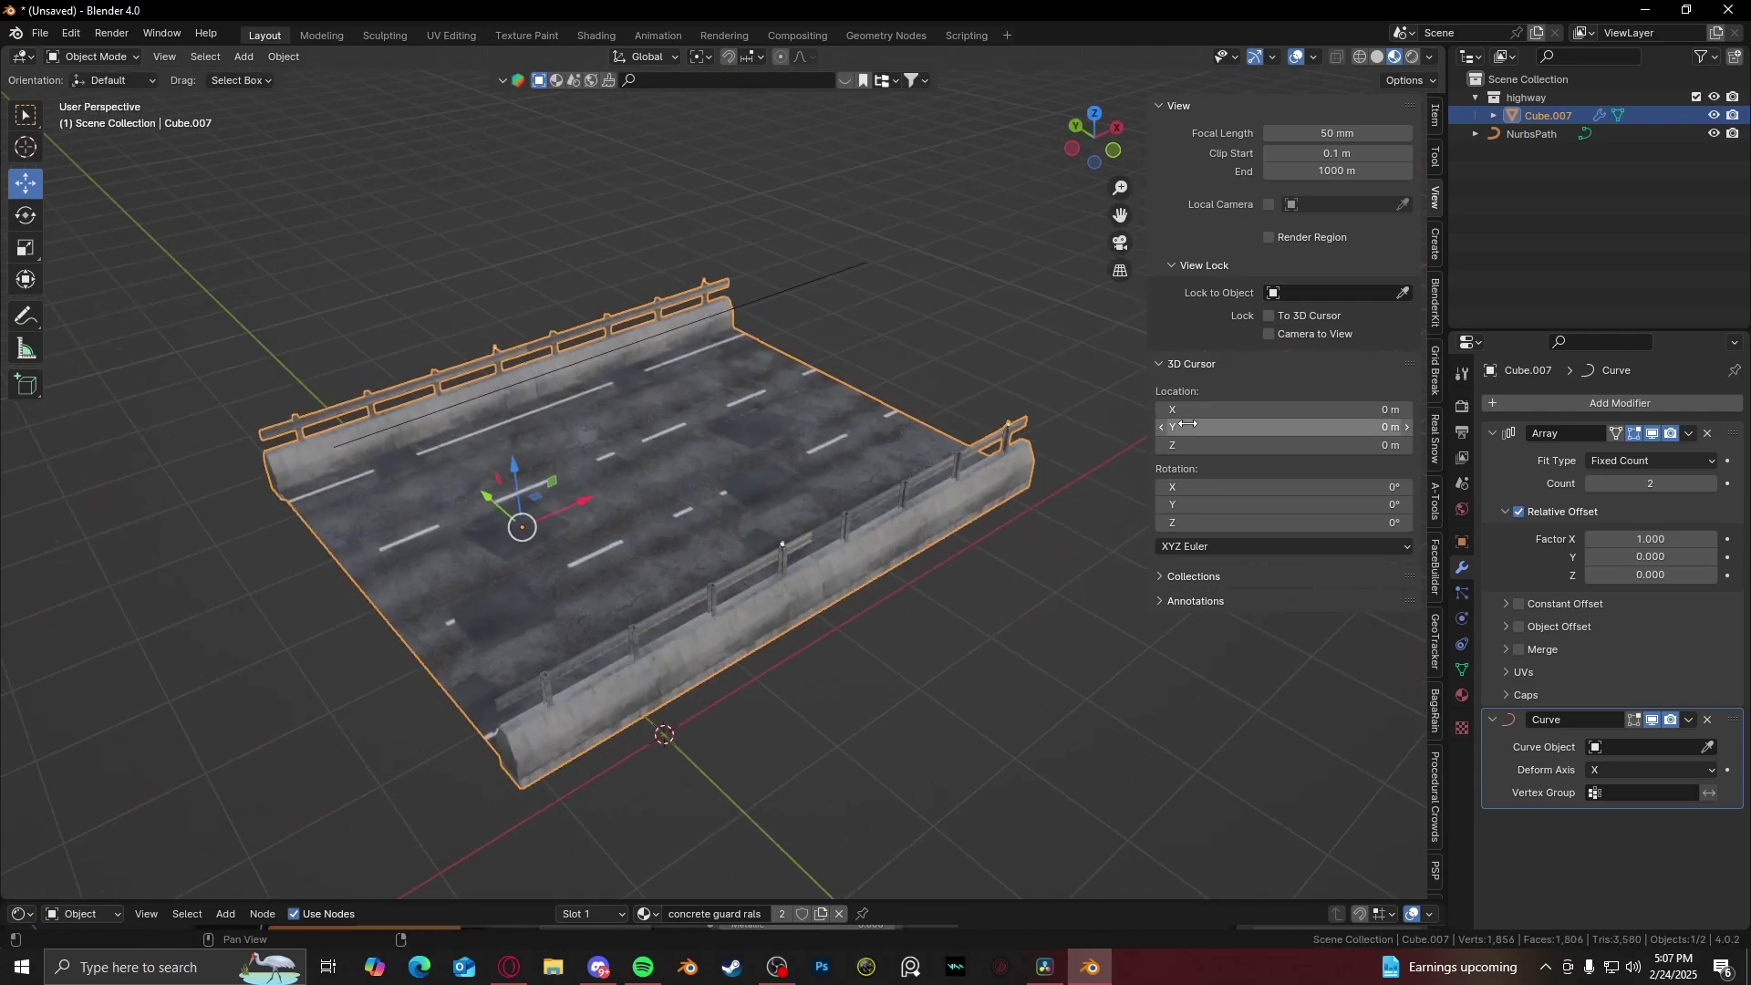
- Set the Array modifier to Fit Curve and use NurbsPath as the target of both the Array and Curve modifiers
click(1628, 460)
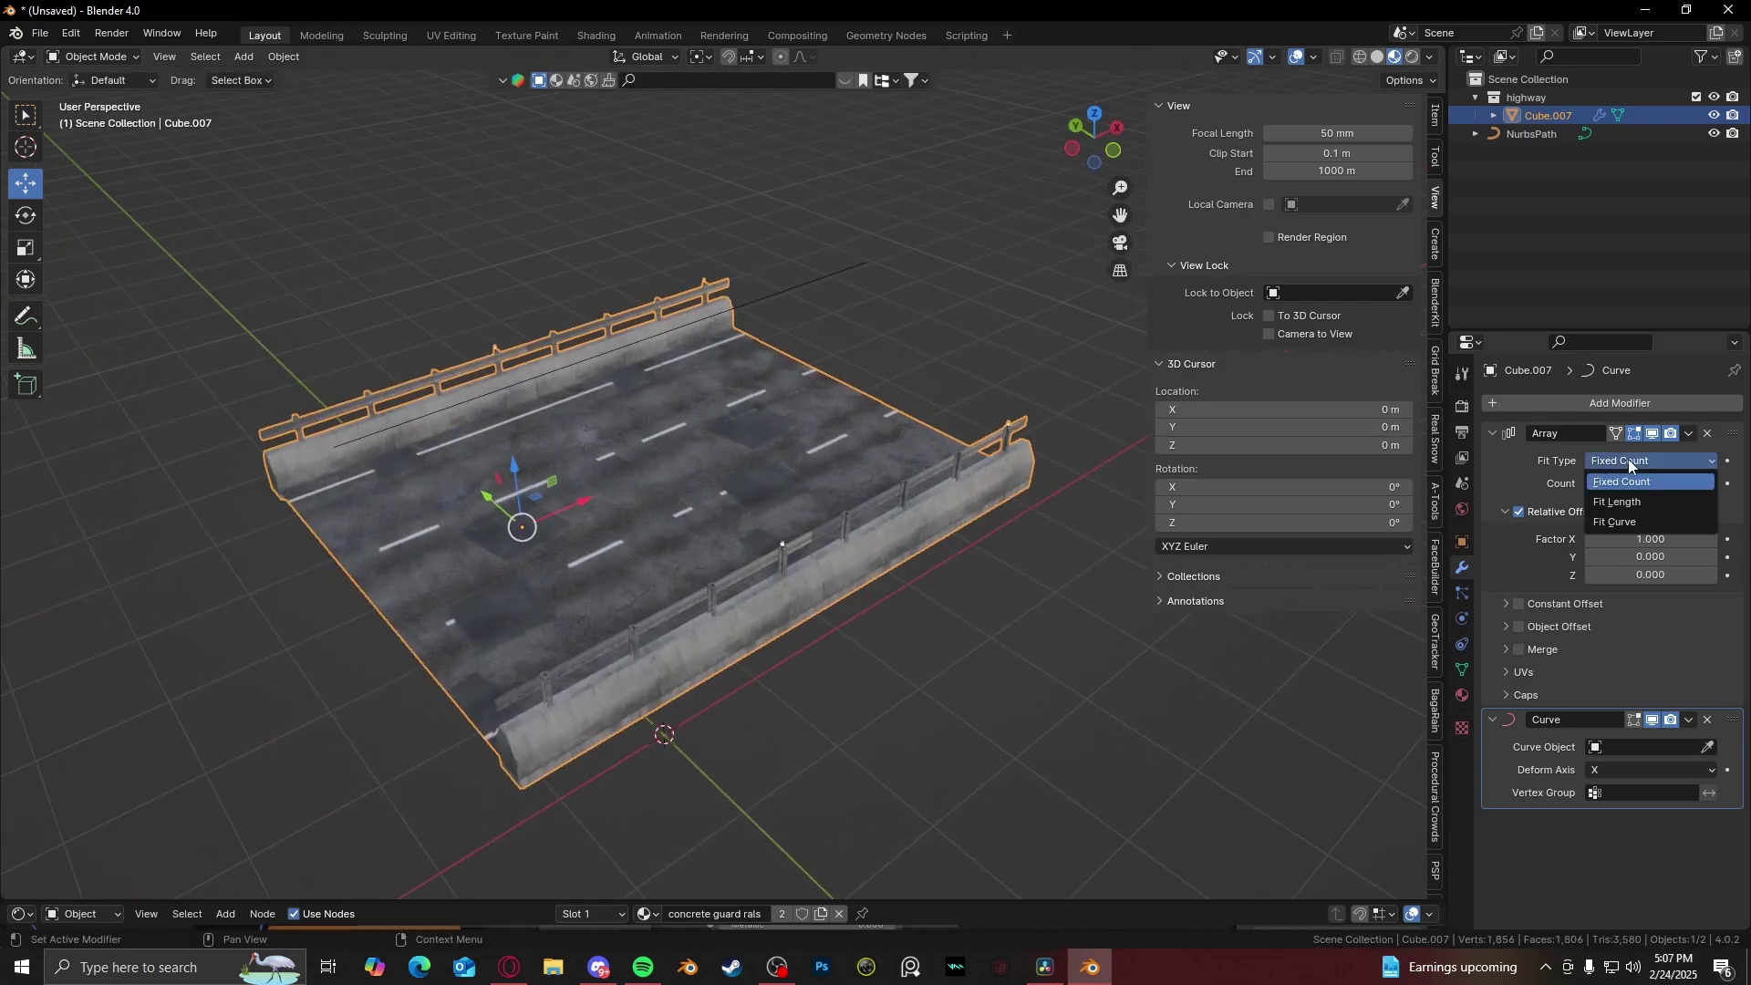
click(1619, 523)
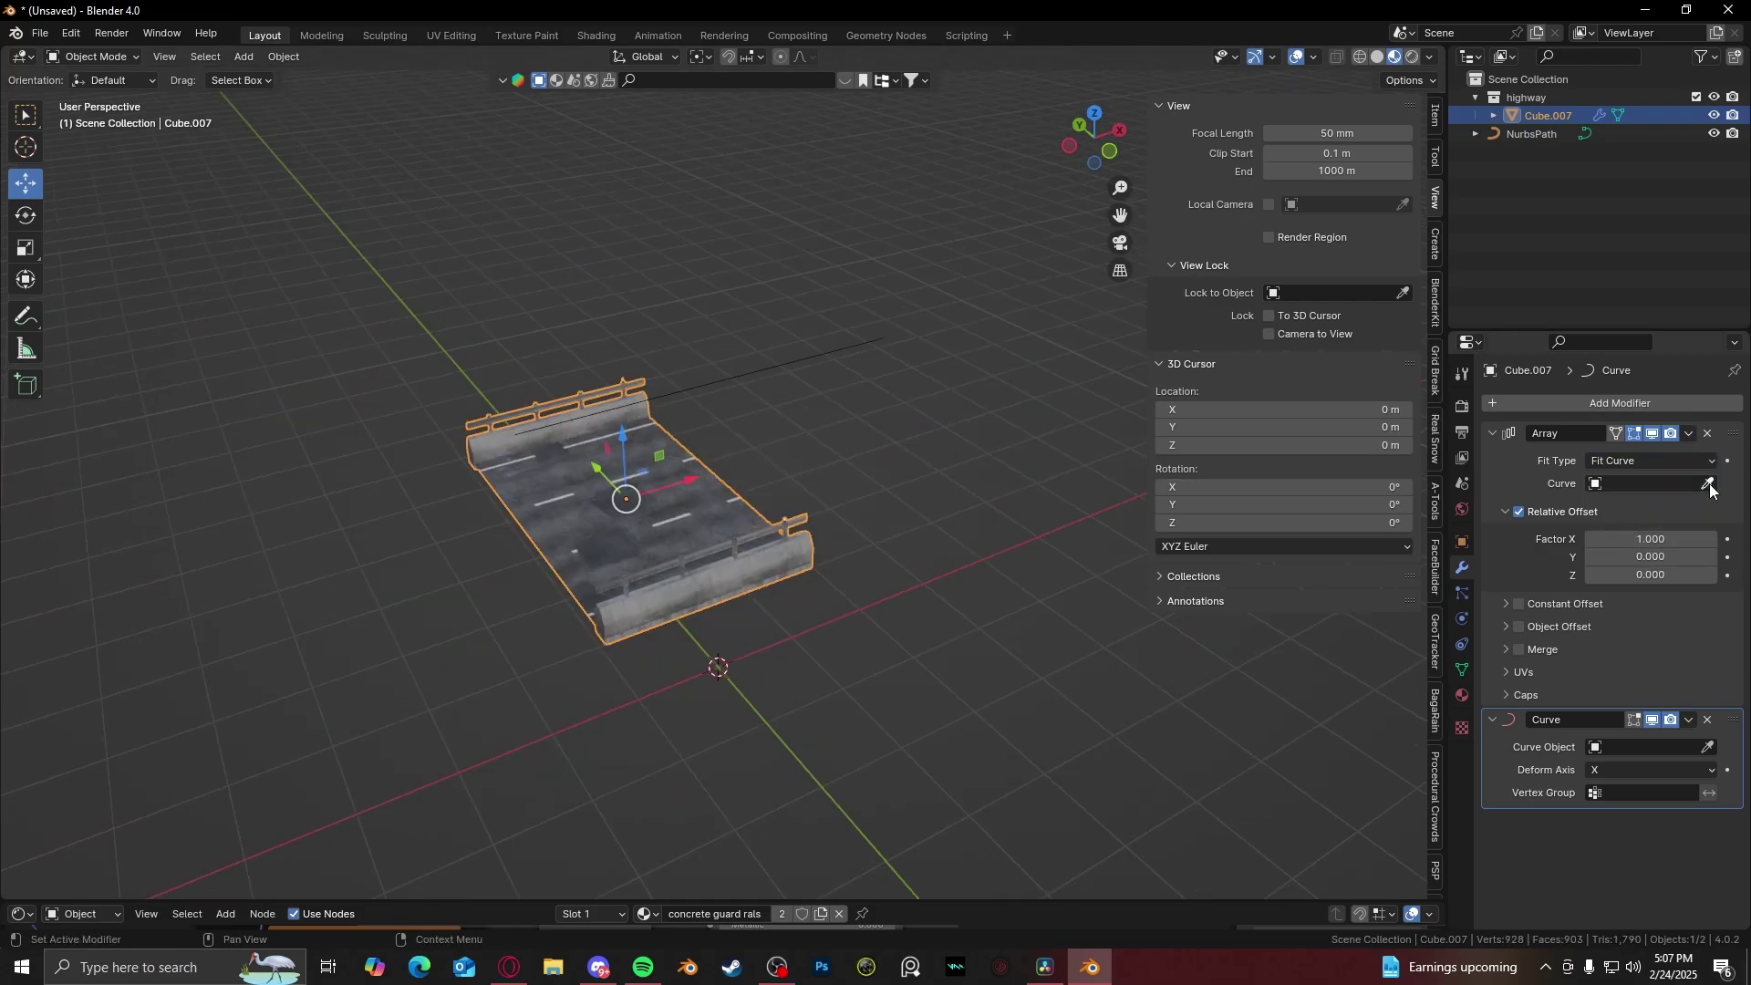
click(833, 344)
mouse_move(878, 359)
middle_down()
mouse_move(900, 349)
mouse_move(856, 367)
mouse_move(874, 334)
middle_up()
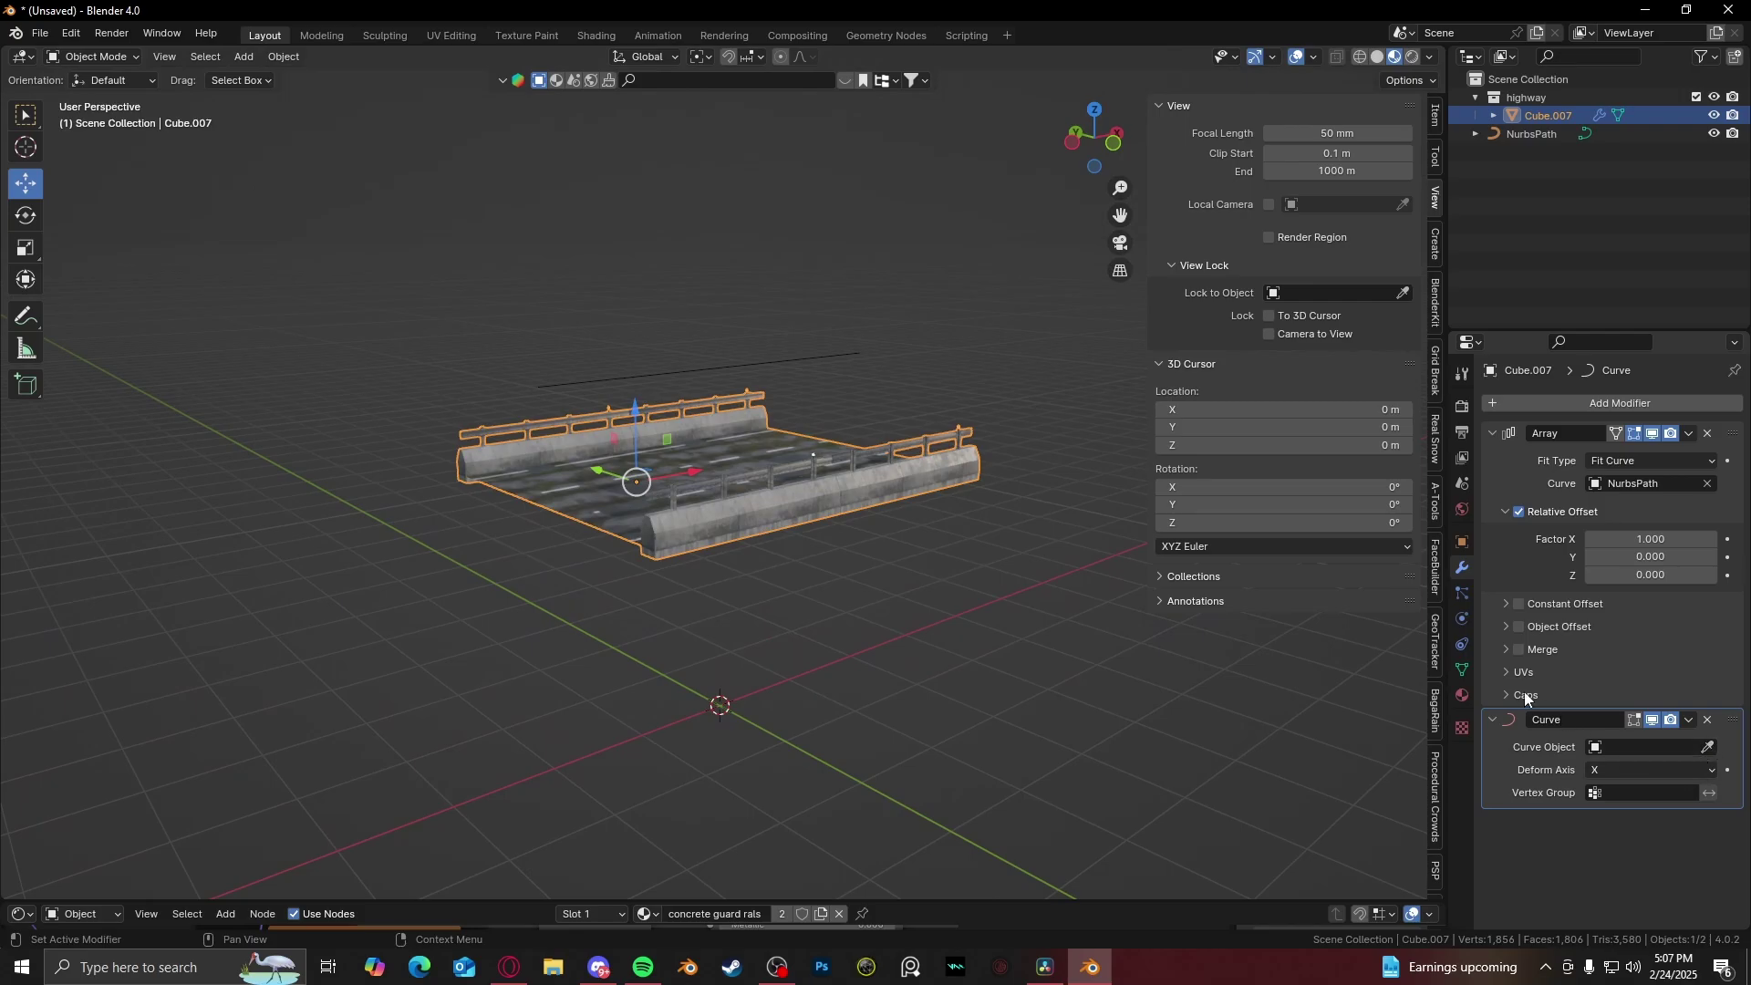
click(834, 345)
mouse_move(828, 359)
middle_down()
mouse_move(796, 385)
mouse_move(812, 374)
middle_up()
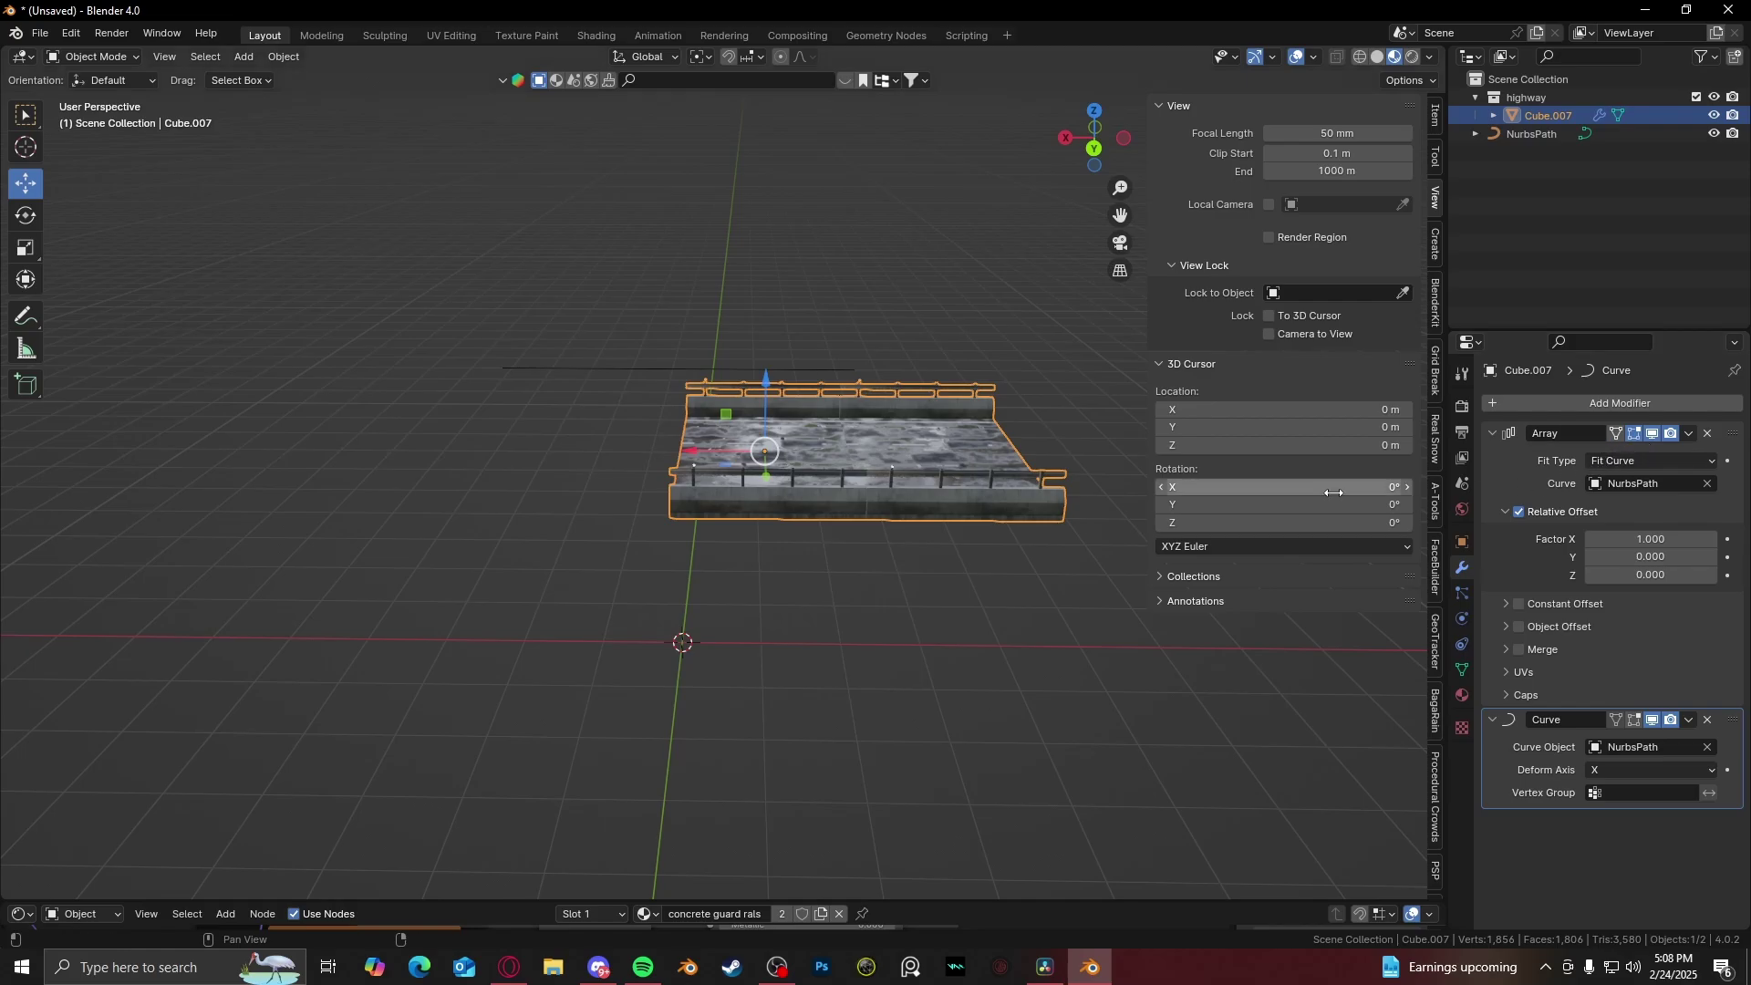
- Shift the road segment along X so the deformed road lines up with the start of the path
click(632, 374)
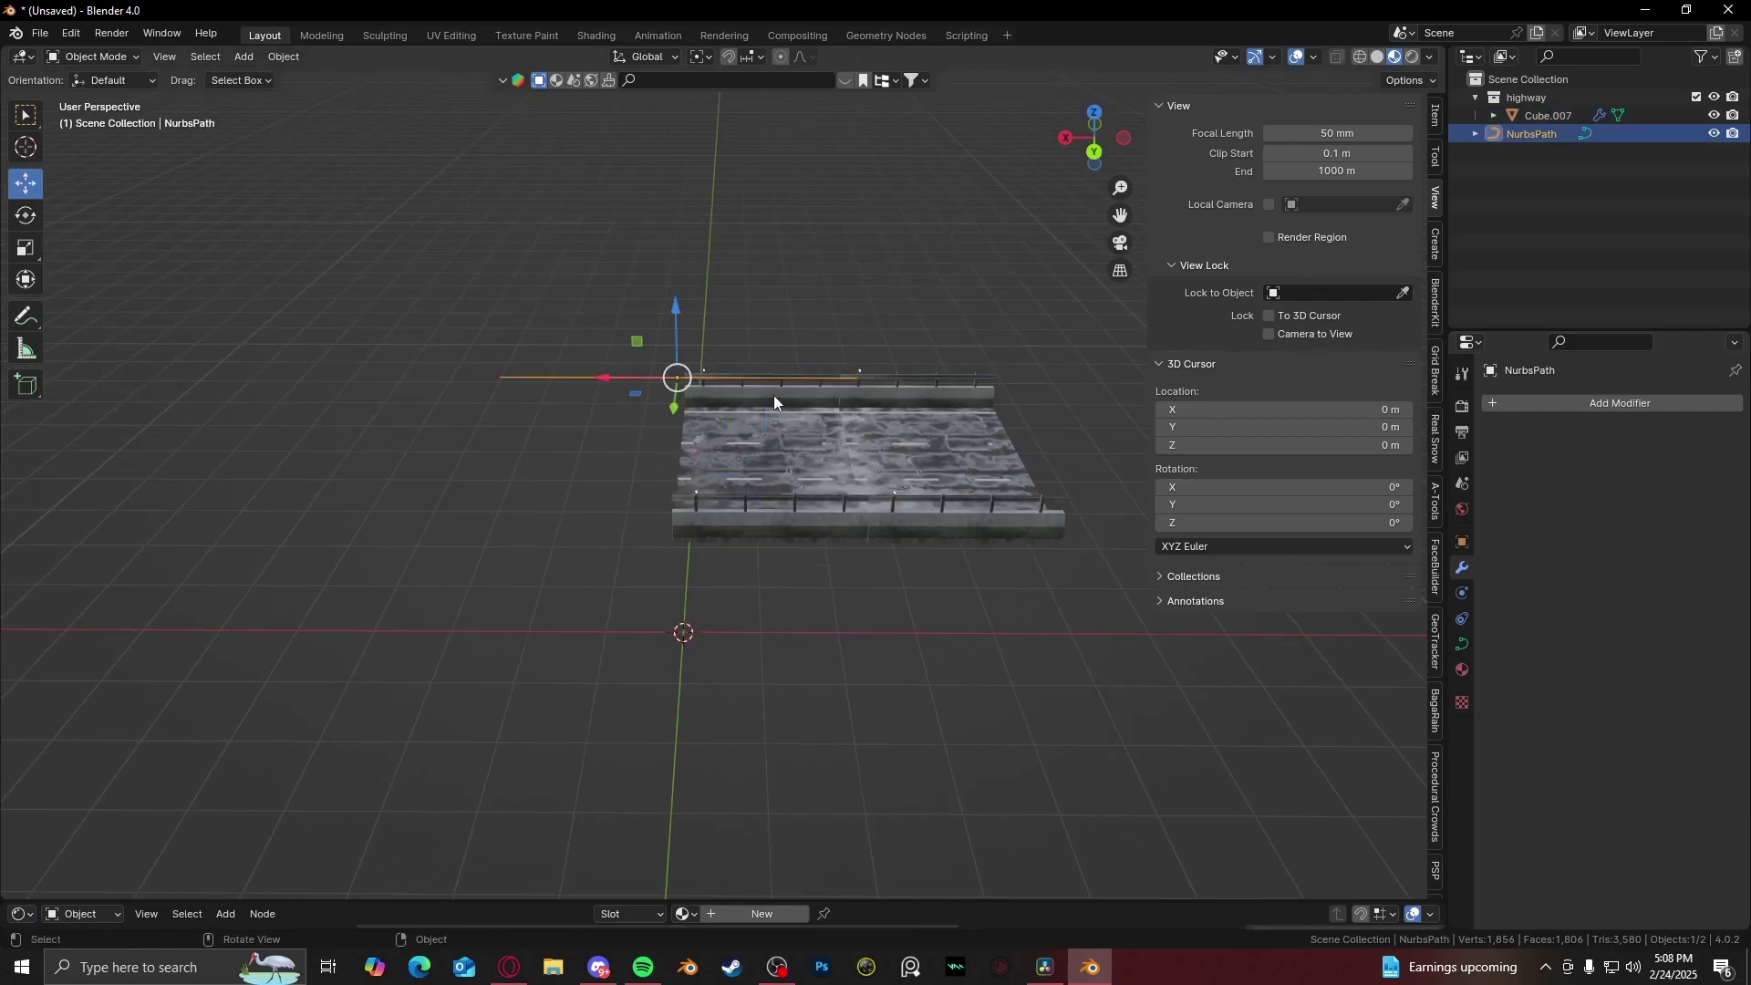
click(737, 445)
middle_drag(848, 463, 815, 424)
key(Tab)
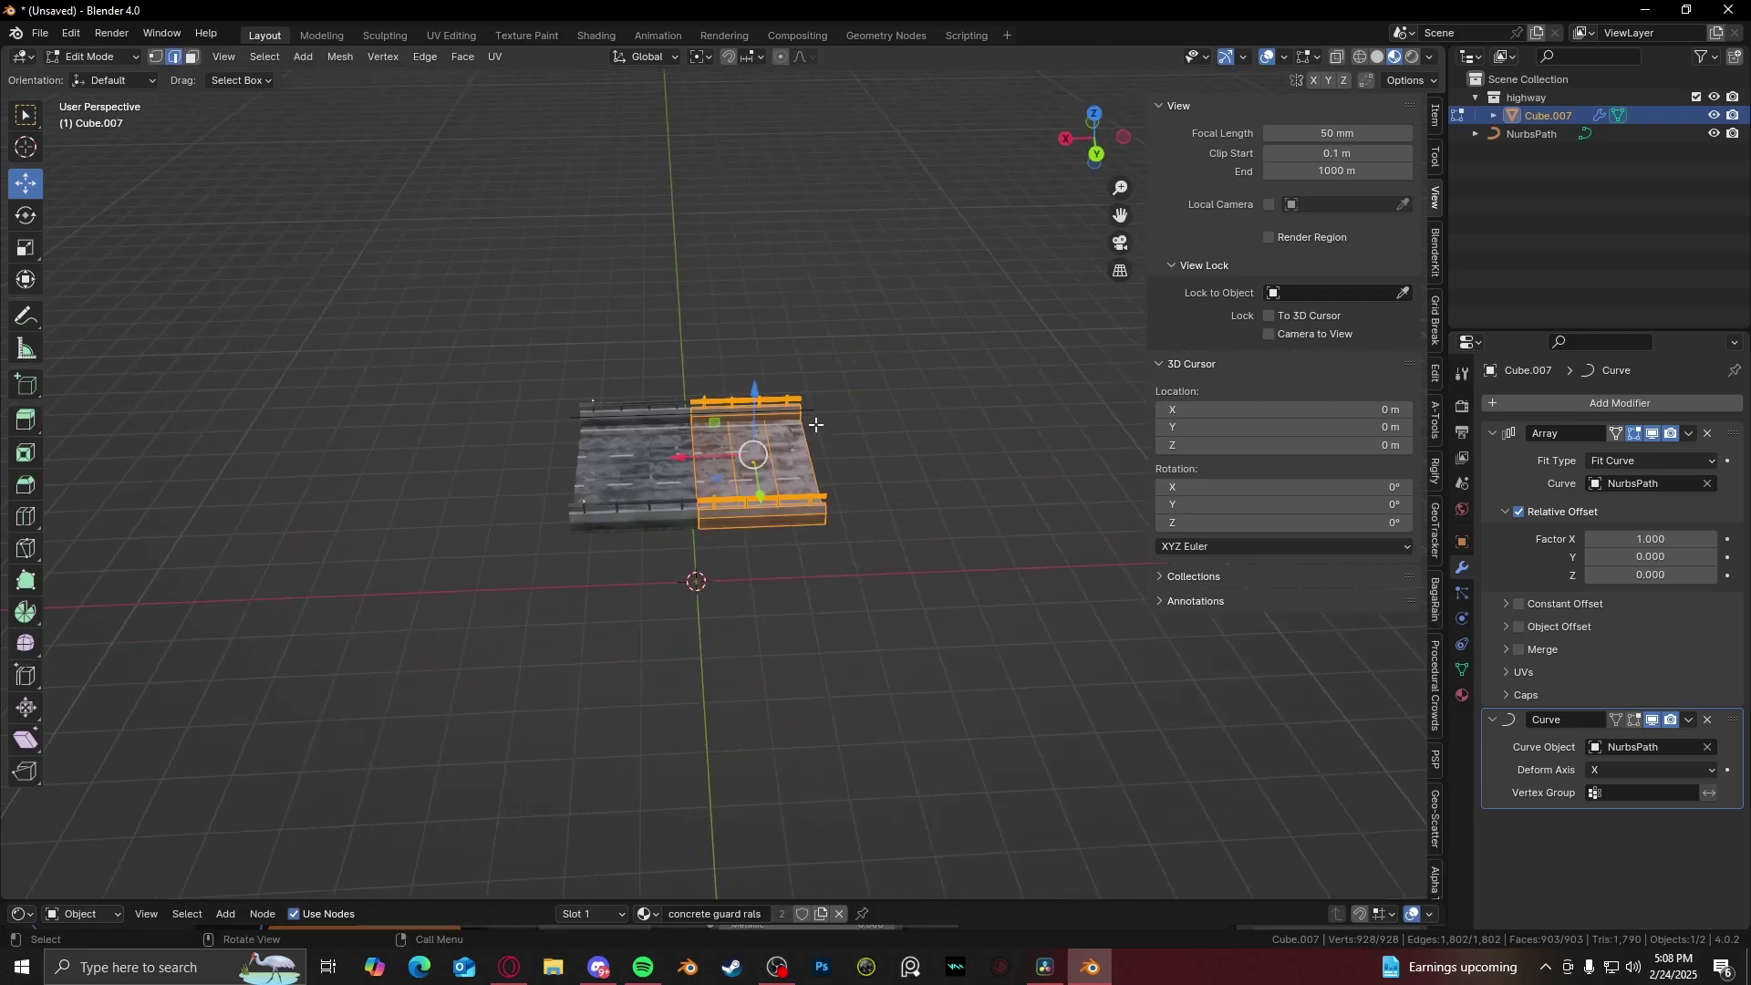
scroll(812, 433, up, 5)
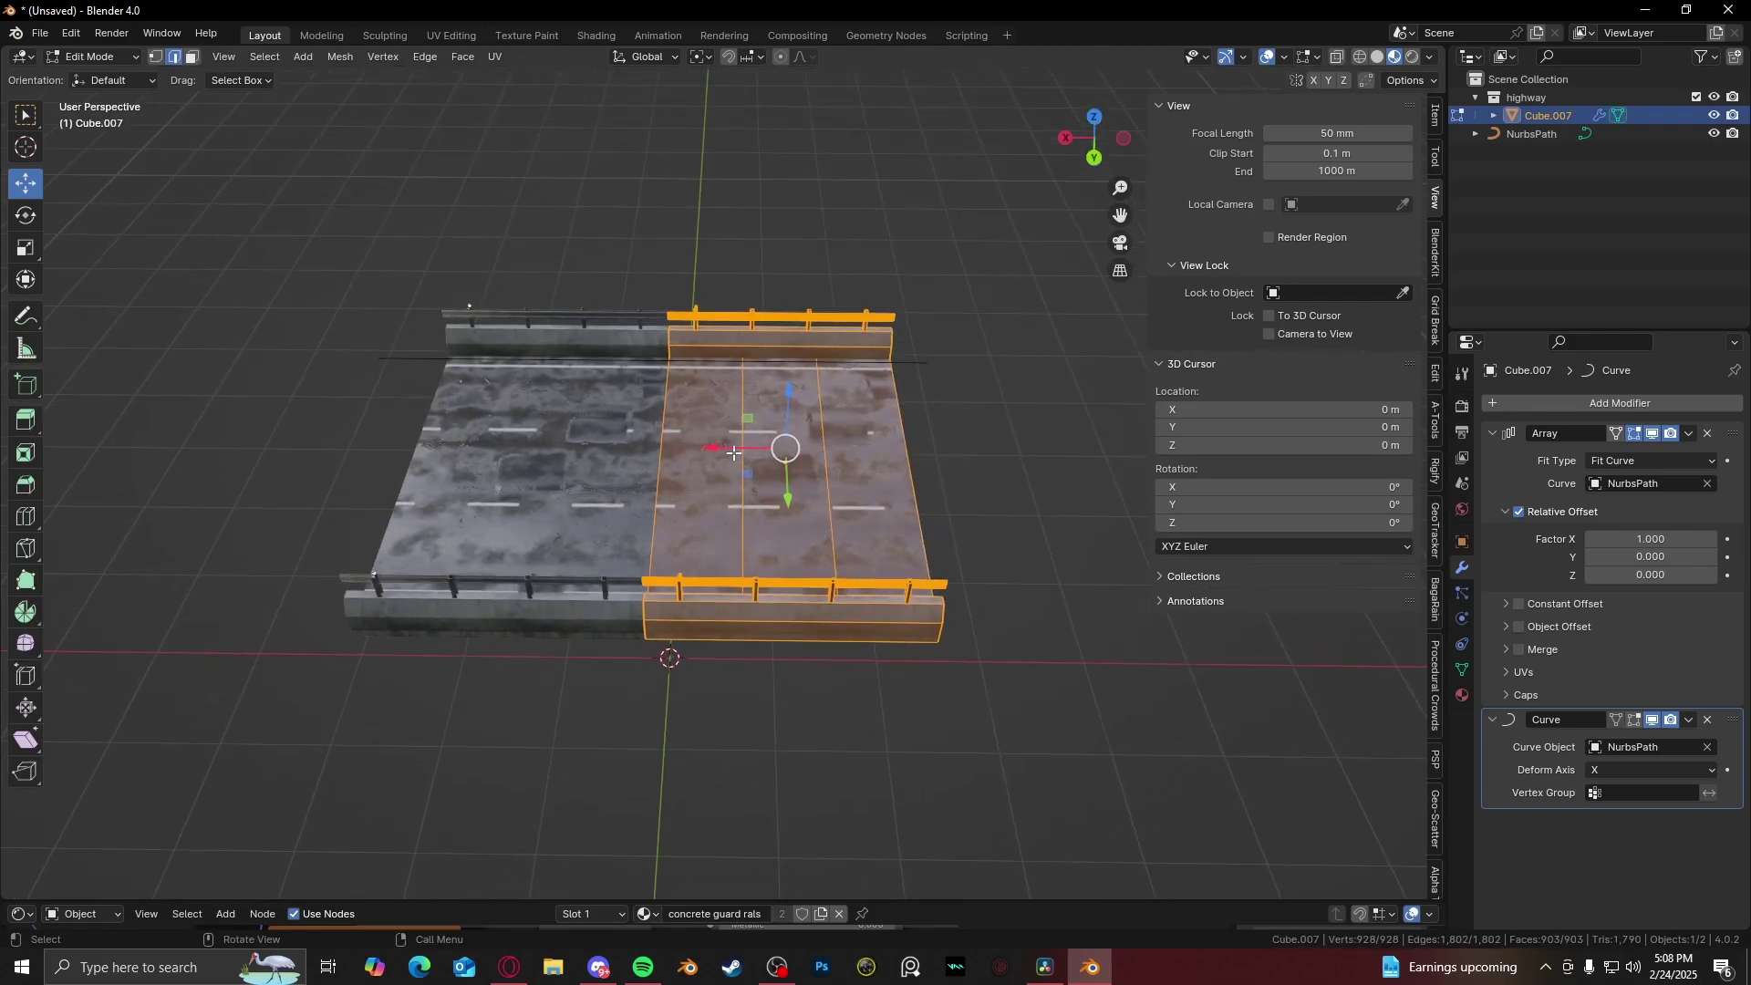
drag(734, 452, 553, 448)
- Scale up the path so the arrayed road repeats along a longer stretch
middle_drag(730, 328, 837, 498)
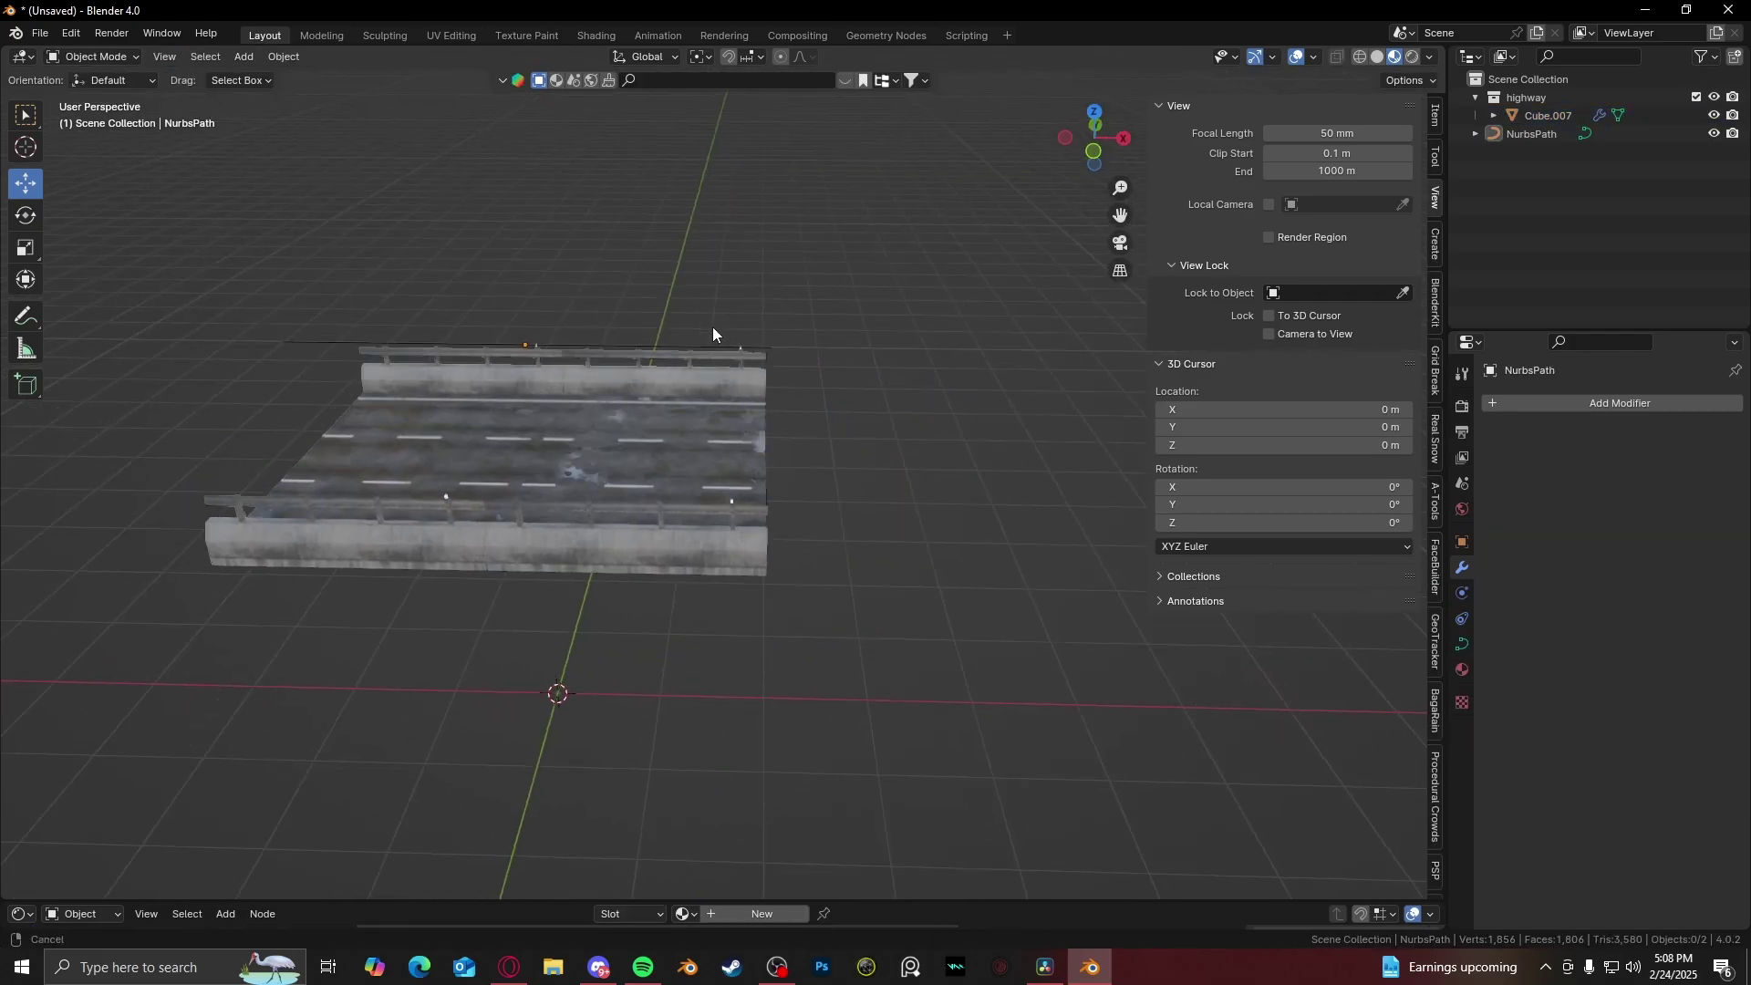
click(855, 380)
scroll(735, 375, down, 3)
key(g)
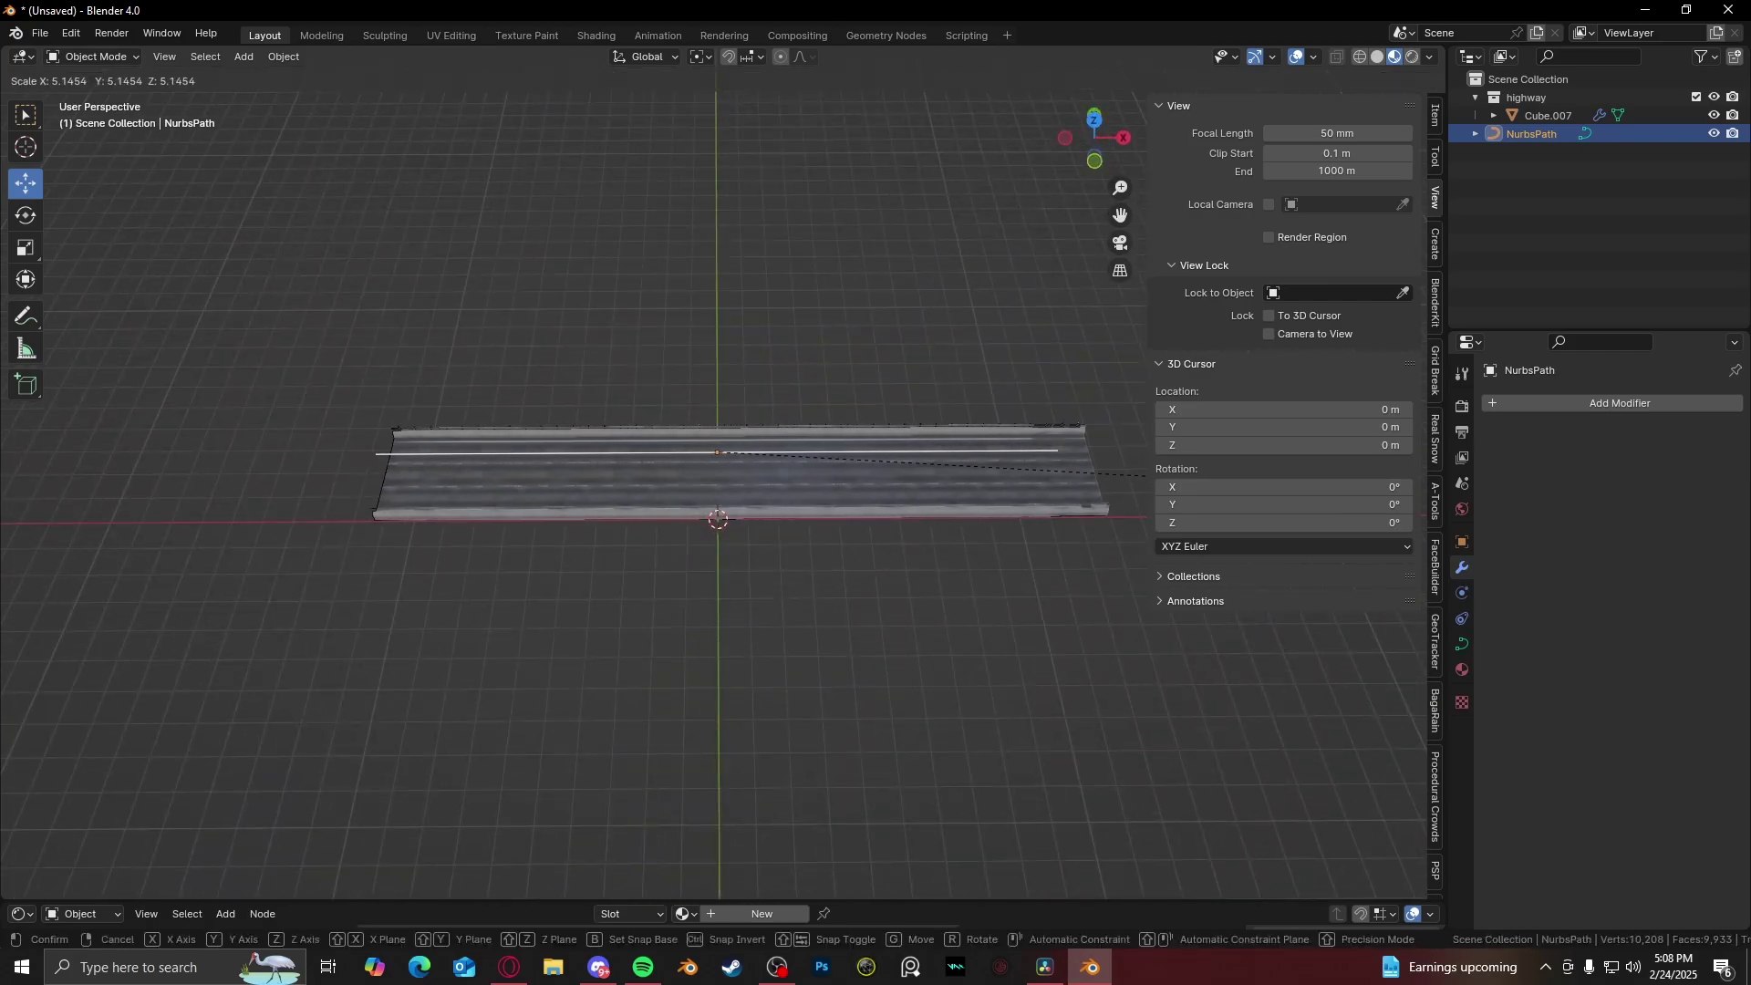
click(64, 488)
- Extrude the path's end point several times to sweep the road into a long curve
key(Tab)
click(1120, 449)
shift+middle_drag(999, 477, 755, 579)
scroll(681, 495, down, 1)
key(e)
click(898, 562)
shift+middle_drag(898, 563, 478, 708)
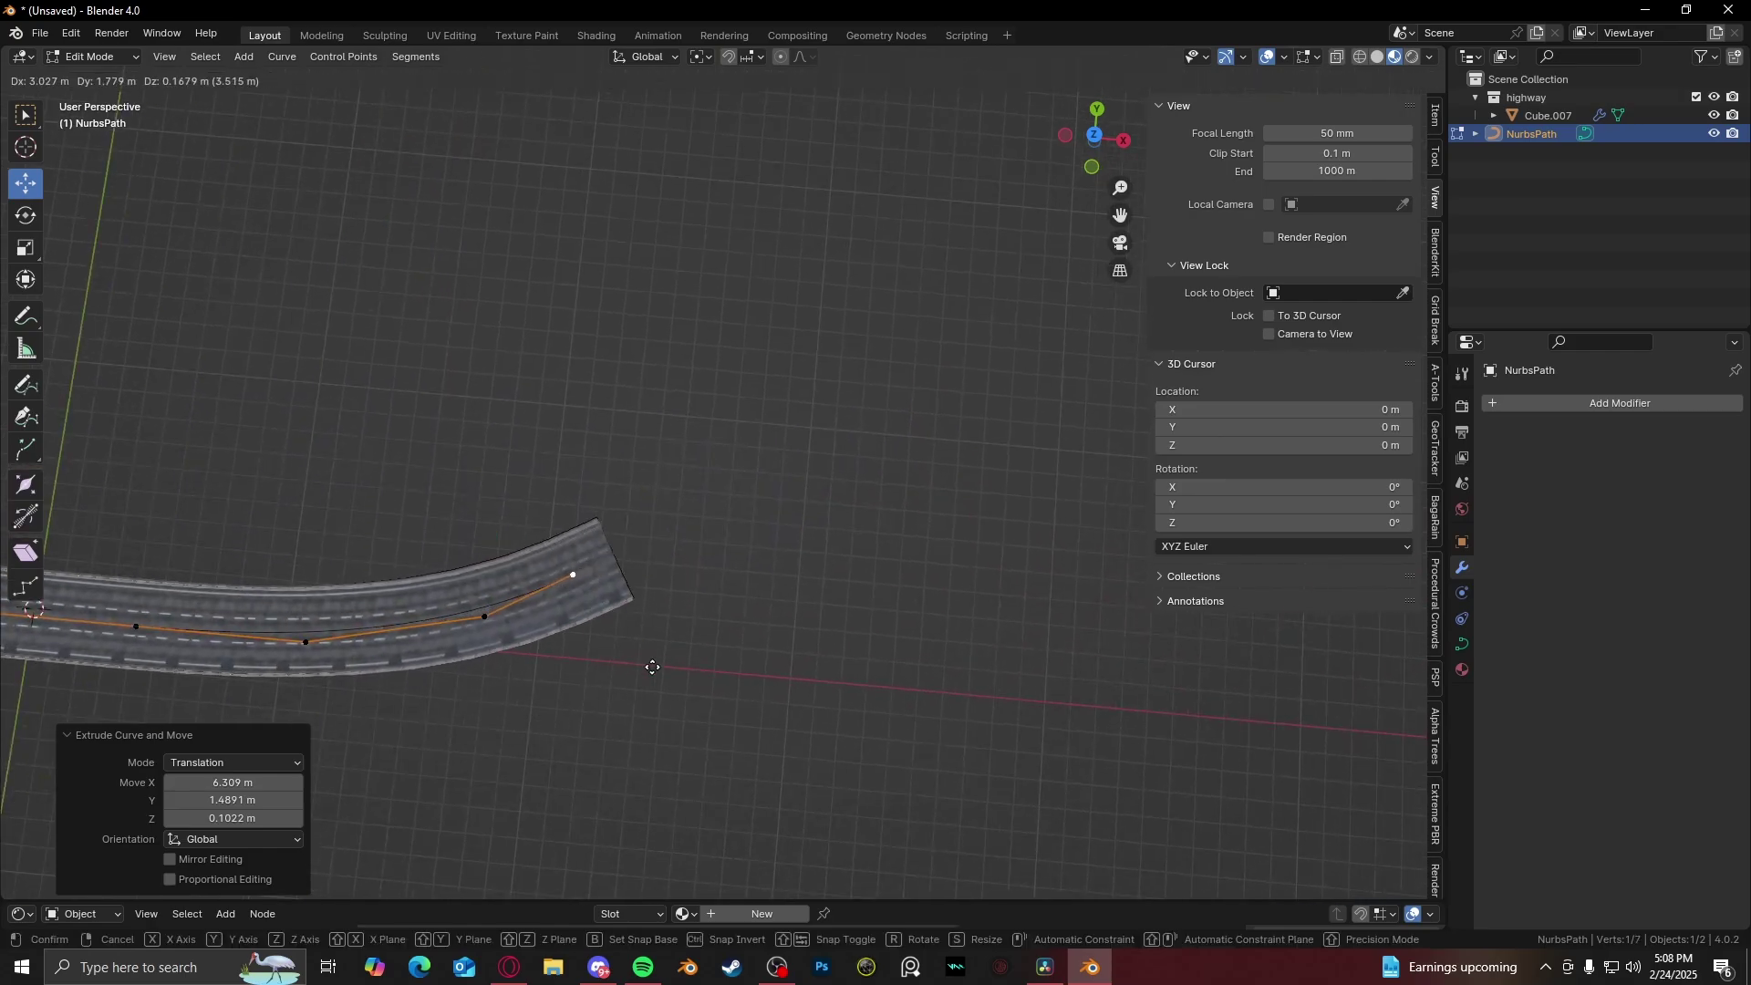
click(738, 578)
shift+middle_drag(739, 578, 744, 709)
key(e)
click(859, 485)
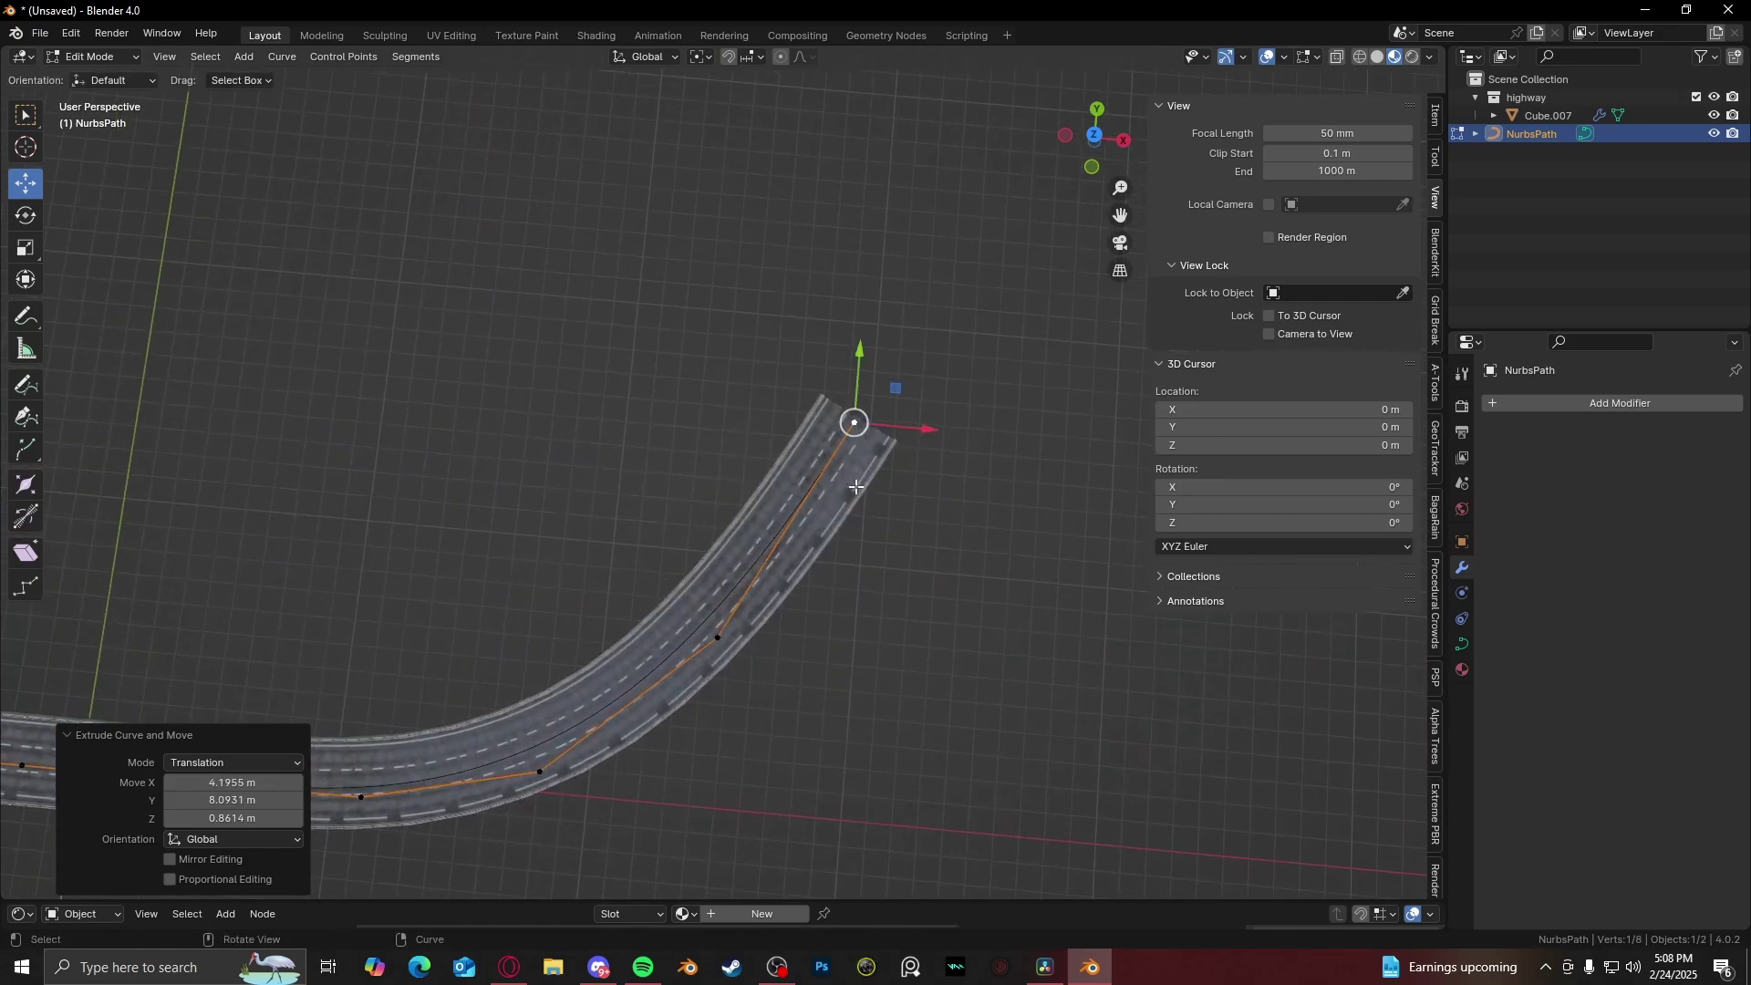
key(e)
click(783, 177)
- Undo the path's extrusions and its scaling
middle_drag(851, 380, 1073, 214)
key(ctrl+z)
key(ctrl+z)
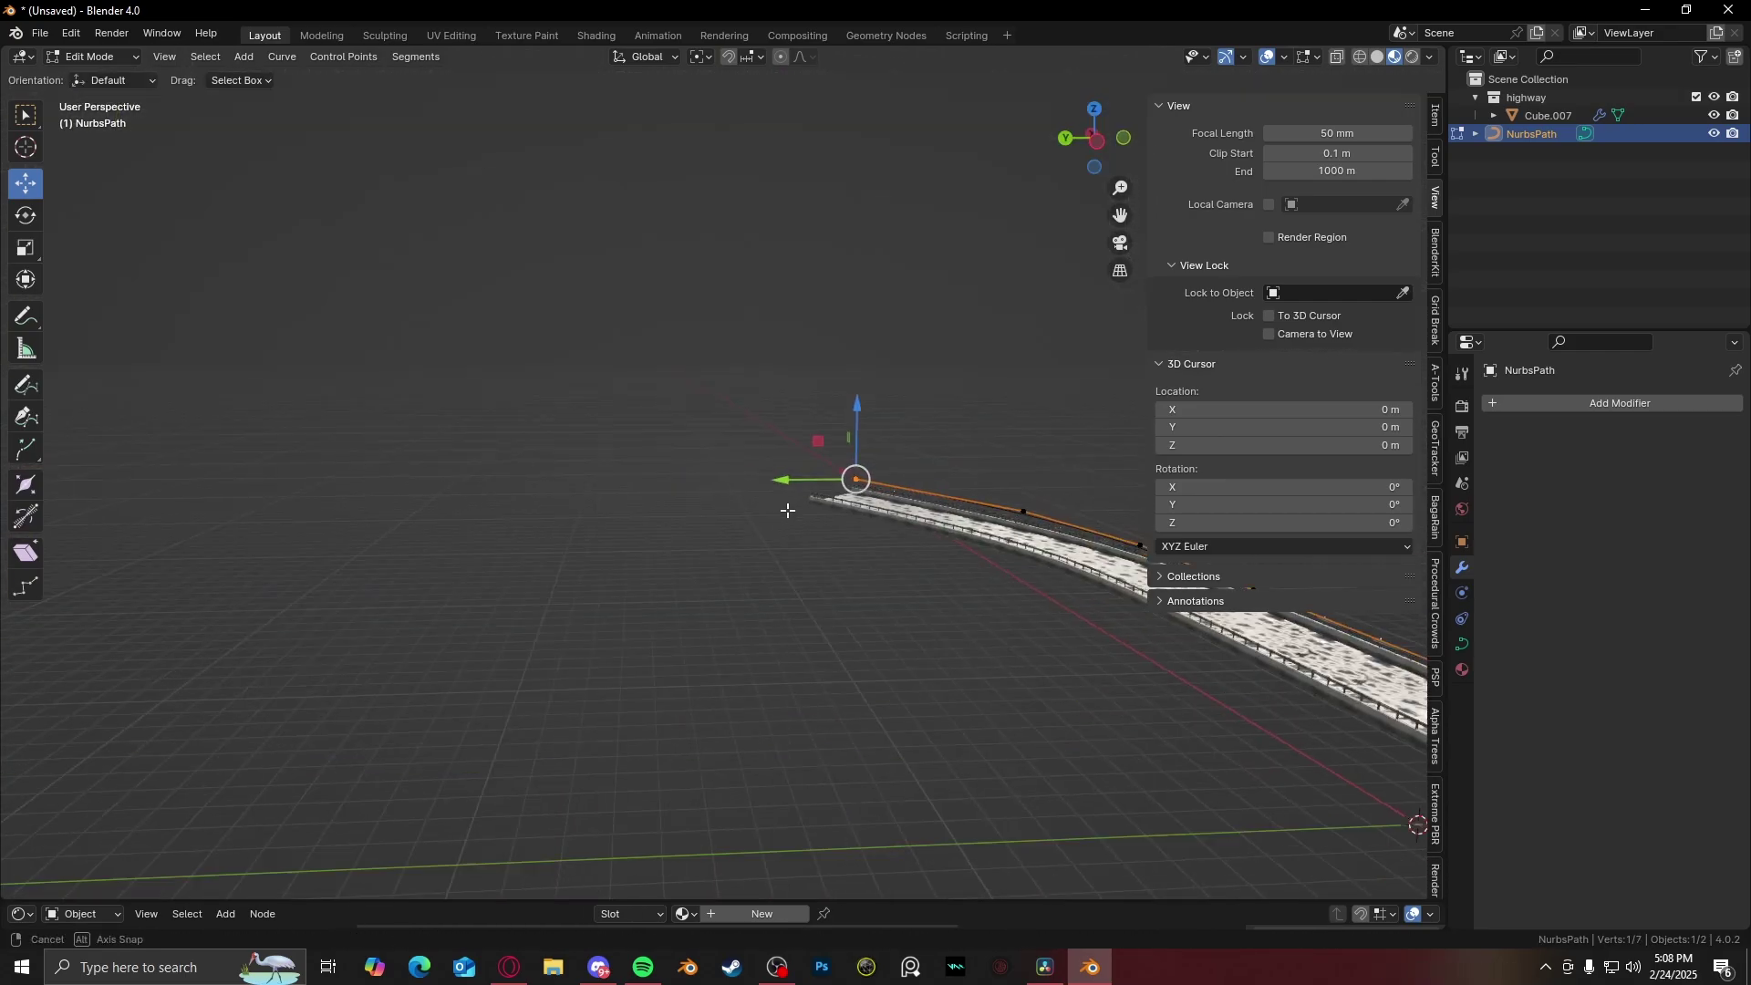
key(ctrl+z)
middle_drag(786, 508, 834, 474)
key(ctrl+z)
key(ctrl+z)
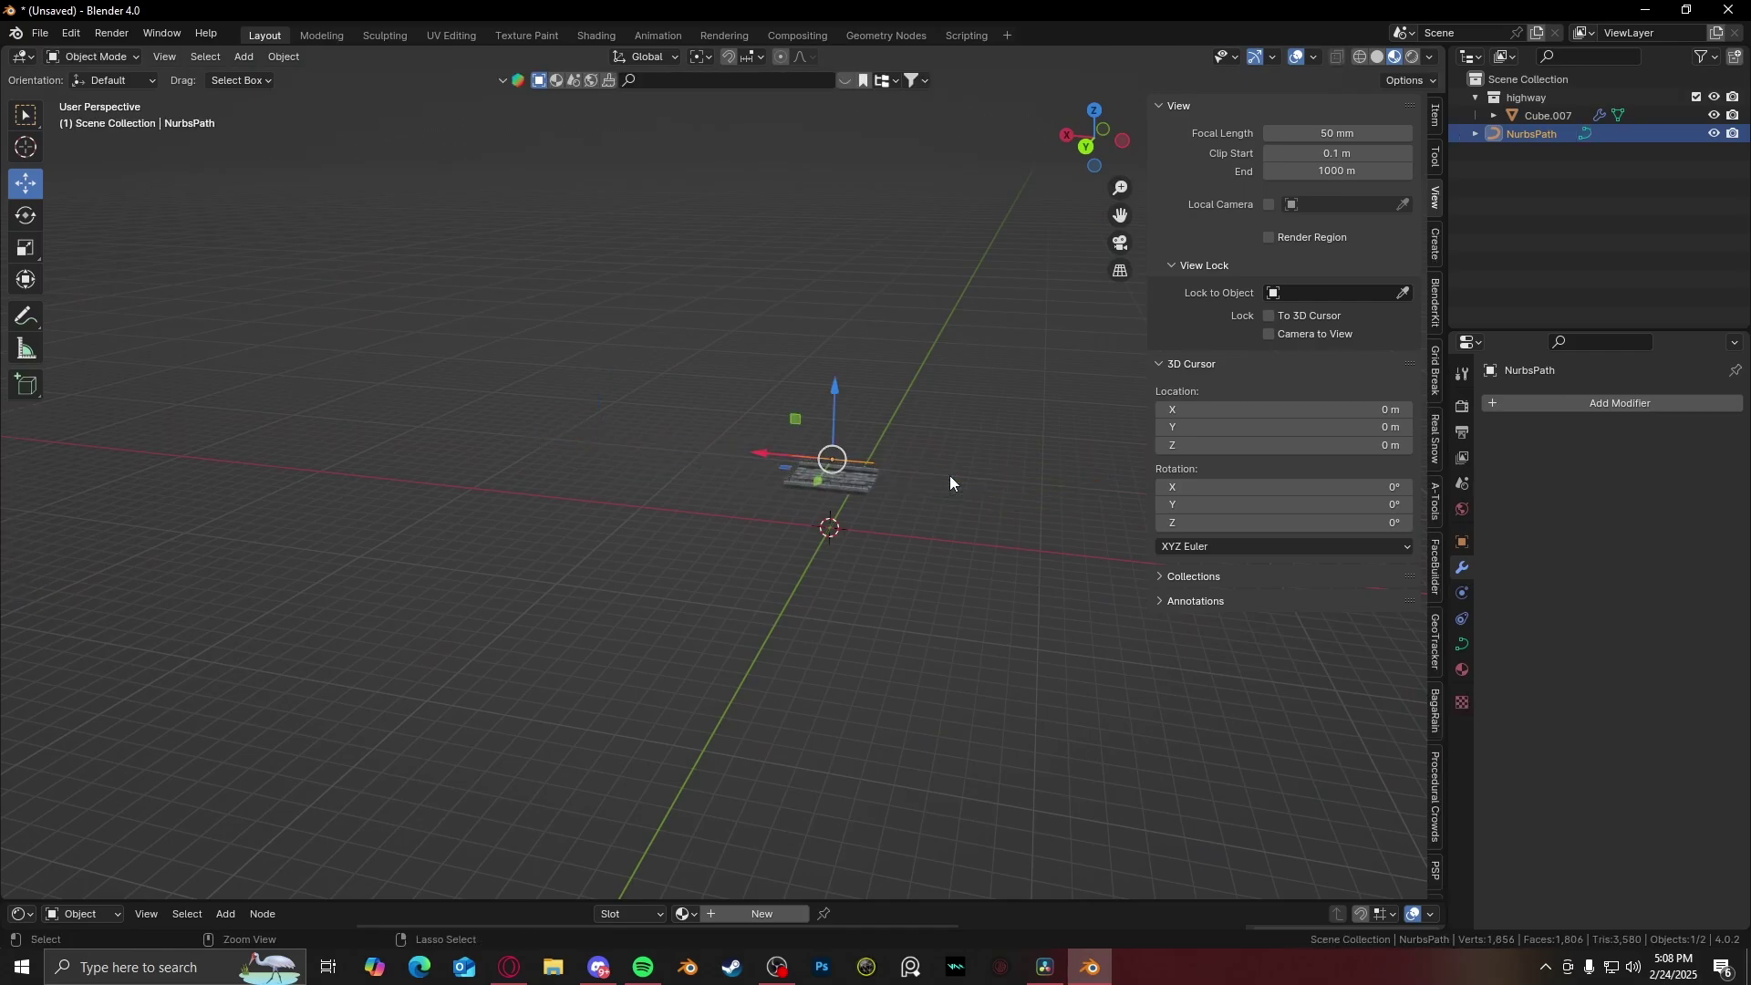
- Replace the old path with a new path curve and raise it about 3.92 m along Z
middle_drag(950, 475, 770, 454)
scroll(764, 446, up, 2)
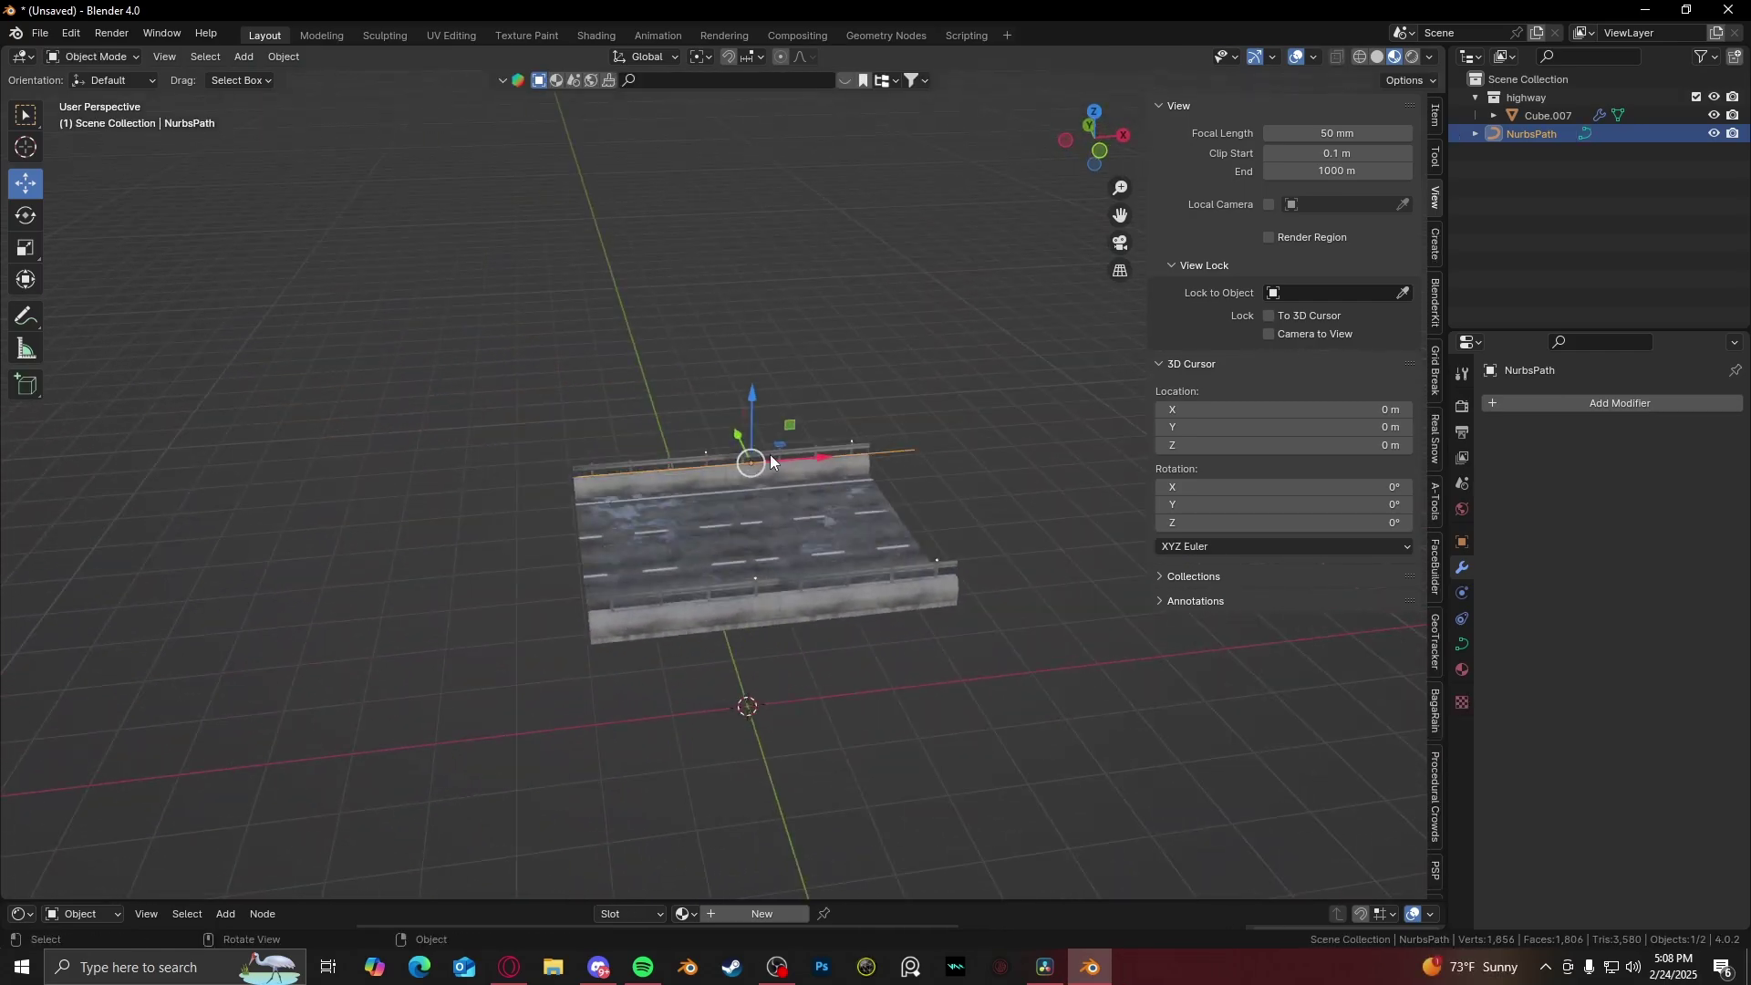
scroll(769, 454, up, 3)
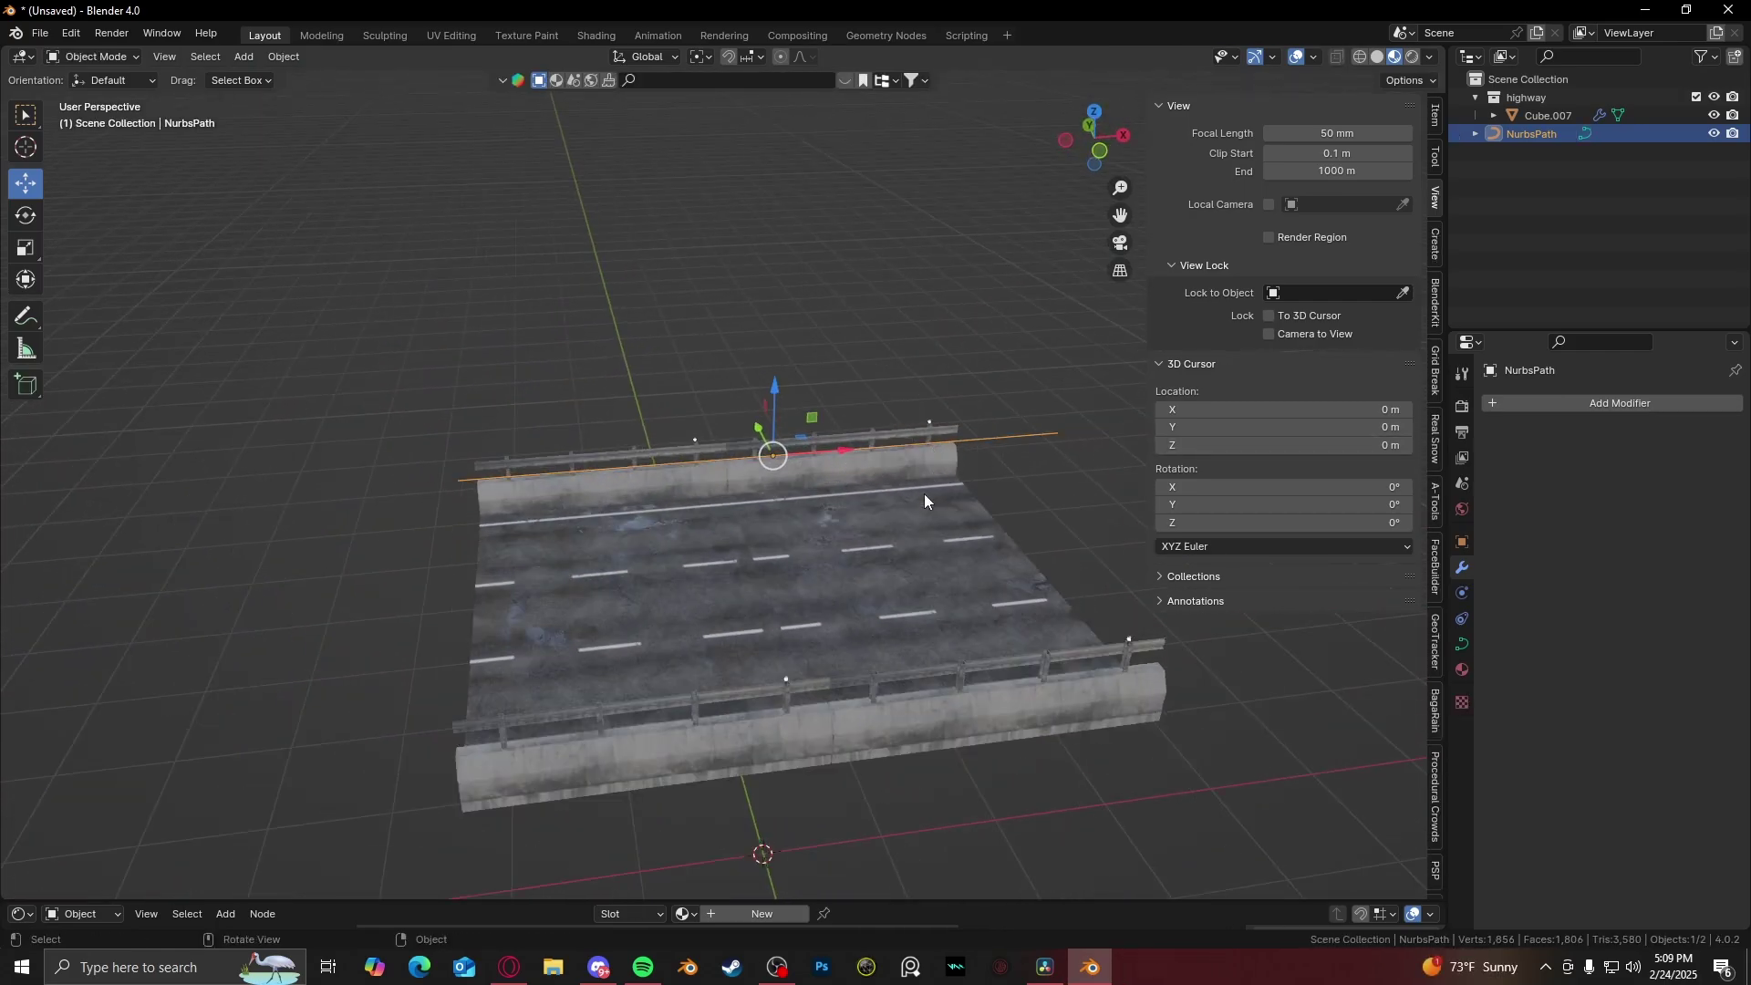
middle_drag(930, 495, 633, 484)
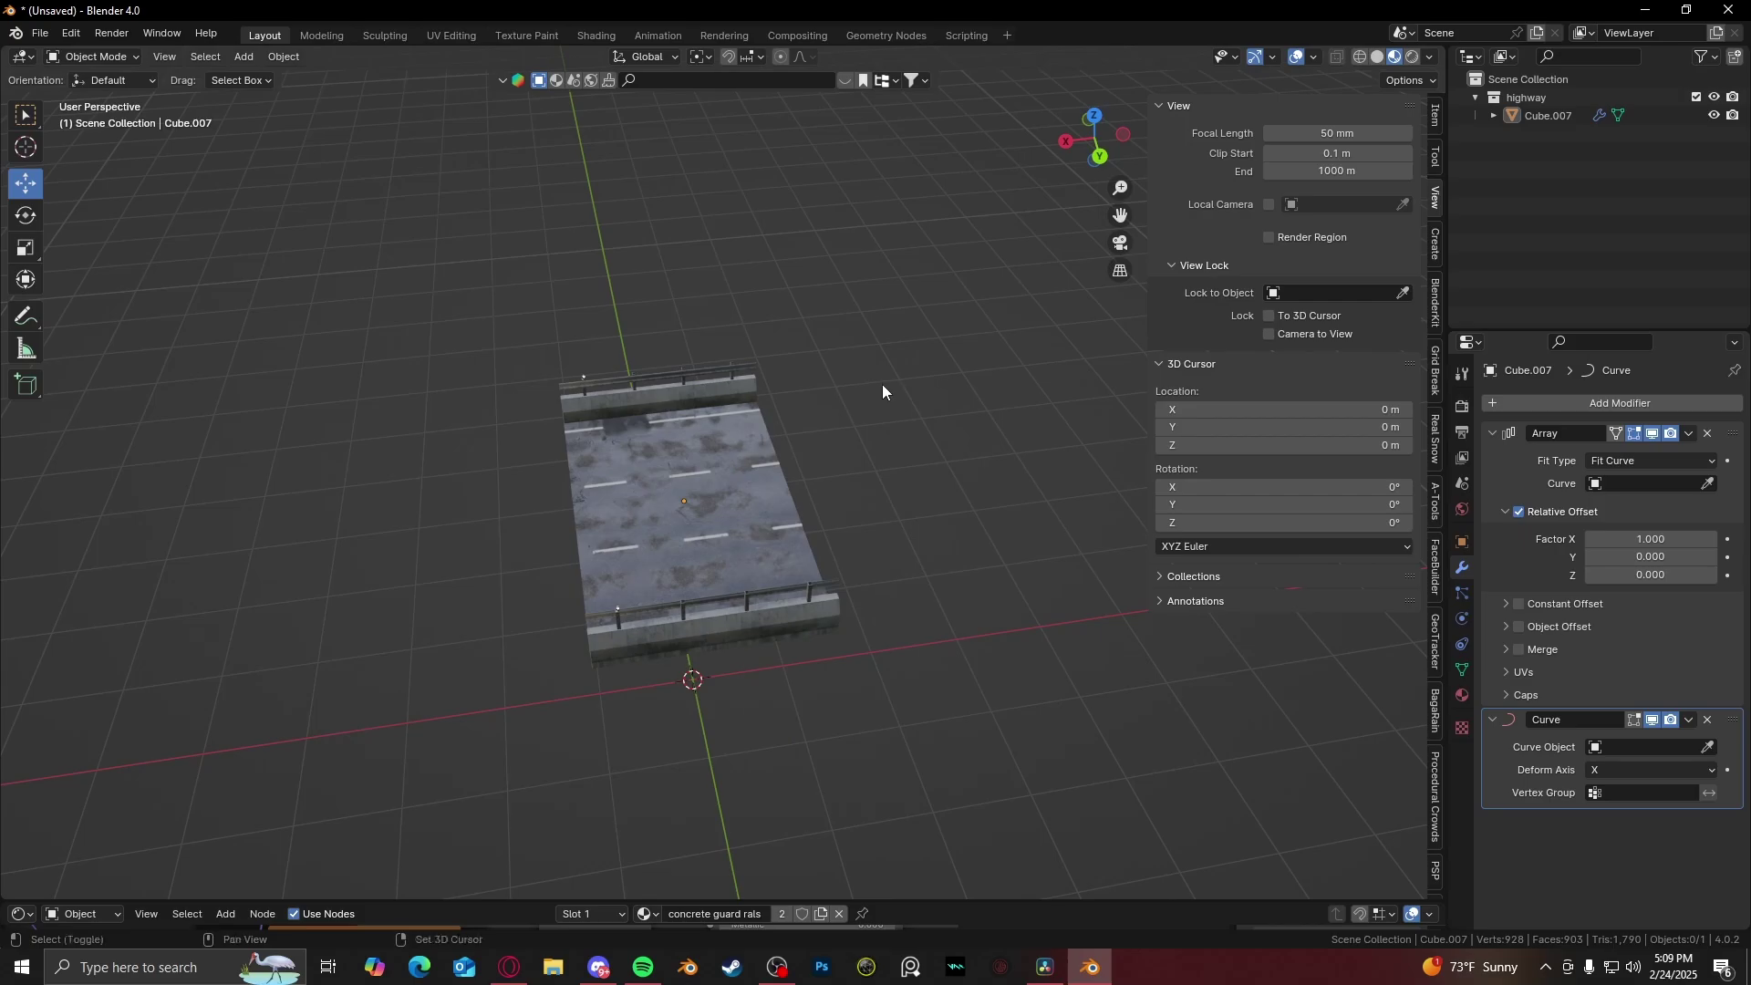
key(shift+a)
mouse_move(870, 381)
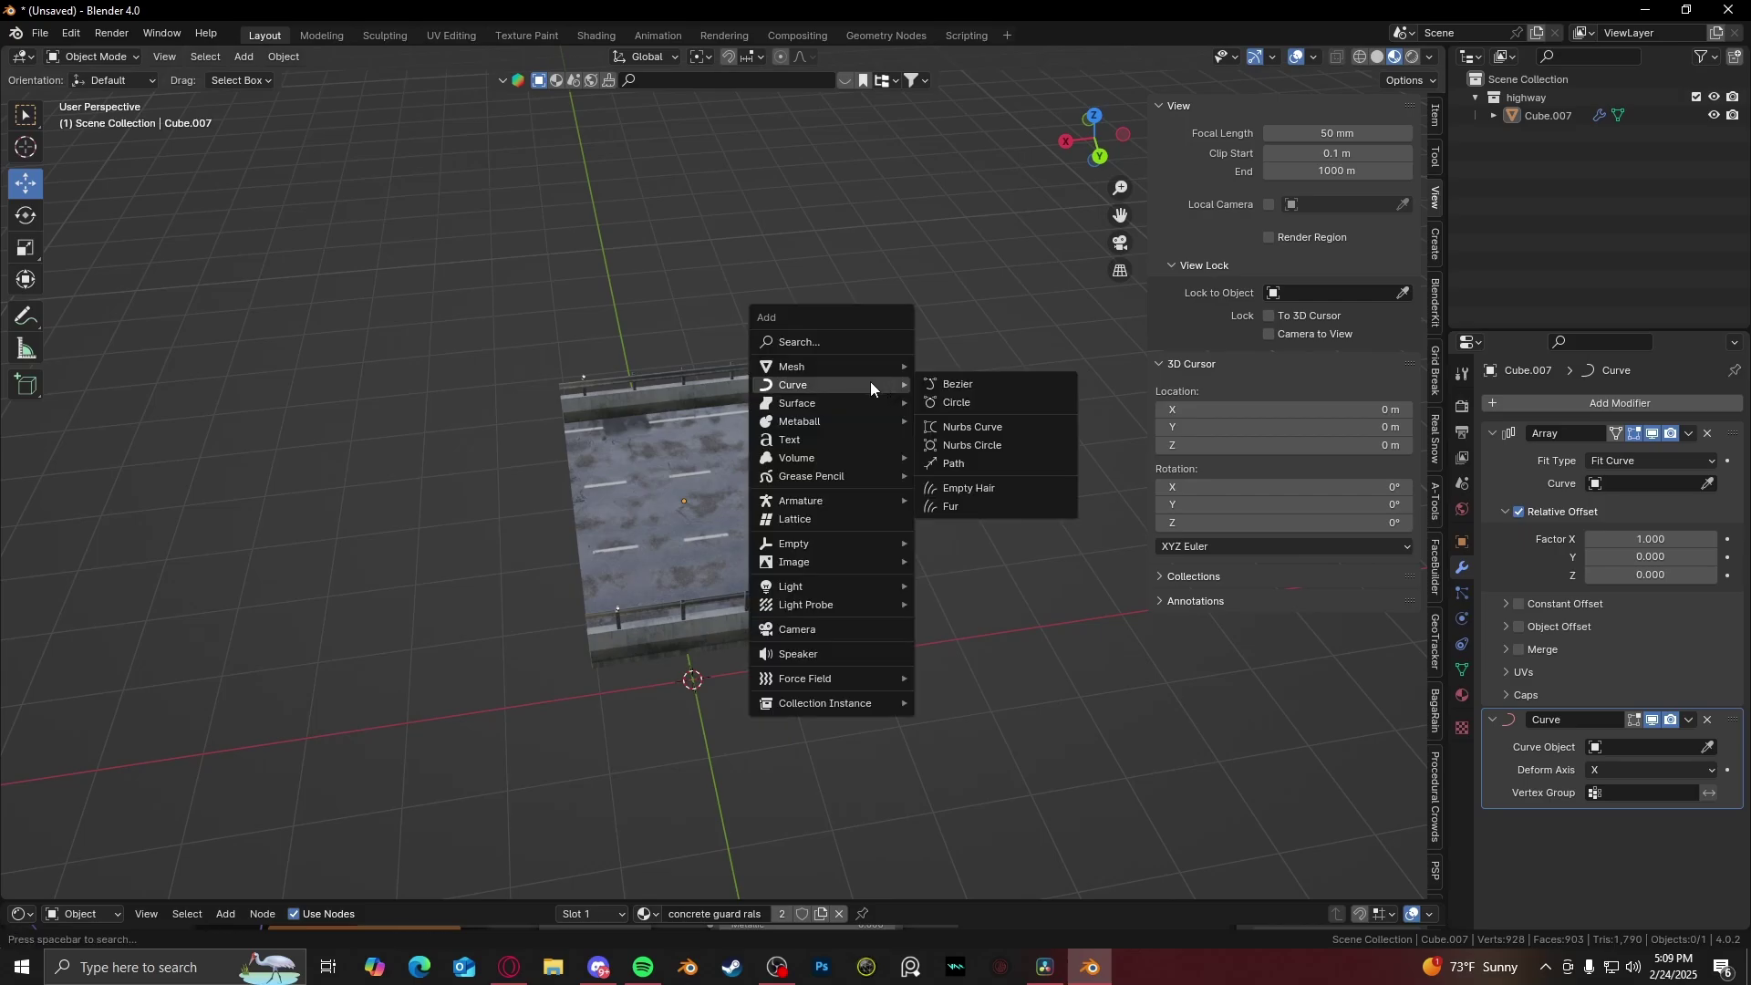
click(982, 460)
key(g)
key(z)
click(850, 469)
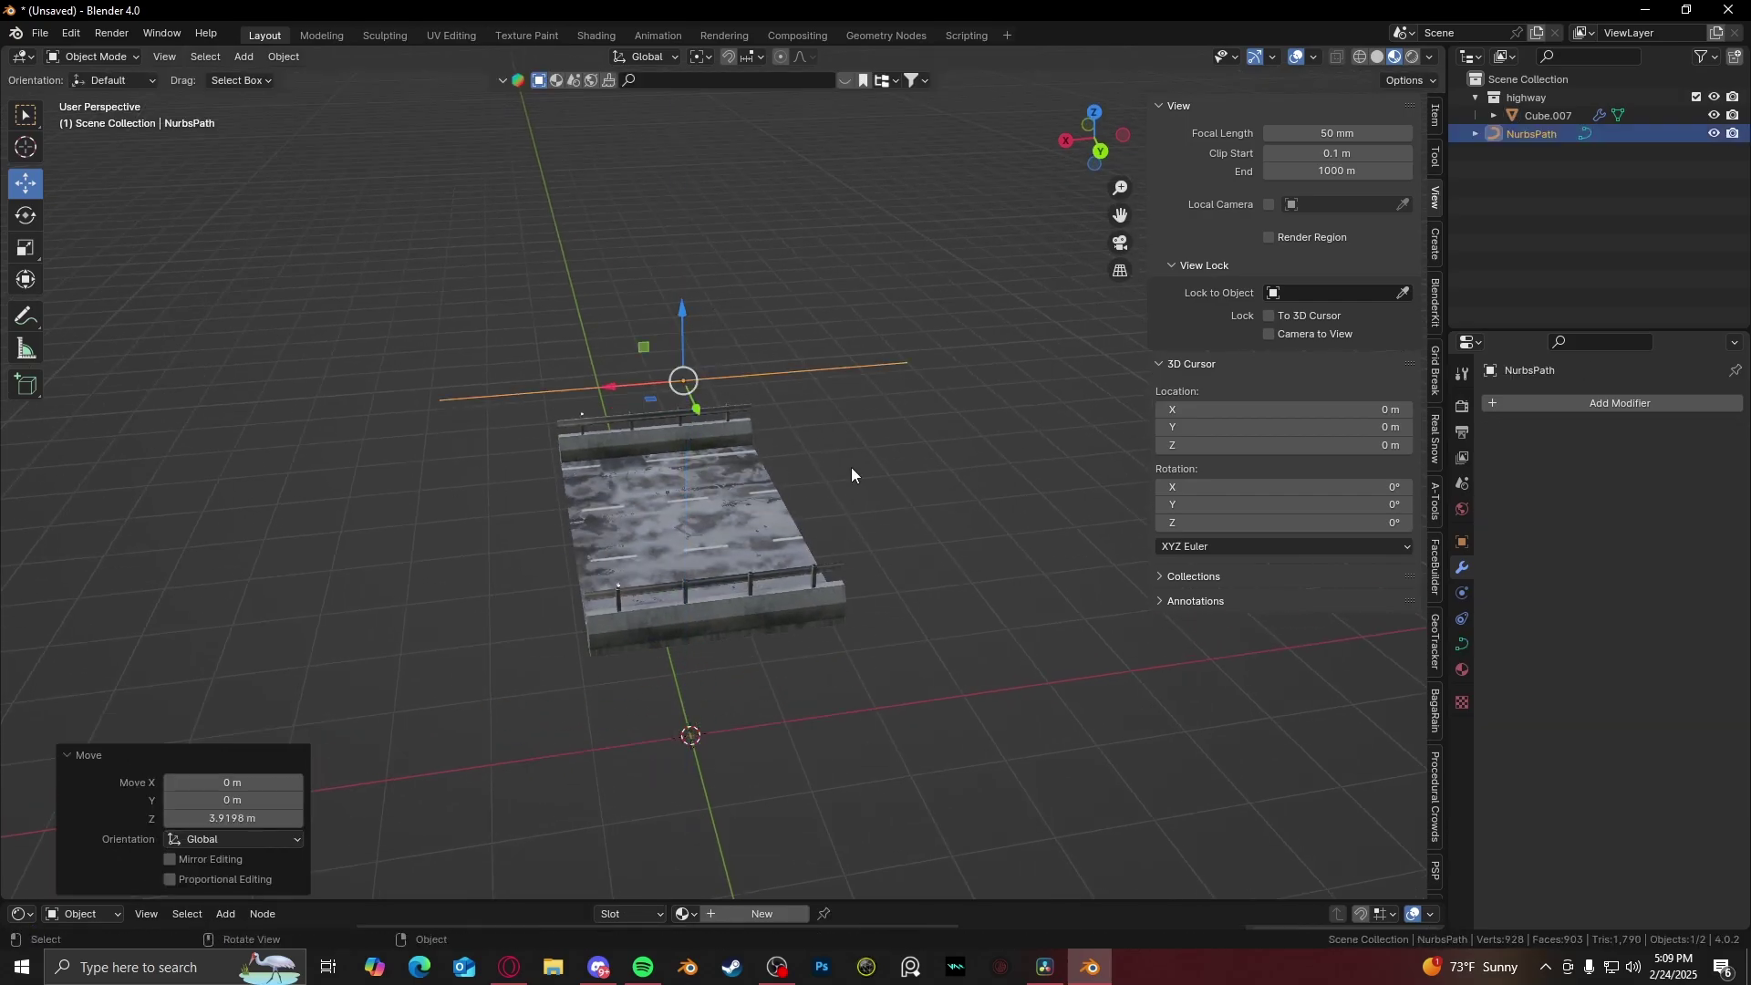
- Put the road's Curve modifier above the Array and target both modifiers at the new NurbsPath
click(730, 412)
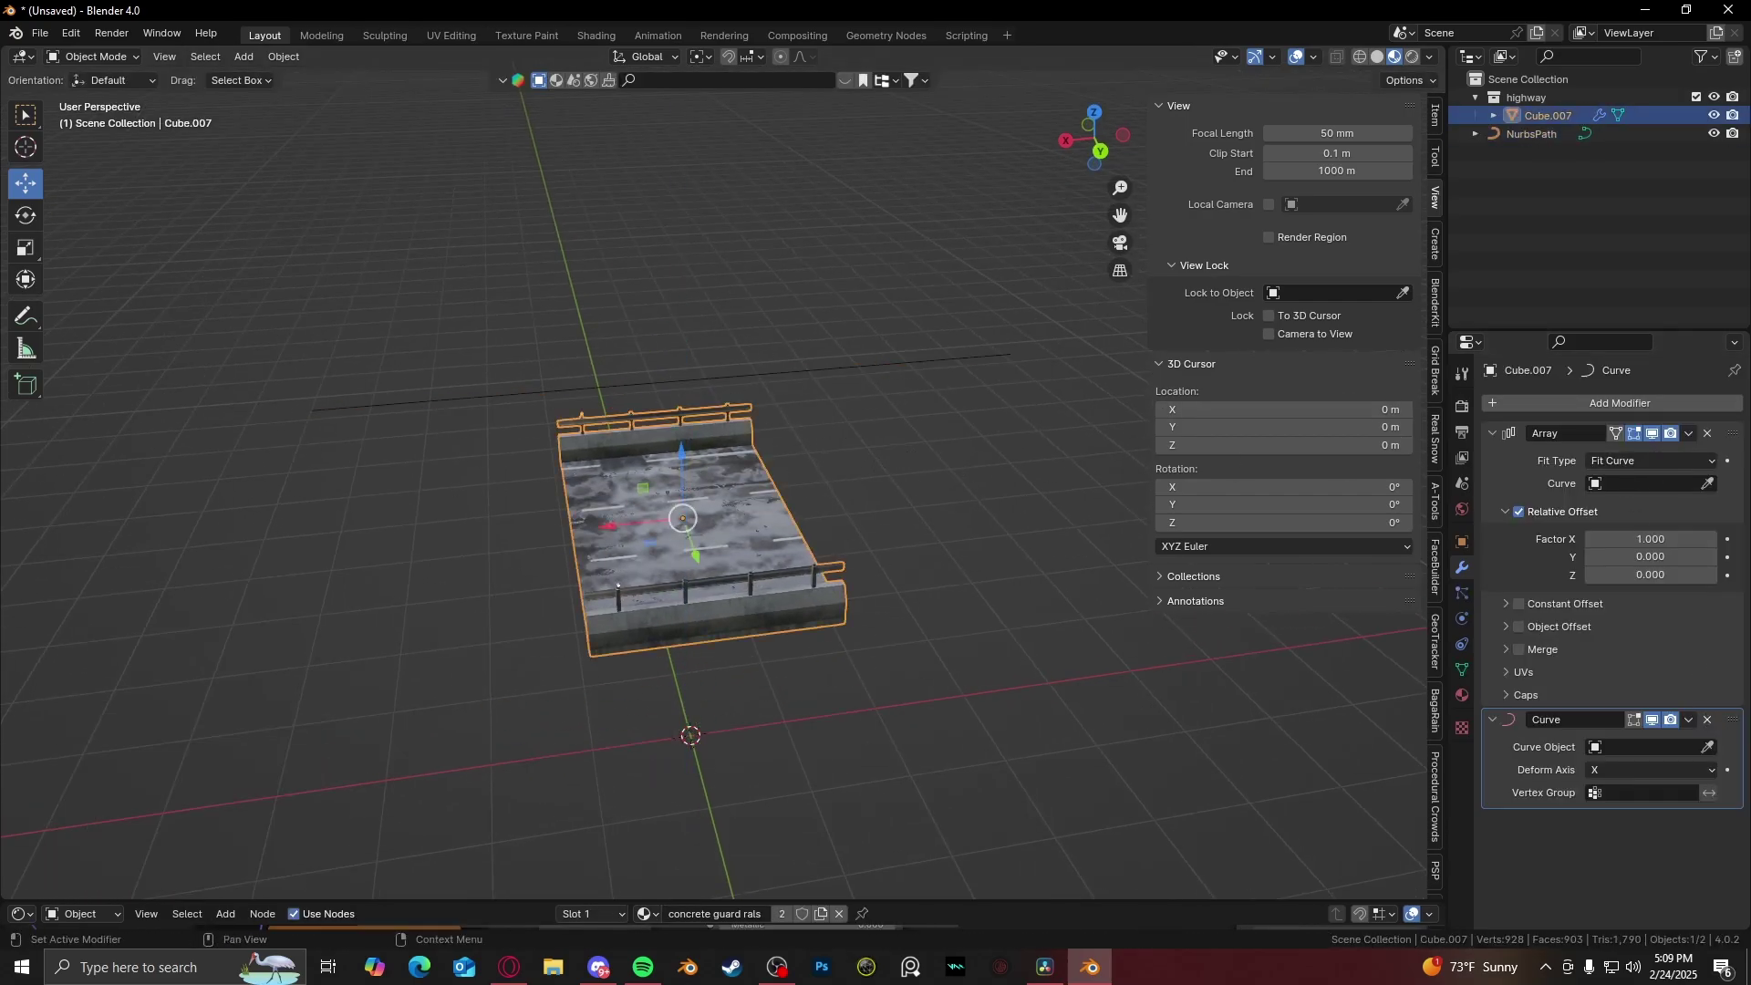
drag(1739, 725, 1683, 335)
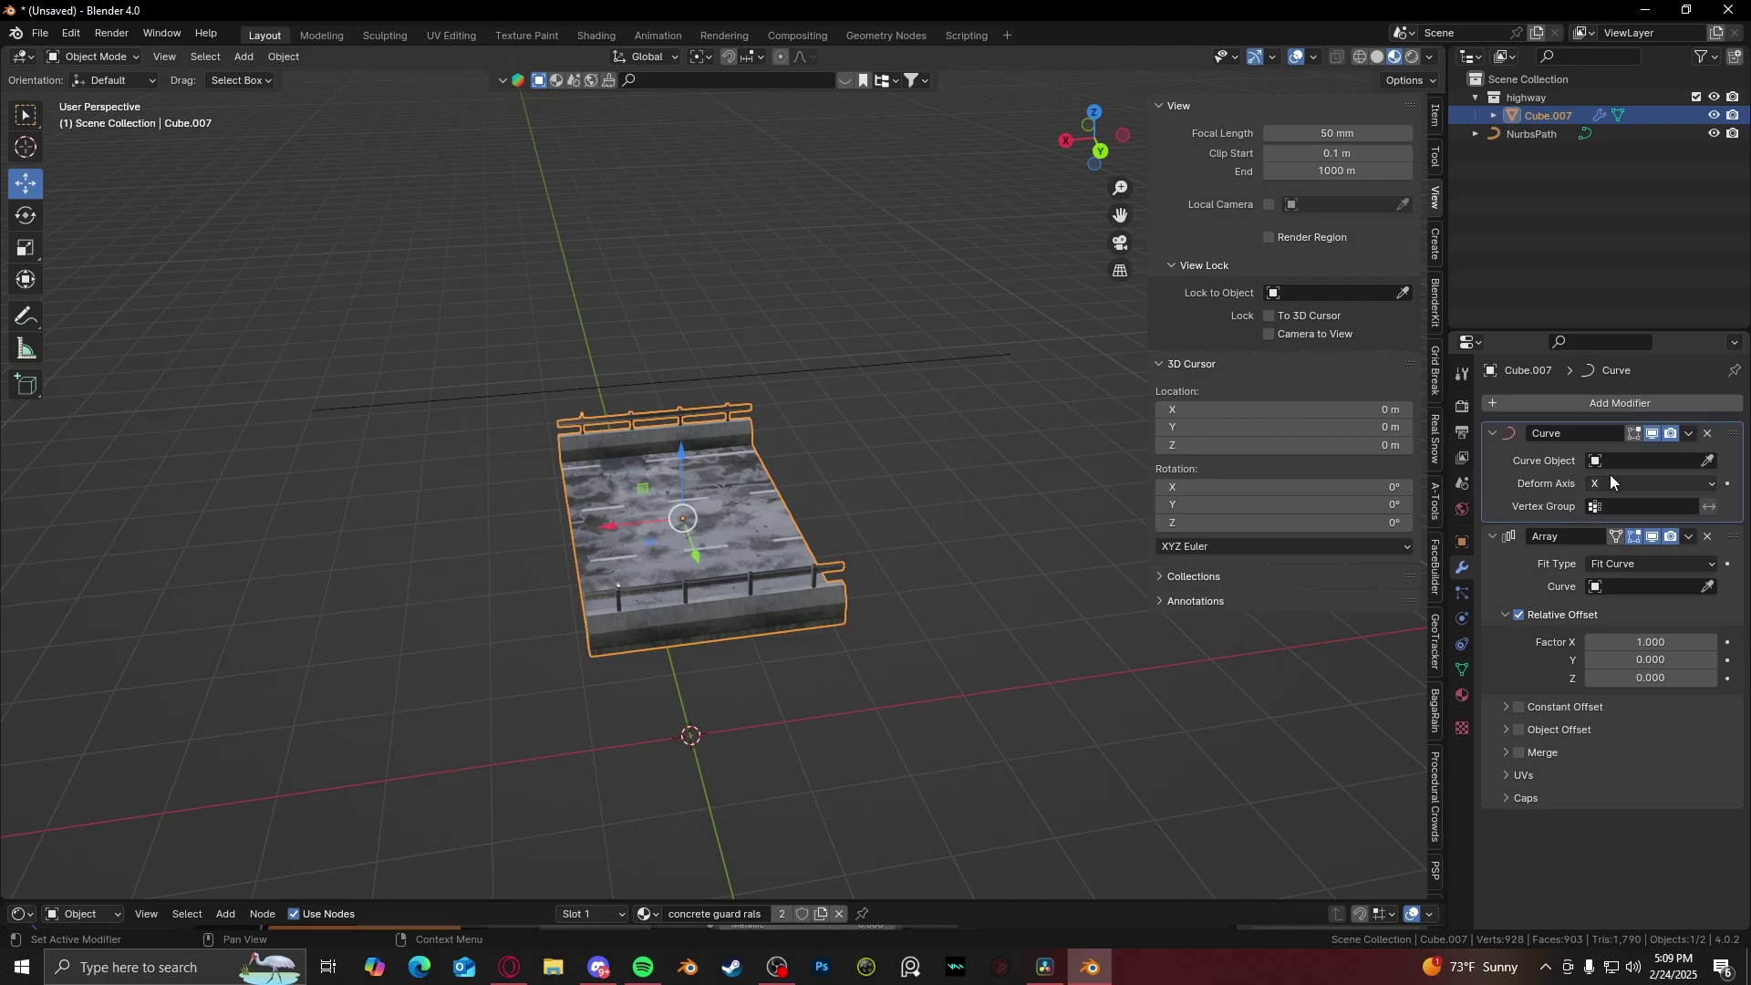
click(872, 356)
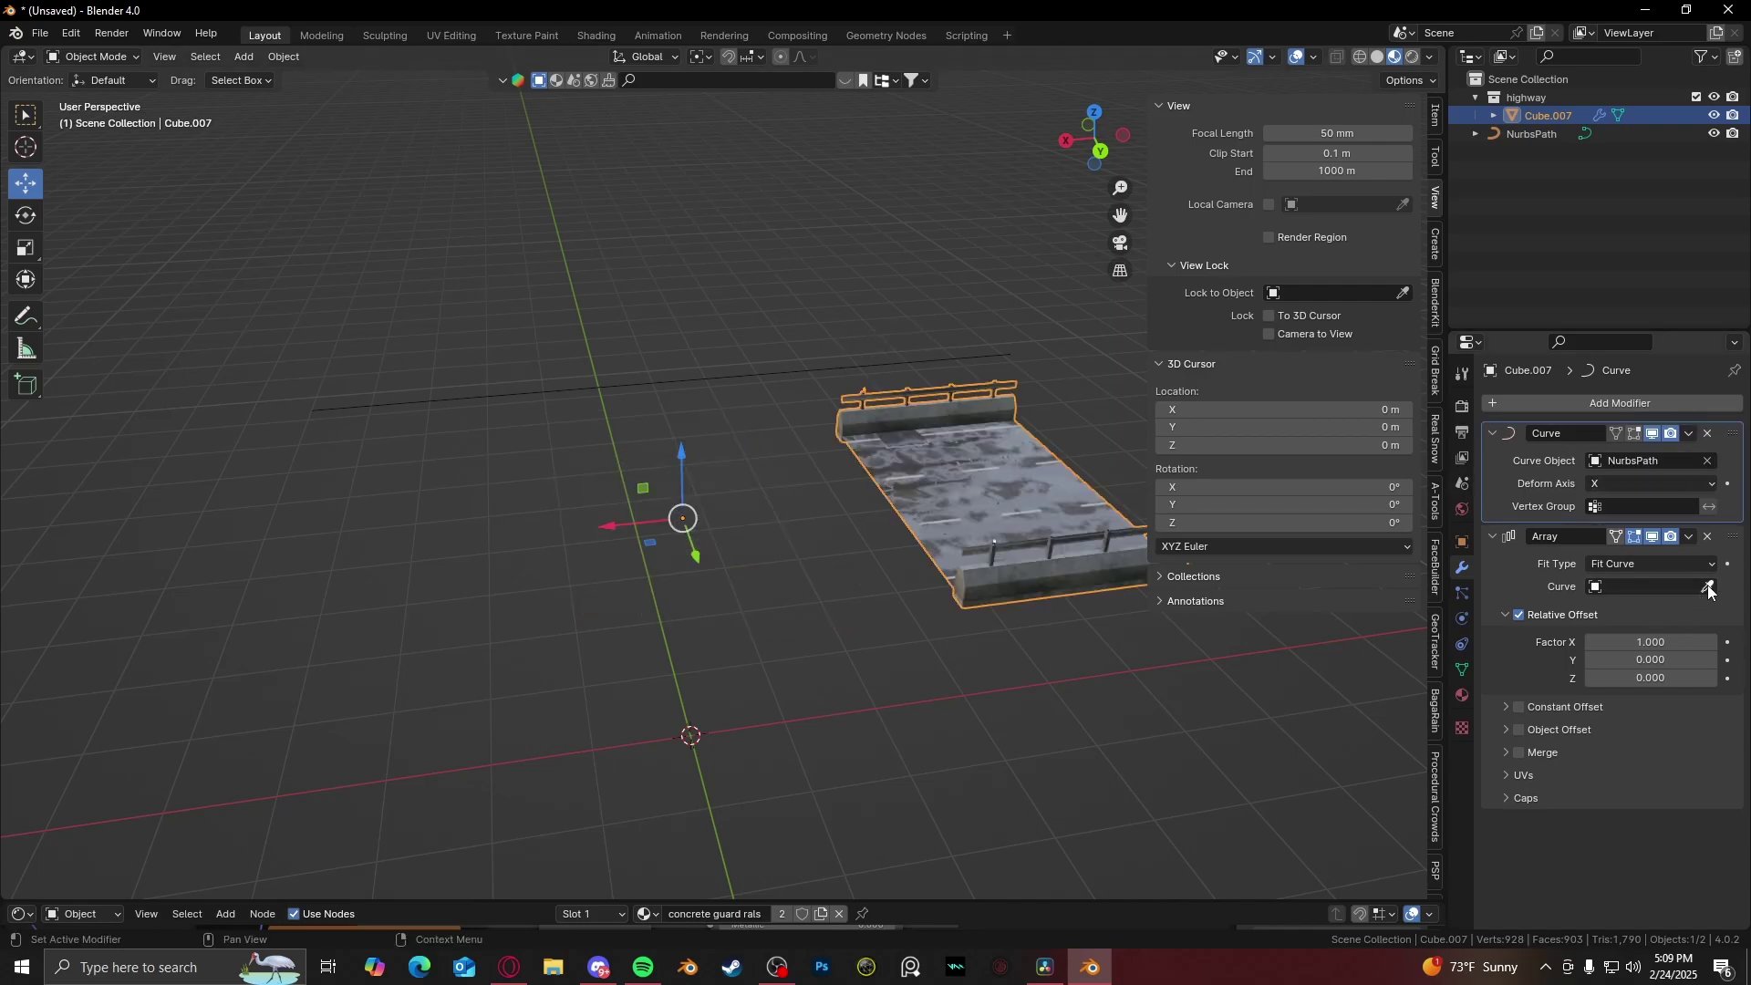
click(863, 373)
middle_drag(886, 479, 776, 525)
scroll(766, 511, down, 5)
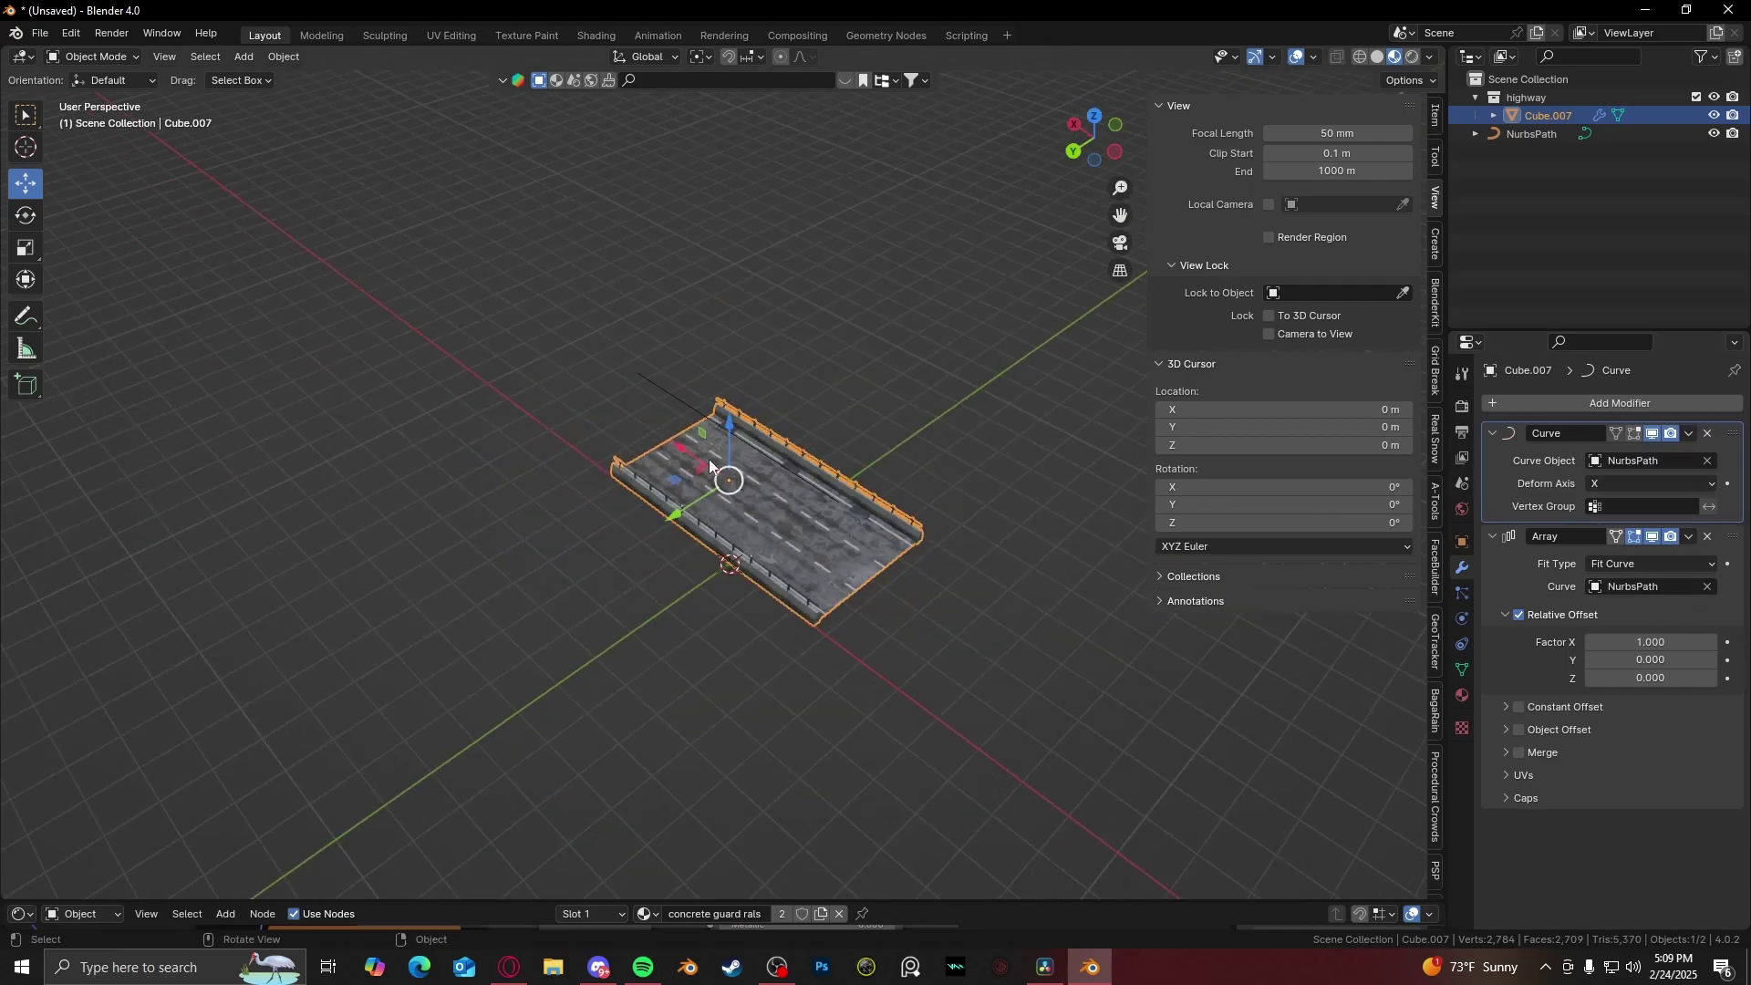
- Try to bend the road by extruding one end point of the path, and undo the extrusion
click(686, 394)
middle_drag(658, 388, 696, 390)
scroll(697, 401, down, 2)
key(Tab)
click(611, 424)
key(e)
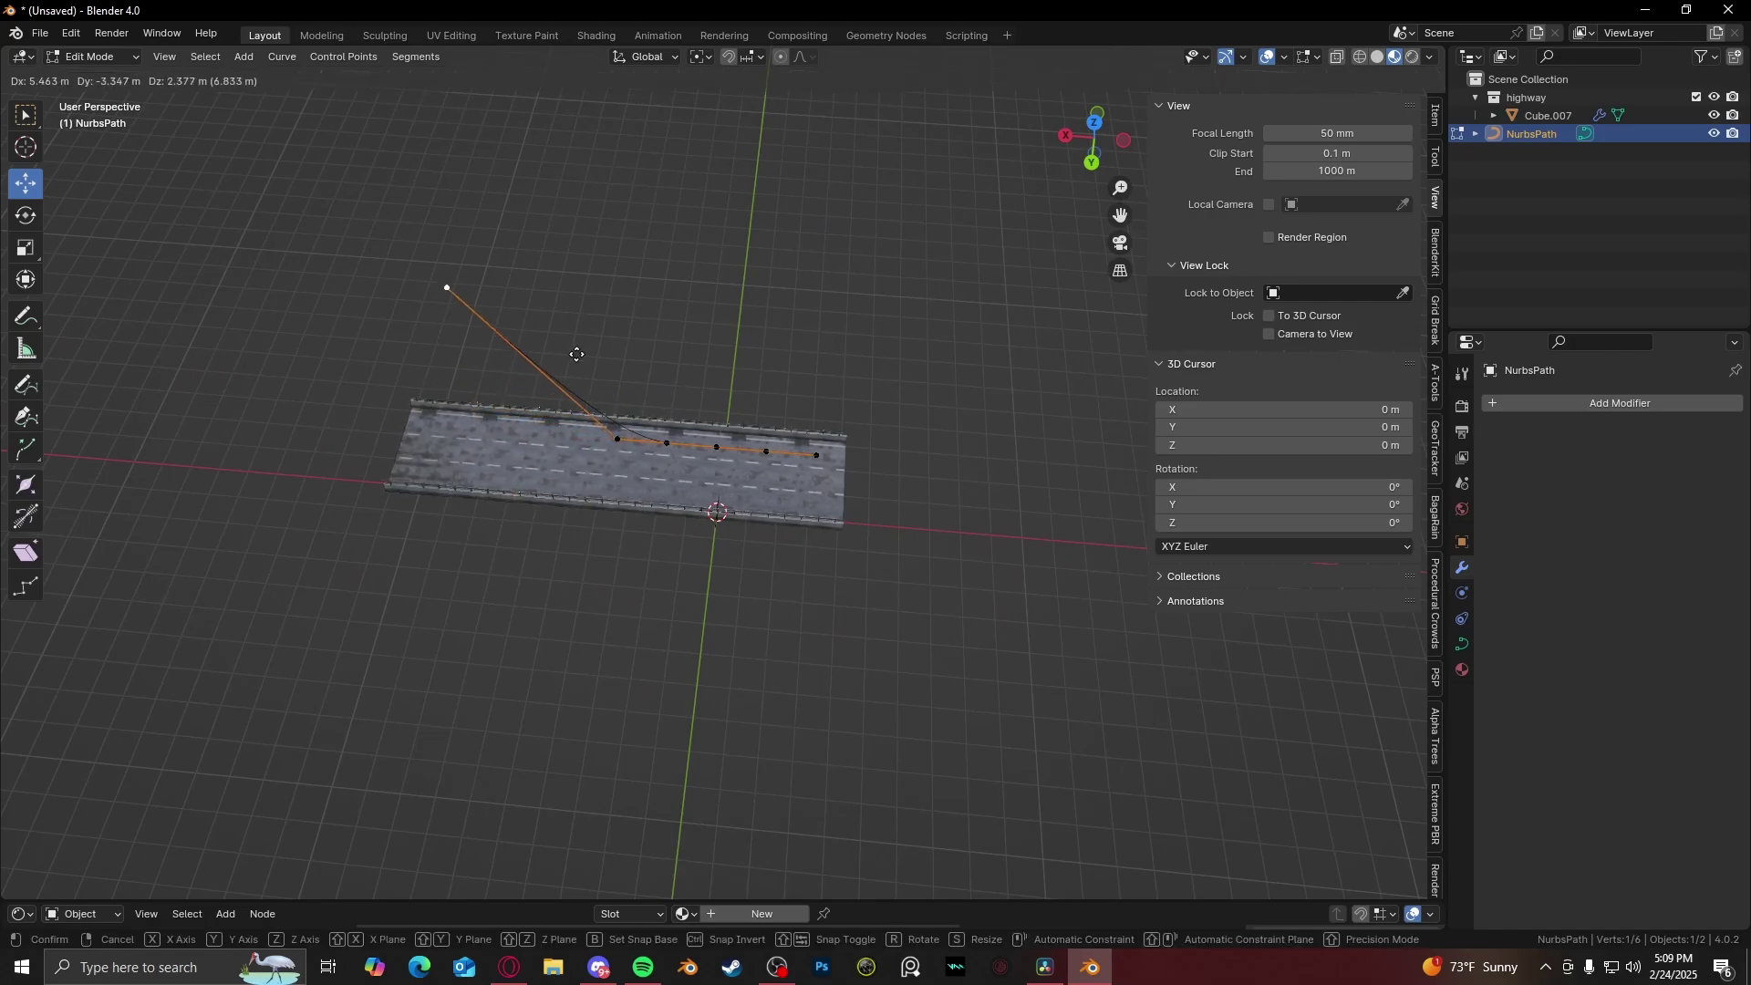
click(661, 258)
shift+middle_drag(538, 443, 807, 513)
key(e)
right_click(935, 367)
key(ctrl+z)
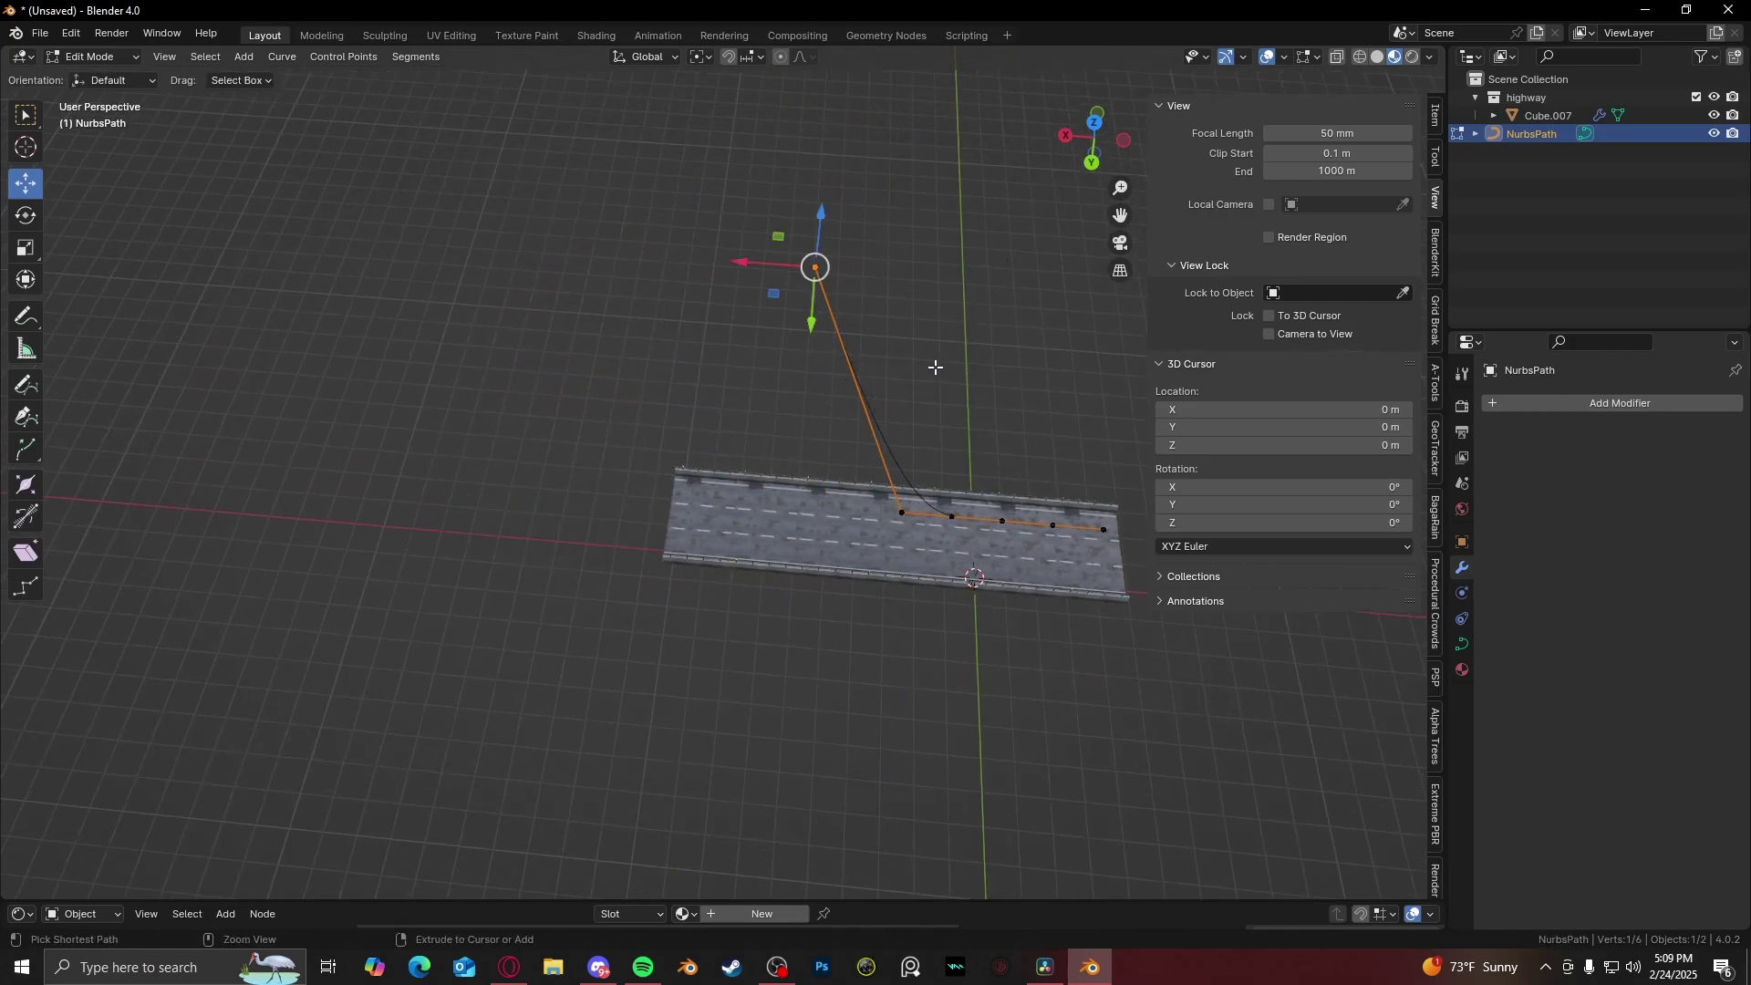
- Try to extrude the path from its opposite end point, and undo the extrusions
shift+middle_drag(1076, 486, 781, 473)
click(836, 467)
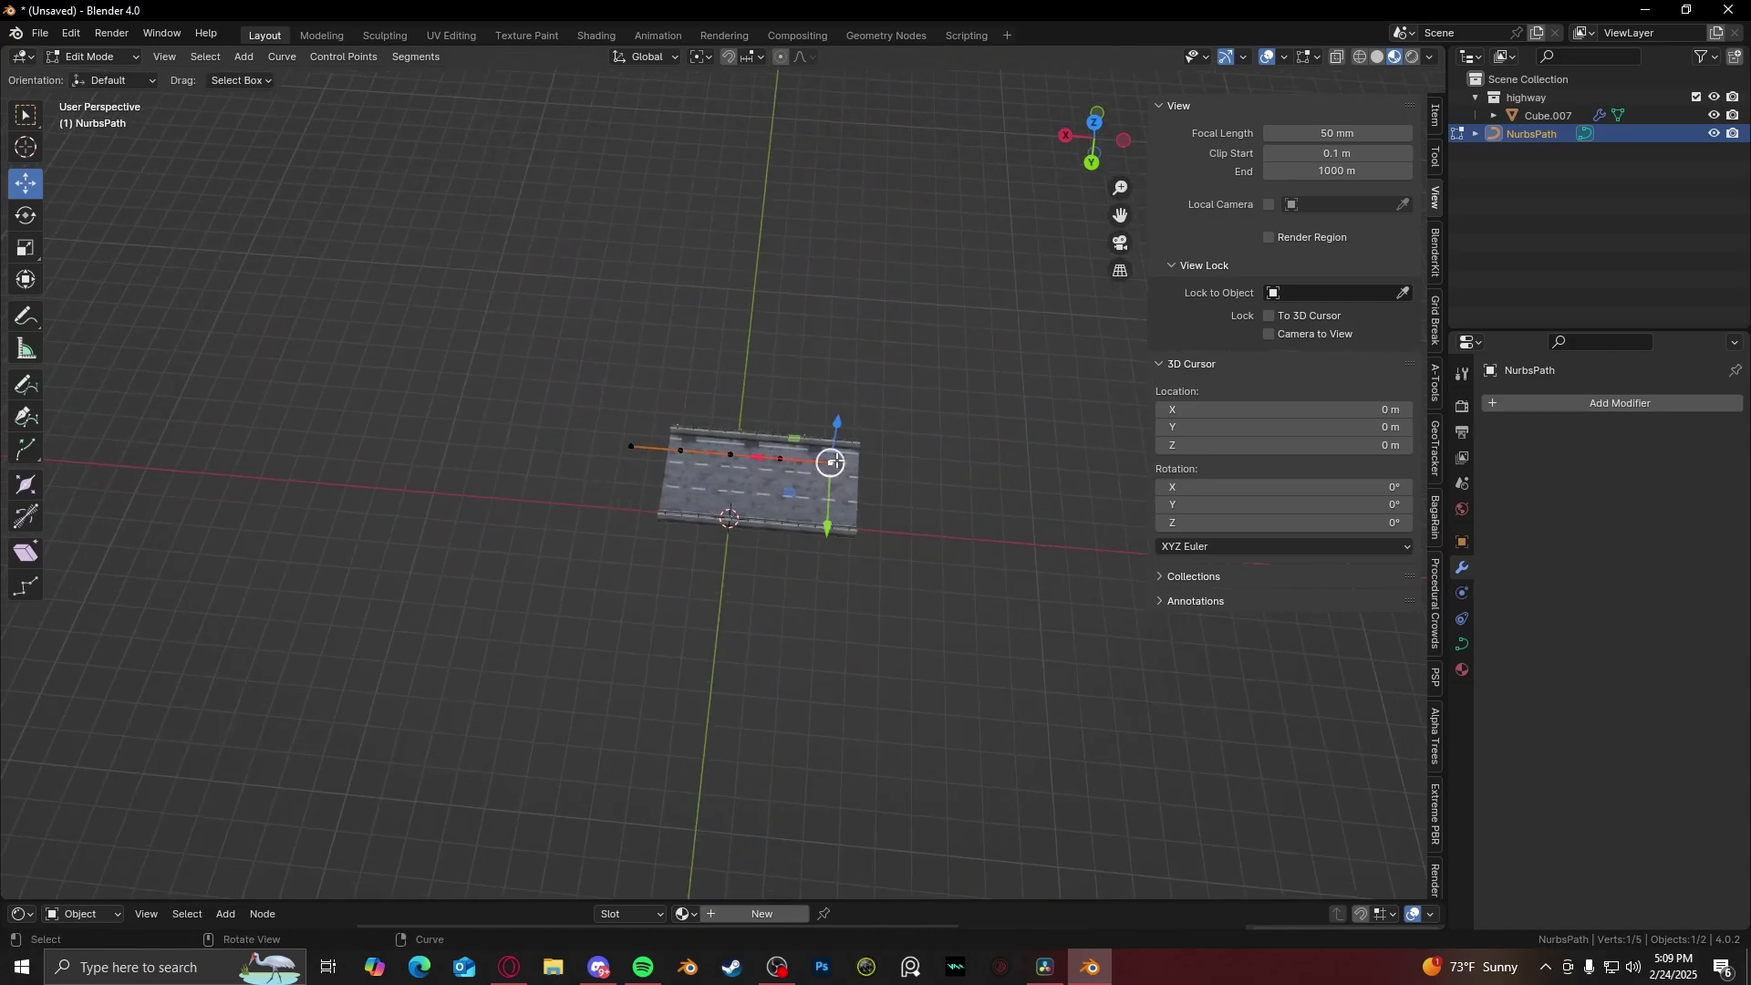
key(e)
click(899, 711)
key(ctrl+z)
key(e)
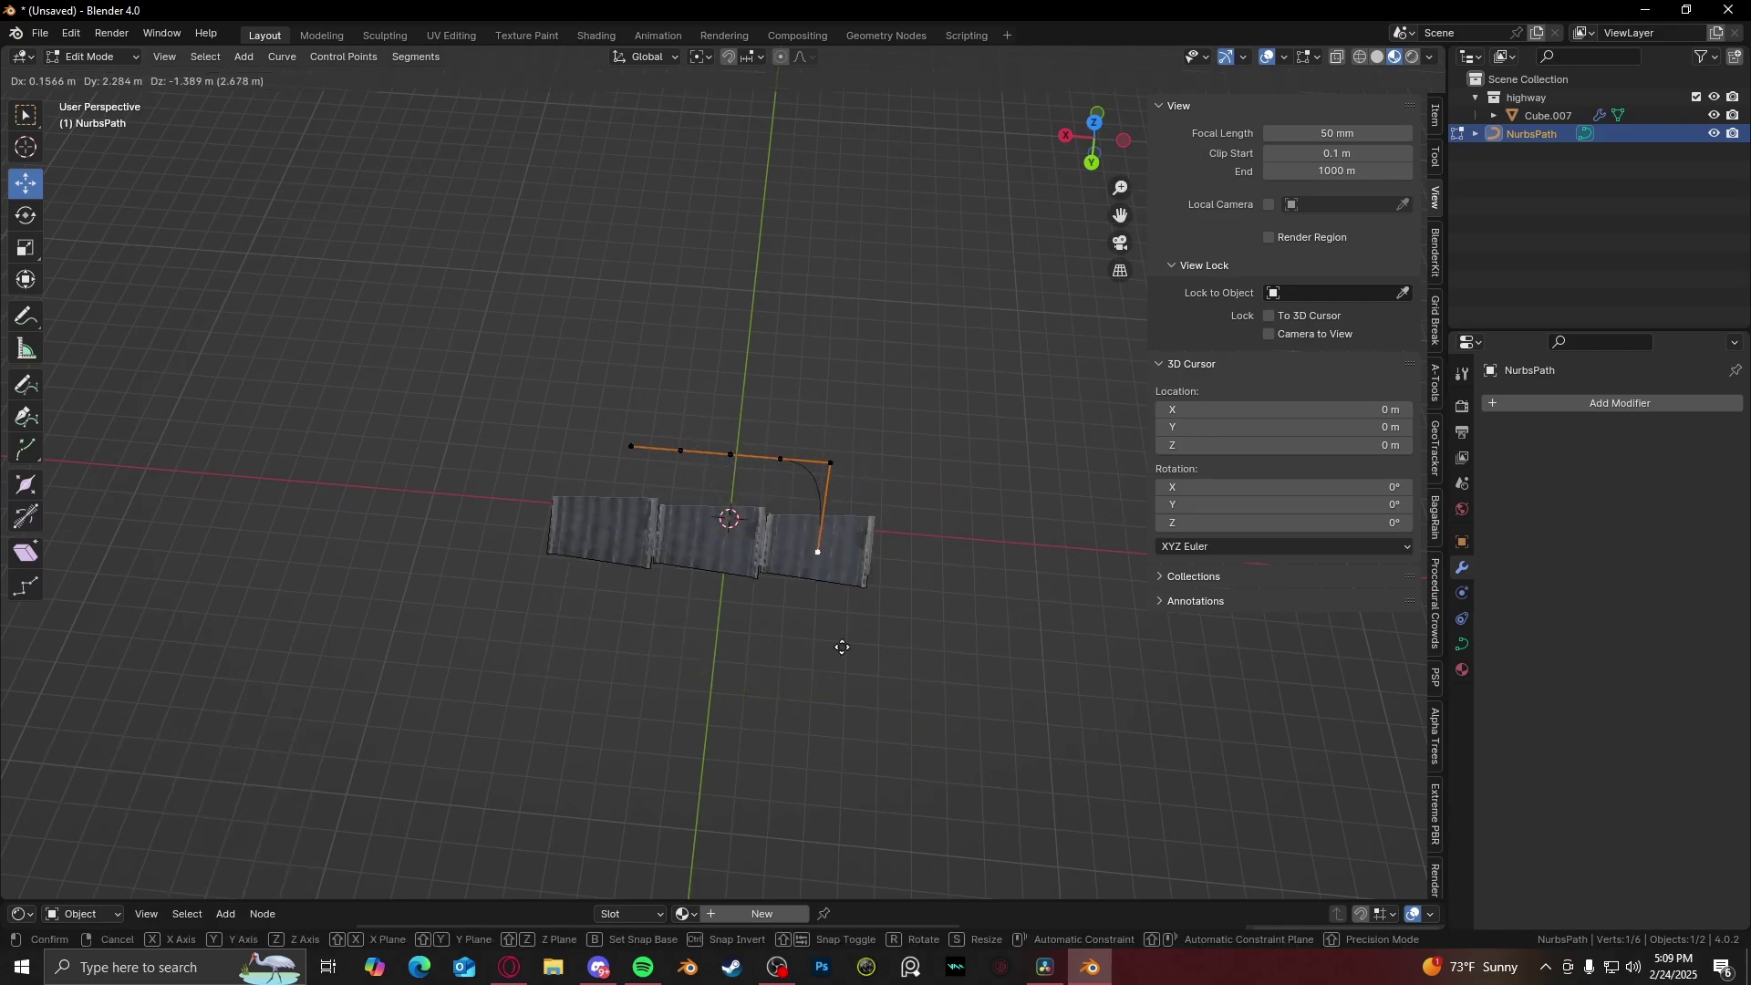
click(324, 588)
key(ctrl+z)
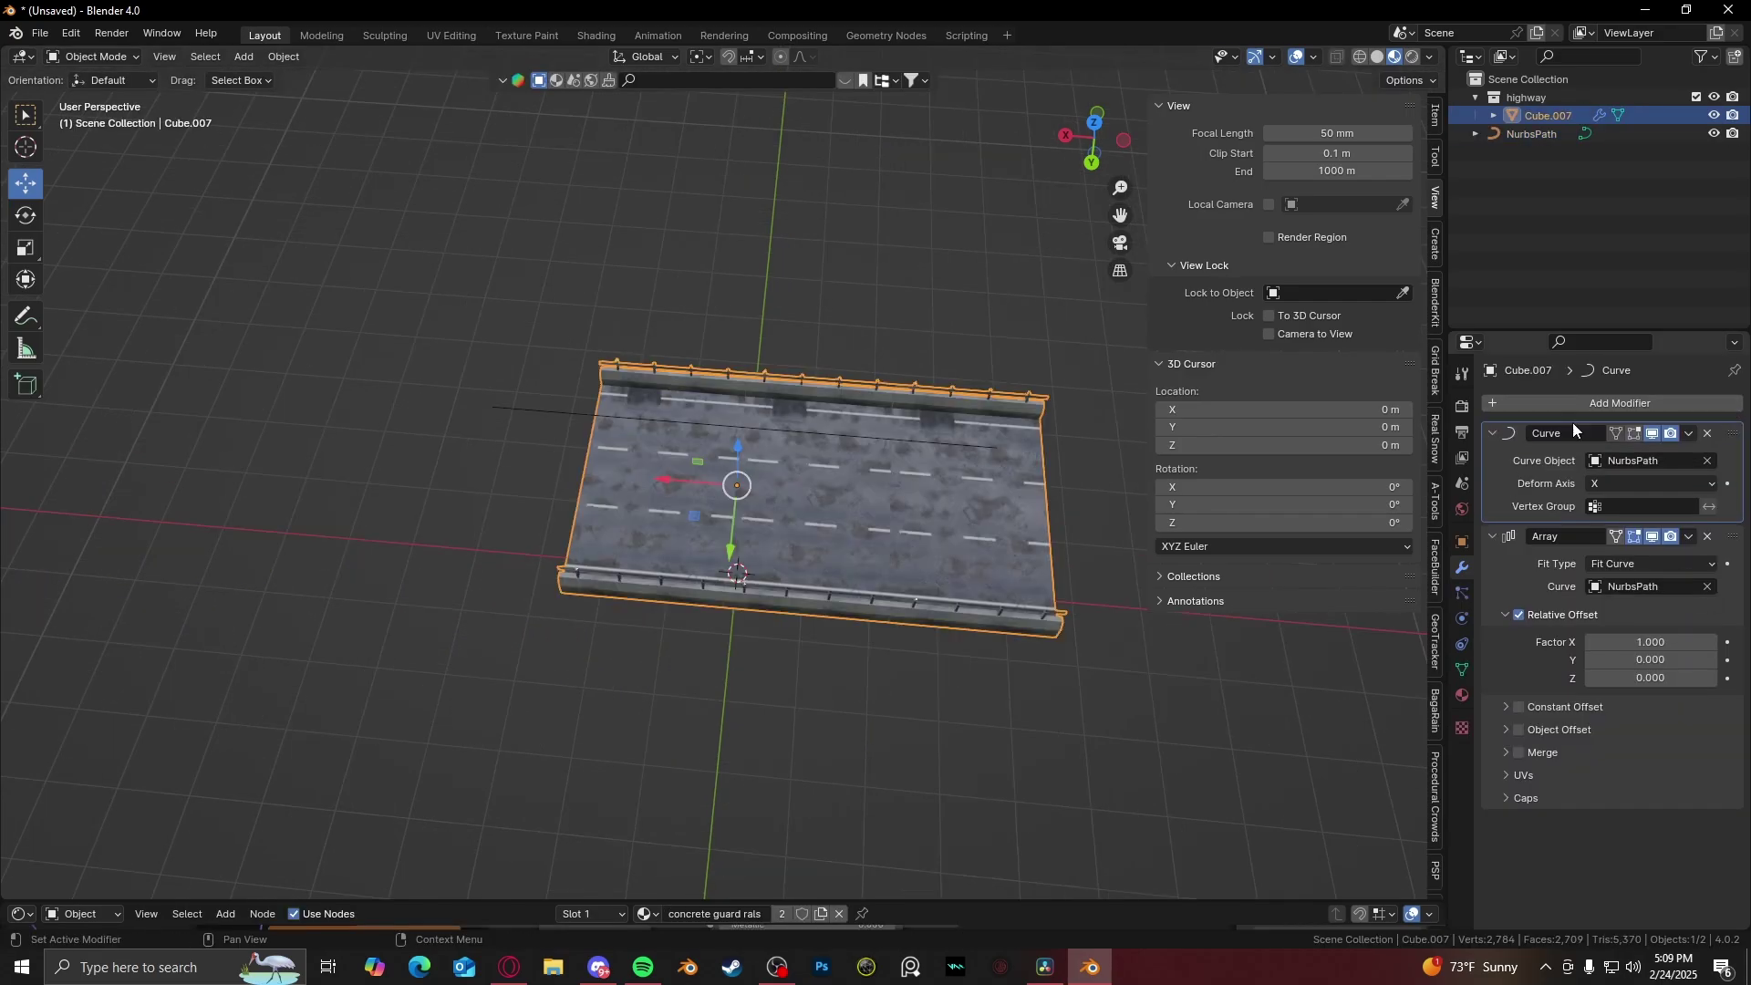
- Move the road's Curve modifier back below the Array modifier
drag(1739, 436, 1740, 556)
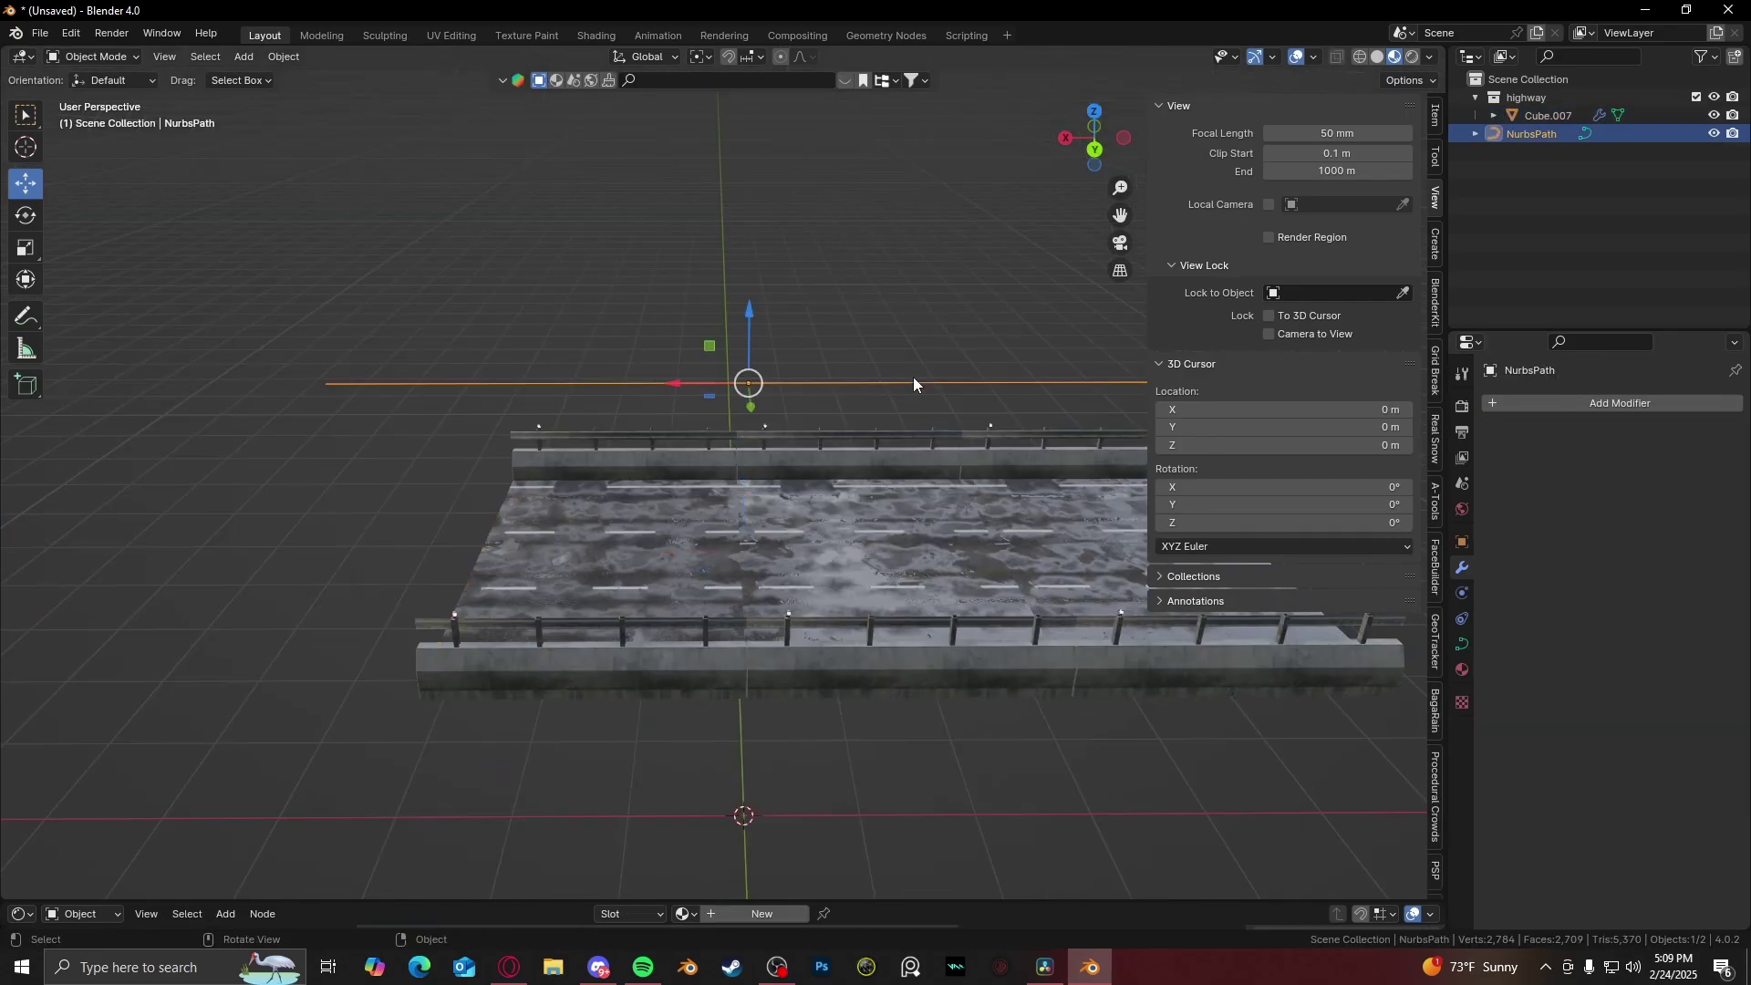
middle_drag(912, 376, 982, 497)
click(1087, 511)
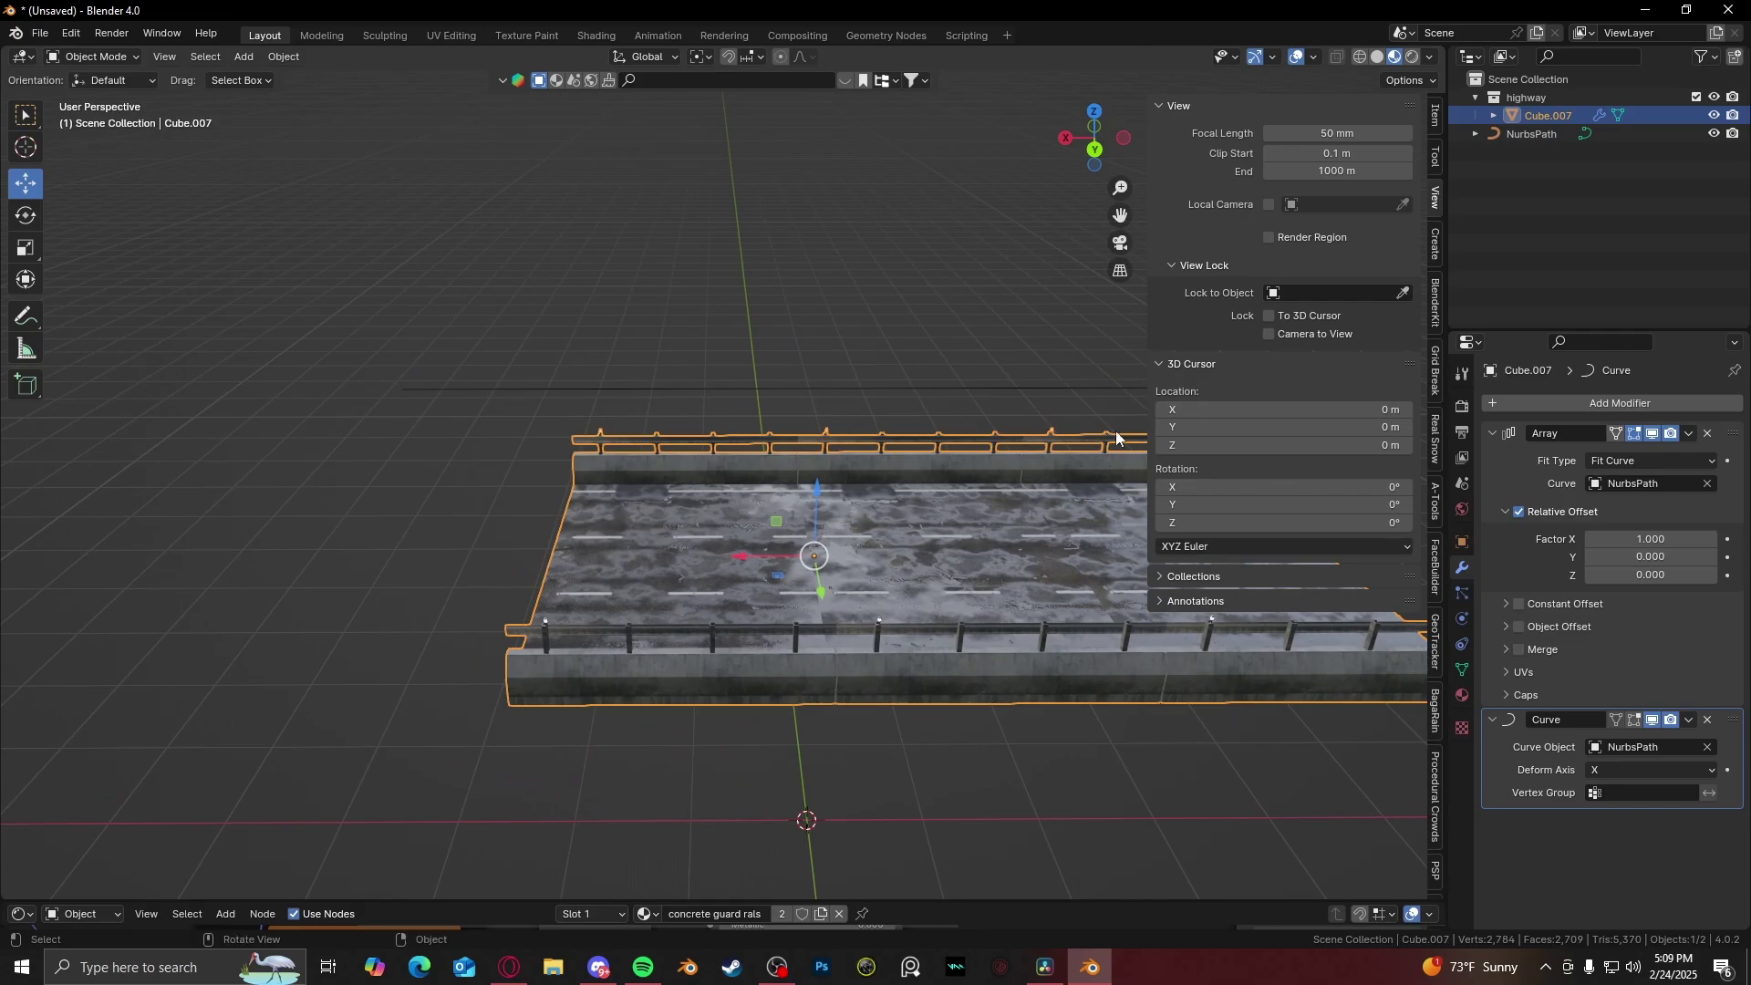
- Set the road's Array relative offset factor X to -1
click(1019, 390)
click(850, 546)
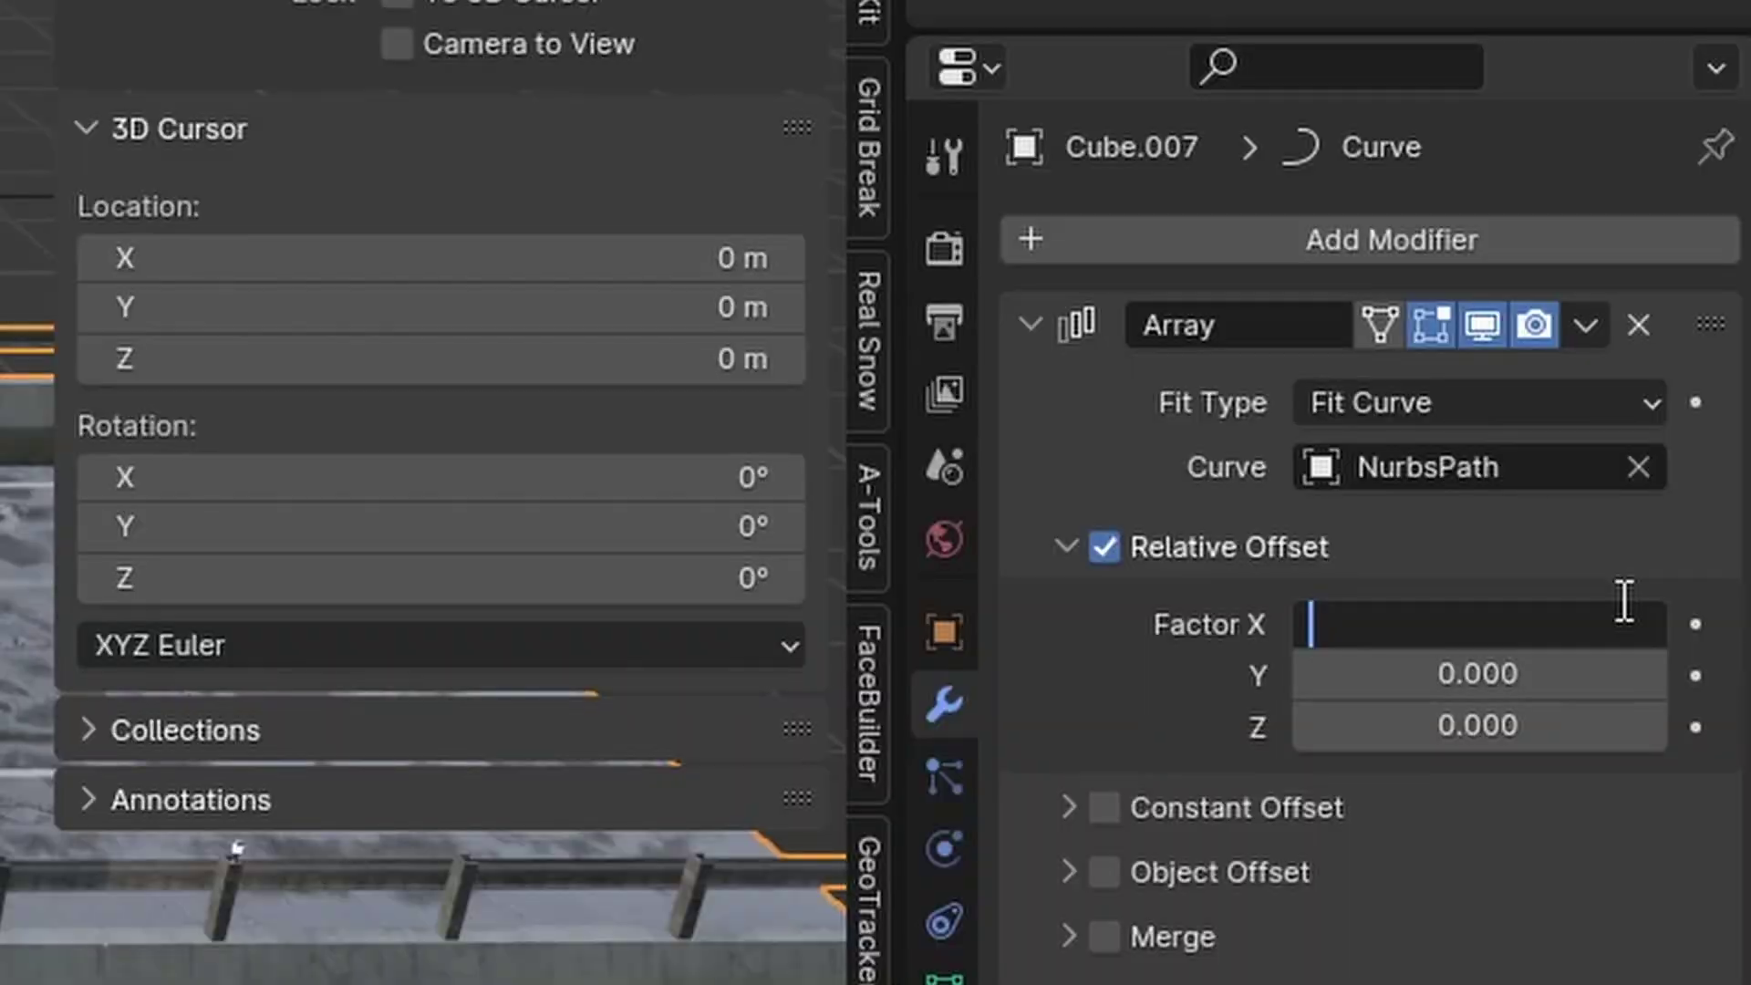
text(-1)
key(Return)
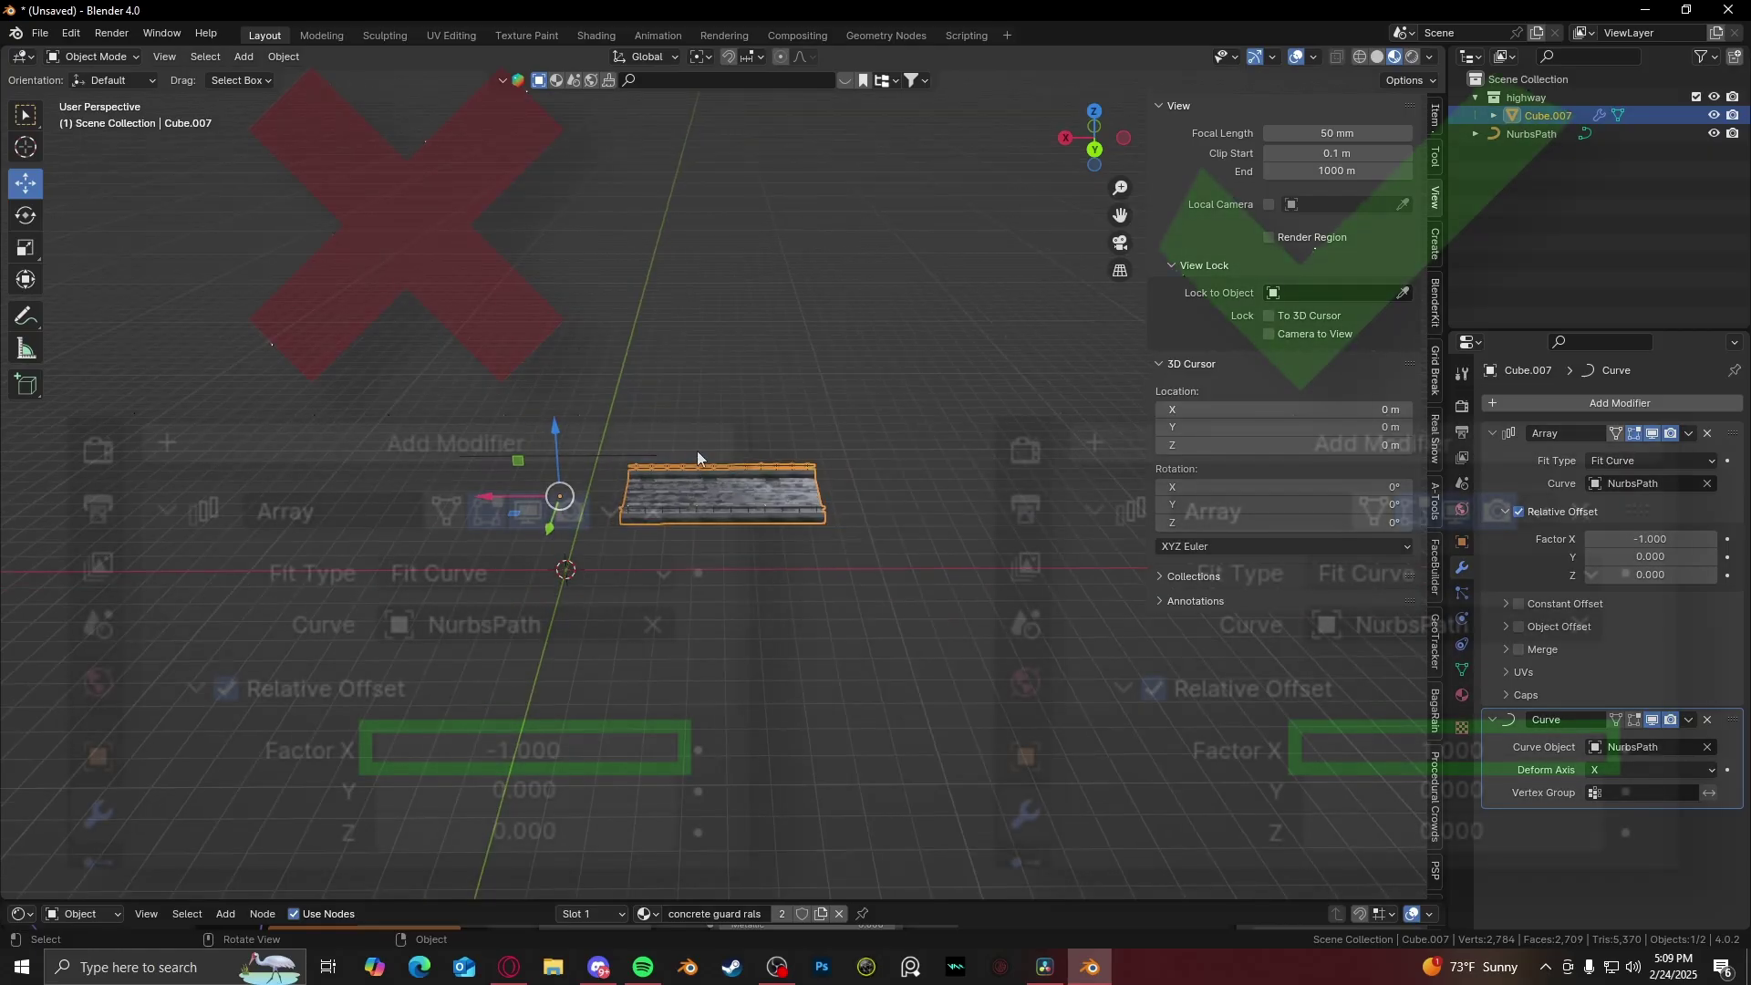
- Open the path for editing, try to move one of its end points freely, and undo the move
mouse_move(696, 450)
middle_down()
mouse_move(763, 456)
mouse_move(675, 469)
middle_up()
click(653, 455)
key(Tab)
key(g)
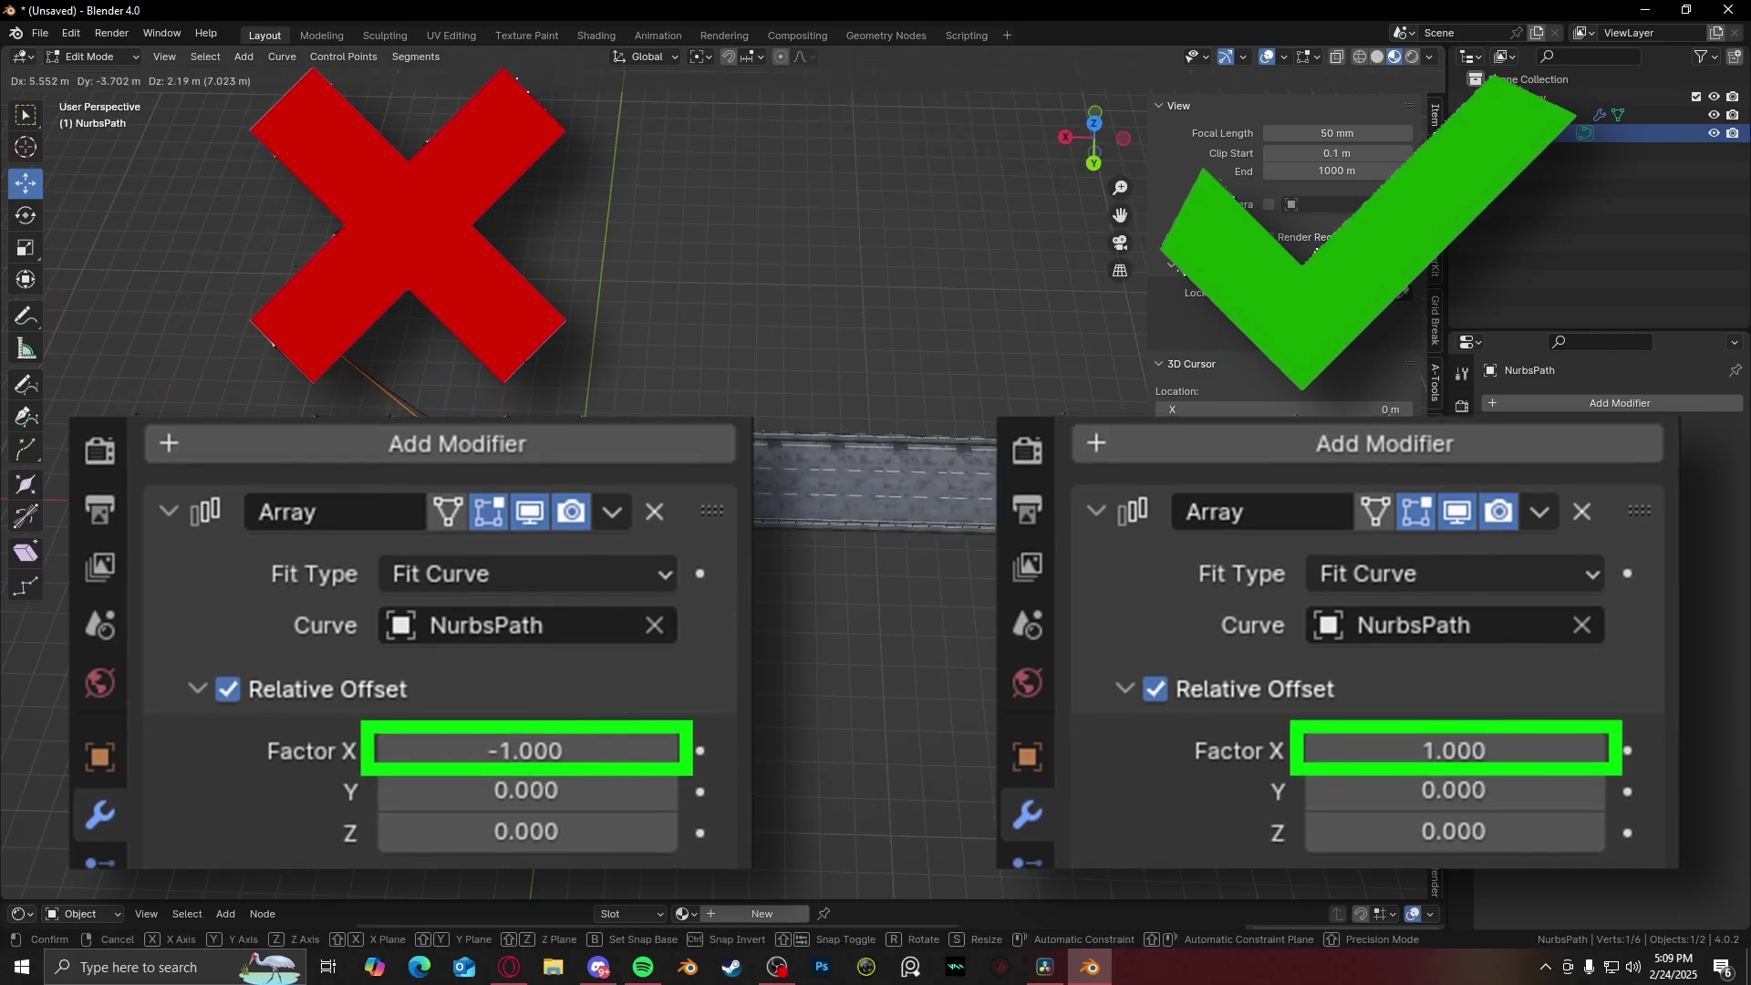
click(813, 414)
key(ctrl+z)
- Extrude two new points from the path's end to curve the road
click(656, 455)
key(e)
click(869, 480)
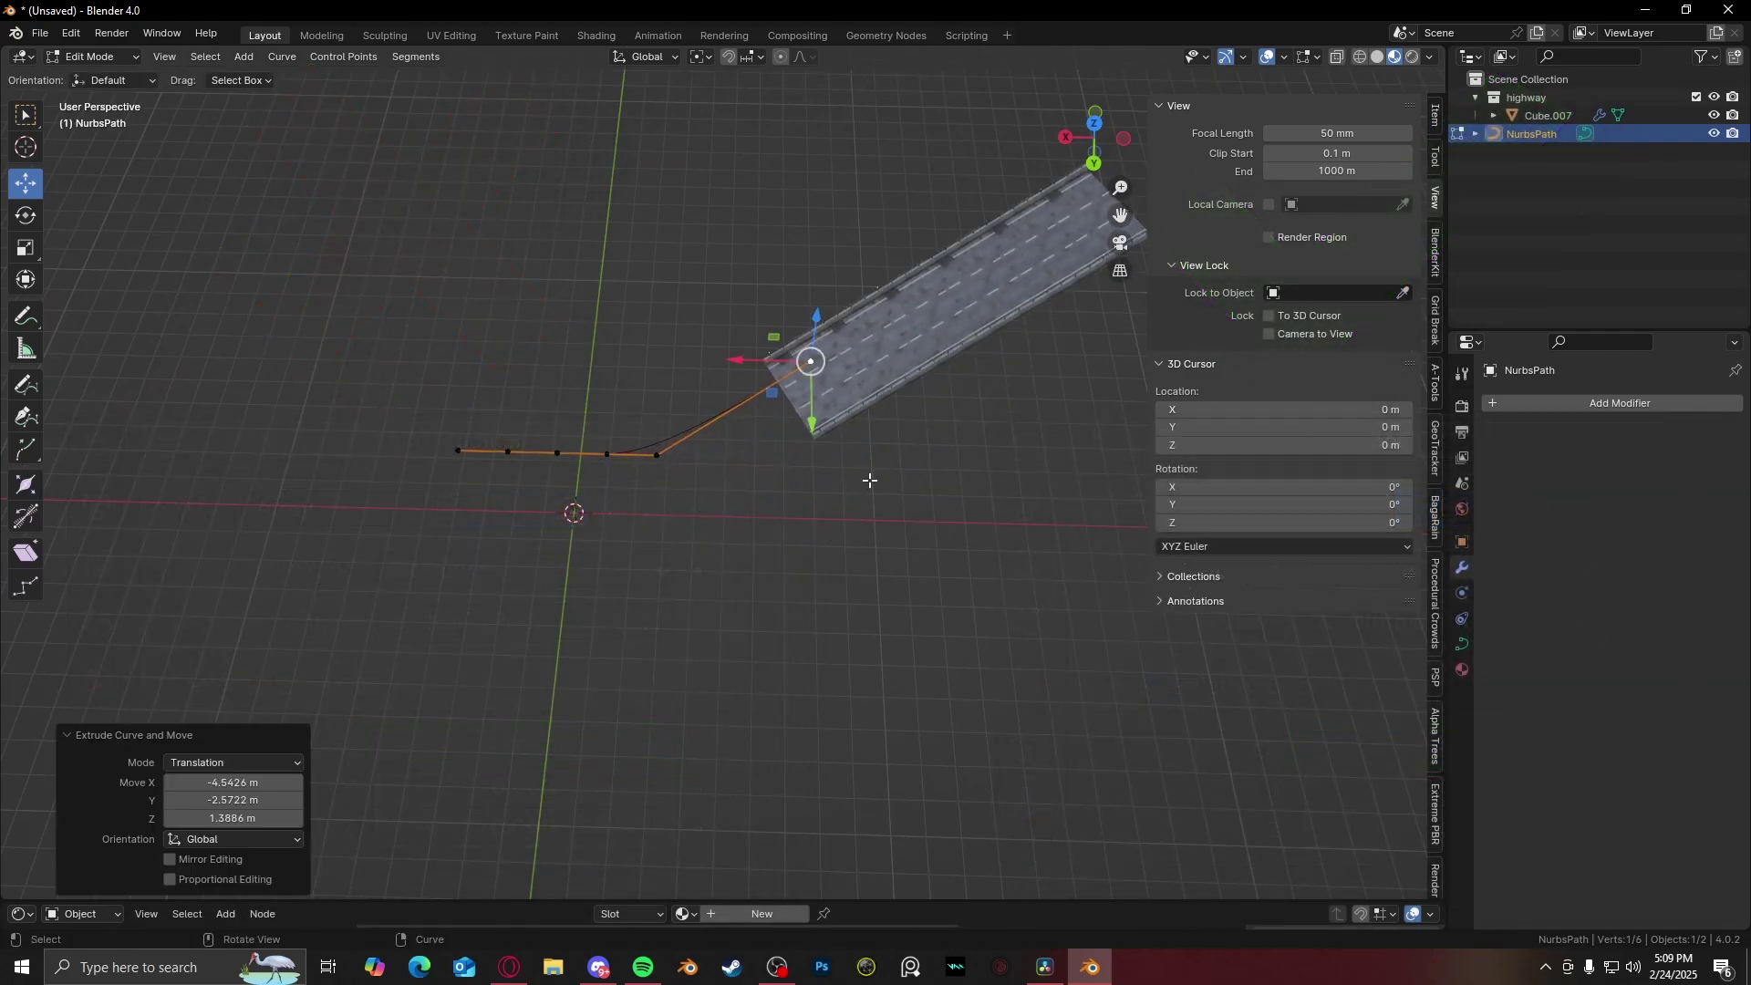
middle_drag(869, 479, 832, 554)
key(e)
click(934, 449)
shift+middle_drag(906, 401, 802, 594)
scroll(903, 620, down, 2)
middle_drag(999, 651, 942, 573)
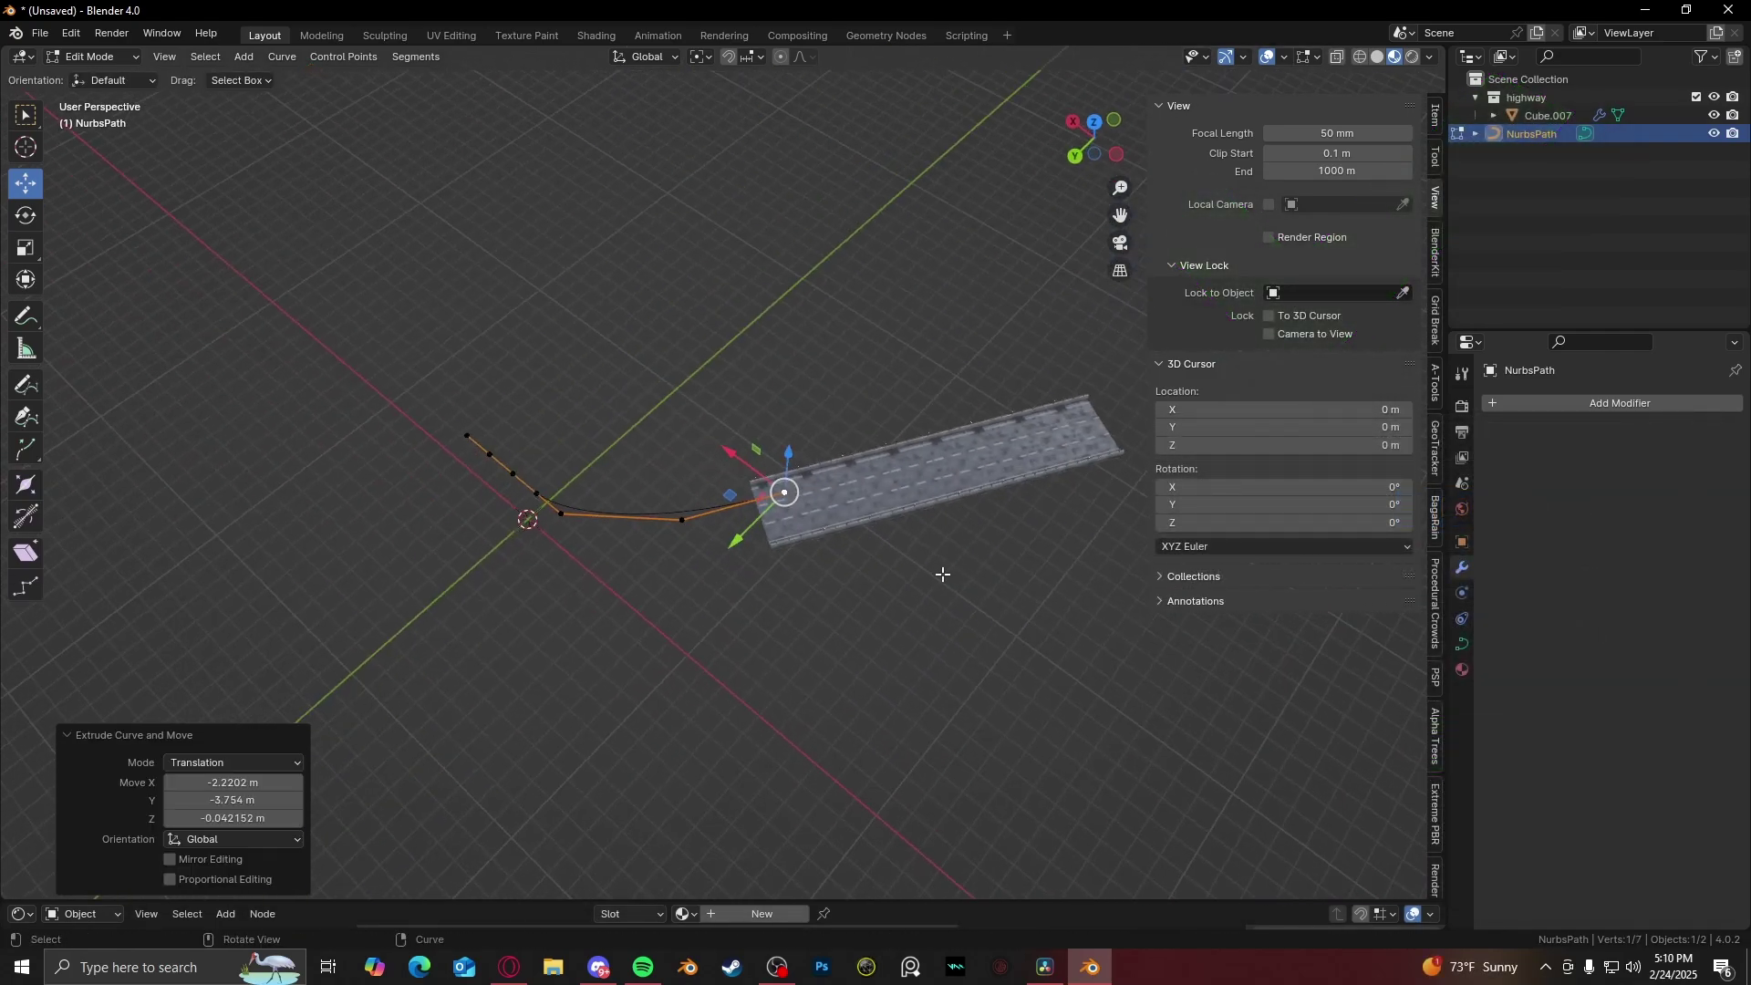
- Try to extend the path with two more extruded points that turn it upward and back, and undo the extrusions
key(e)
click(976, 435)
middle_drag(977, 434, 949, 320)
key(e)
click(845, 263)
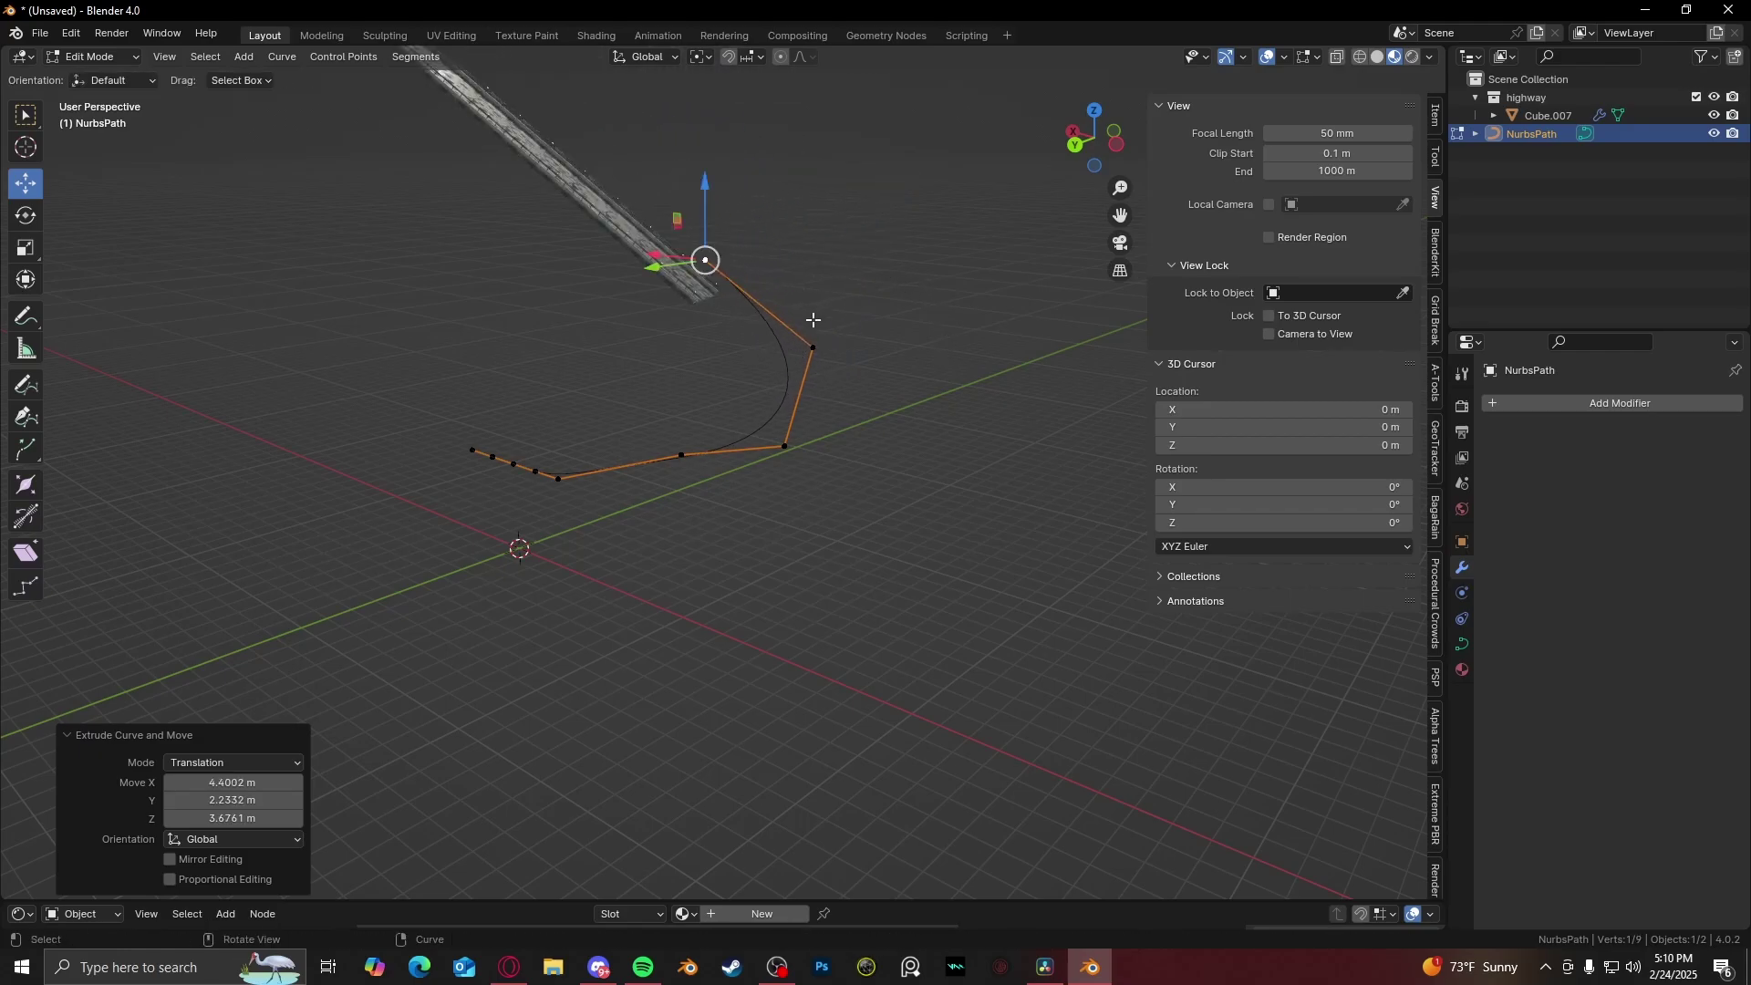
key(ctrl+z)
key(ctrl+z)
key(ctrl+z)
key(Tab)
- Try to raise both end points of the path along Z, and undo the moves
middle_drag(616, 442, 609, 398)
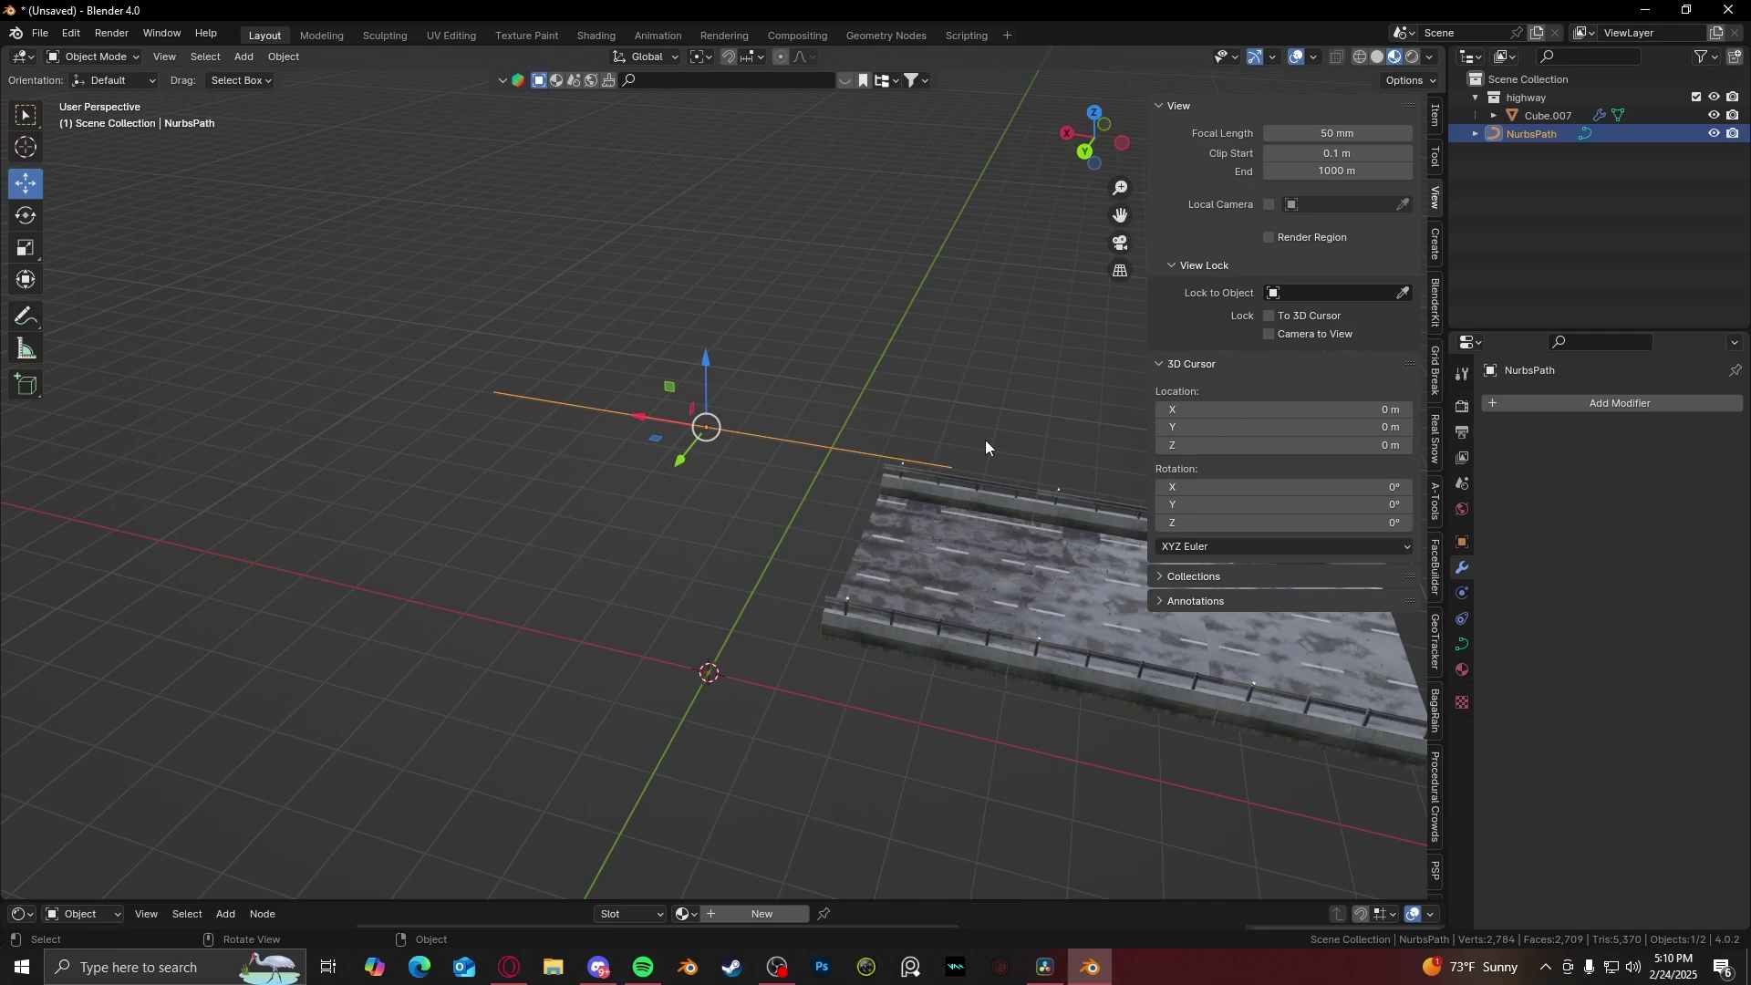
key(Tab)
middle_drag(785, 348, 874, 389)
key(Tab)
scroll(873, 389, down, 2)
key(Tab)
drag(880, 379, 884, 275)
click(516, 452)
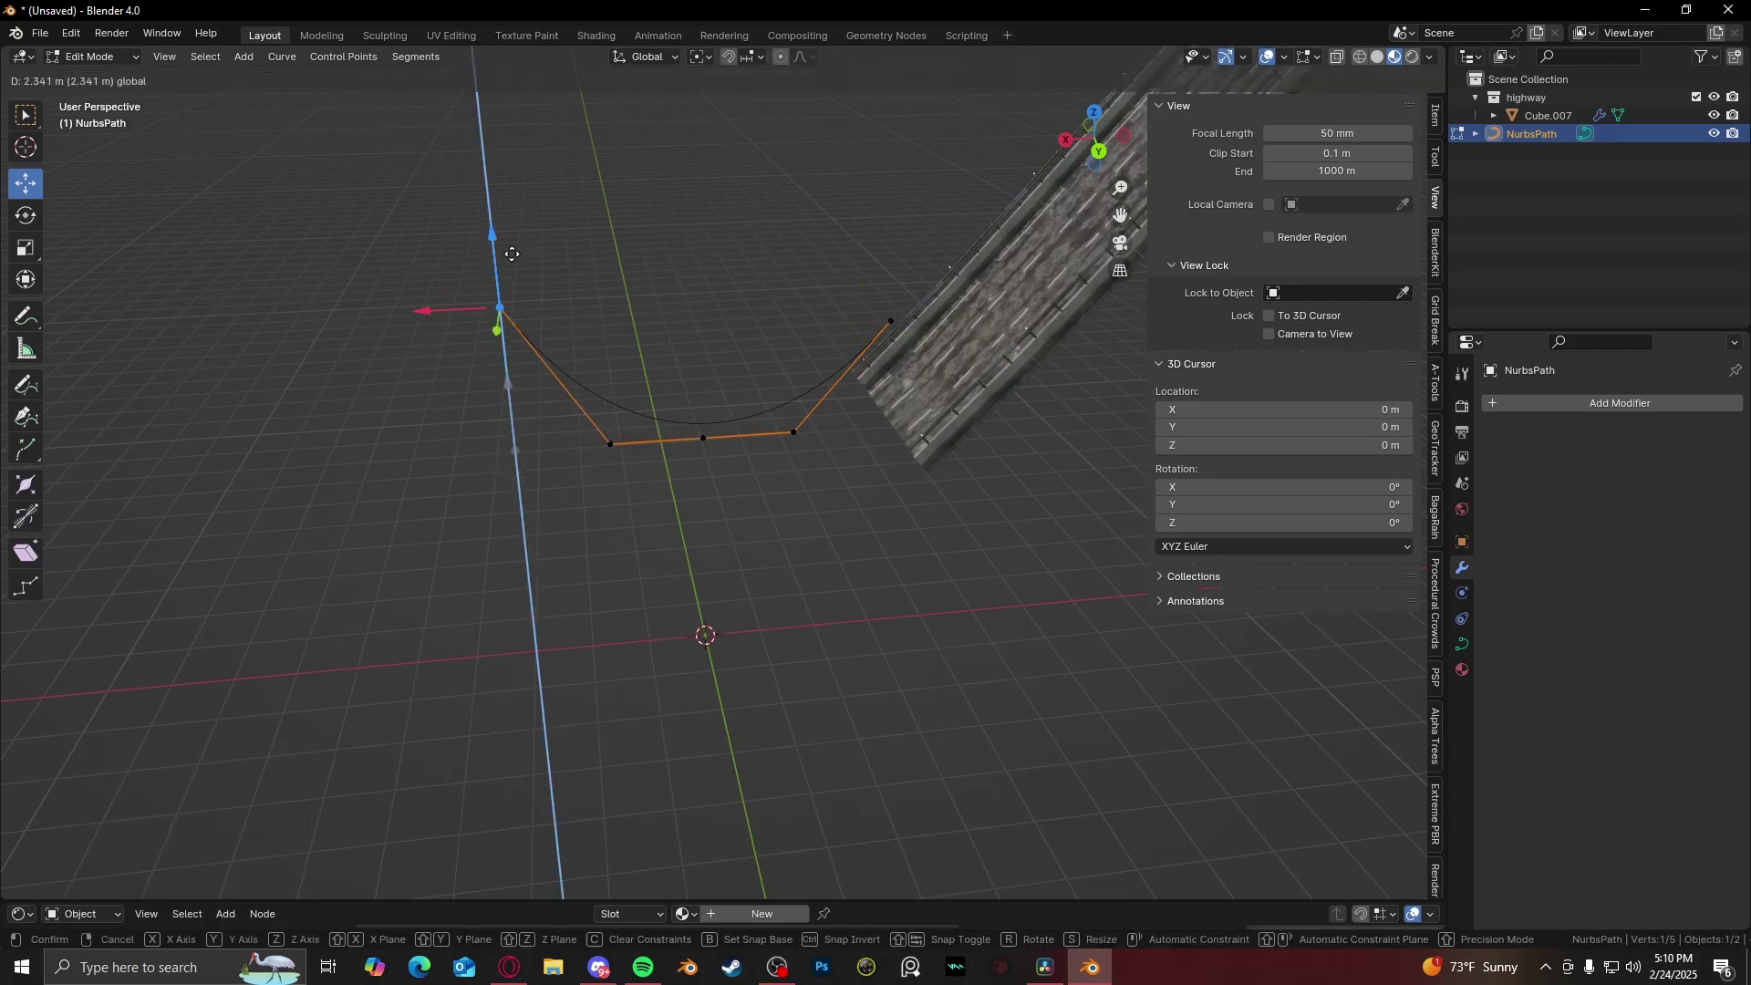
drag(512, 253, 517, 301)
key(ctrl+z)
key(ctrl+z)
key(ctrl+z)
- Try to extrude the path's negative-X end point diagonally away from the straight section
middle_drag(547, 288, 789, 455)
scroll(852, 419, down, 3)
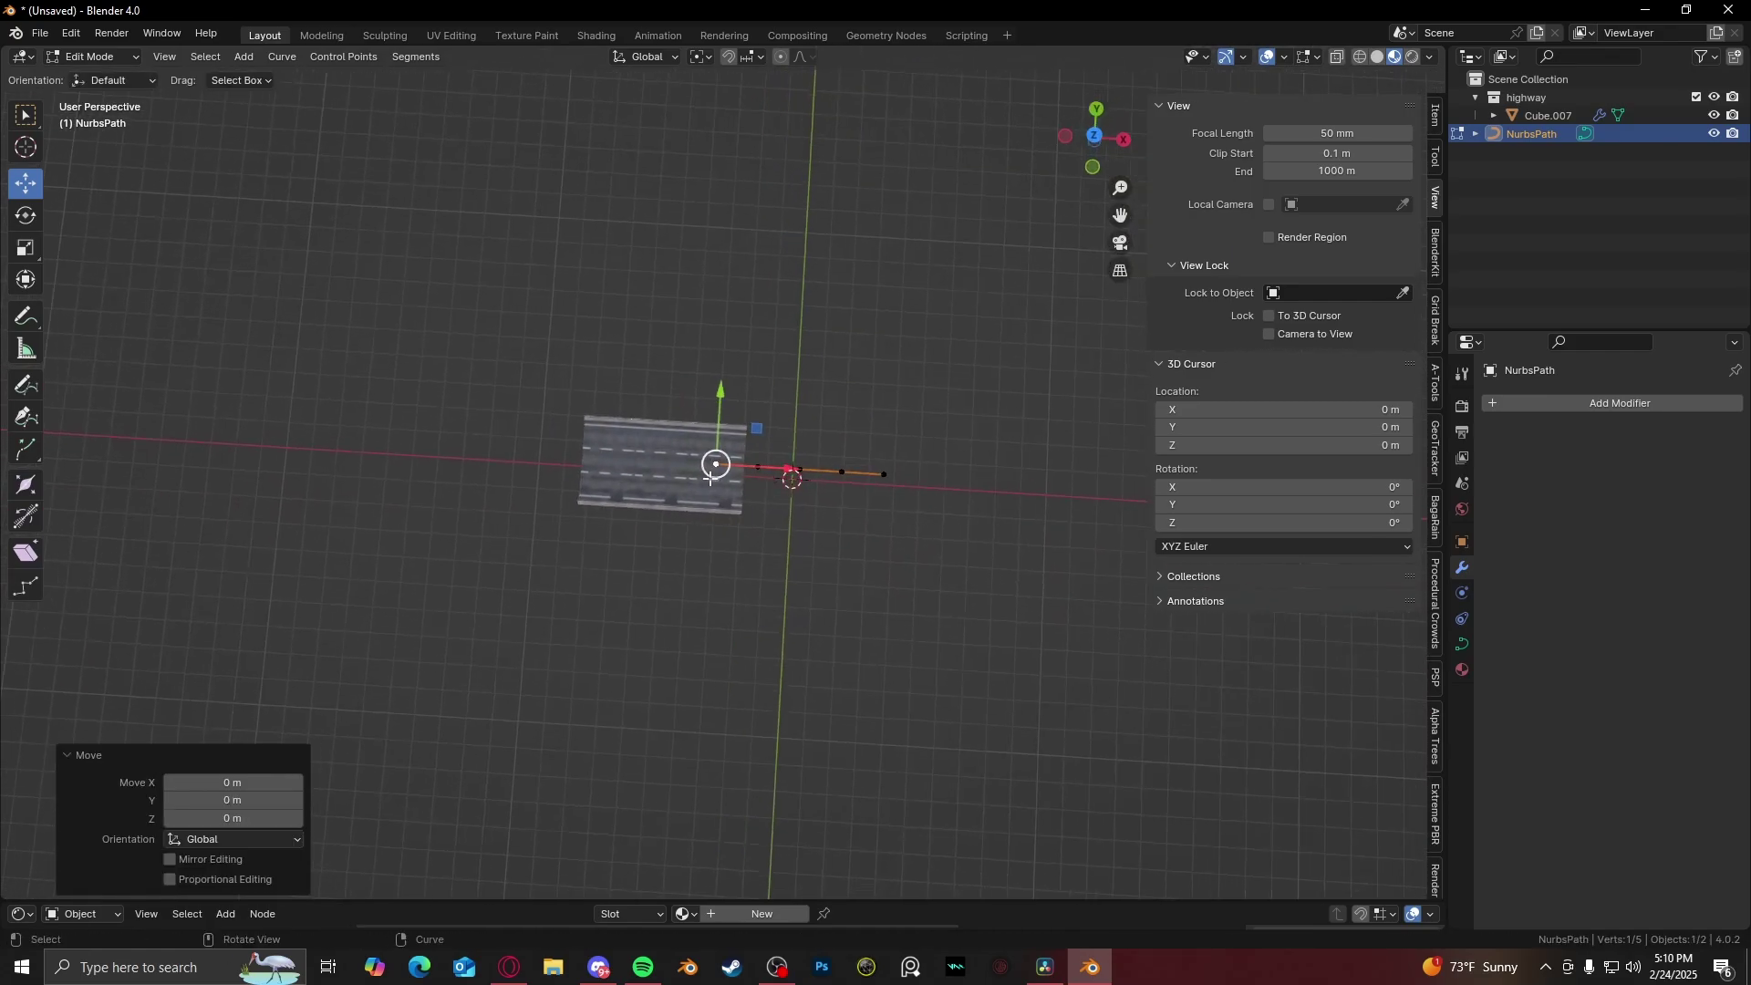
key(e)
click(566, 441)
shift+middle_drag(566, 441, 696, 547)
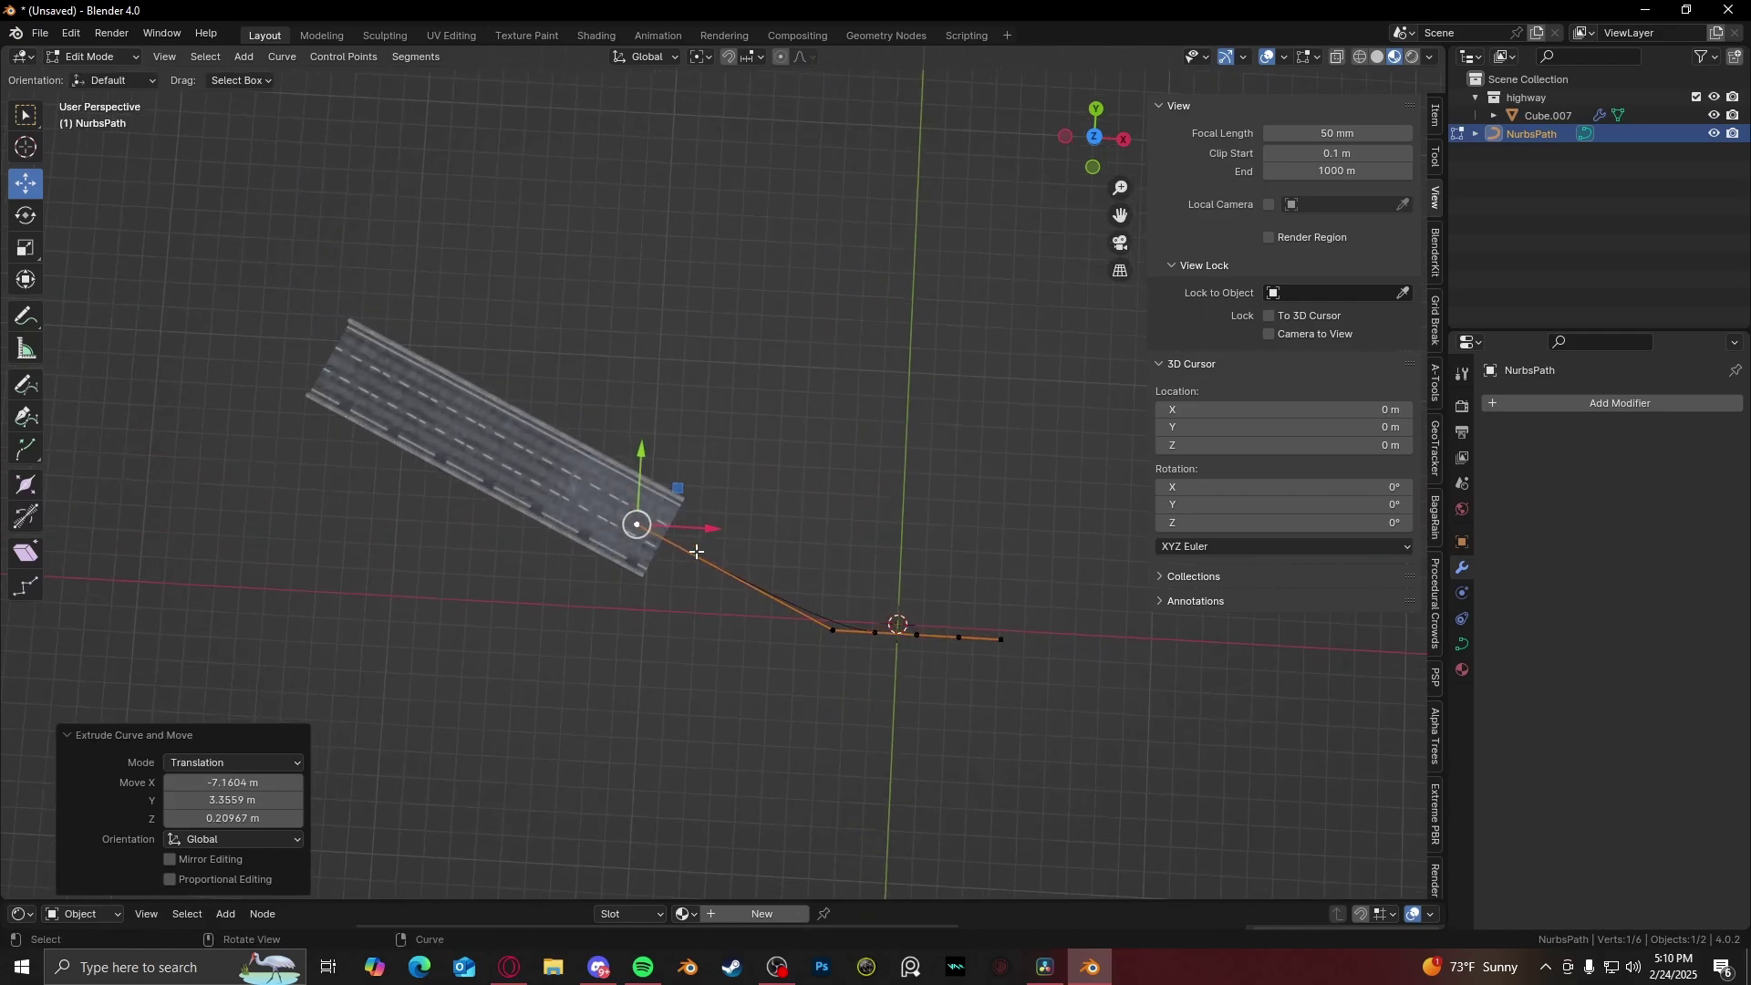
key(e)
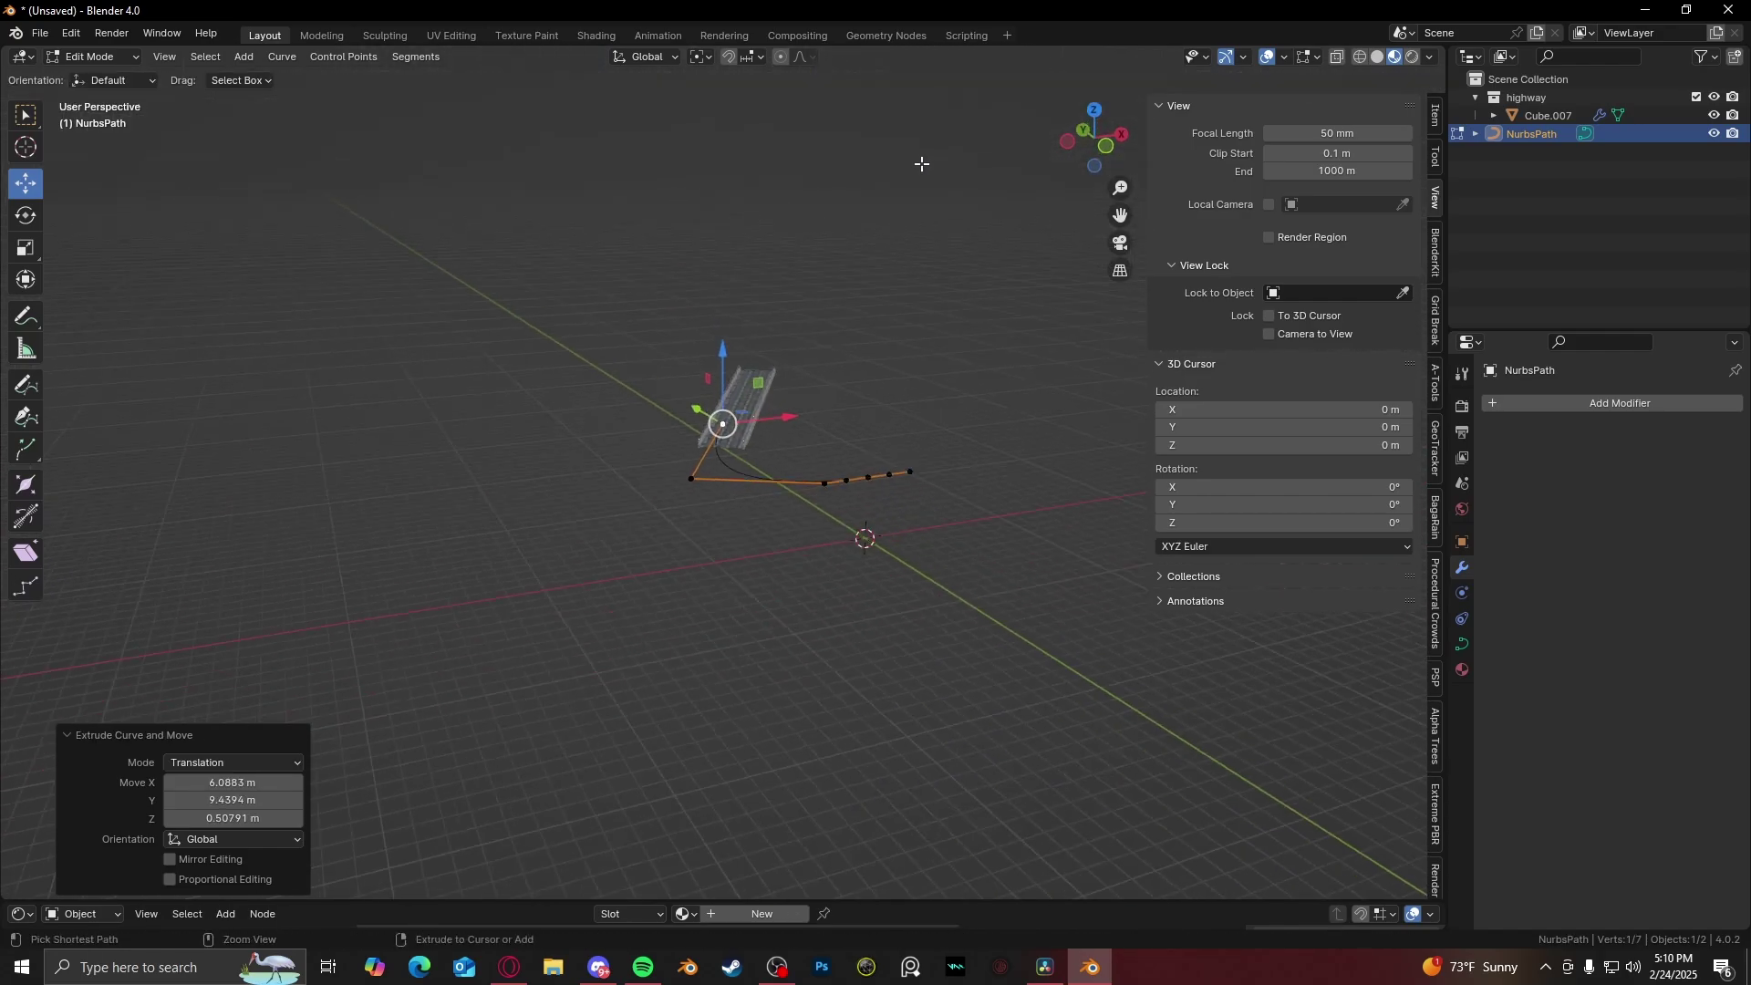
- Shift the road segment's mesh along the X axis in Edit Mode toward the path's positive-X end
key(g)
key(x)
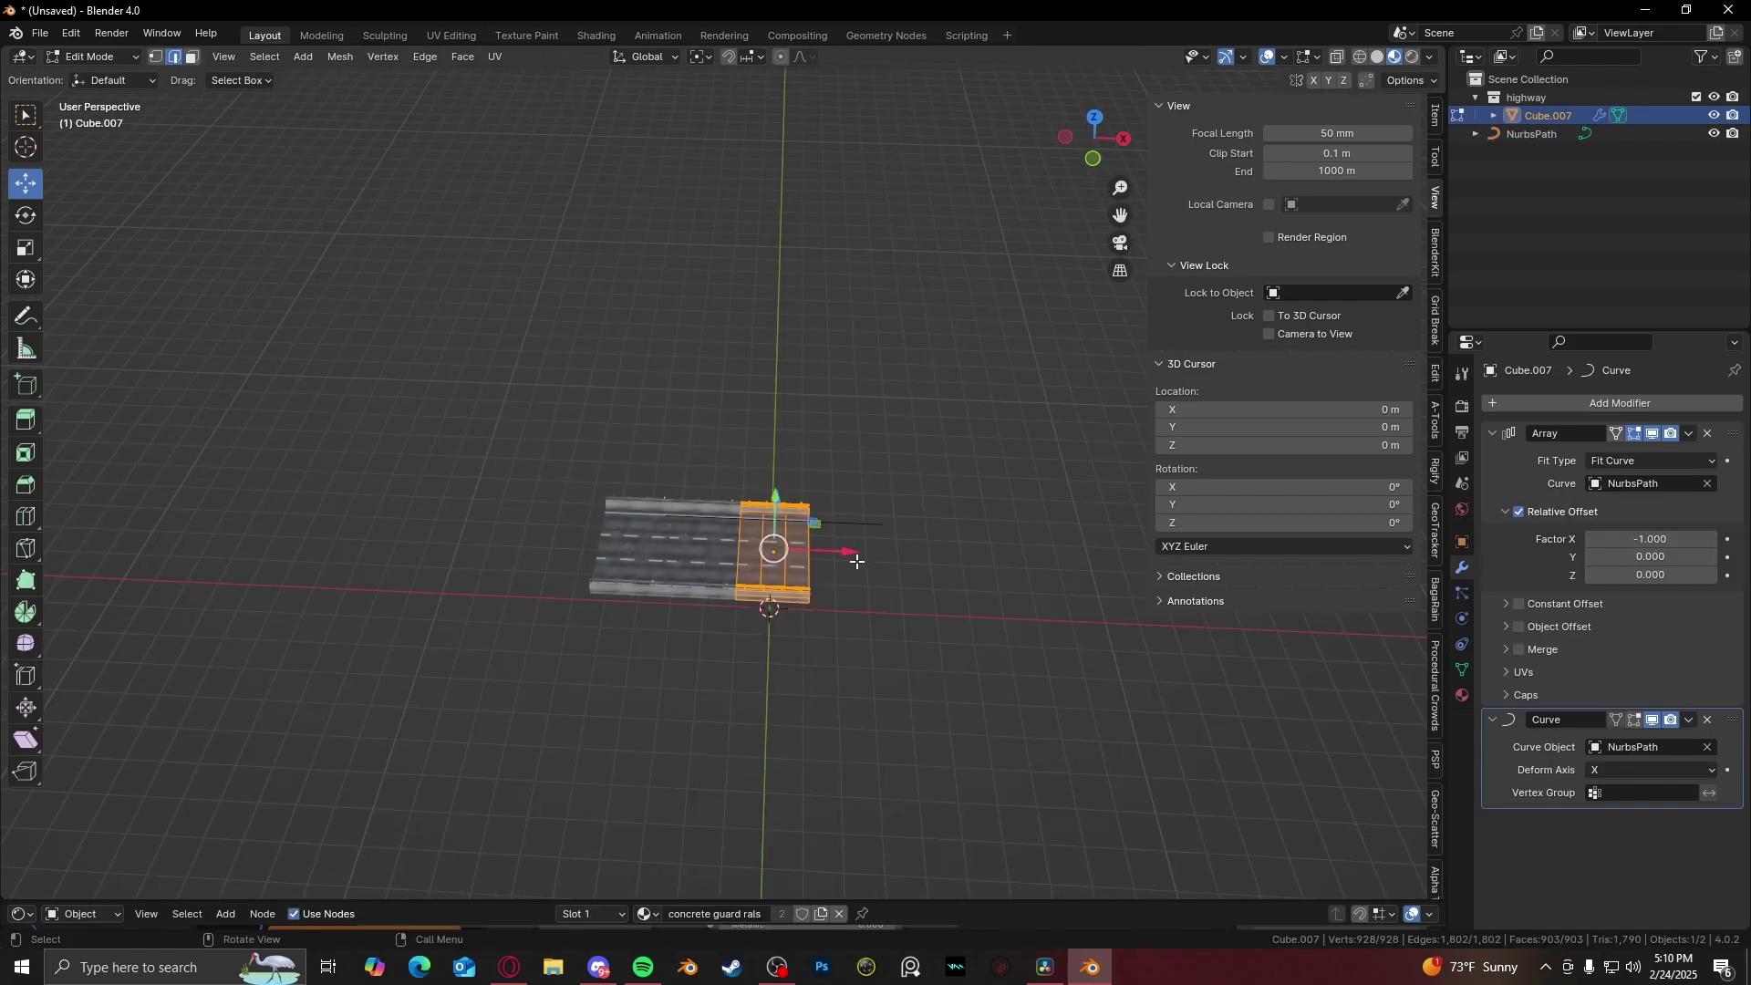
click(976, 555)
key(Tab)
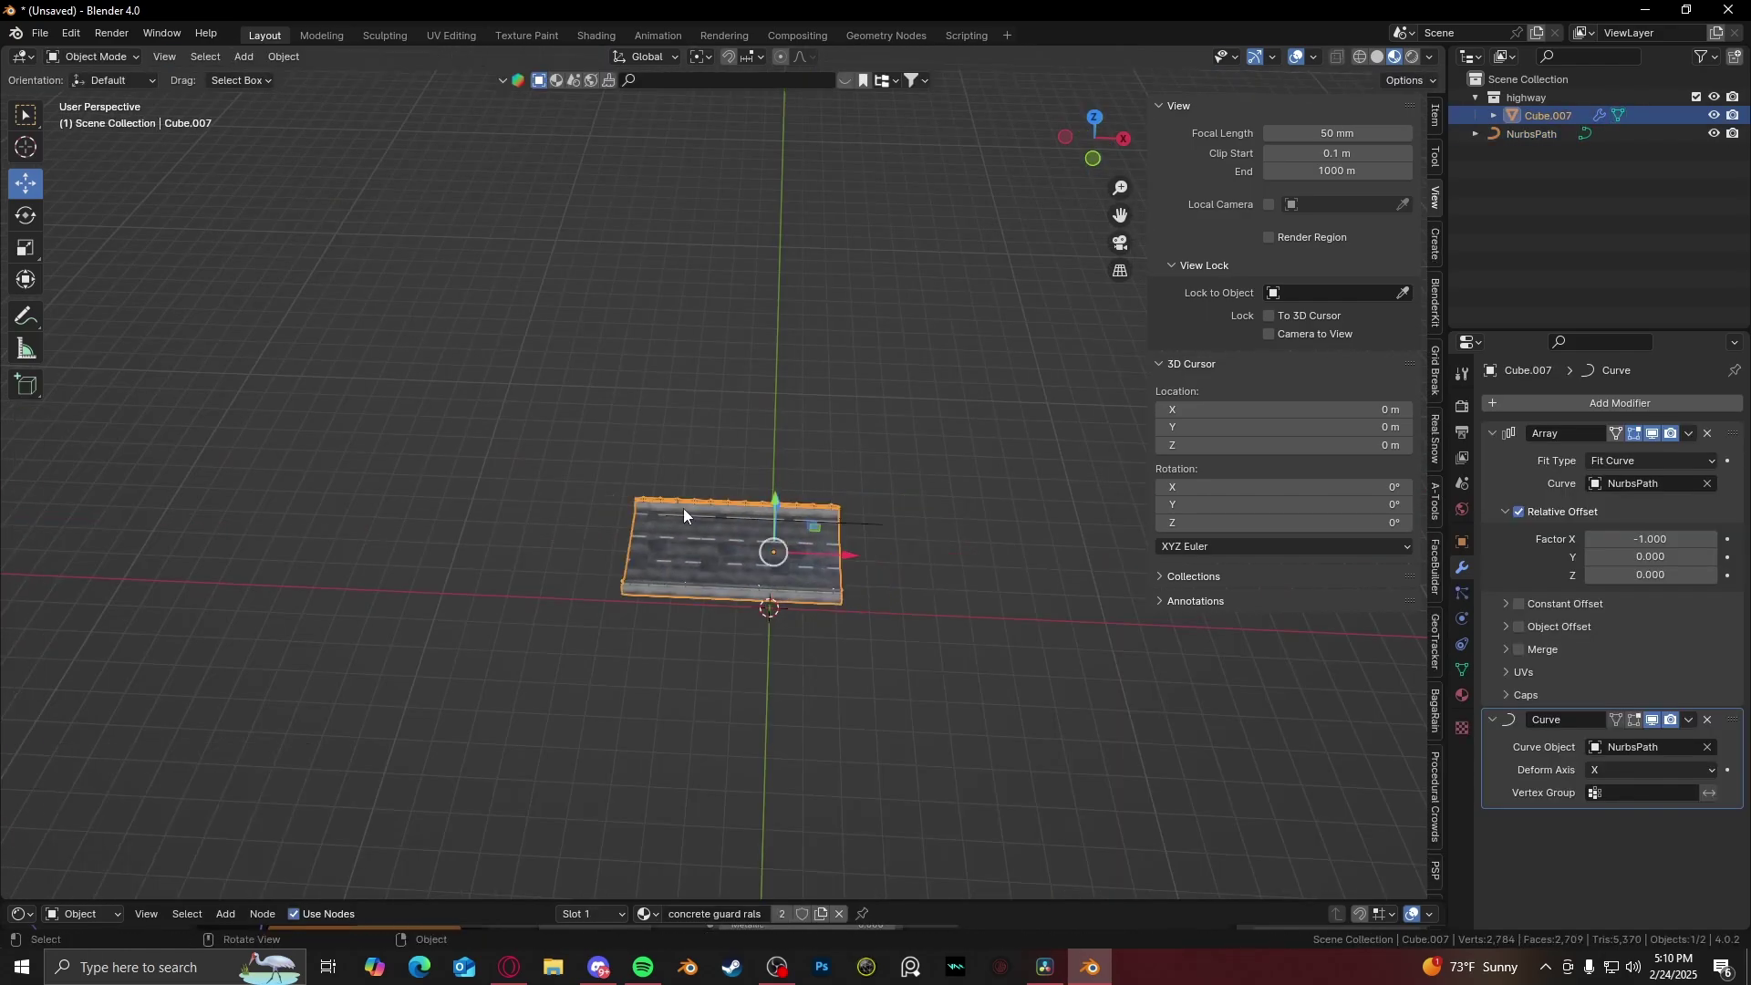
- Extrude three new points from the path's negative-X end to test how the road follows it
click(671, 516)
key(Tab)
key(e)
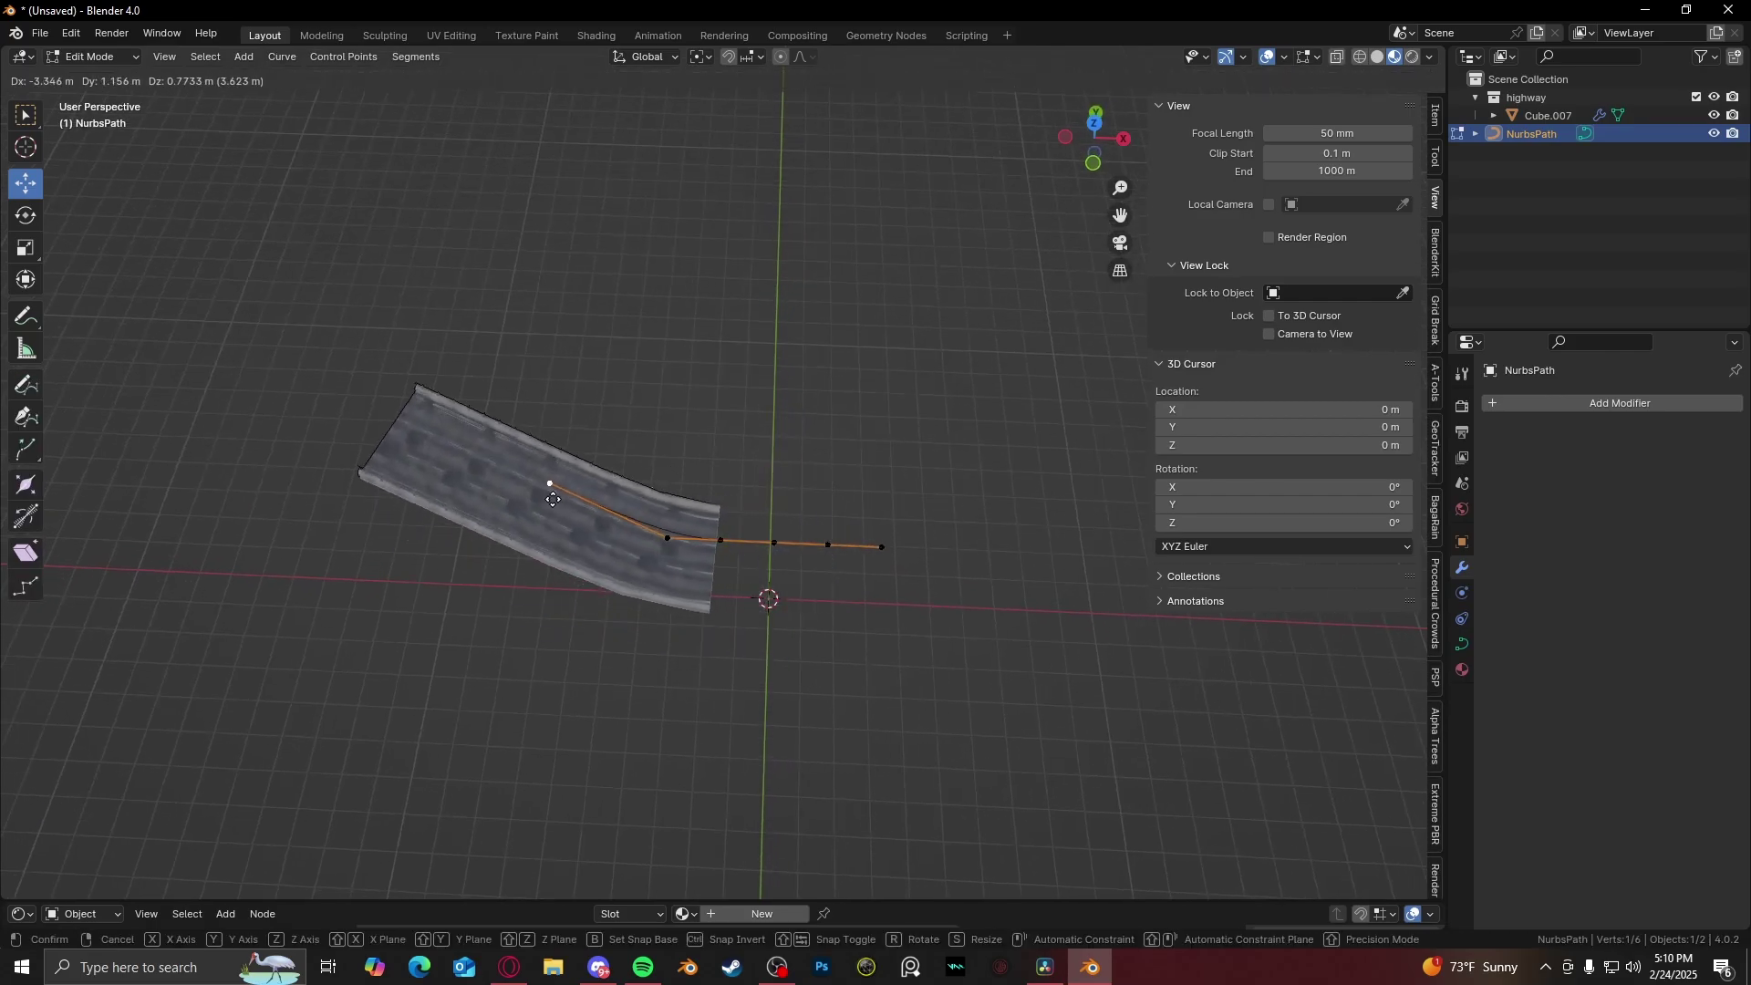
click(611, 363)
scroll(611, 363, down, 4)
key(e)
click(830, 379)
key(e)
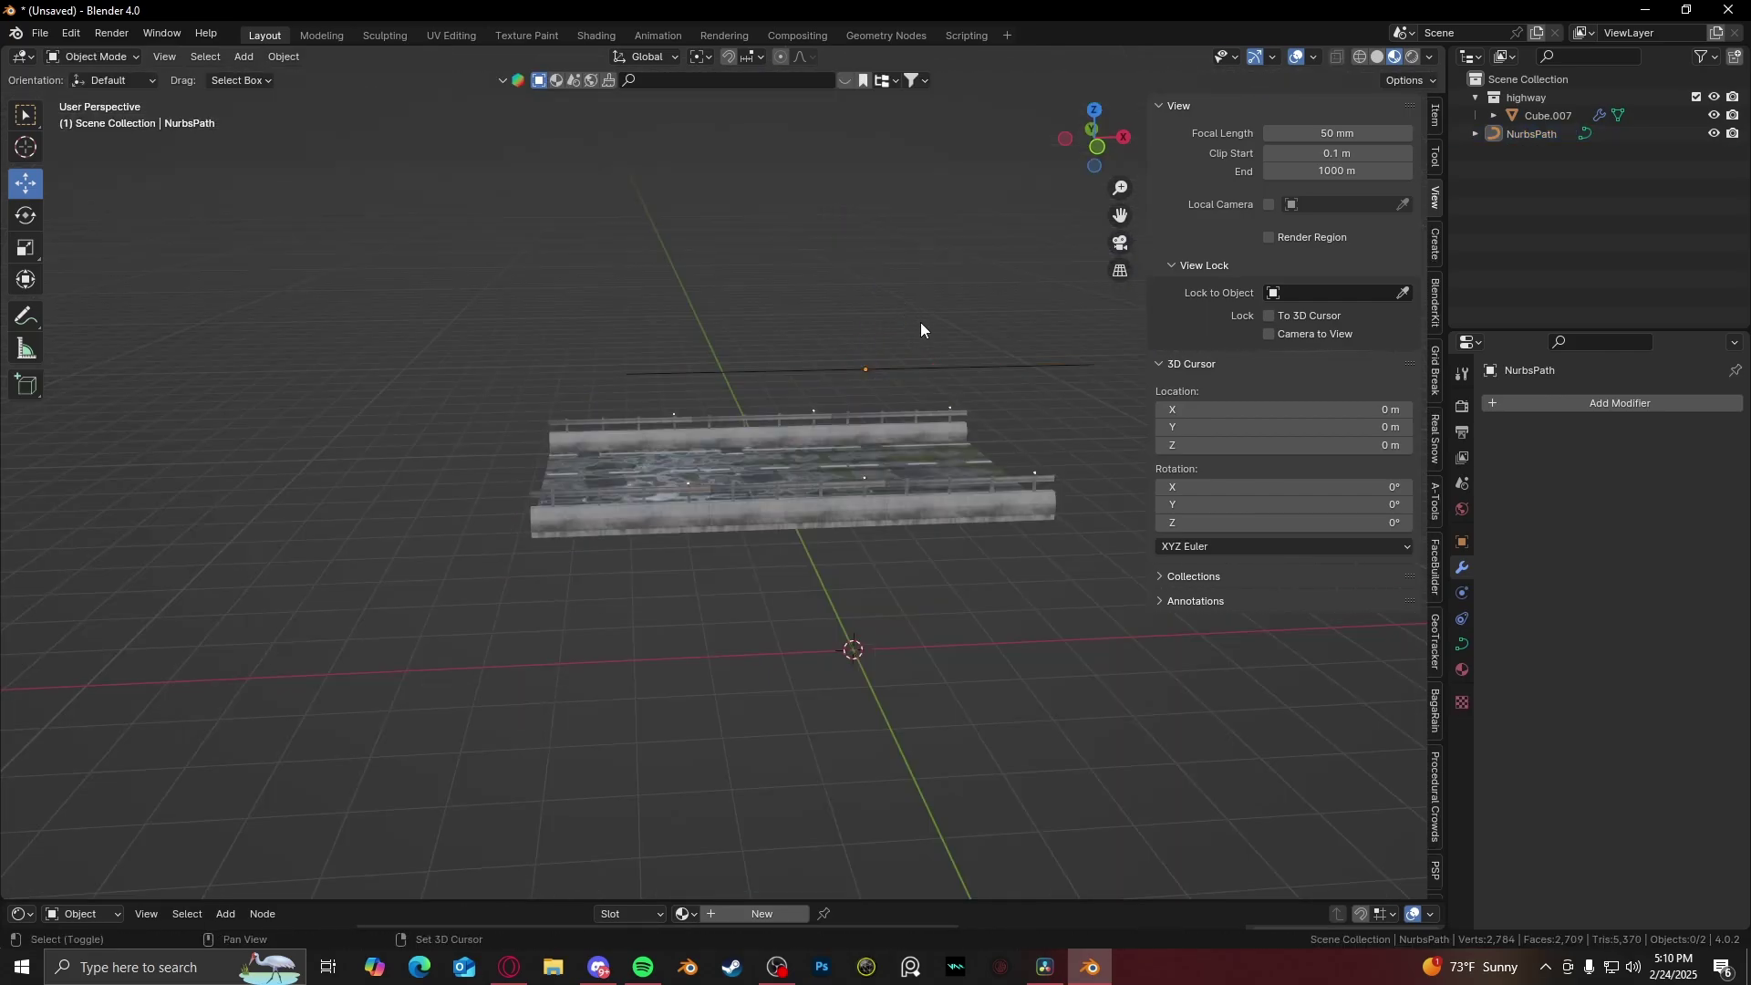
click(851, 416)
- Set the road's Array relative offset factor X to 1
shift+middle_drag(921, 321, 745, 394)
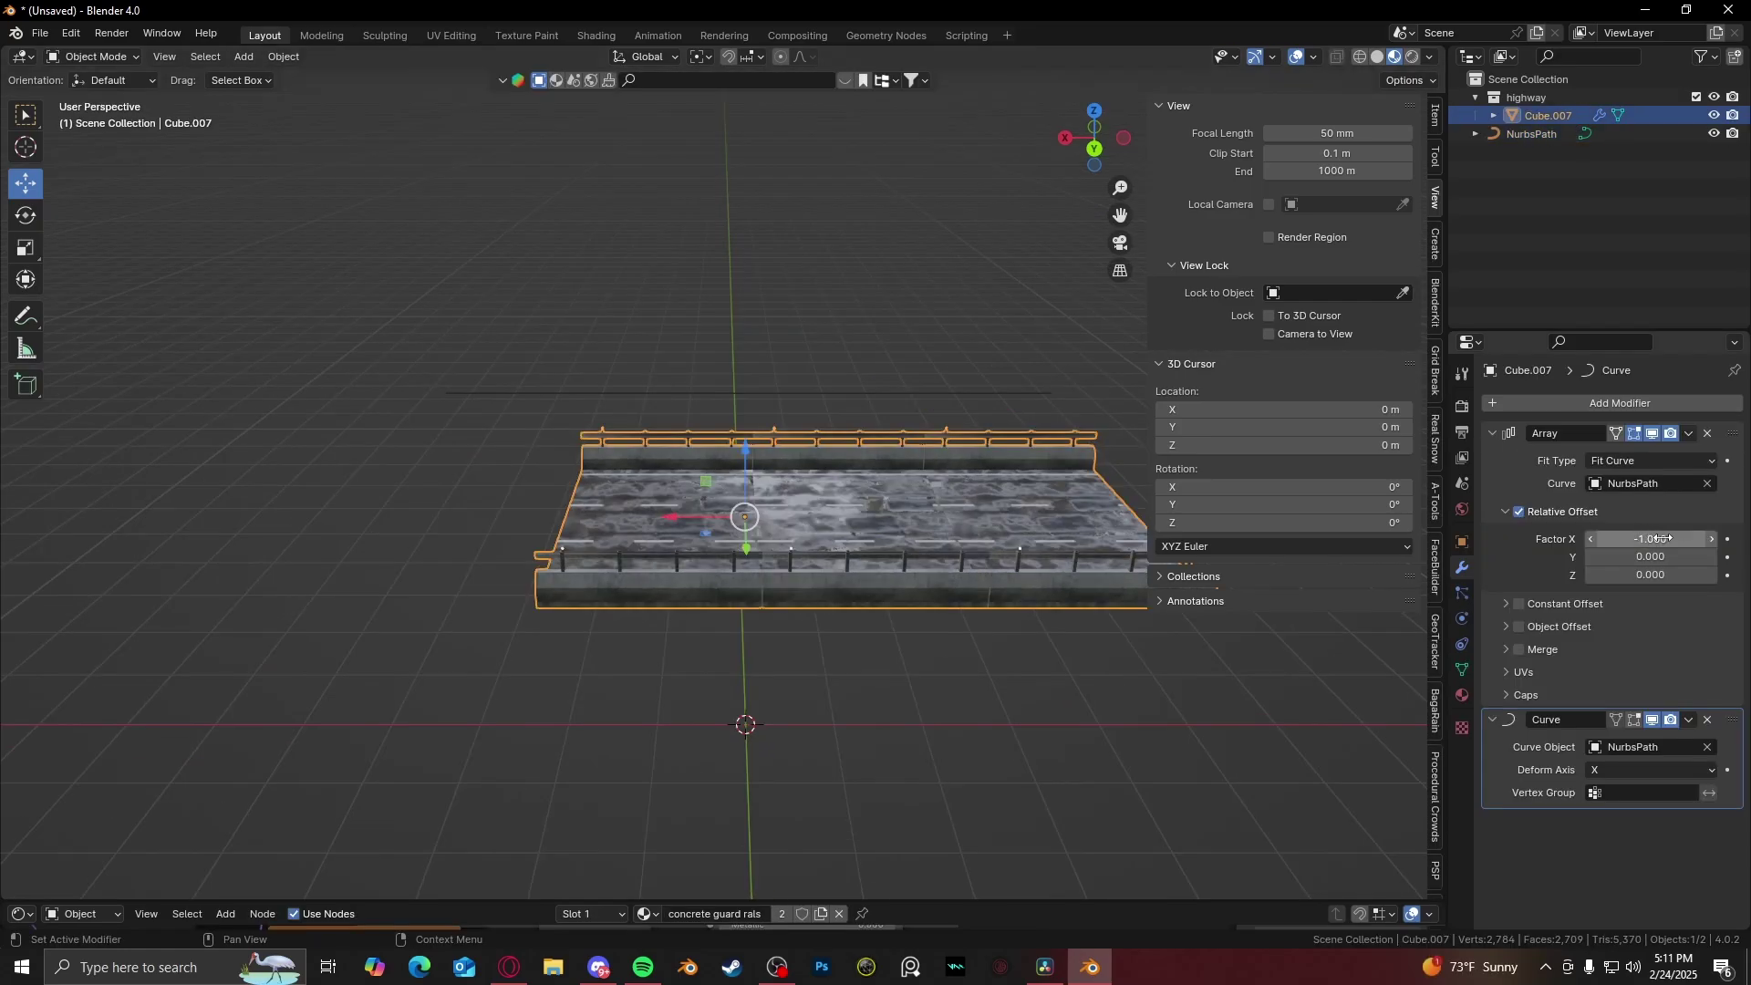
text(1)
key(Return)
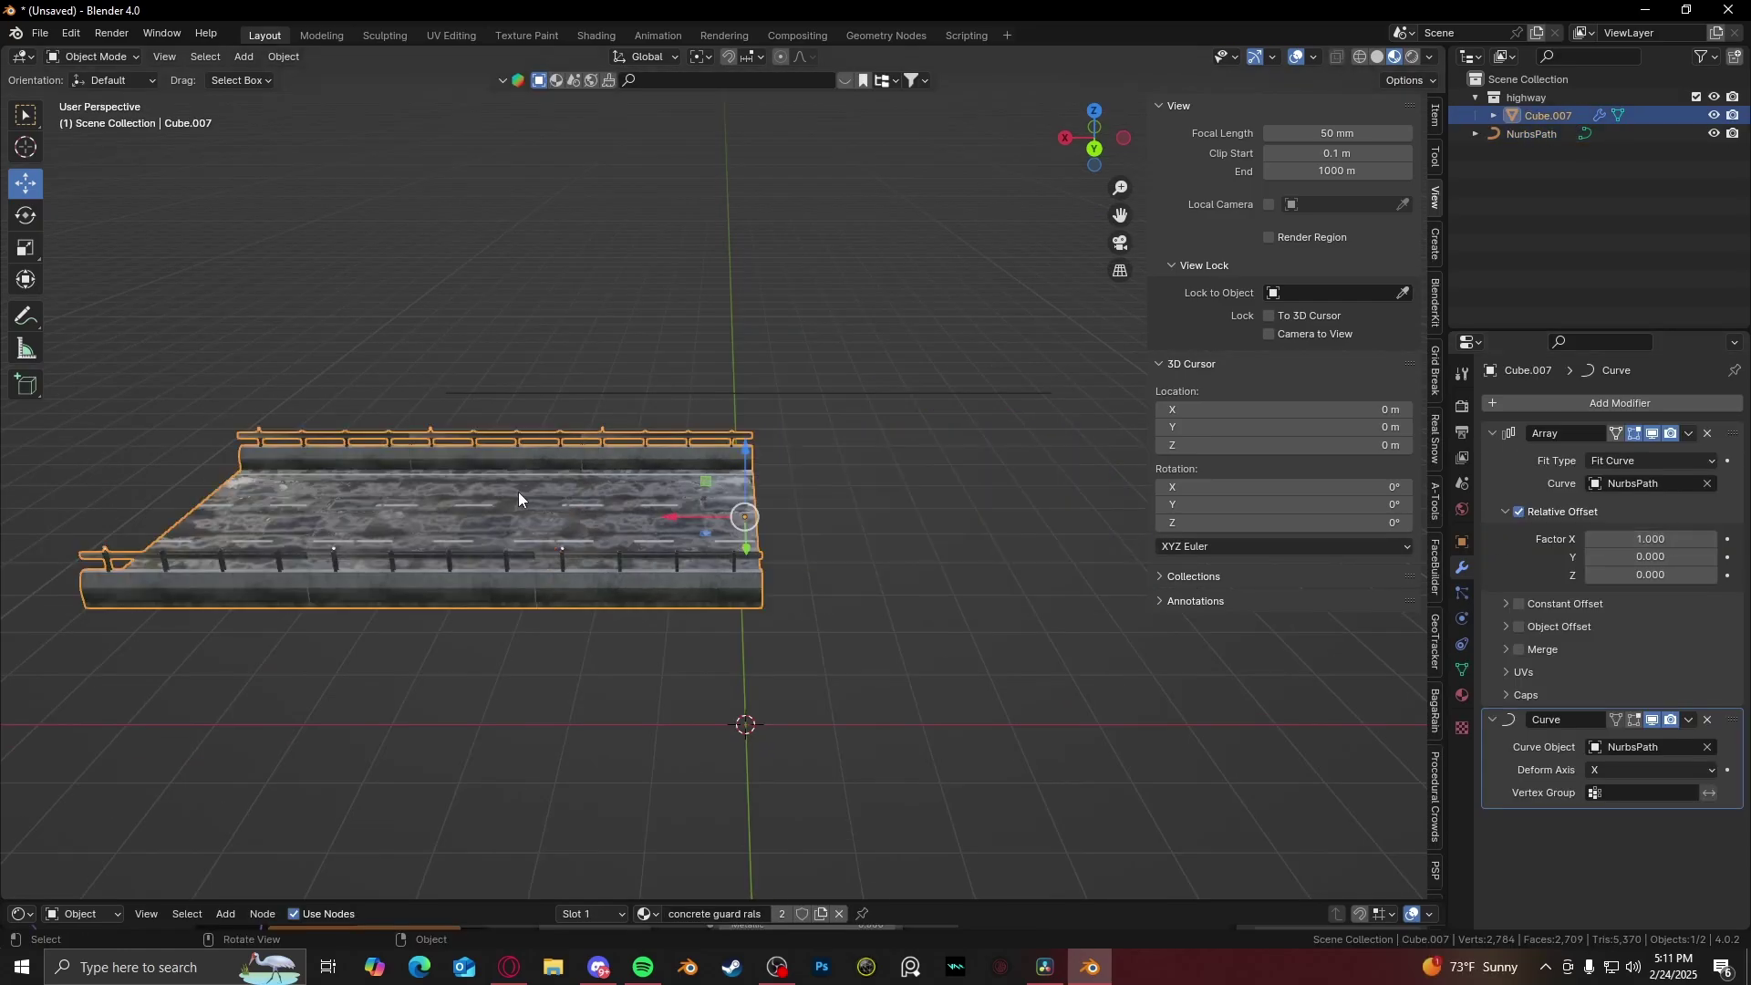
- Move the road segment's mesh about 5.07 m in negative X in Edit Mode to align it with the path's start
key(Tab)
scroll(859, 355, up, 10)
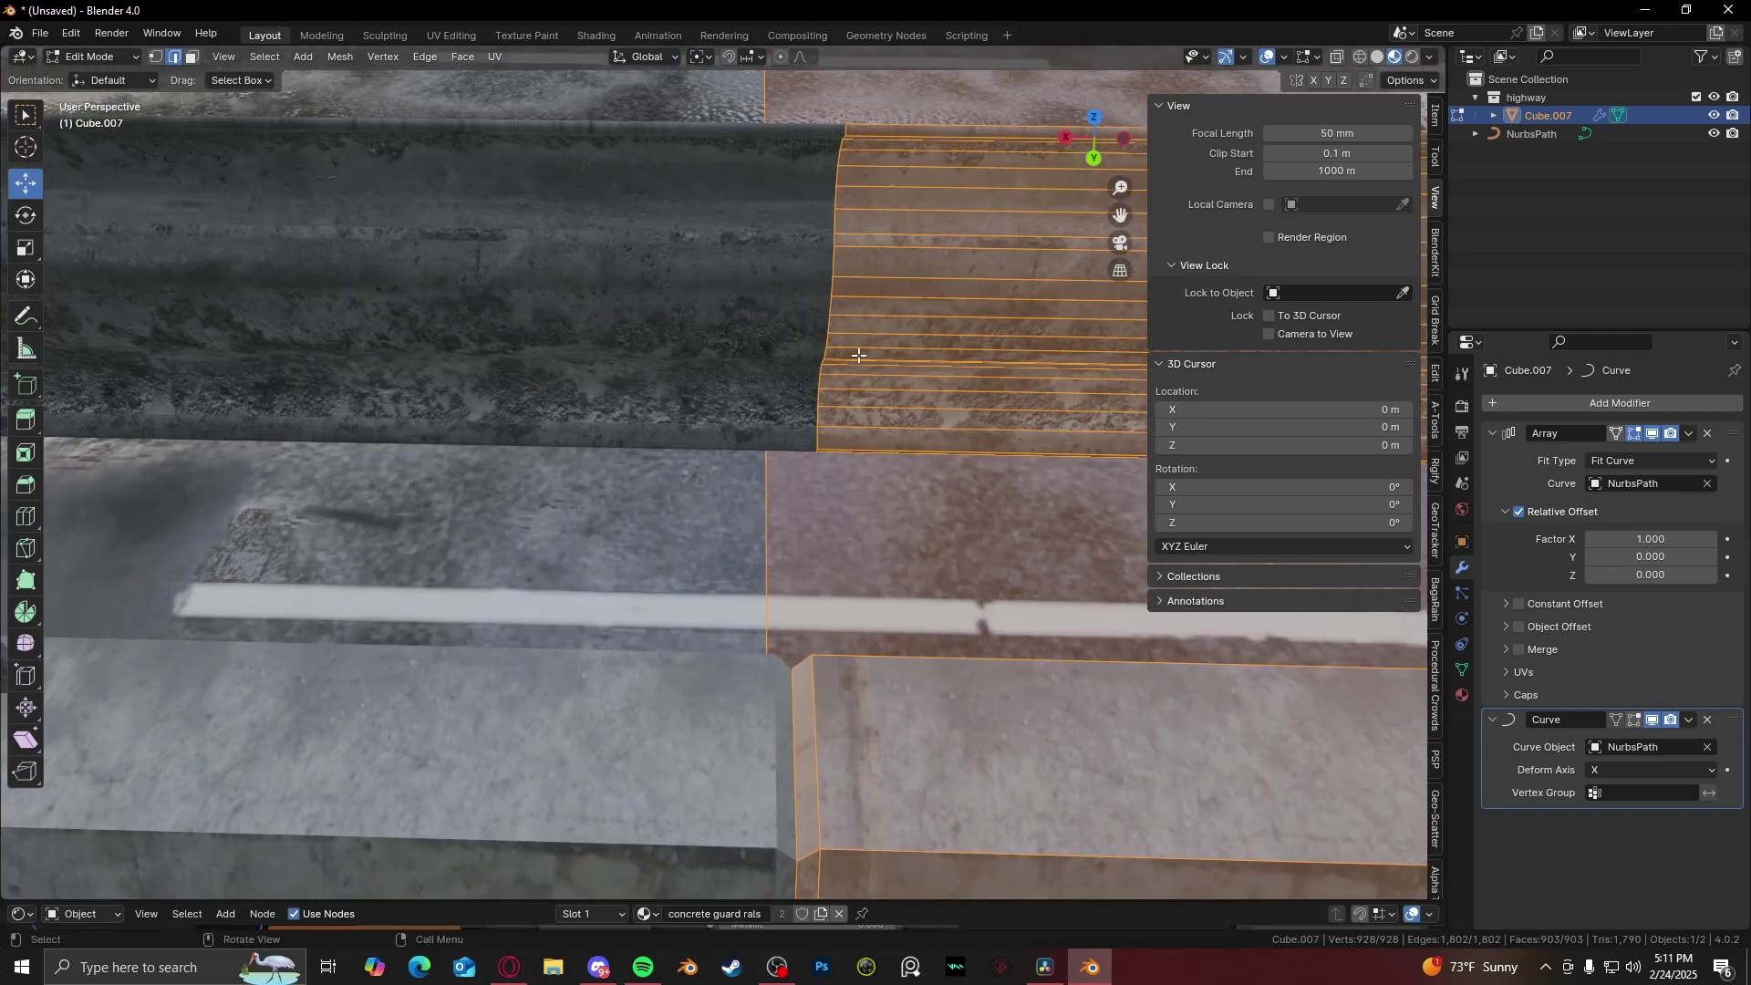
scroll(859, 355, down, 10)
key(KP_7)
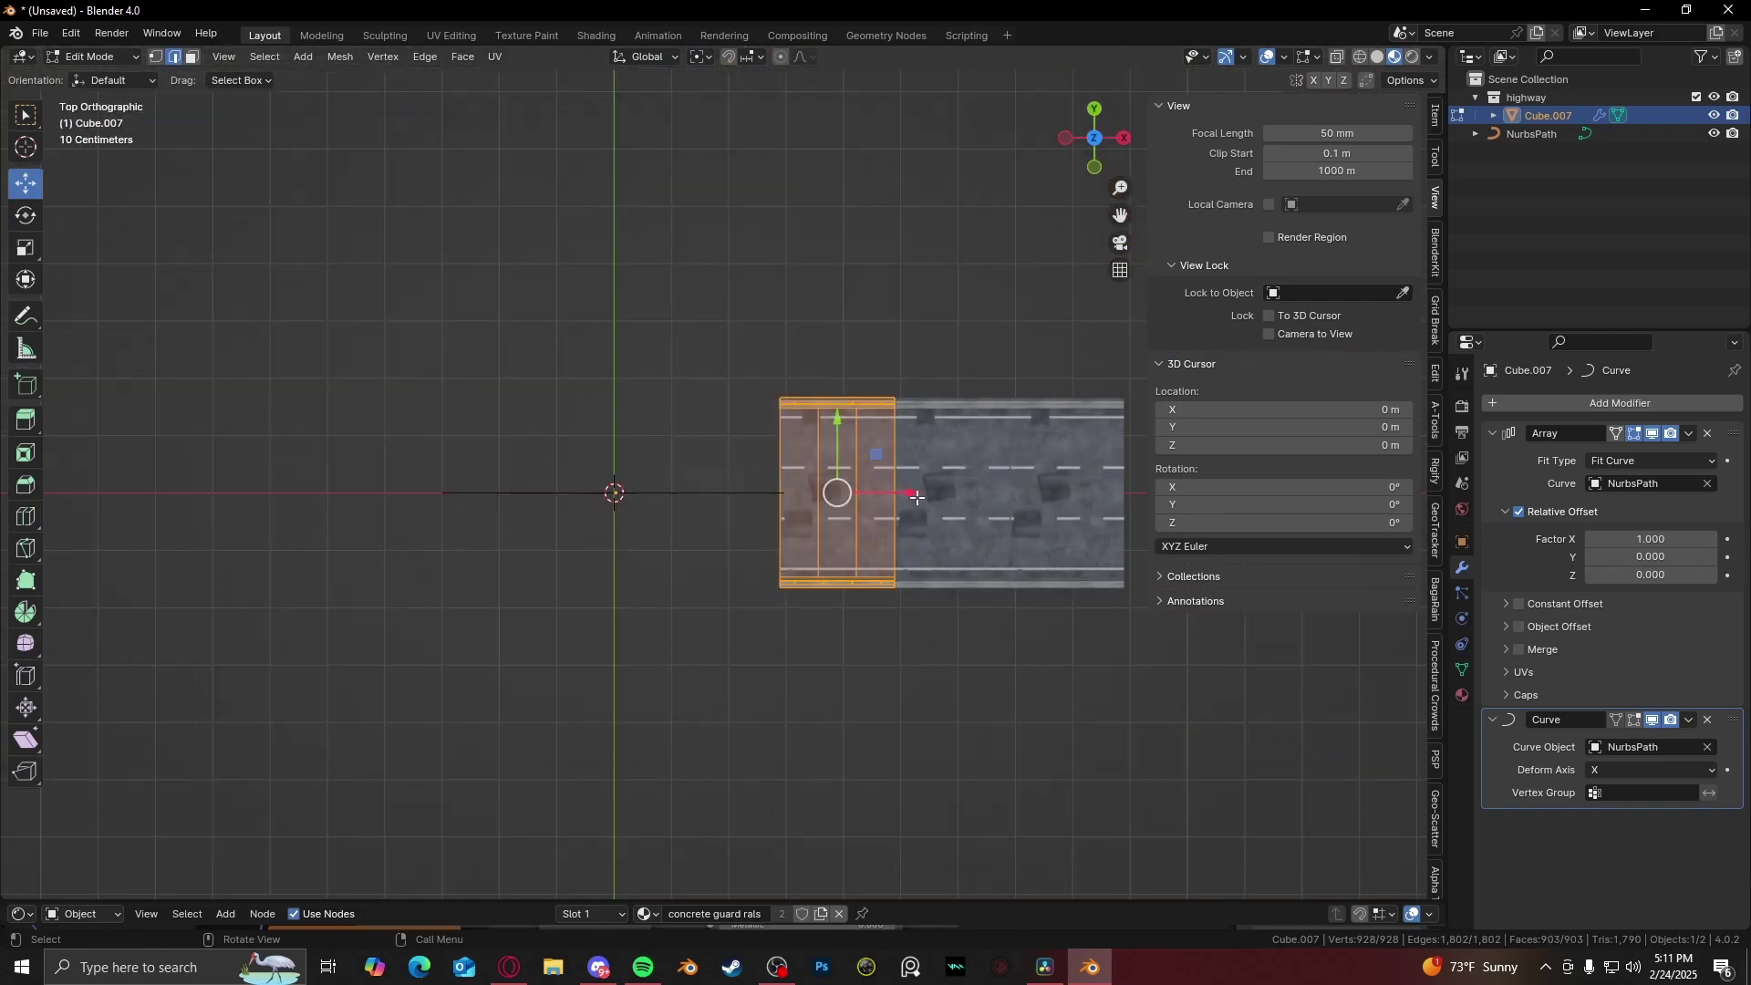
drag(917, 497, 624, 497)
scroll(880, 456, up, 4)
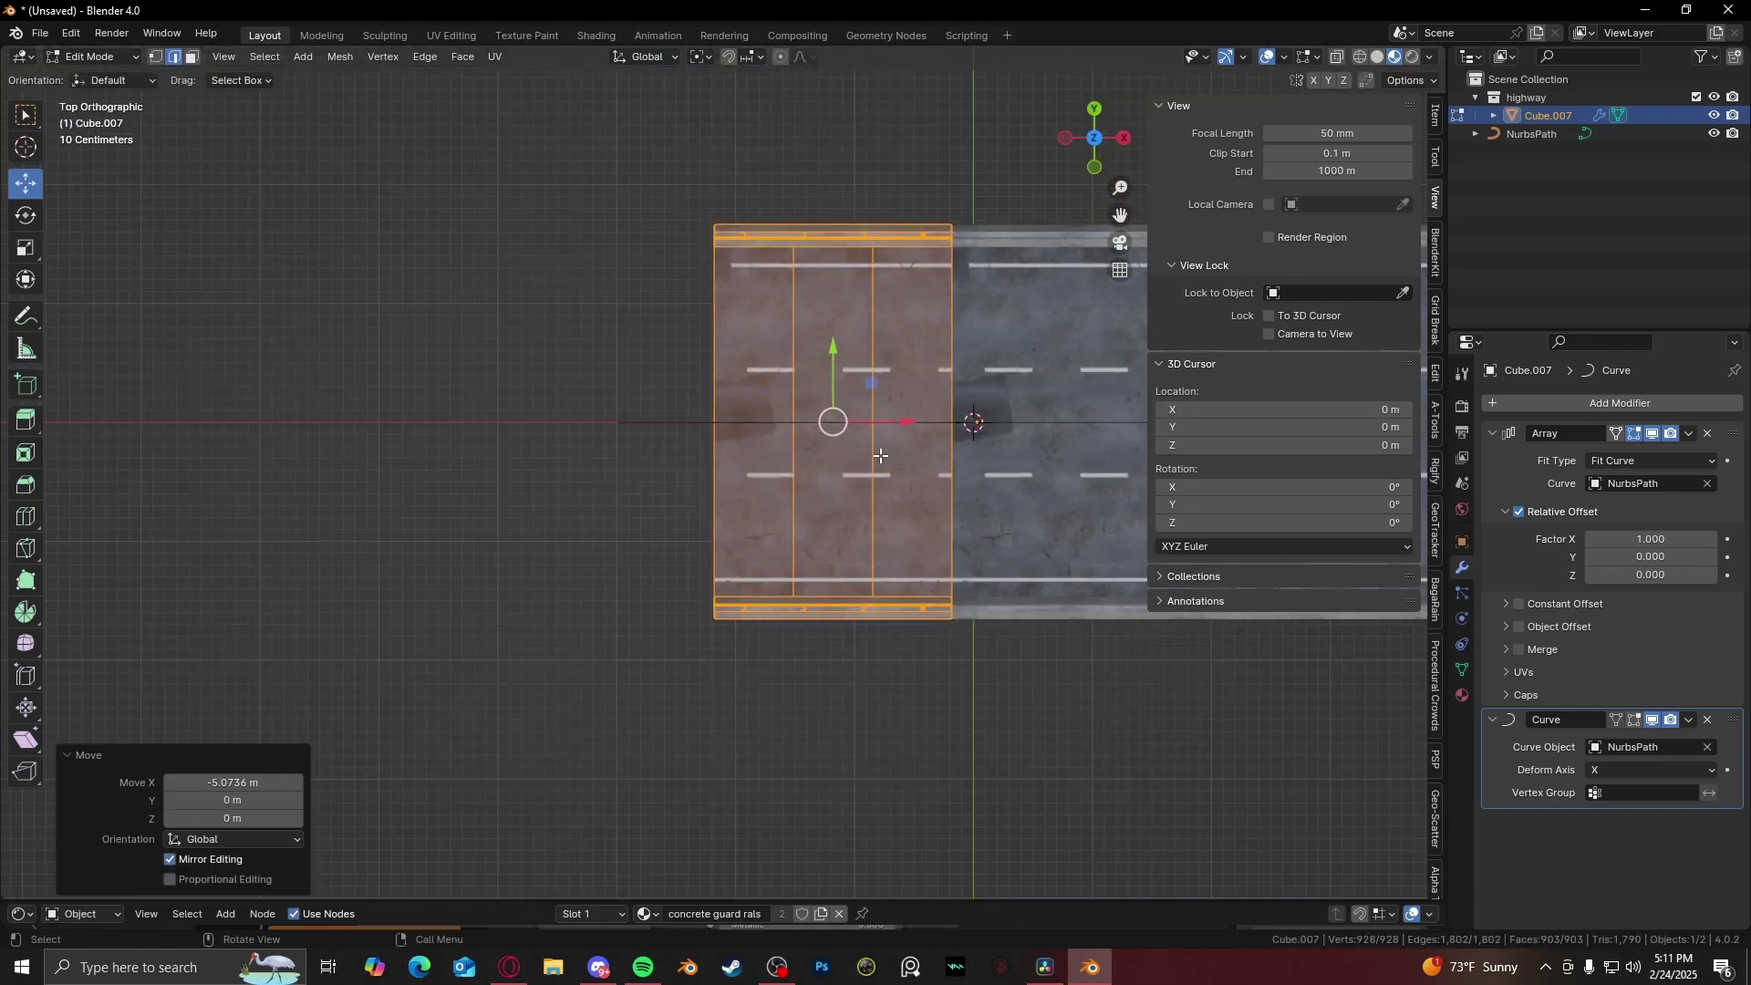
key(Tab)
scroll(908, 468, down, 3)
- Extrude two new points from the path's positive-X end and move the last one about 22.5 m in negative Y
click(888, 451)
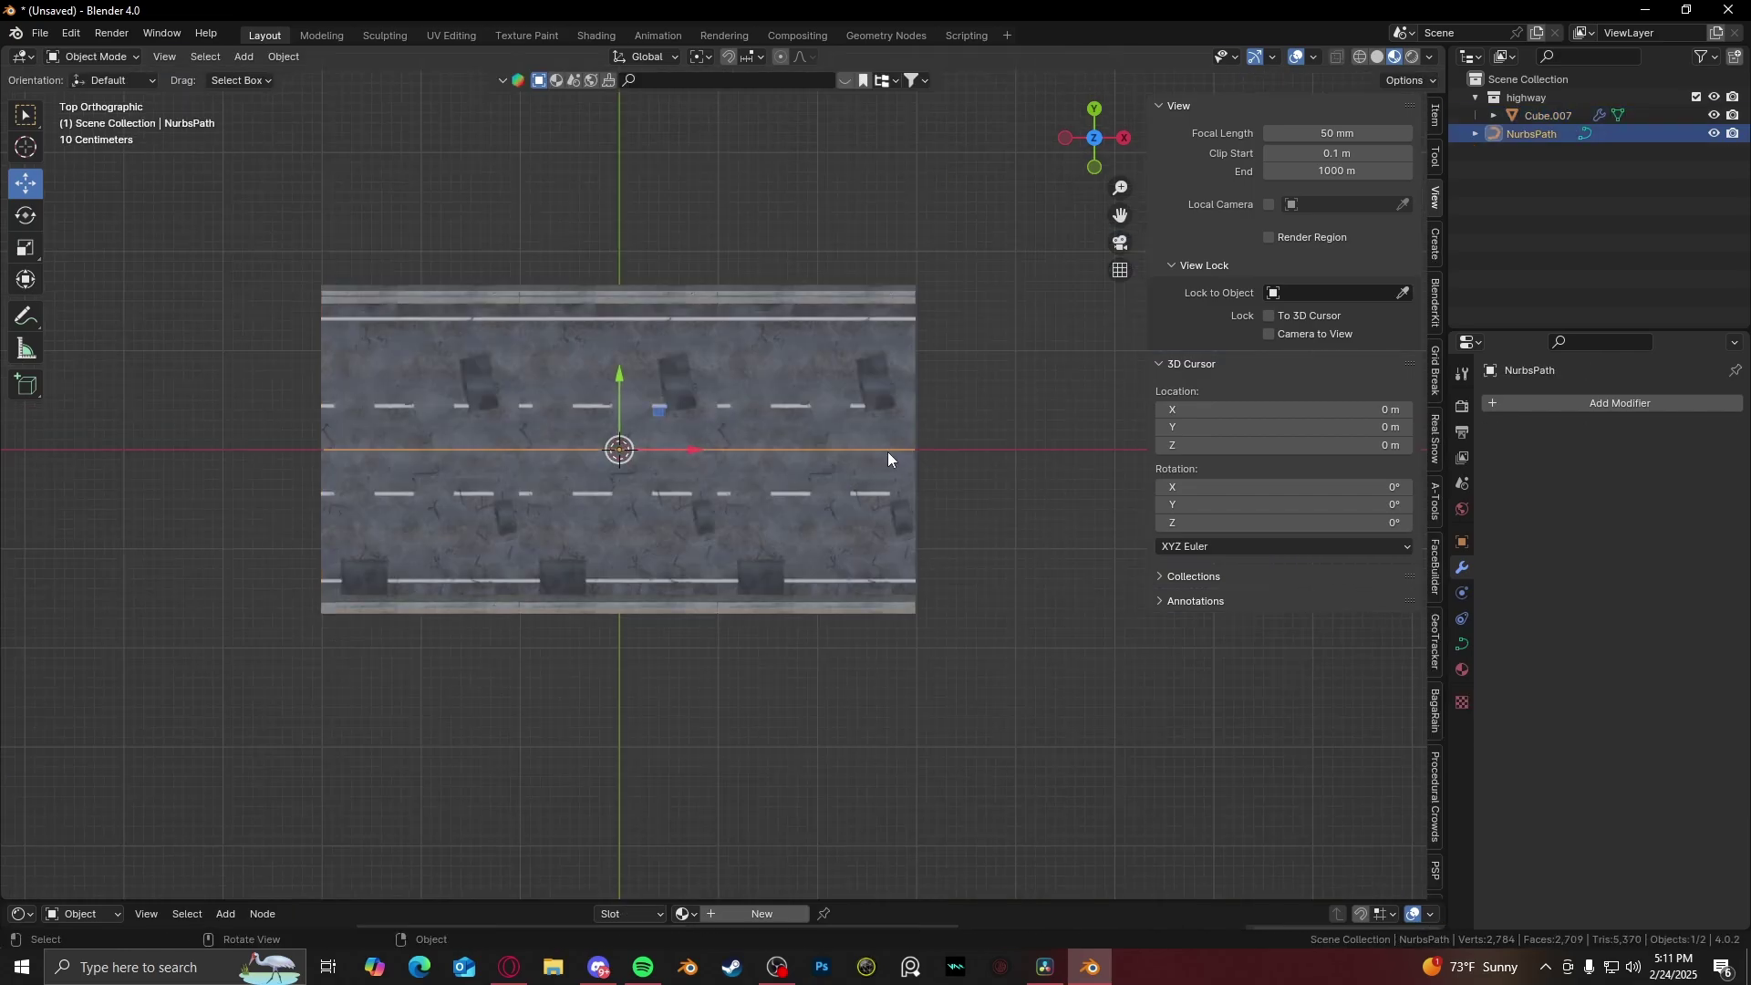
middle_drag(888, 451, 695, 395)
scroll(578, 399, down, 5)
scroll(695, 395, up, 3)
key(Tab)
click(711, 419)
middle_drag(980, 437, 970, 463)
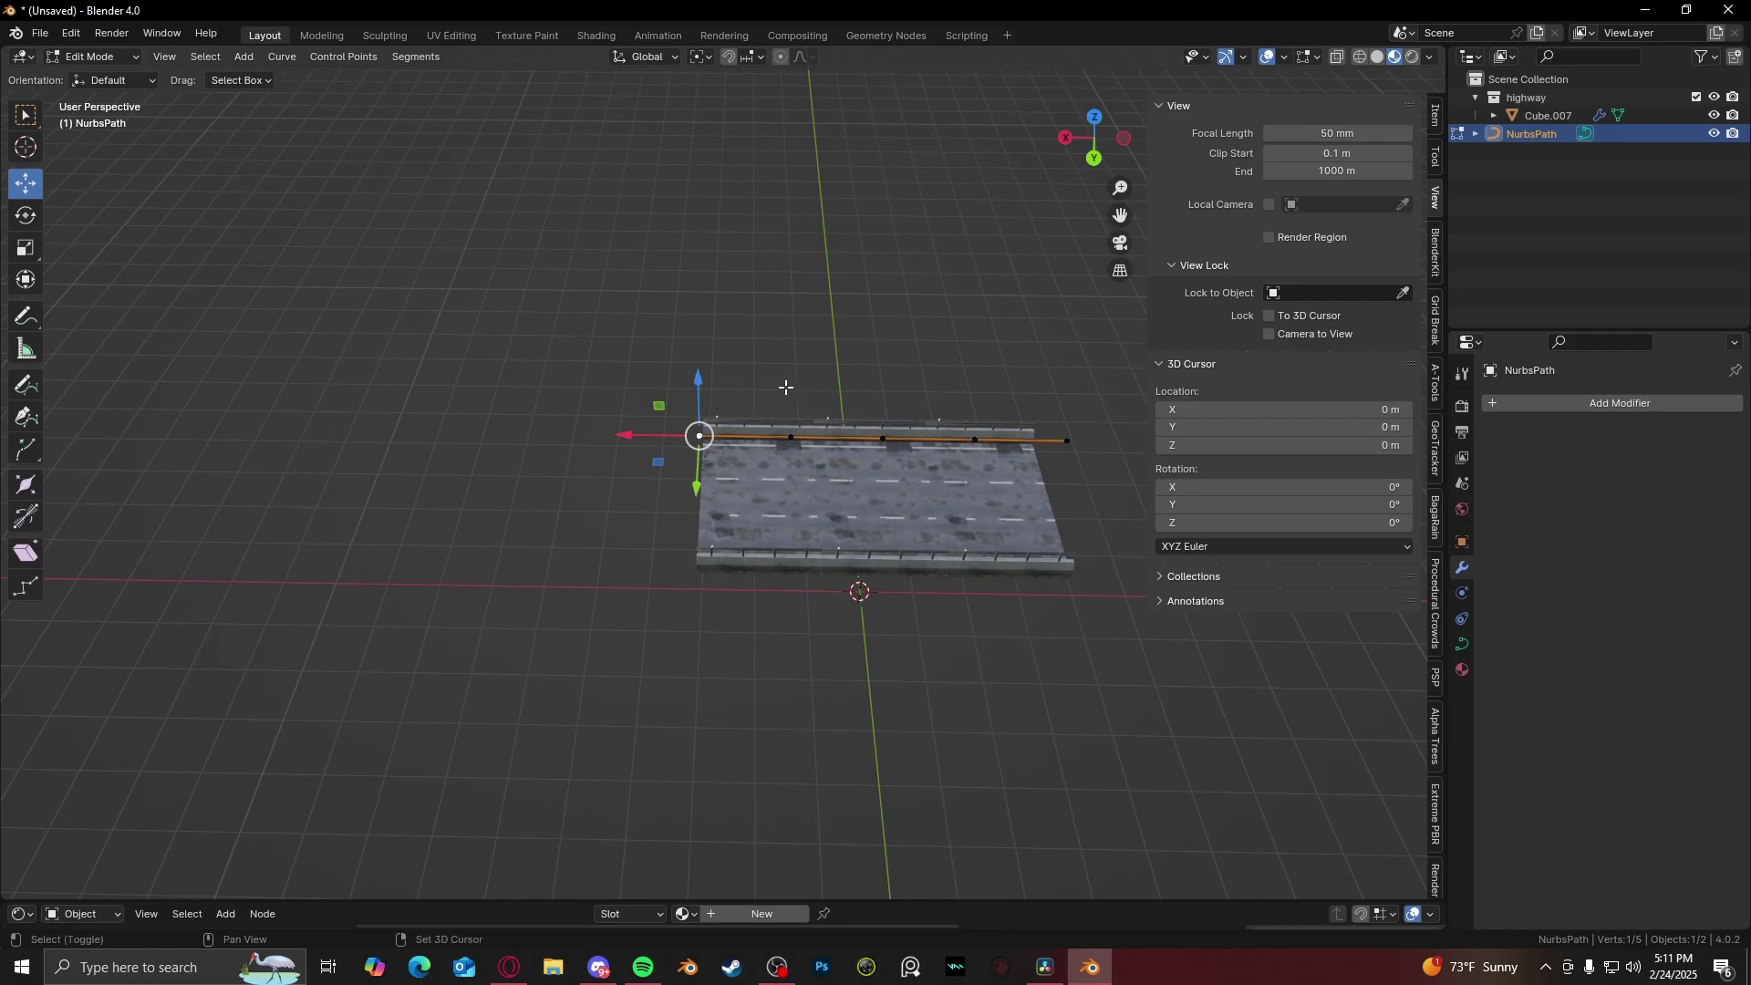
shift+middle_drag(785, 387, 791, 529)
scroll(816, 467, down, 3)
click(572, 504)
shift+middle_drag(572, 503, 693, 501)
key(e)
middle_click(629, 423)
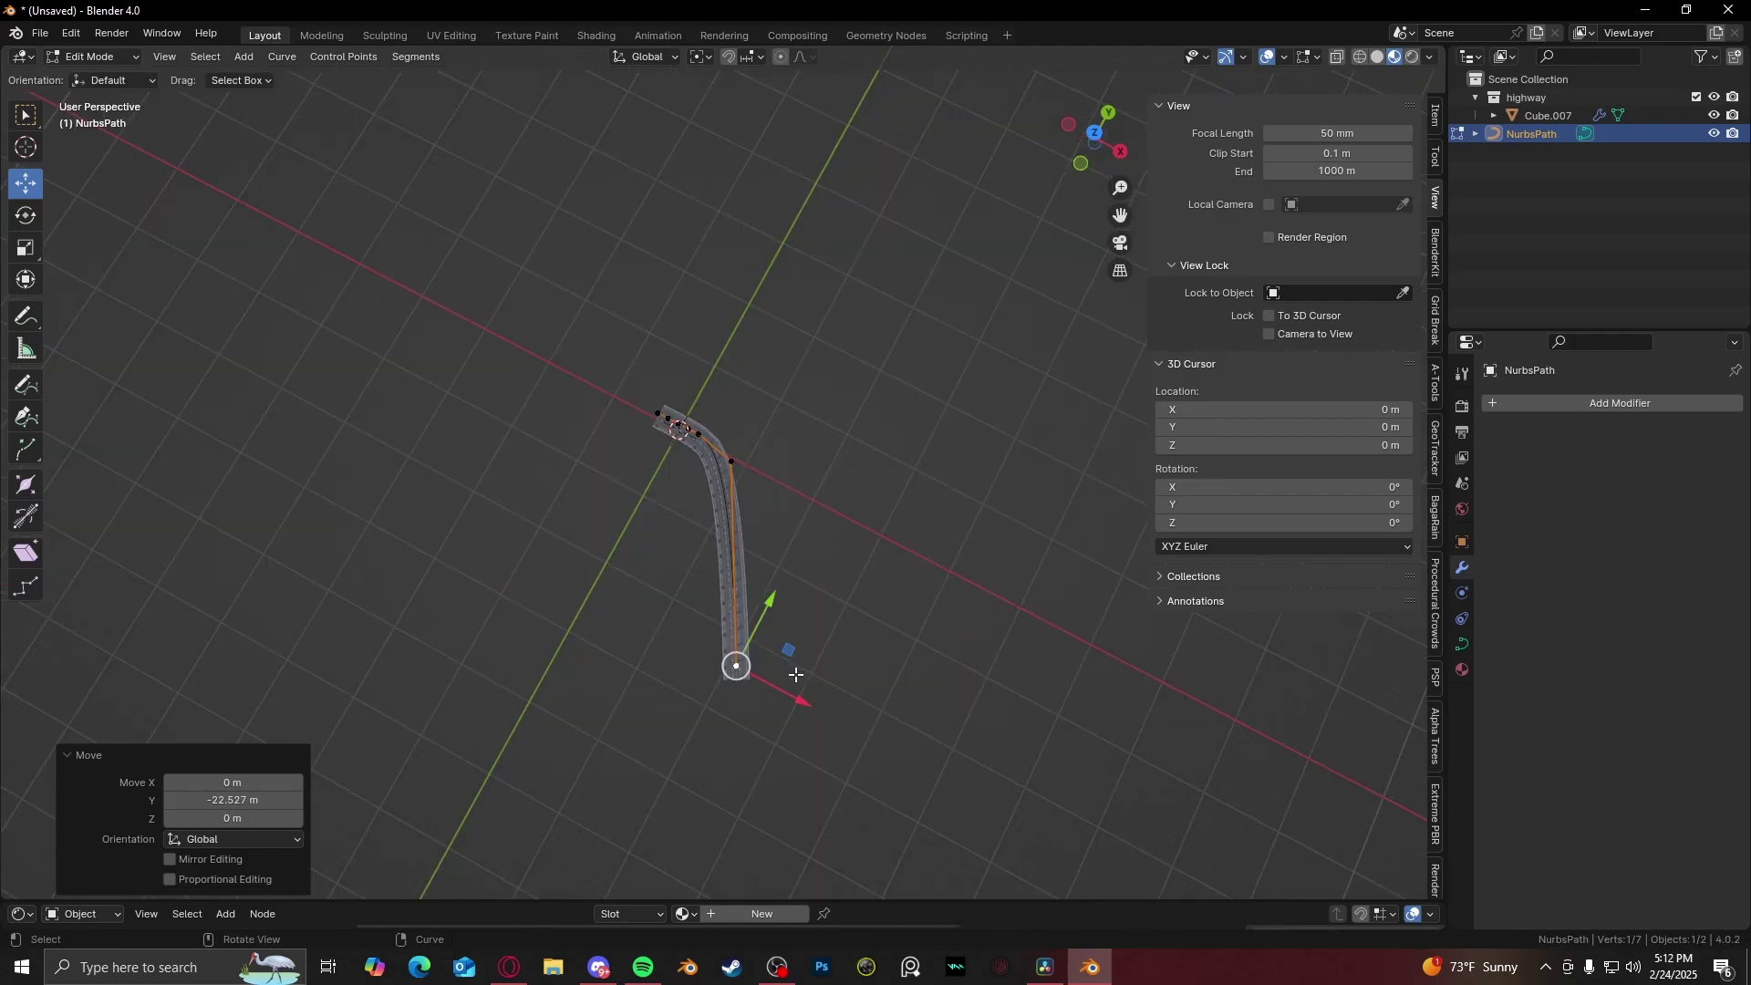
- Leave path editing and examine the curved road up close
click(501, 542)
scroll(696, 506, up, 4)
middle_drag(696, 506, 809, 414)
scroll(809, 414, up, 5)
key(Tab)
click(794, 501)
middle_drag(830, 502, 701, 480)
click(903, 474)
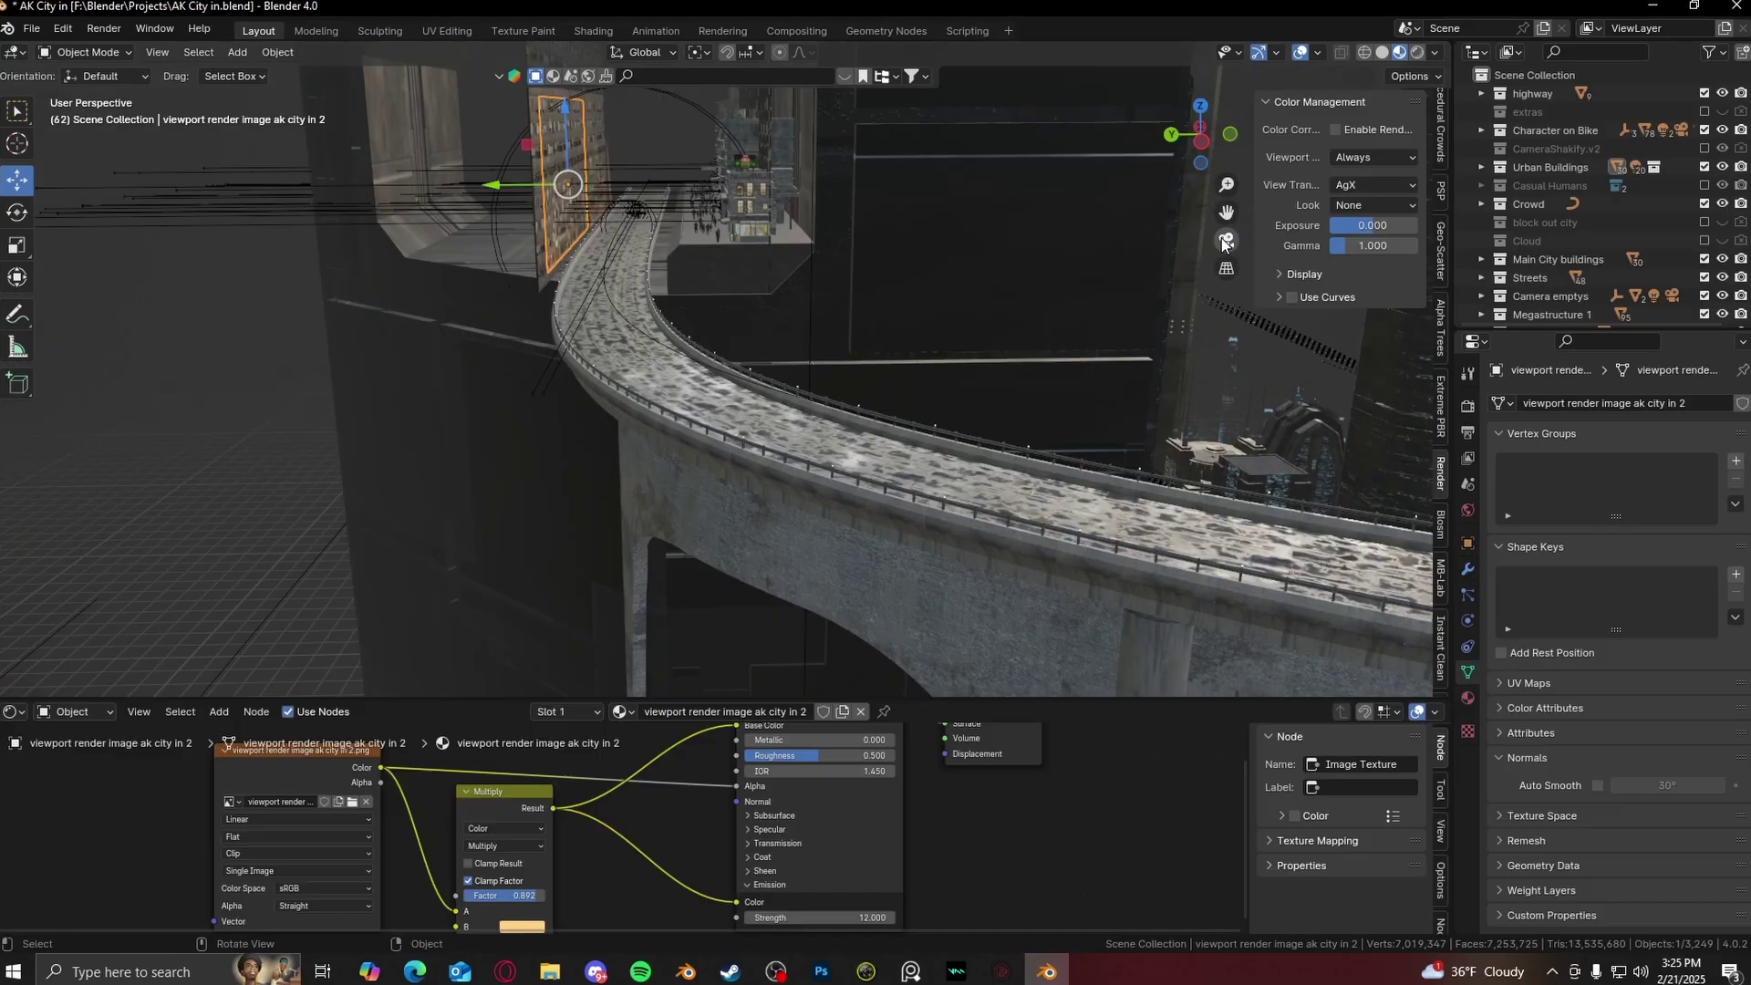
- Leave the camera view in the city scene and play the animation while looking at the bike on the highway
click(1227, 240)
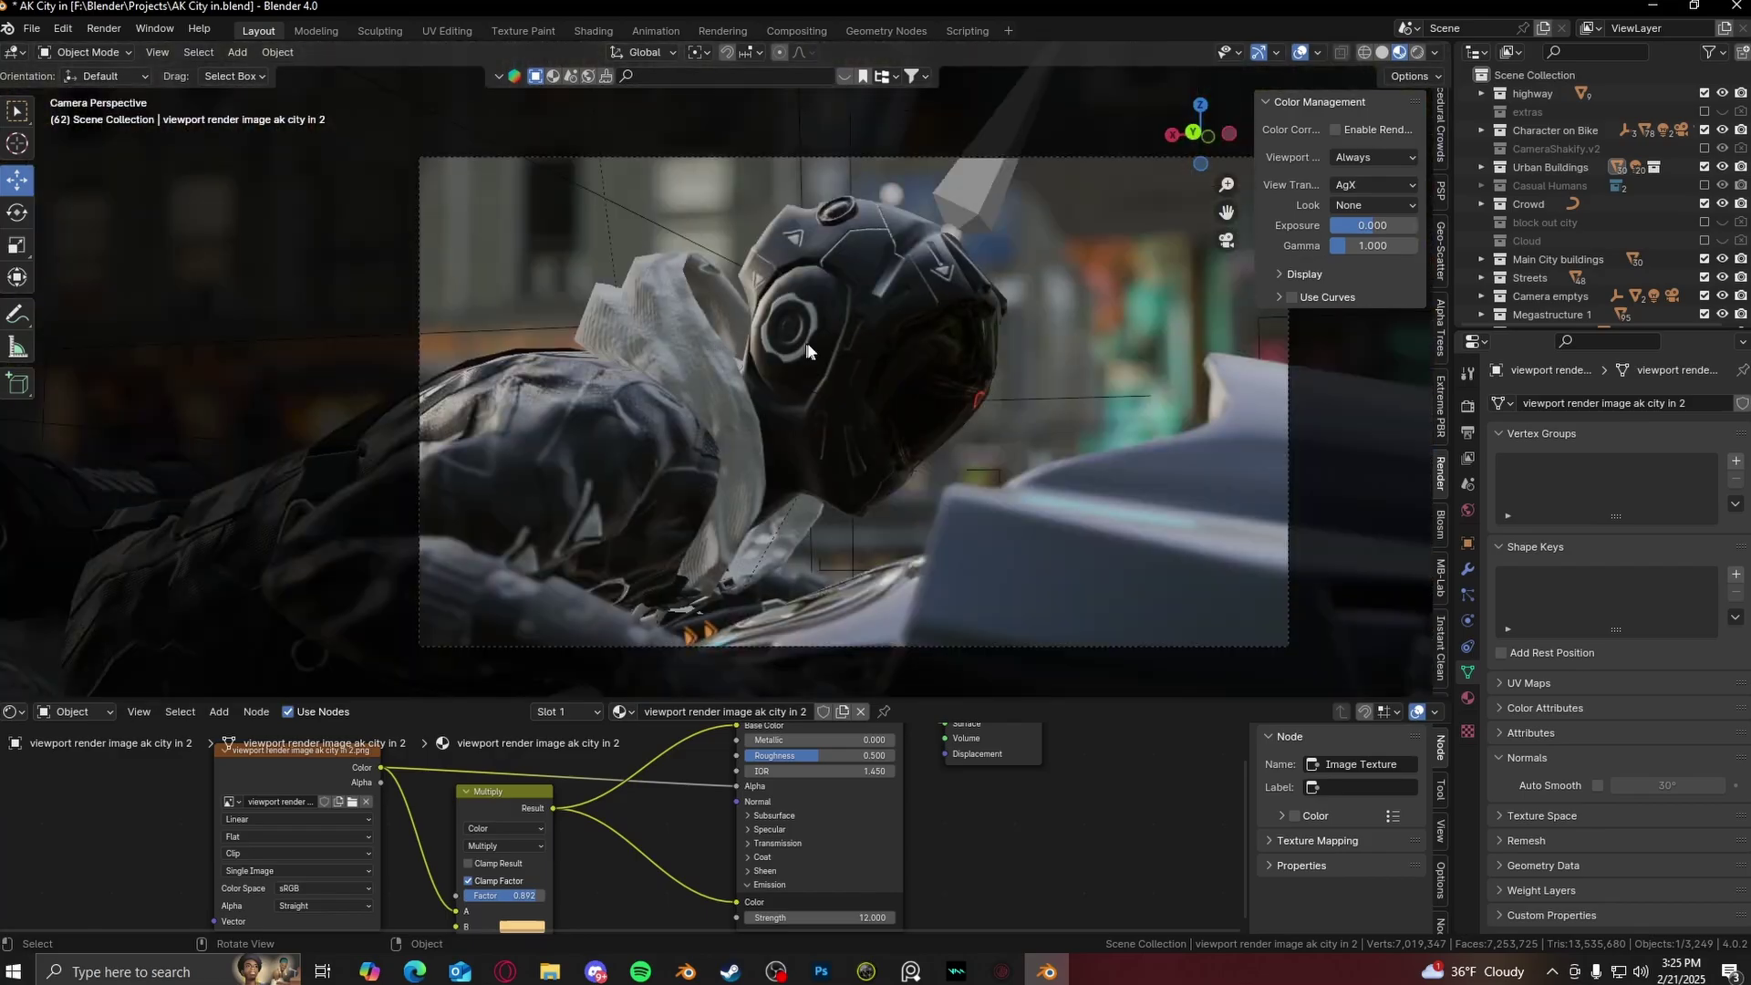
middle_drag(1222, 243, 923, 321)
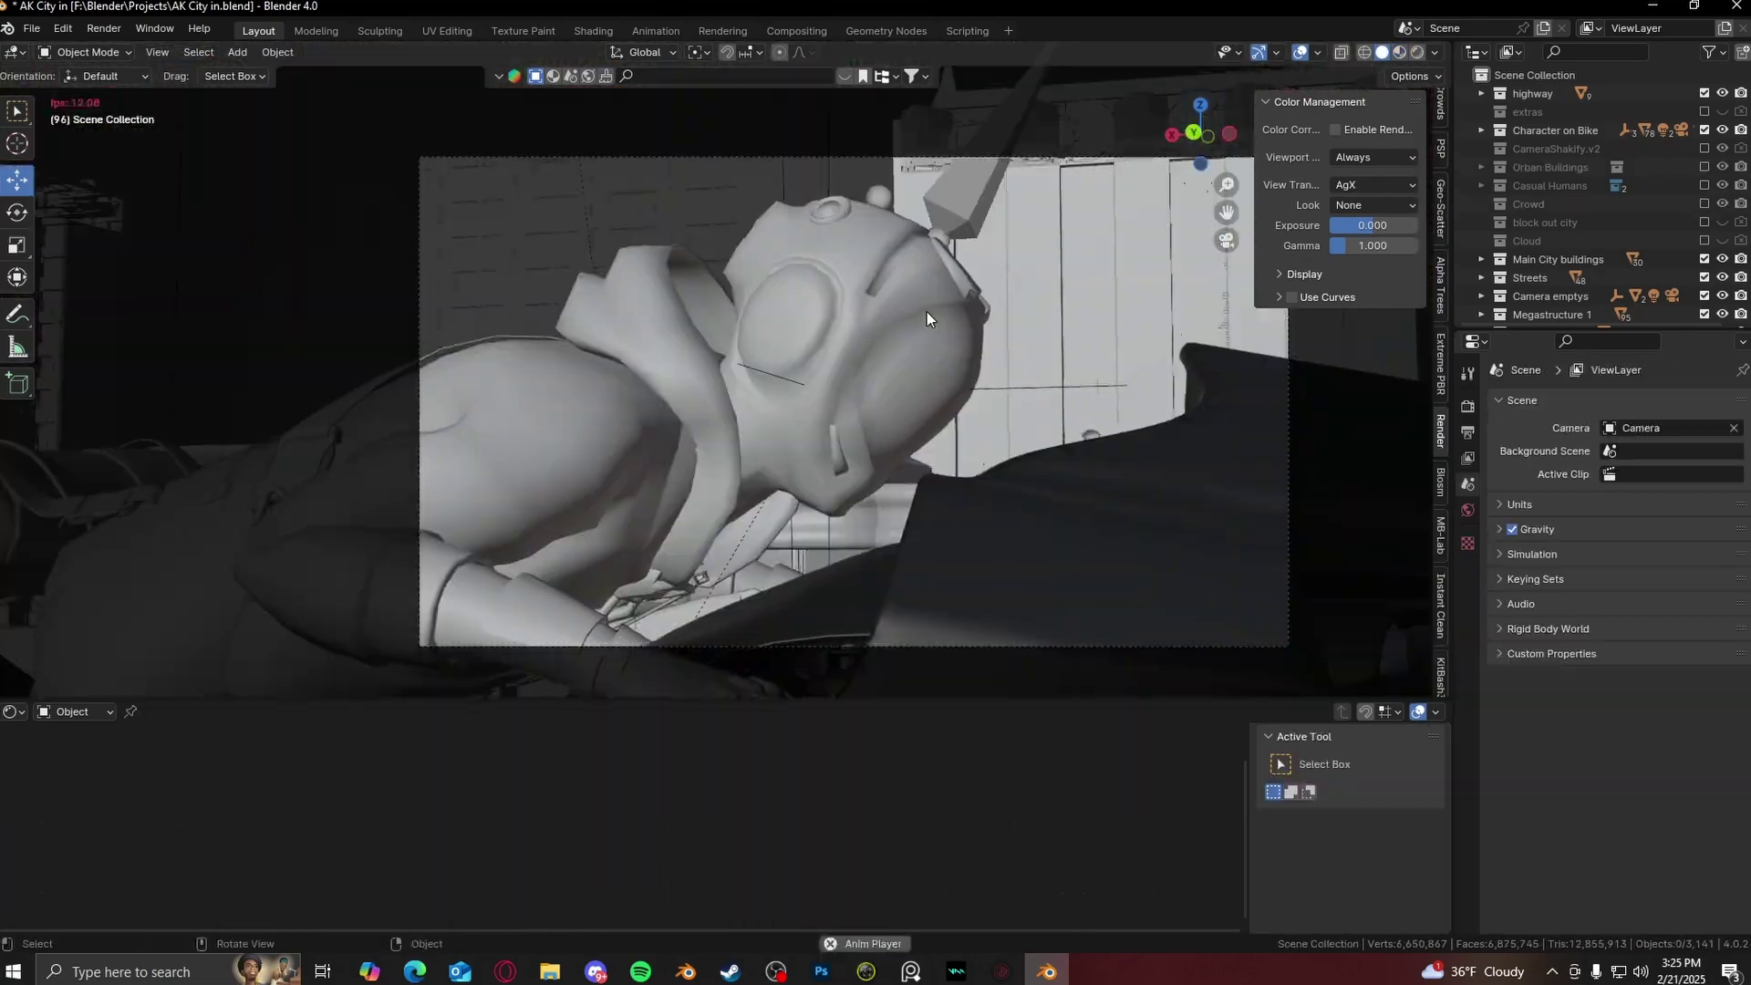
key(space)
middle_drag(926, 312, 674, 360)
scroll(801, 342, down, 3)
middle_drag(774, 365, 671, 315)
- Select the sphere empty around the bike and the camera beside it to show the rig on the highway
click(697, 278)
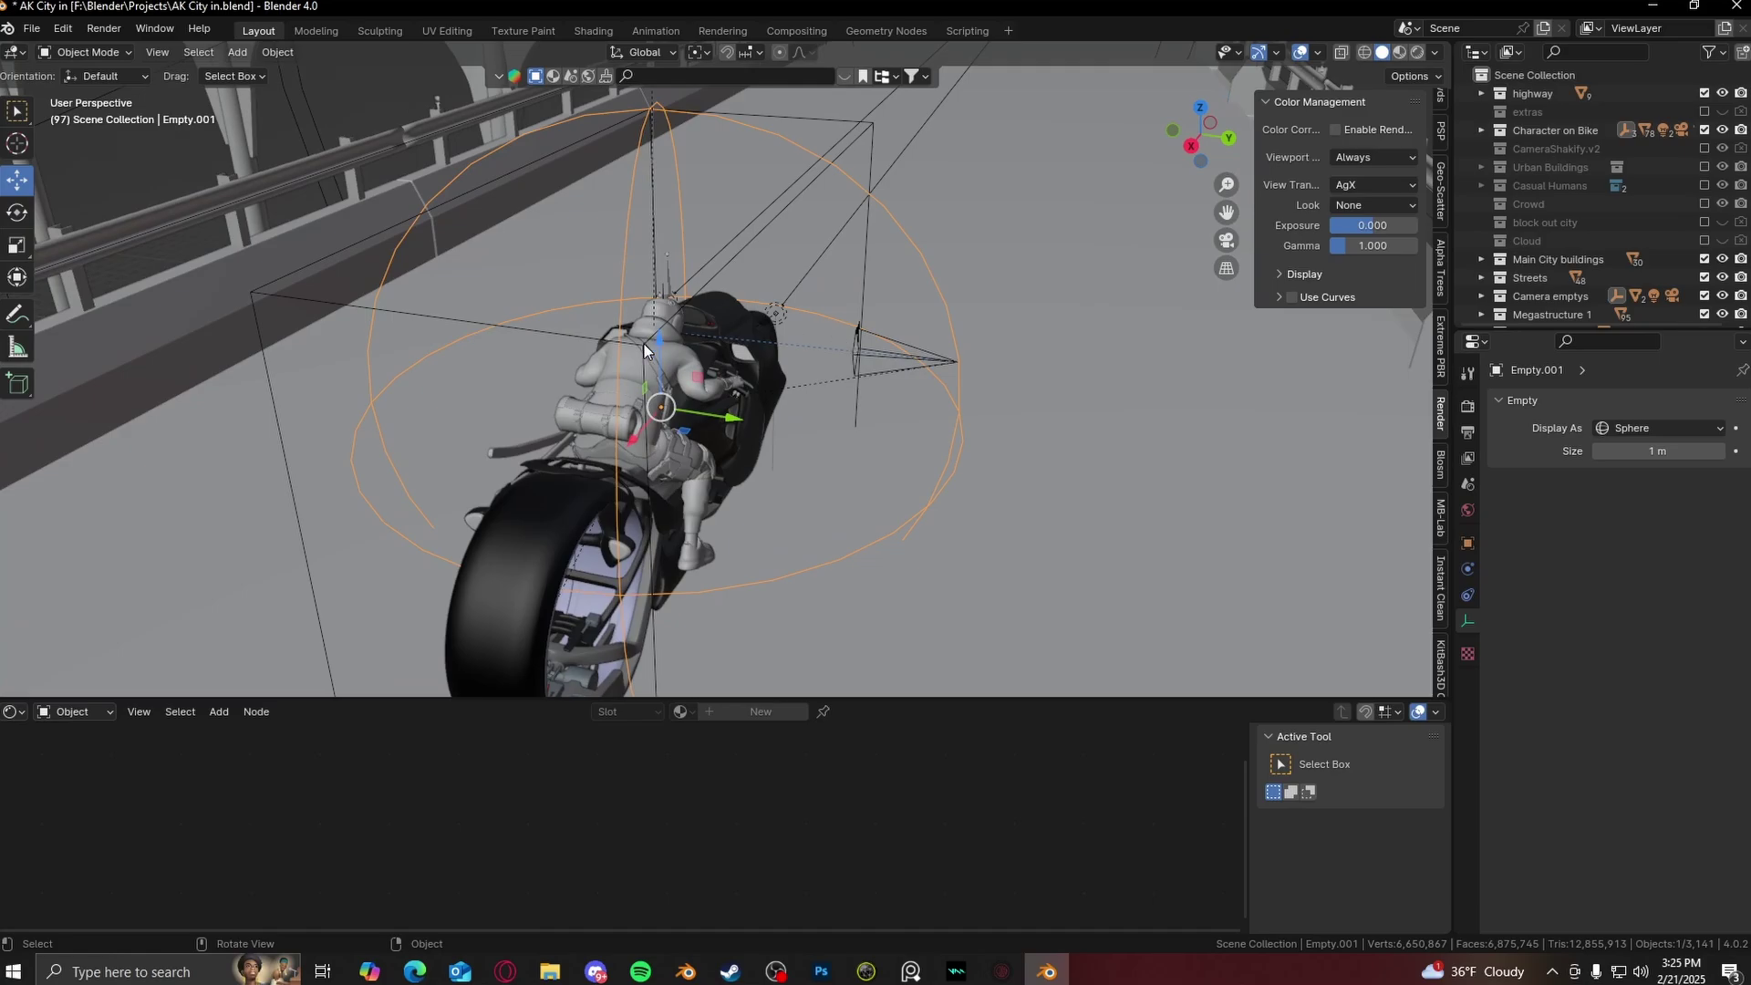
click(914, 354)
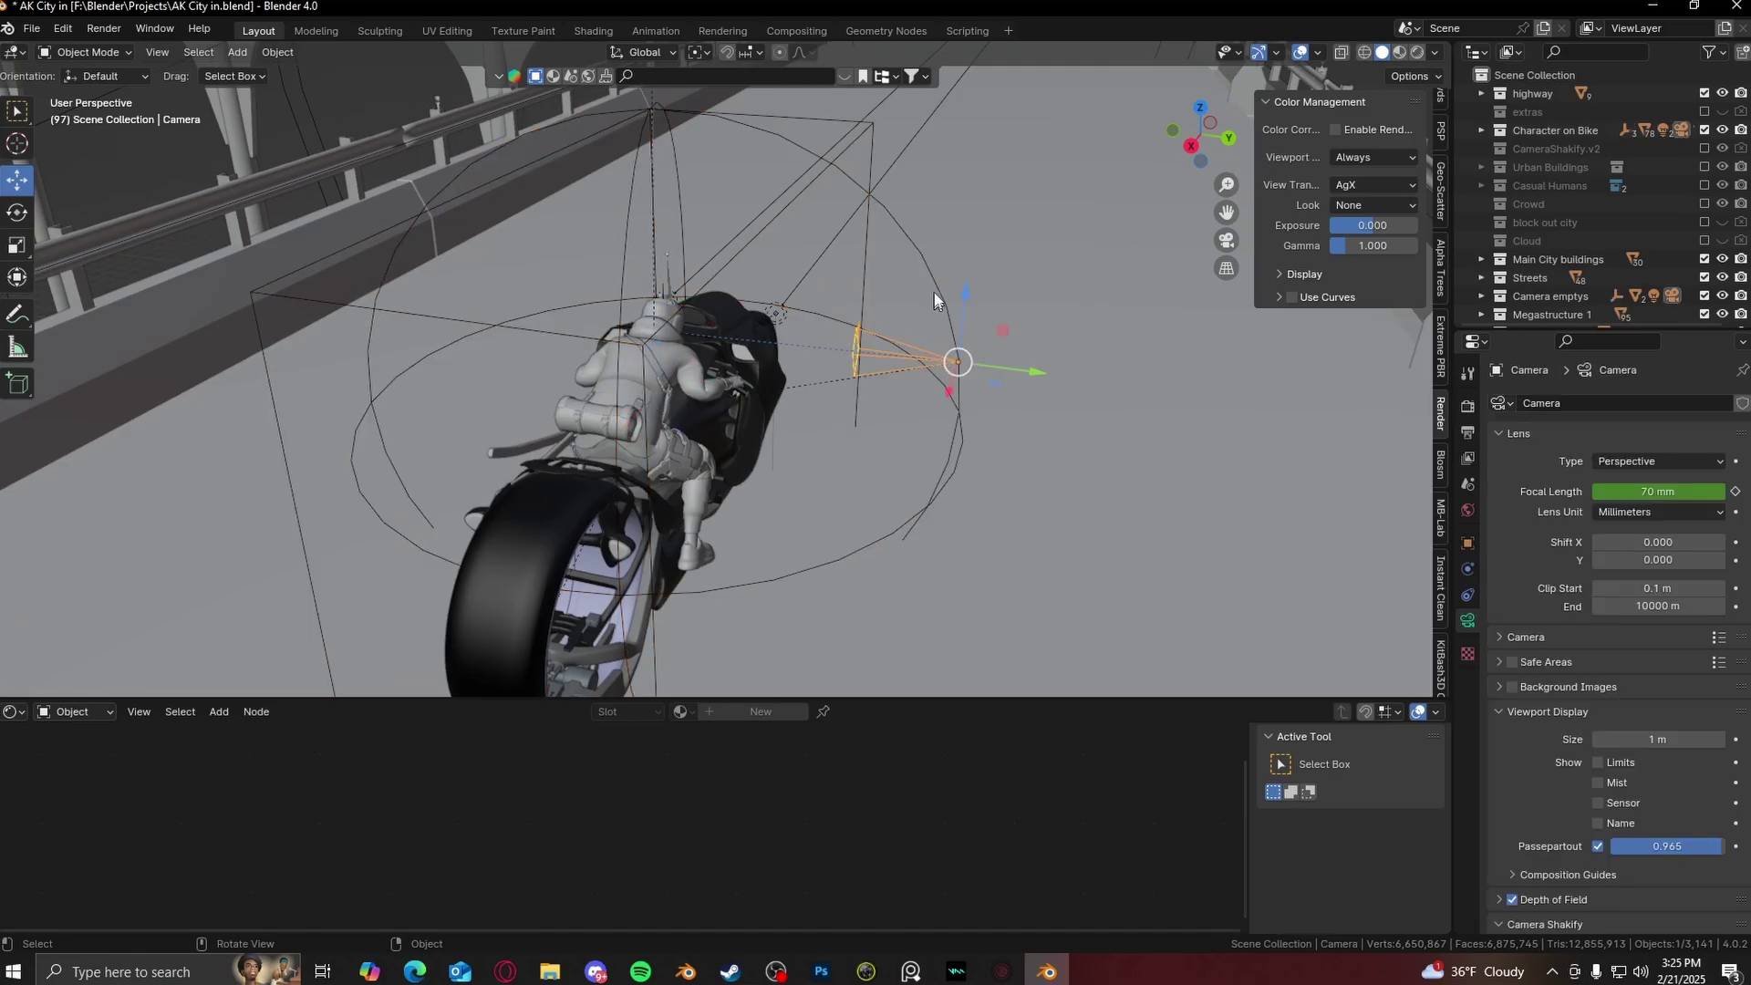
middle_drag(744, 223, 693, 365)
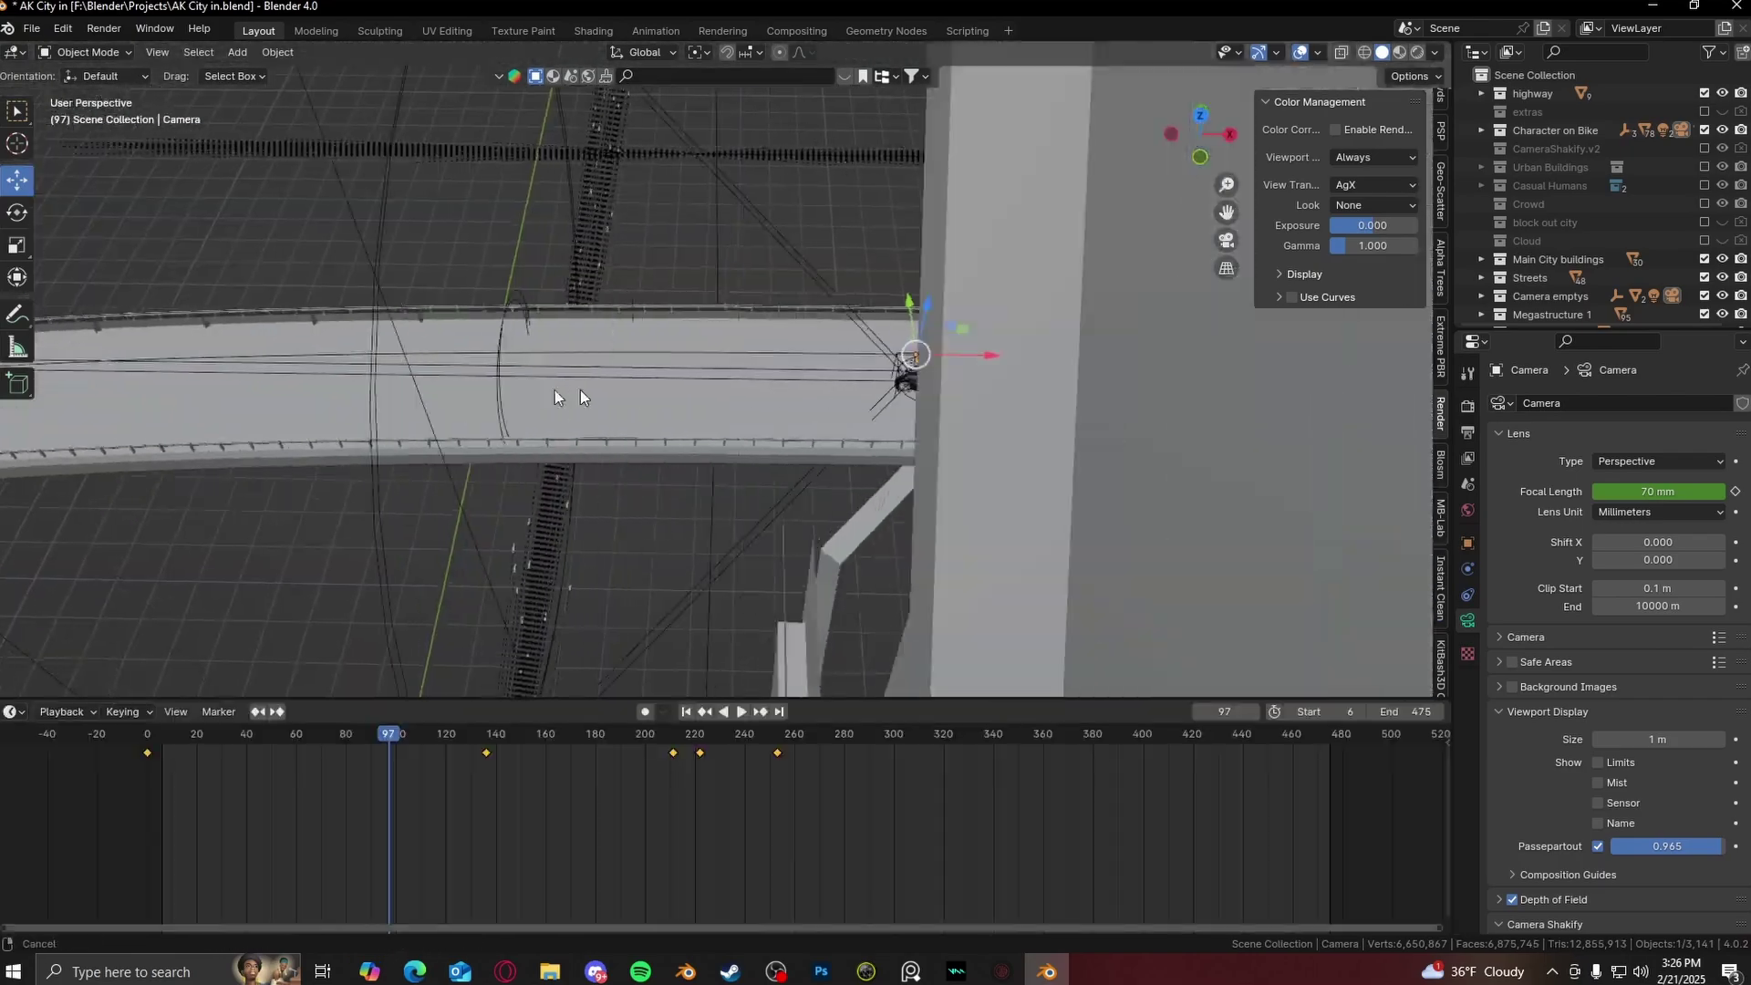
middle_drag(580, 390, 815, 383)
- Select the bike's sphere empty and examine its keyframes and its place on the highway
click(806, 354)
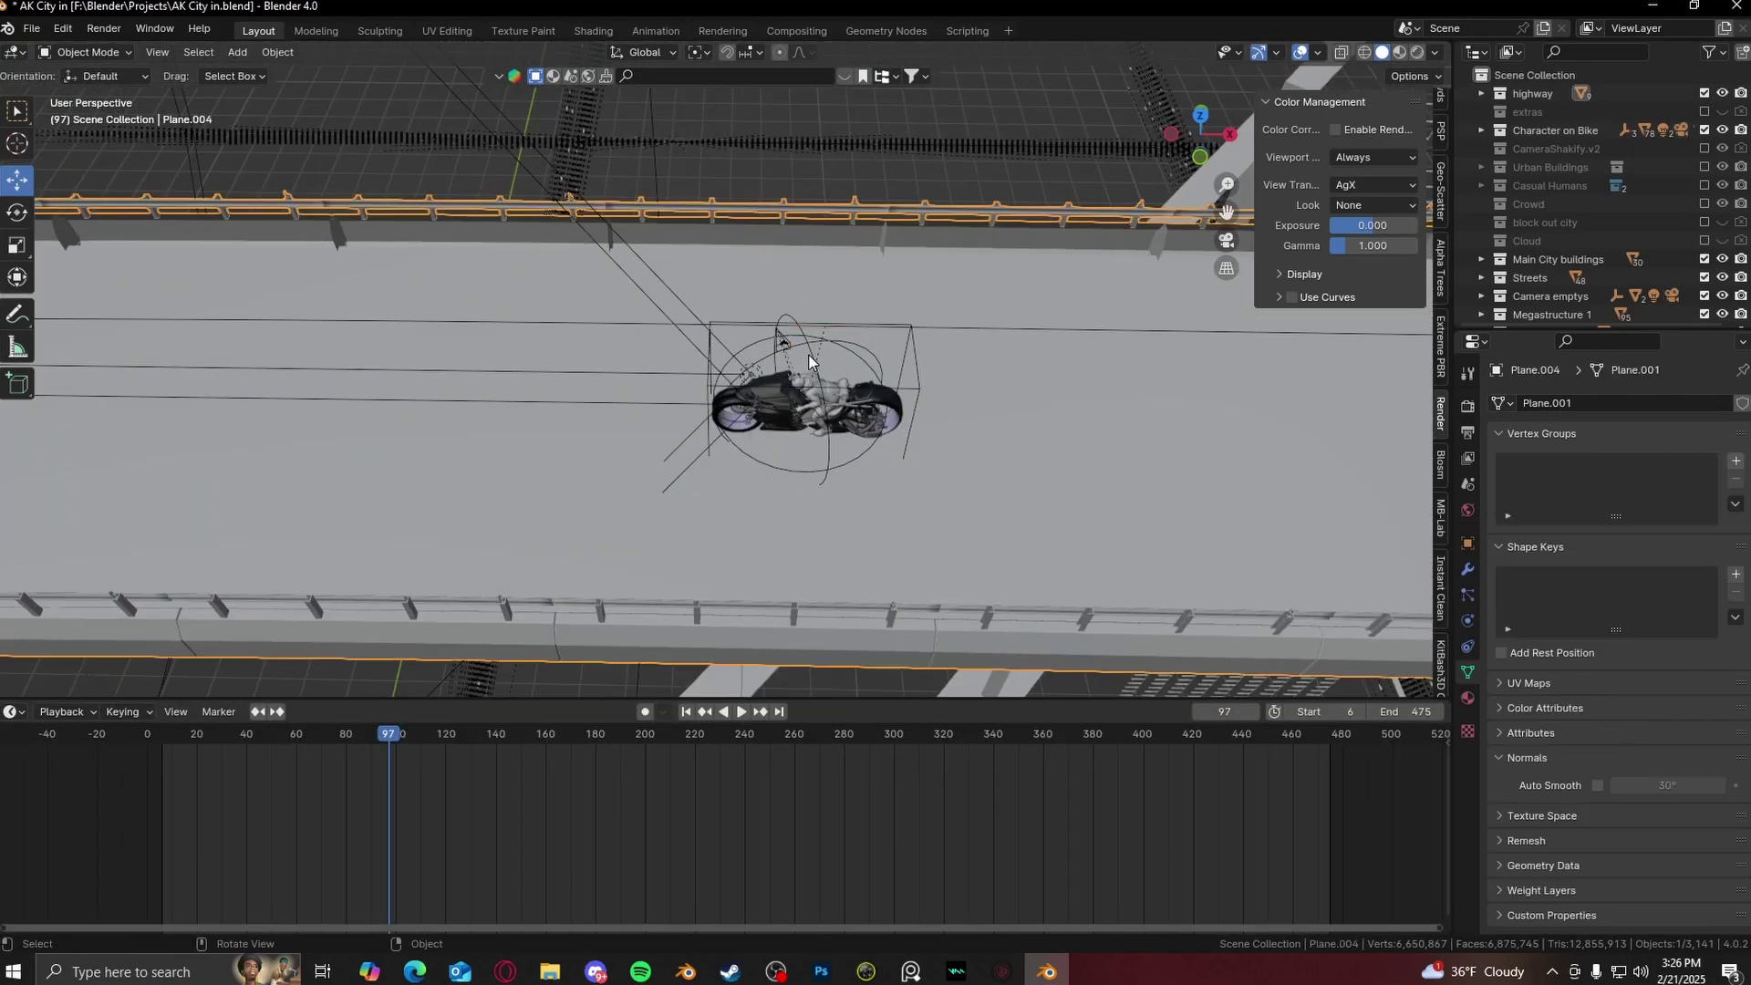
click(808, 352)
scroll(636, 397, down, 5)
shift+middle_drag(636, 396, 1111, 456)
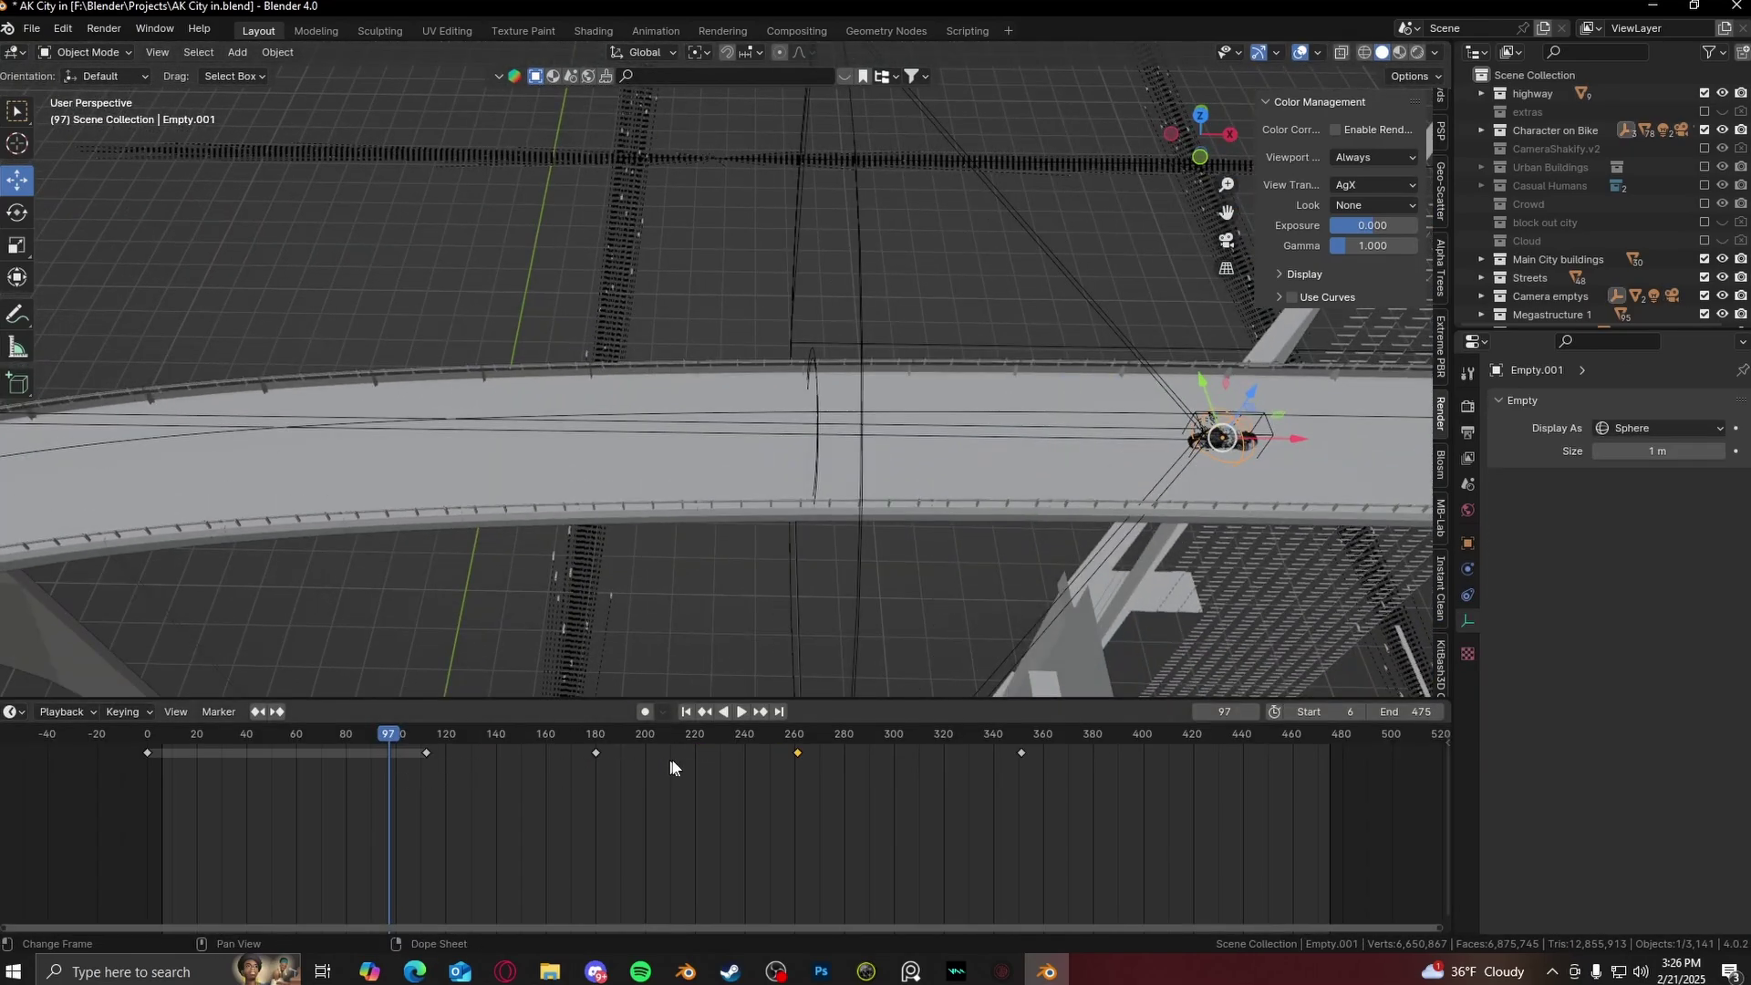
middle_drag(908, 580, 870, 689)
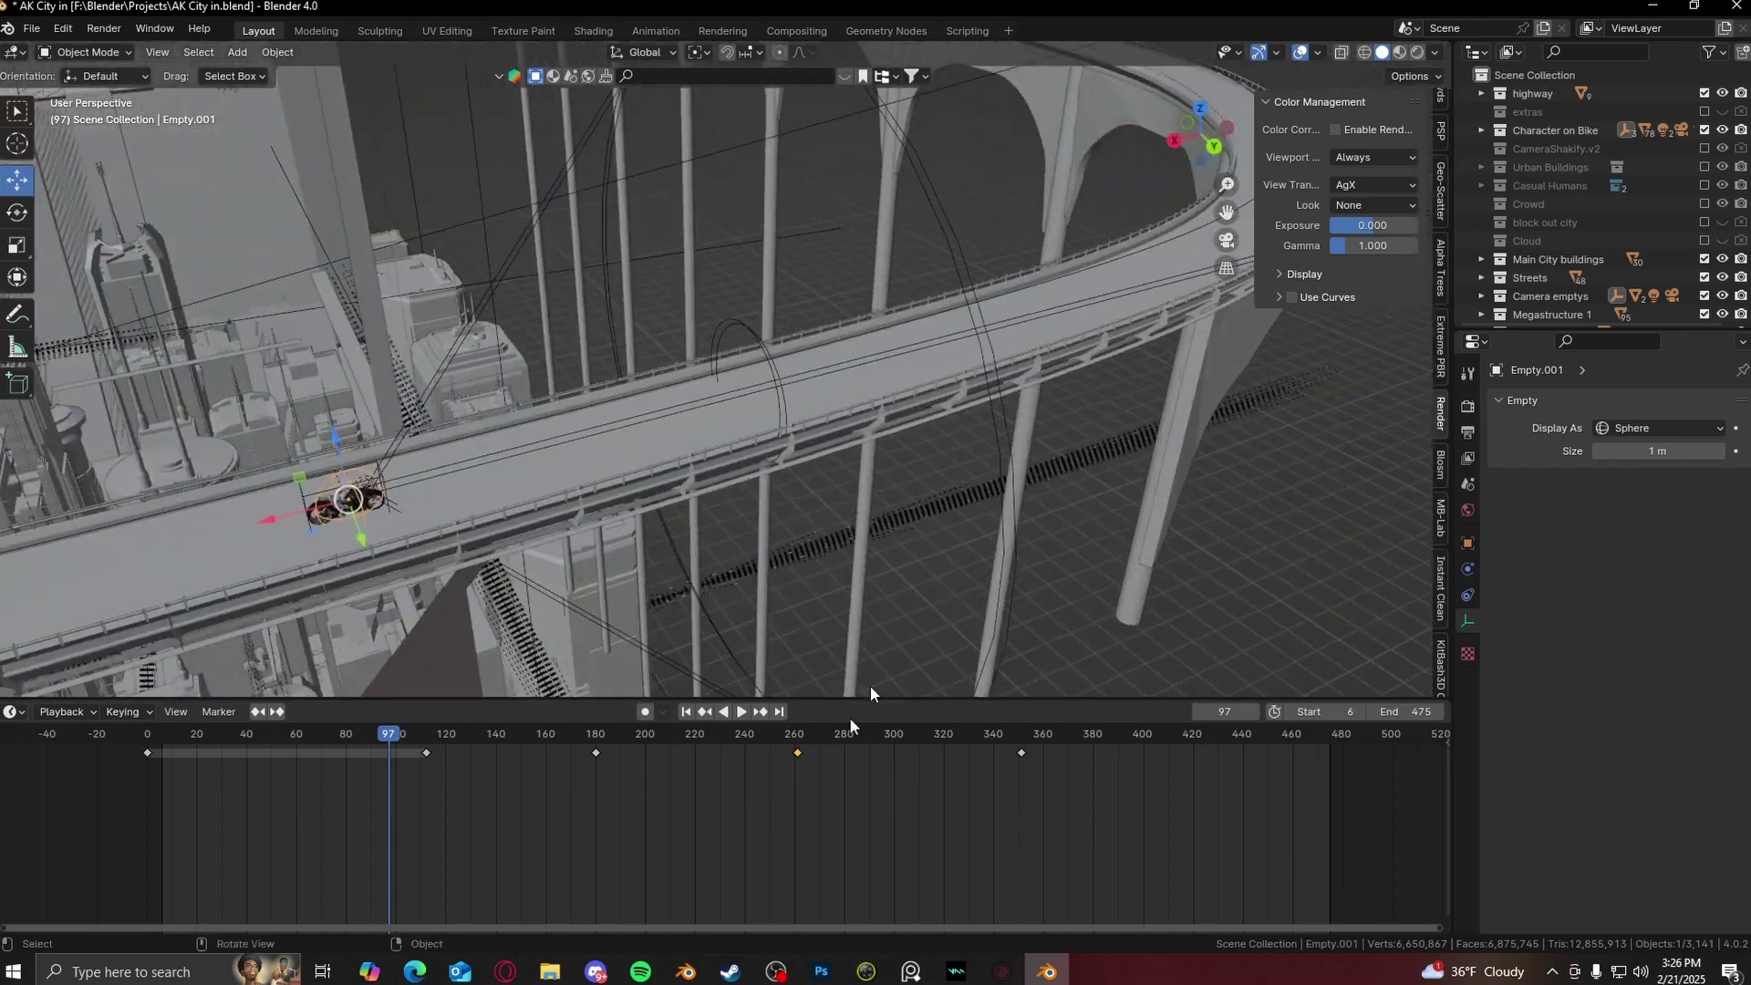
- Play the animation from frame 97 to 192 and view the bike on the curved highway through the camera
key(space)
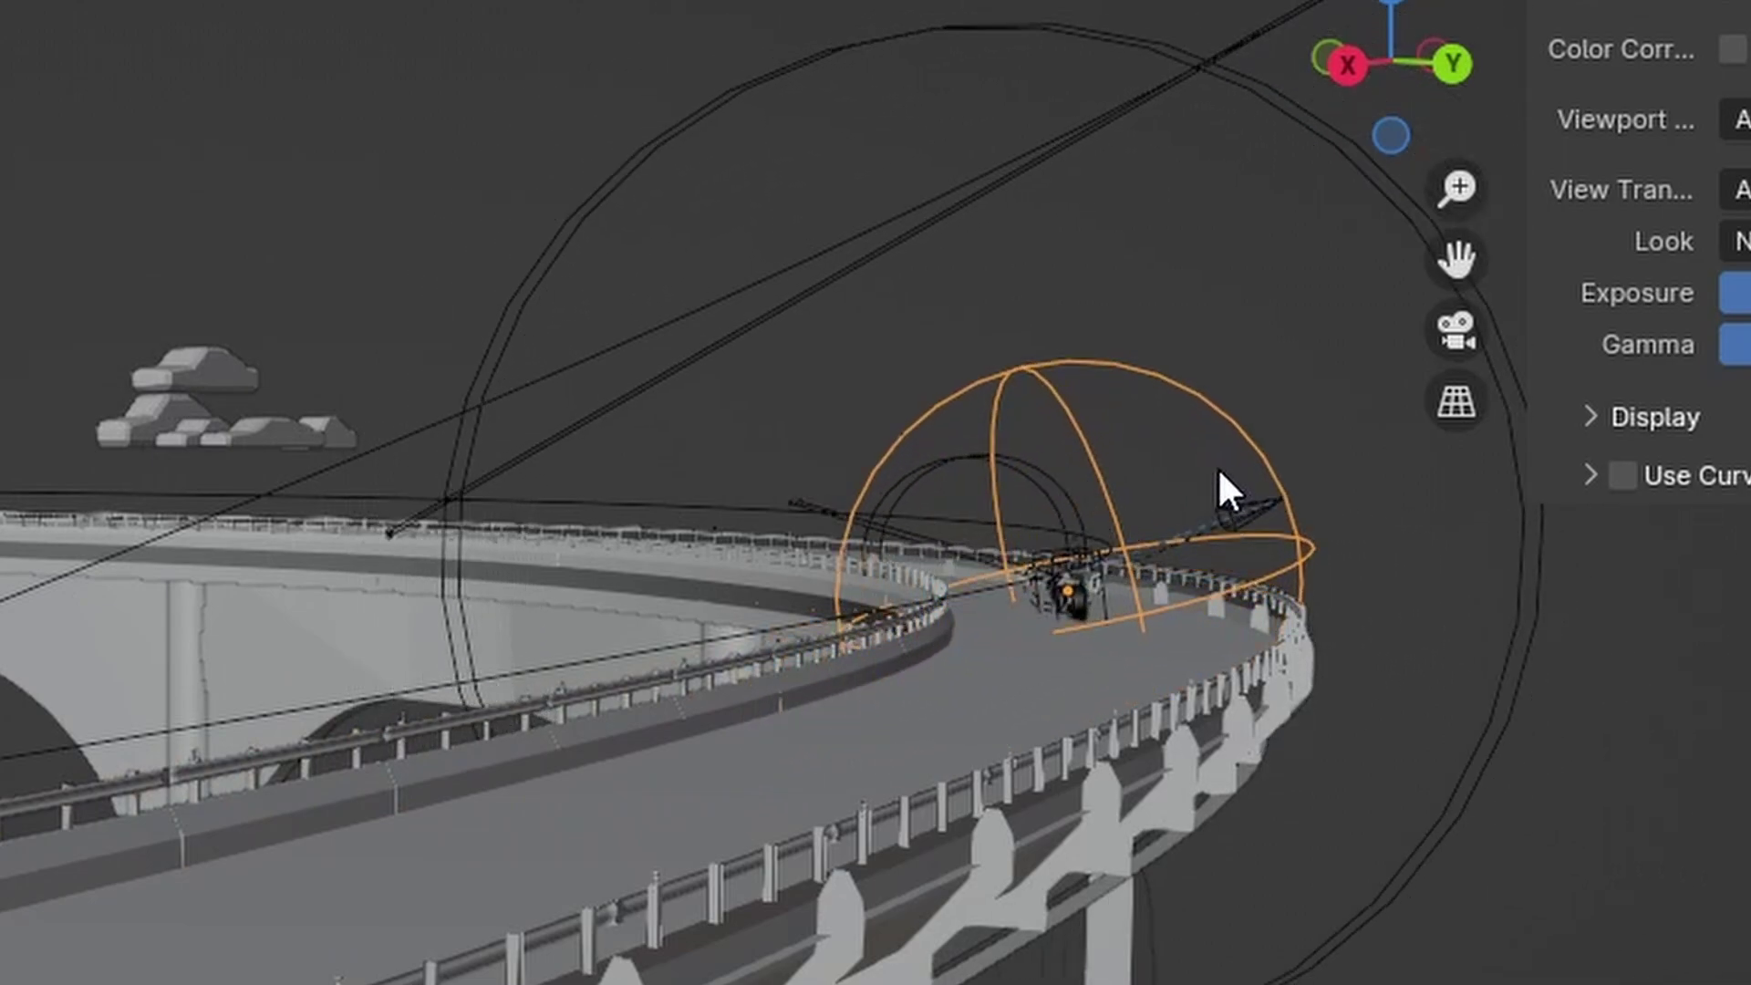
middle_drag(1087, 261, 1007, 296)
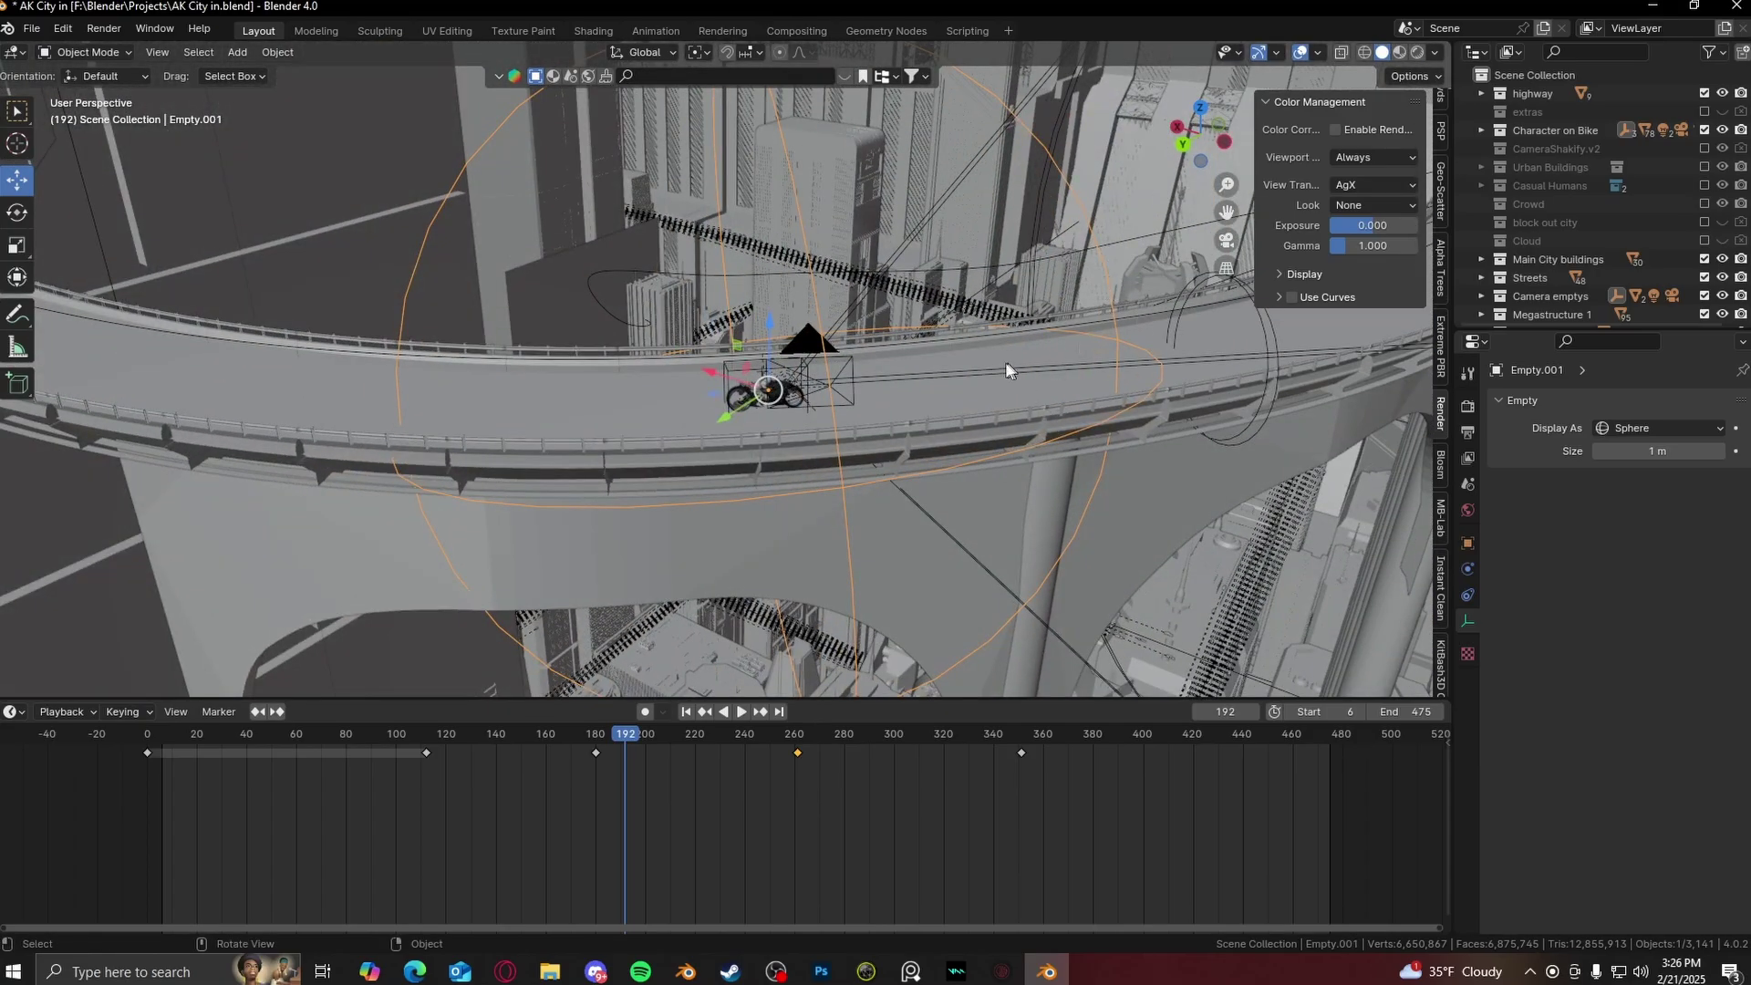
middle_drag(1007, 370, 743, 428)
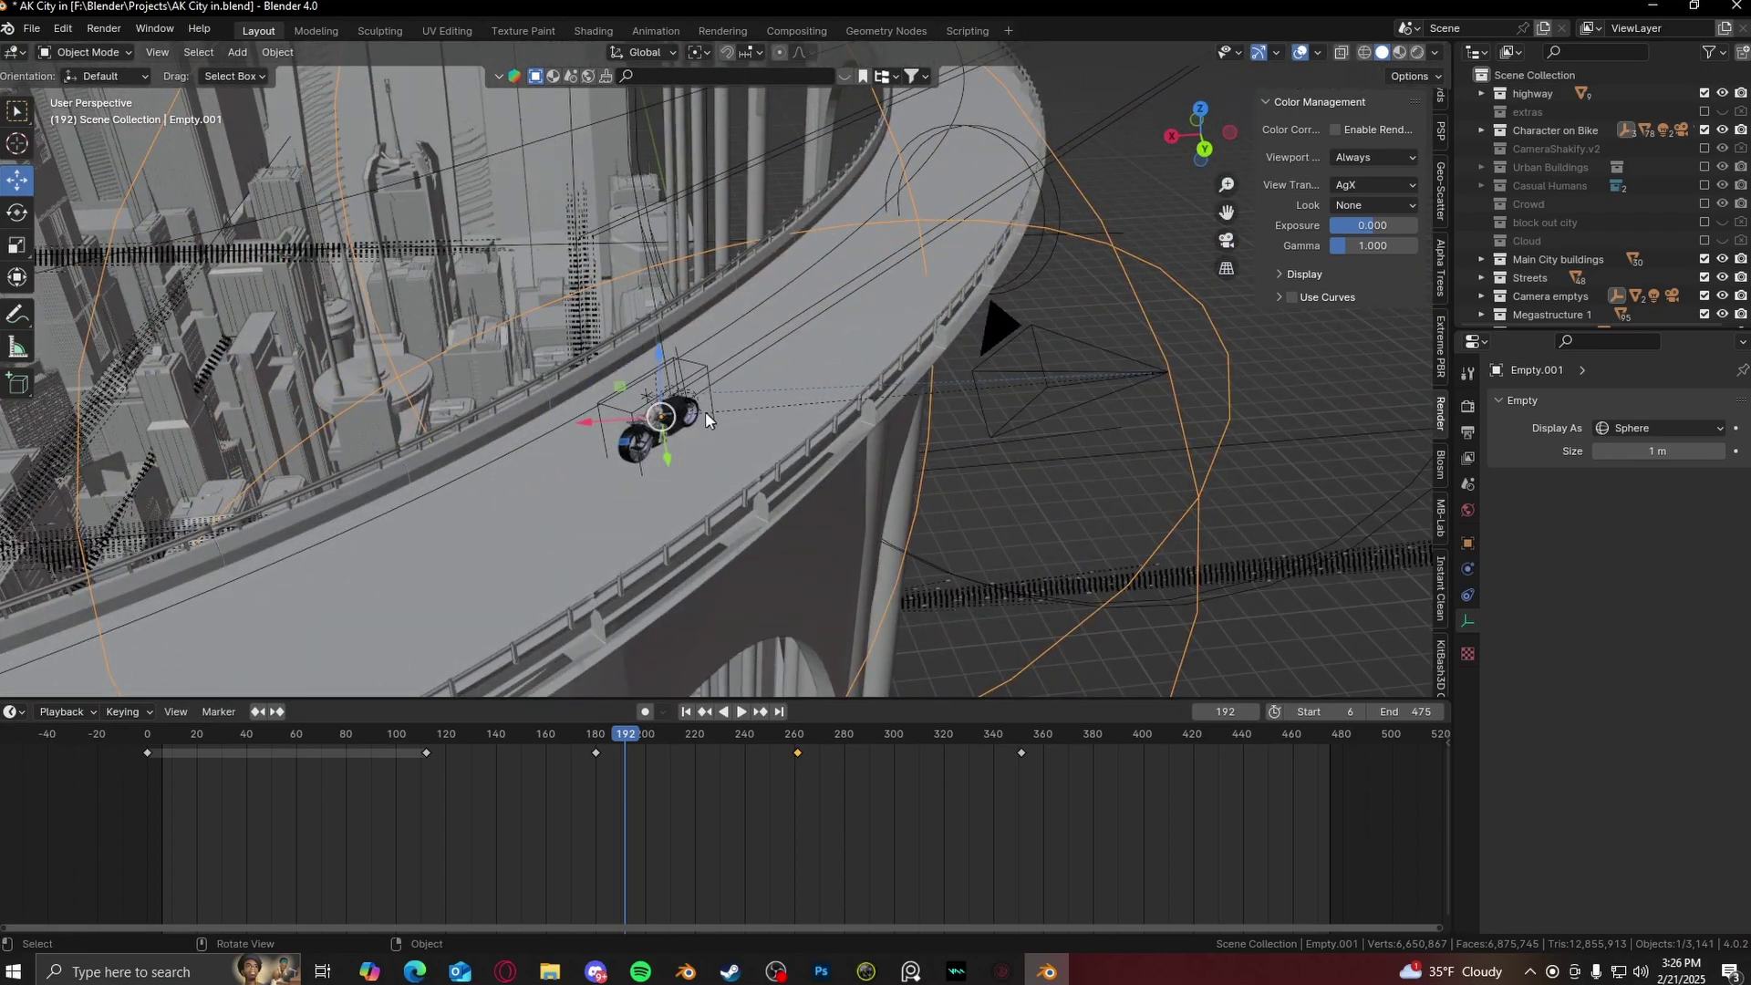
scroll(818, 399, down, 4)
click(1224, 240)
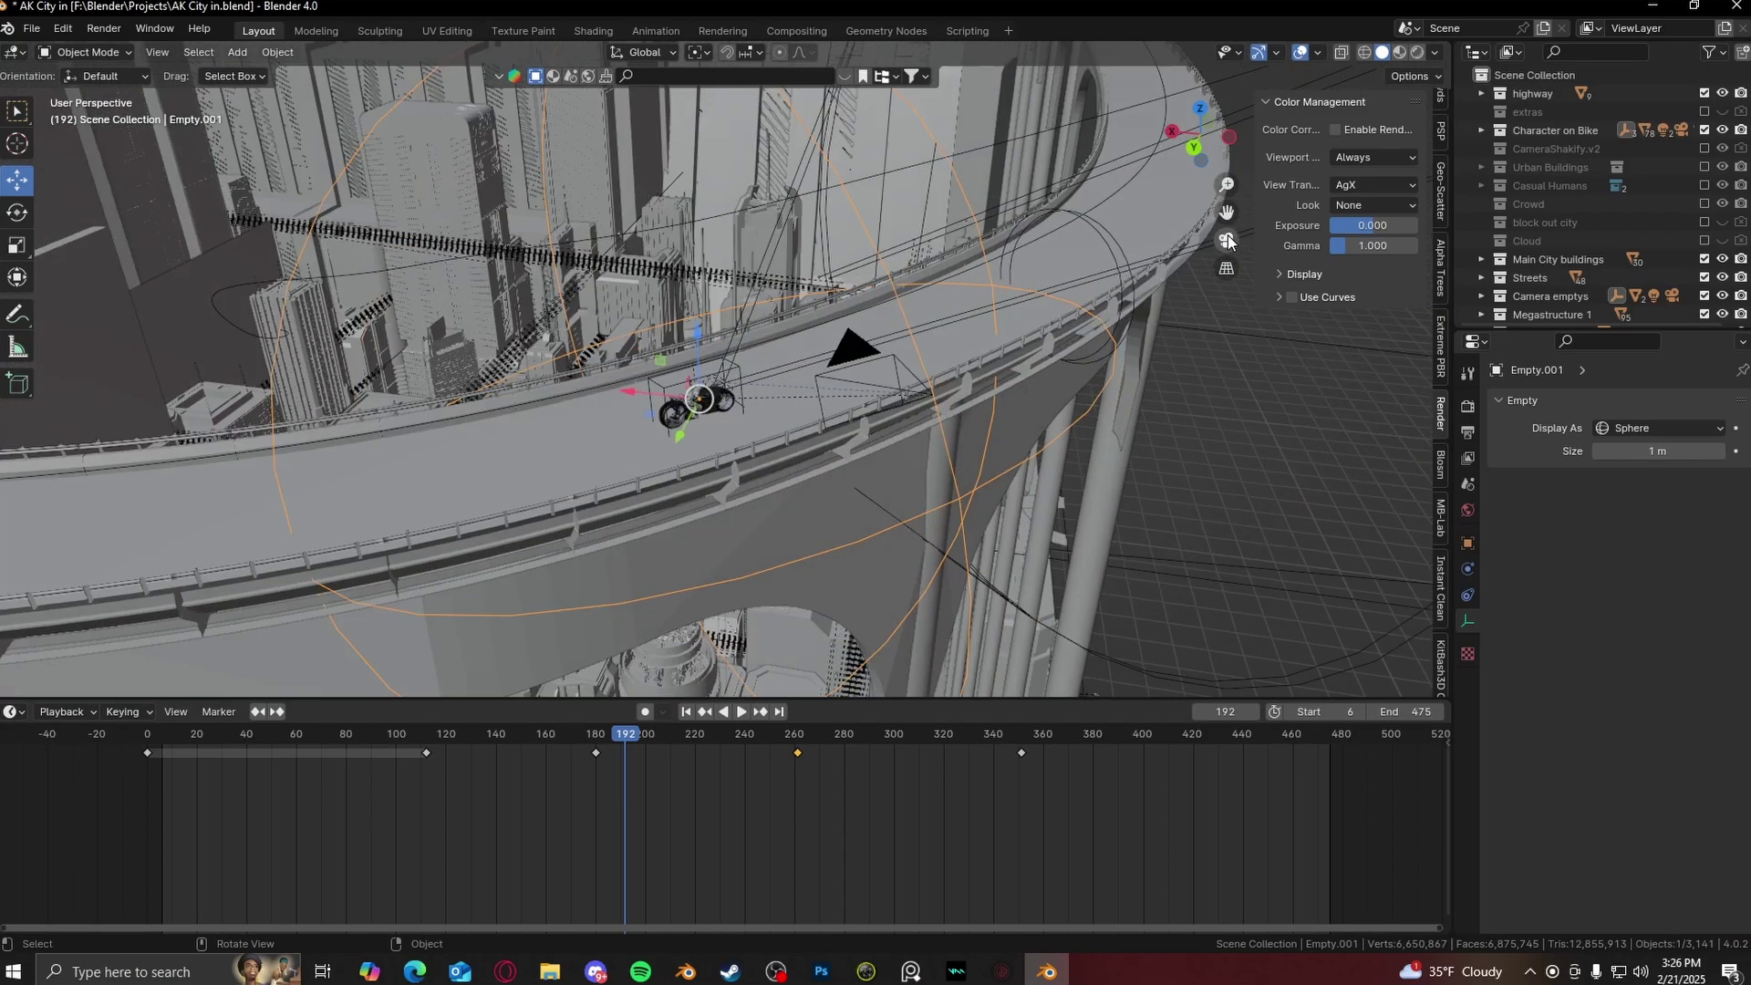
scroll(872, 372, down, 3)
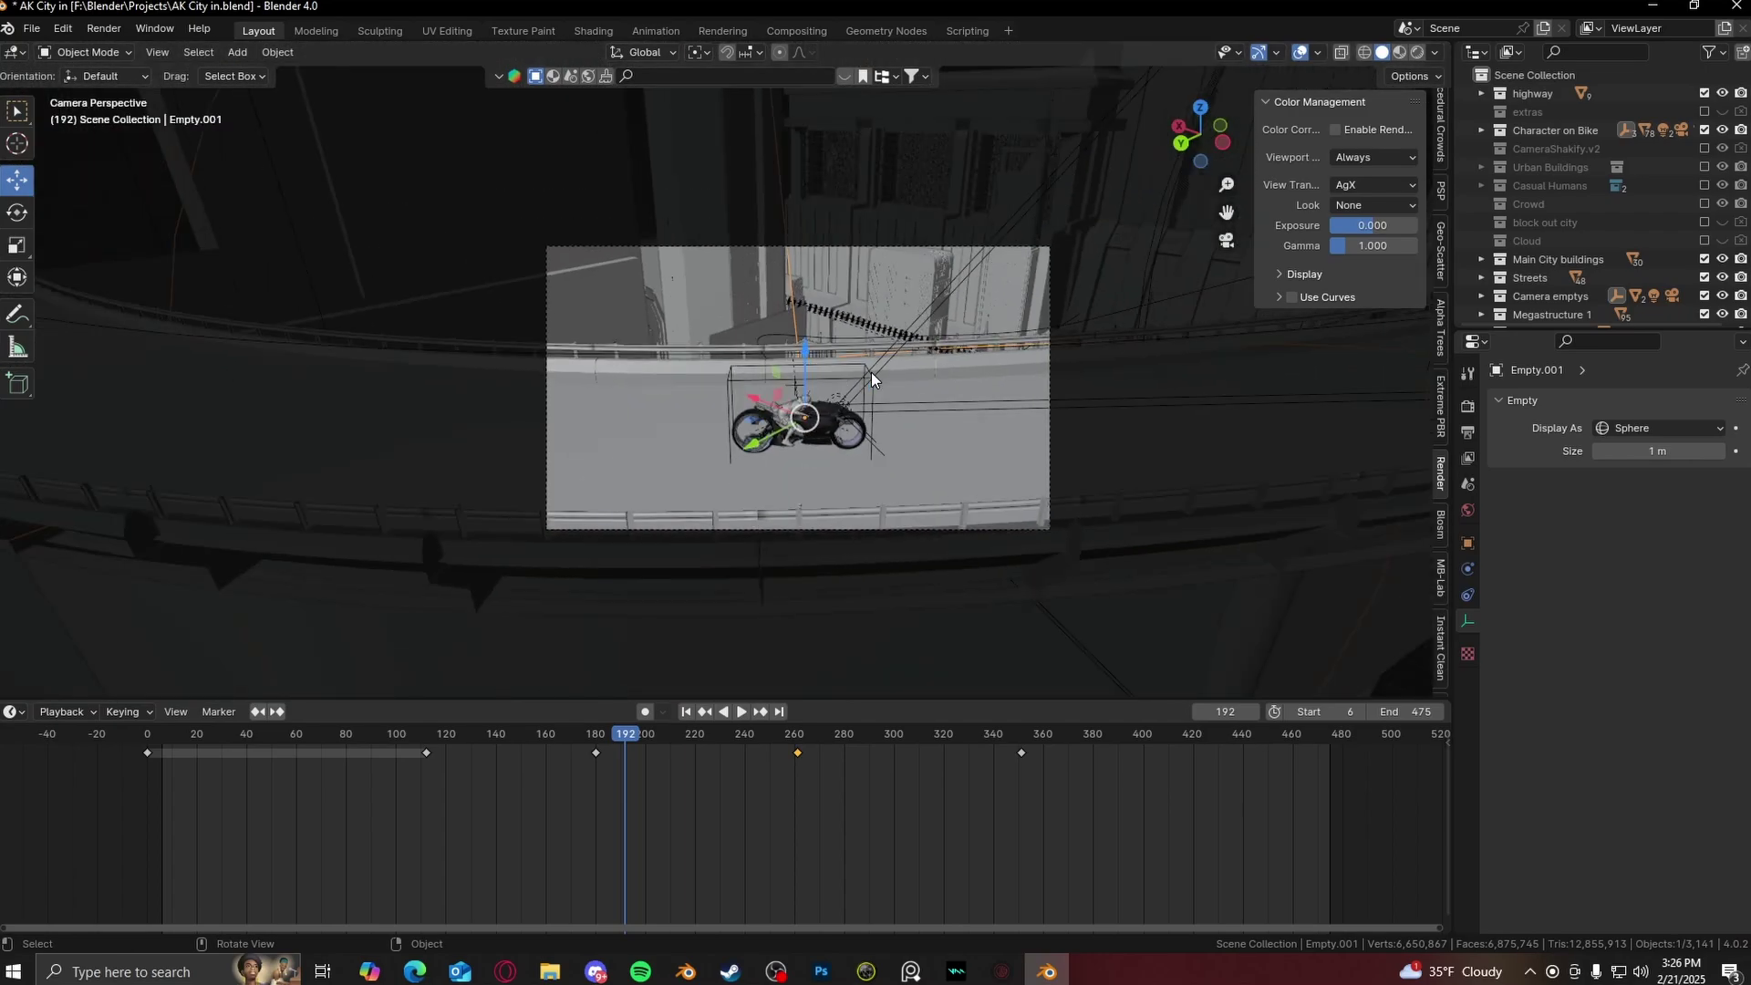
scroll(871, 372, up, 1)
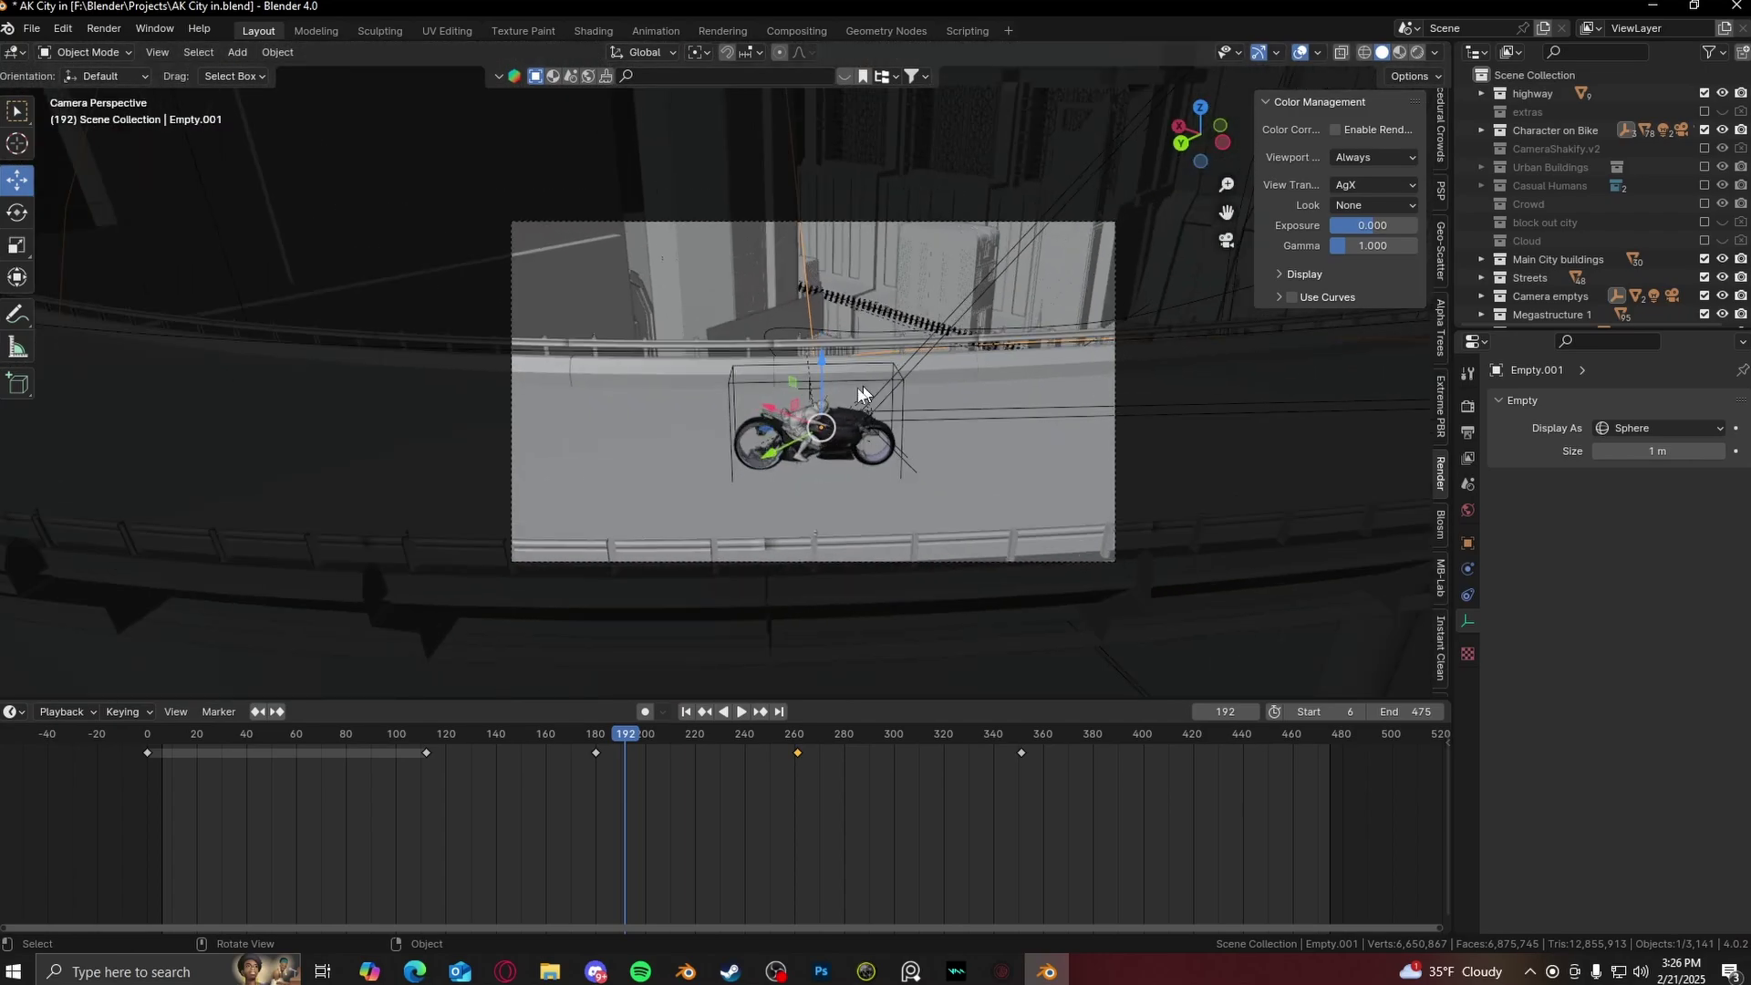
- Leave the camera view, select the camera beside the highway and show its Track To constraint targeting Empty.002
key(space)
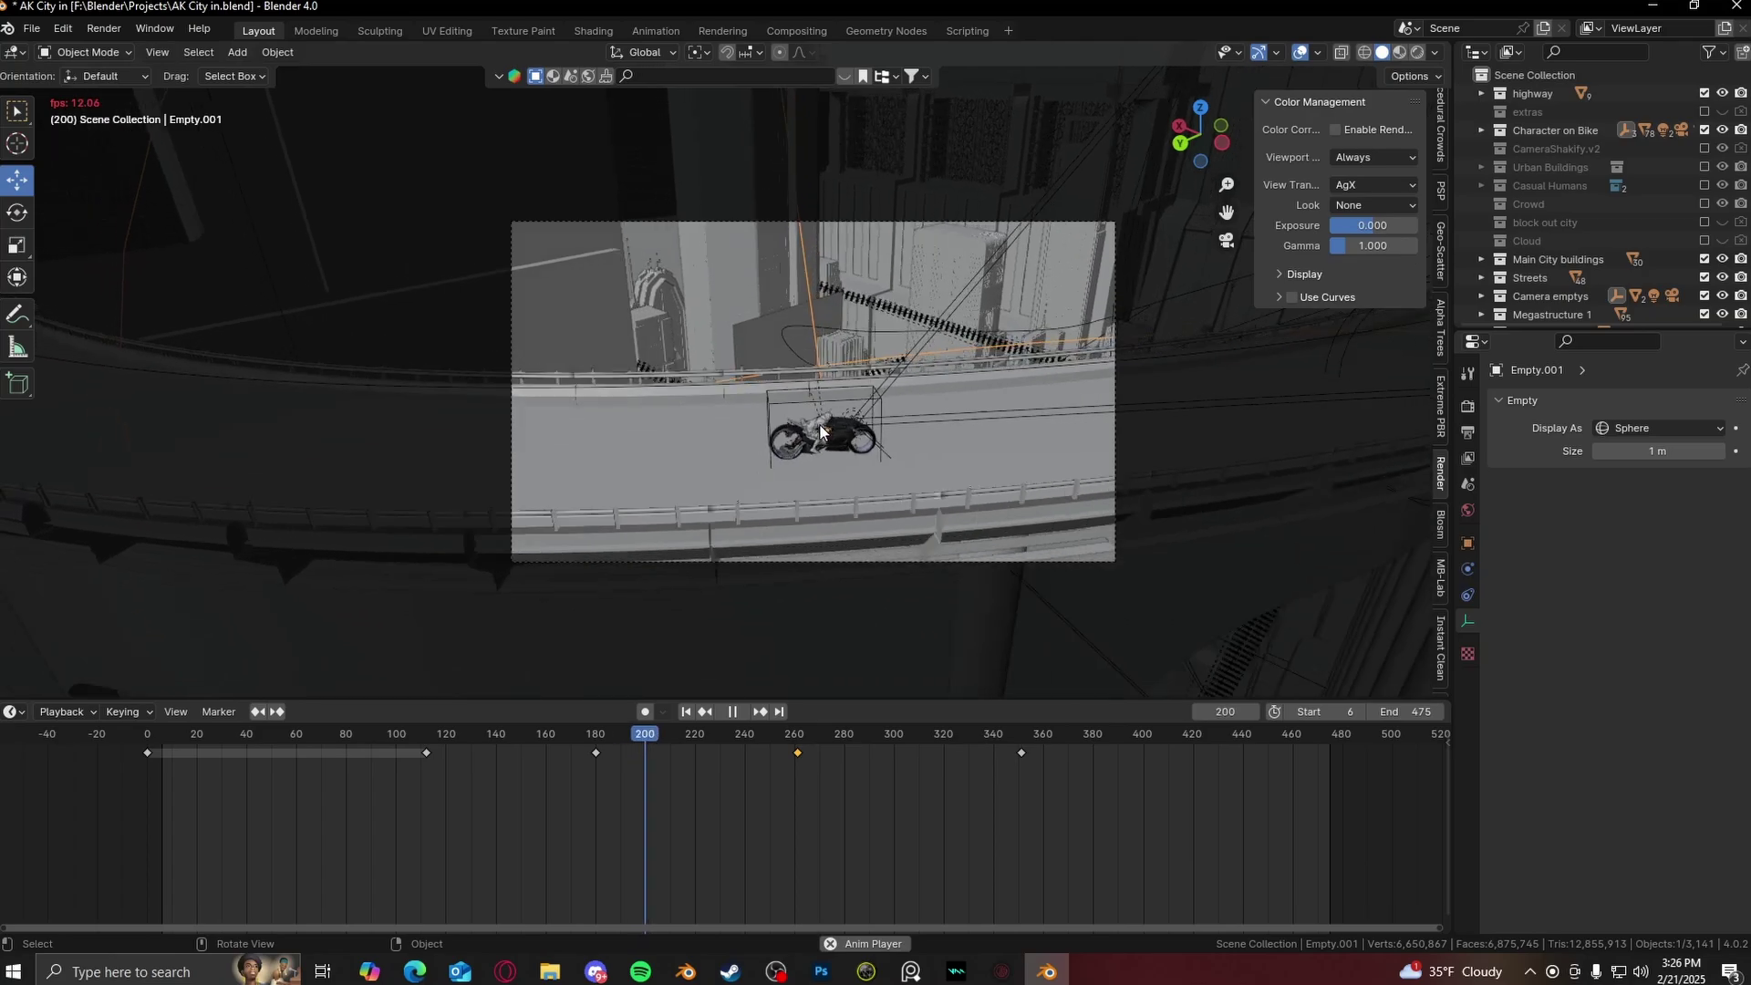
key(space)
key(KP_0)
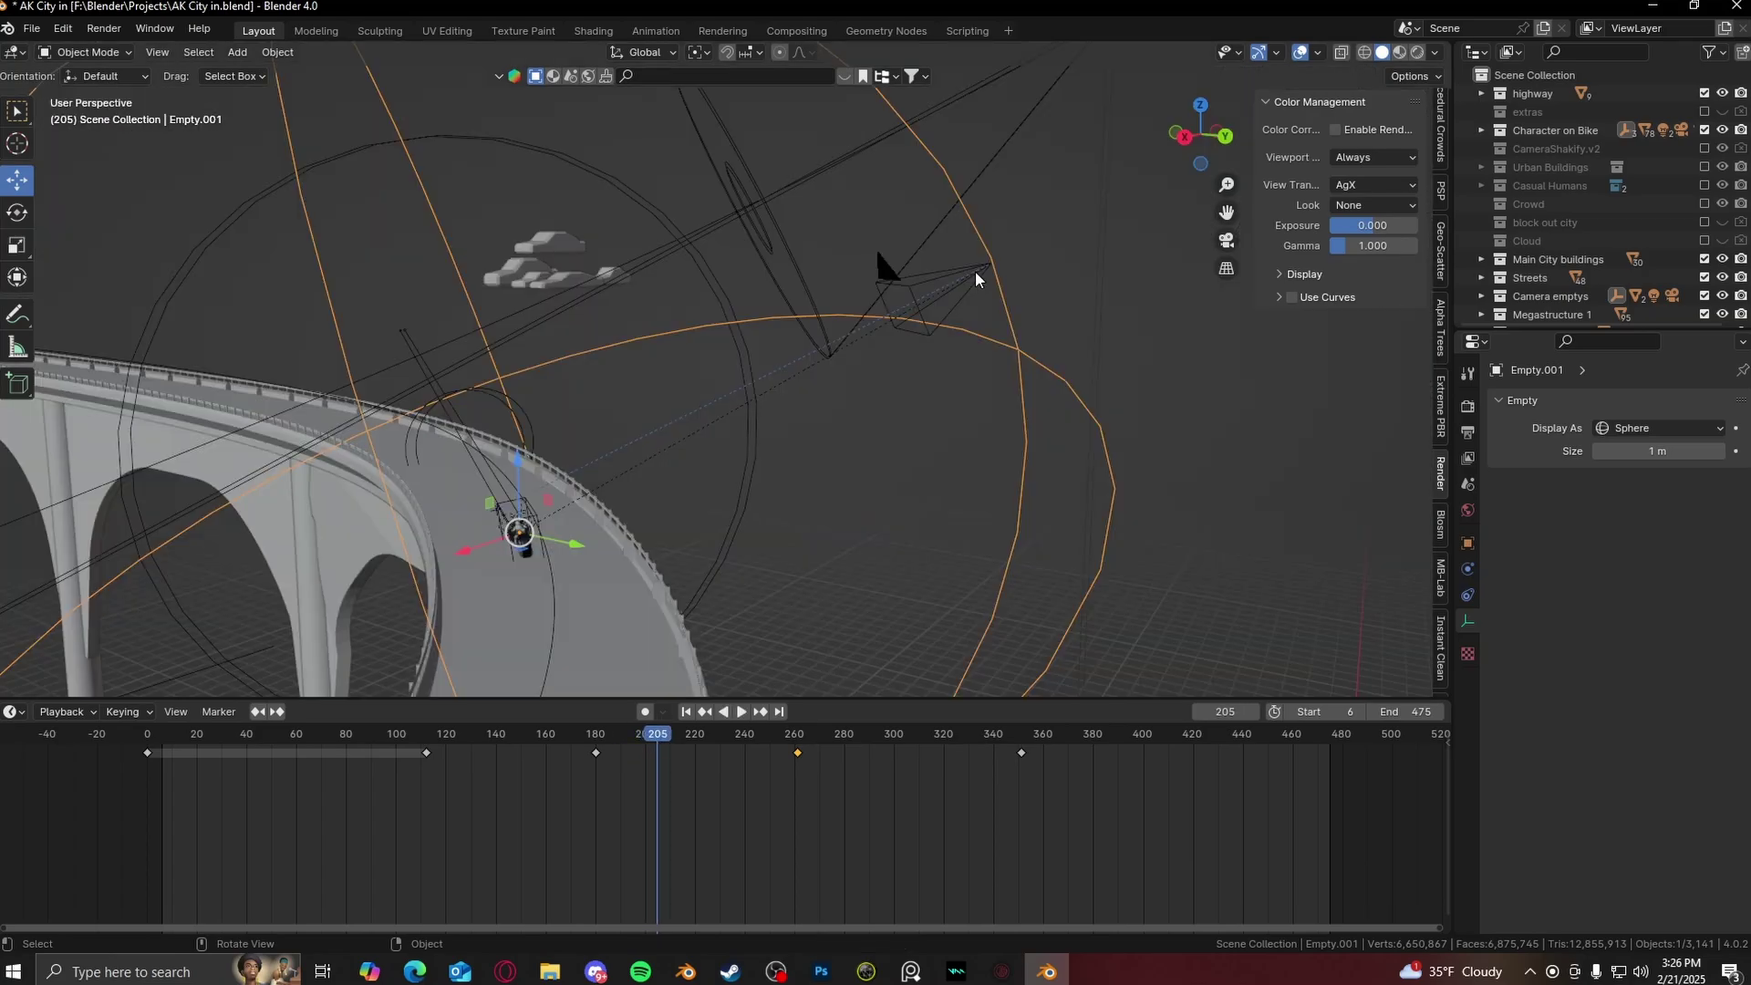
click(975, 270)
middle_drag(998, 318, 1301, 539)
click(1468, 596)
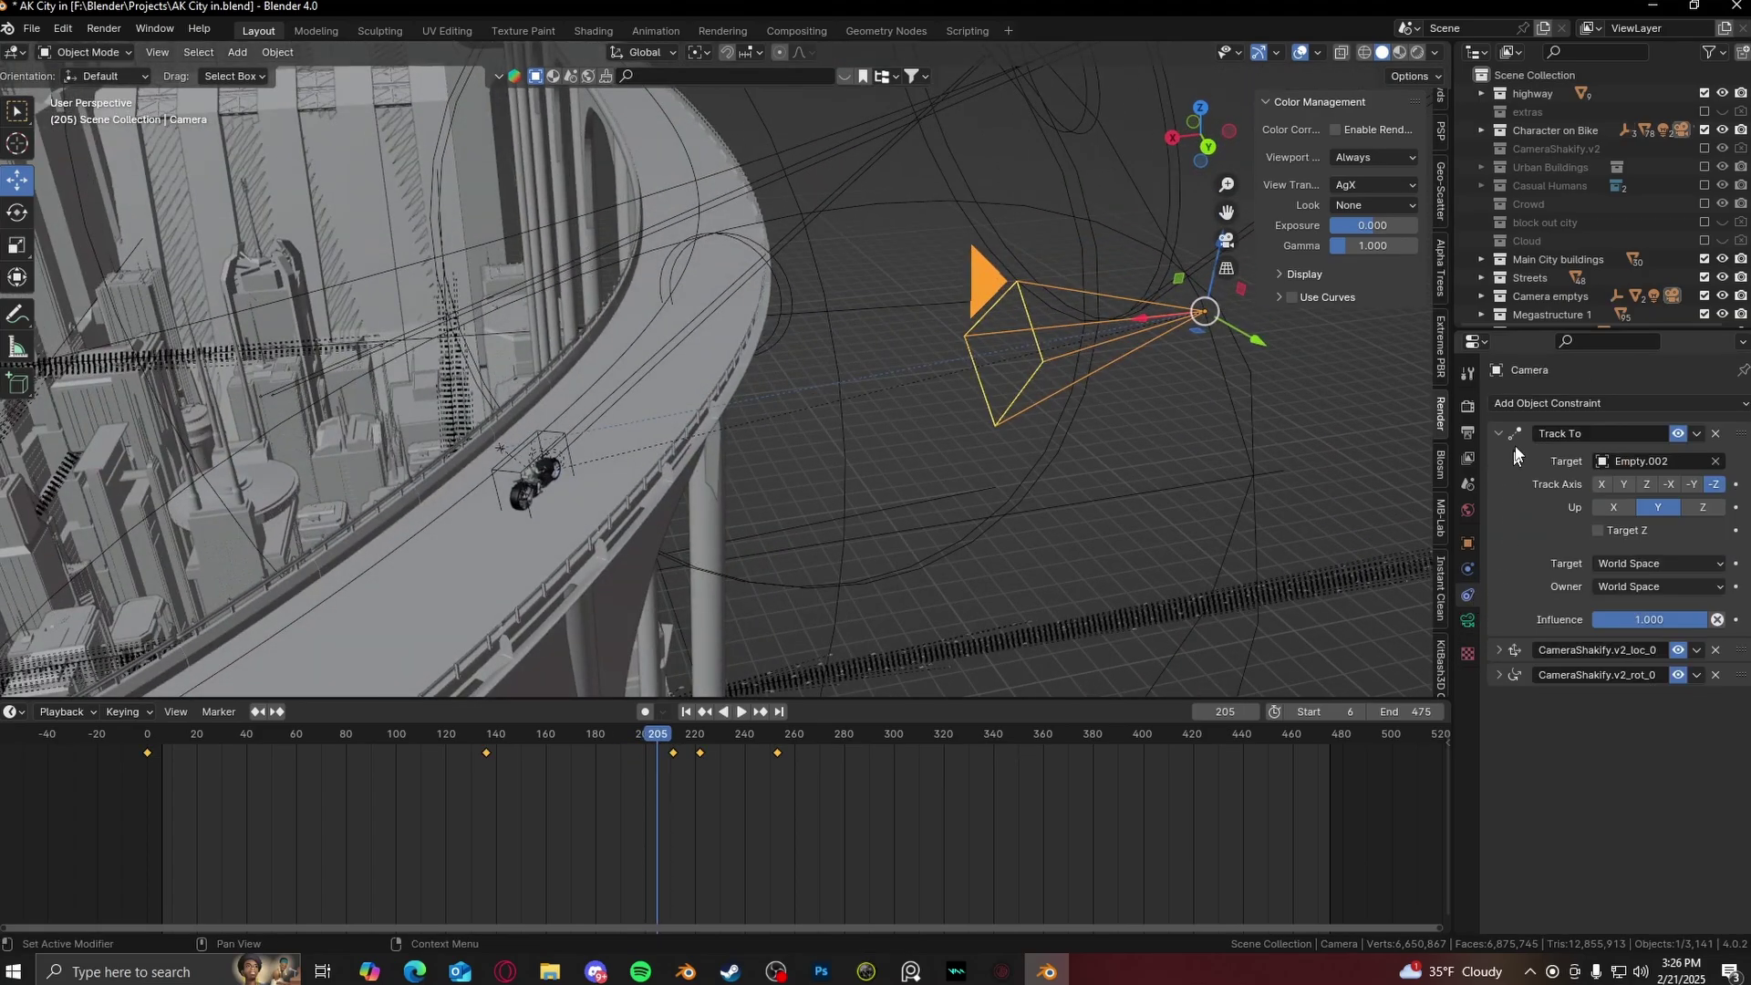
scroll(513, 456, up, 4)
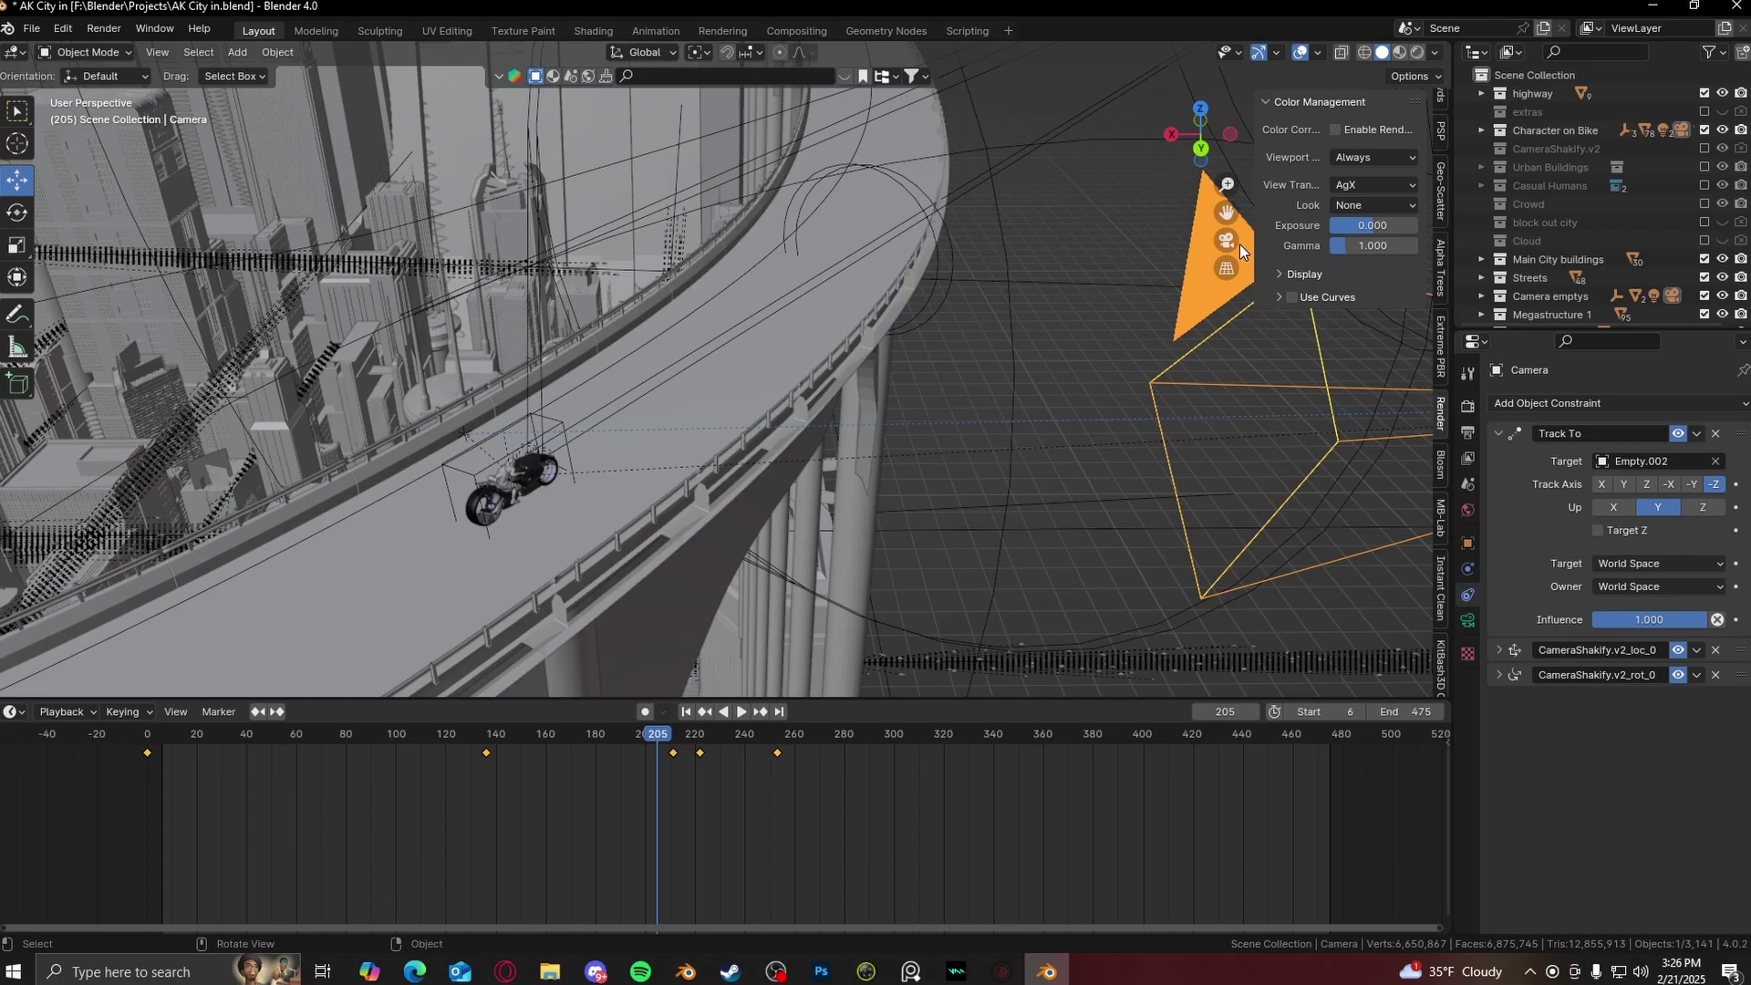
- Show the camera's Camera Shakify settings for The Closeup shake and play the animation through the camera
click(1469, 620)
scroll(1535, 638, down, 10)
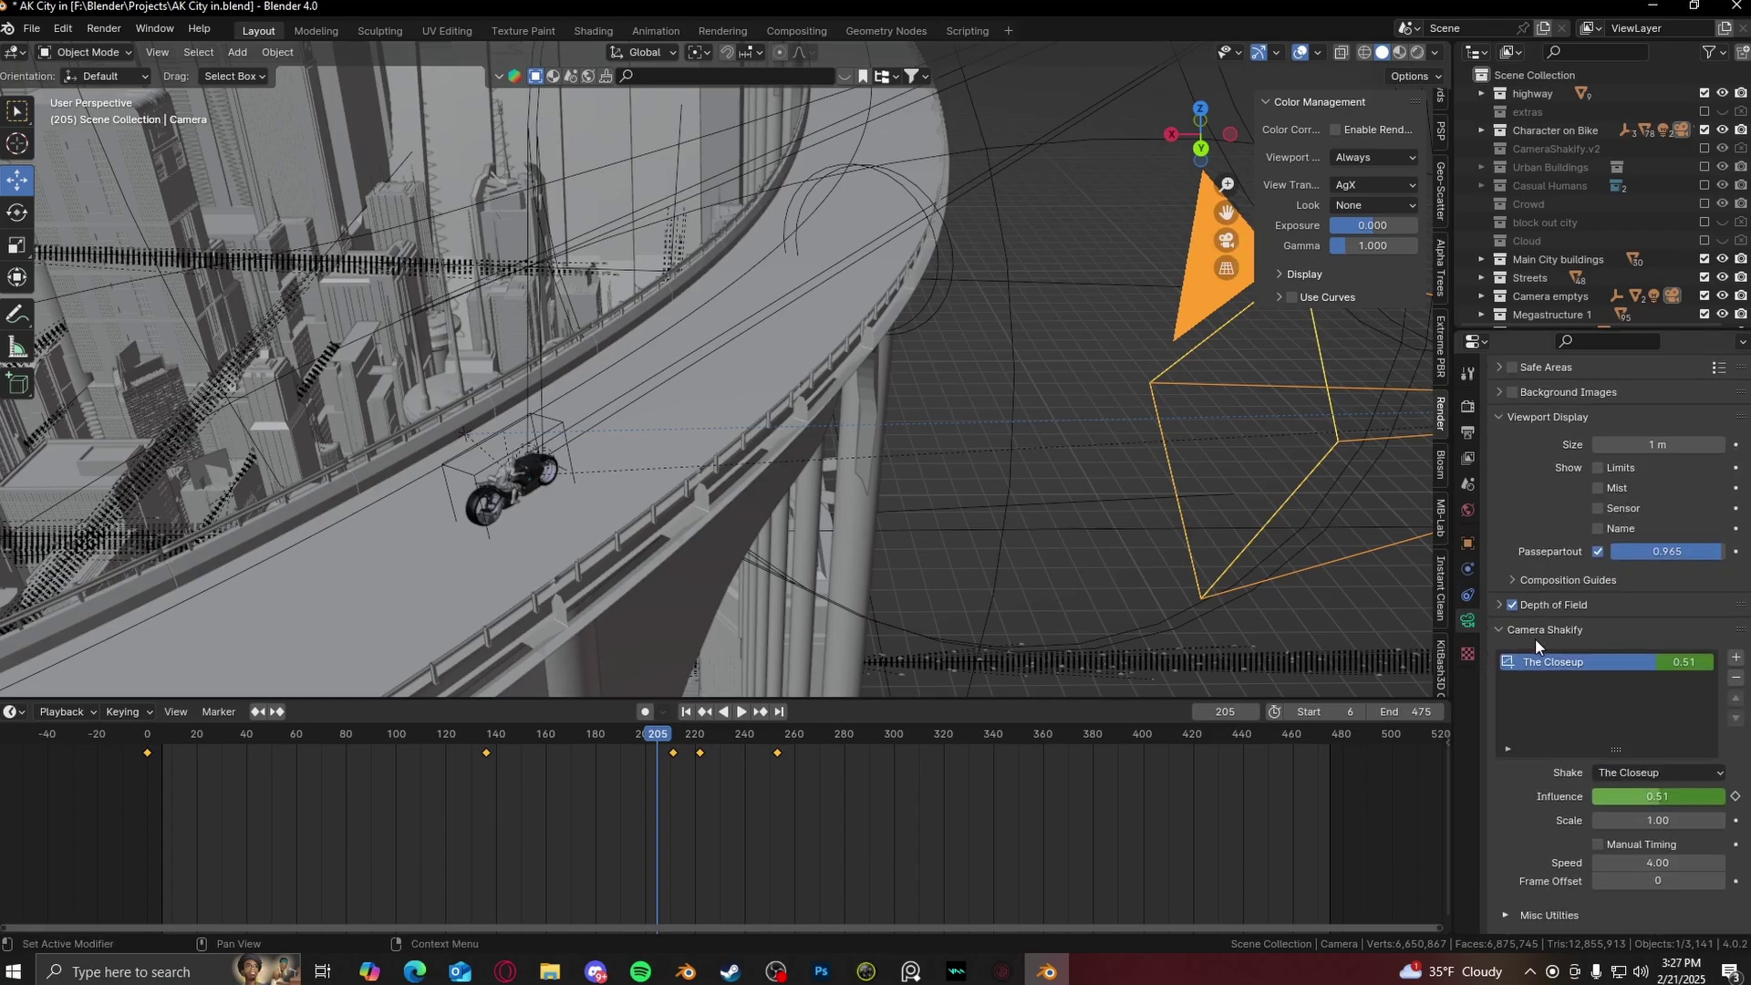
click(1225, 239)
key(space)
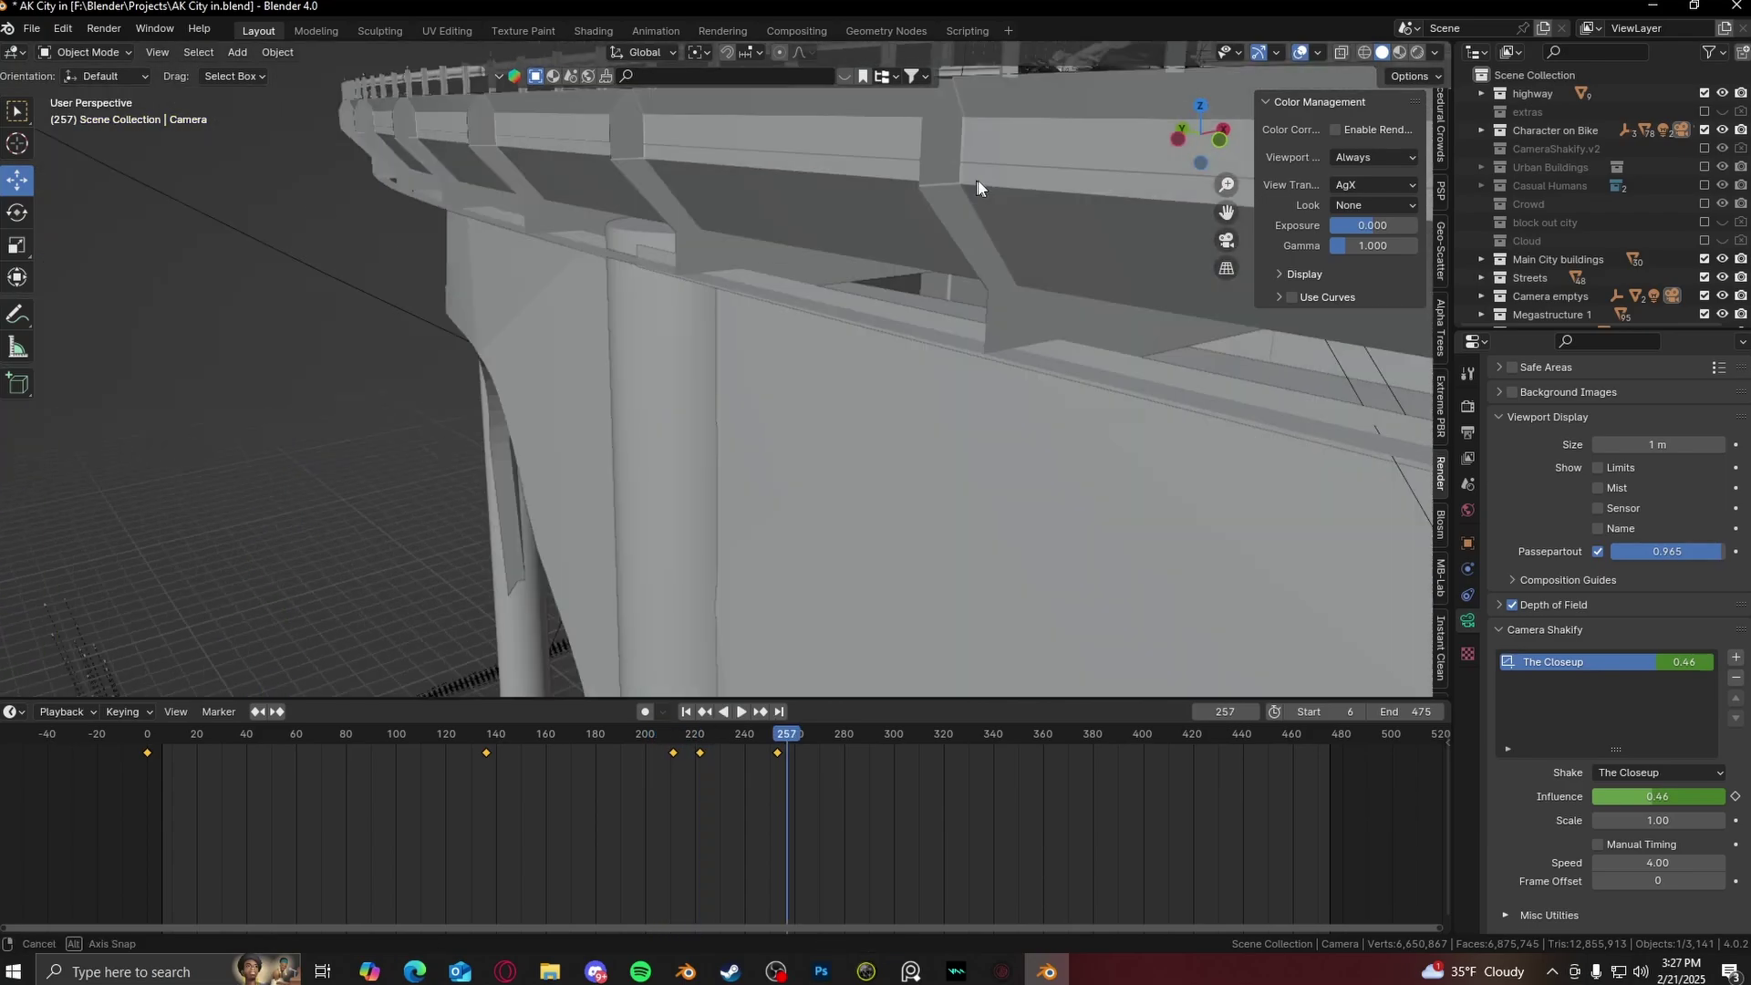
- Leave the camera view and look at the bike on the highway from close behind at frame 257
middle_drag(977, 183, 862, 412)
scroll(863, 412, up, 5)
shift+middle_drag(1058, 310, 885, 358)
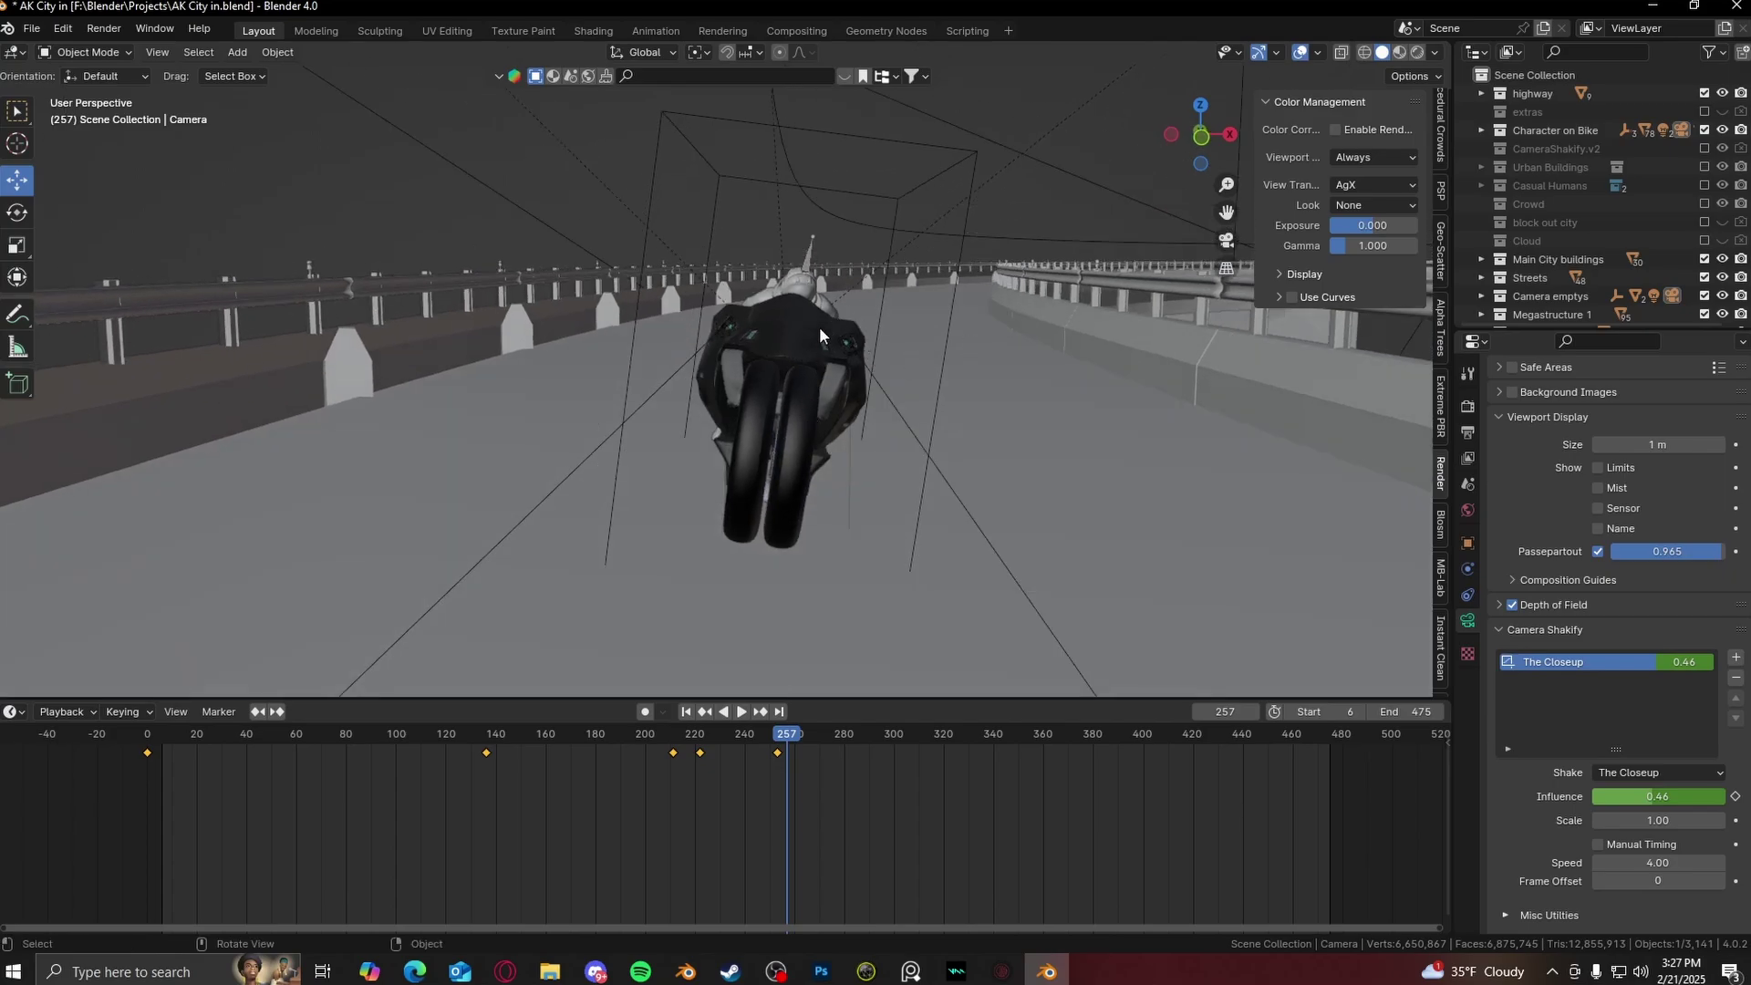
- Return to the start of the animation and play the opening close-up of the rider's helmet through the camera
key(KP_0)
key(shift+Left)
key(space)
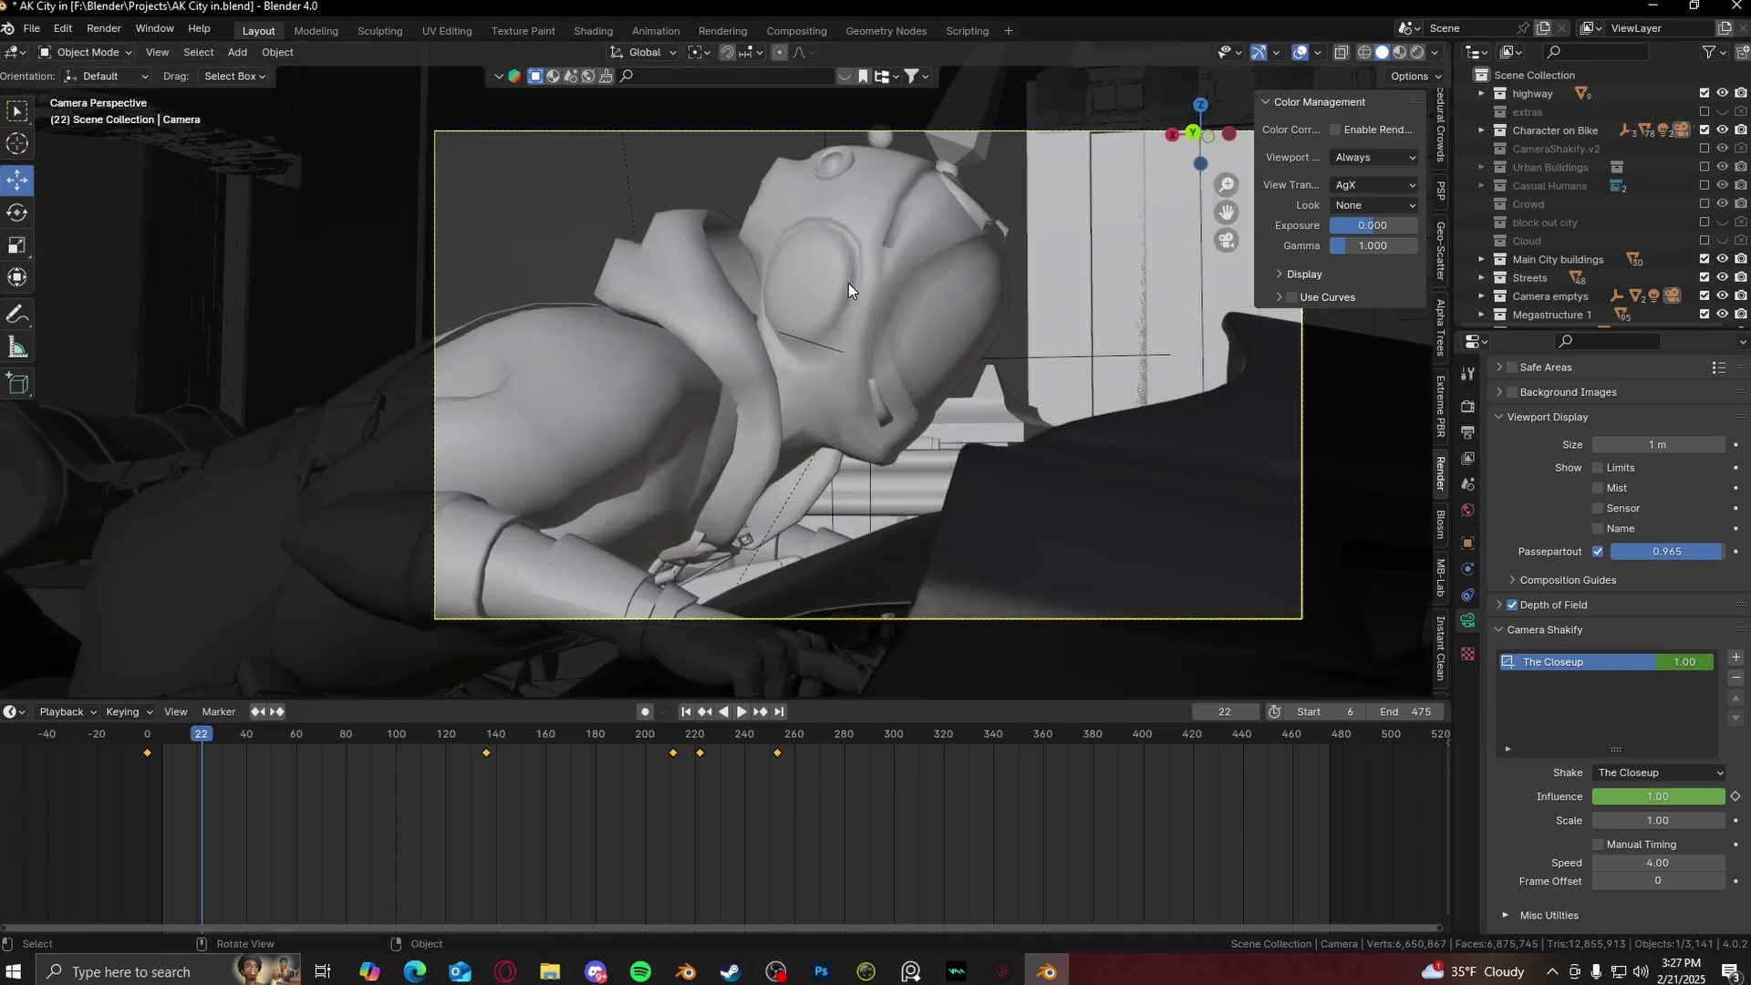
scroll(918, 274, up, 1)
shift+middle_drag(917, 273, 795, 288)
key(space)
key(space)
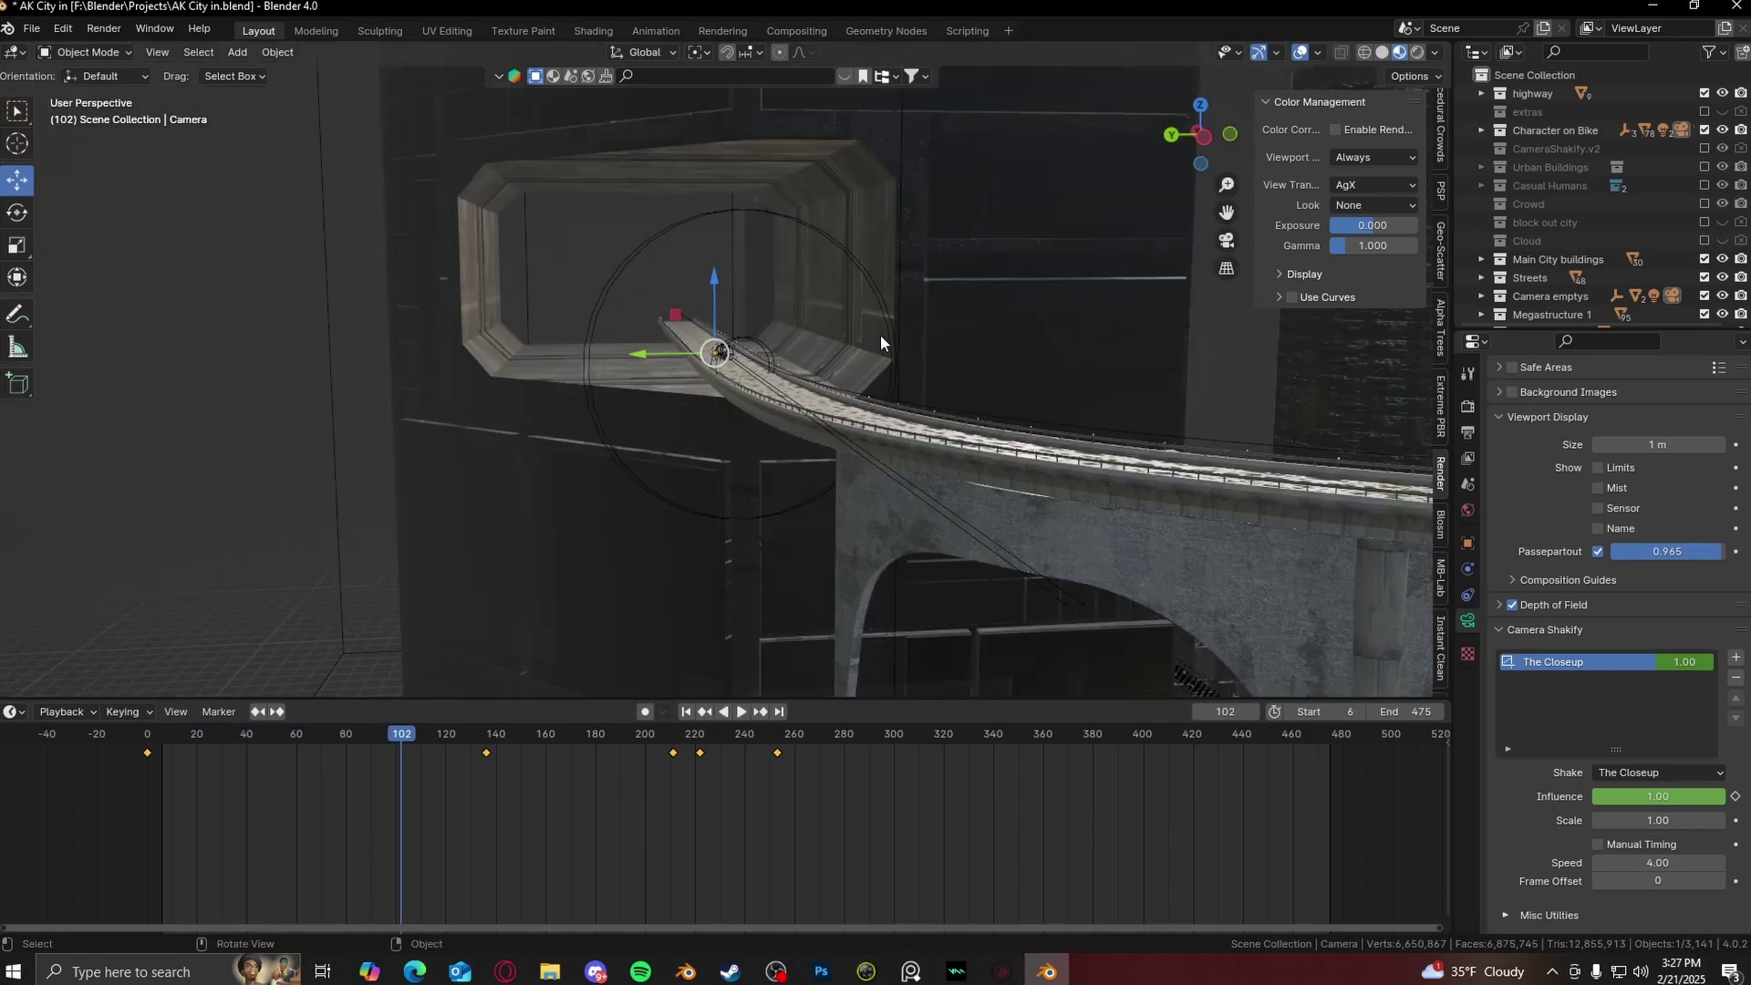
- Look over the textured highway and the city below it in the material preview, outside the camera view
middle_drag(879, 335, 595, 428)
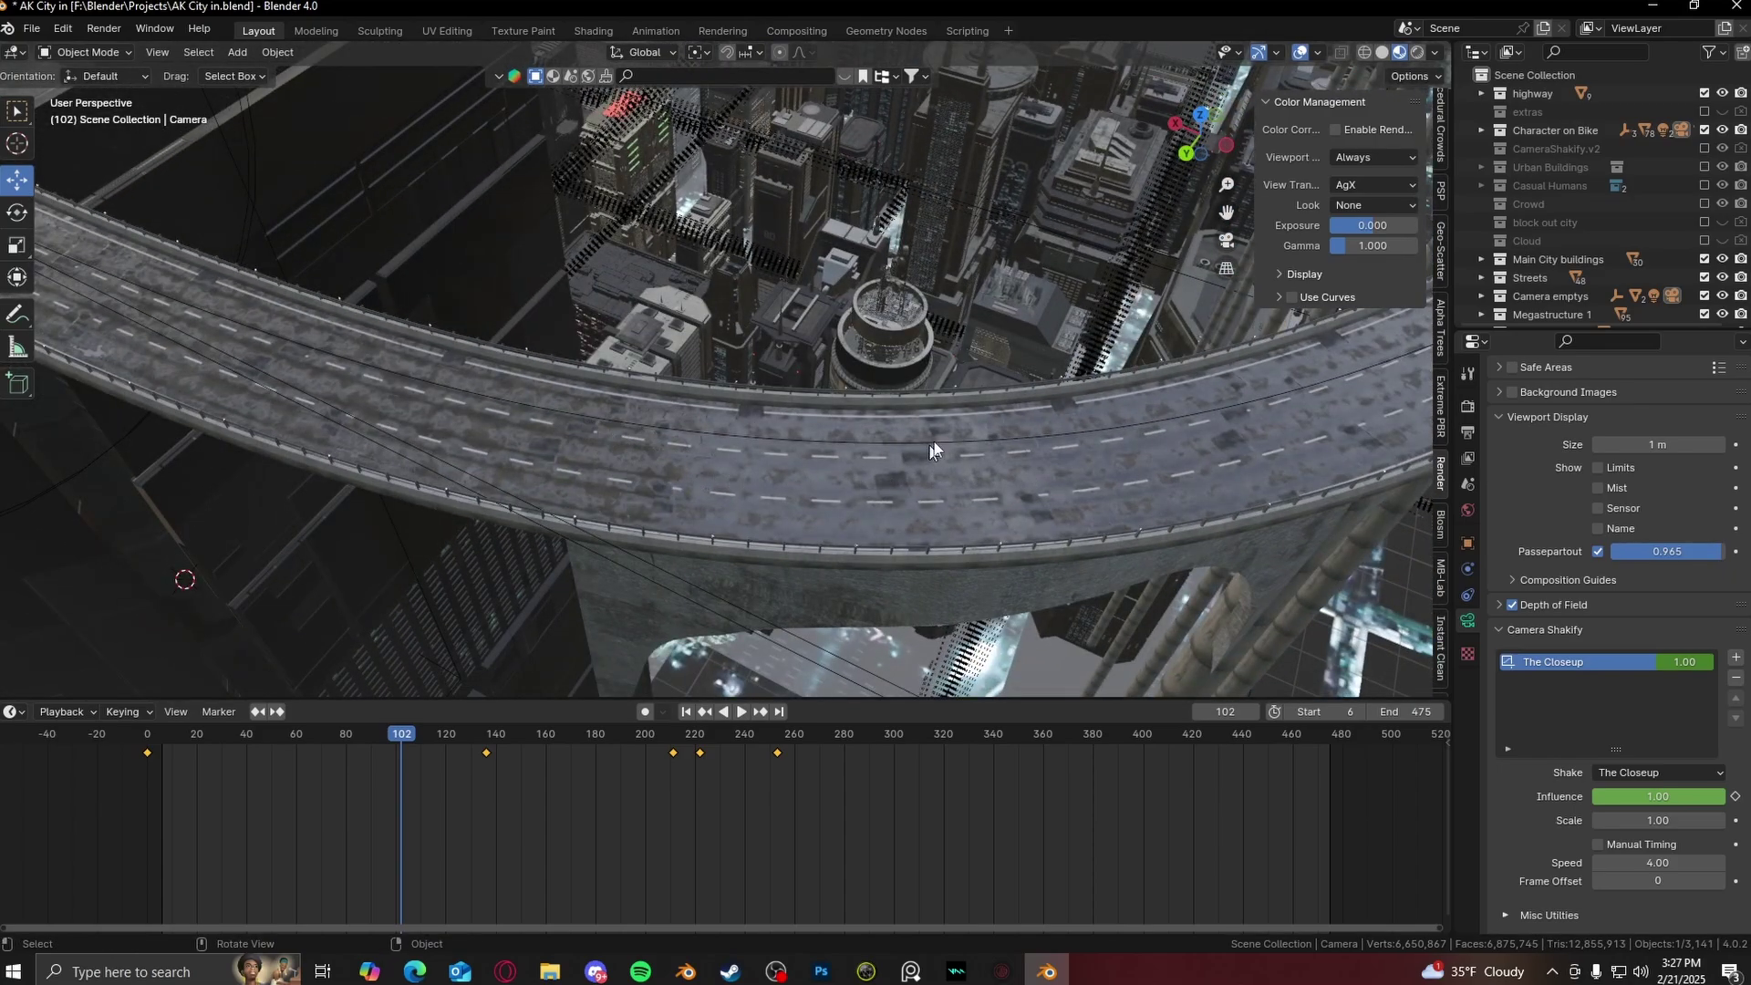
middle_drag(932, 443, 711, 468)
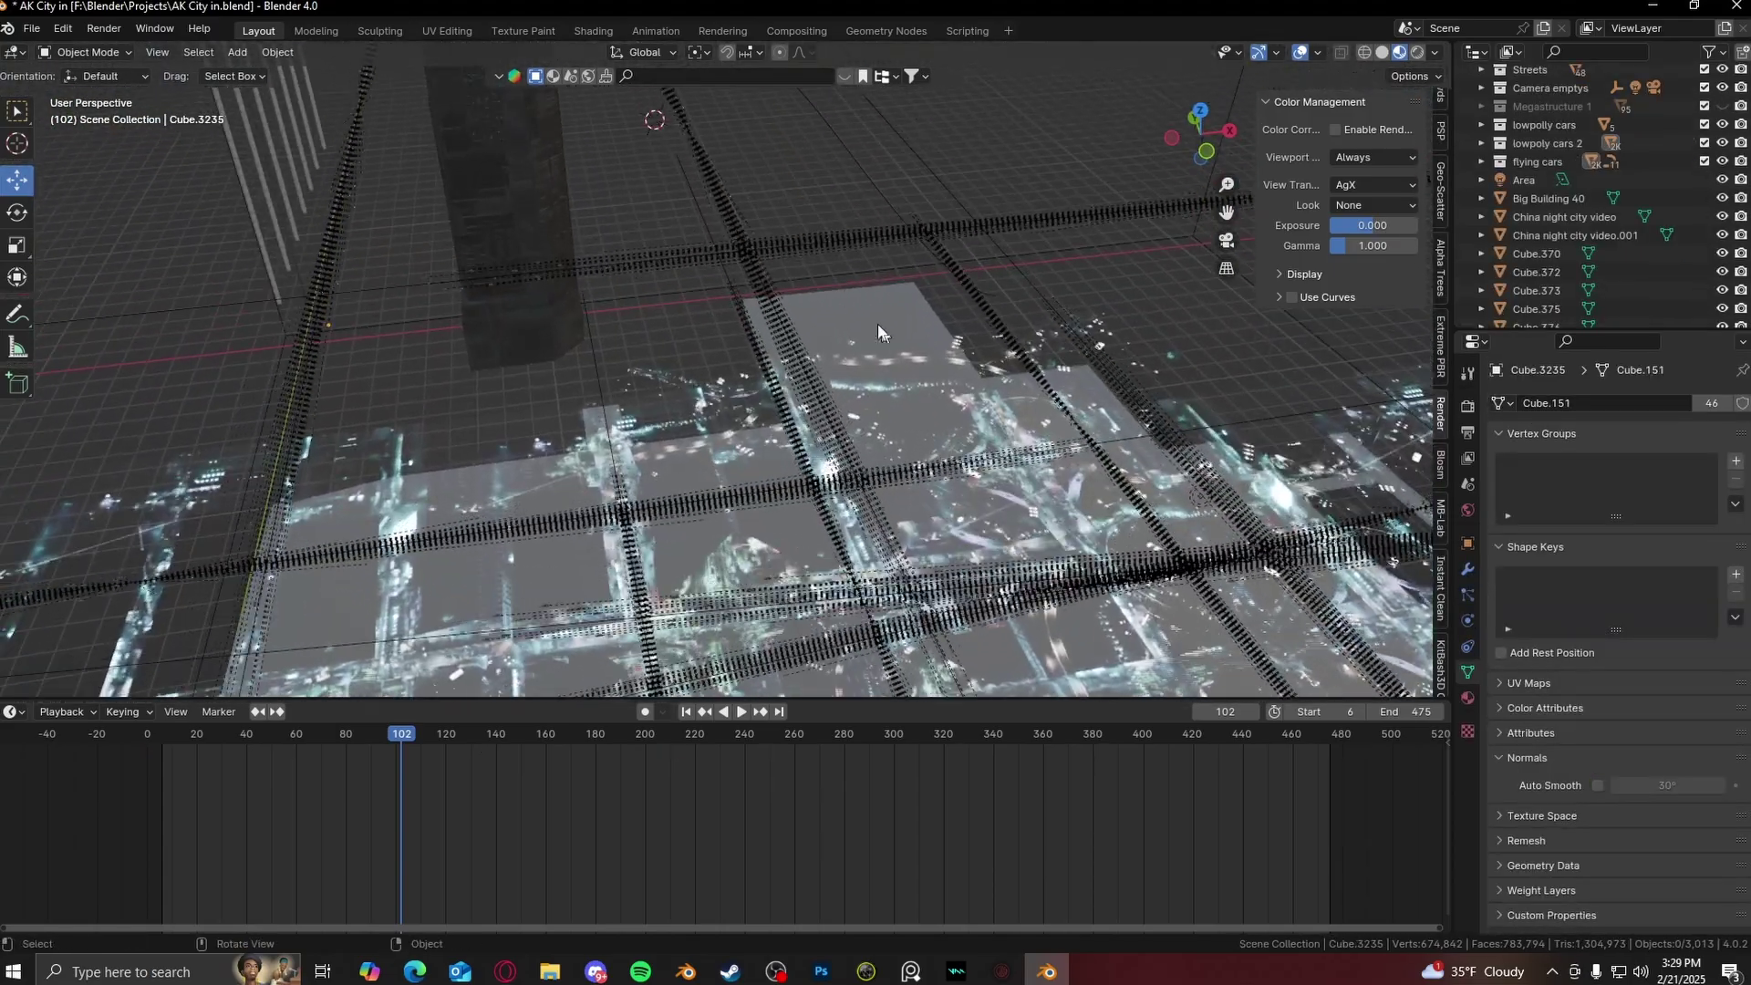
middle_drag(877, 324, 1031, 264)
scroll(1690, 134, up, 5)
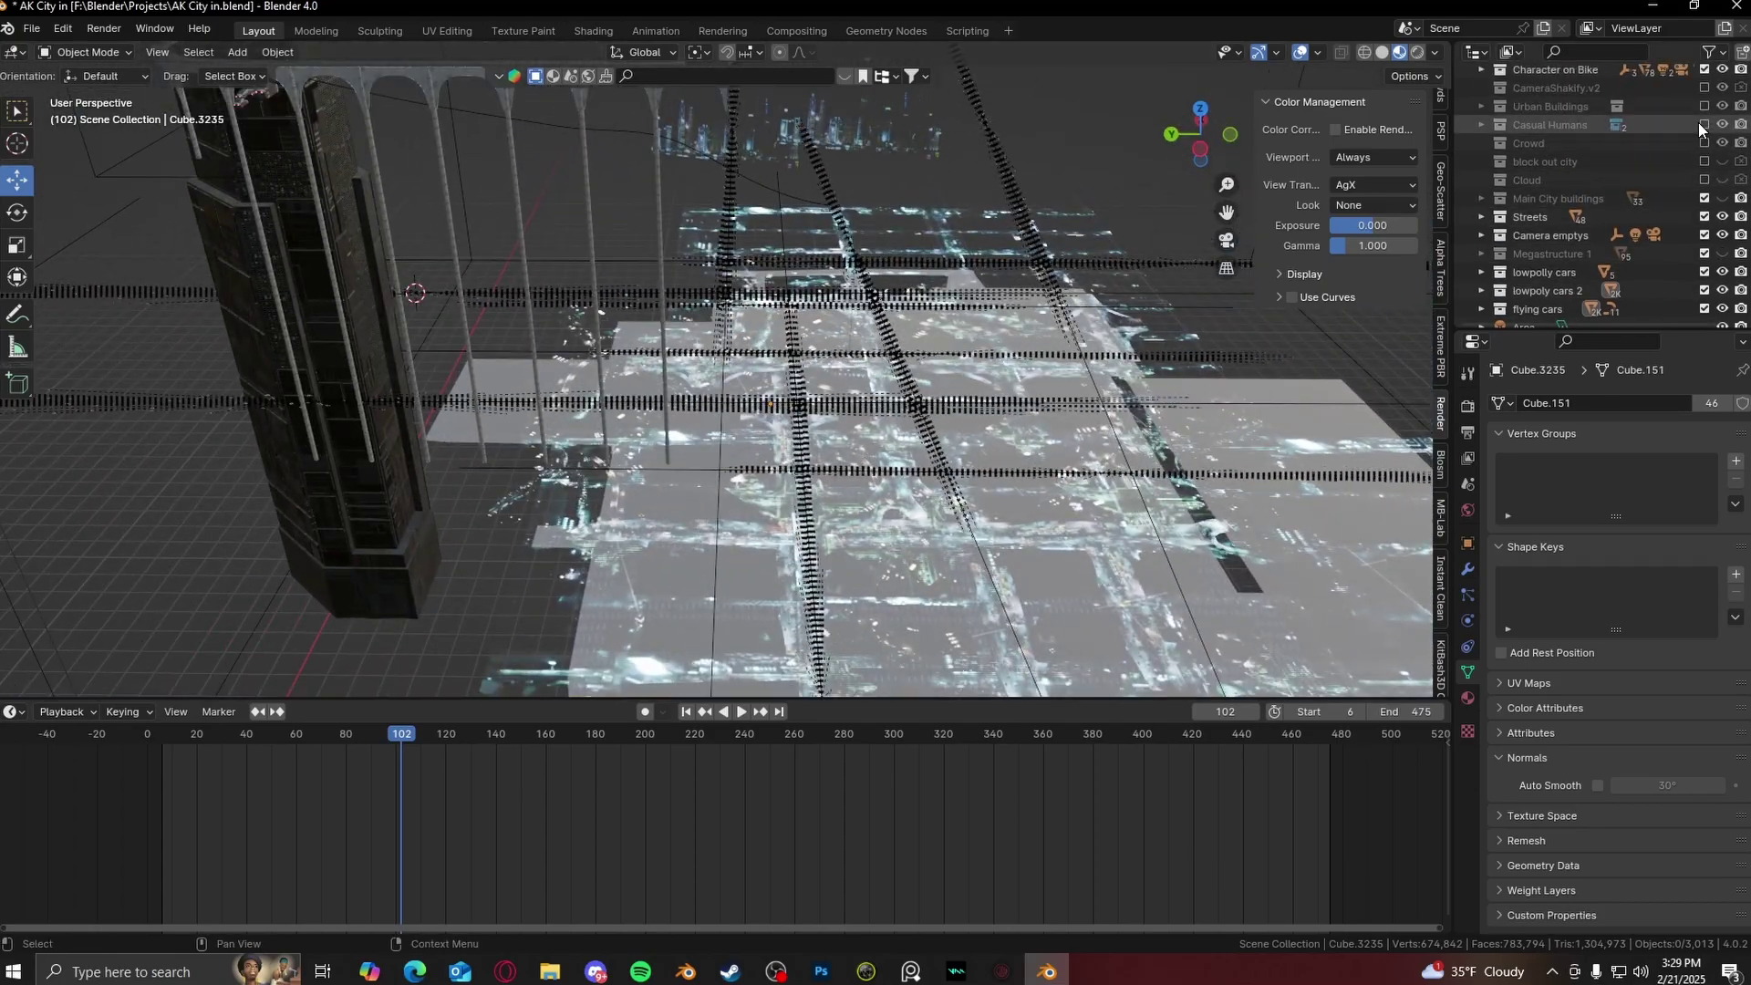
- Include the block out city collection and switch the timeline area to the Shader Editor for the selected street plane's material
click(1704, 222)
middle_drag(875, 310, 816, 314)
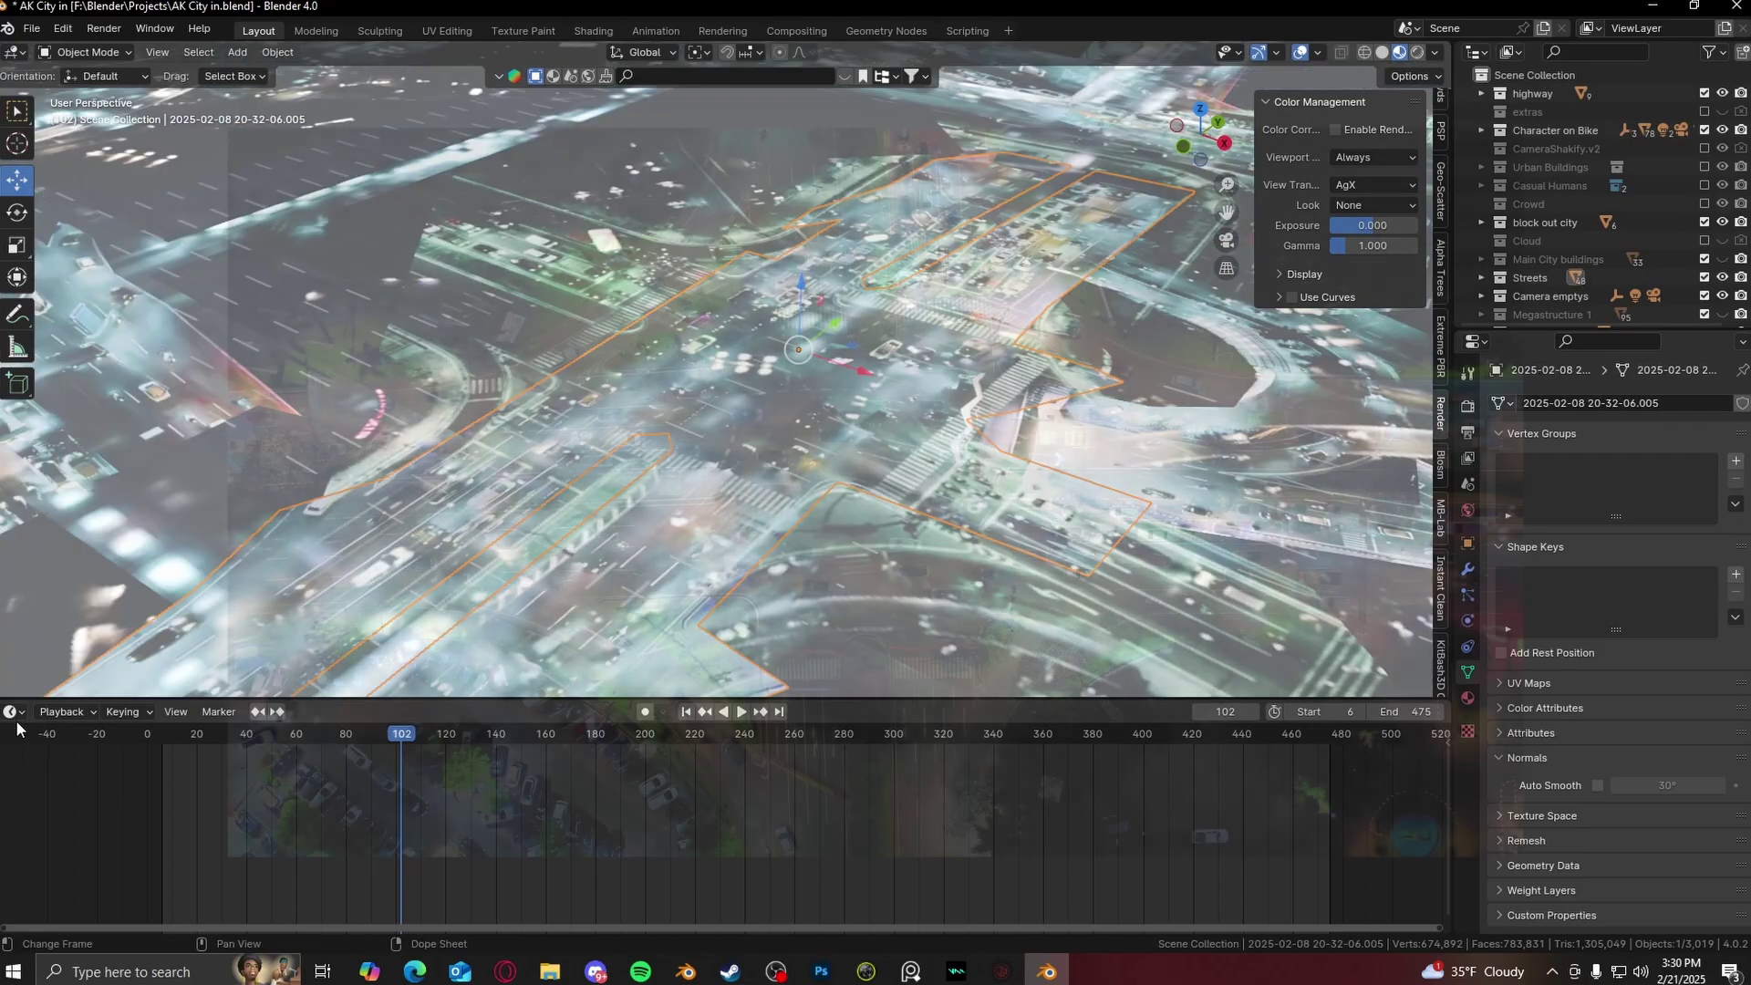
click(11, 711)
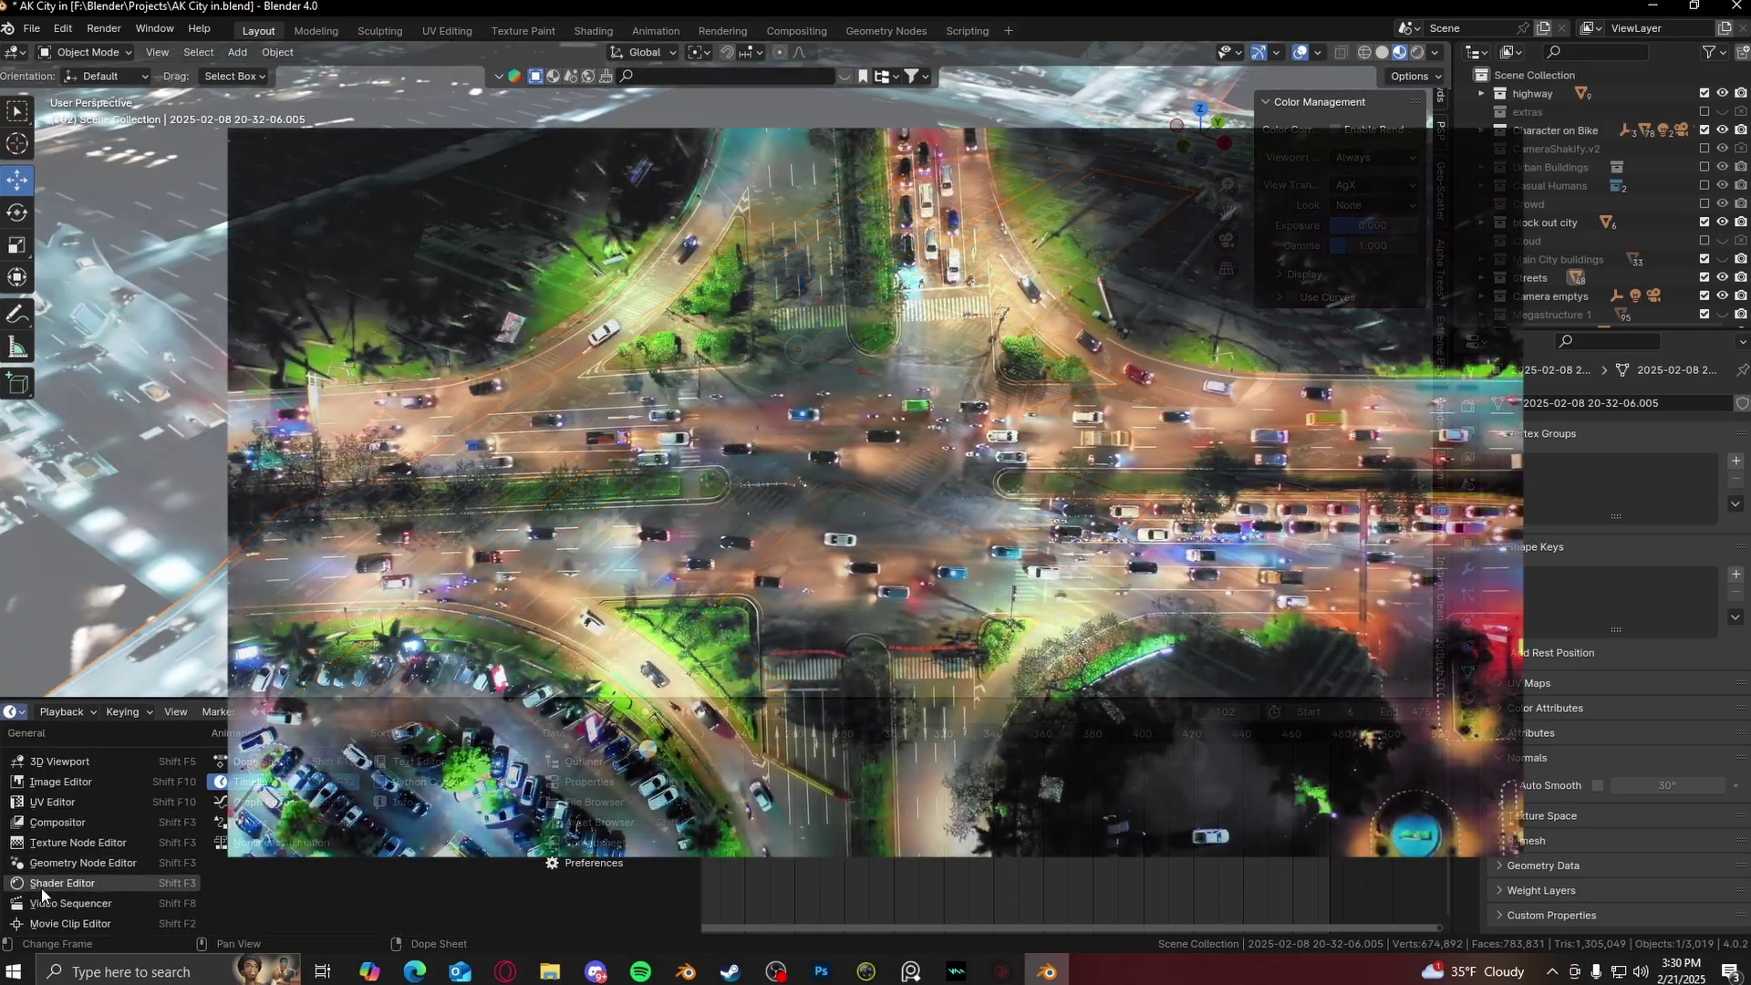
click(41, 883)
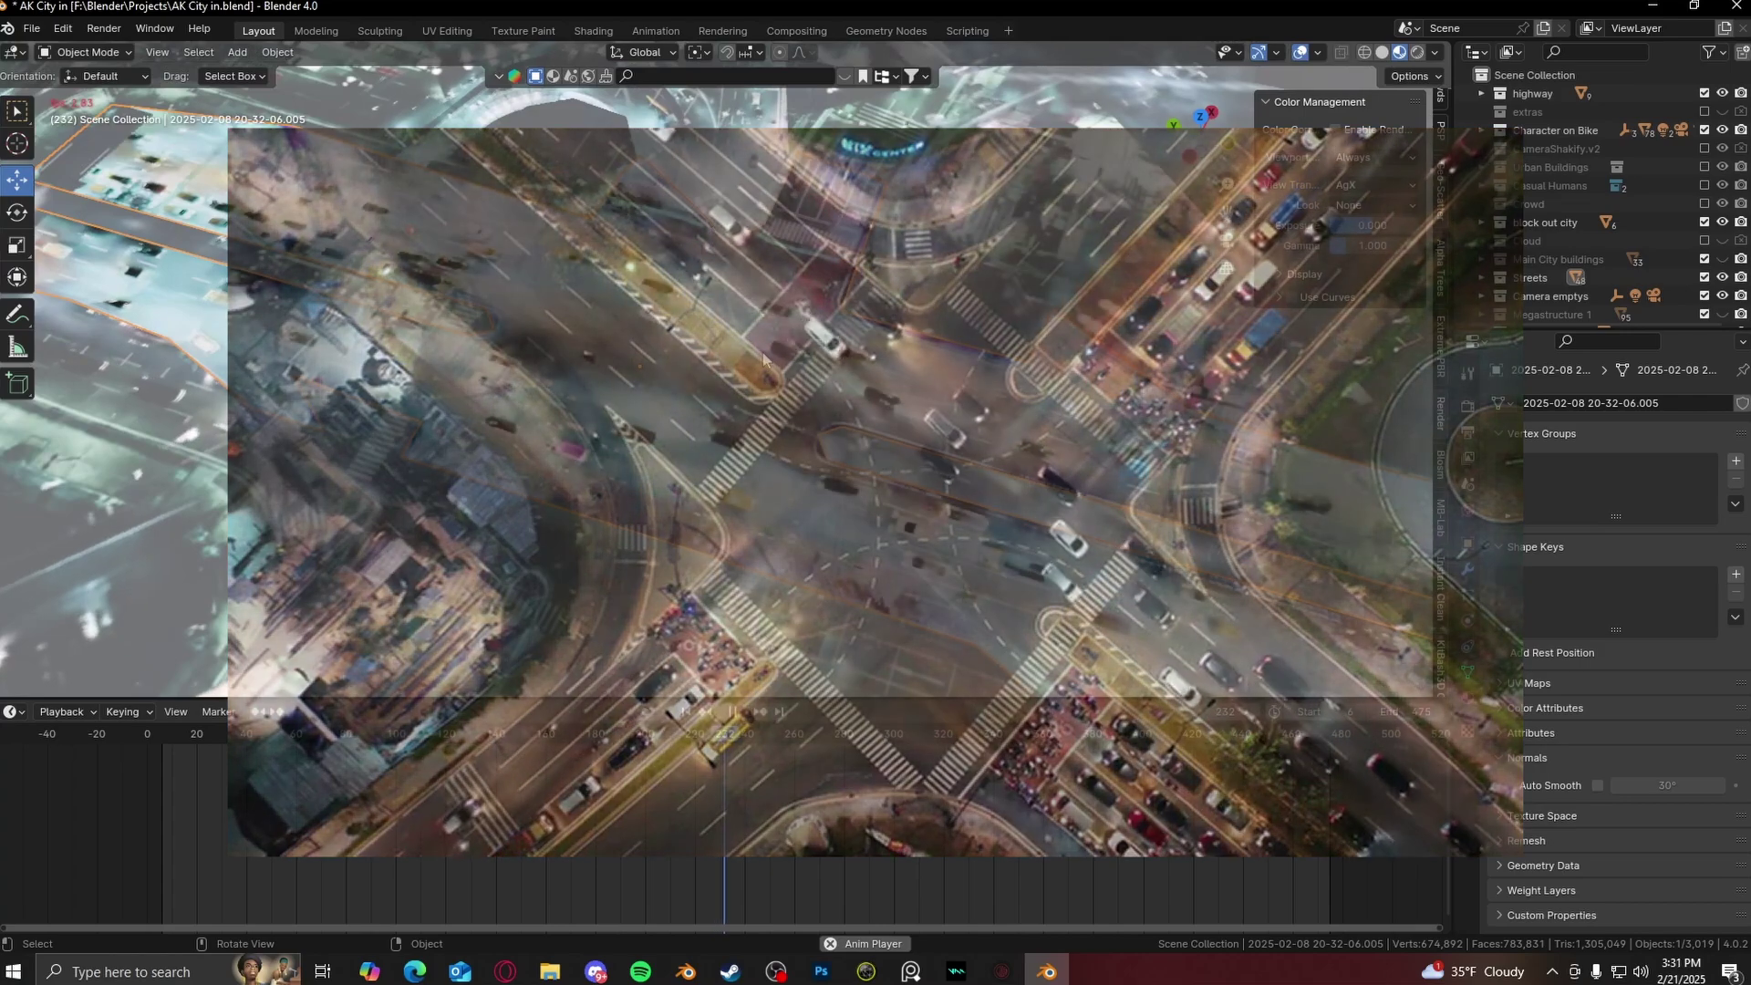
click(15, 711)
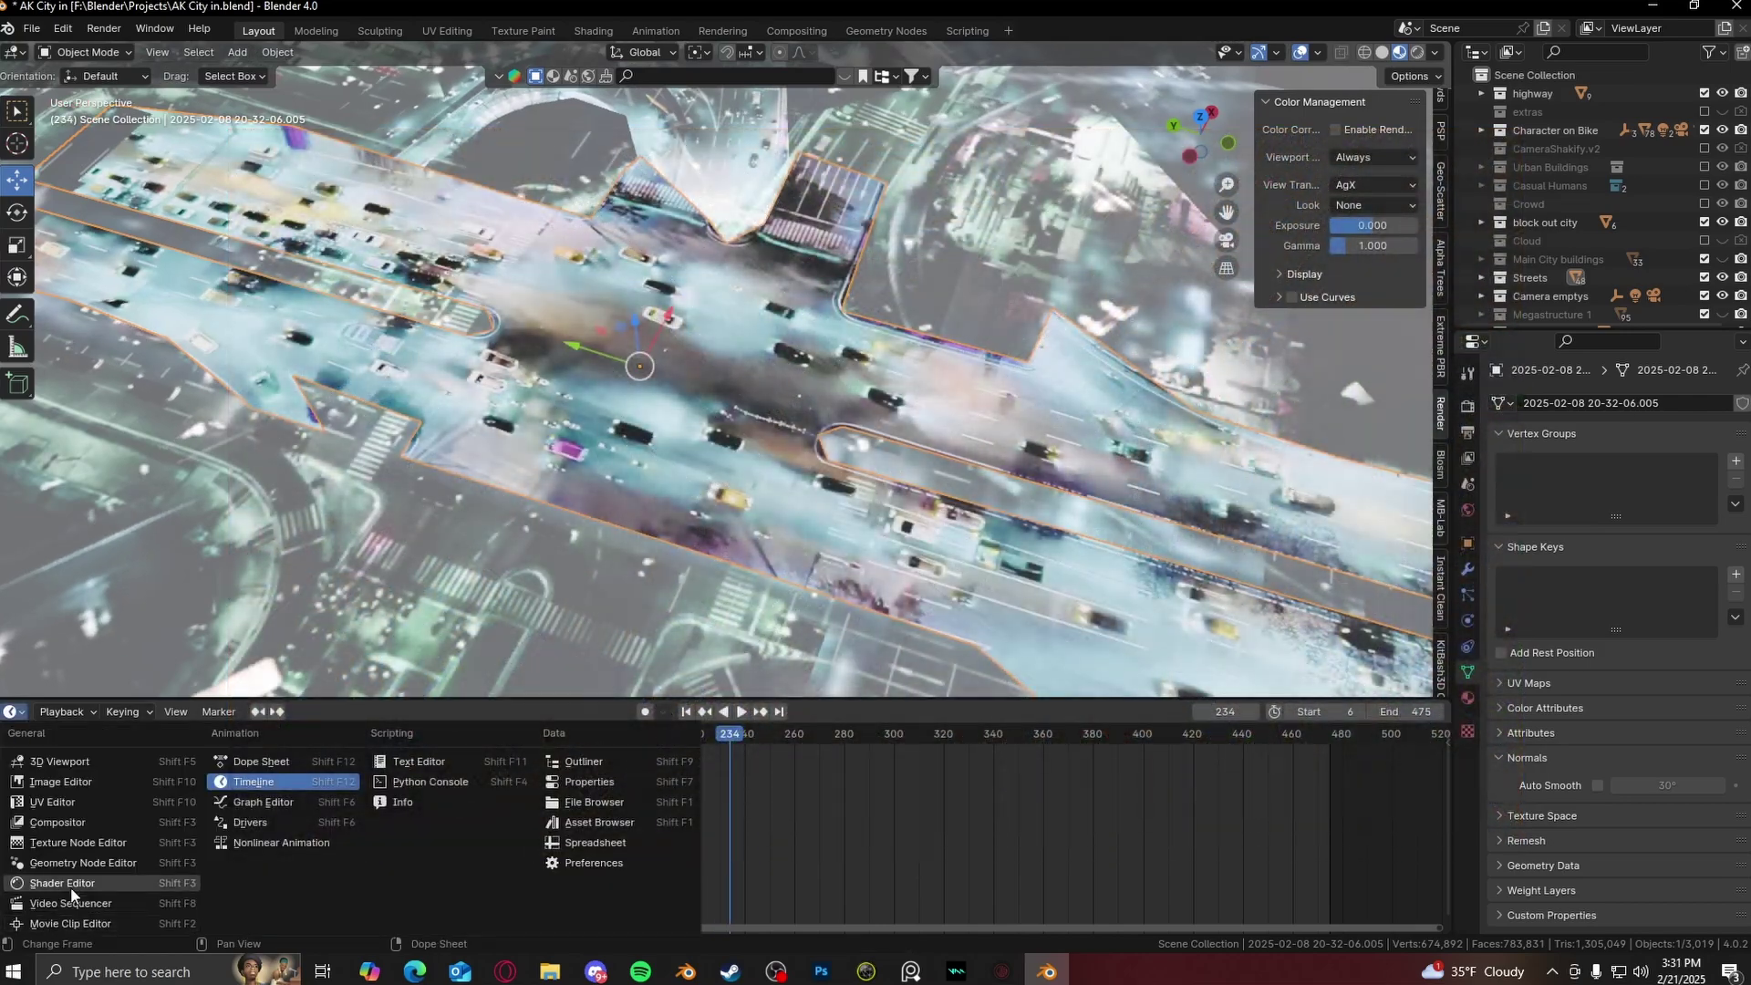
click(62, 883)
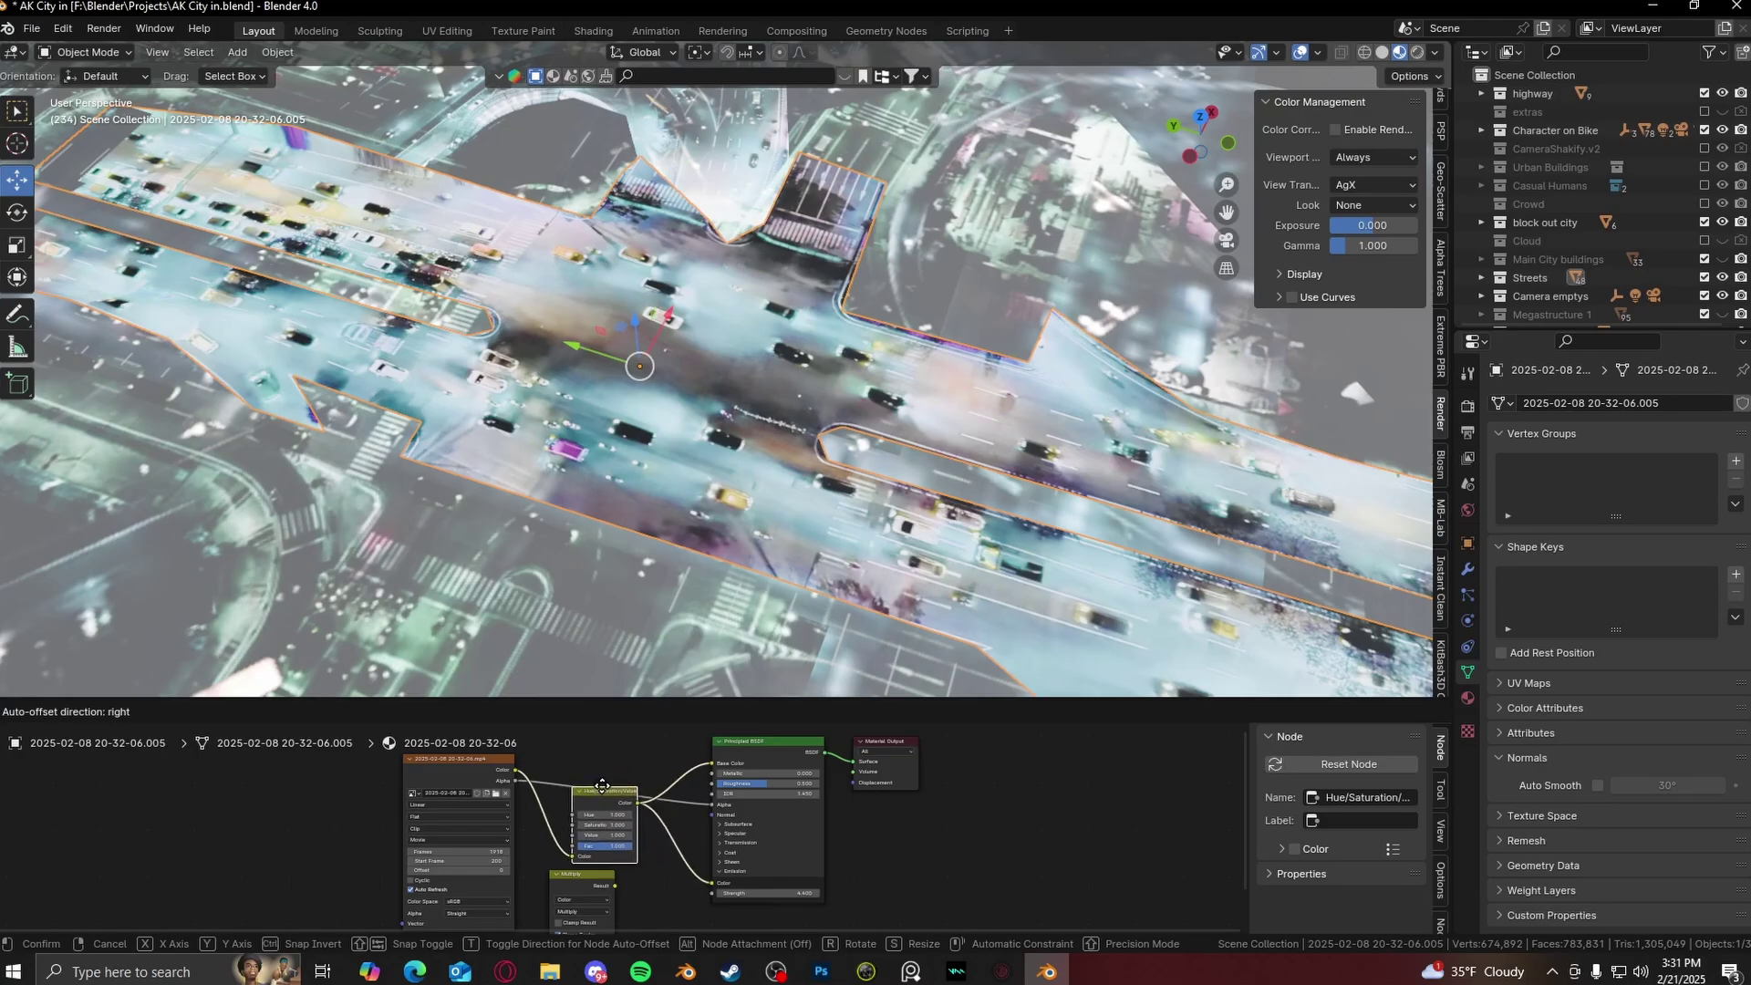
middle_drag(755, 420, 742, 368)
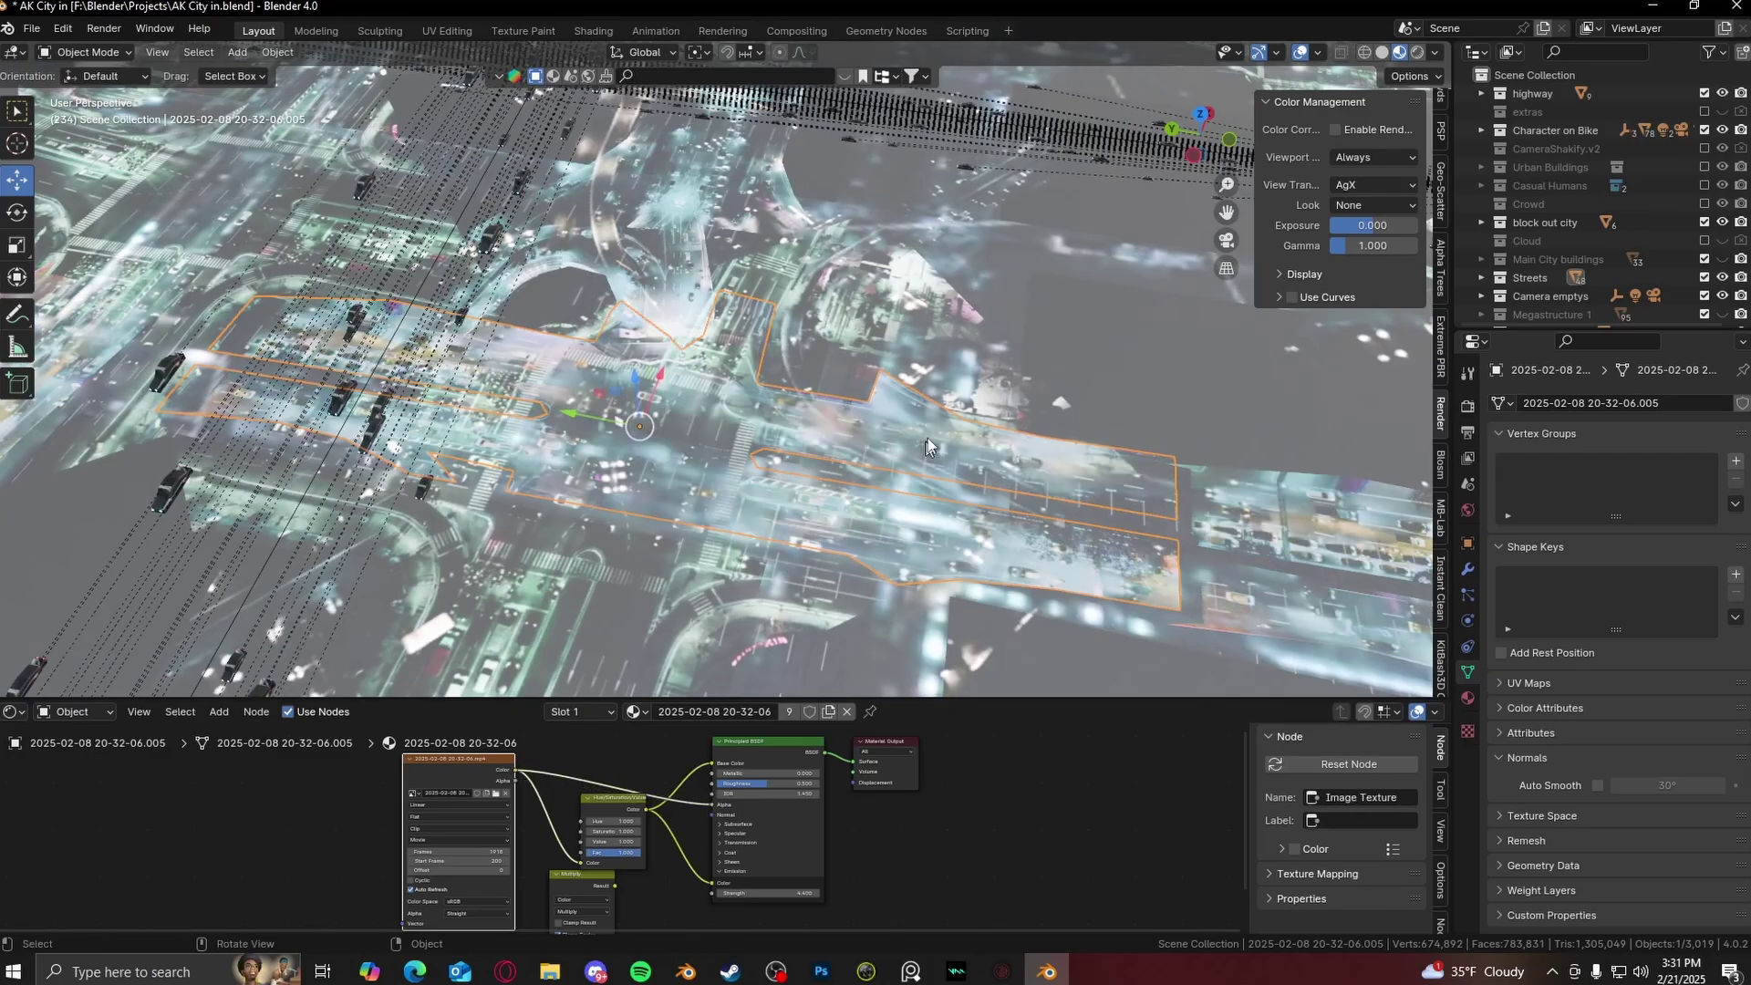
middle_drag(657, 392, 879, 507)
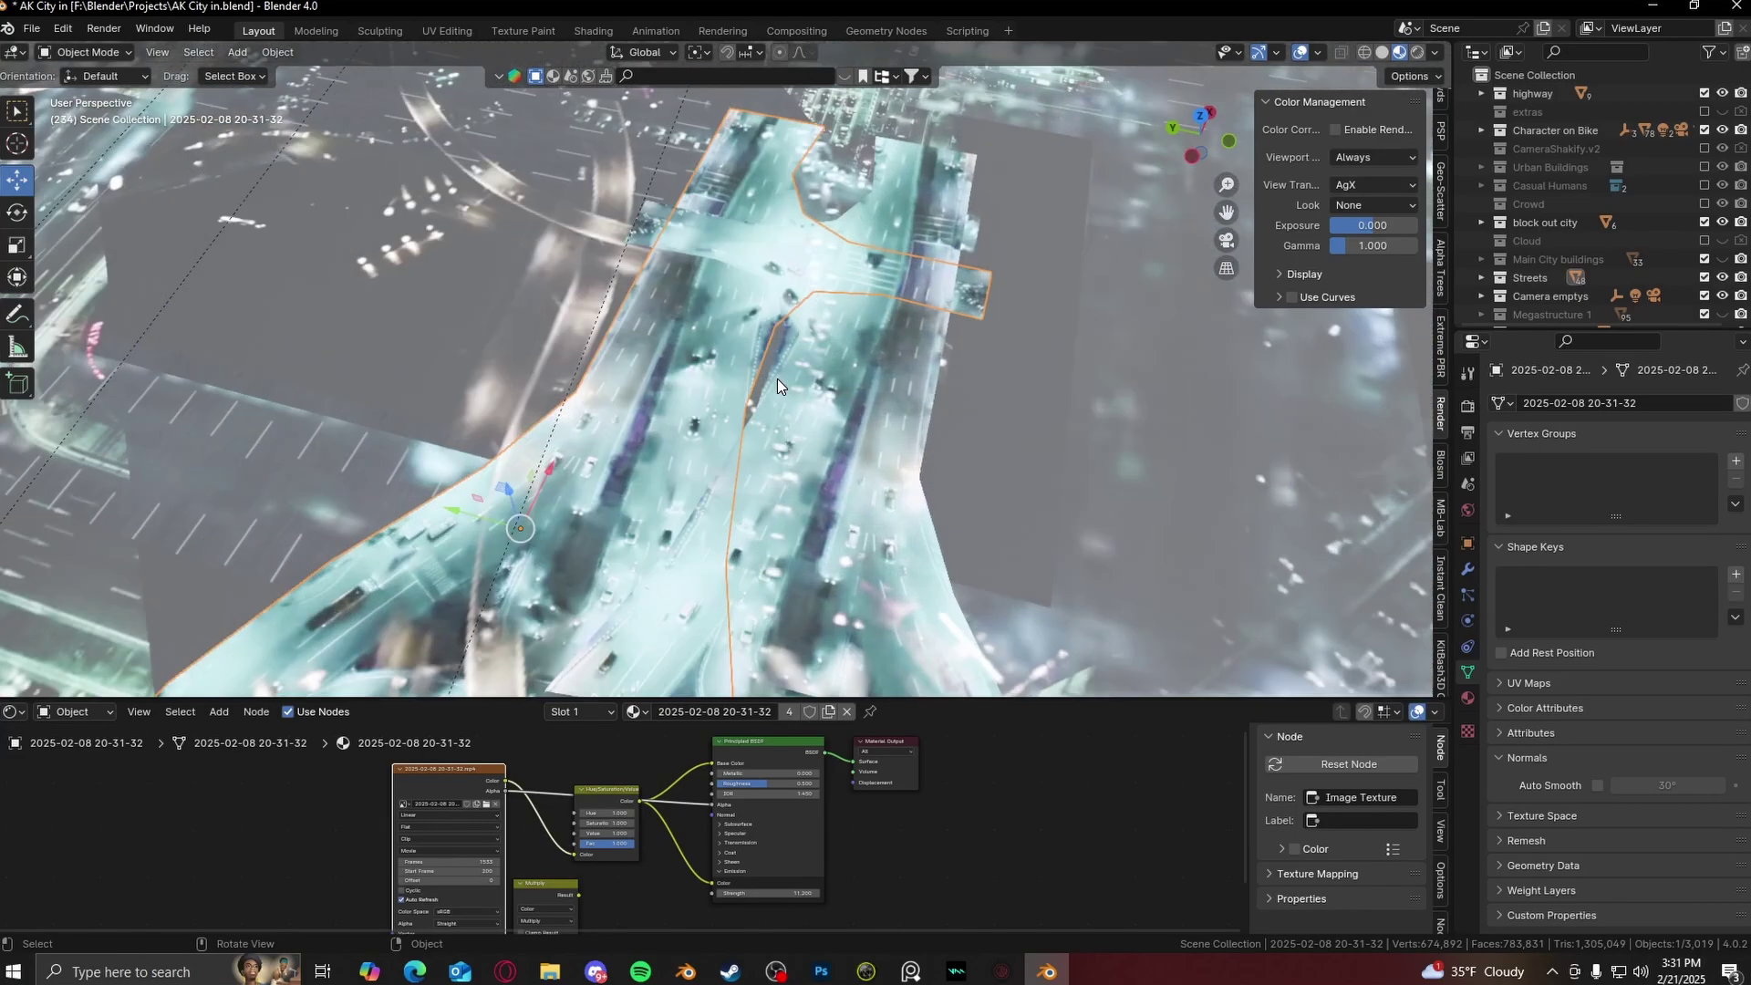
middle_drag(776, 379, 641, 398)
key(space)
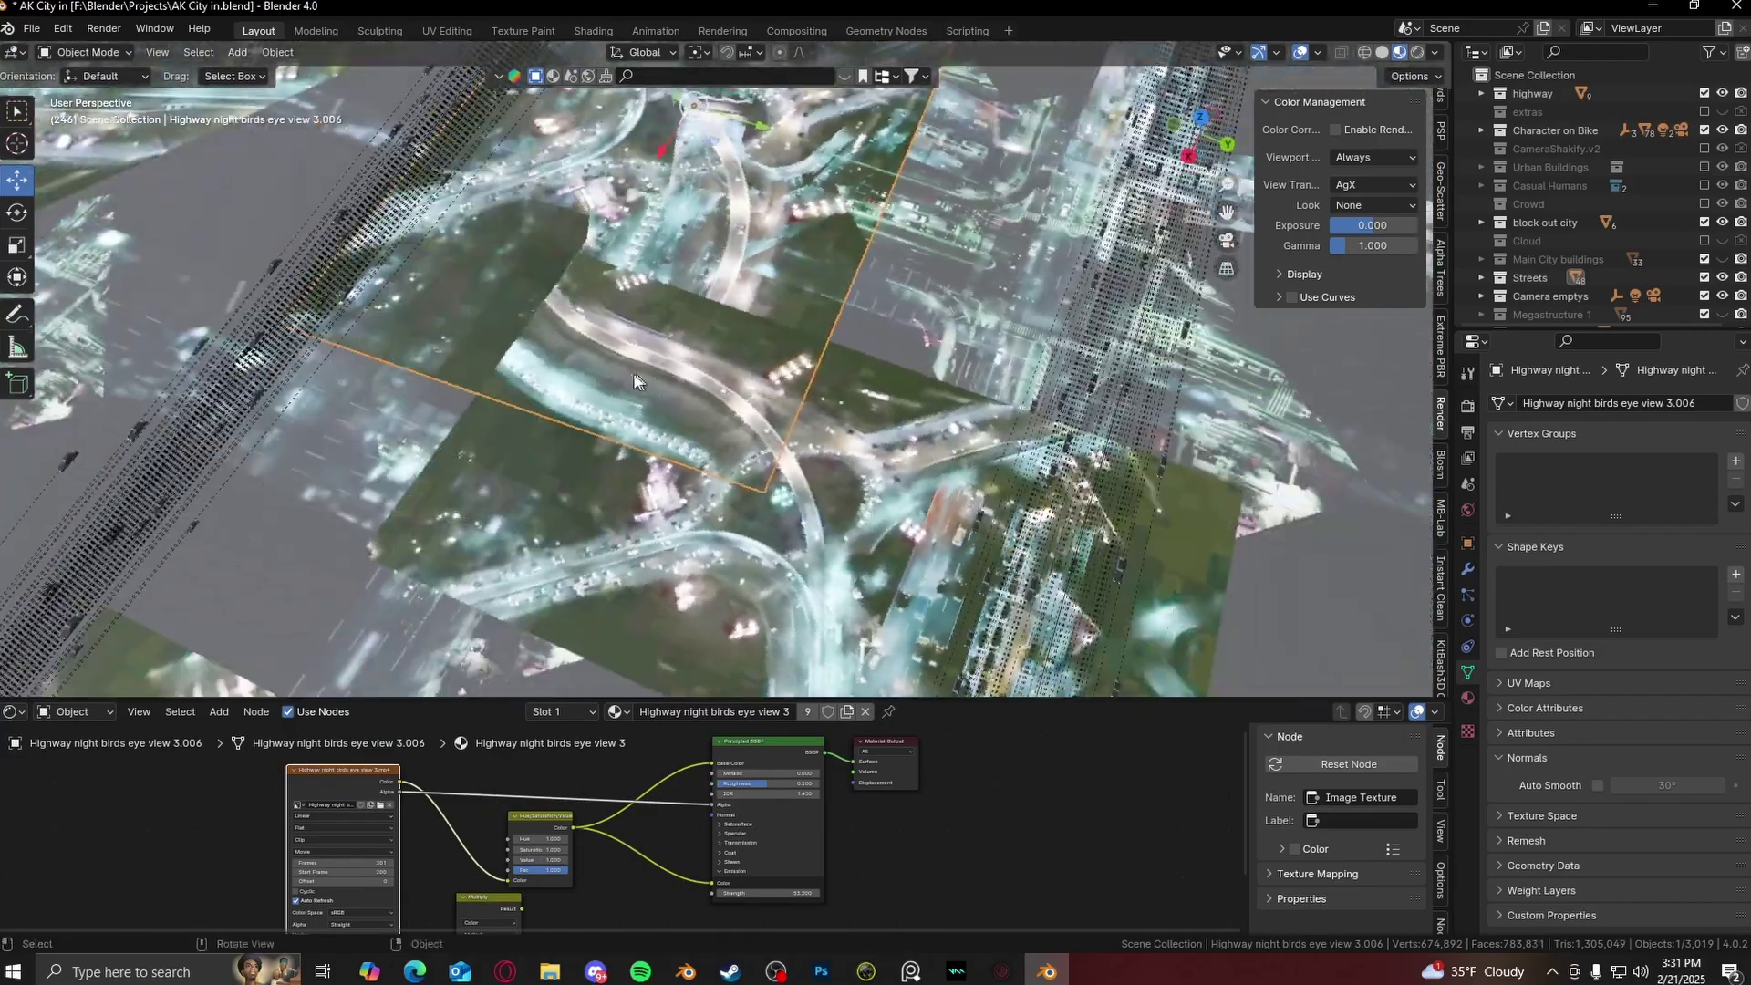
- Look across the street planes and play the animated traffic on Highway night birds eye view 3.006
middle_drag(718, 299, 352, 339)
scroll(873, 356, up, 5)
middle_drag(872, 363, 828, 320)
key(space)
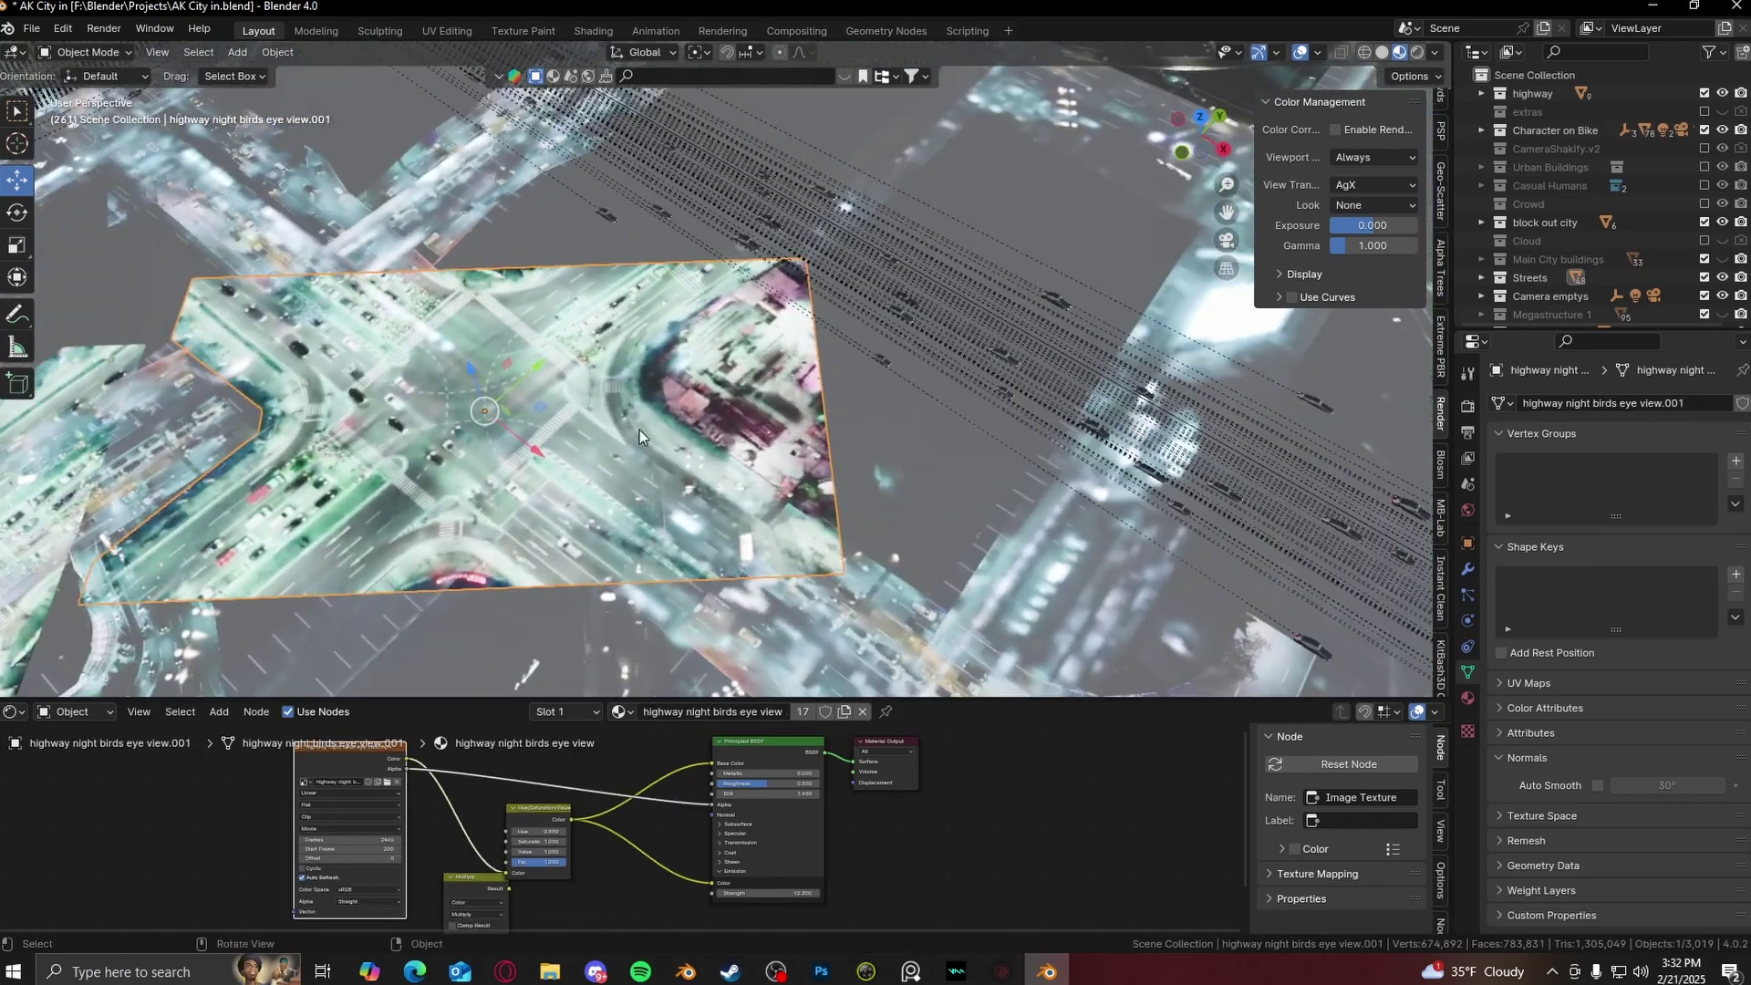
- Play the traffic footage on the intersection plane highway night birds eye view.001 and view it from above
middle_drag(639, 429, 681, 408)
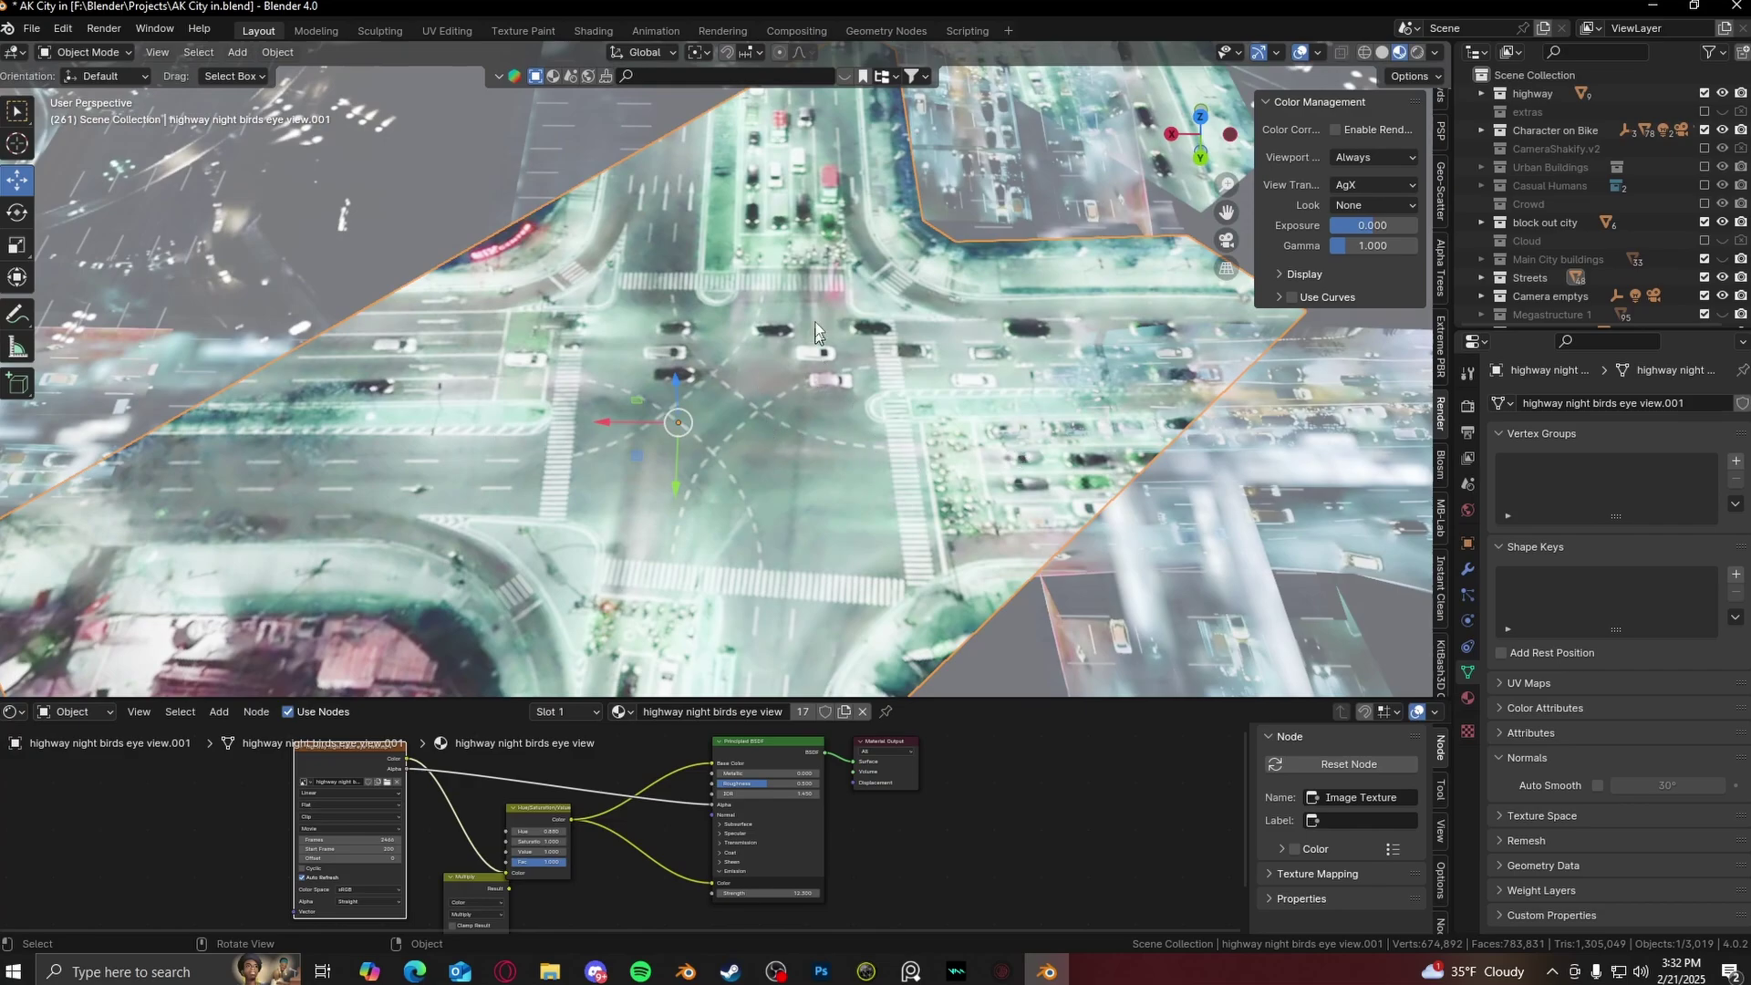
key(space)
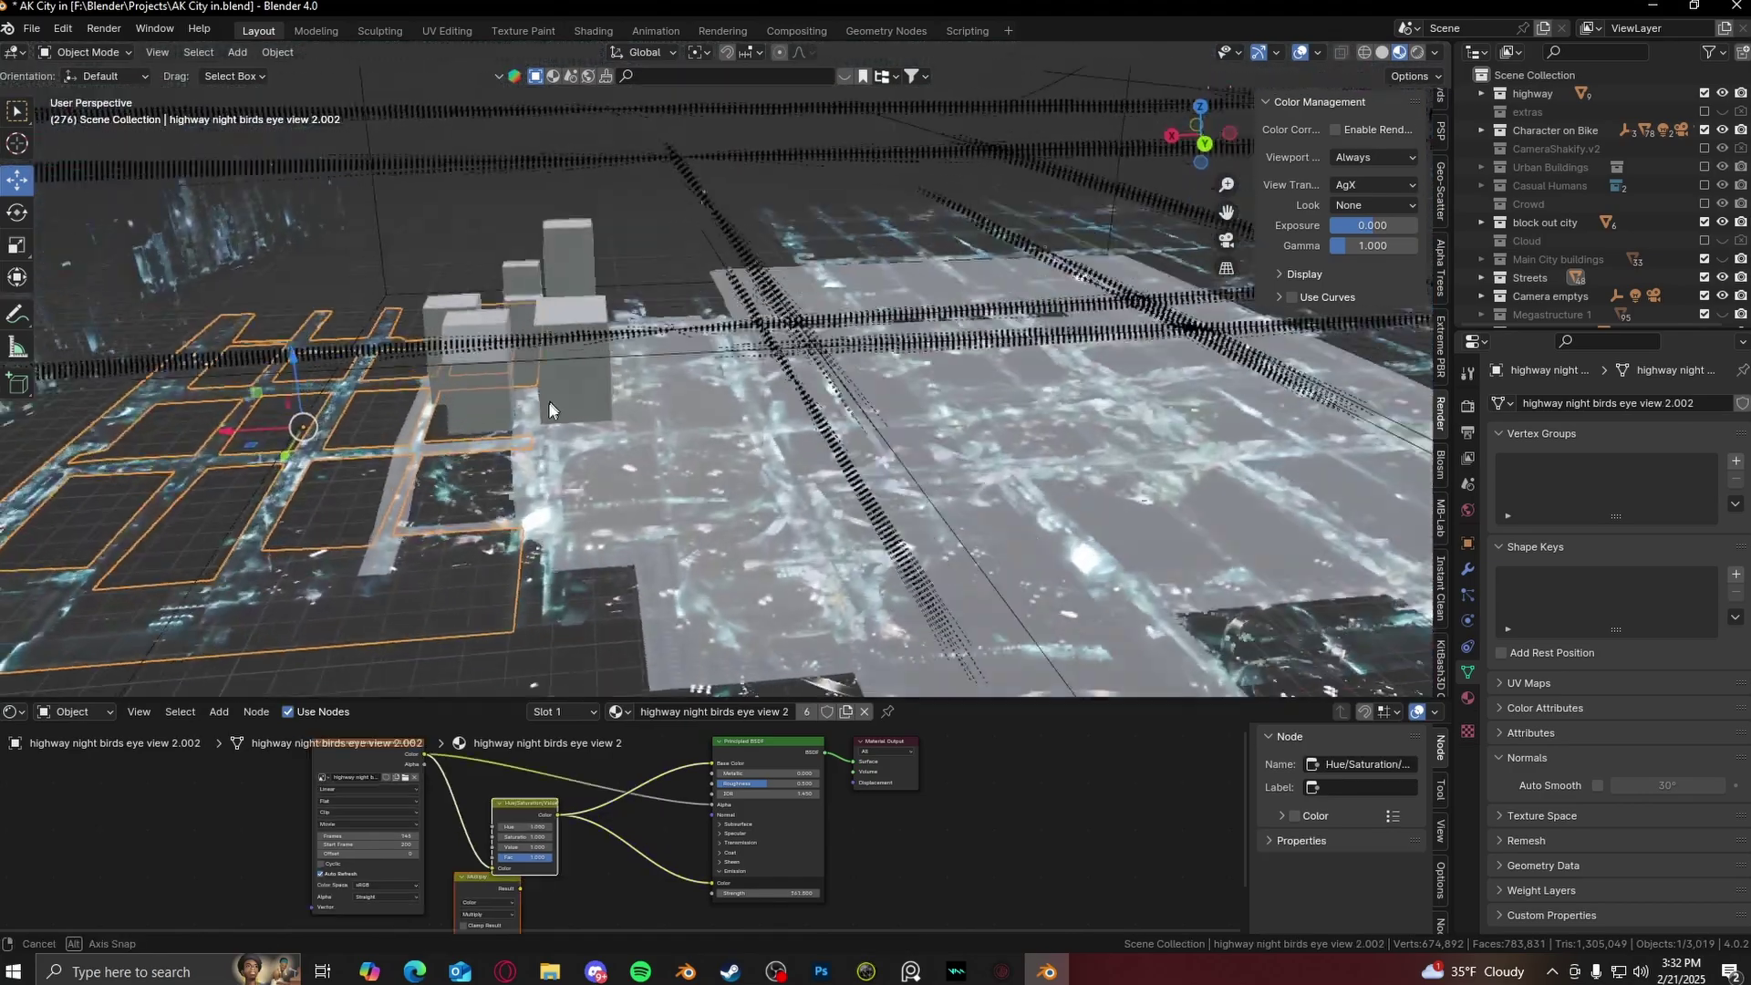
mouse_move(712, 374)
middle_down()
mouse_move(835, 383)
mouse_move(889, 423)
mouse_move(810, 474)
mouse_move(671, 398)
mouse_move(588, 412)
mouse_move(719, 392)
middle_up()
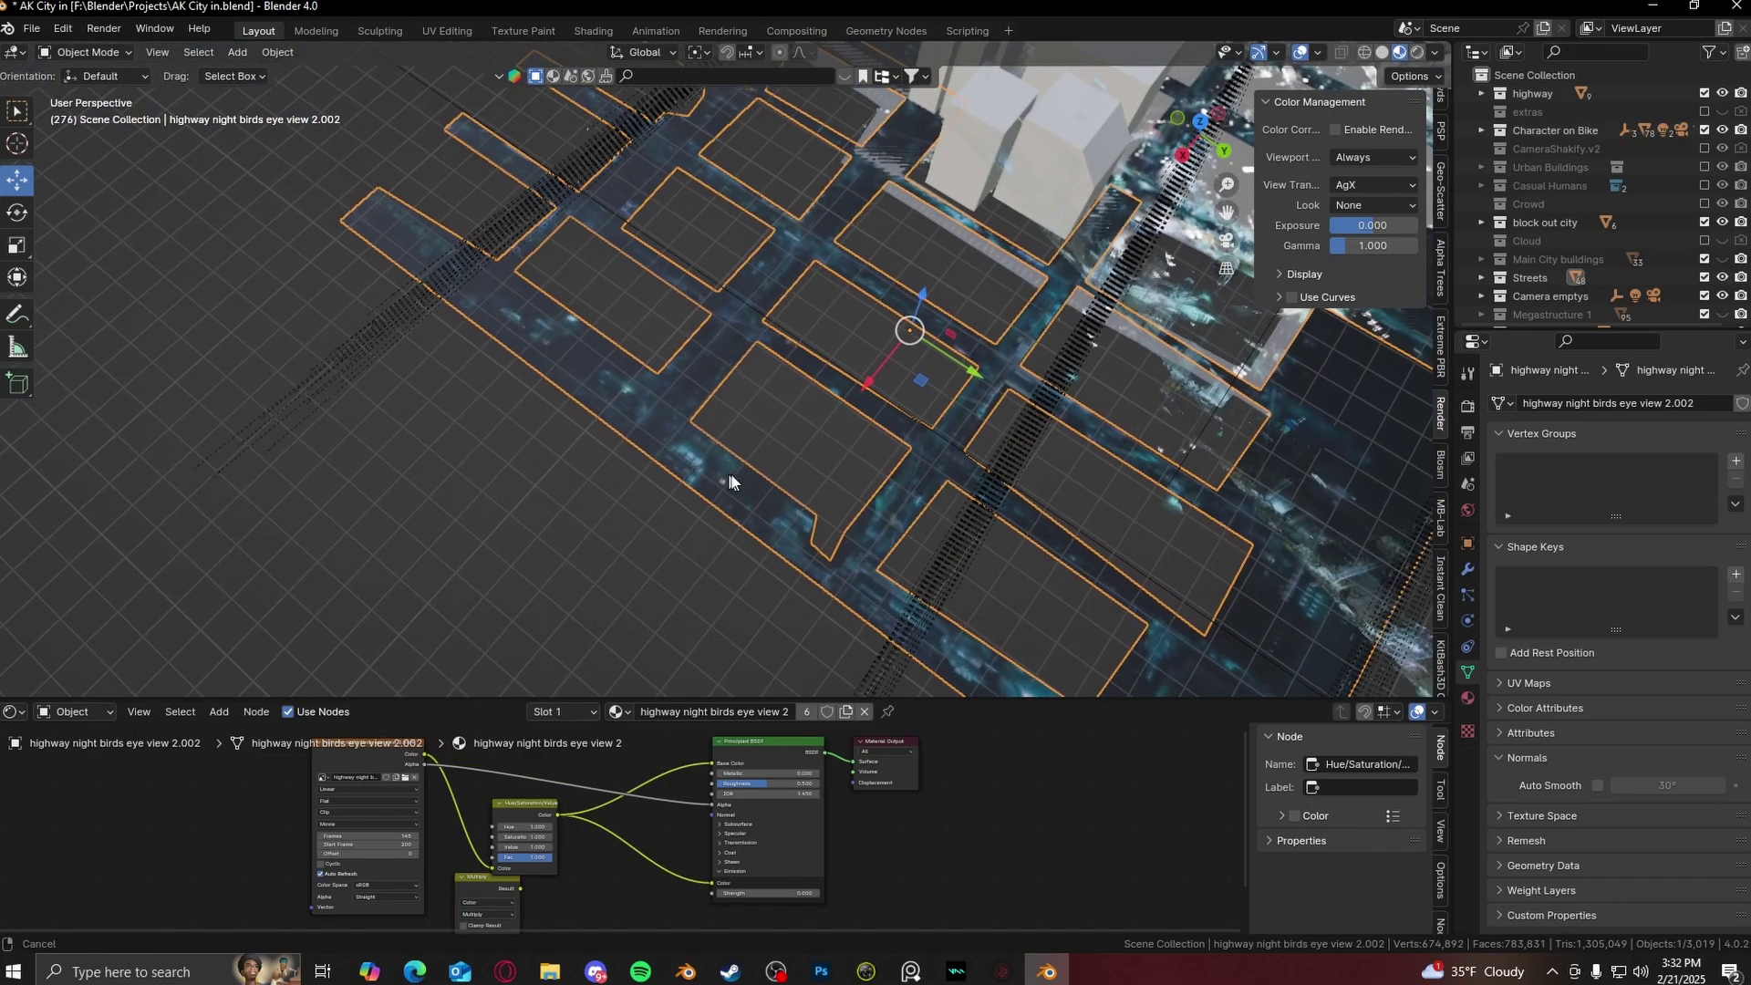
- Examine the cut-out street grid highway night birds eye view 2.002 while its traffic footage plays
middle_drag(731, 478, 870, 382)
scroll(870, 381, up, 4)
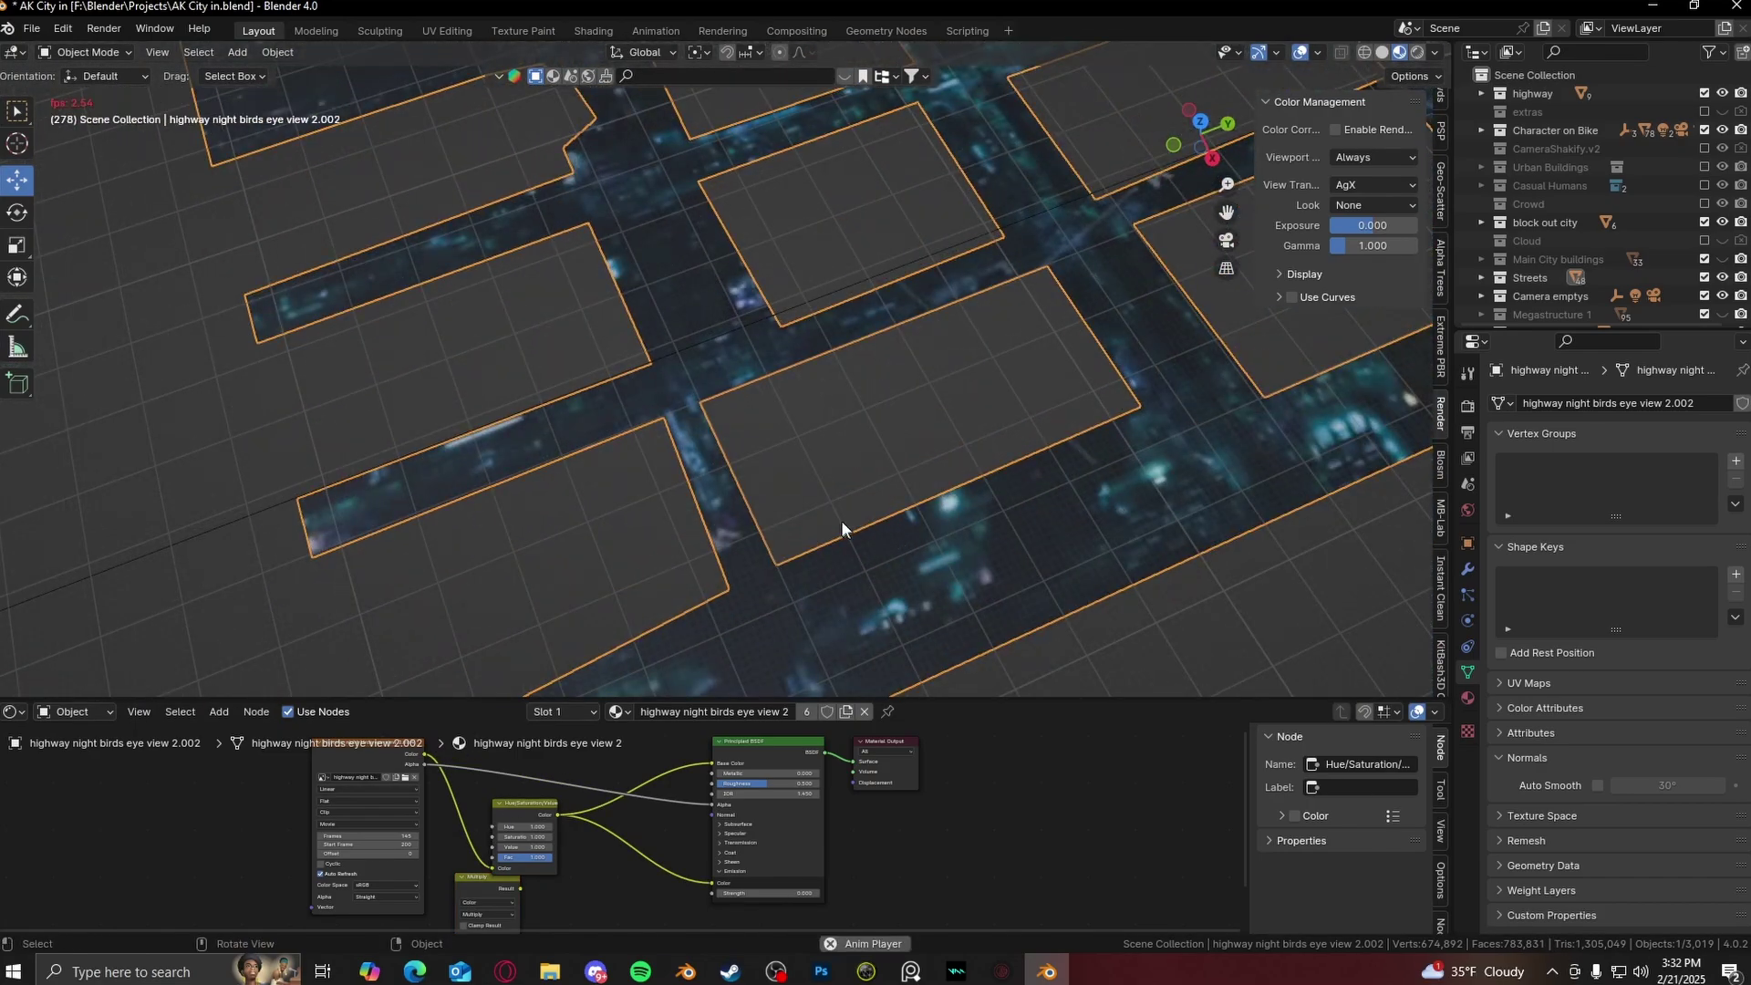
scroll(763, 356, up, 1)
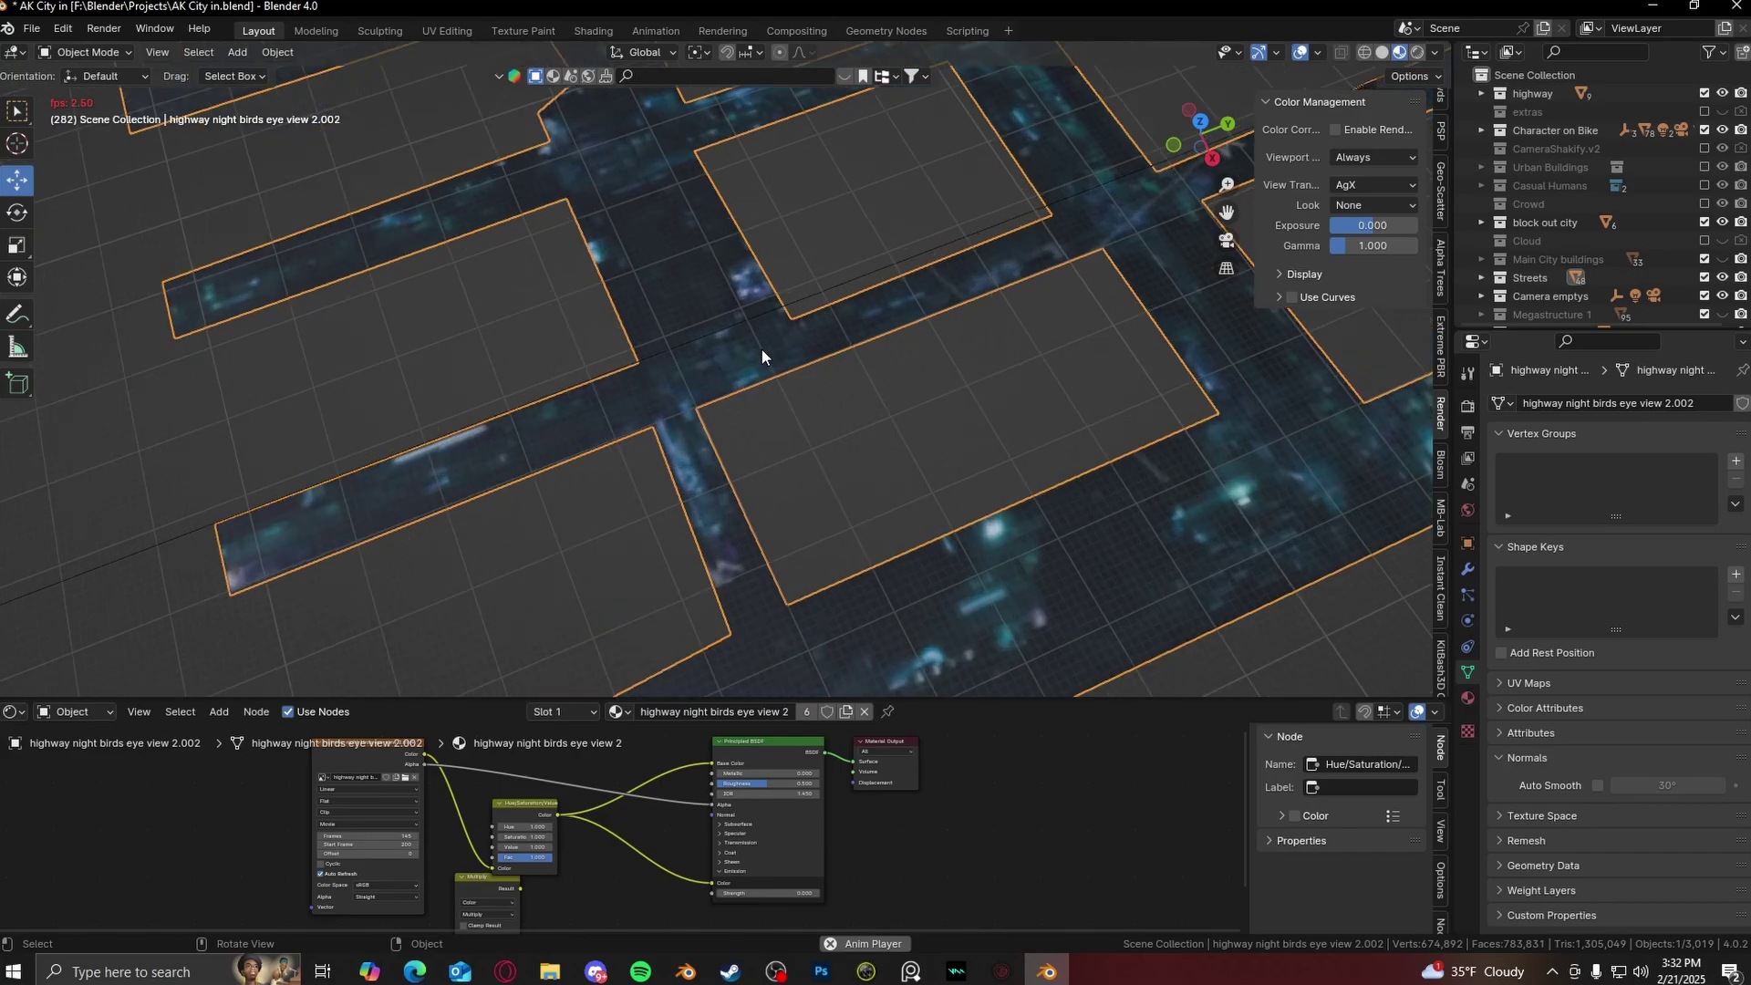
scroll(761, 347, down, 4)
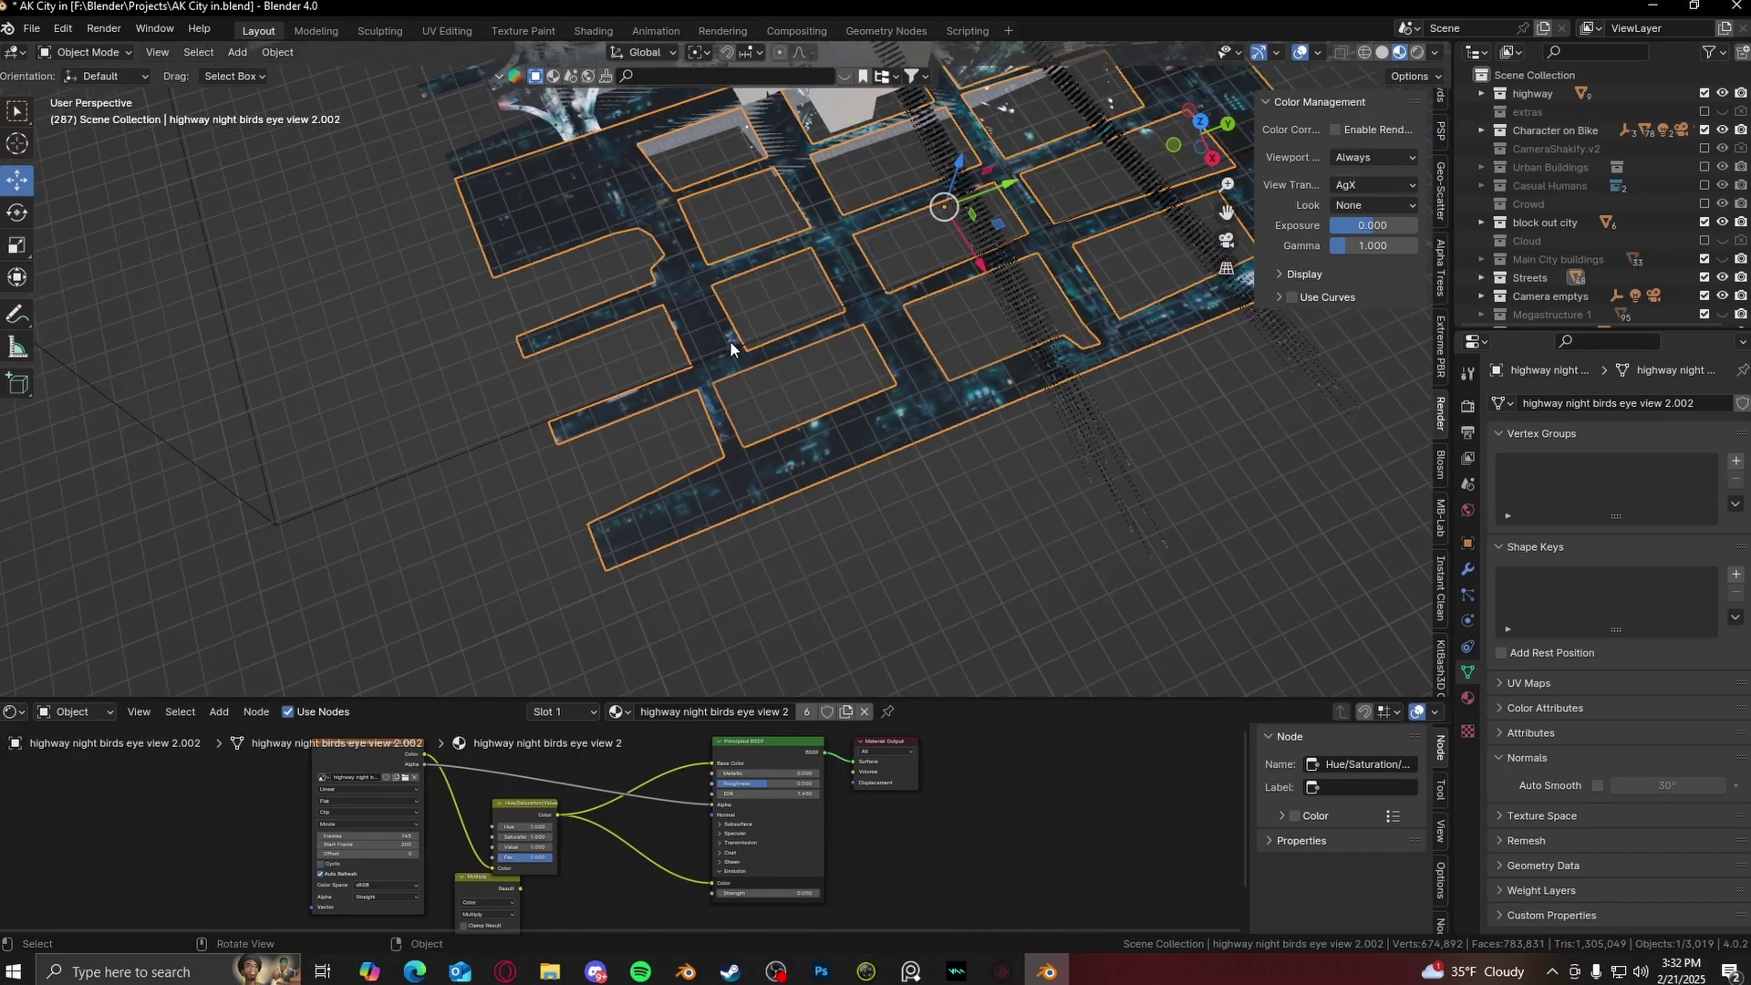
middle_drag(729, 341, 855, 385)
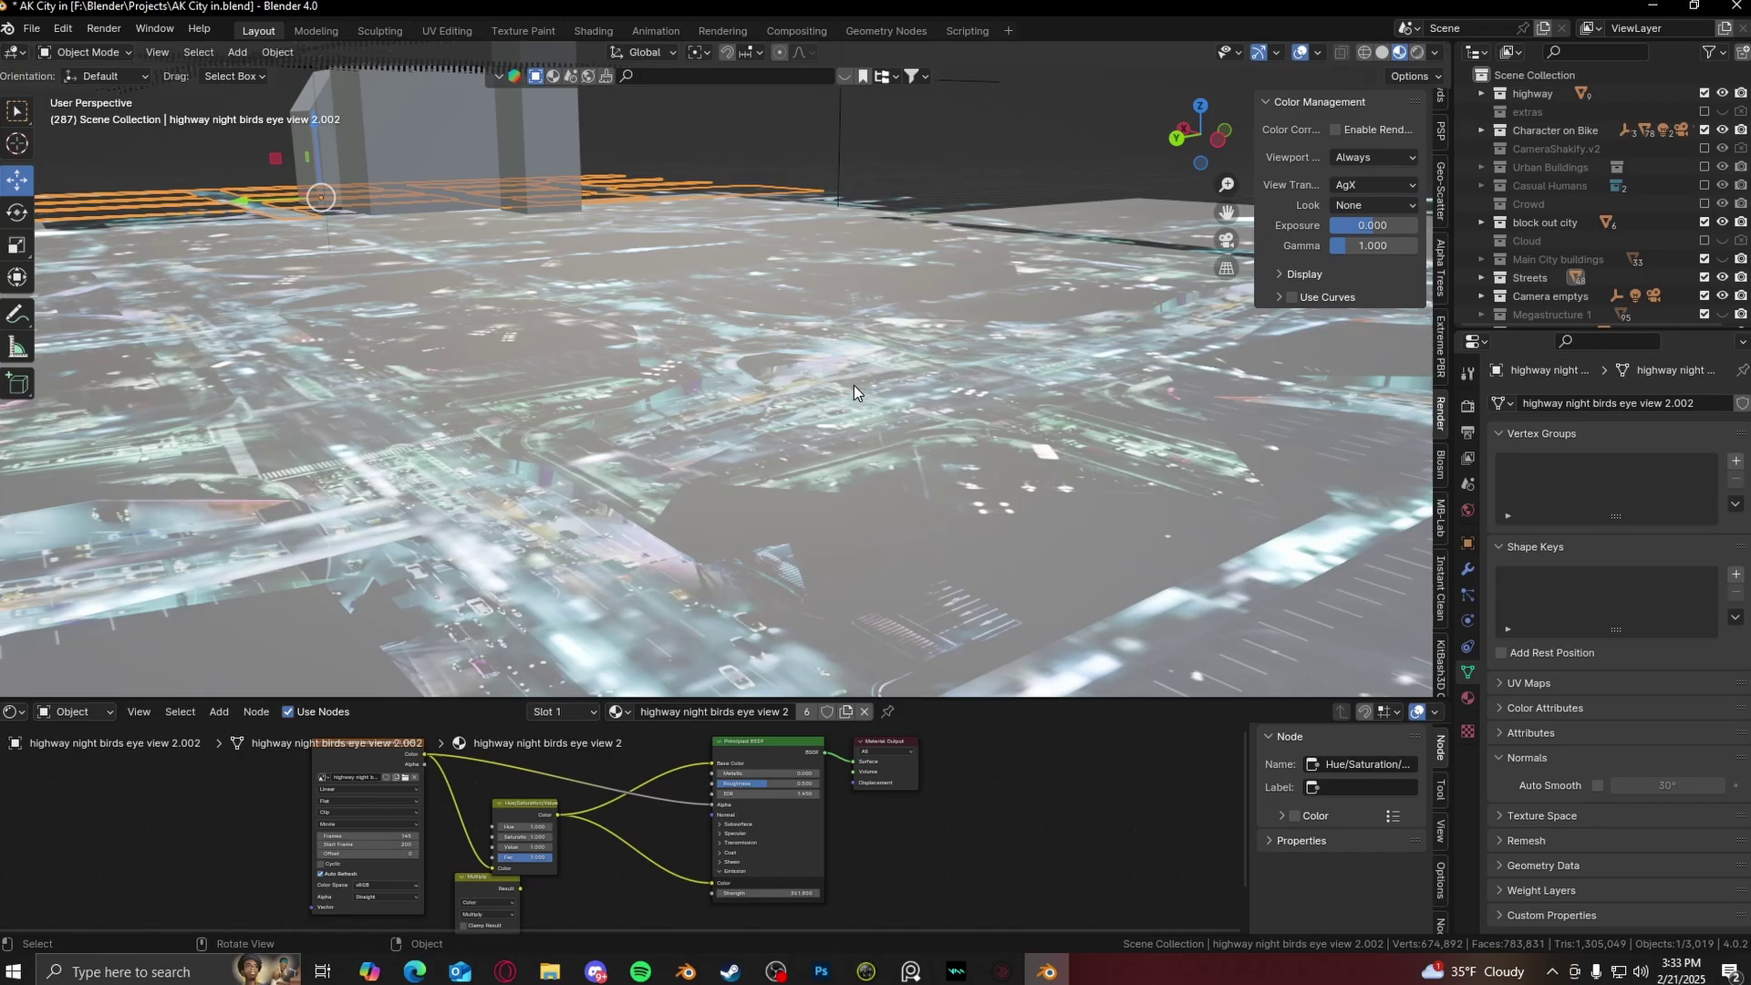
- Look over the overlapping traffic planes covering the city ground from low and high angles
middle_drag(857, 374, 757, 409)
middle_drag(755, 432, 923, 434)
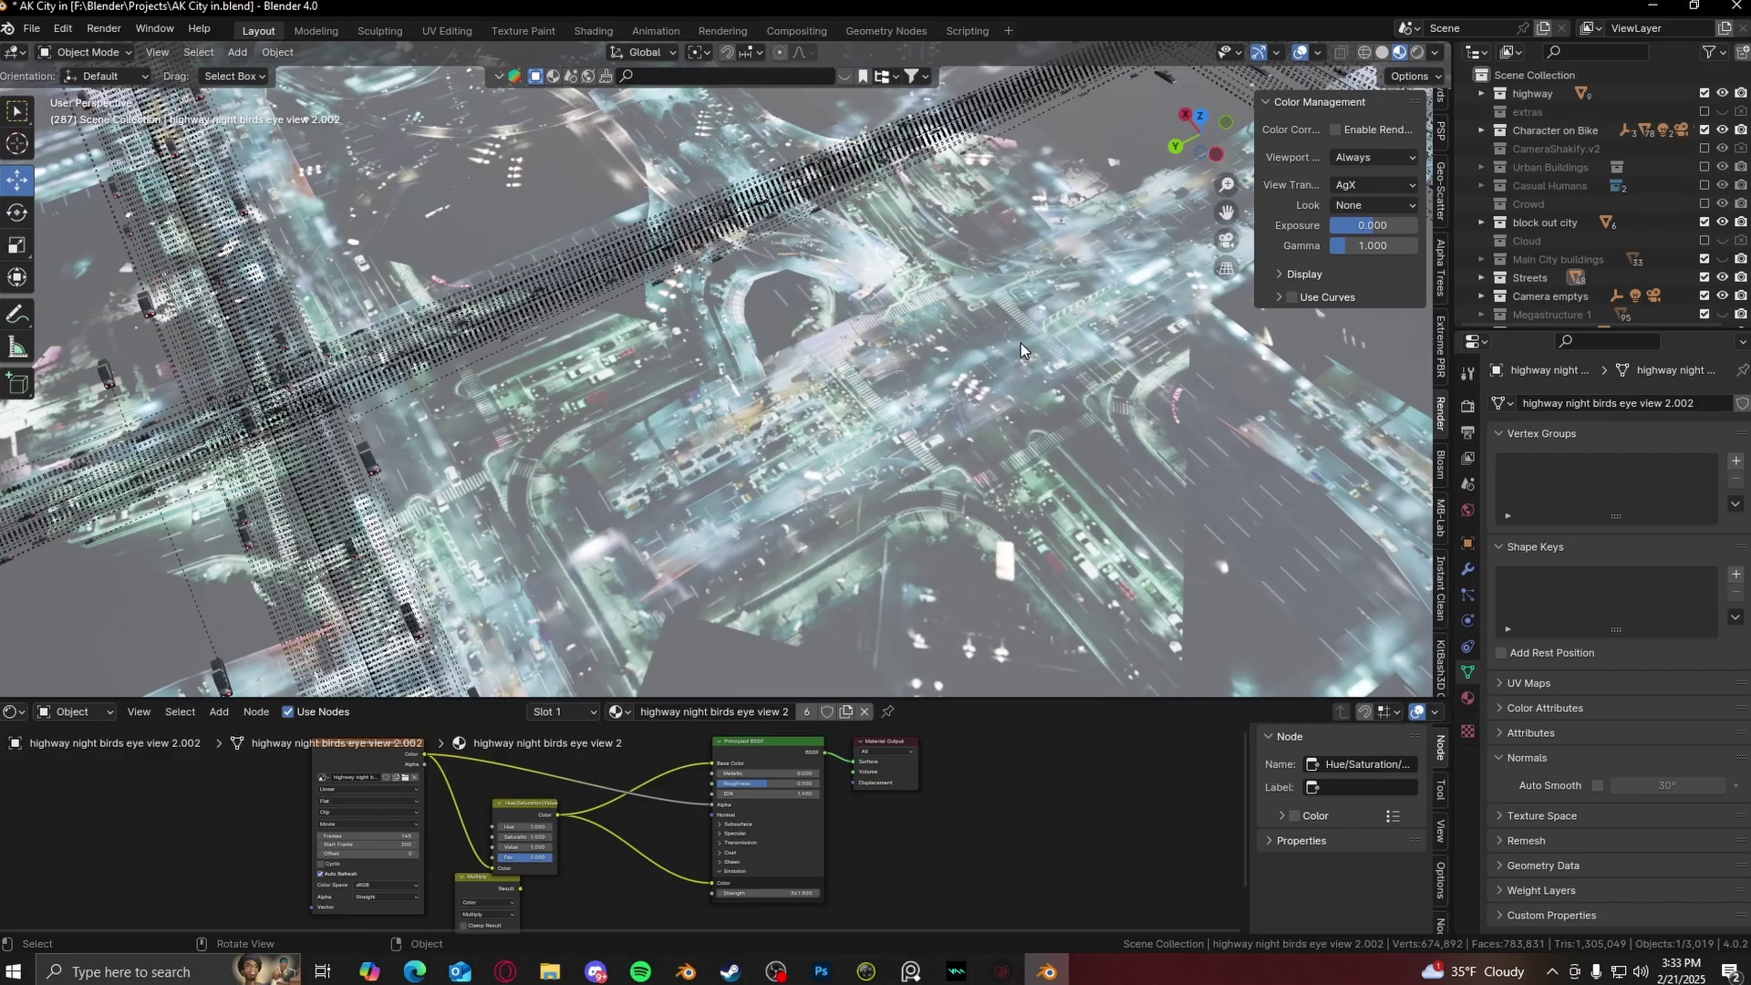
middle_drag(1021, 343, 1046, 249)
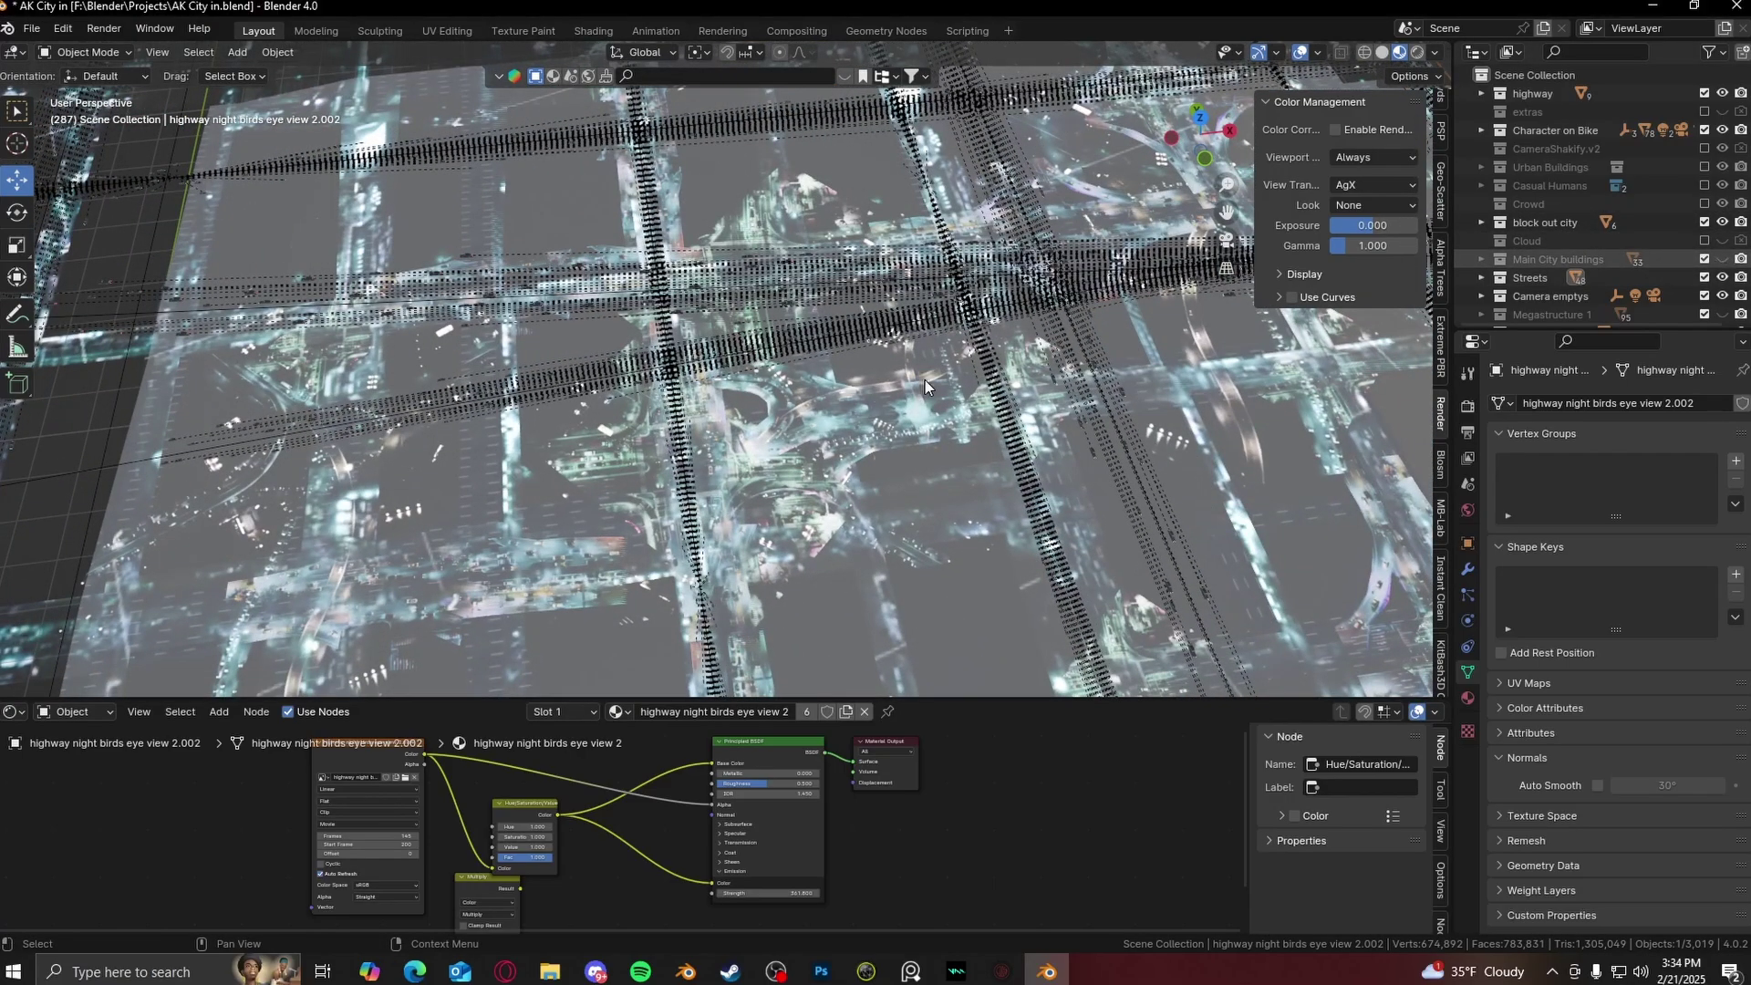
- Bring back the Main City buildings collection and select Residential Tower 4 for a closer look
key(ctrl+z)
scroll(925, 380, down, 3)
scroll(905, 369, up, 6)
click(826, 288)
middle_drag(905, 368, 922, 589)
scroll(923, 588, down, 4)
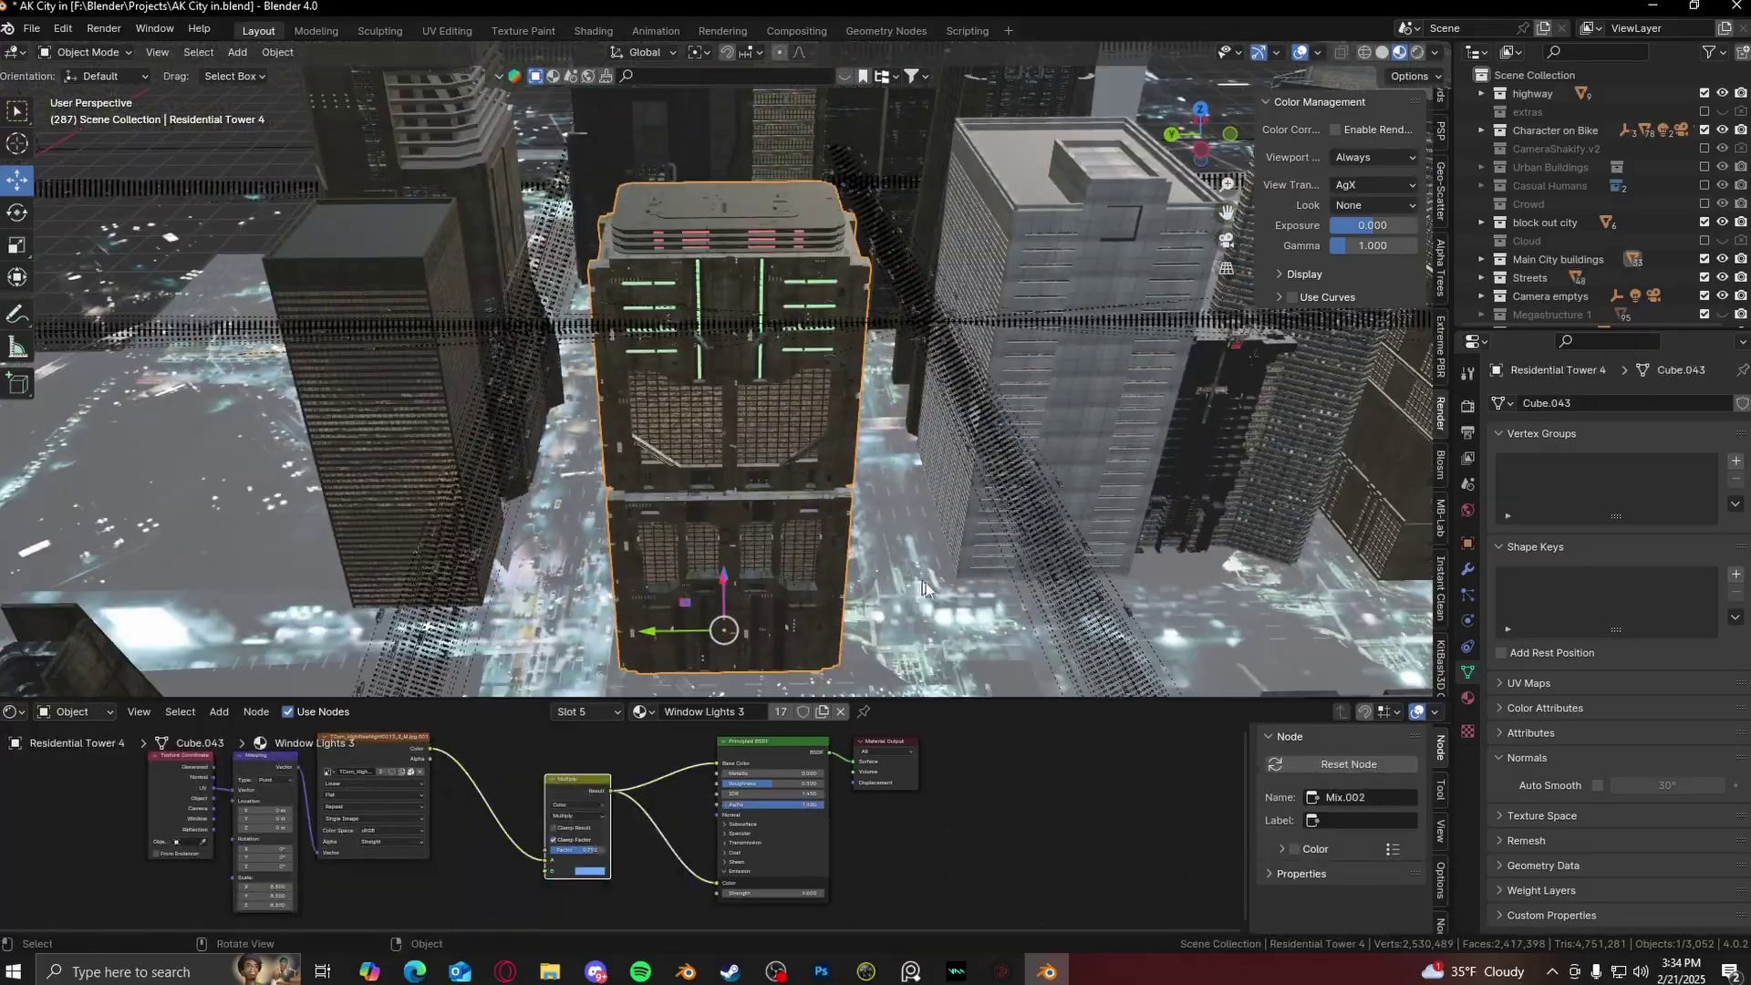
- Enlarge the 3D viewport over the Shader Editor and examine Residential Tower 4 from above
drag(1046, 699, 1058, 813)
scroll(719, 511, up, 5)
middle_drag(721, 511, 834, 410)
scroll(834, 410, down, 2)
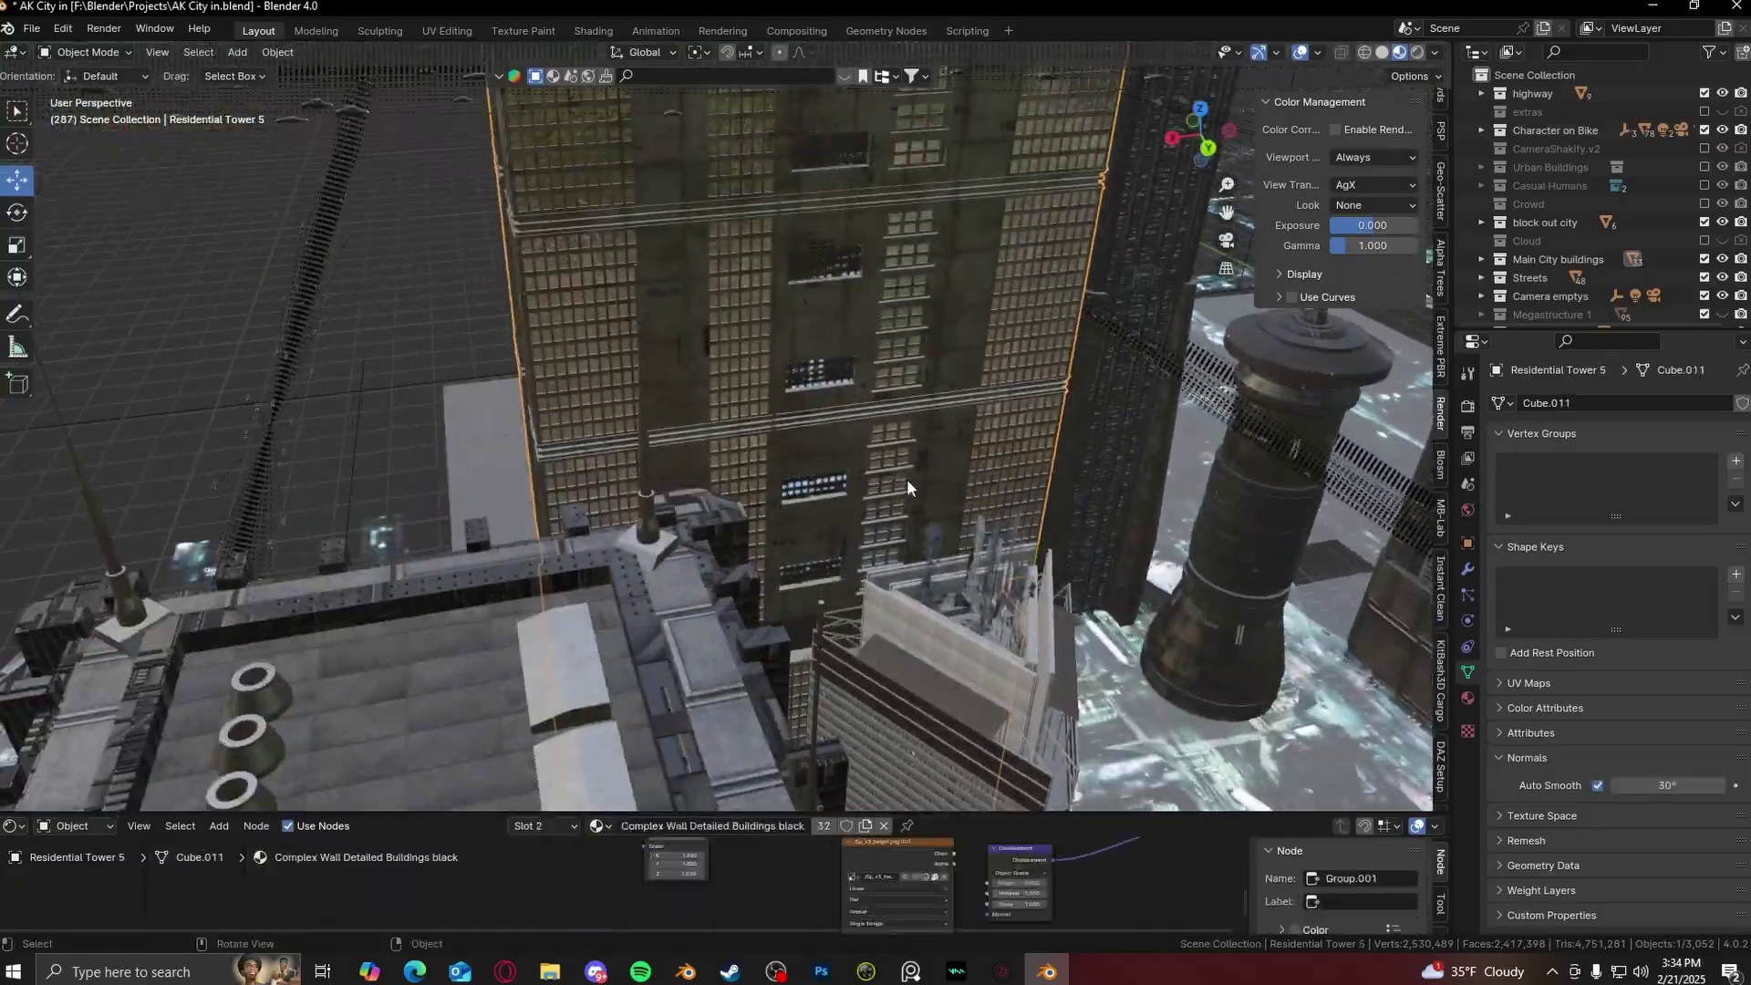
- Examine Residential Tower 5 from street level and select it together with the neighbouring towers
middle_drag(906, 479, 755, 376)
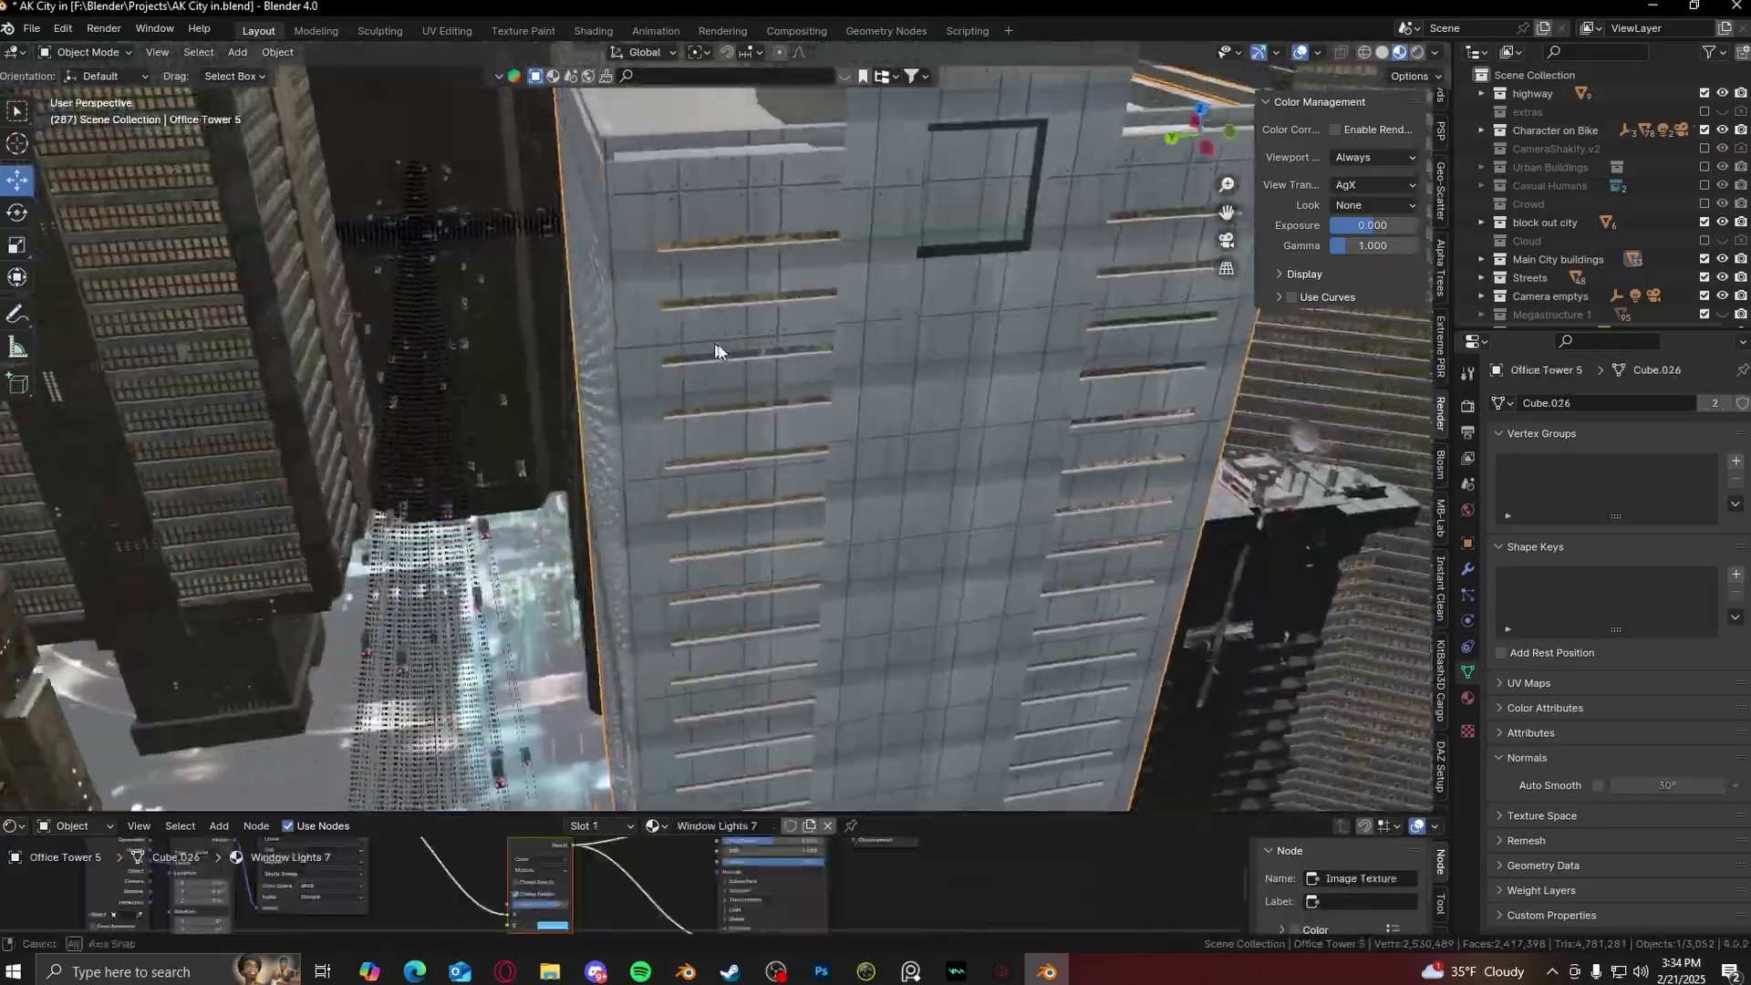
middle_drag(715, 351, 522, 566)
scroll(522, 567, down, 3)
shift+click(1146, 239)
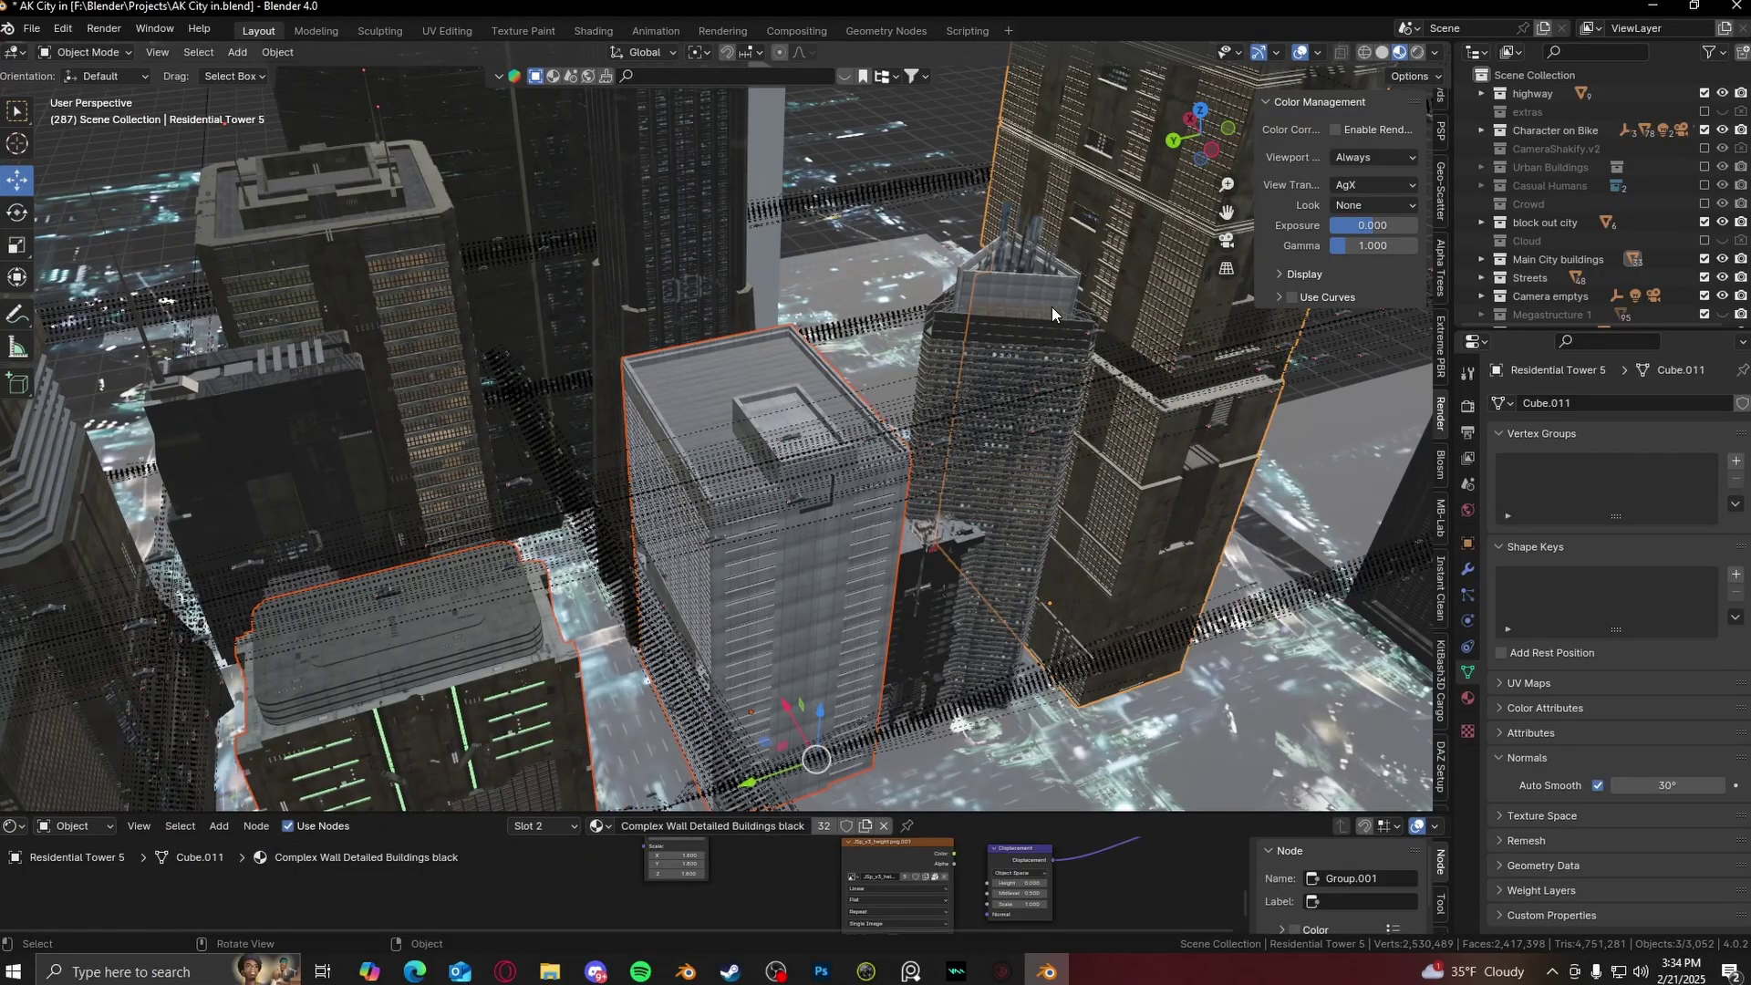
- Select further city buildings one after another and examine their facades, ending on Residential Tower 4 LZ
middle_drag(1052, 307, 741, 435)
click(734, 356)
scroll(721, 358, down, 2)
click(748, 369)
scroll(881, 404, up, 3)
click(594, 310)
scroll(769, 368, down, 3)
scroll(604, 397, up, 2)
click(604, 398)
scroll(803, 388, down, 3)
scroll(704, 402, up, 4)
click(644, 357)
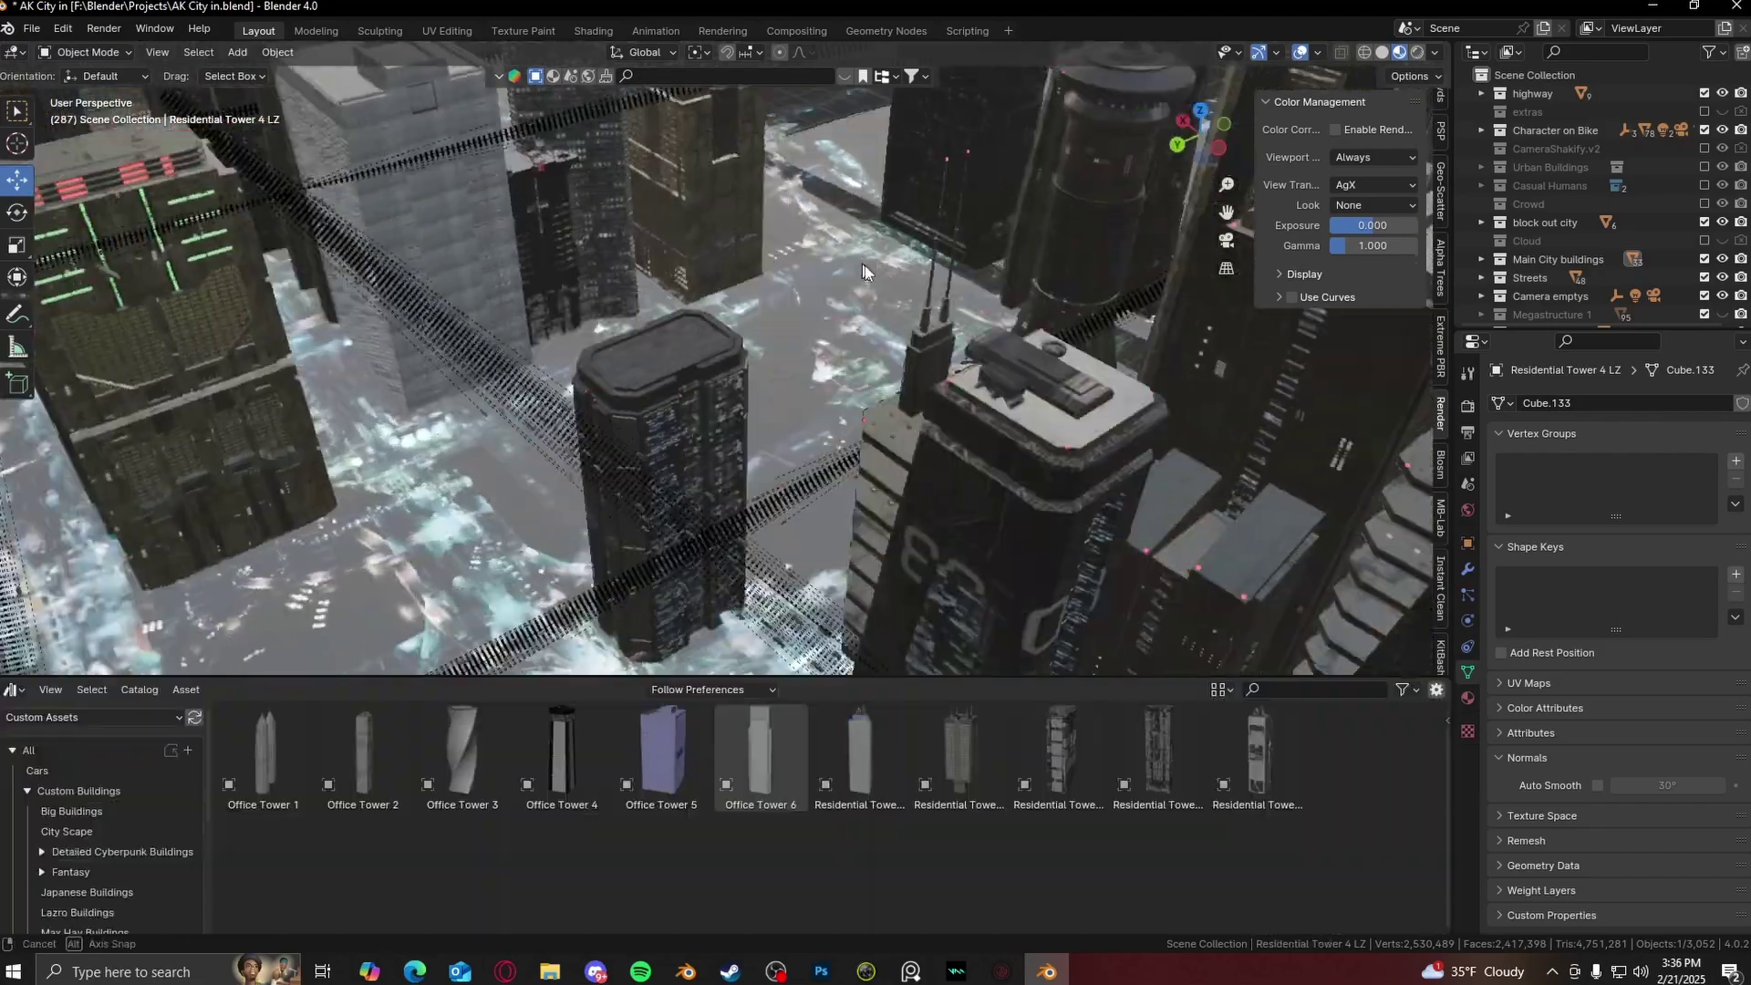
middle_drag(862, 271, 762, 320)
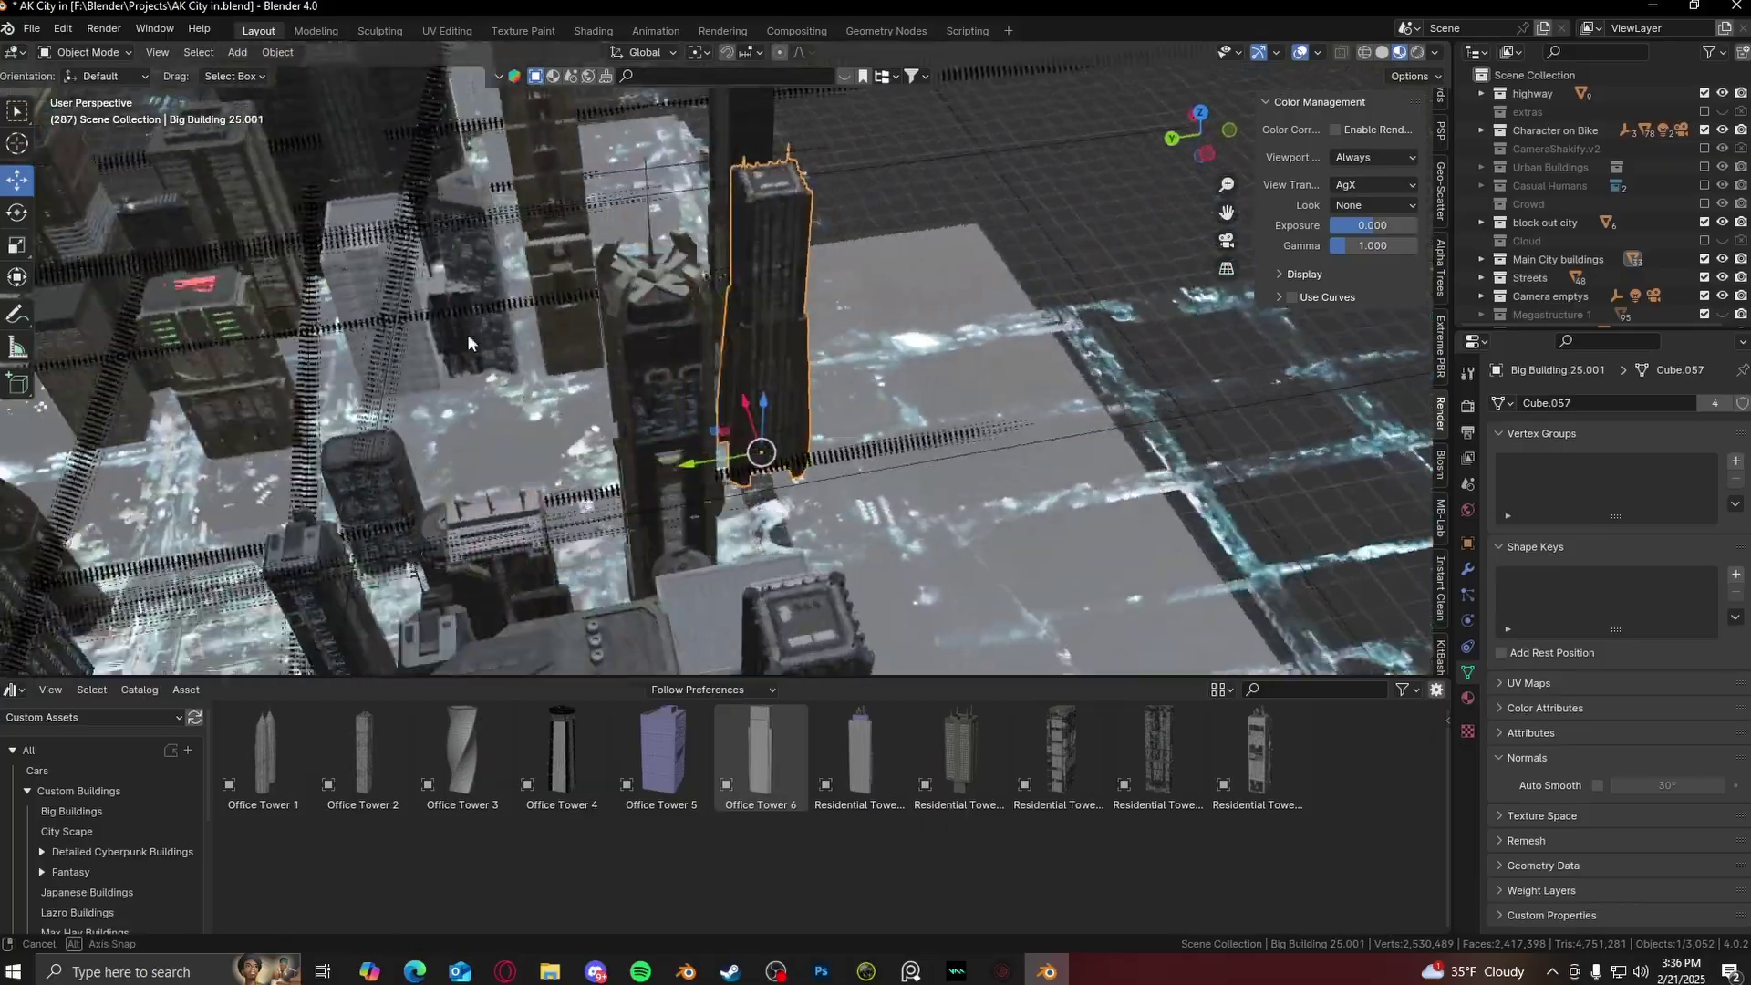
- View the layout of the buildings along the streets from above, around Big Building 25.001
middle_drag(467, 334, 764, 363)
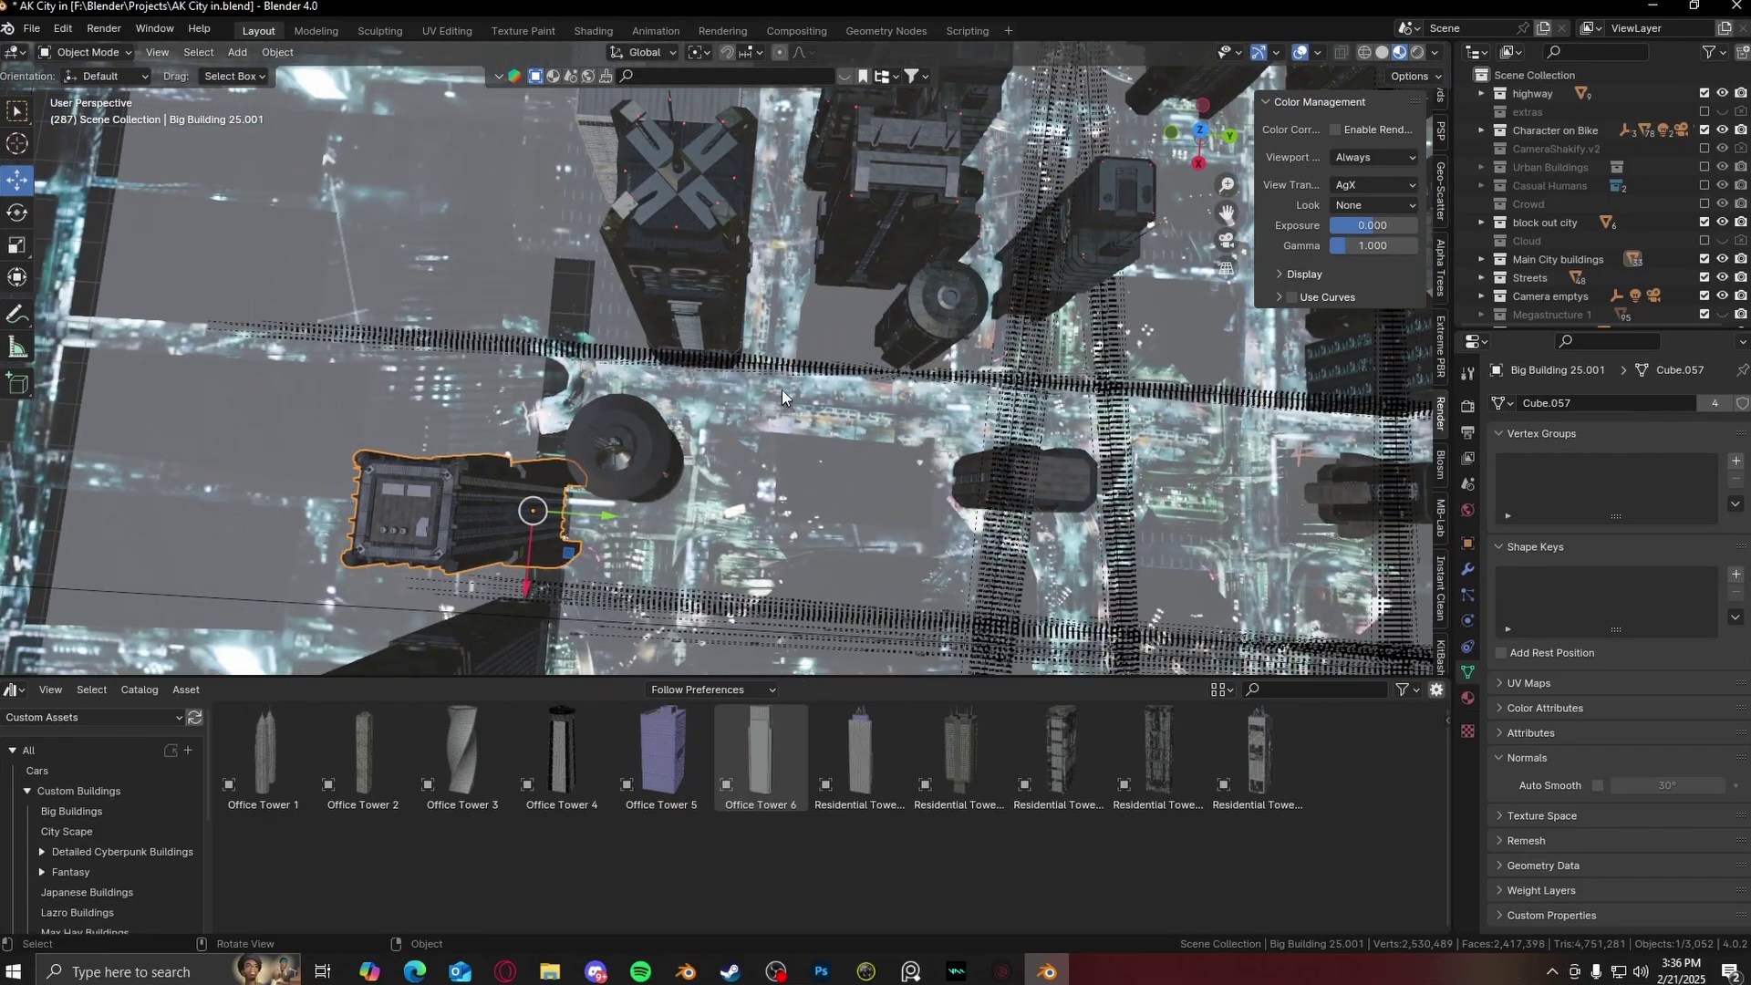
shift+middle_drag(1049, 435, 807, 410)
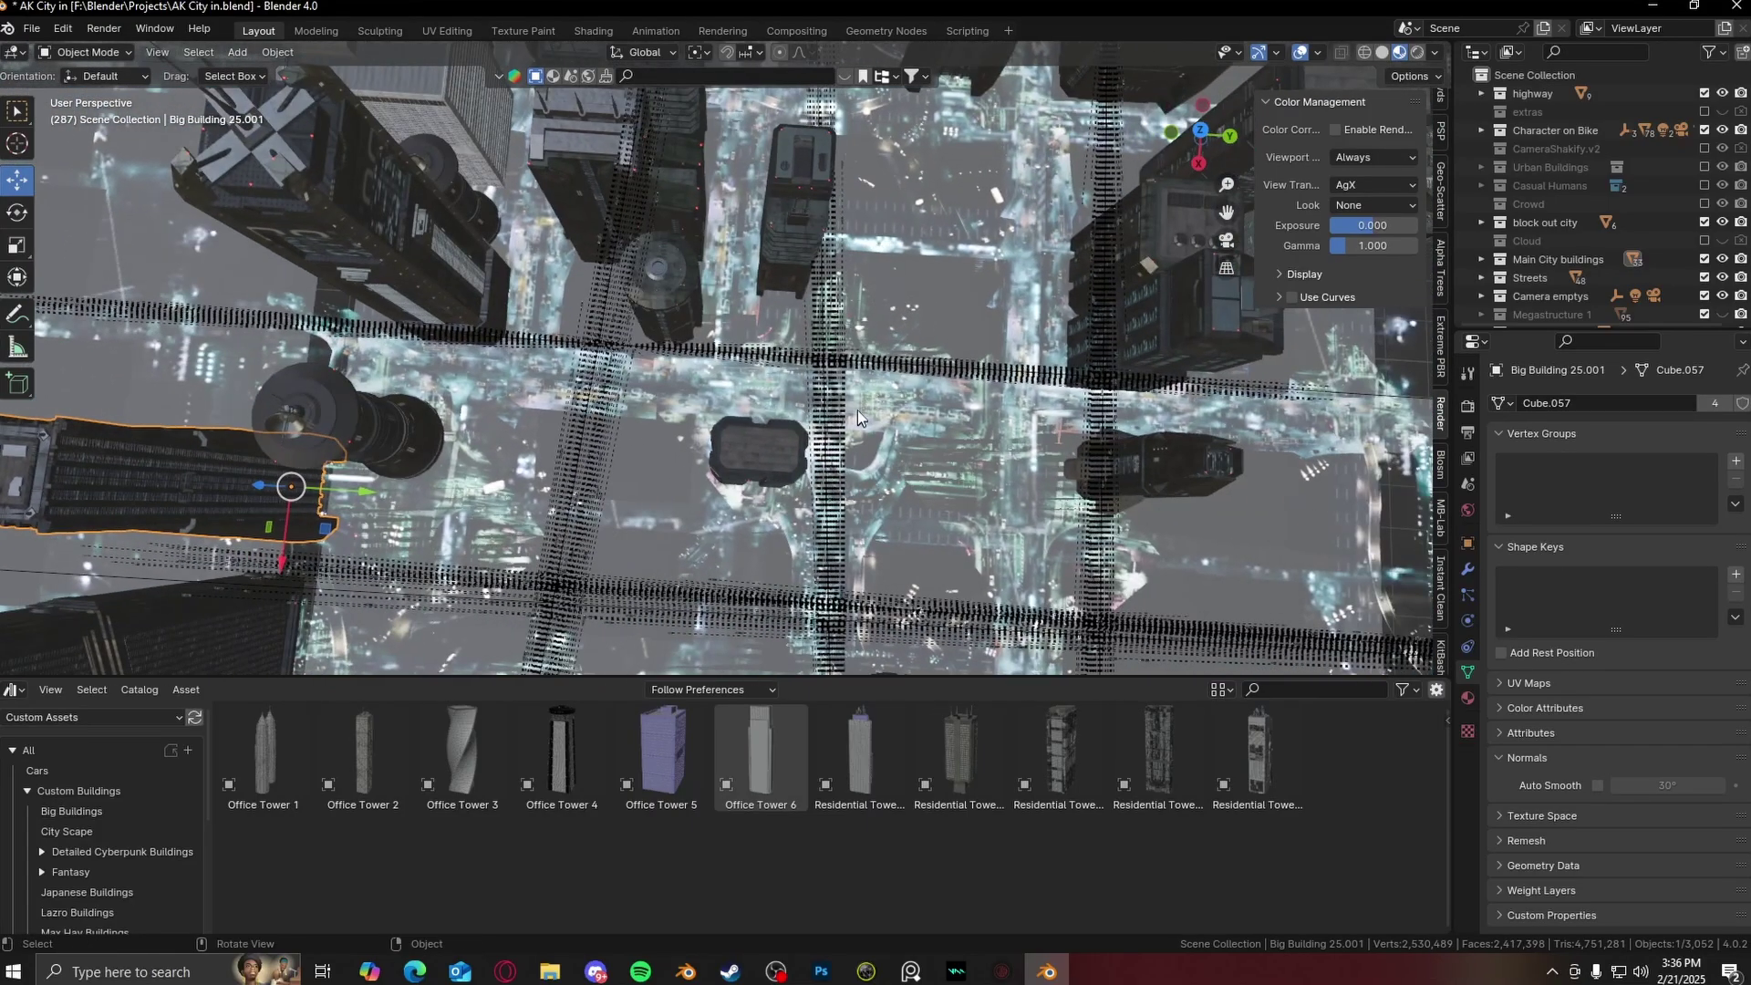
scroll(857, 417, up, 10)
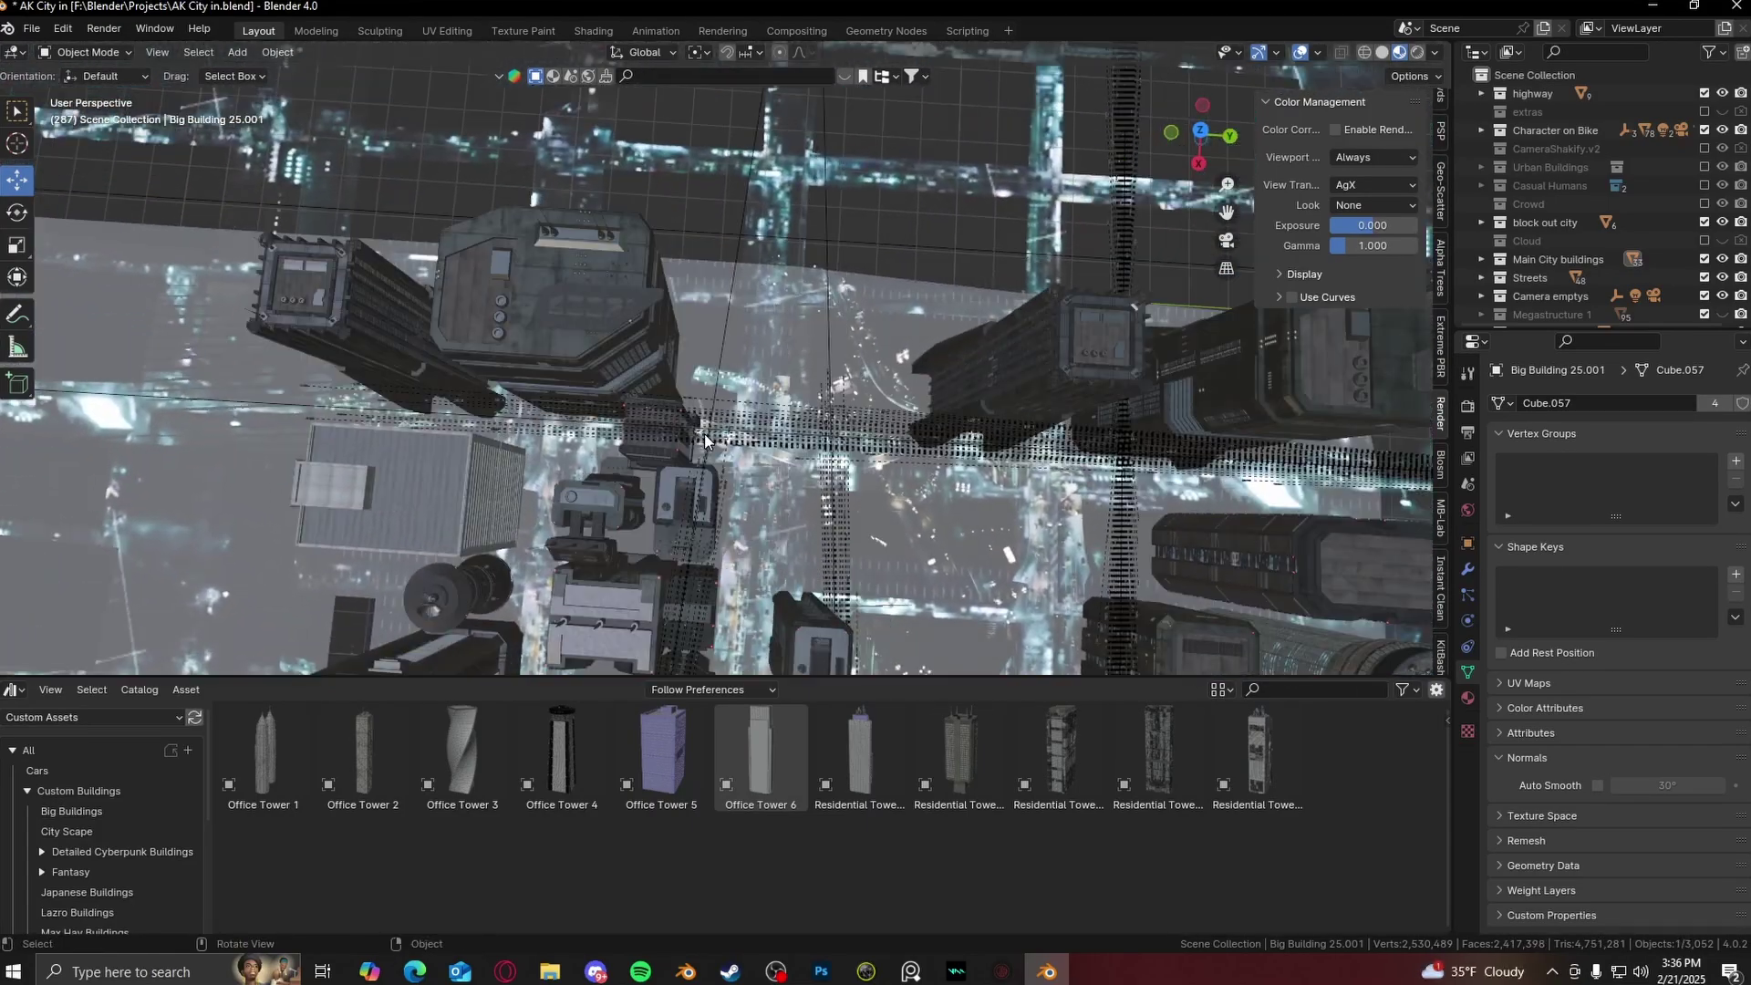
shift+middle_drag(918, 493, 762, 326)
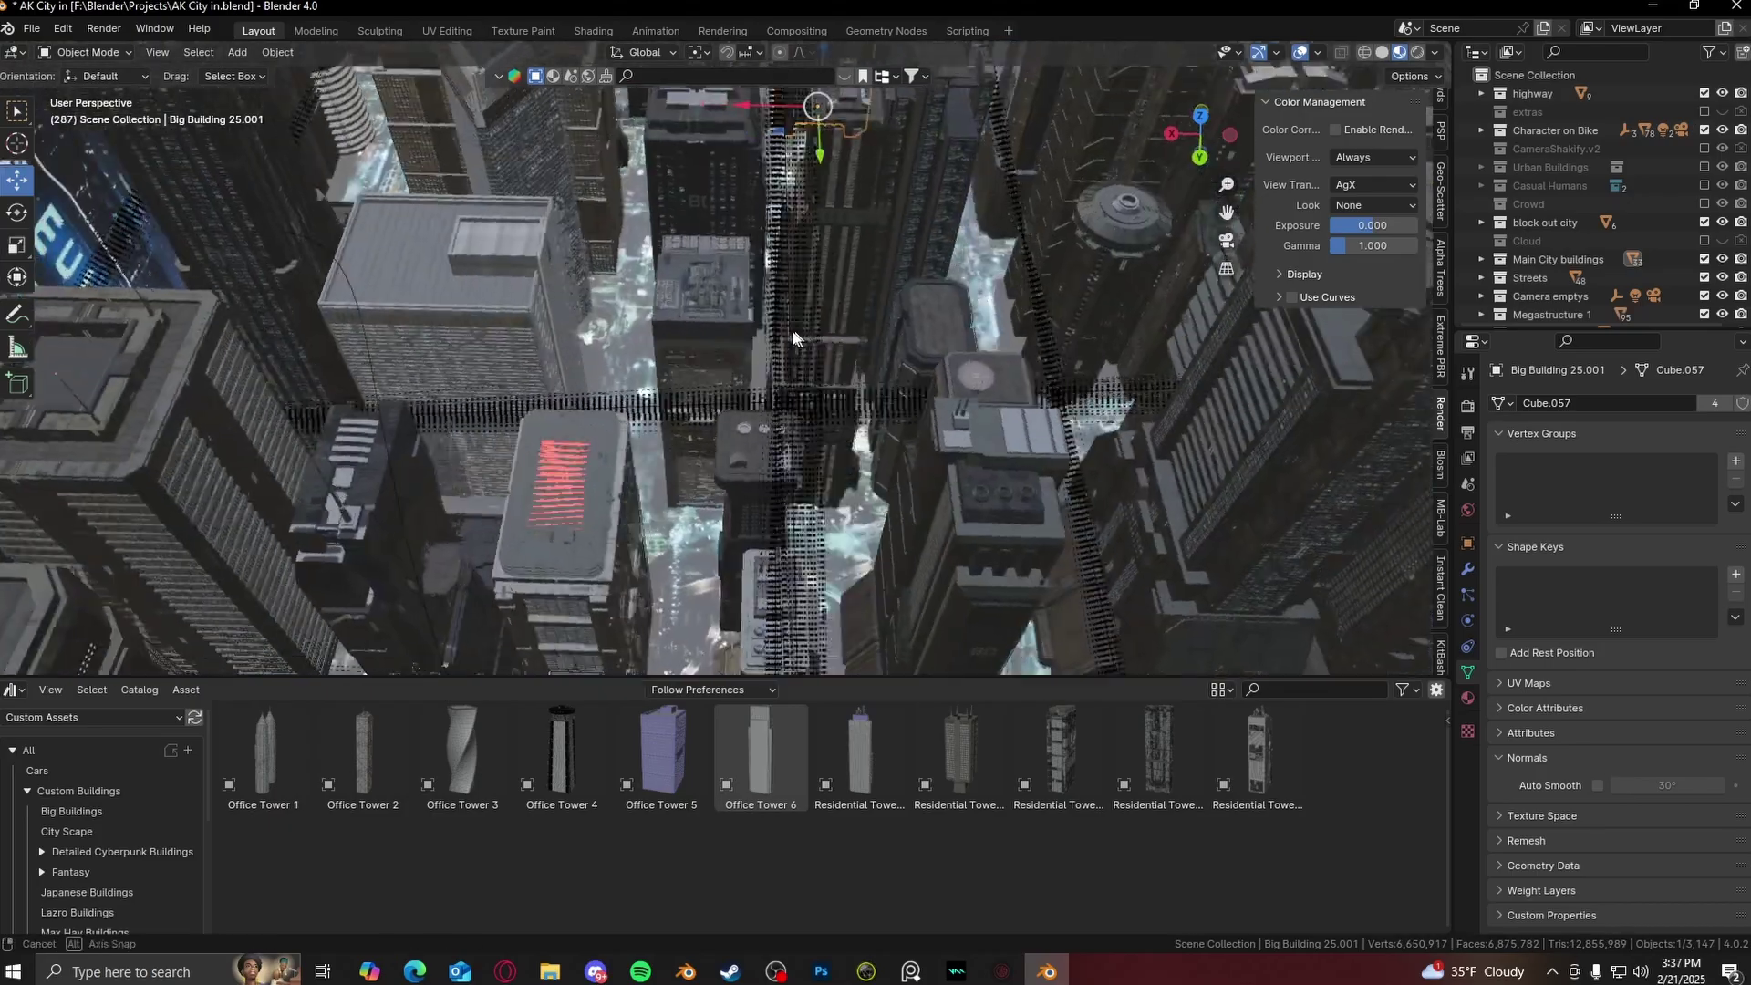
middle_drag(793, 337, 909, 339)
- Select Big Building 30.001 and examine its mesh in Edit Mode with a single facade face selected
click(759, 314)
mouse_move(759, 313)
middle_down()
mouse_move(959, 277)
mouse_move(726, 410)
mouse_move(435, 436)
mouse_move(808, 375)
mouse_move(864, 426)
mouse_move(802, 396)
mouse_move(793, 342)
mouse_move(832, 393)
mouse_move(693, 411)
mouse_move(659, 459)
mouse_move(586, 401)
mouse_move(790, 303)
mouse_move(659, 261)
mouse_move(839, 385)
mouse_move(877, 341)
mouse_move(954, 310)
mouse_move(758, 308)
mouse_move(943, 281)
mouse_move(916, 265)
mouse_move(1091, 293)
mouse_move(1067, 371)
mouse_move(685, 351)
mouse_move(826, 233)
mouse_move(769, 386)
mouse_move(833, 391)
mouse_move(806, 434)
mouse_move(934, 250)
mouse_move(750, 383)
mouse_move(778, 291)
mouse_move(774, 320)
mouse_move(742, 309)
middle_up()
click(790, 303)
click(954, 310)
click(758, 309)
click(833, 394)
key(Tab)
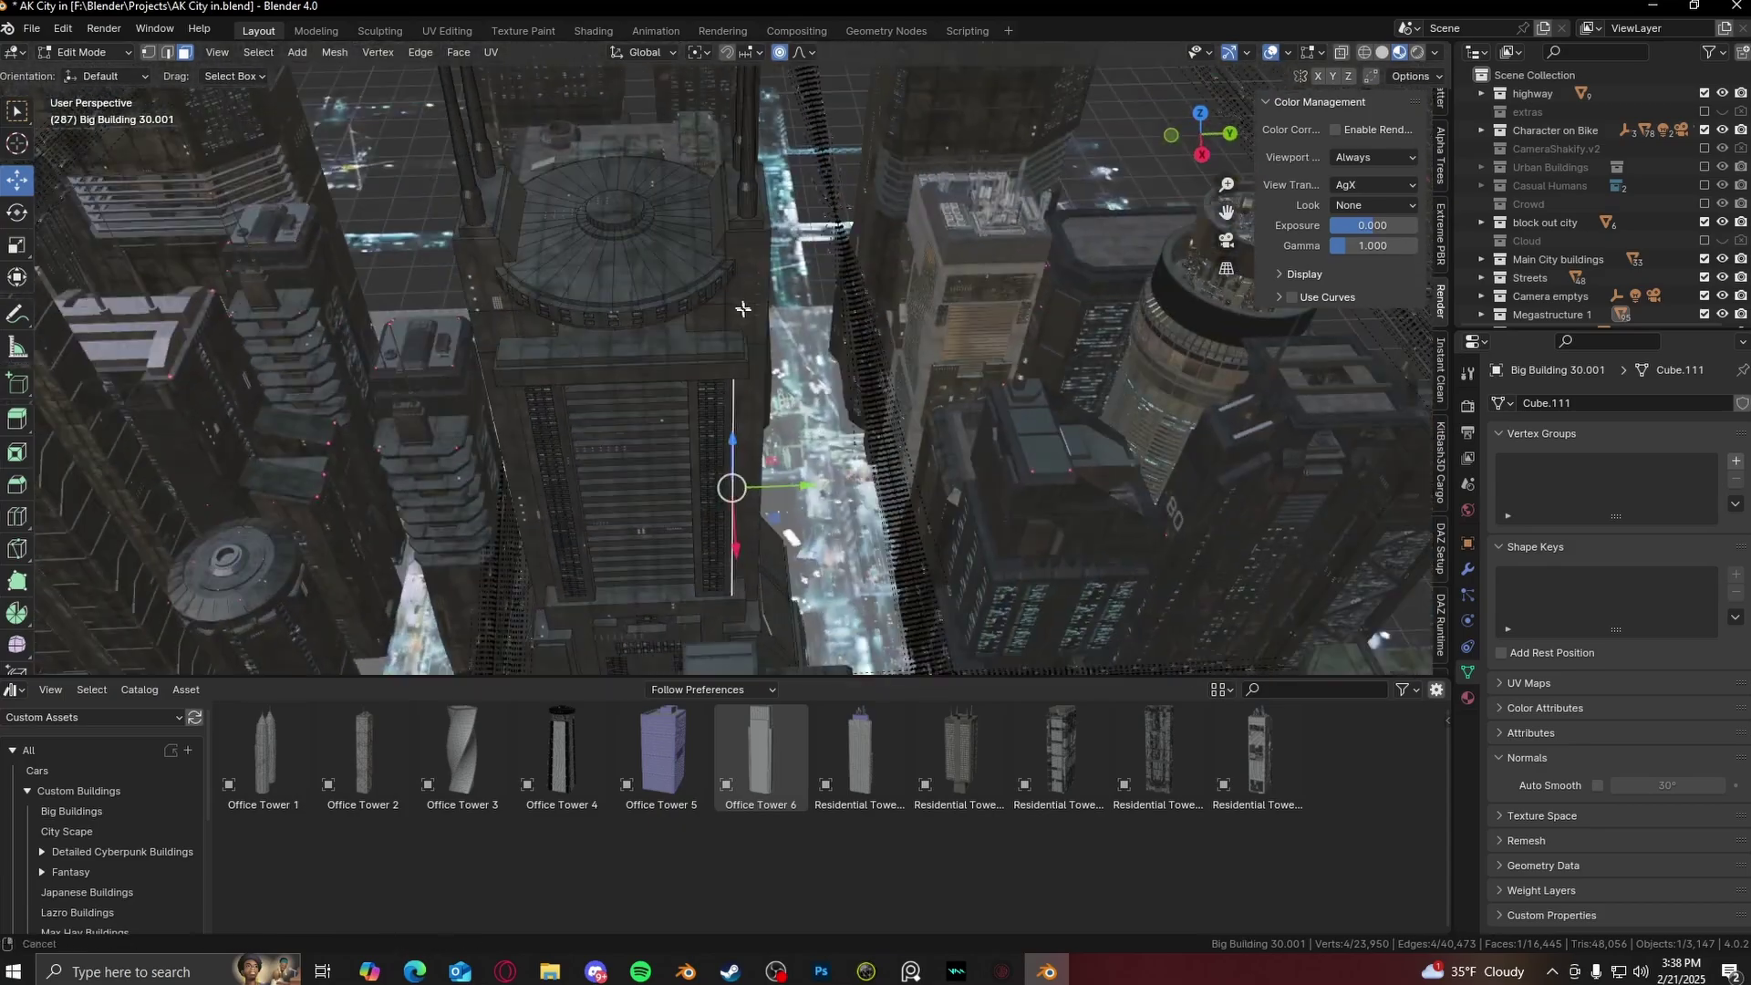
- Select a roof face of Big Building 30.001, examine its window facade and return to Object Mode
scroll(742, 309, up, 6)
click(825, 410)
middle_drag(824, 411, 501, 307)
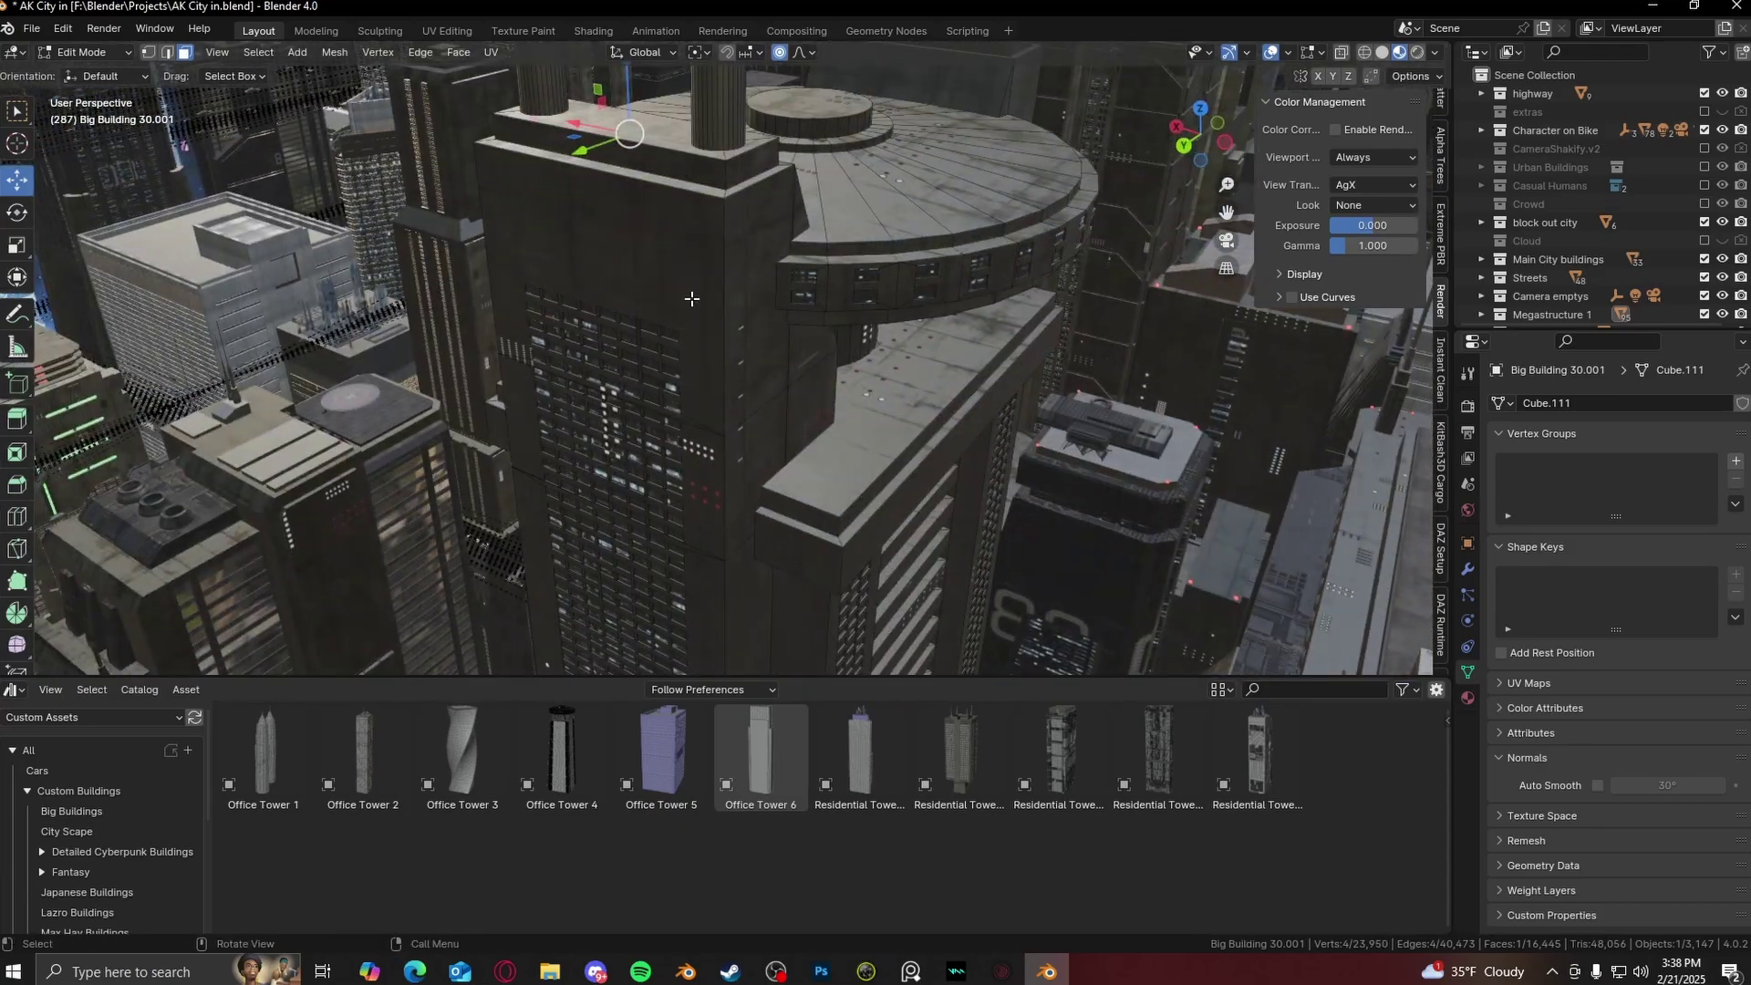
click(691, 294)
key(Tab)
- Select the SciFi Mega 2 tower and the Cube.042 megastructure and examine how they stand behind the smaller city buildings
middle_drag(691, 294, 928, 292)
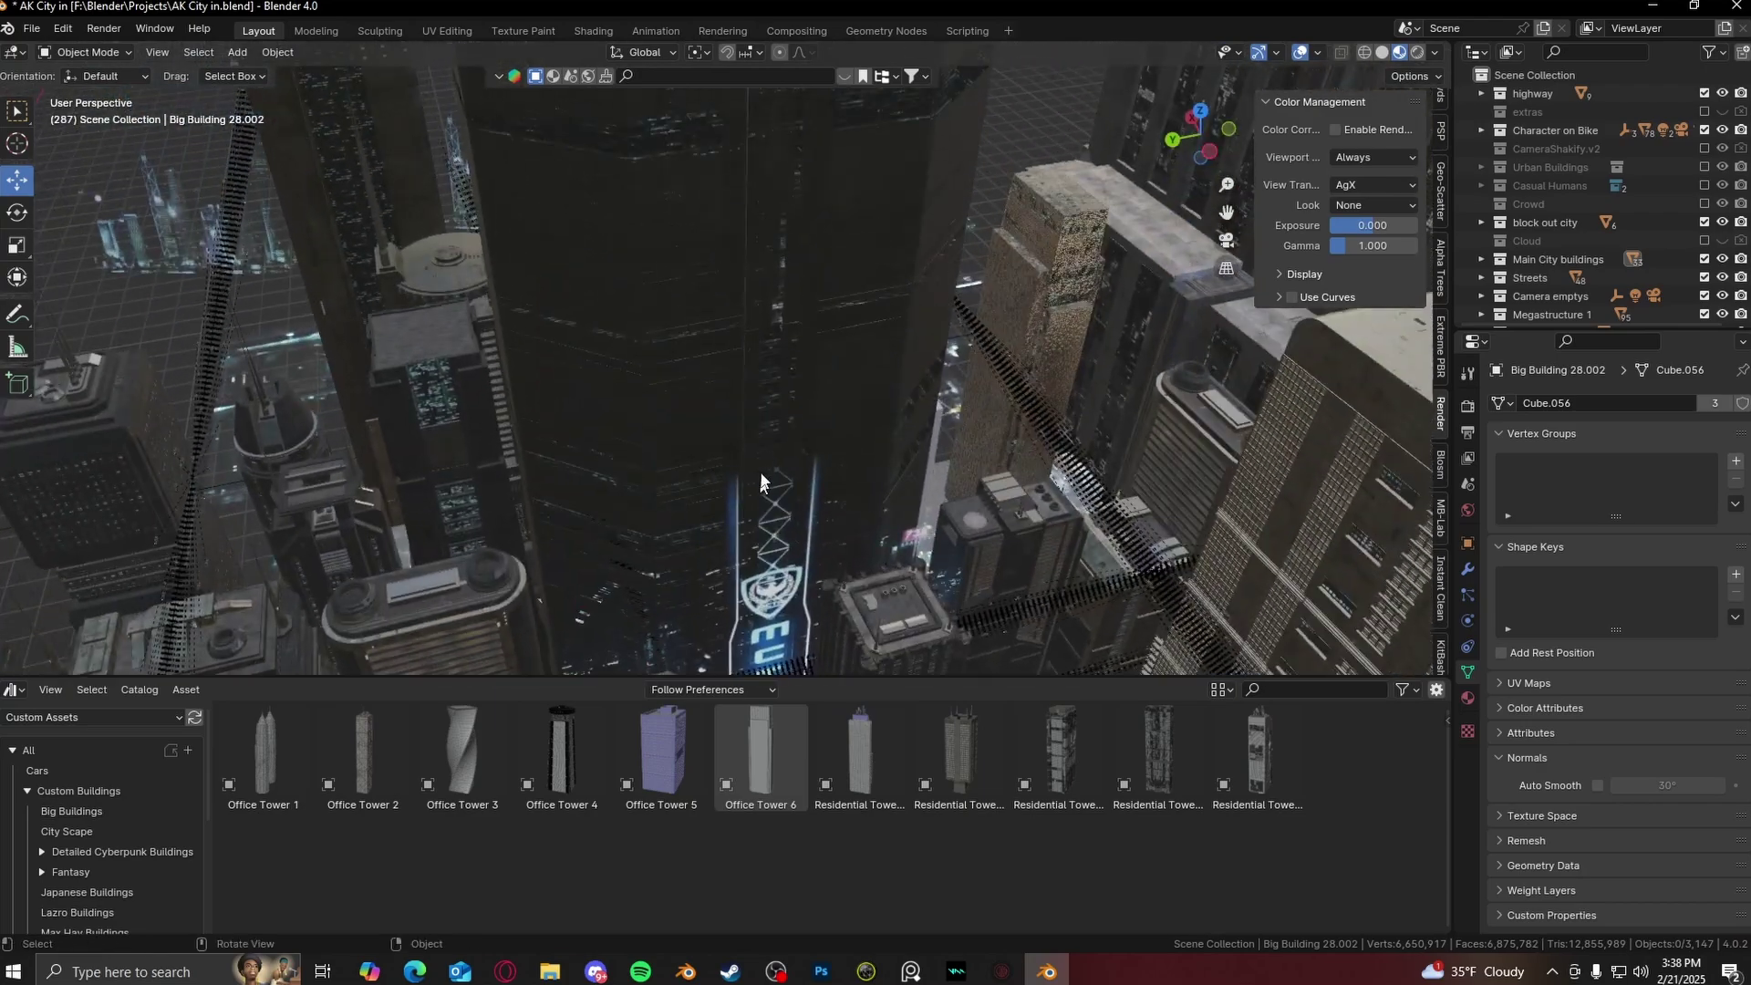
middle_drag(762, 473, 799, 308)
click(799, 308)
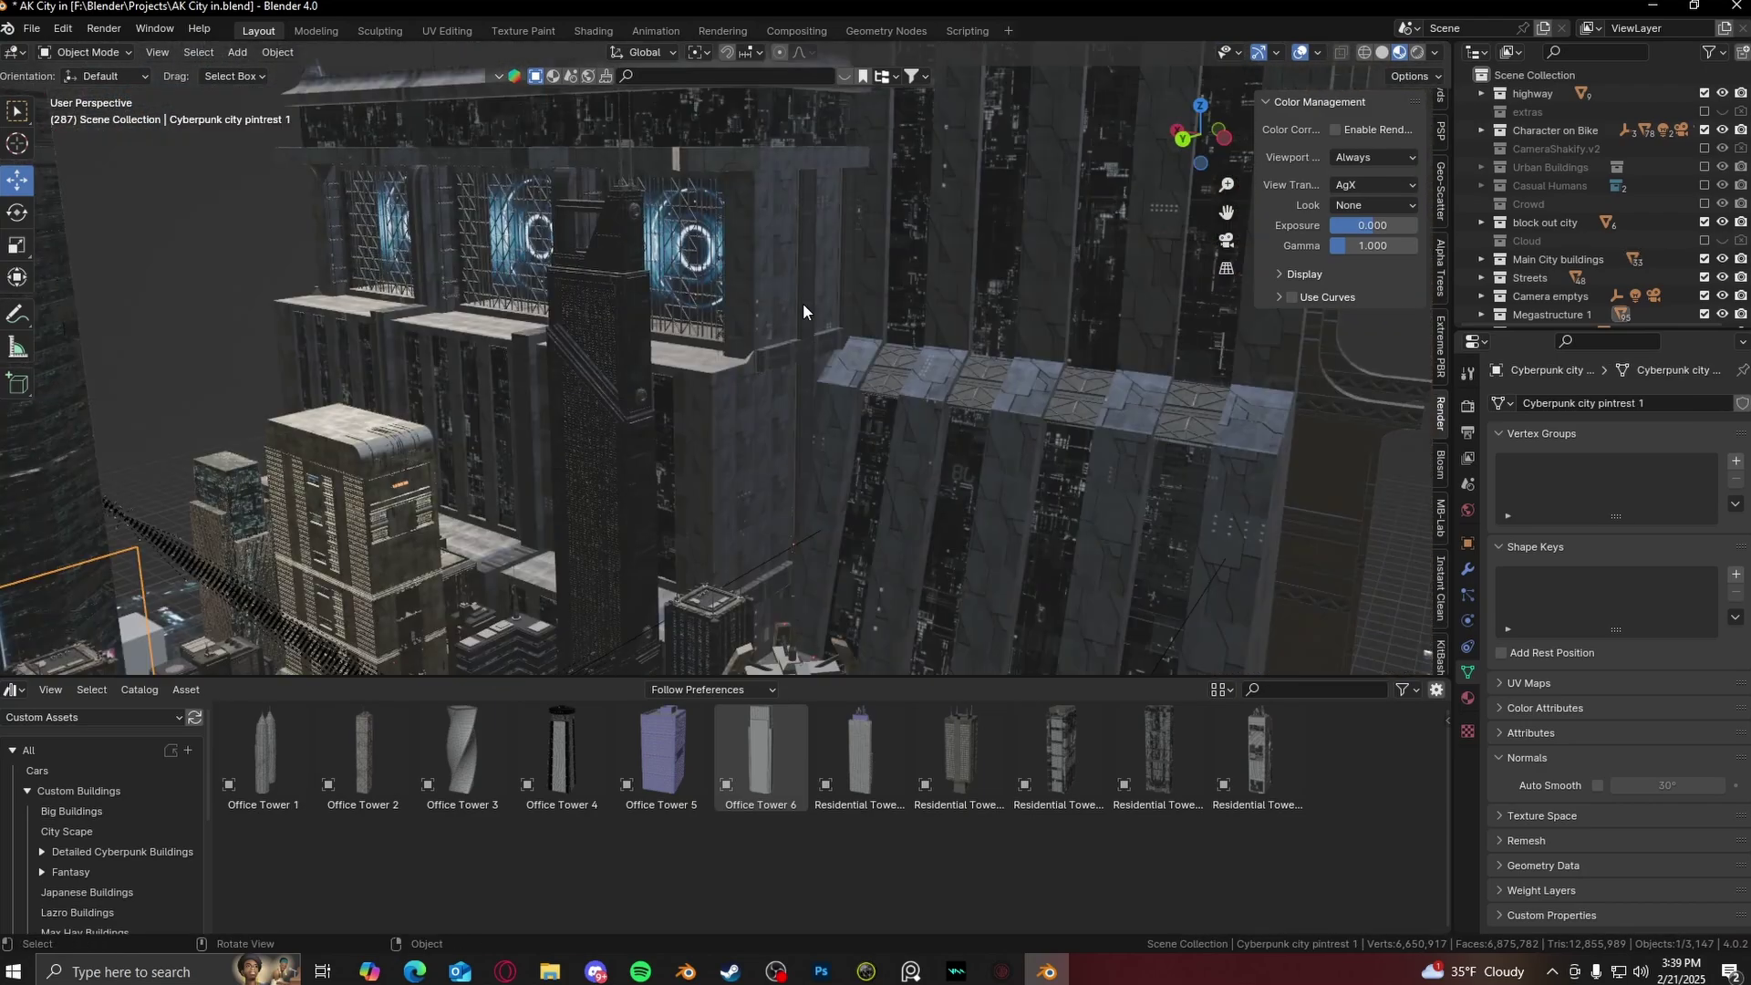
click(911, 267)
middle_drag(910, 265, 901, 407)
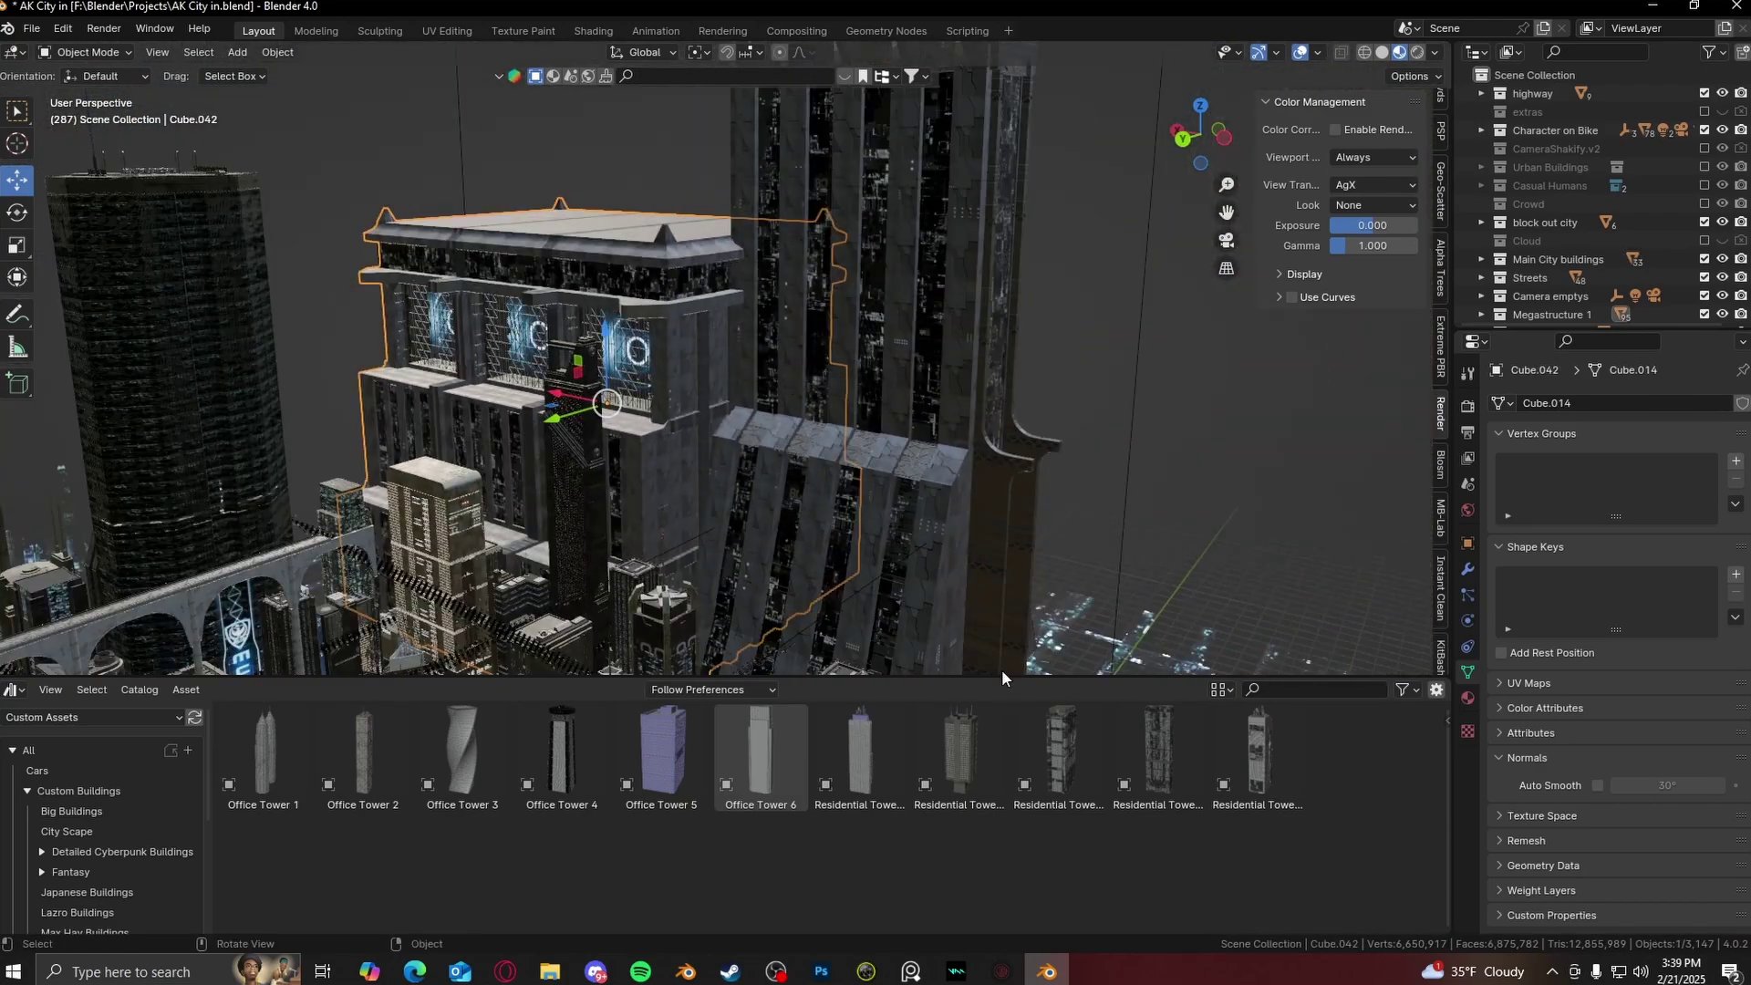
- Enlarge the 3D viewport and examine the city around the Cube.042 megastructure at close range and from afar
drag(1004, 674, 1004, 755)
middle_drag(949, 583, 944, 286)
scroll(714, 314, up, 5)
click(663, 374)
scroll(655, 365, up, 3)
scroll(677, 286, down, 5)
middle_drag(677, 287, 791, 343)
scroll(607, 292, down, 2)
scroll(834, 271, up, 4)
click(848, 316)
scroll(828, 337, up, 3)
scroll(844, 314, down, 4)
- Switch to the camera view, replace the asset browser with a timeline and go to frame 153
click(1228, 240)
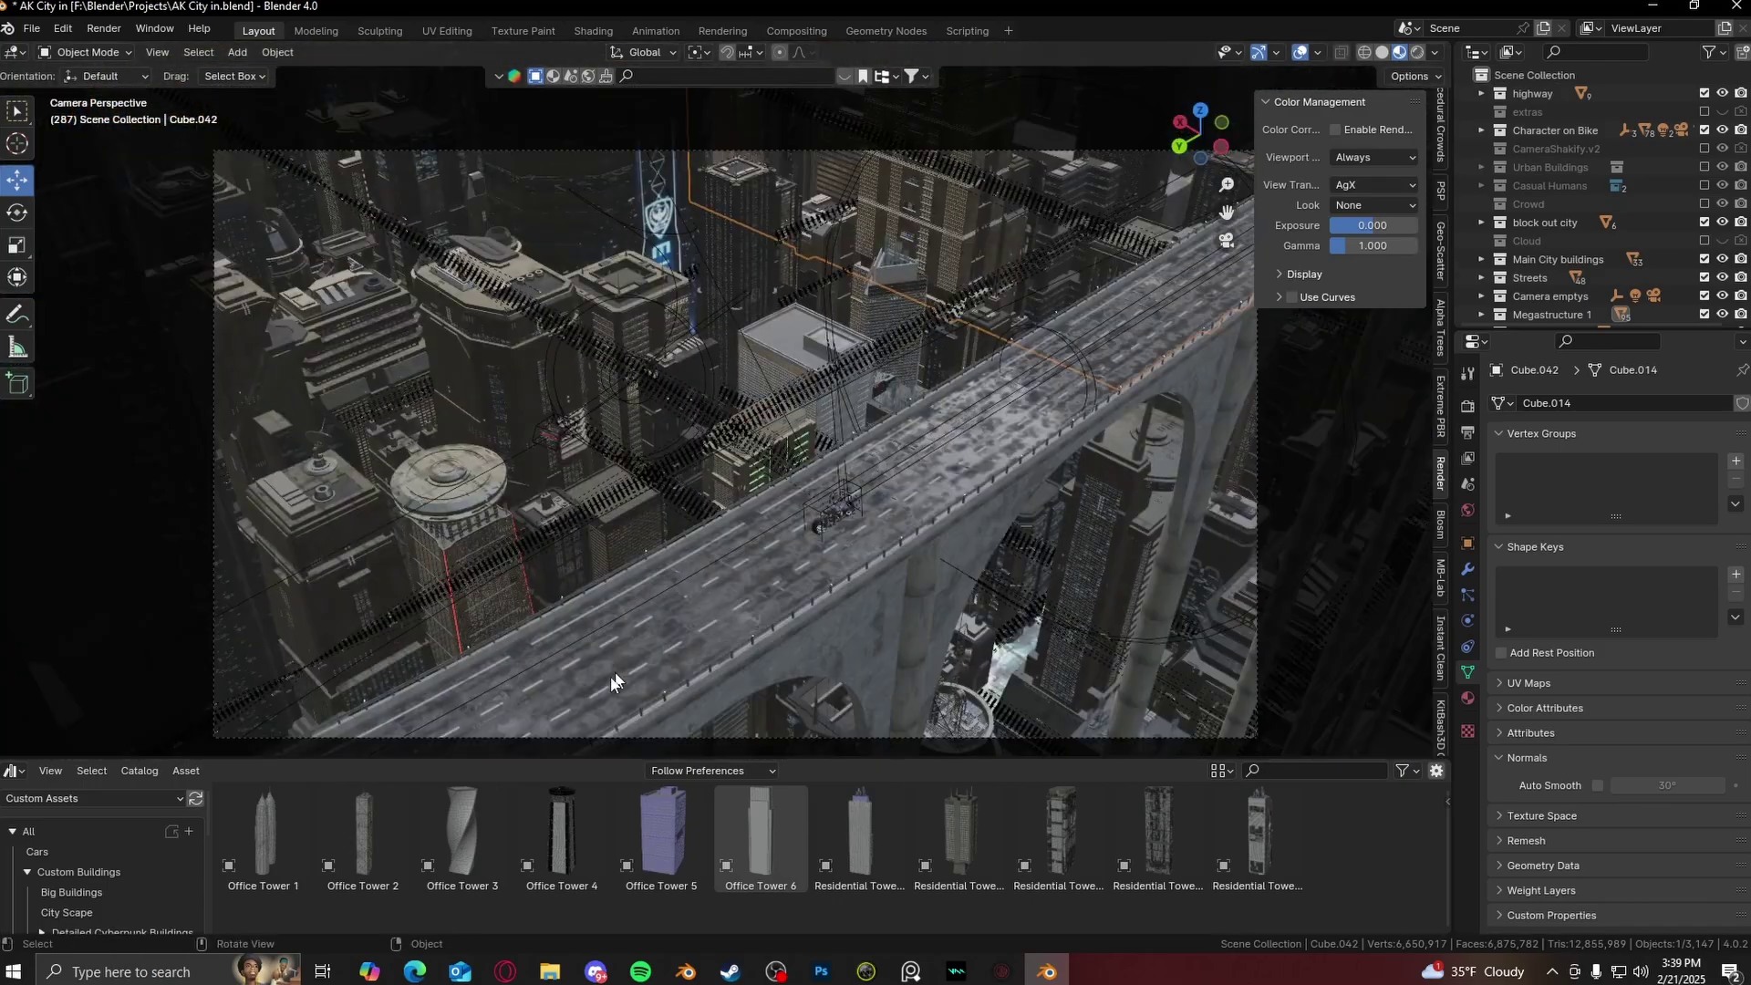
click(13, 770)
click(256, 615)
click(528, 803)
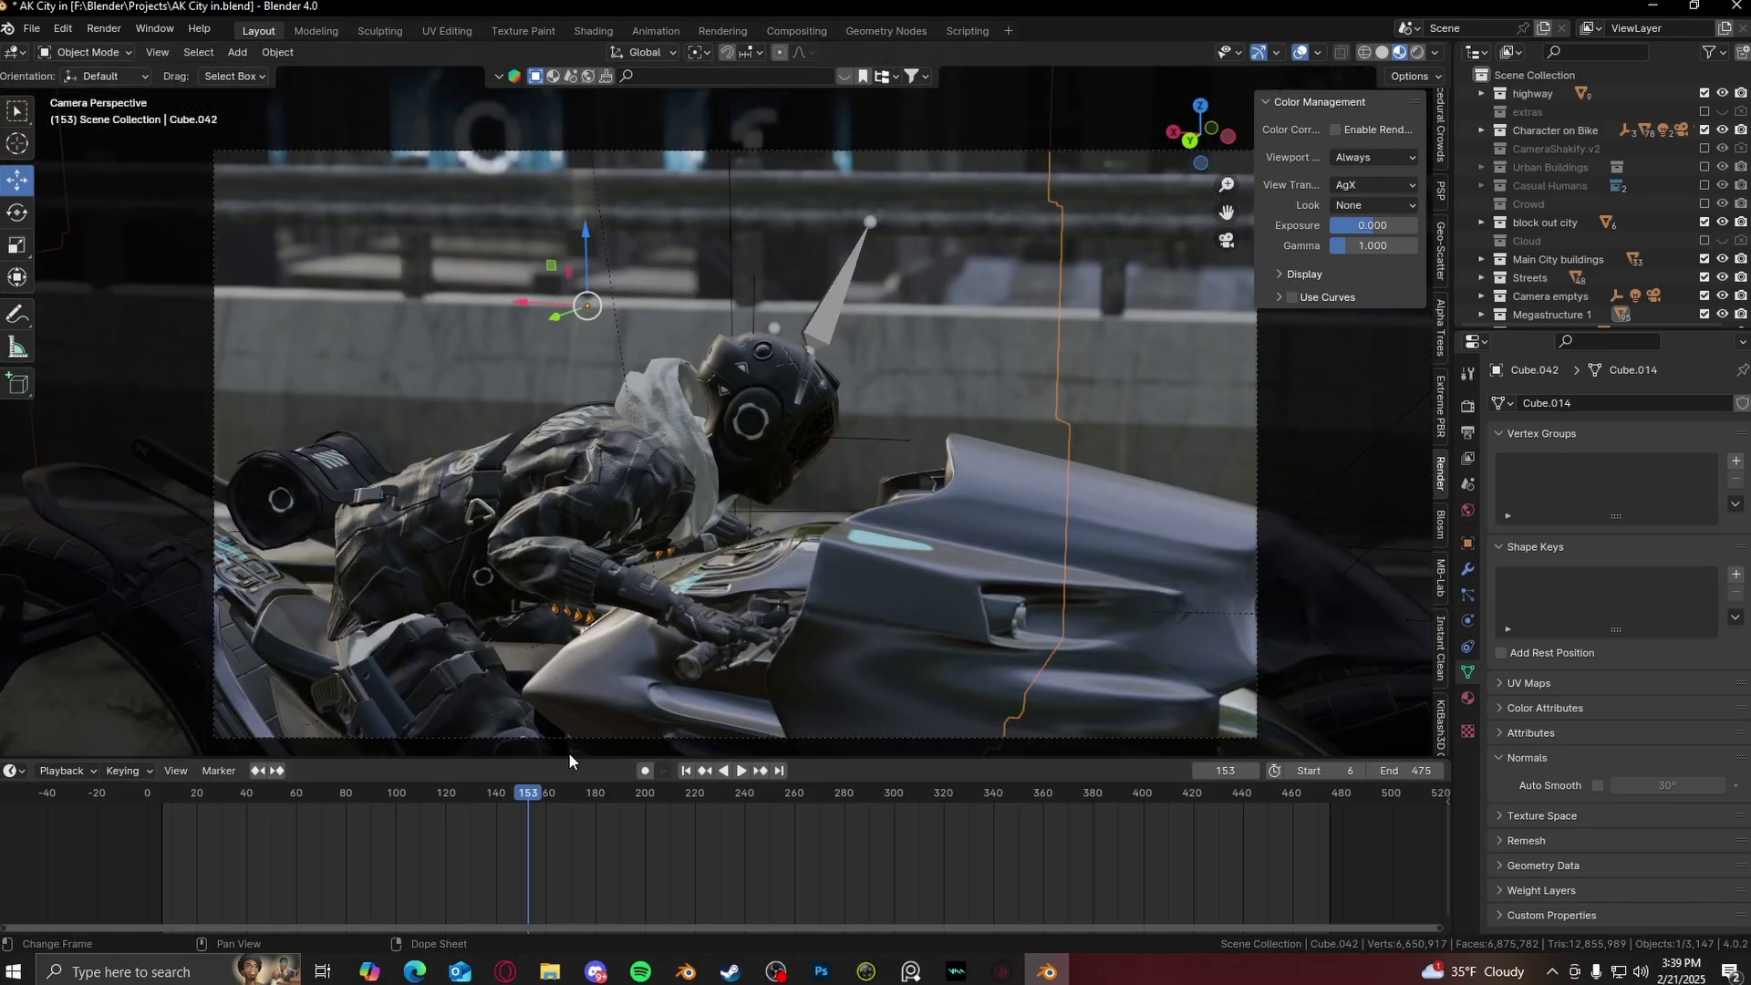
- Play the shot backwards, stop at frame 140 and examine the close-up of the helmeted rider
key(shift+ctrl+space)
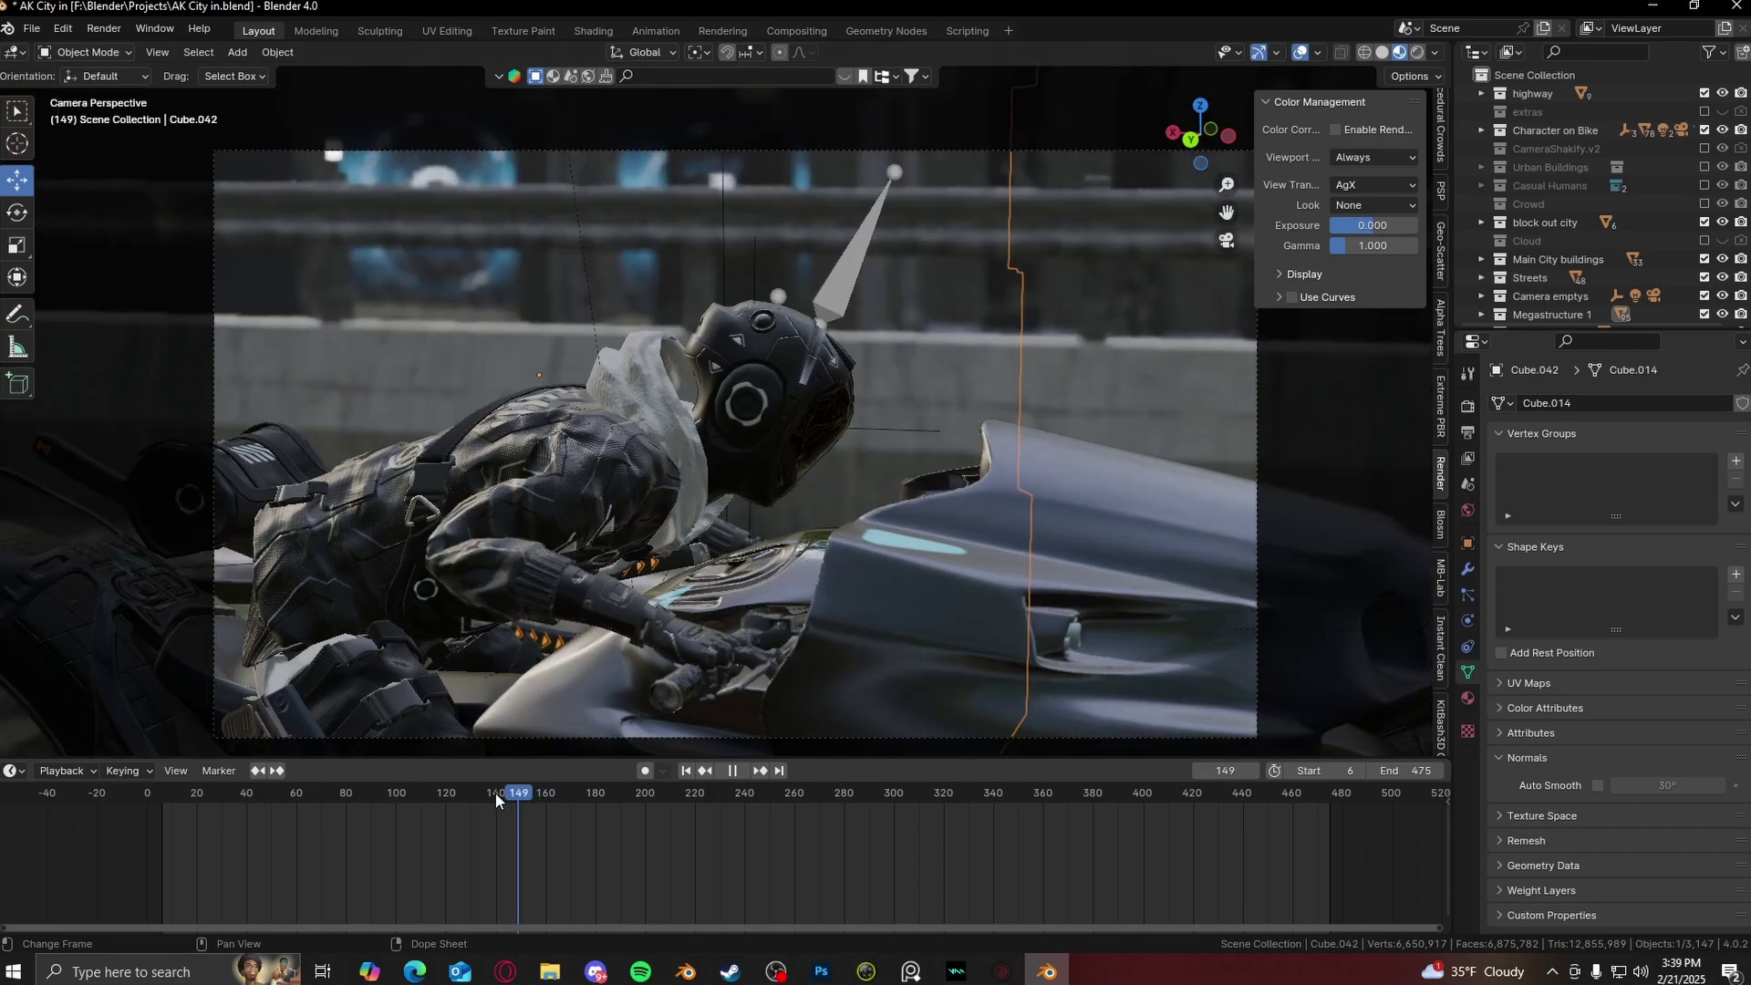
key(space)
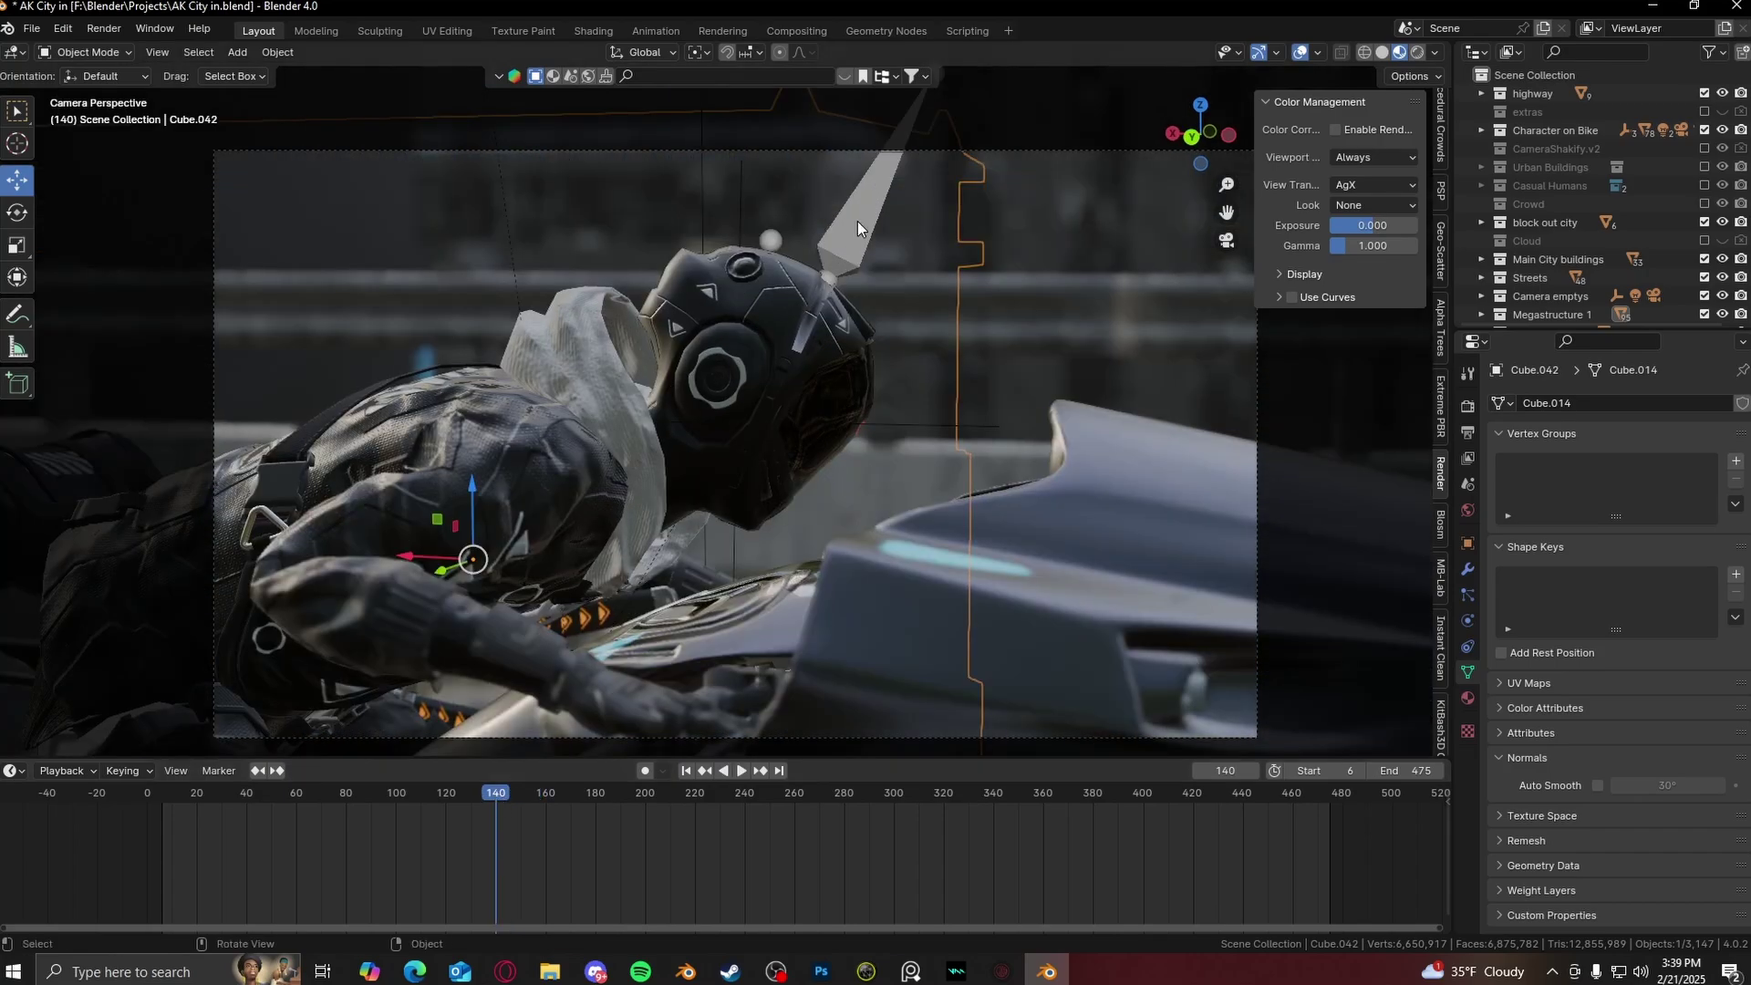
shift+middle_drag(857, 232, 848, 276)
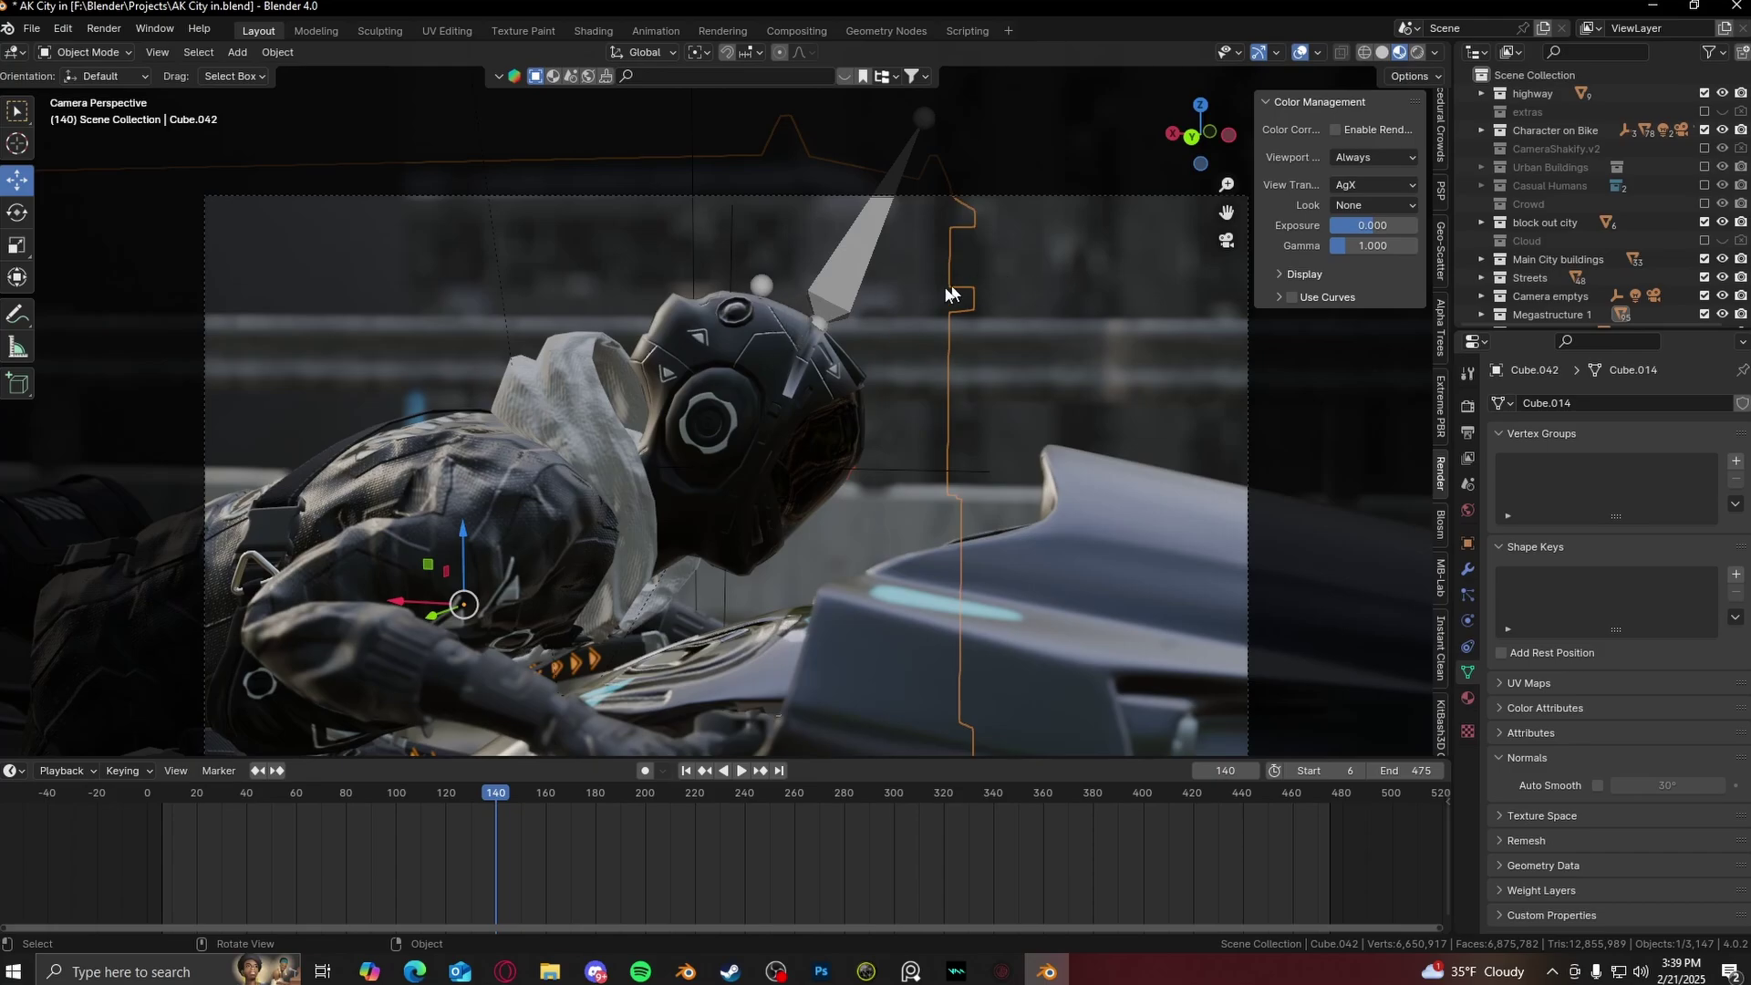
- Review the camera's pull-back from the bike on the highway between frames 152 and 224
click(526, 792)
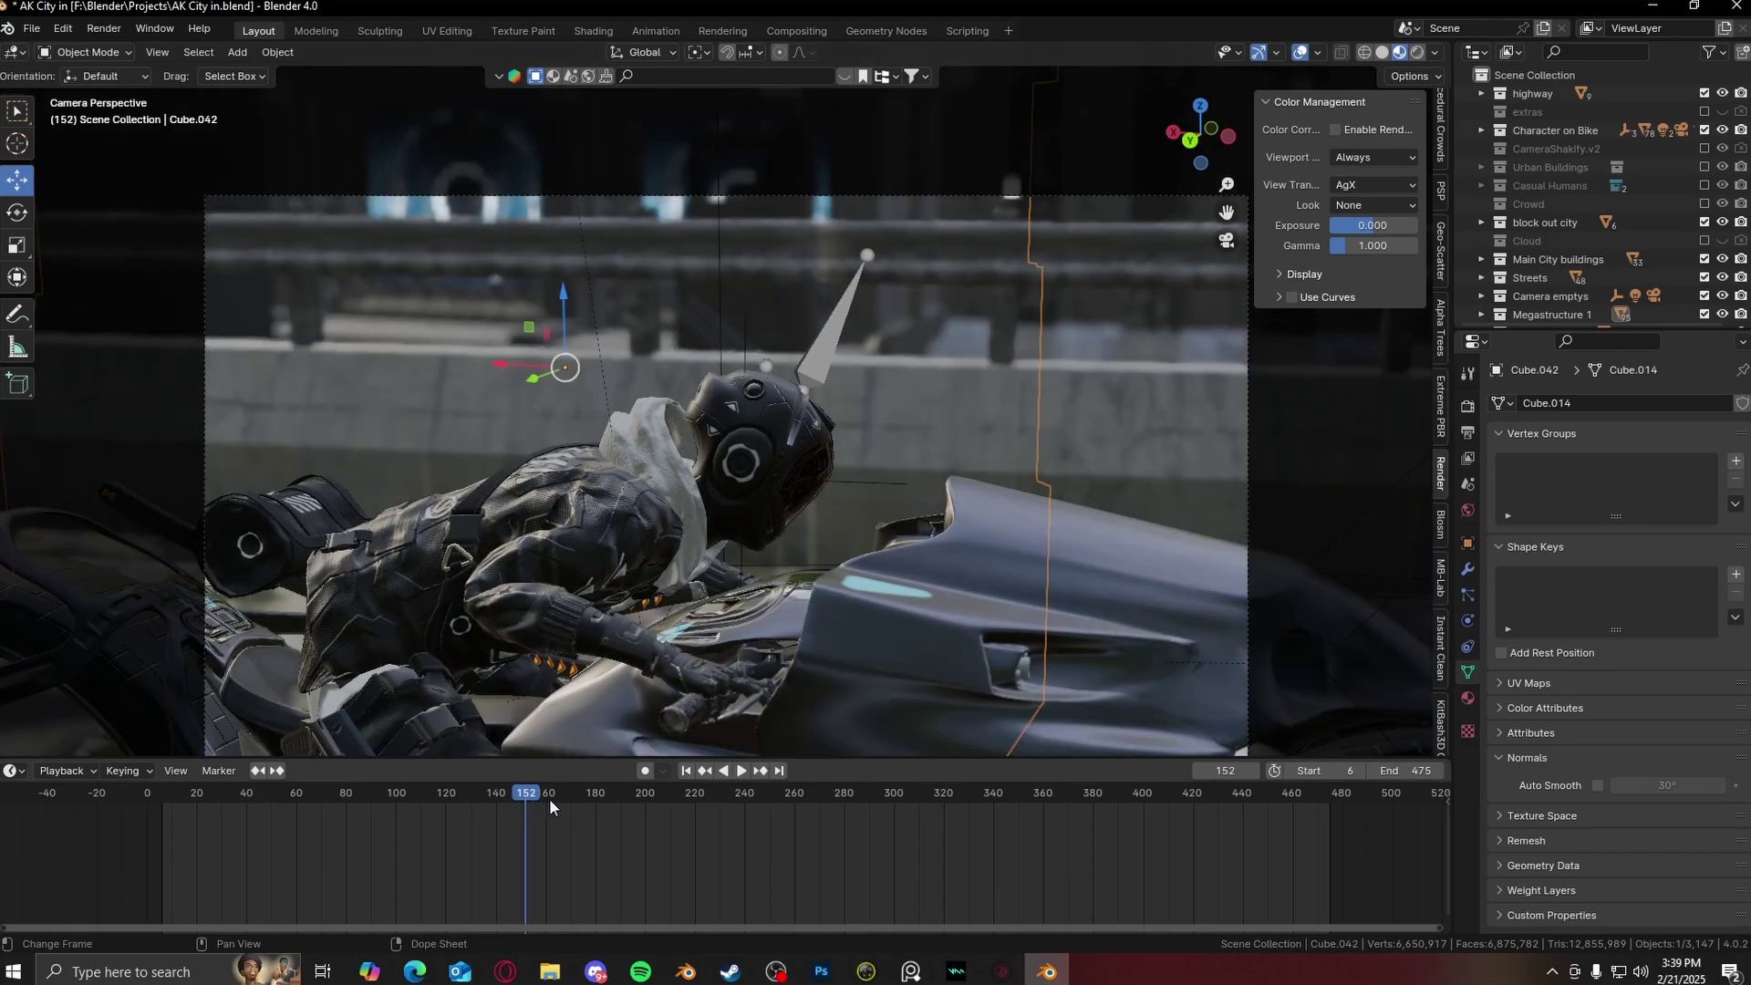
key(Right)
key(Right)
key(Right)
key(Right)
key(Right)
key(Right)
key(Right)
key(Right)
key(Right)
key(Right)
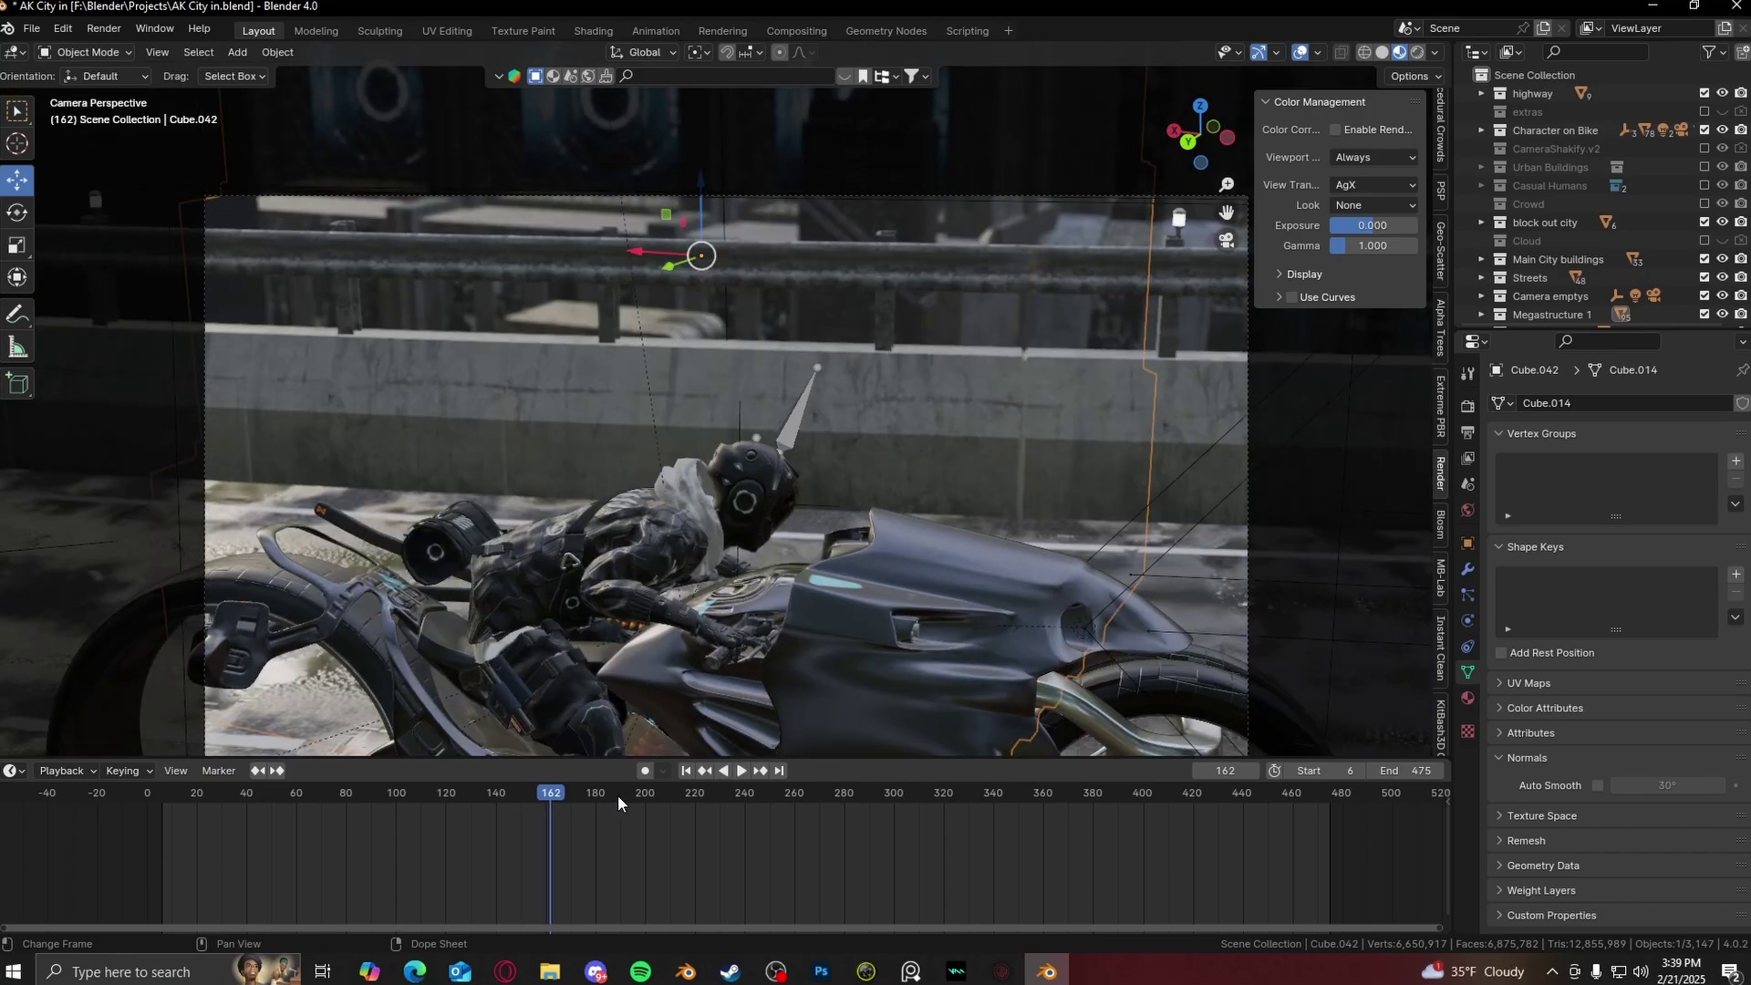
key(space)
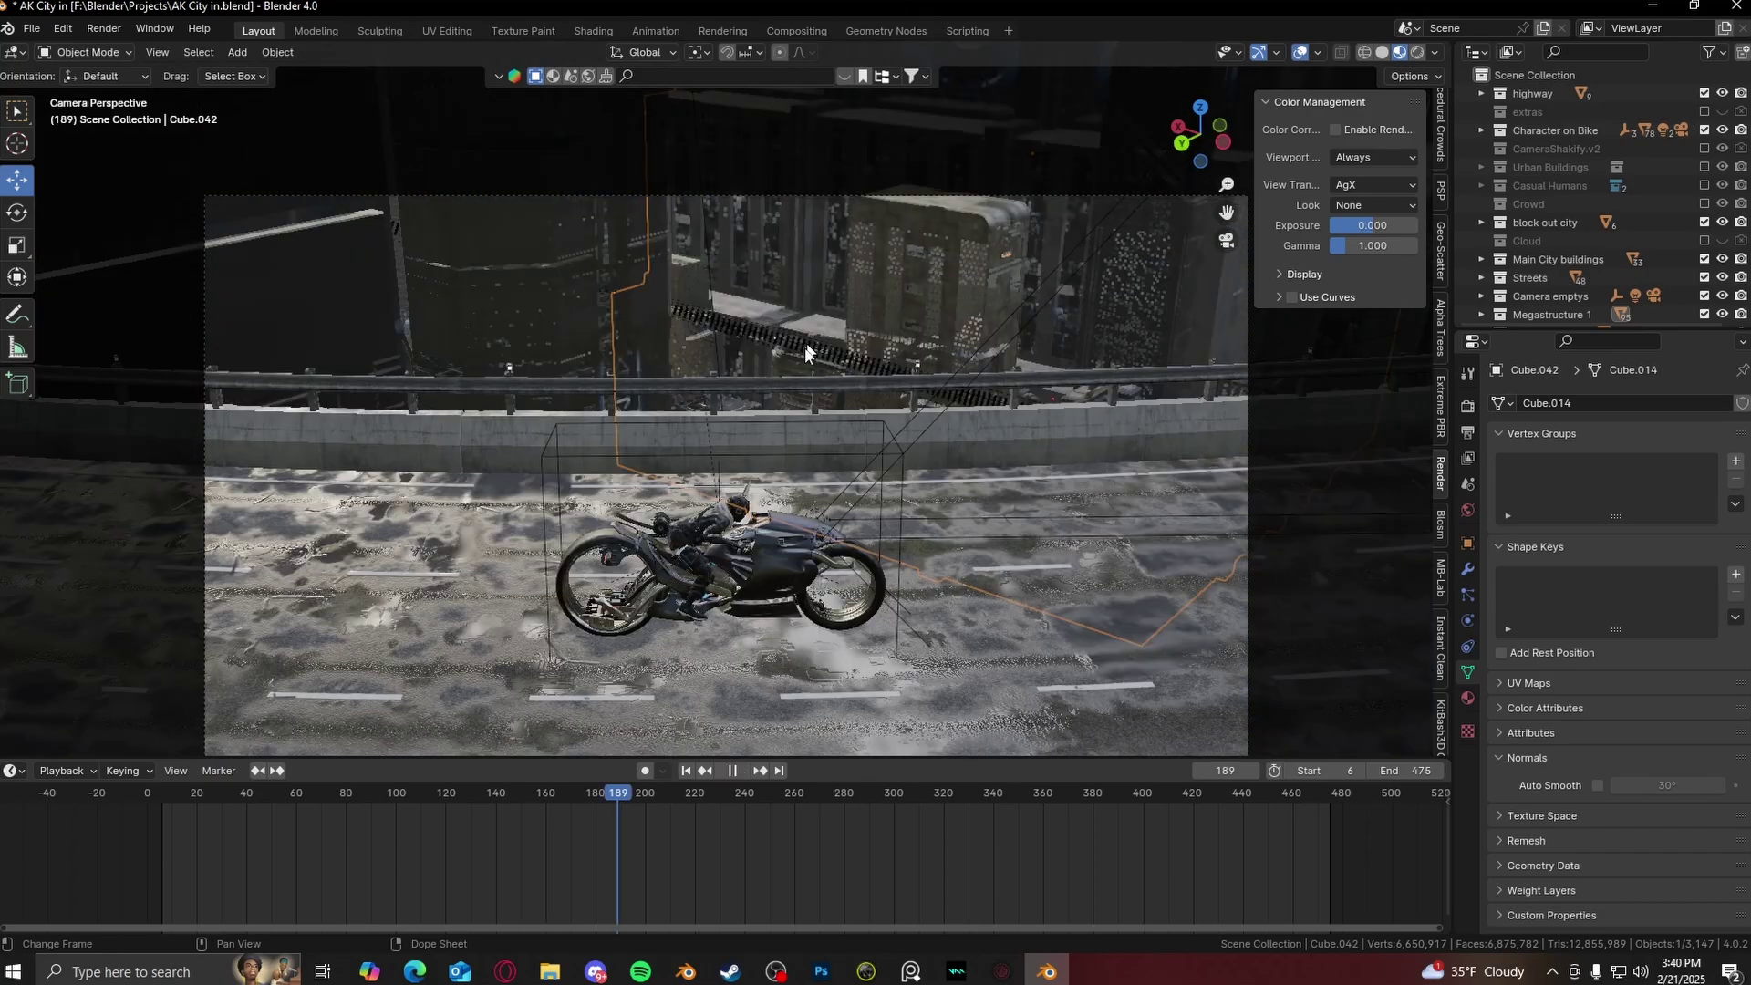
click(706, 796)
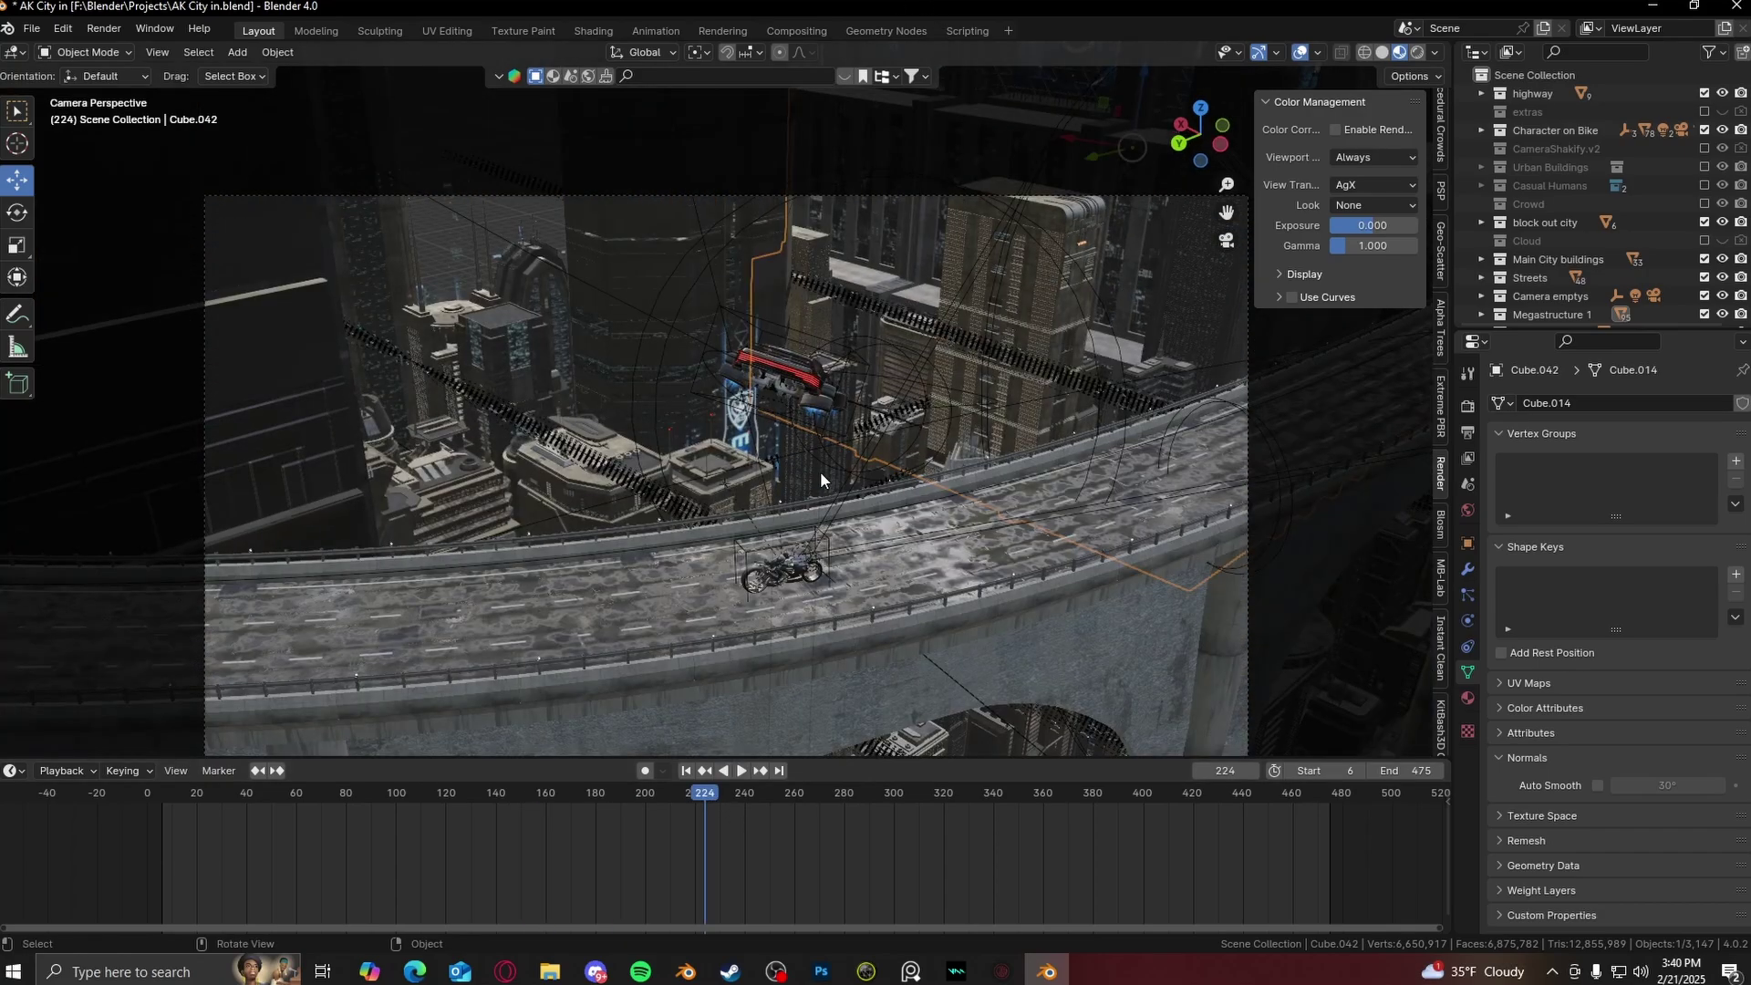
- Leave the camera view and examine the whole city layout from above and close between the towers
middle_drag(840, 468, 845, 293)
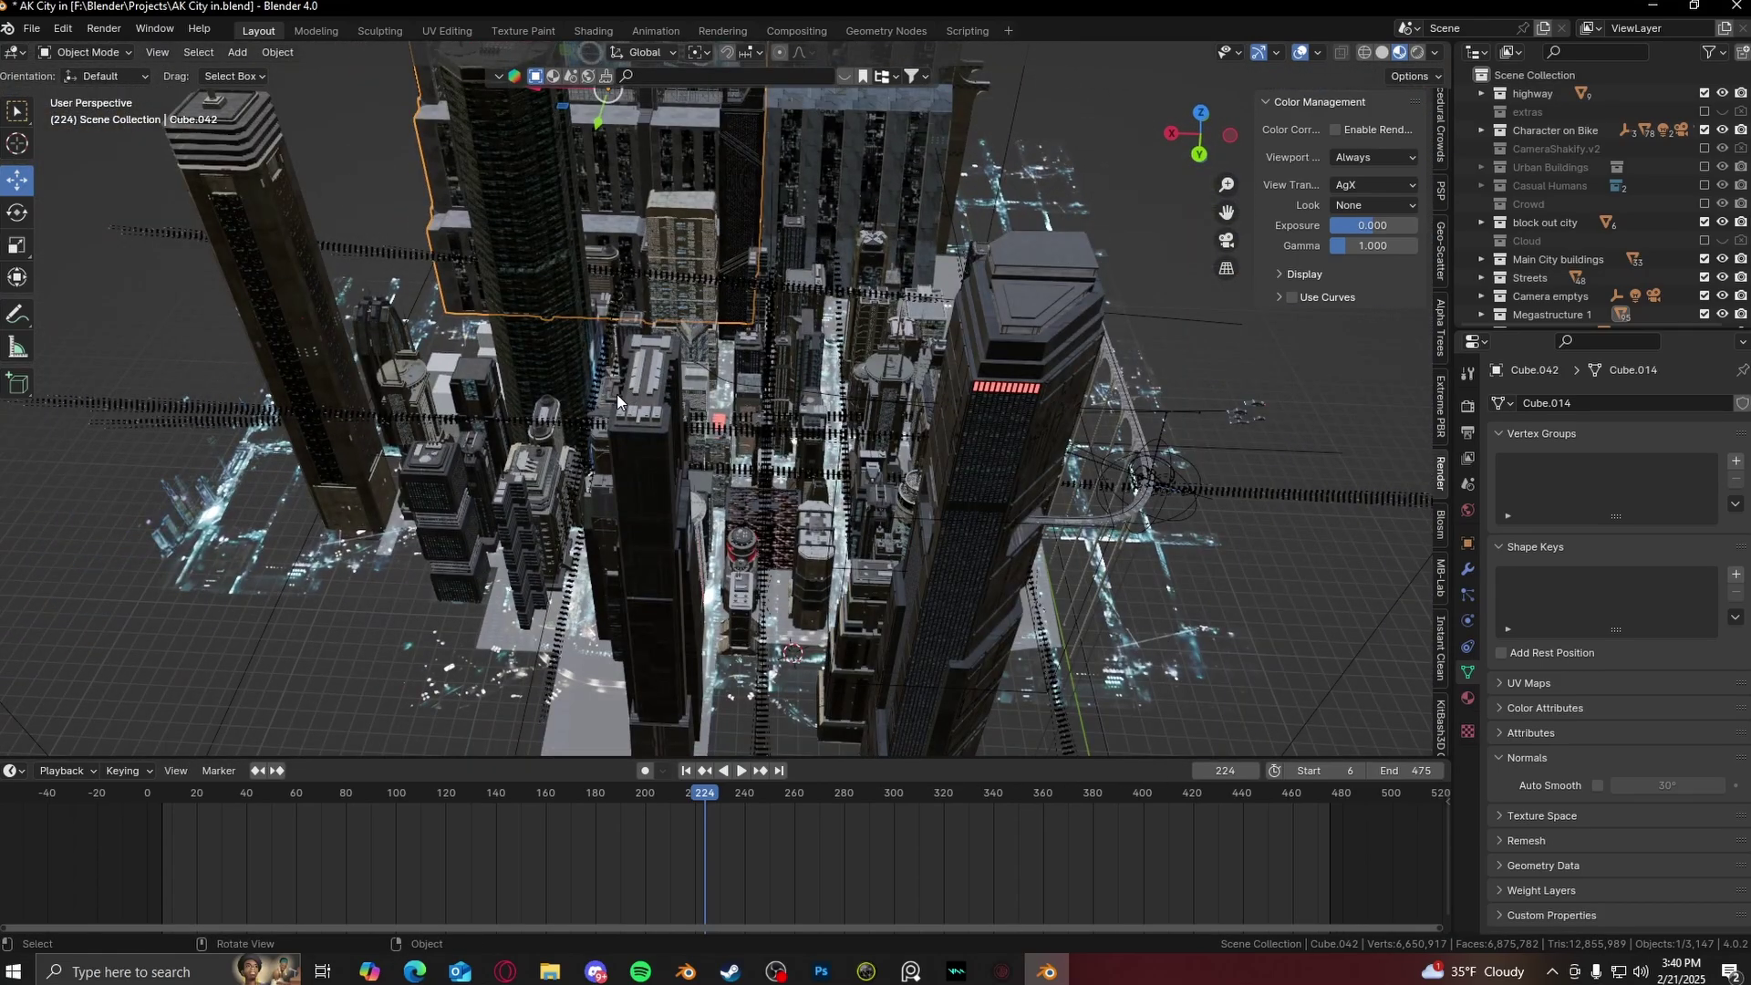
scroll(618, 402, up, 4)
middle_drag(902, 383, 640, 507)
scroll(863, 381, up, 2)
scroll(713, 456, up, 3)
scroll(713, 456, down, 3)
- Select Big Building 28 and its copy Big Building 28.001, examine where they stand, and clear the selection
click(928, 476)
click(341, 527)
middle_drag(341, 527, 544, 310)
click(906, 293)
scroll(364, 234, up, 3)
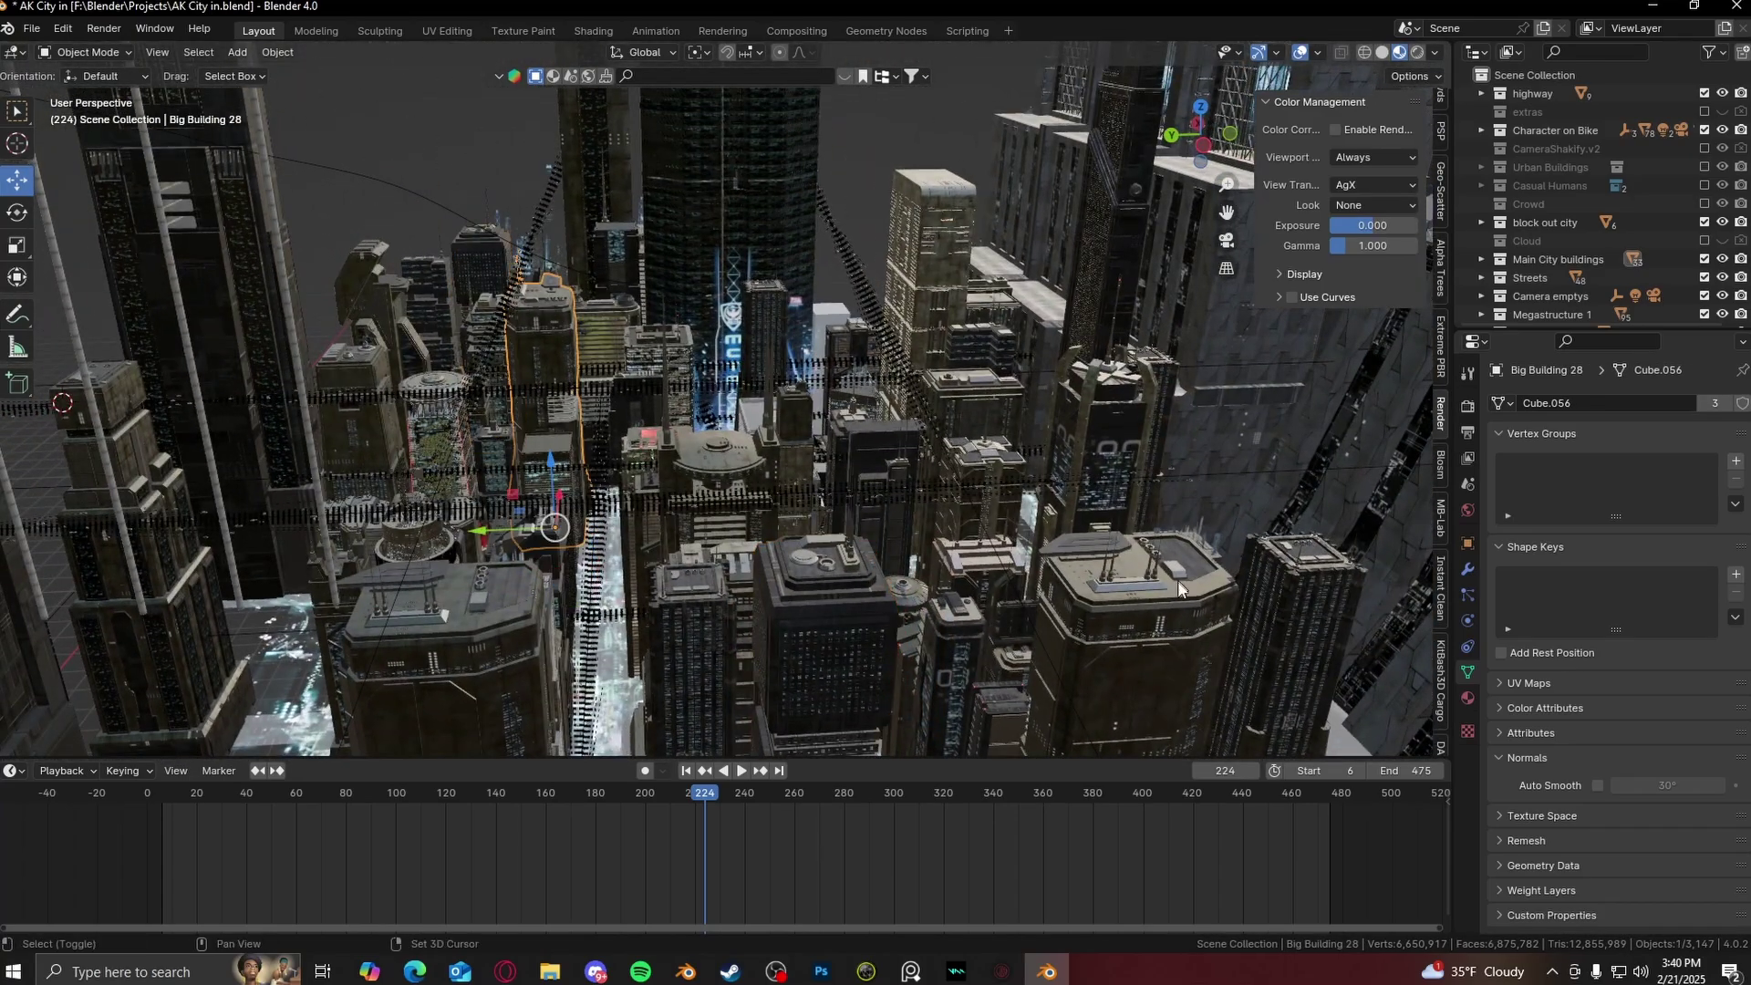
middle_drag(1111, 583, 1253, 314)
key(alt+a)
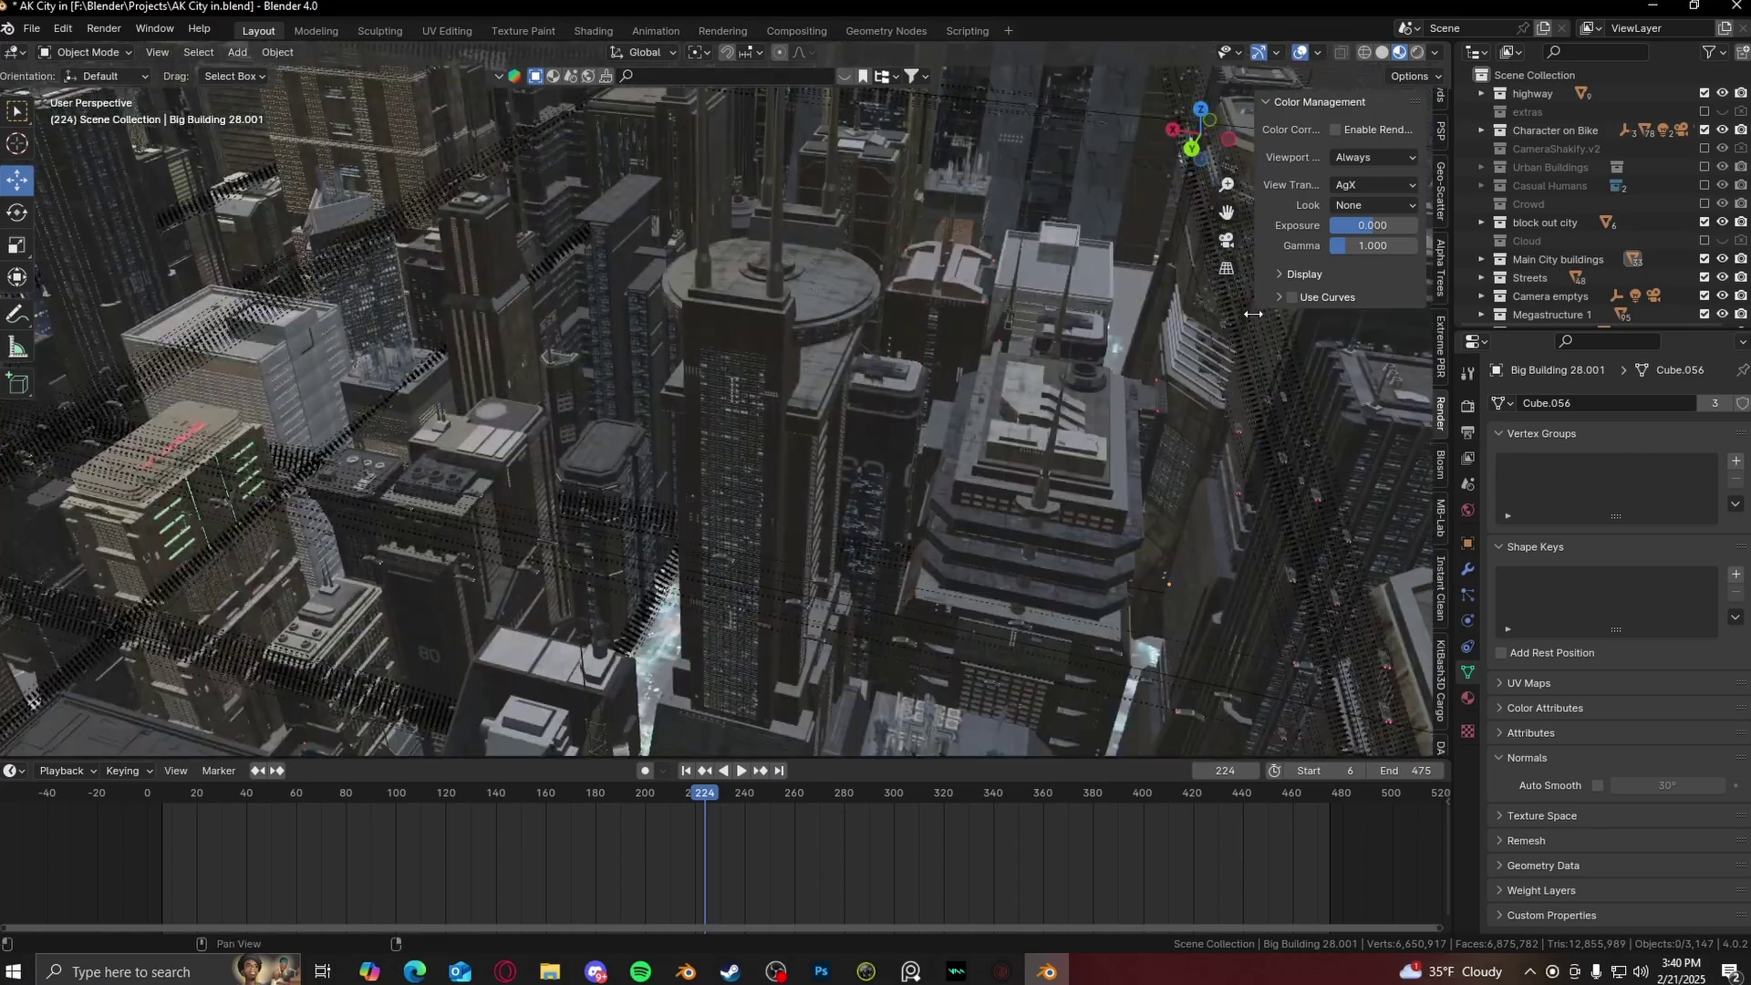
- Check the highway shot through the camera and examine the lit streets from above at frame 337
click(1231, 242)
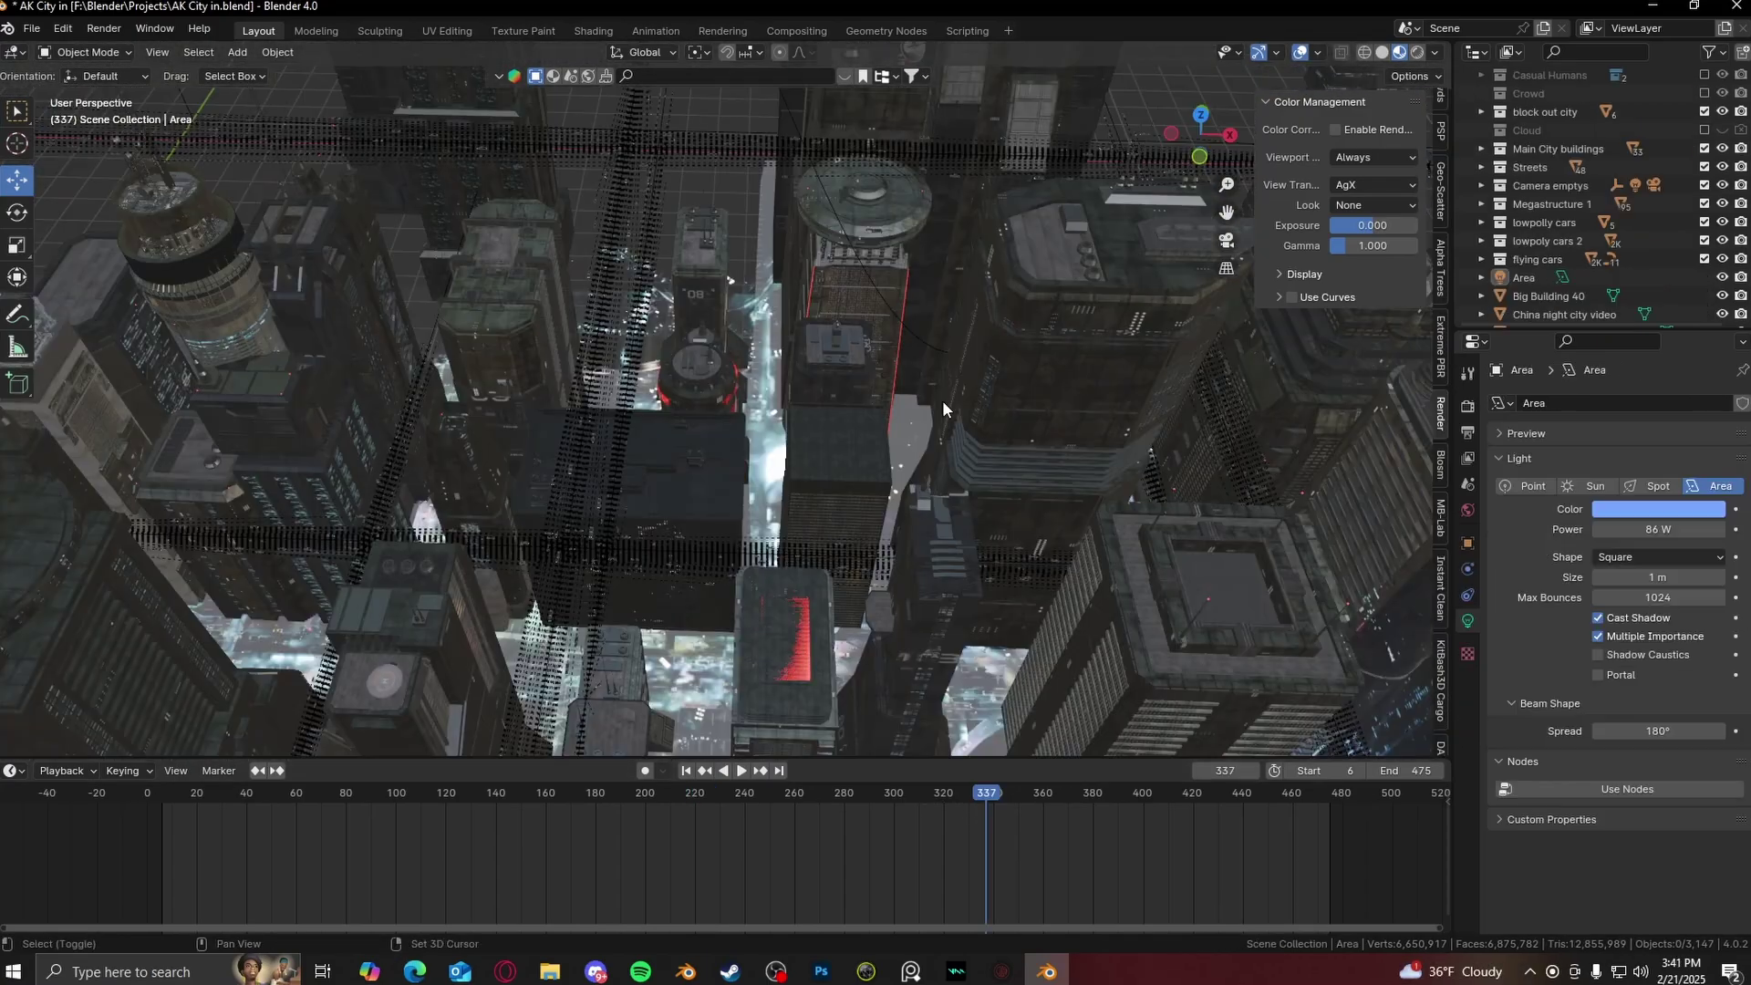
middle_drag(943, 401, 763, 337)
middle_drag(714, 577, 779, 535)
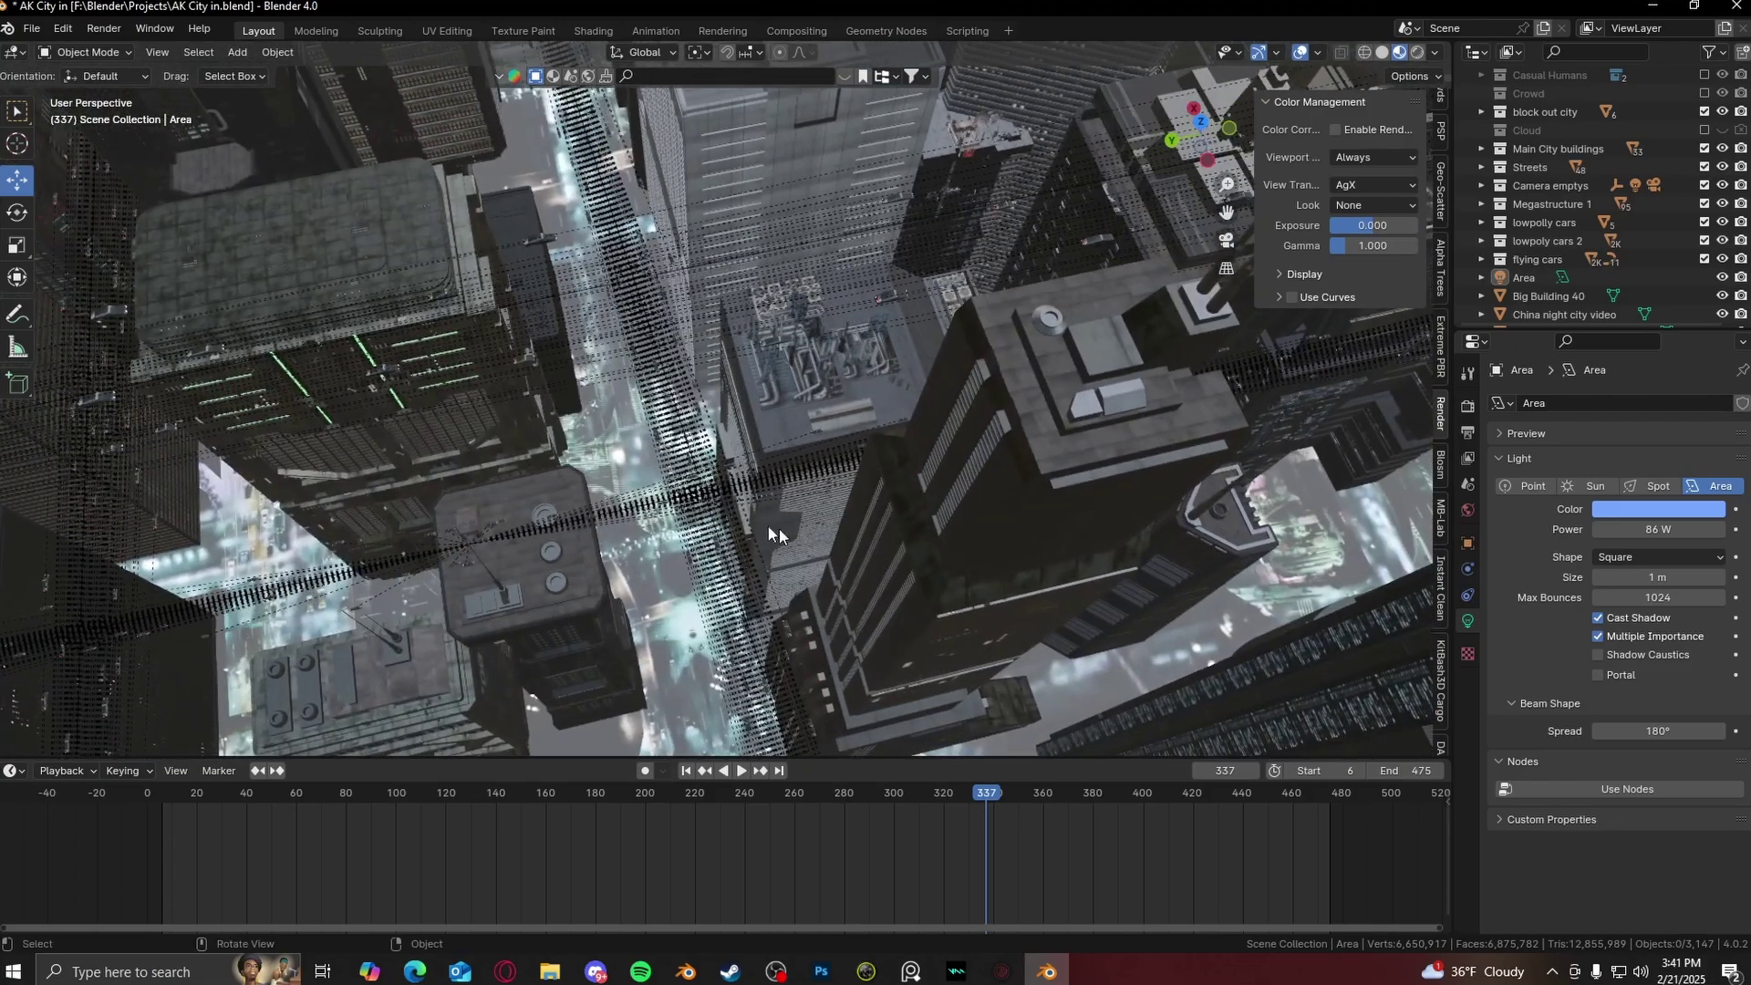
- Return to the camera view and scrub through the bike shot from frame 130 to frame 220
key(KP_0)
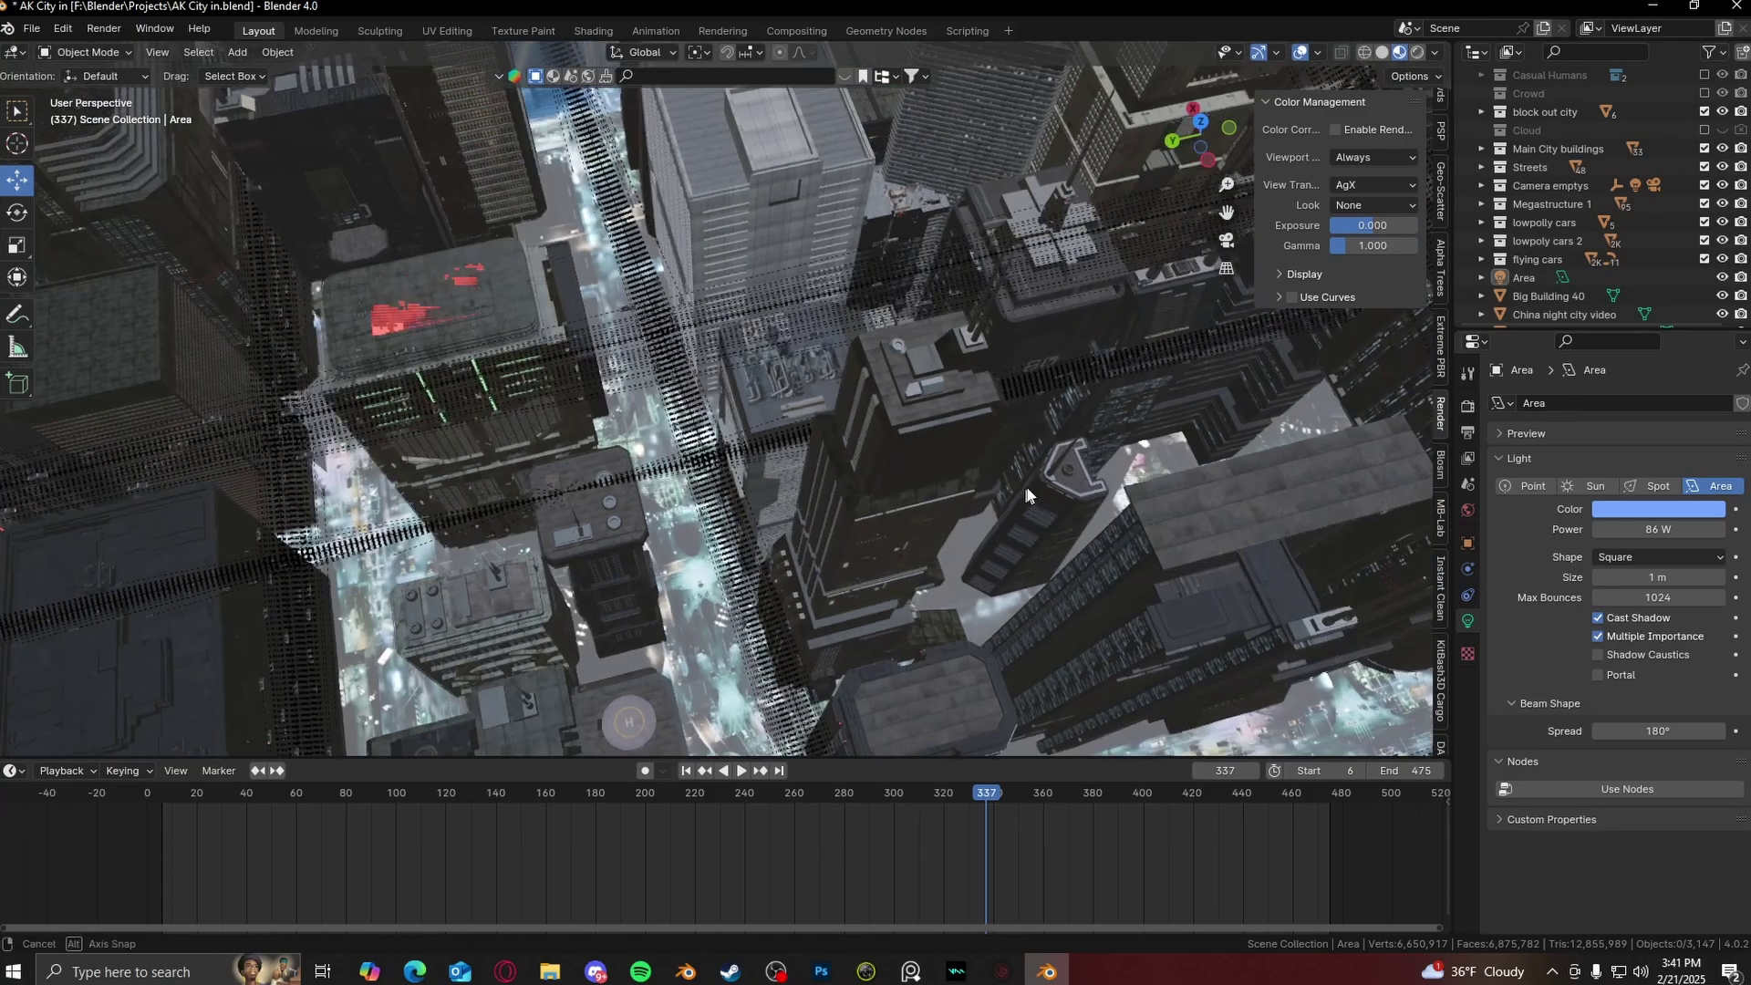
drag(471, 801, 491, 800)
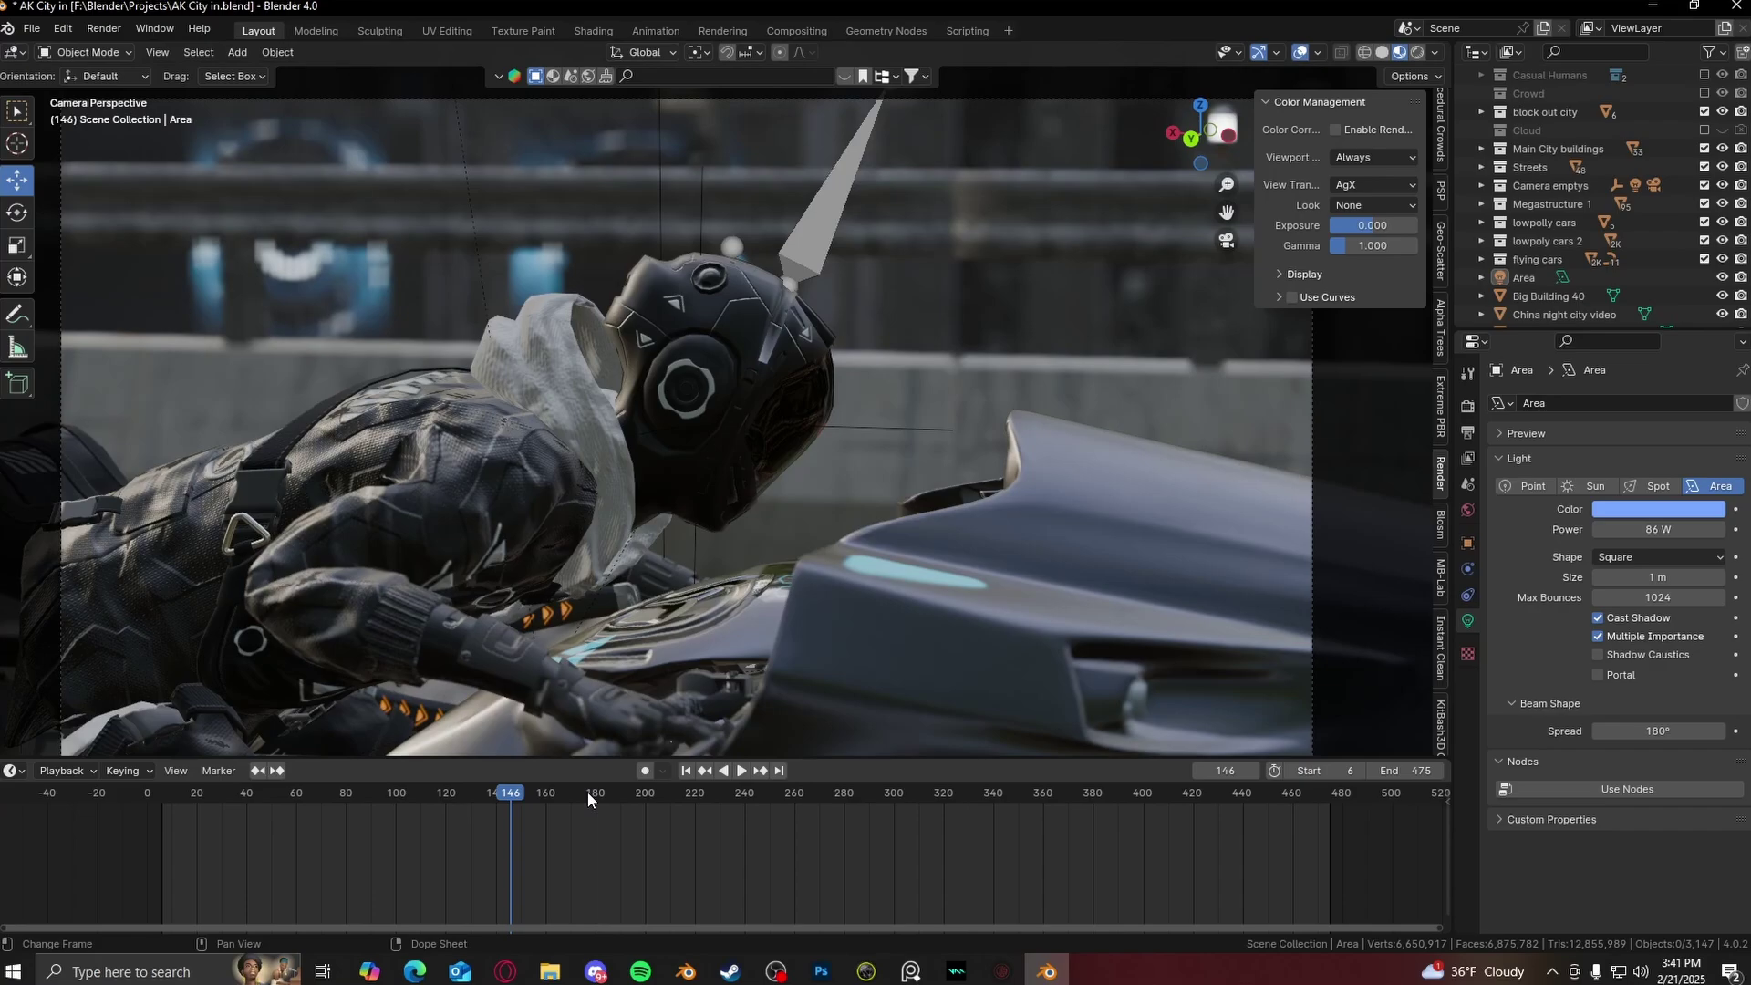
click(588, 792)
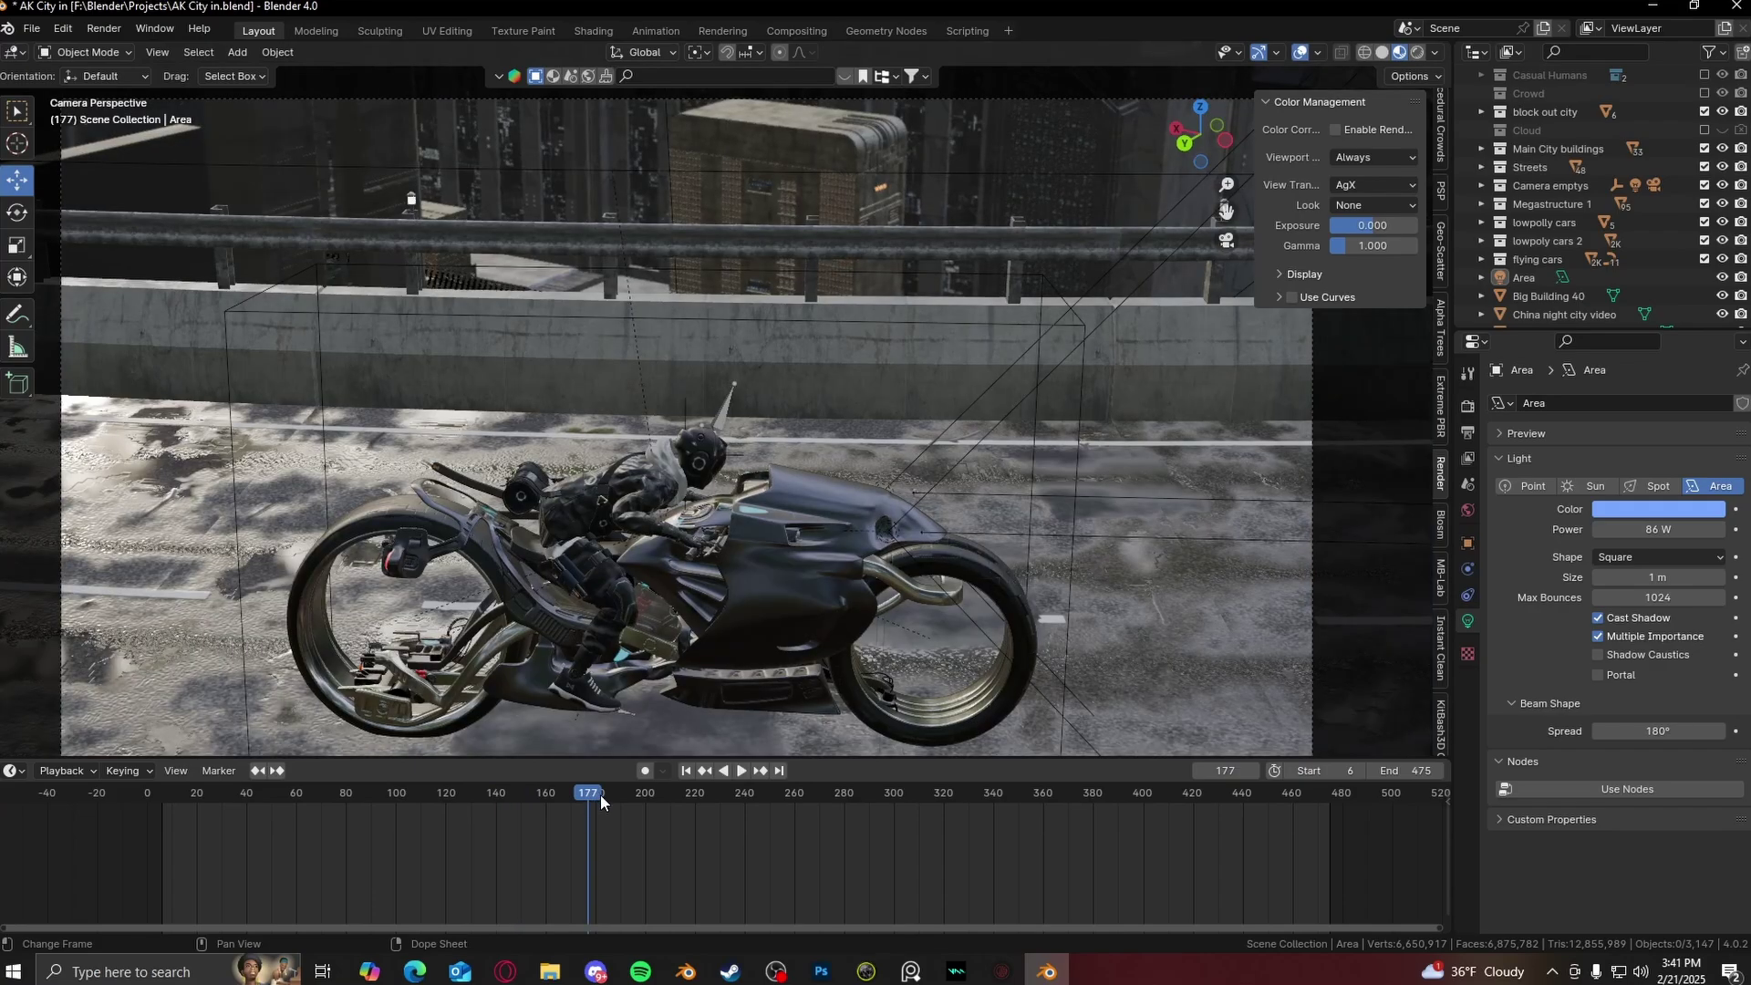
click(600, 793)
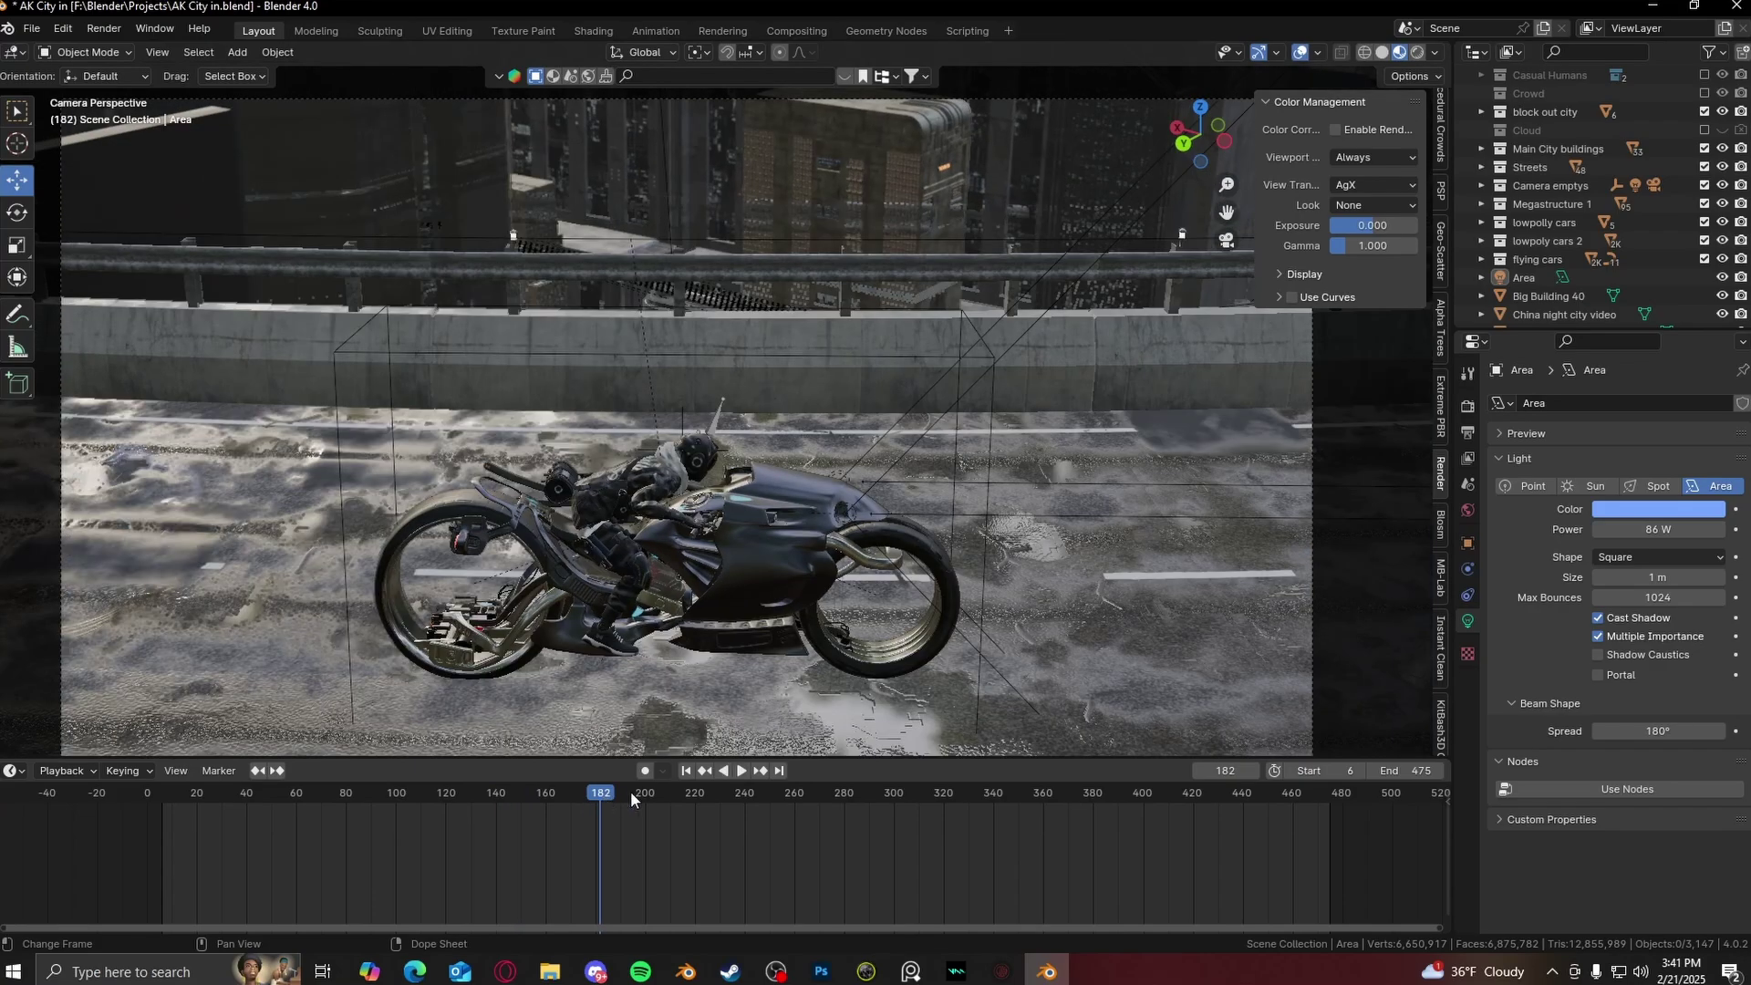
drag(632, 793, 695, 793)
- Select the flying car beside the highway, centre the view on it and check its mesh in Edit Mode
middle_drag(957, 443, 748, 511)
shift+middle_drag(748, 511, 839, 425)
scroll(866, 374, up, 3)
scroll(825, 440, up, 3)
click(768, 408)
key(KP_Decimal)
key(Tab)
- Select the car's whole wheel geometry in Edit Mode, show its rotation handles in Local orientation, and return to Object Mode
key(Tab)
scroll(839, 426, down, 2)
shift+middle_drag(839, 426, 800, 389)
scroll(857, 424, up, 4)
key(Tab)
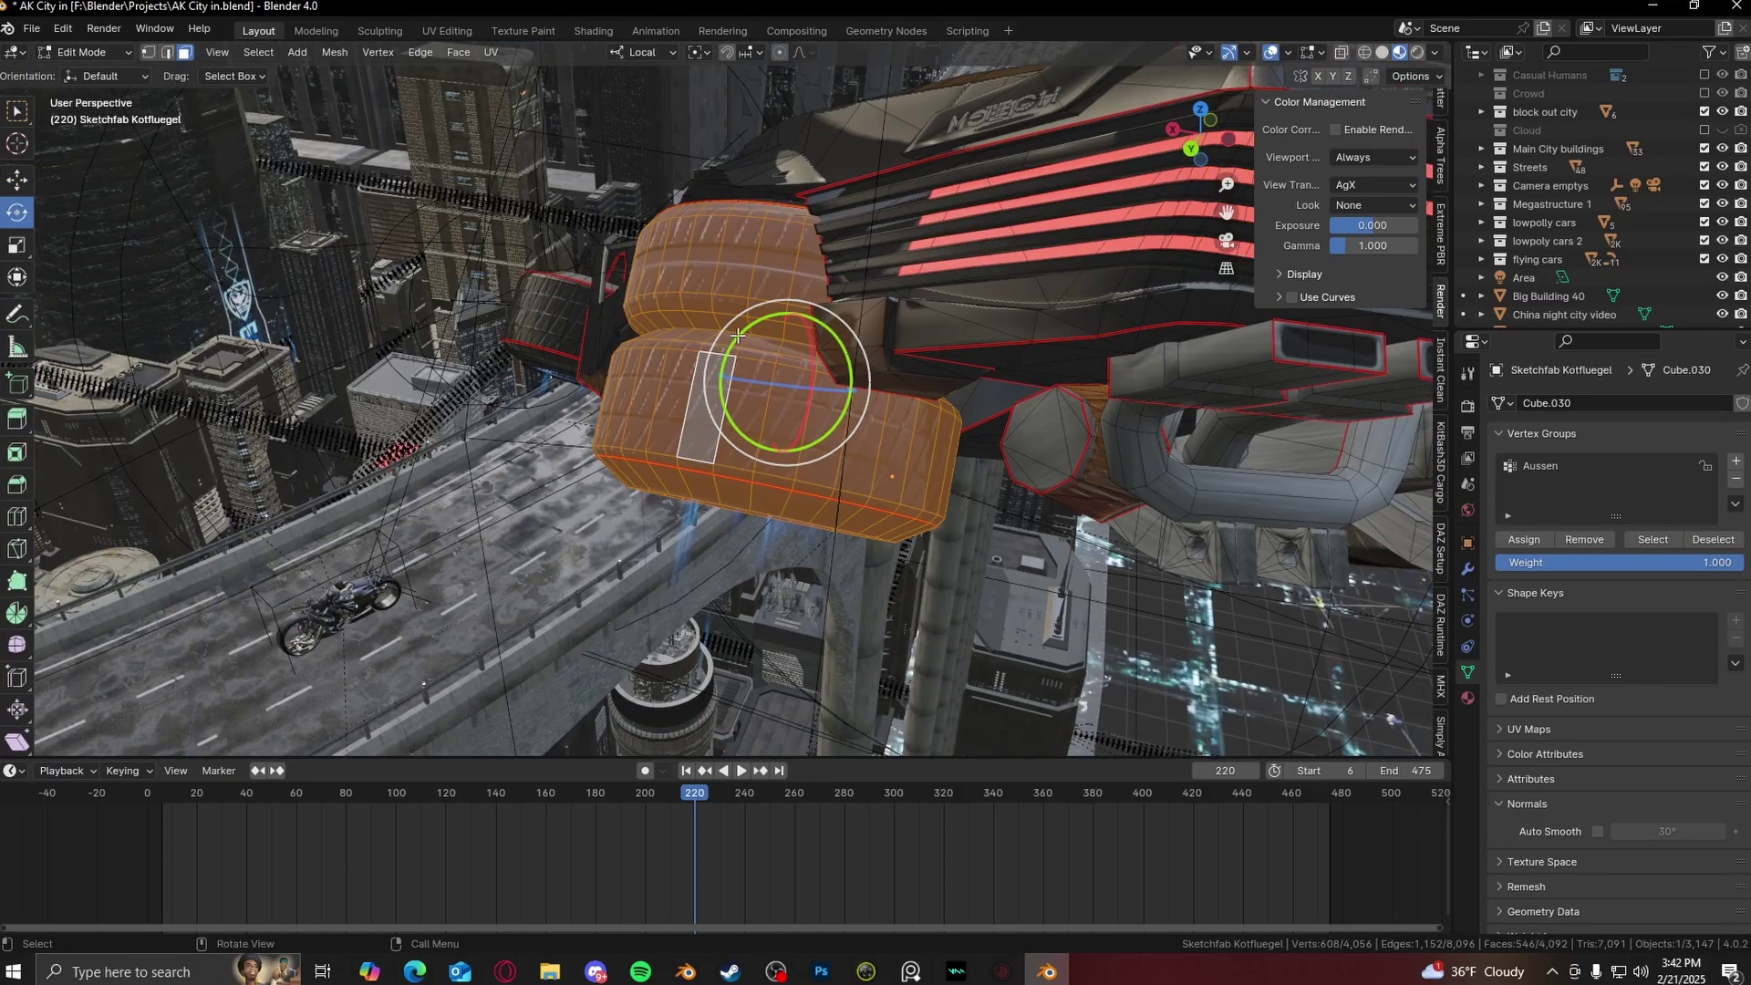
drag(739, 338, 823, 310)
middle_drag(822, 310, 545, 238)
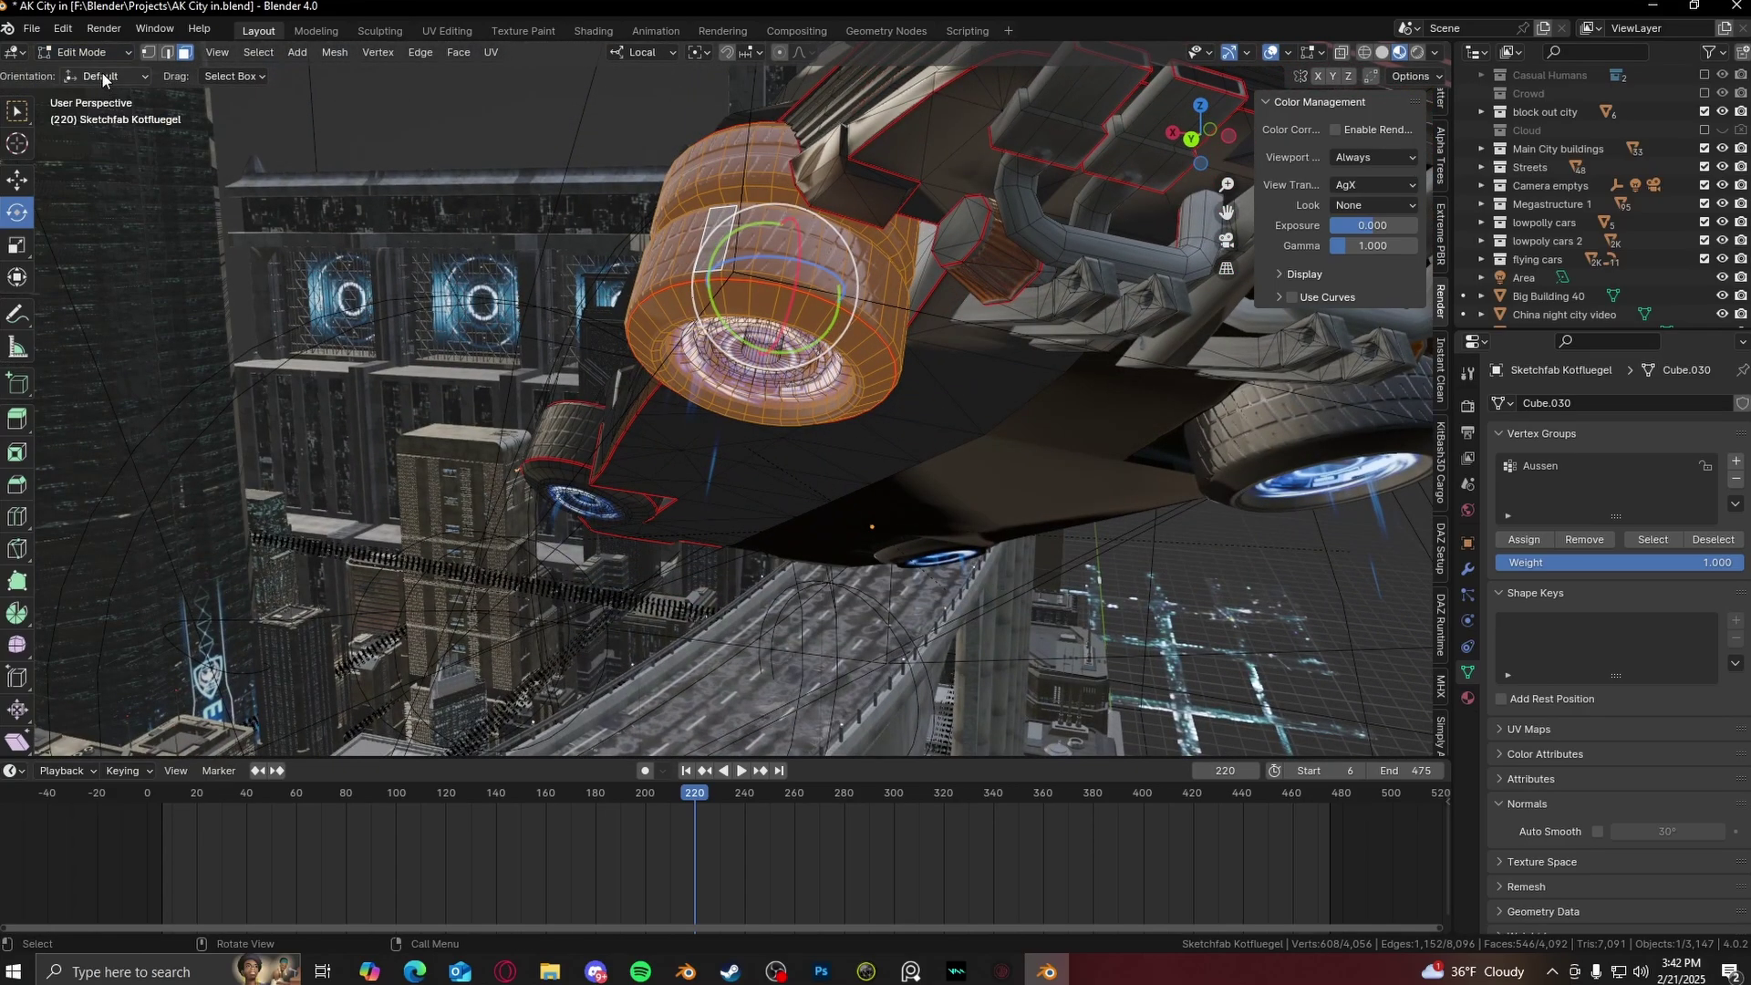
click(102, 51)
click(102, 78)
- Select the blue fire aura video plane under the wheel and examine the car's thruster effects at frame 227
scroll(766, 383, up, 4)
middle_drag(766, 401, 744, 429)
click(618, 341)
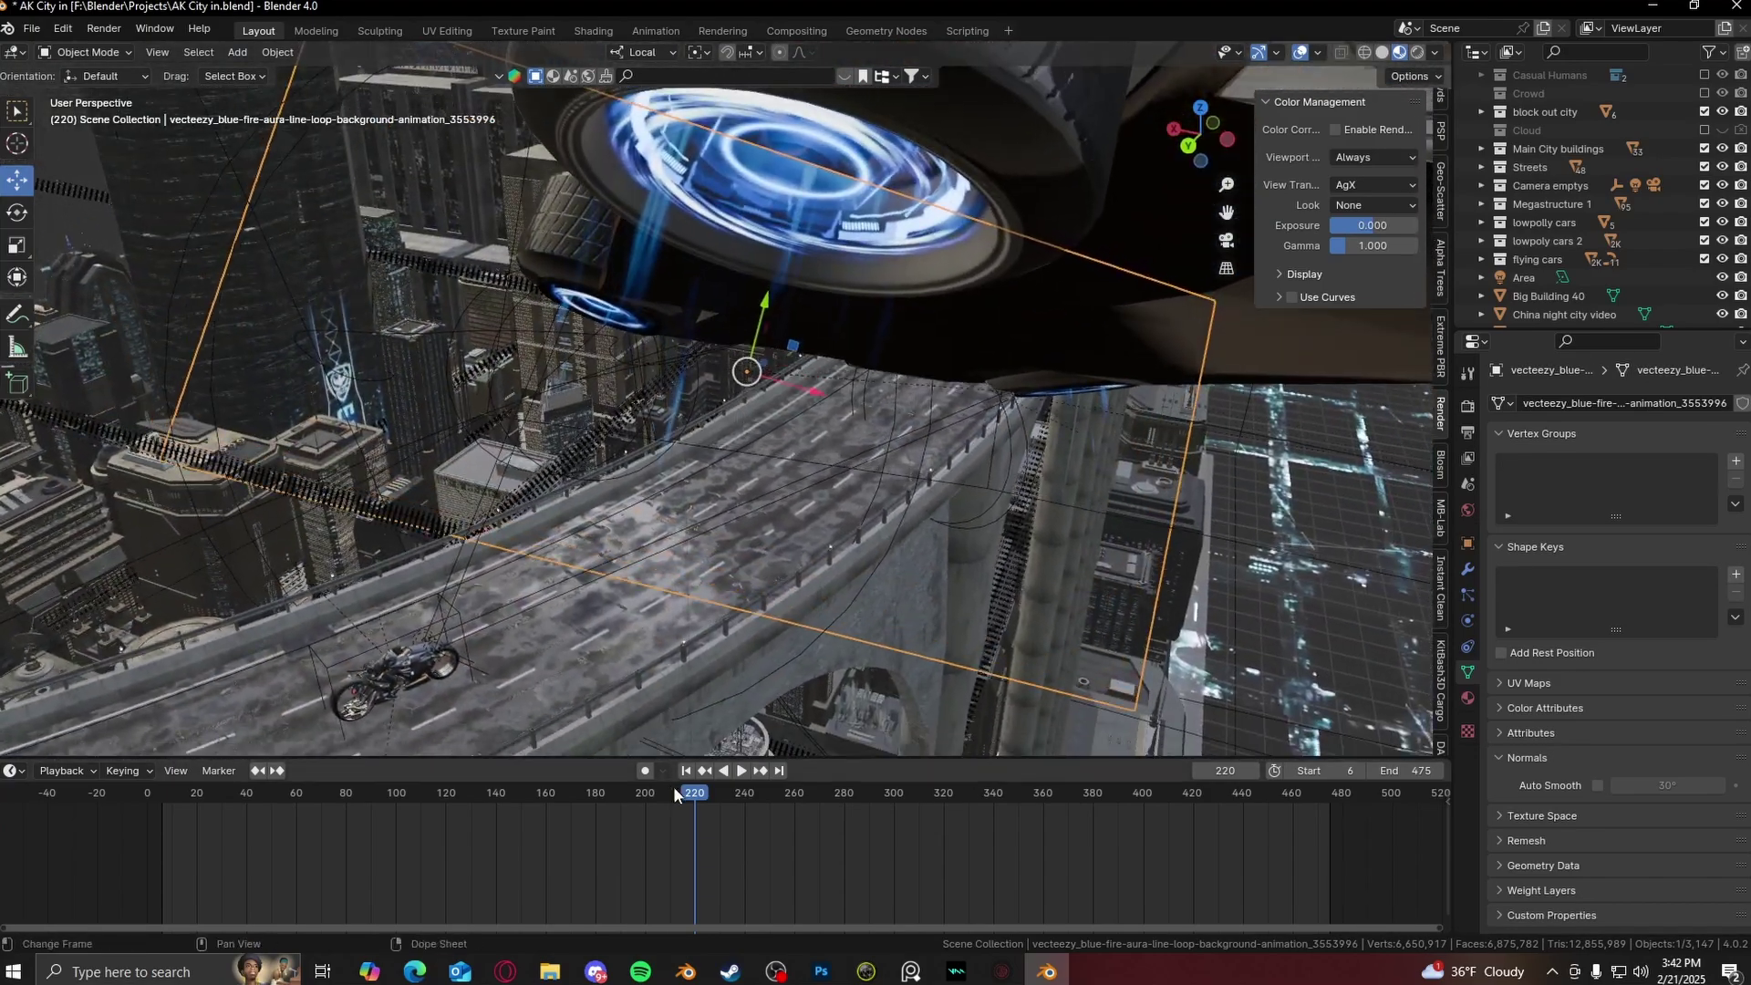
drag(673, 793, 711, 792)
middle_drag(693, 547, 799, 264)
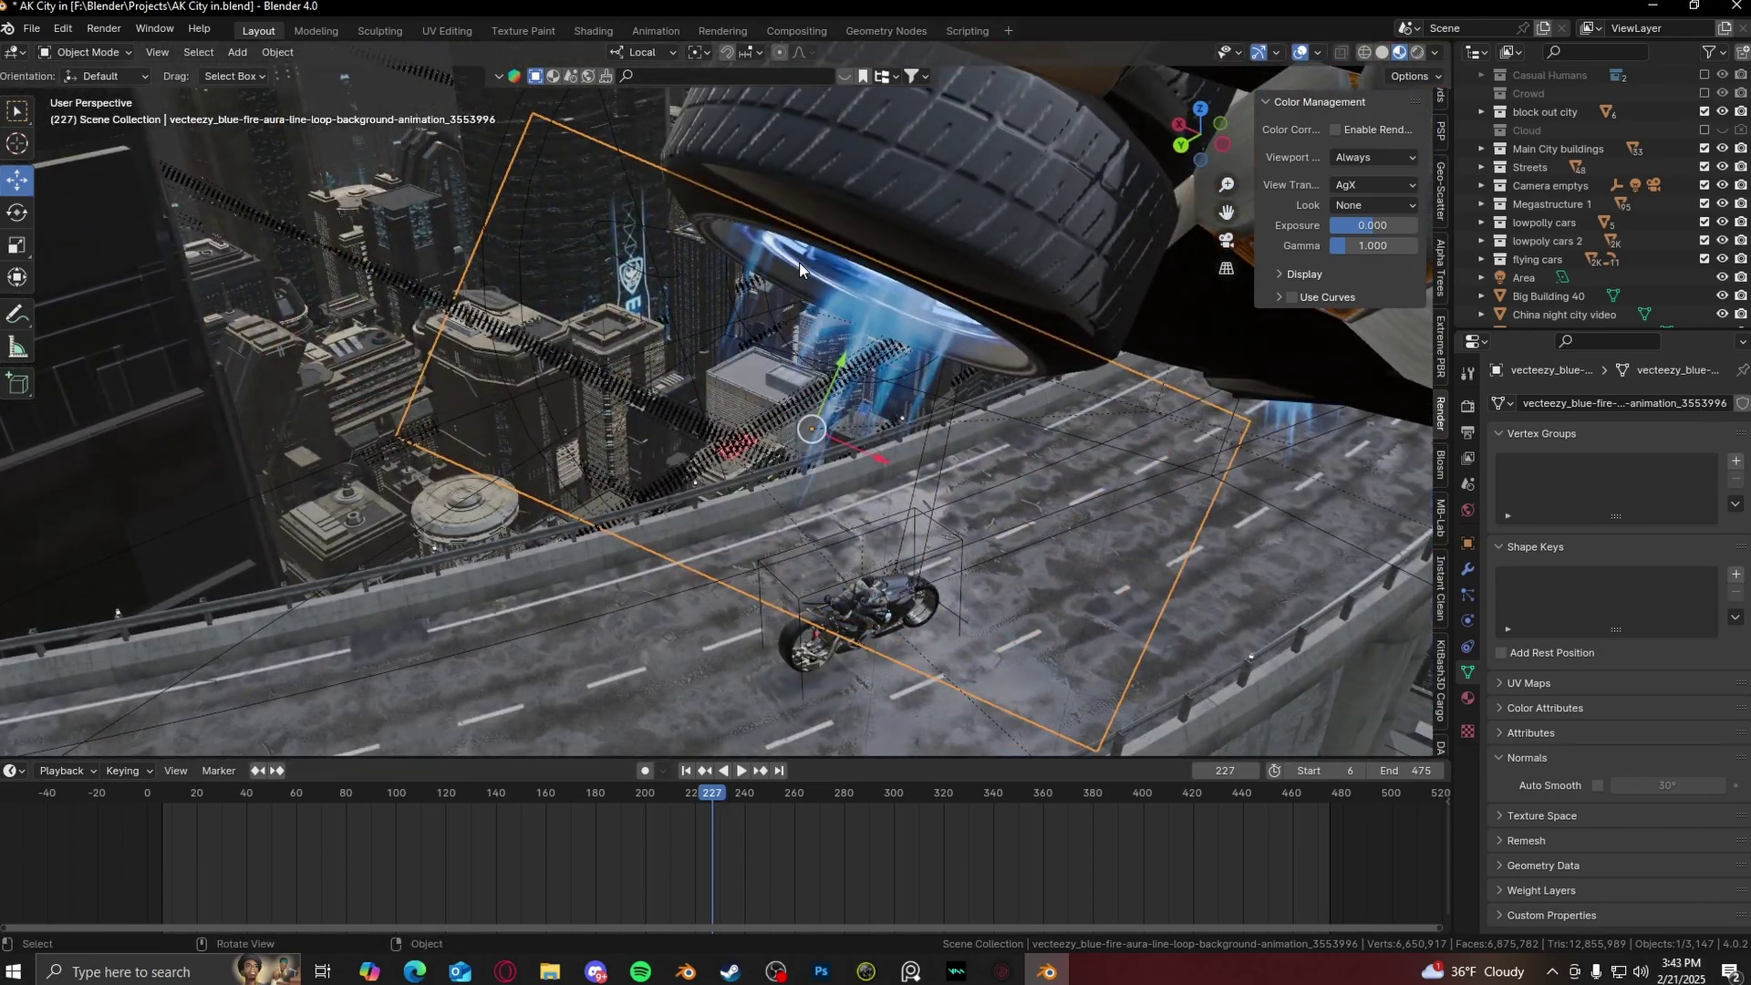
middle_drag(968, 297, 792, 319)
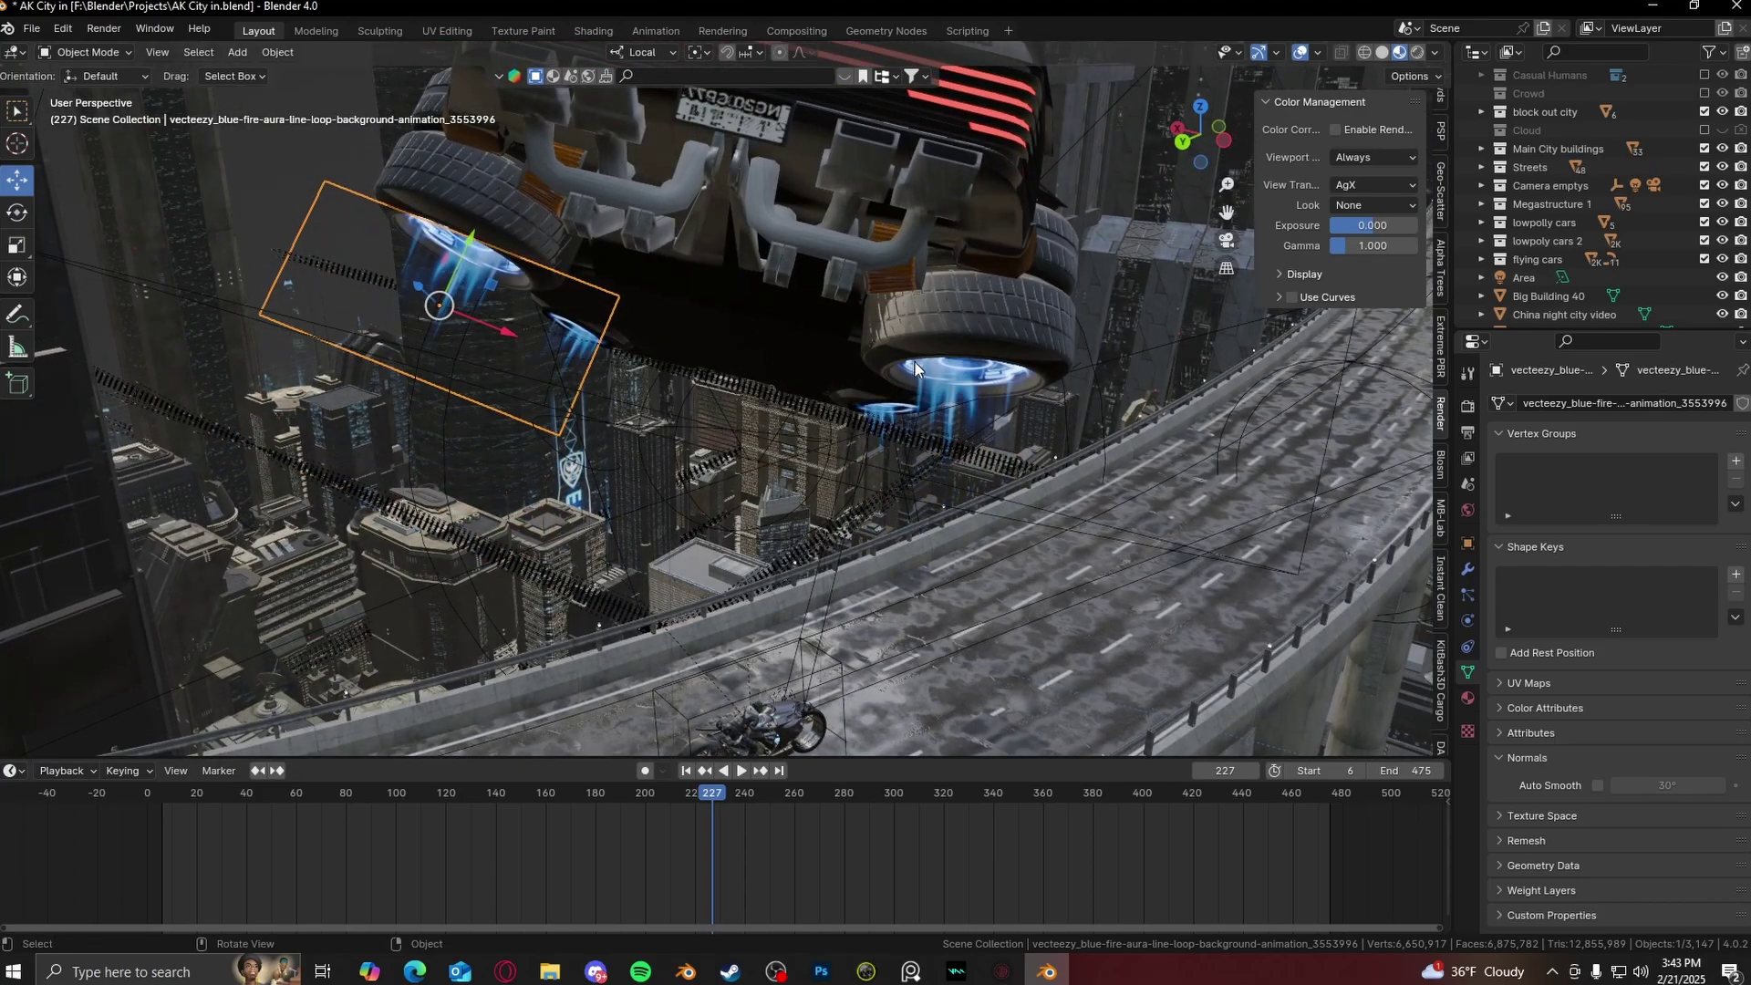
middle_drag(916, 363, 1231, 248)
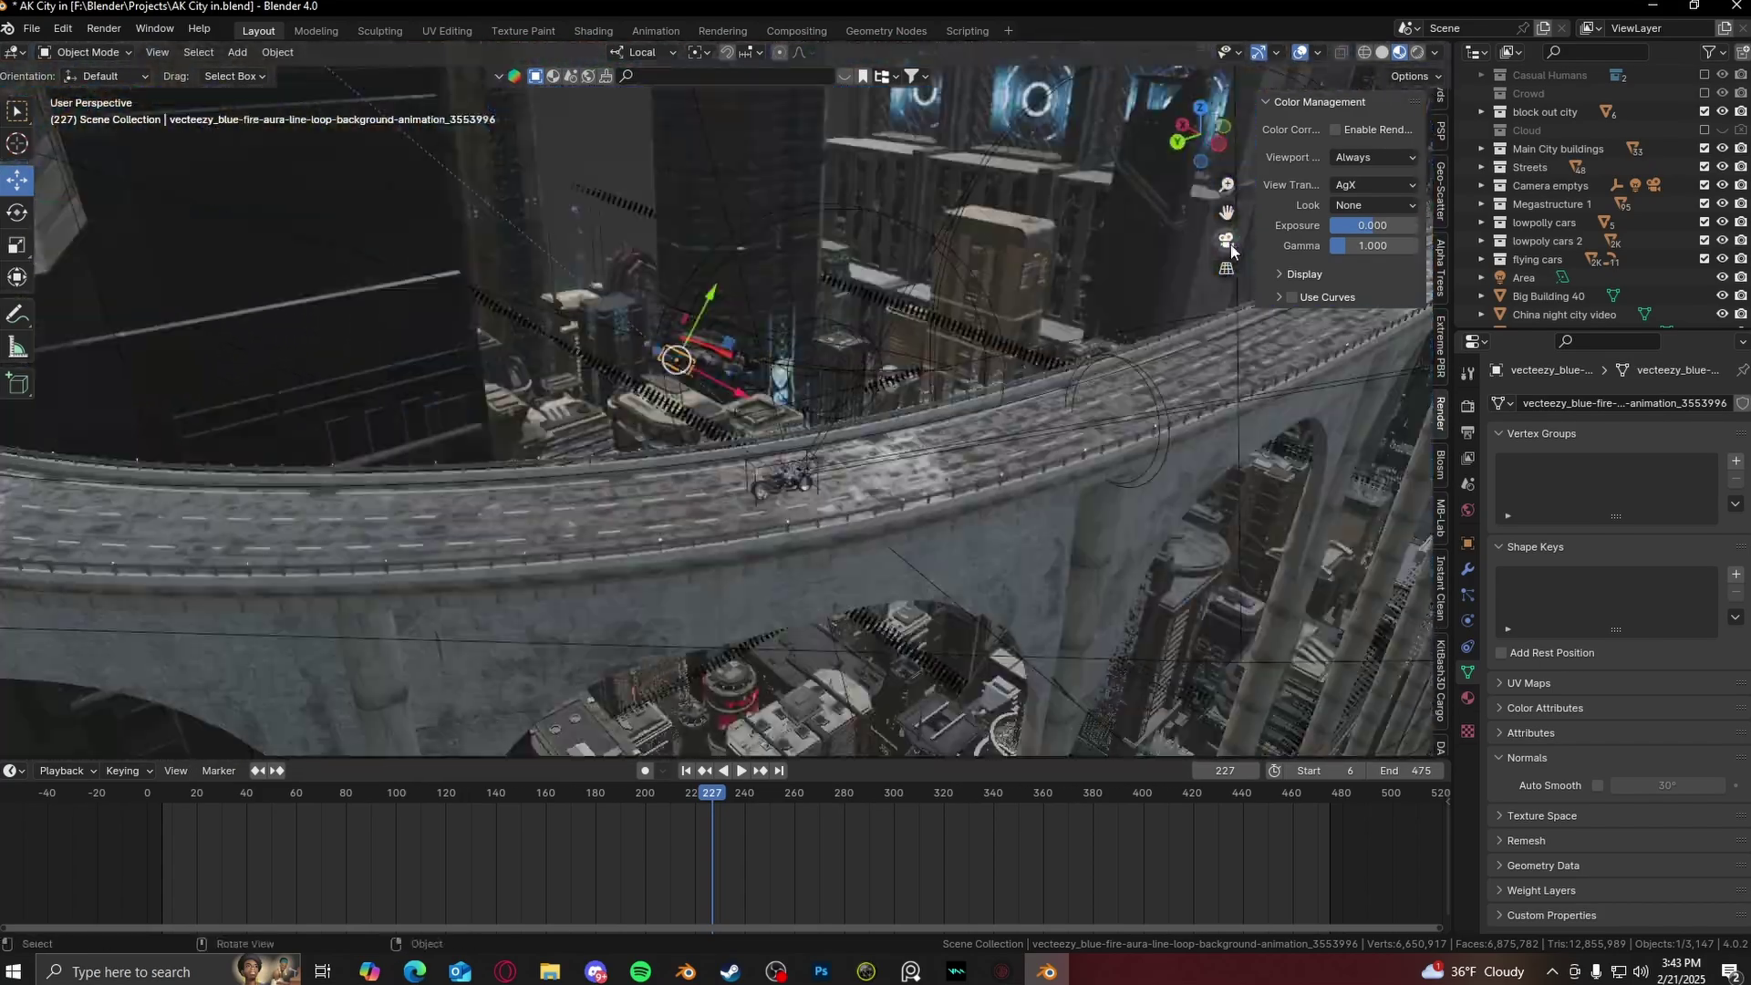
- Return to the camera view and scrub the flying car's shot around frame 223
click(1229, 243)
drag(703, 791, 686, 796)
click(678, 794)
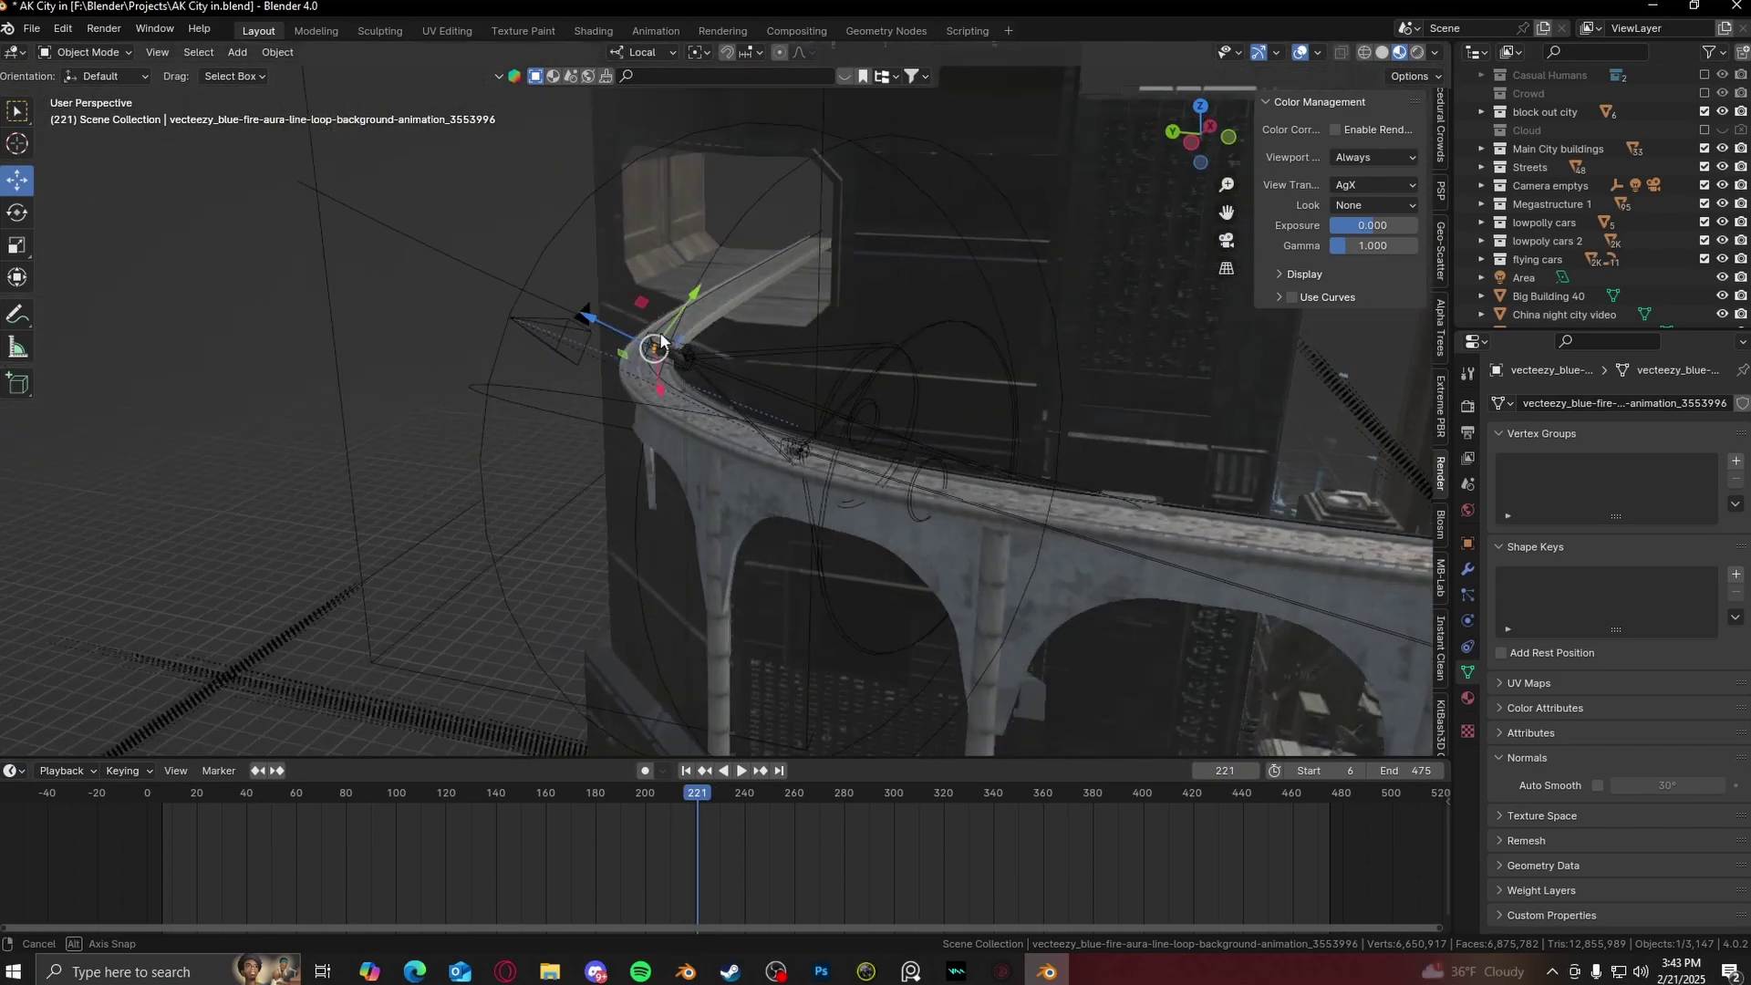
- Examine the NurbsPath.003 flight path through the city and the flying car following it at frame 264
middle_drag(660, 344, 890, 311)
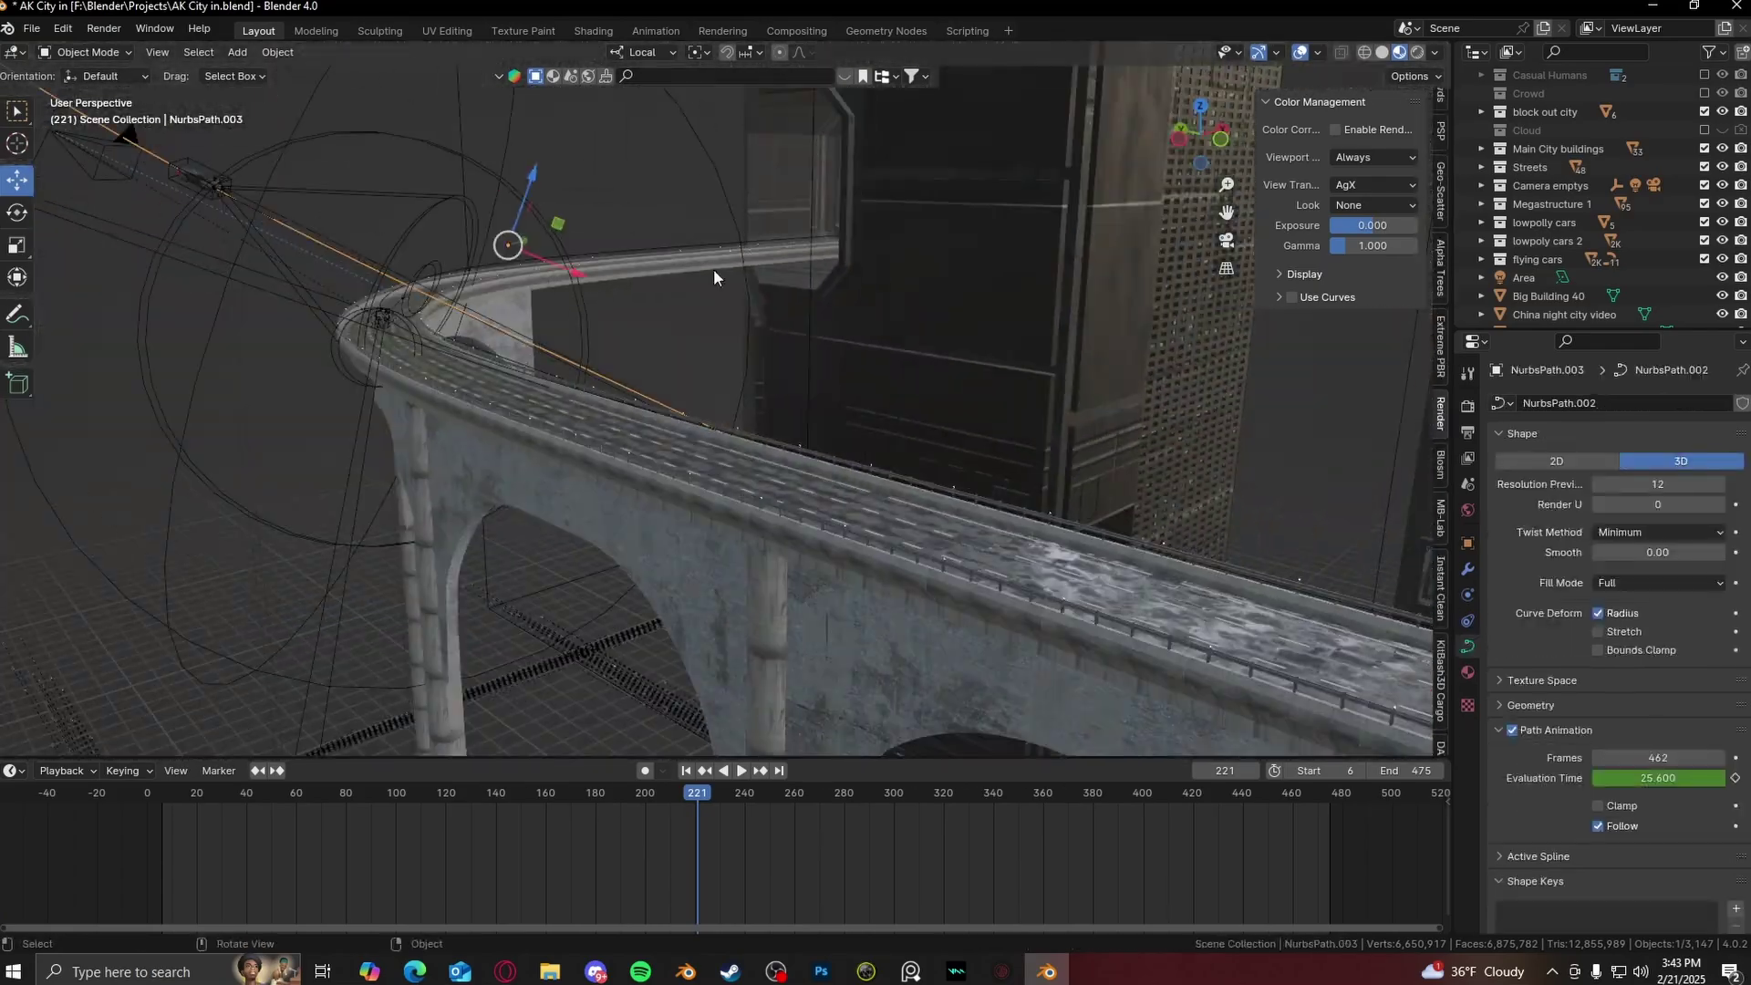
middle_drag(713, 270, 604, 251)
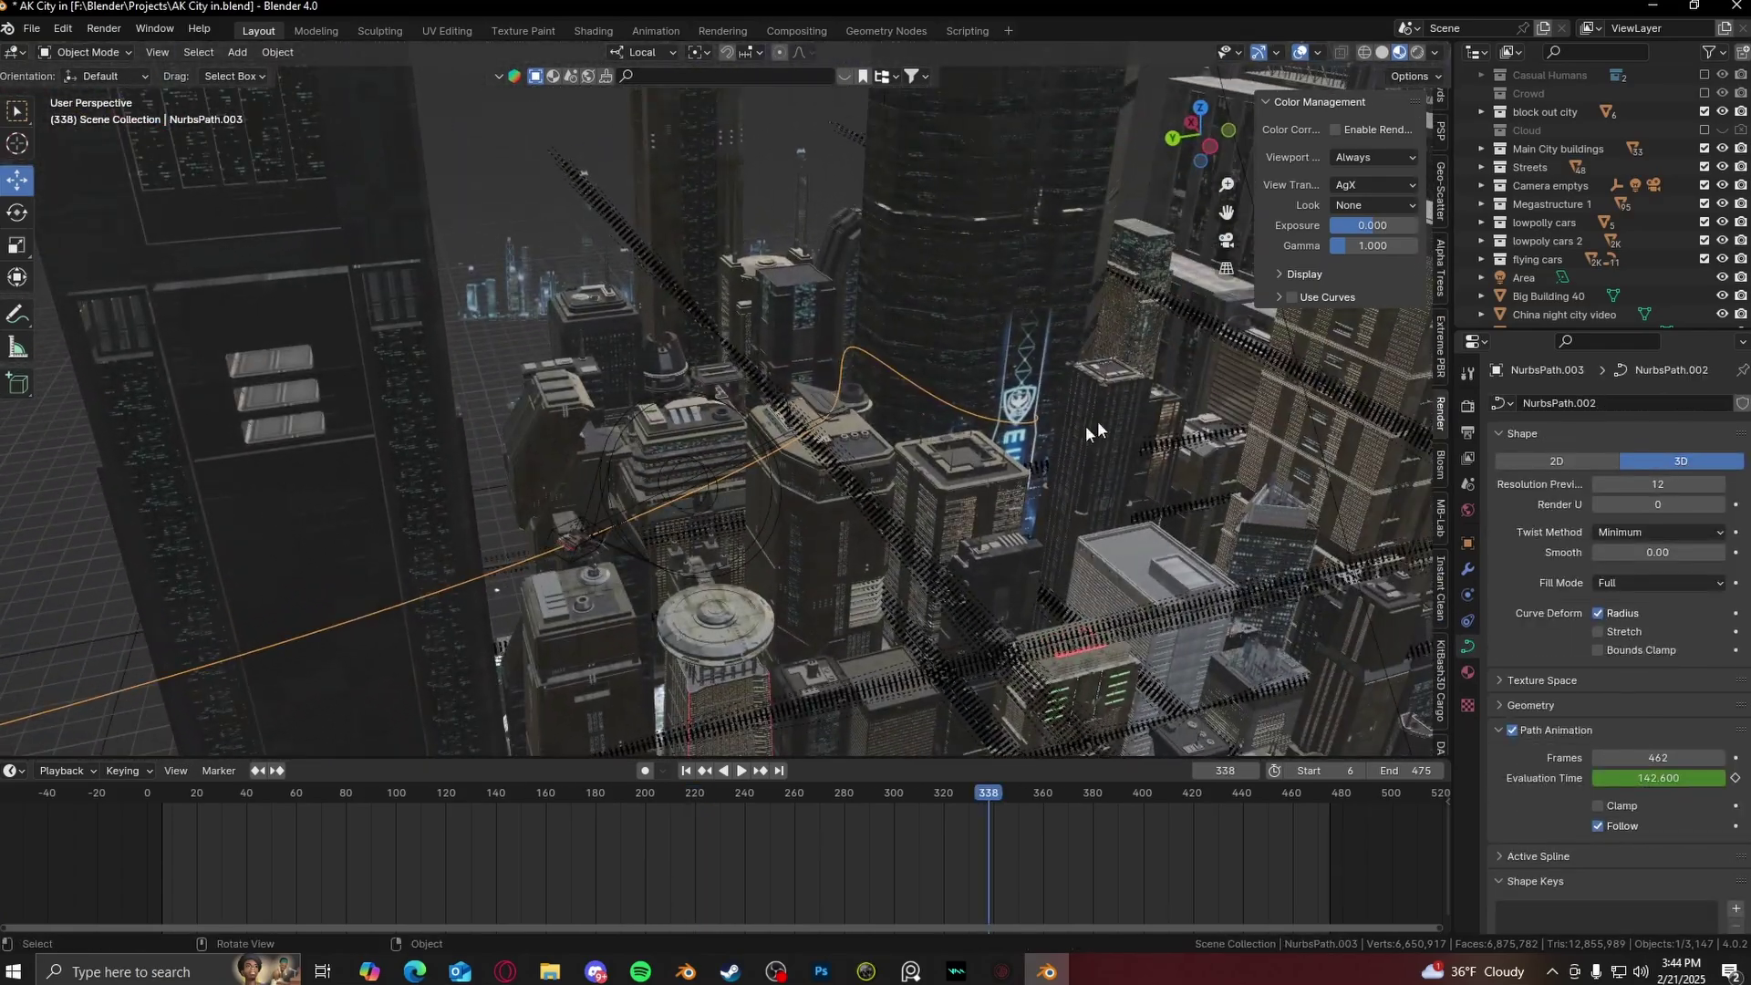
click(1227, 240)
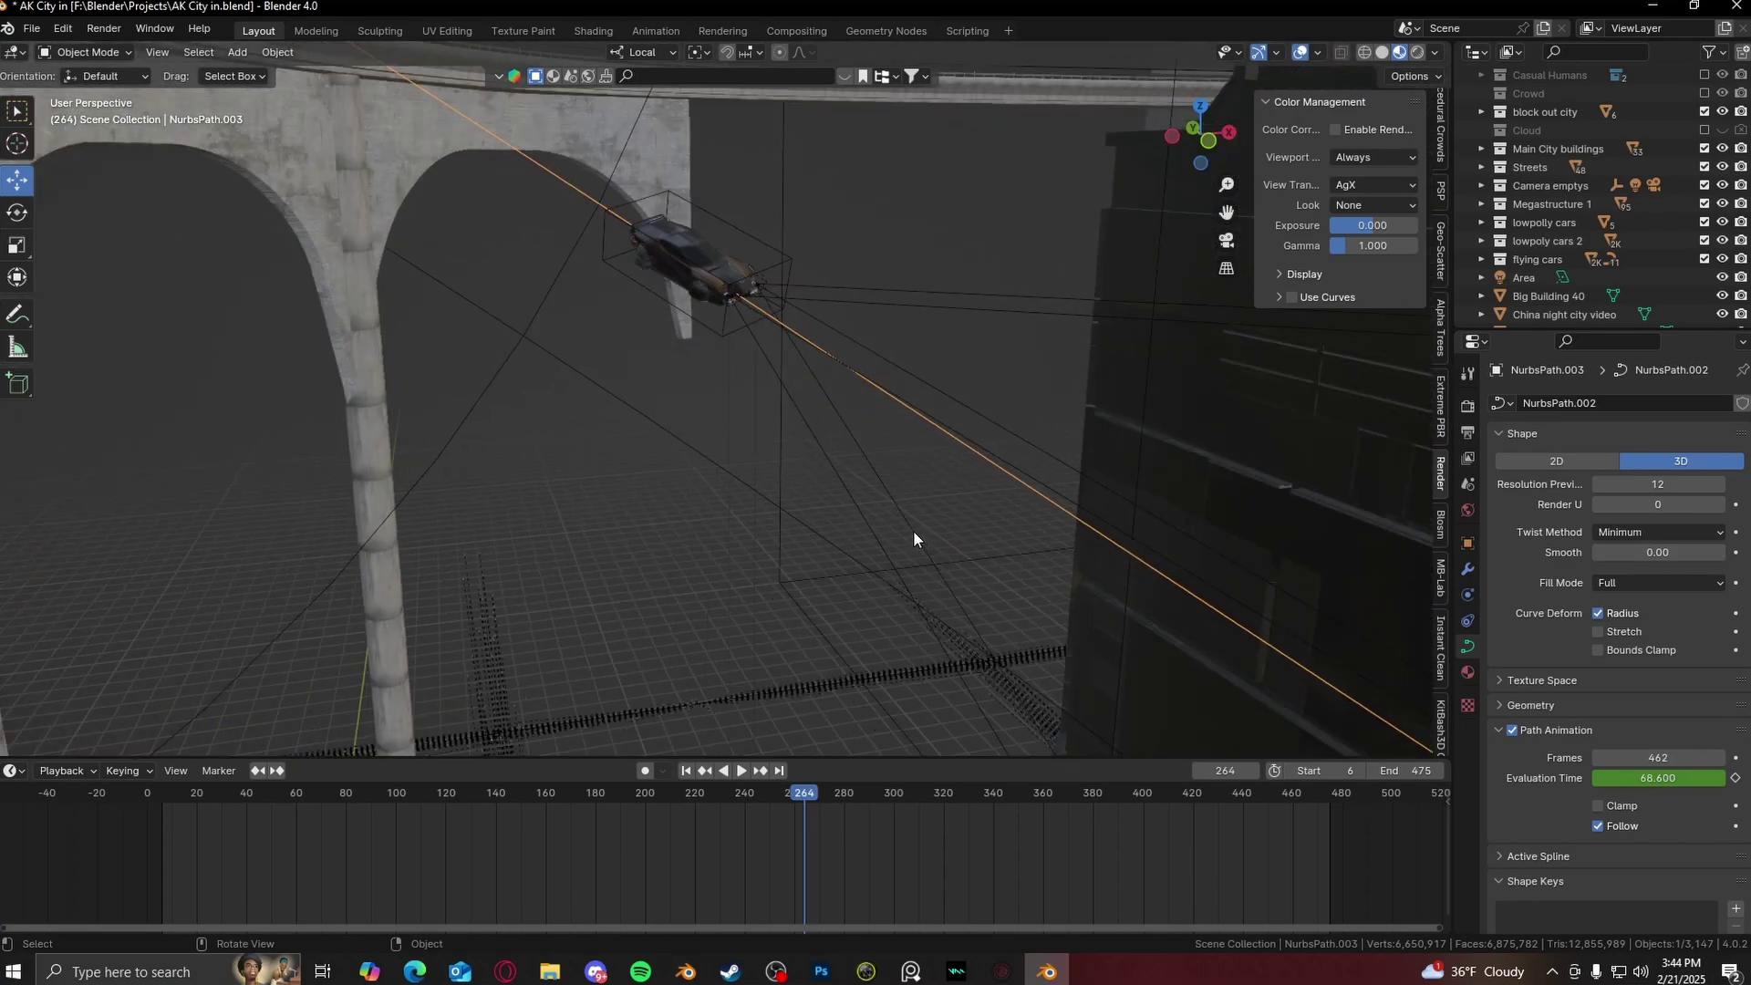
scroll(915, 539, up, 2)
scroll(882, 492, up, 5)
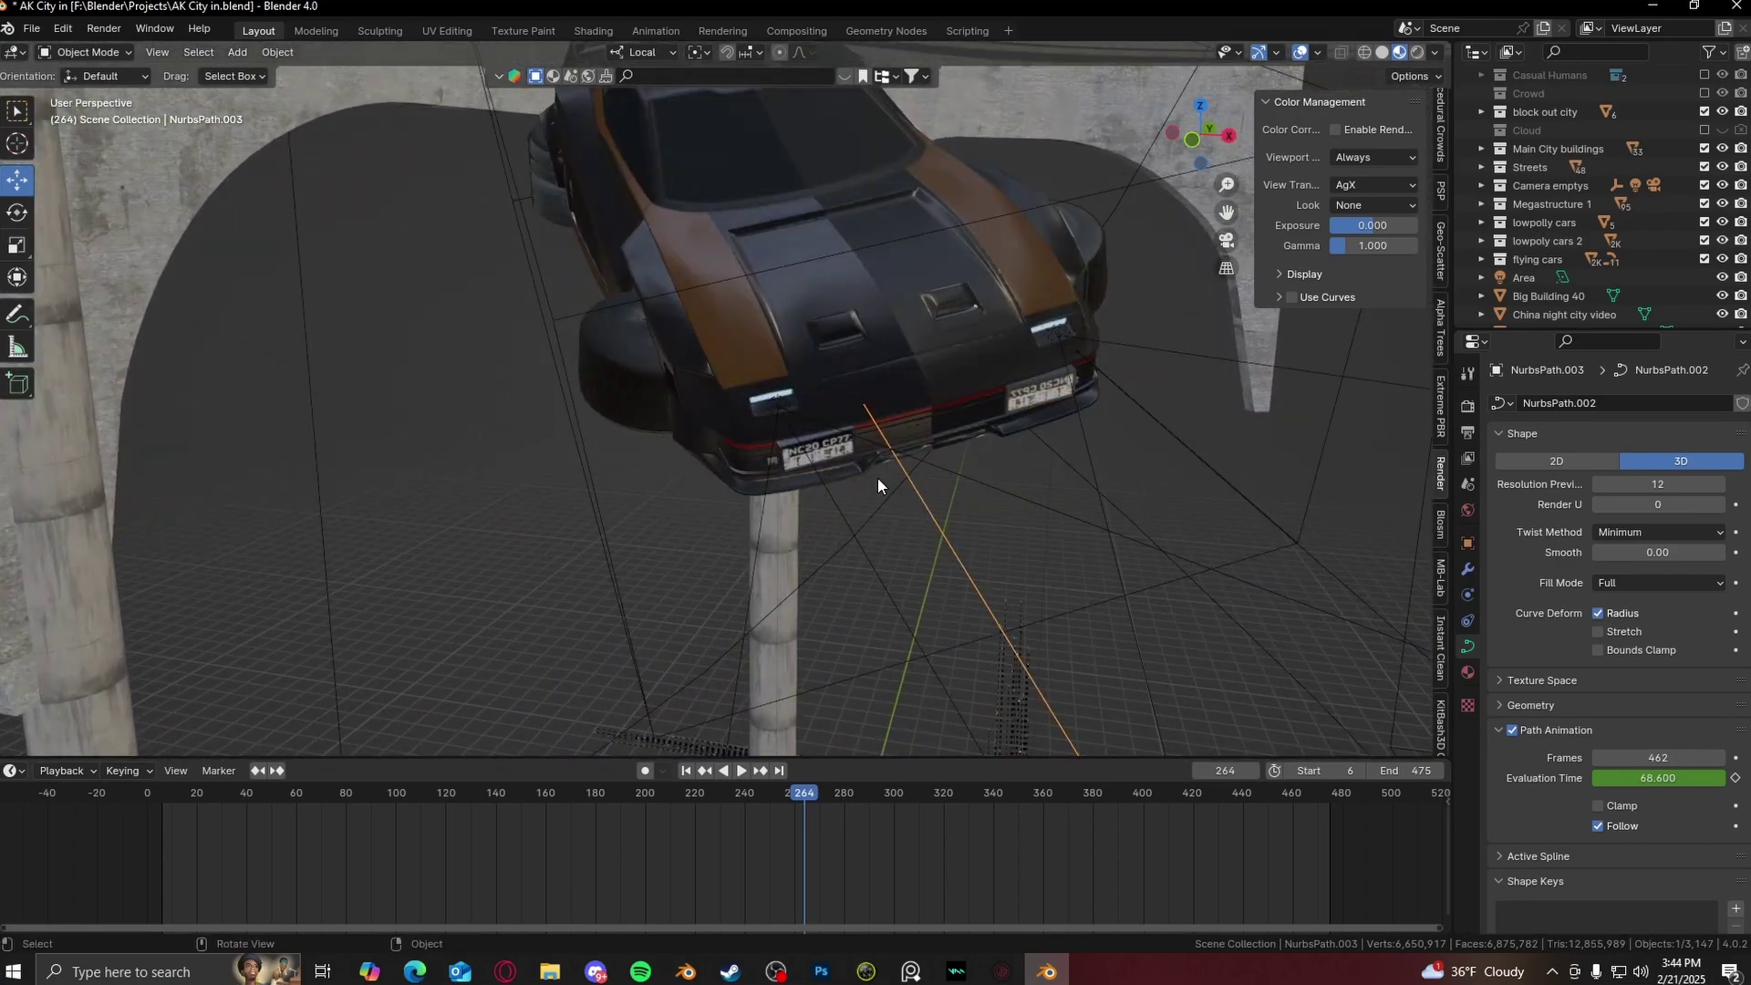
scroll(829, 337, down, 6)
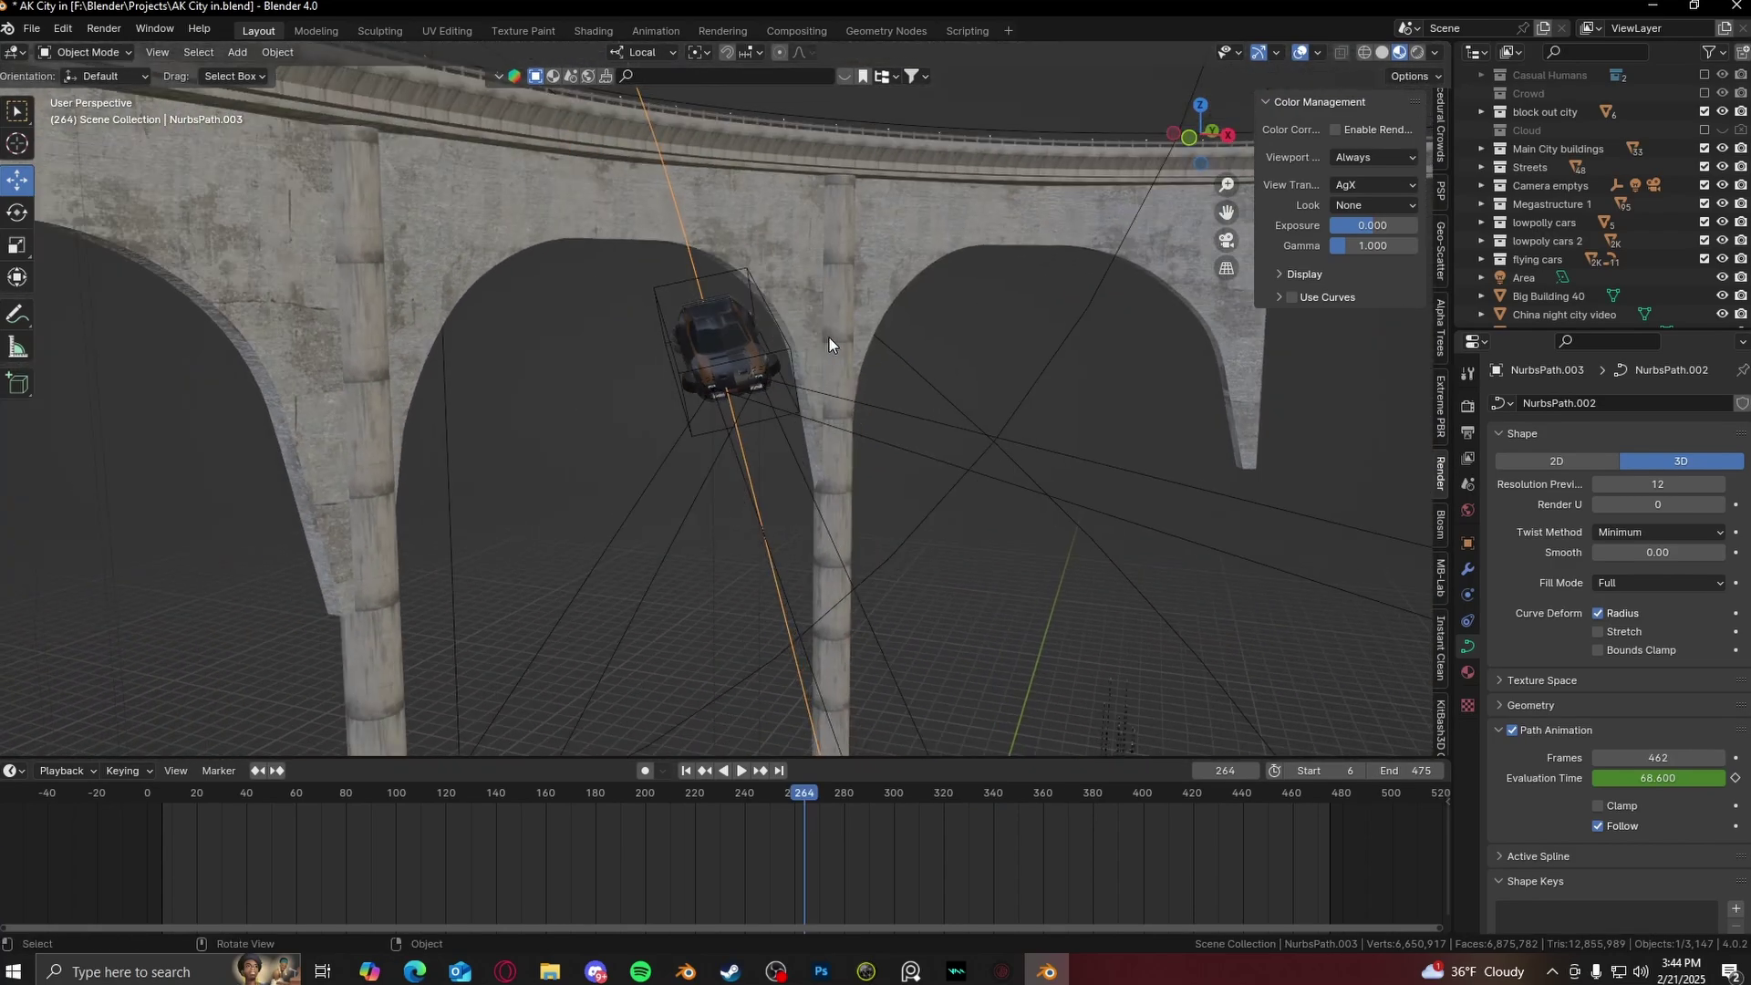
middle_drag(829, 338, 921, 337)
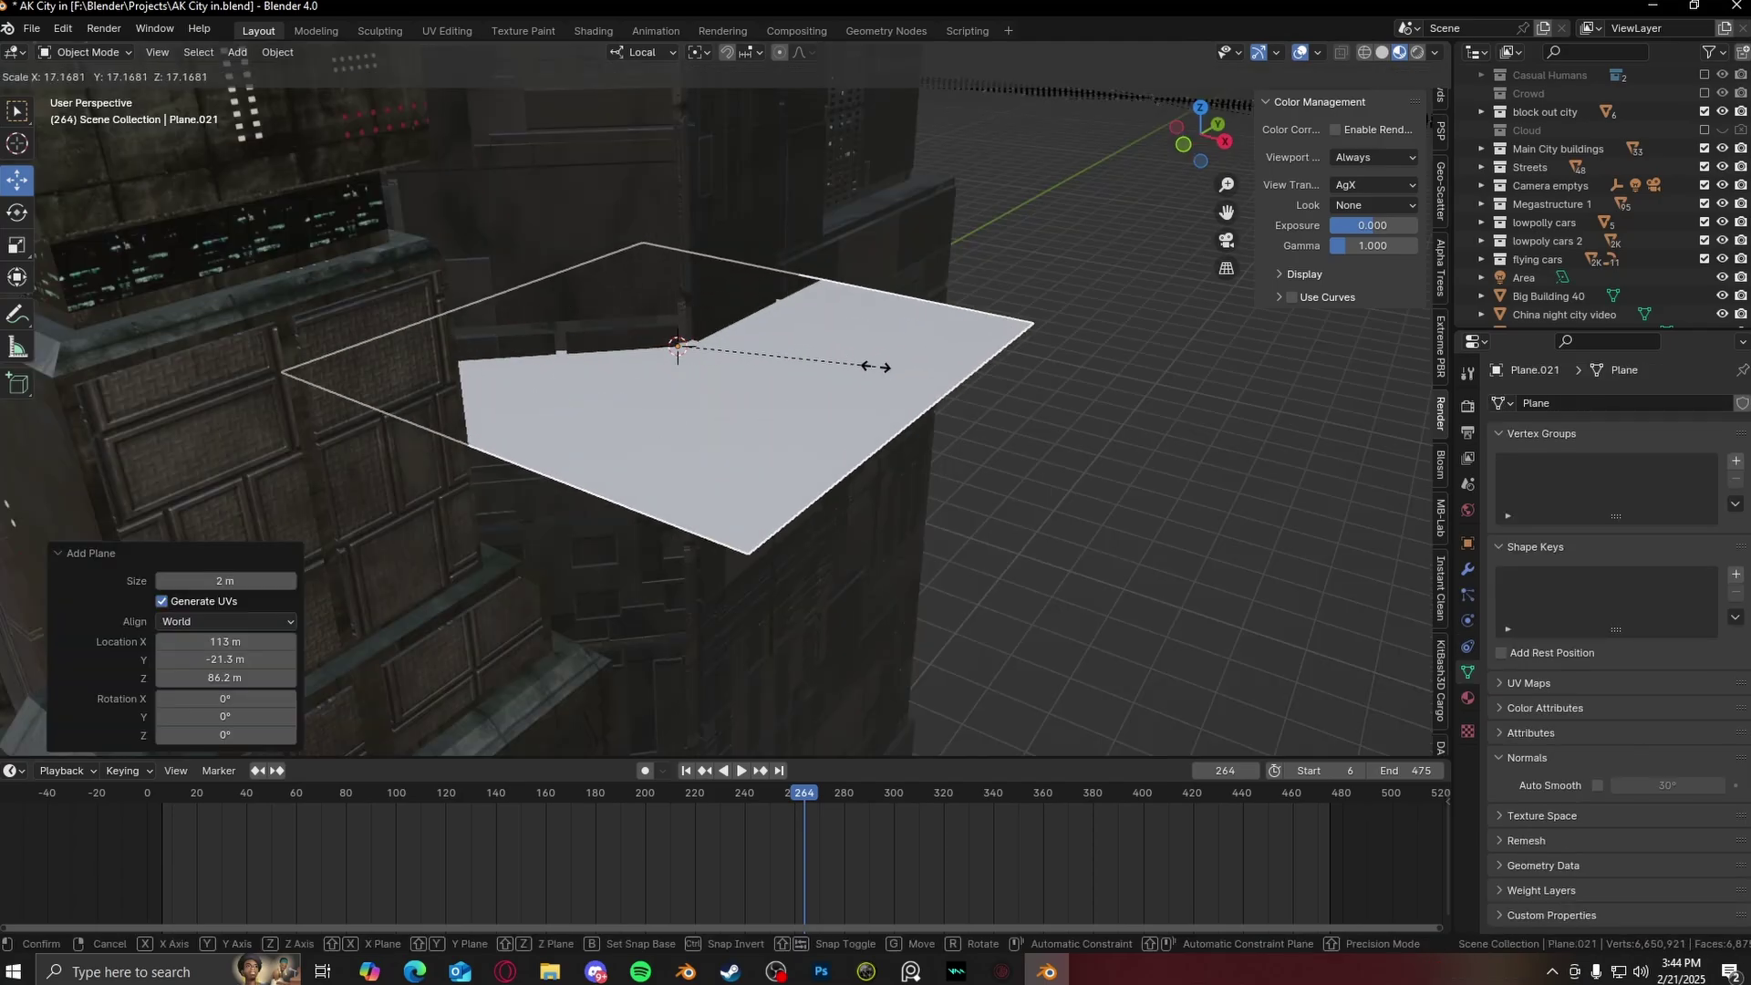
- Scale the new plane beside the building uniformly by 17.168 and rotate it upright
click(879, 371)
key(shift+space)
key(r)
middle_drag(791, 314, 818, 317)
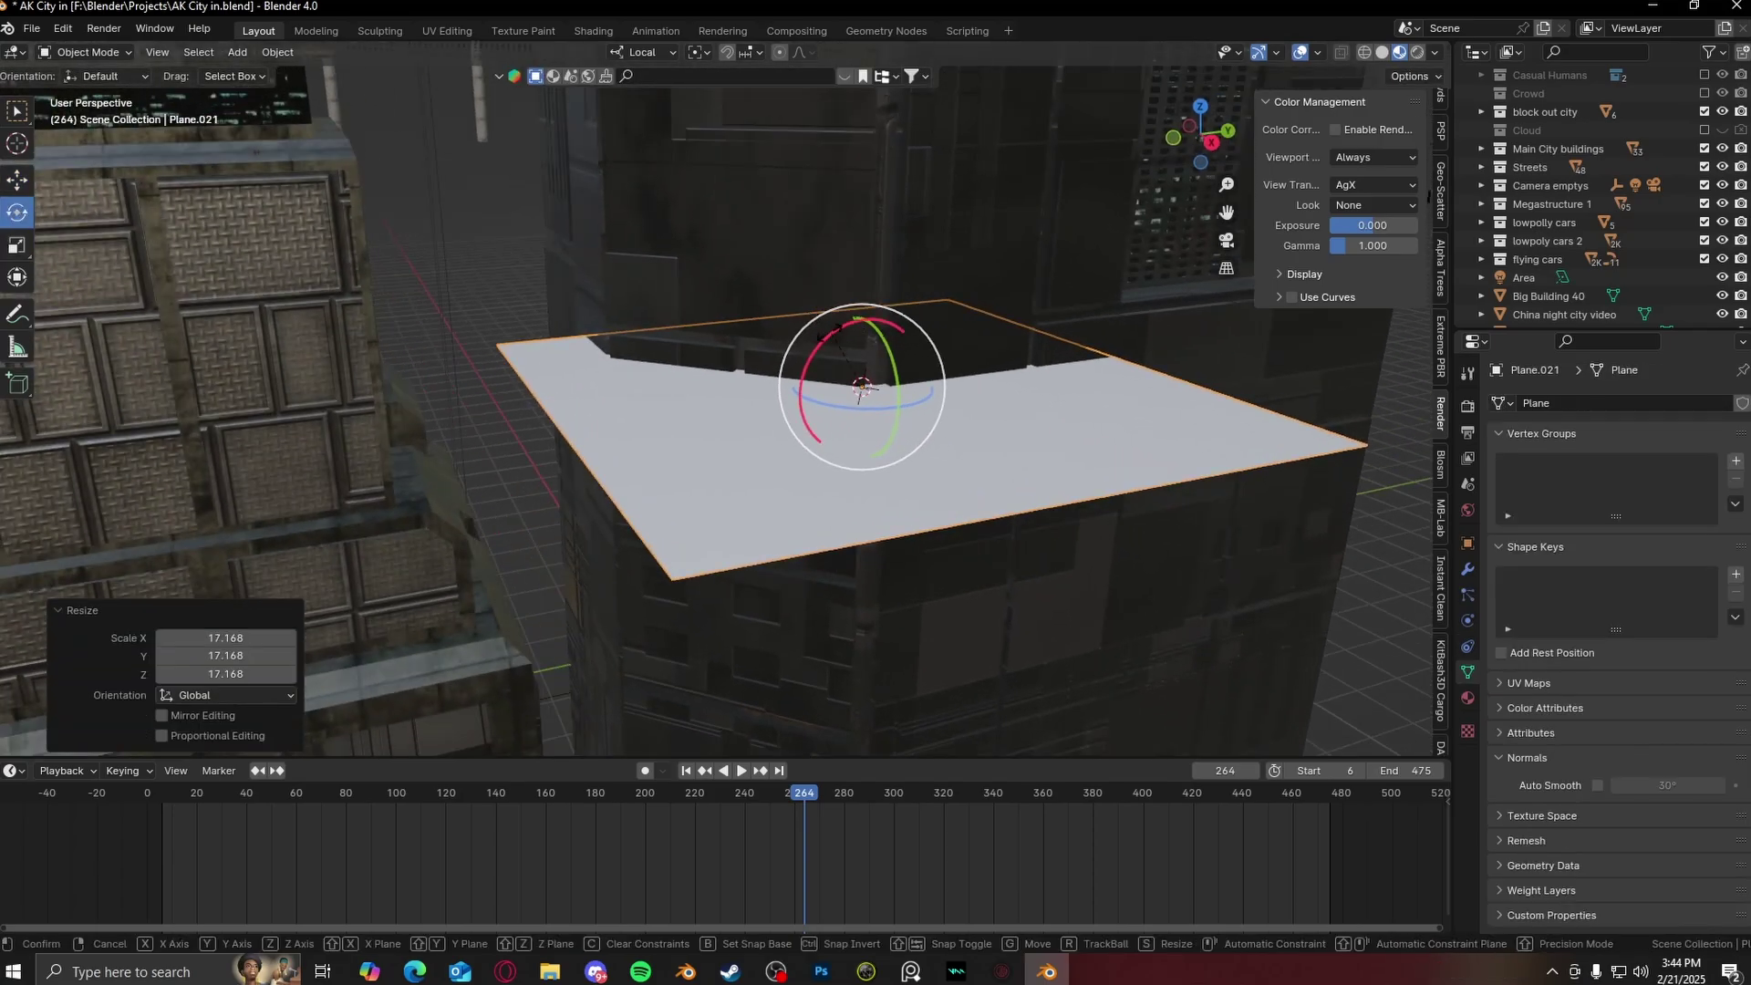
drag(827, 330, 767, 440)
- Move the upright plane 27.274 m along its local X axis, away from the building
click(16, 180)
middle_drag(383, 265, 474, 315)
drag(753, 322, 1410, 565)
- Add a particle system to the upright plane, instancing the lowpoly cars 2 collection at scale 1.720 with the plane's scale applied
click(1467, 594)
shift+middle_drag(1099, 474, 841, 455)
click(1468, 621)
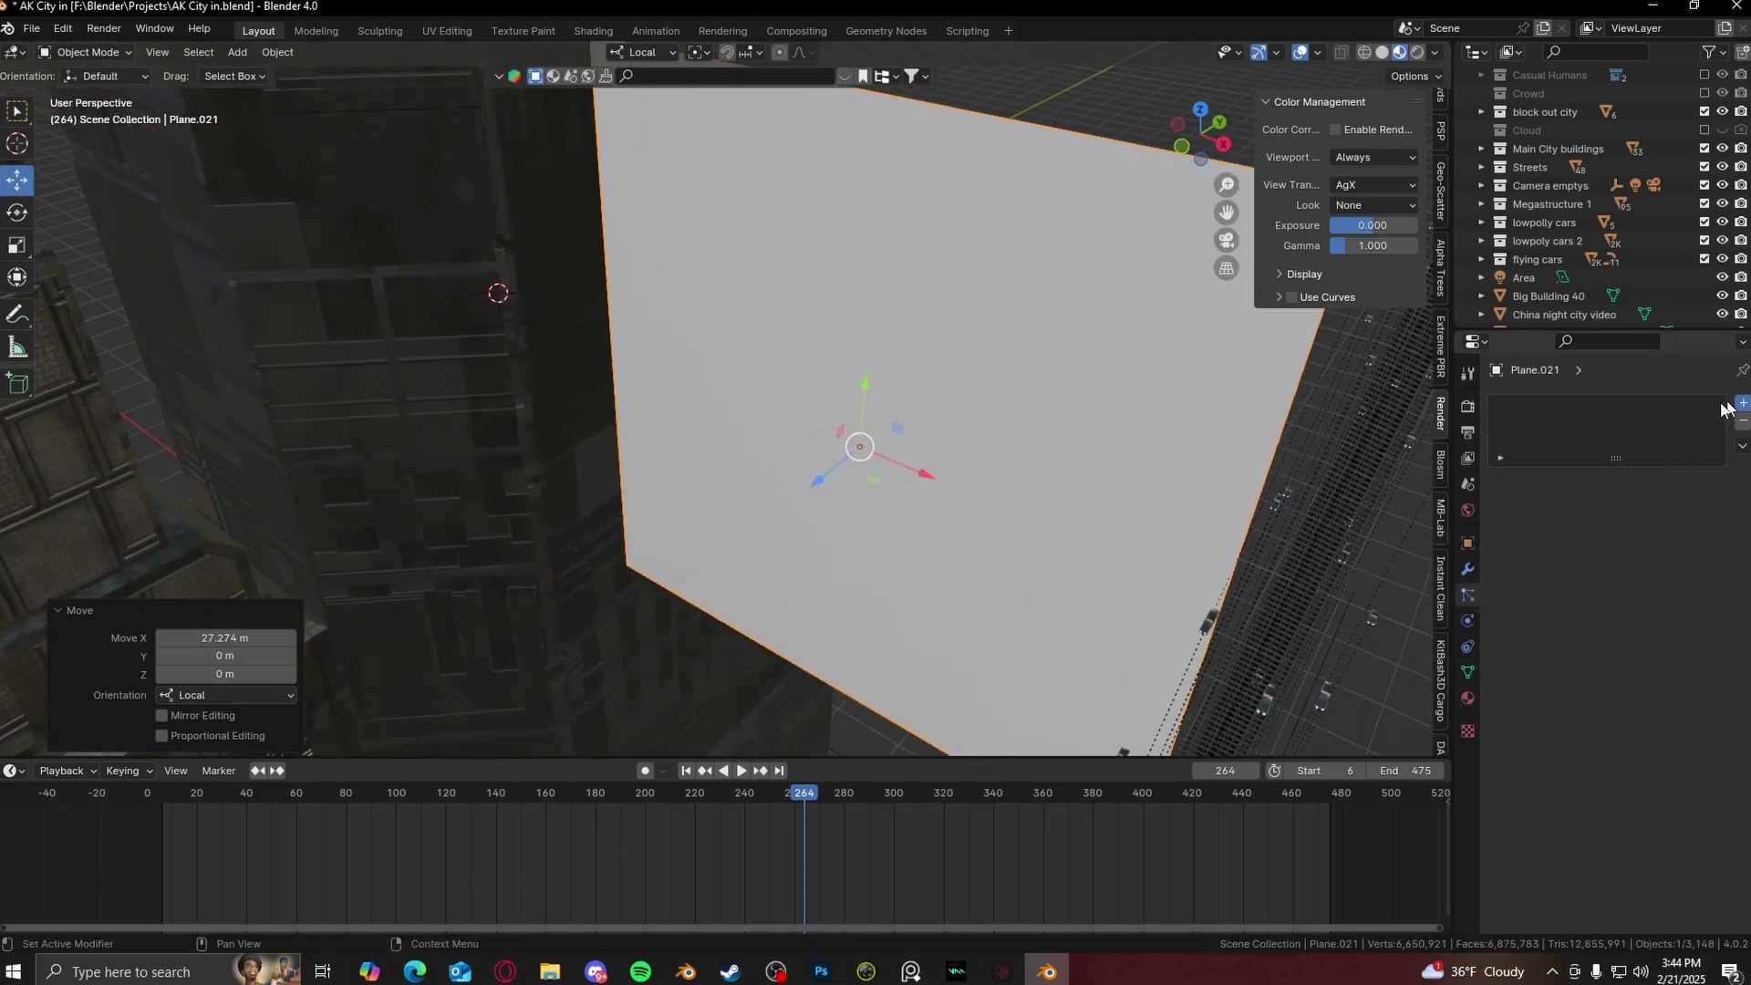
click(1741, 403)
middle_drag(1006, 480, 1074, 495)
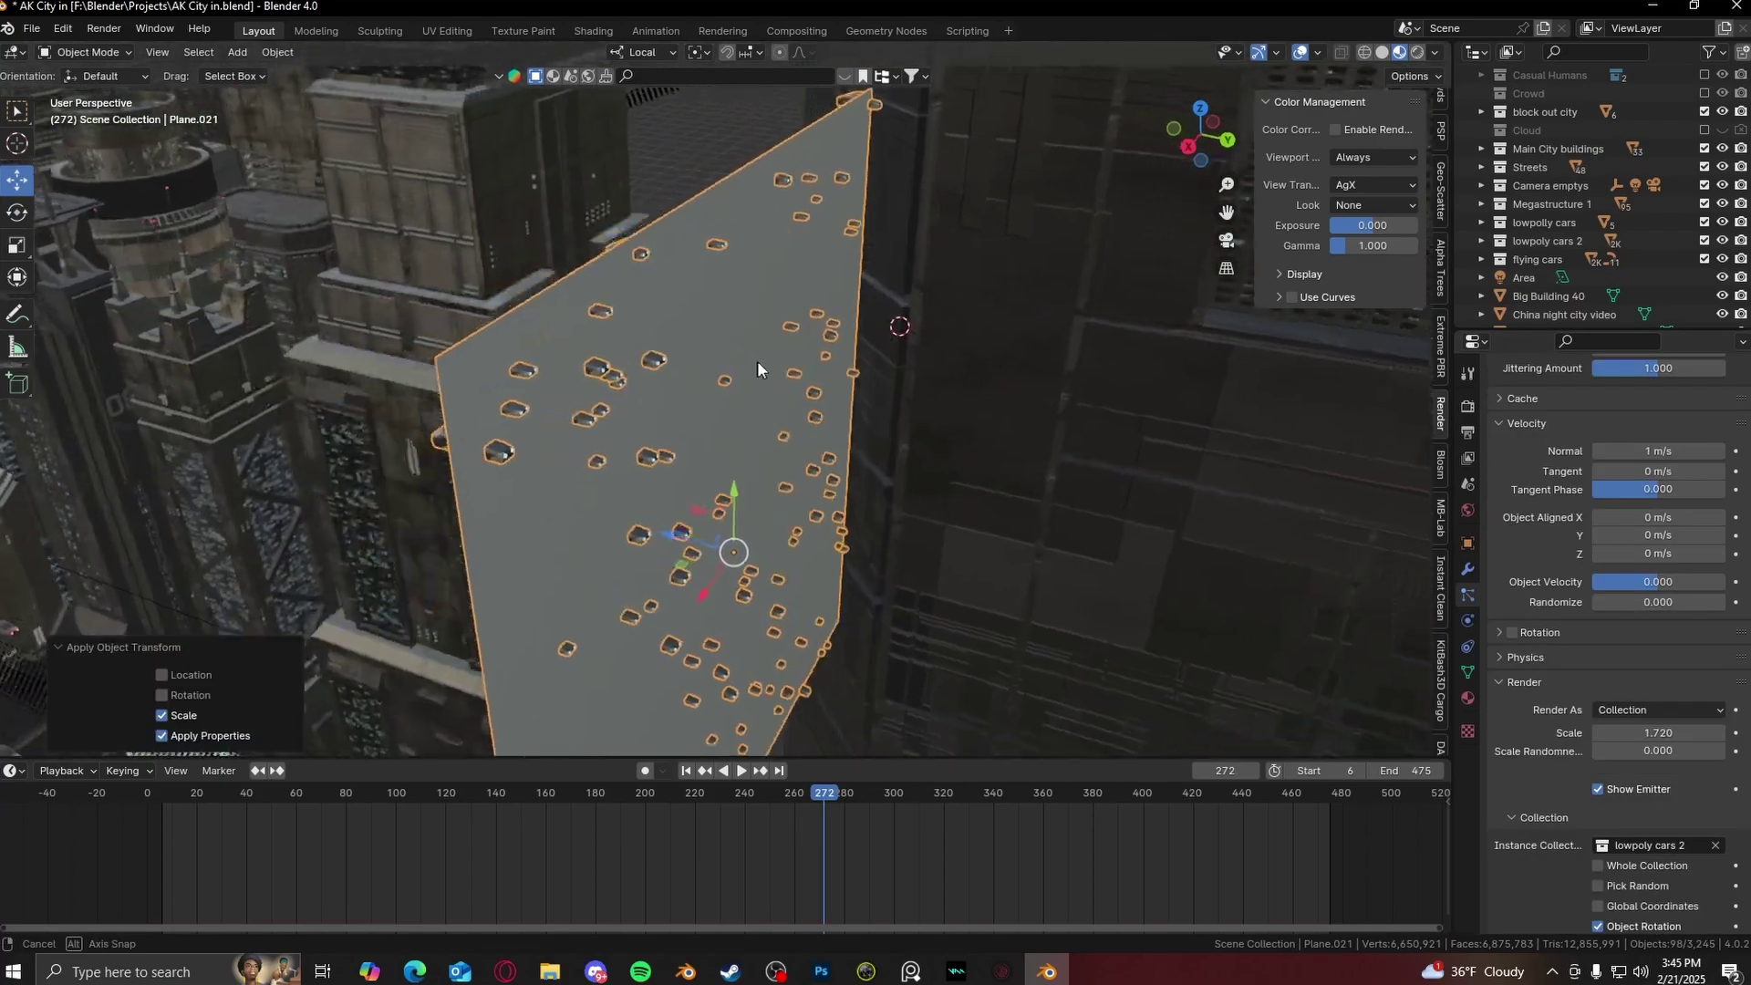
middle_drag(757, 359, 830, 356)
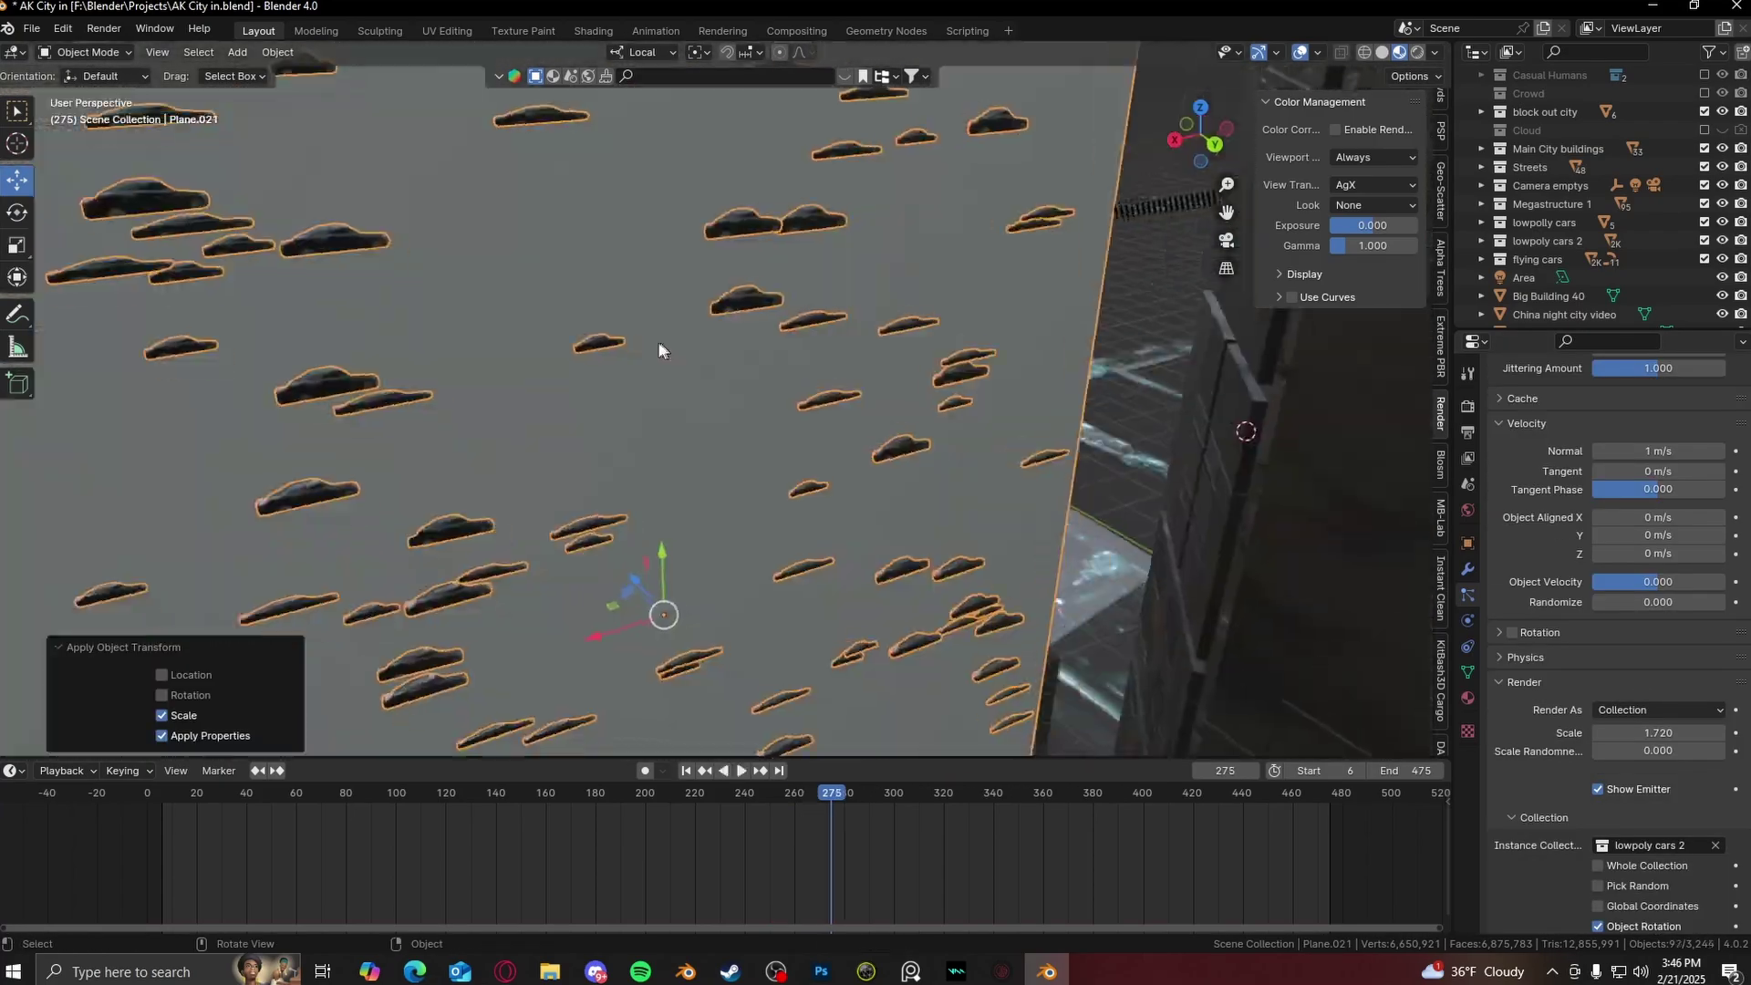
scroll(660, 347, down, 4)
middle_drag(660, 347, 889, 383)
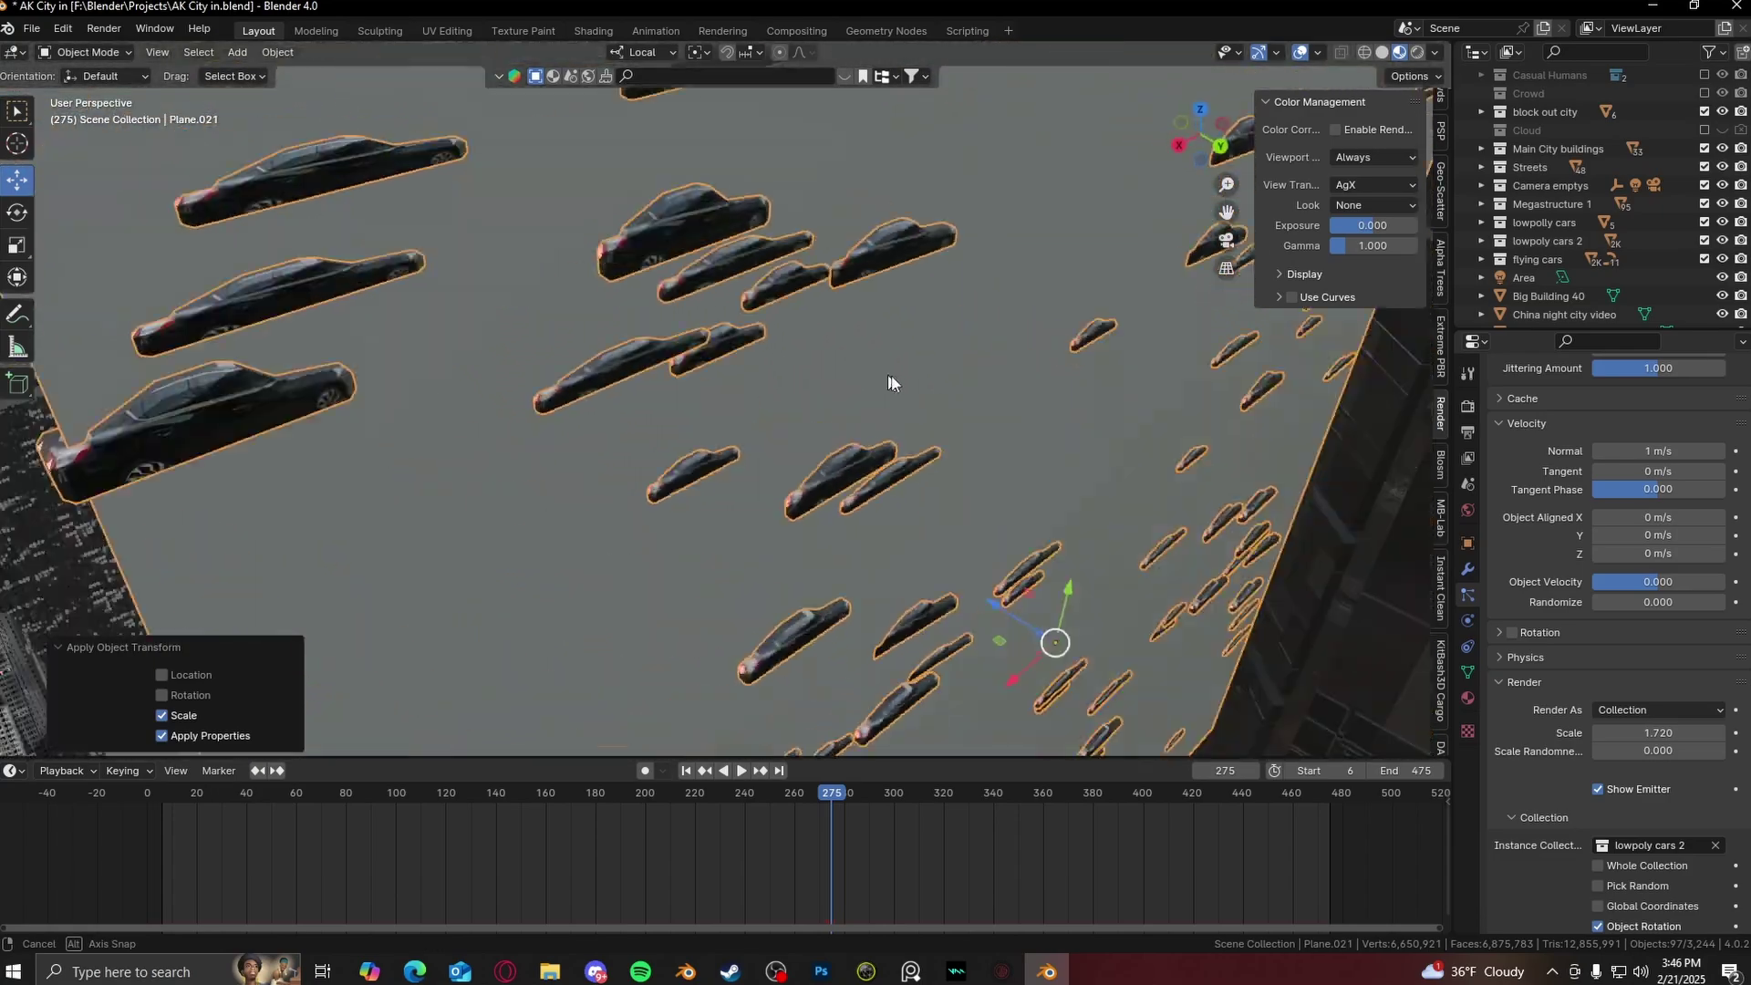
- Add a path curve running out from the car-emitting plane and give it a Curve Guide force field
key(shift+a)
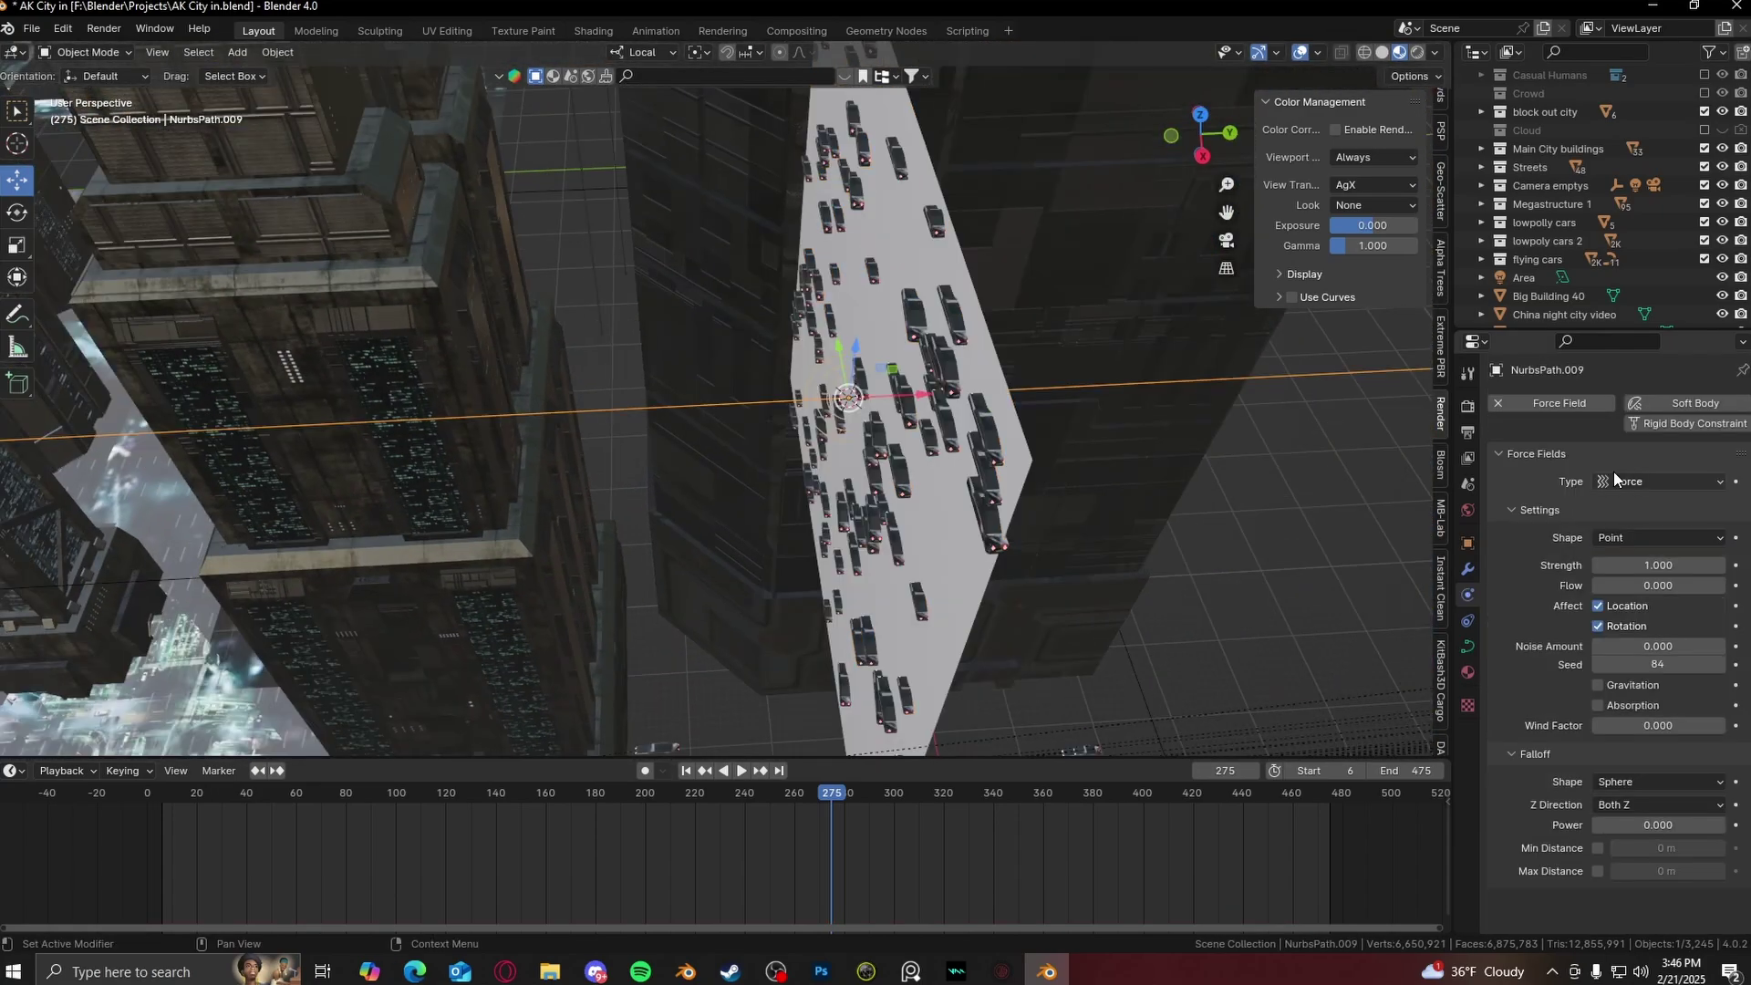
click(1614, 476)
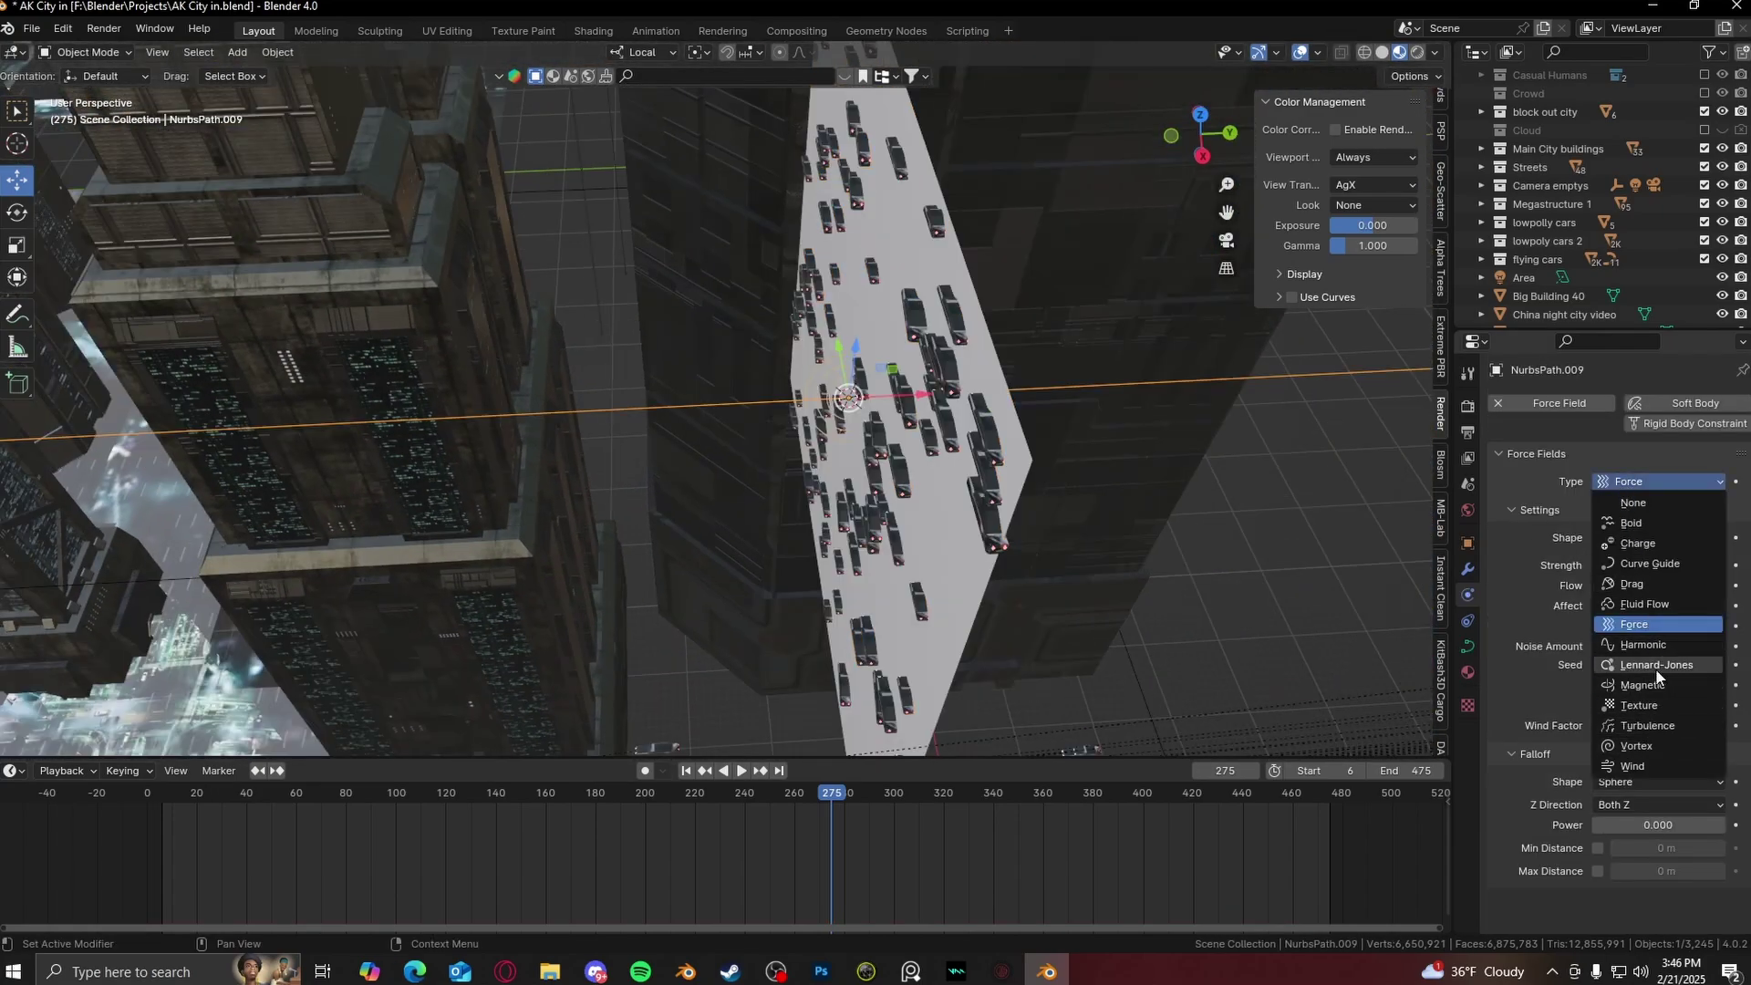
click(1653, 563)
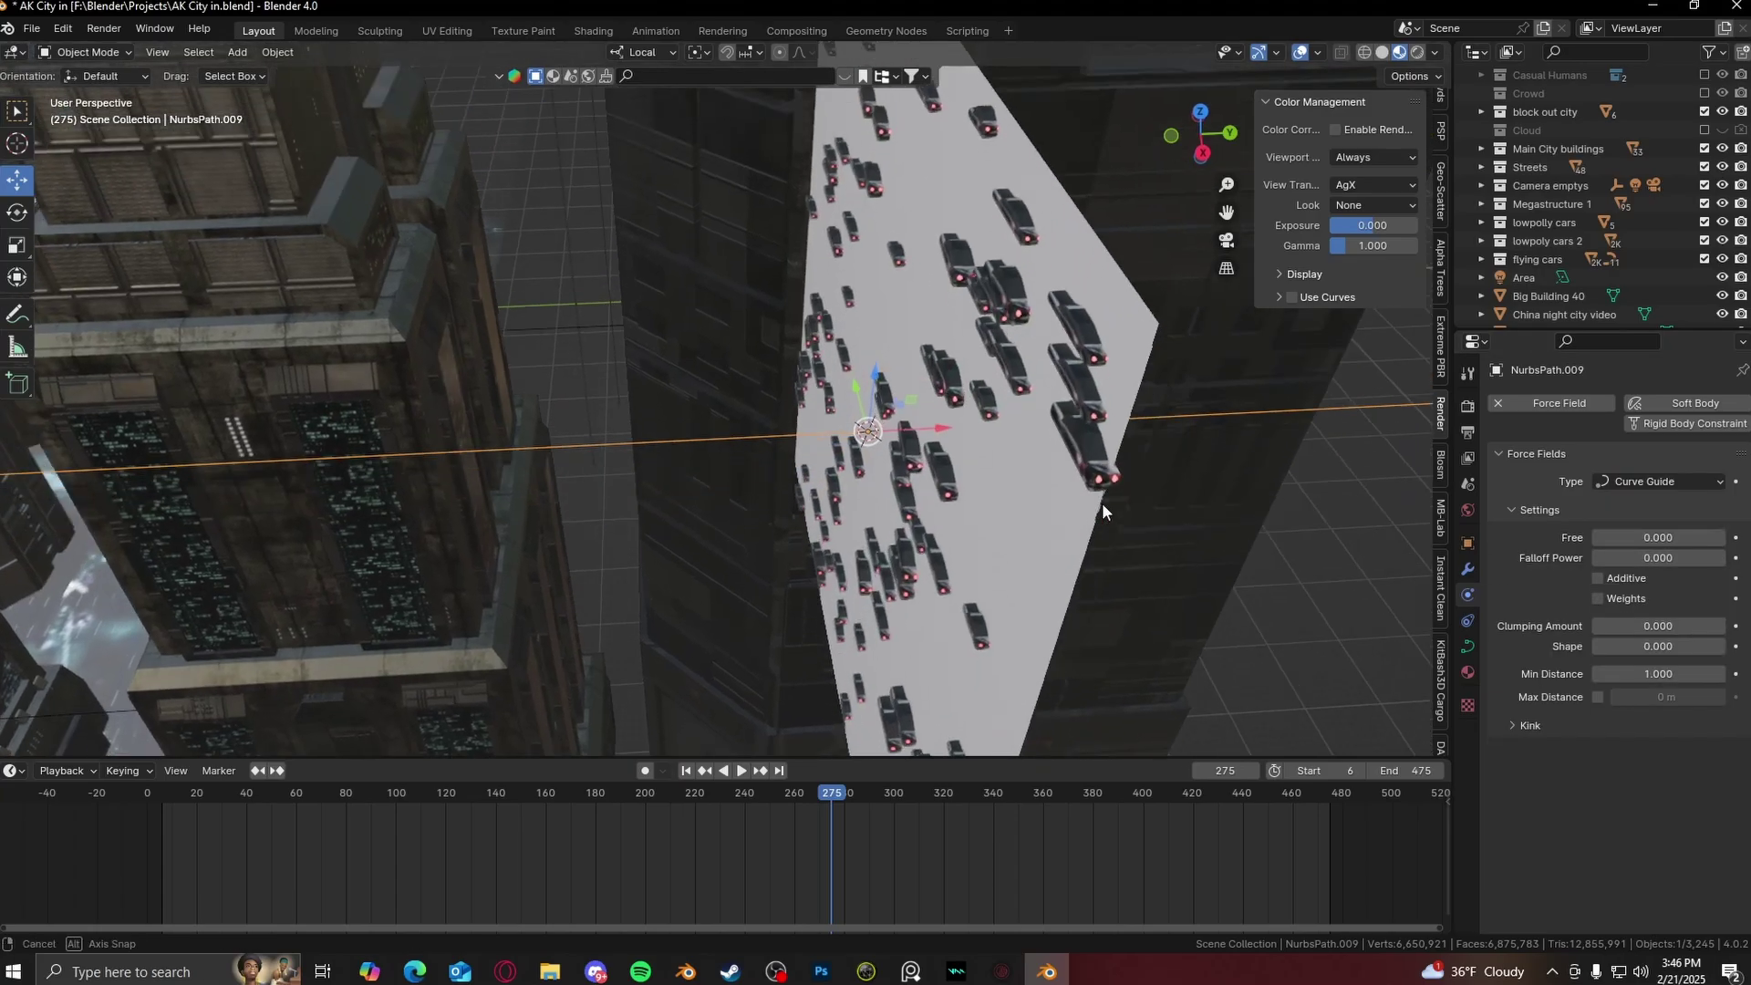
- Play the particle traffic to frame 292 and examine how the cars travel along the guide path from the plane
middle_drag(1102, 501, 526, 392)
click(779, 439)
middle_drag(779, 440, 912, 490)
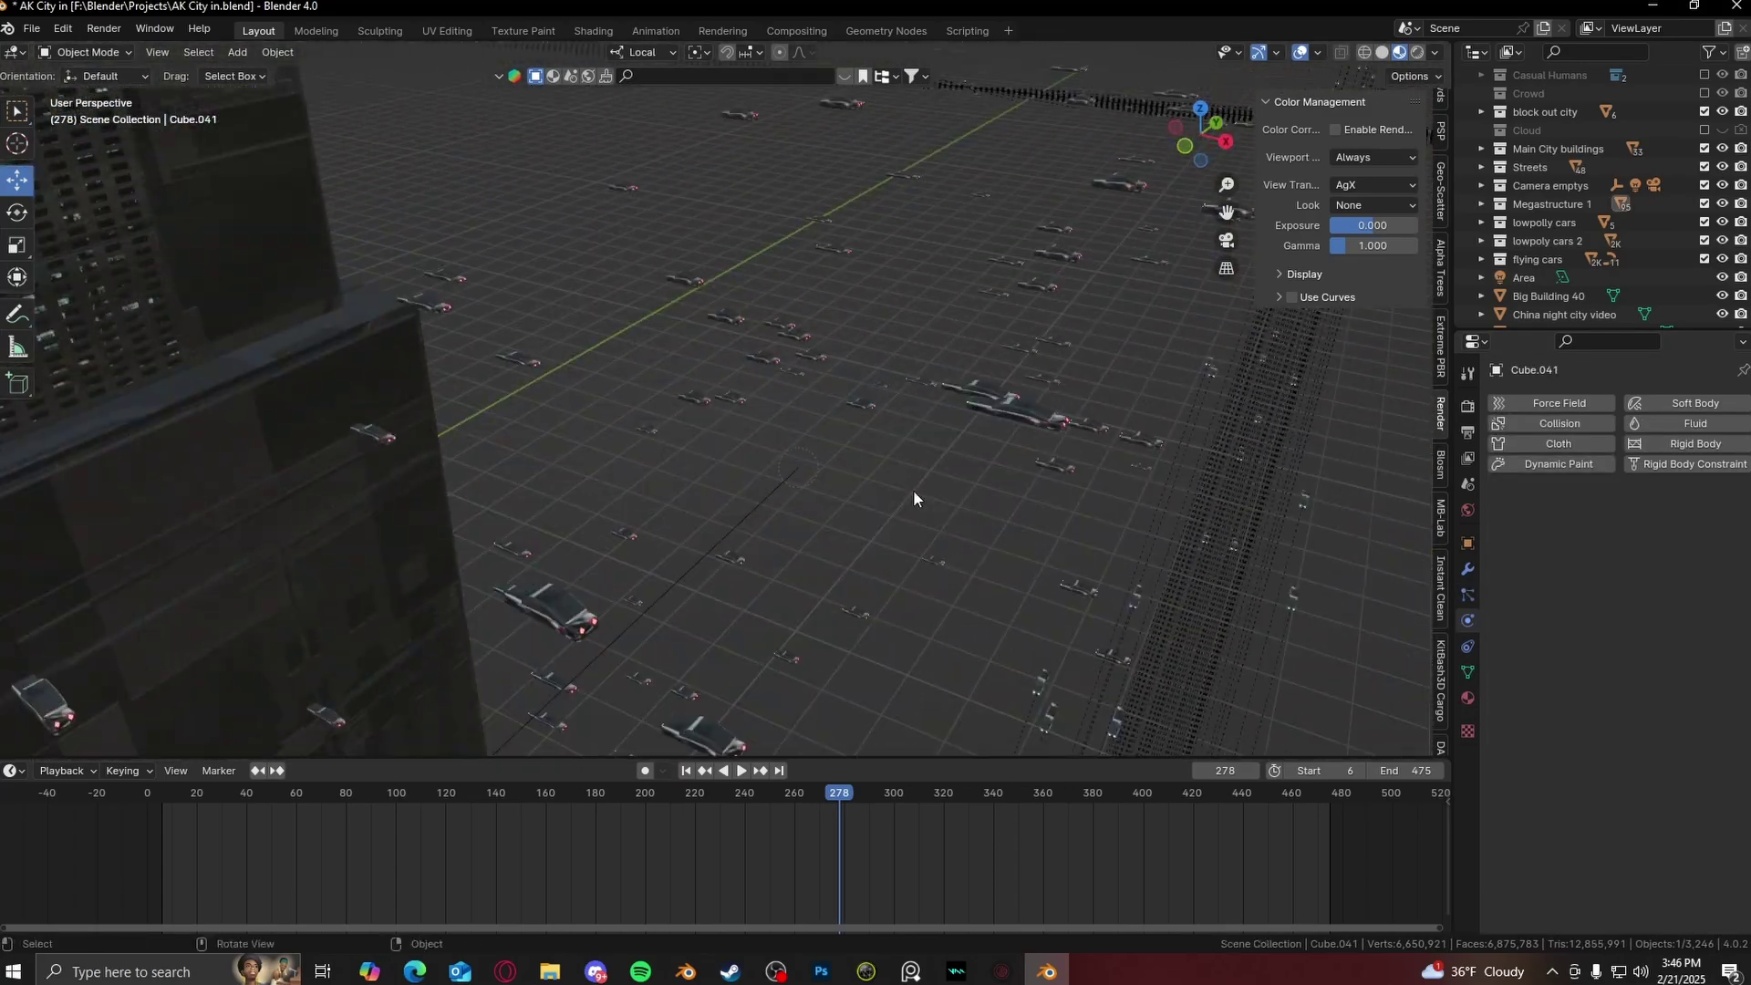
key(space)
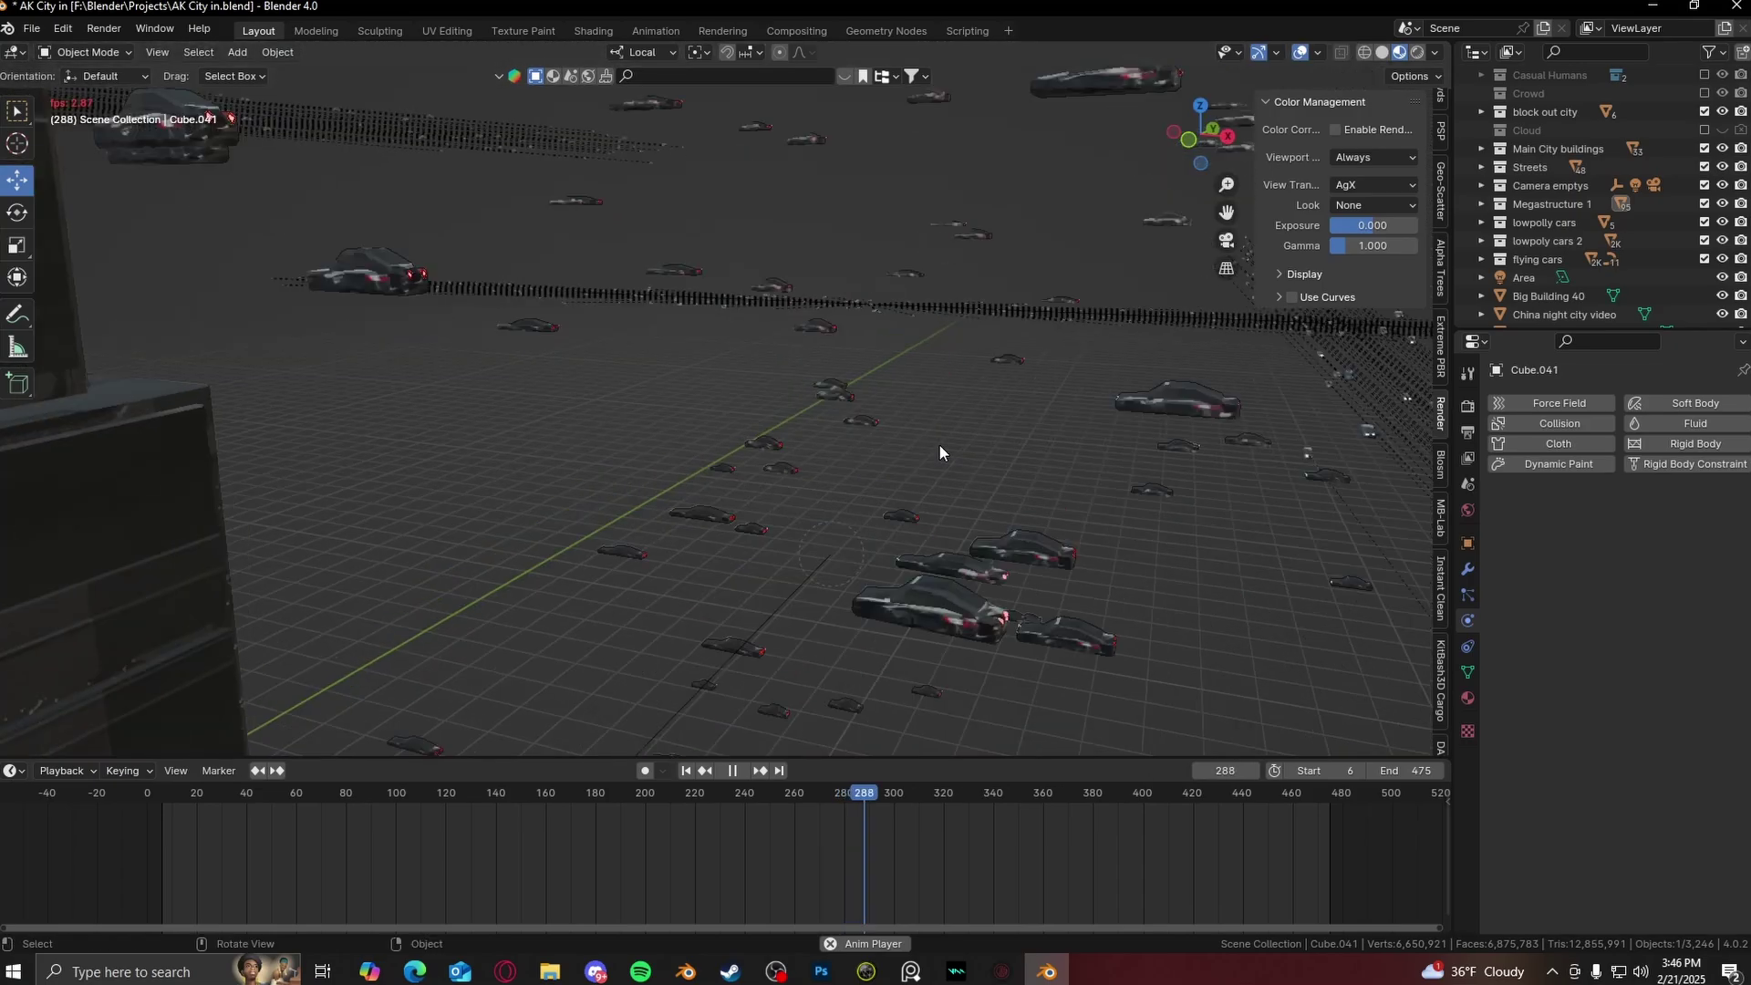
key(space)
middle_drag(939, 445, 857, 500)
scroll(1136, 471, up, 4)
middle_drag(1136, 478, 974, 453)
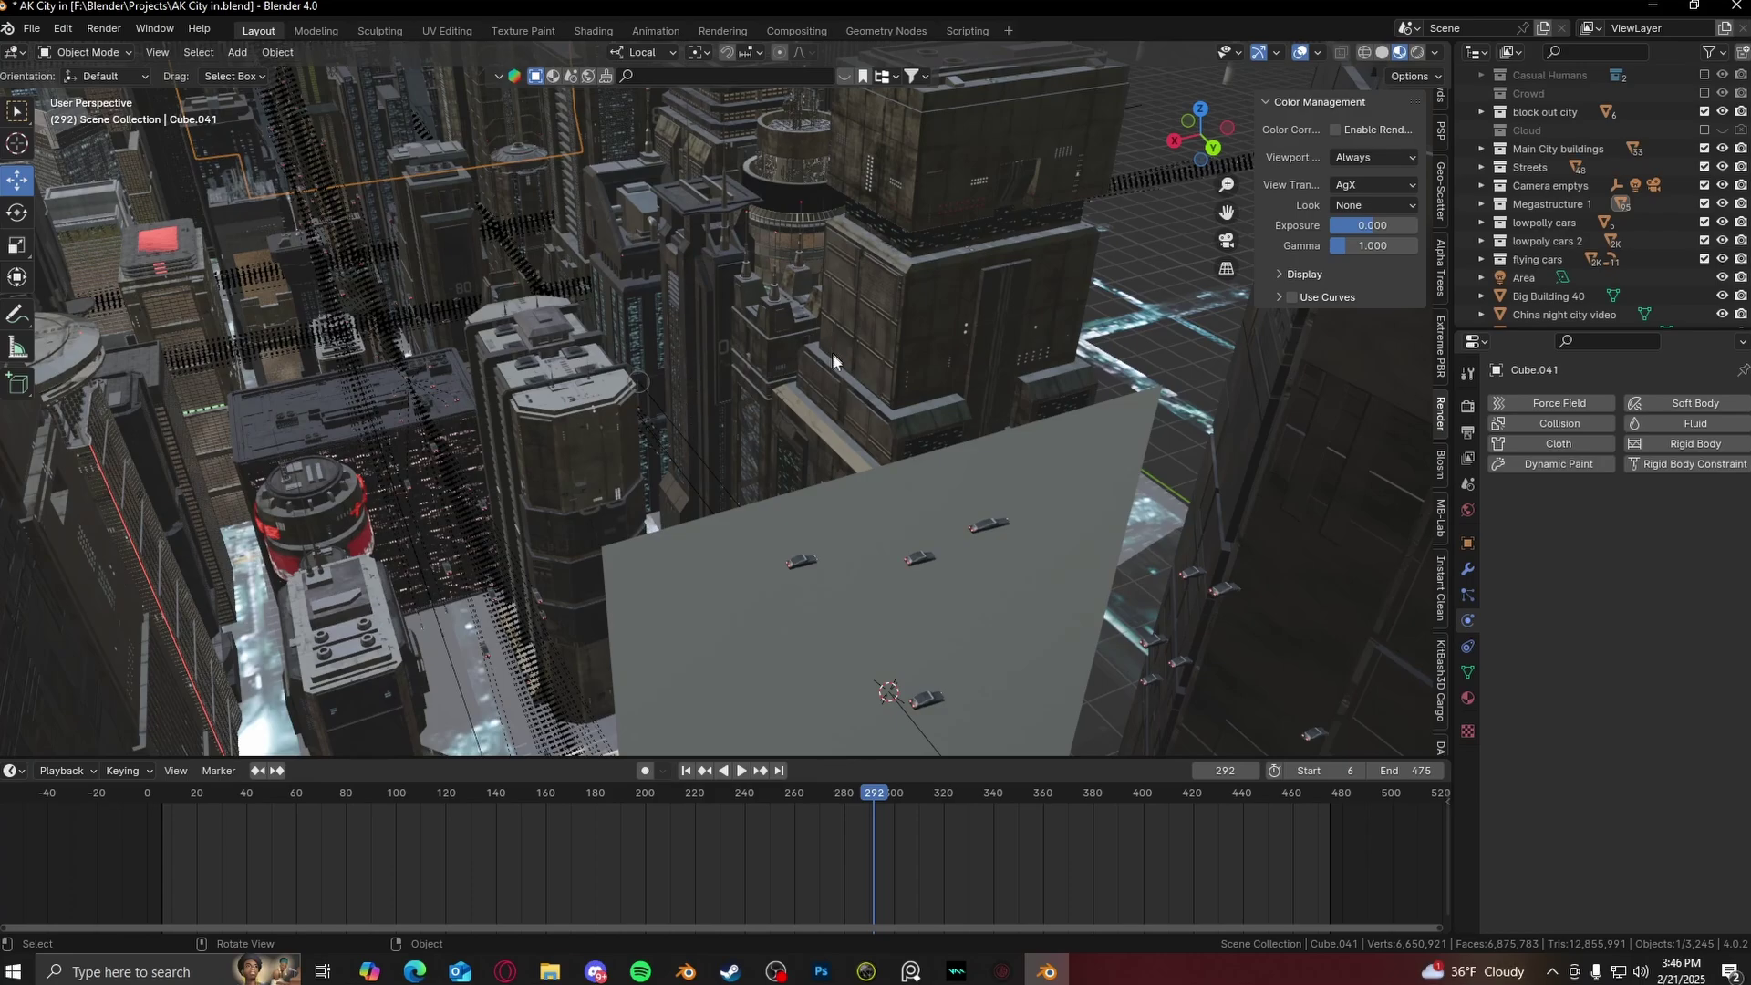
middle_drag(779, 423, 828, 359)
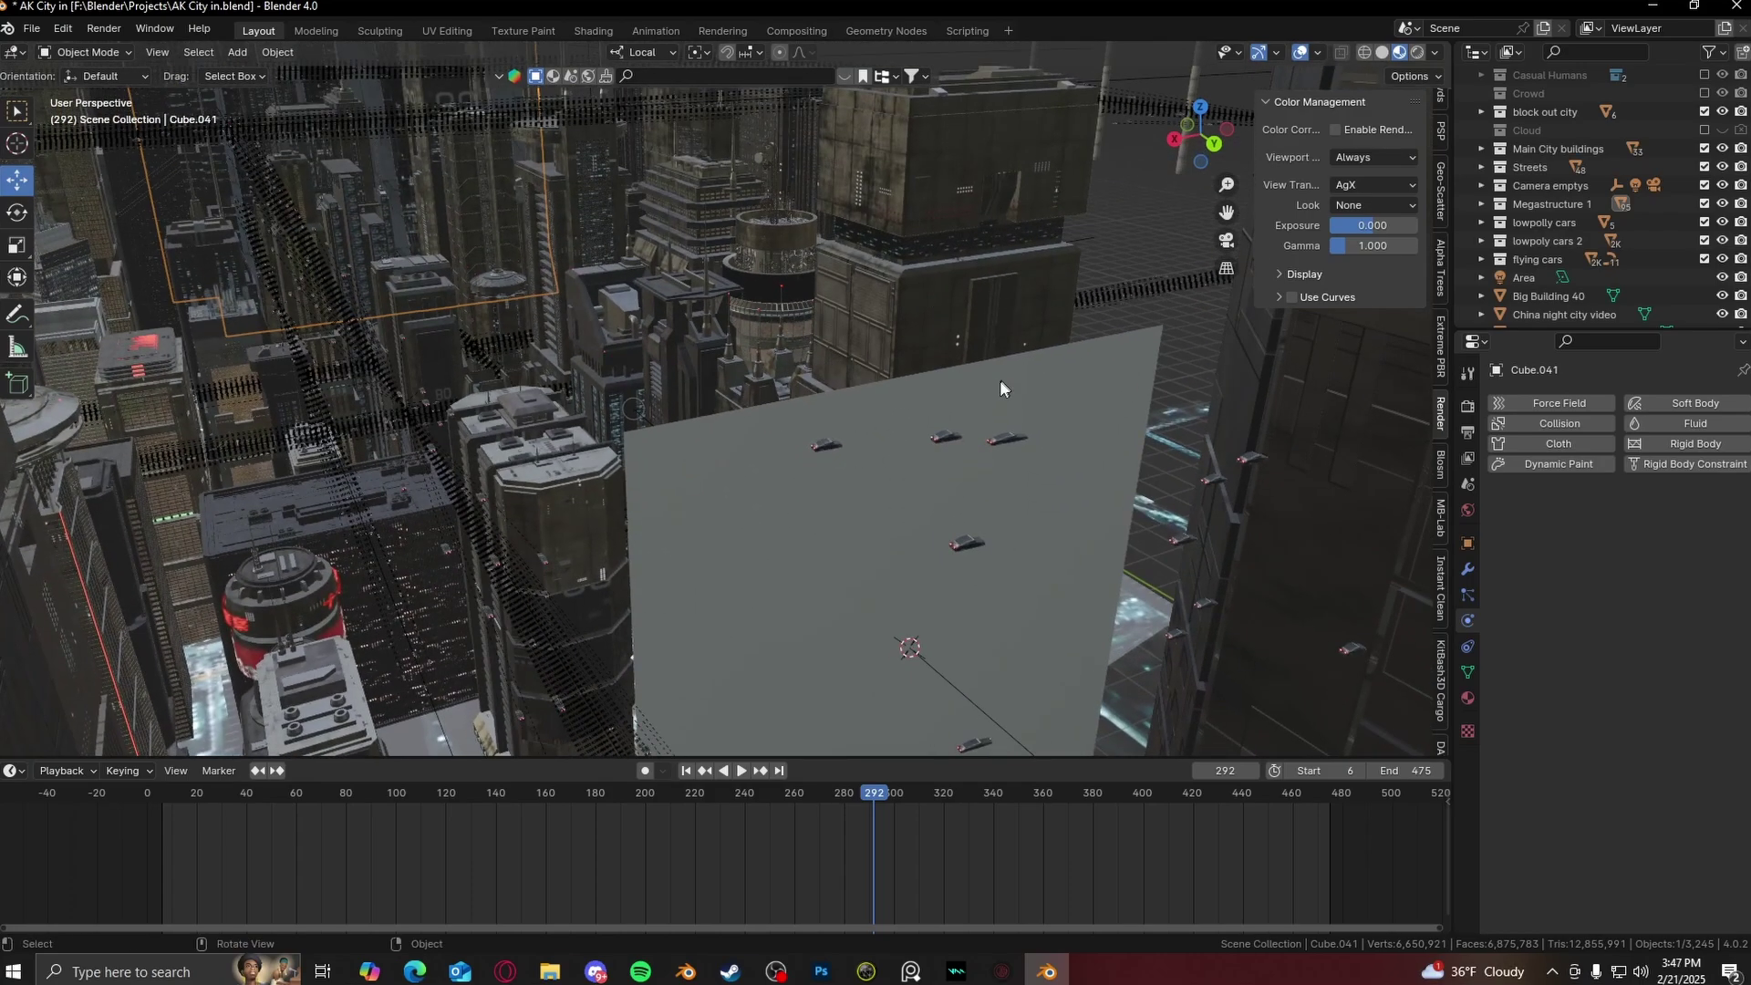
middle_drag(1000, 381, 990, 455)
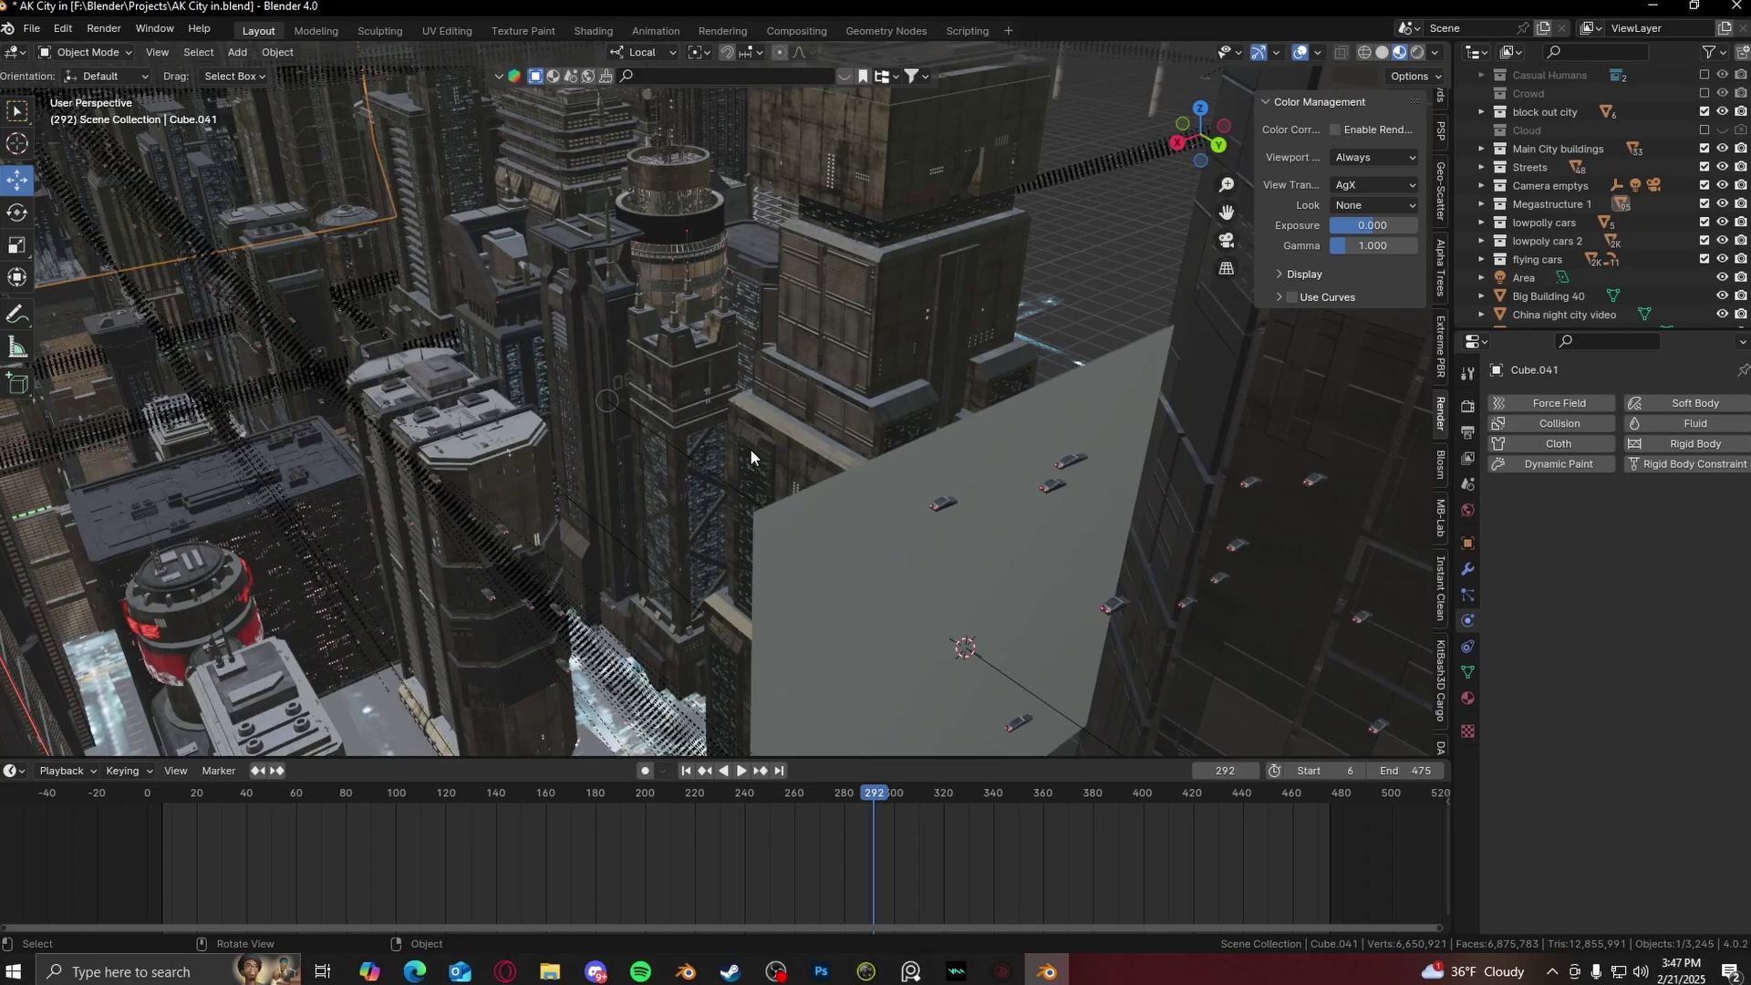
middle_drag(764, 456, 729, 464)
- Delete the car-emitting plane and its guide path
click(567, 390)
scroll(568, 392, up, 2)
click(776, 376)
click(1467, 594)
middle_drag(948, 474, 864, 452)
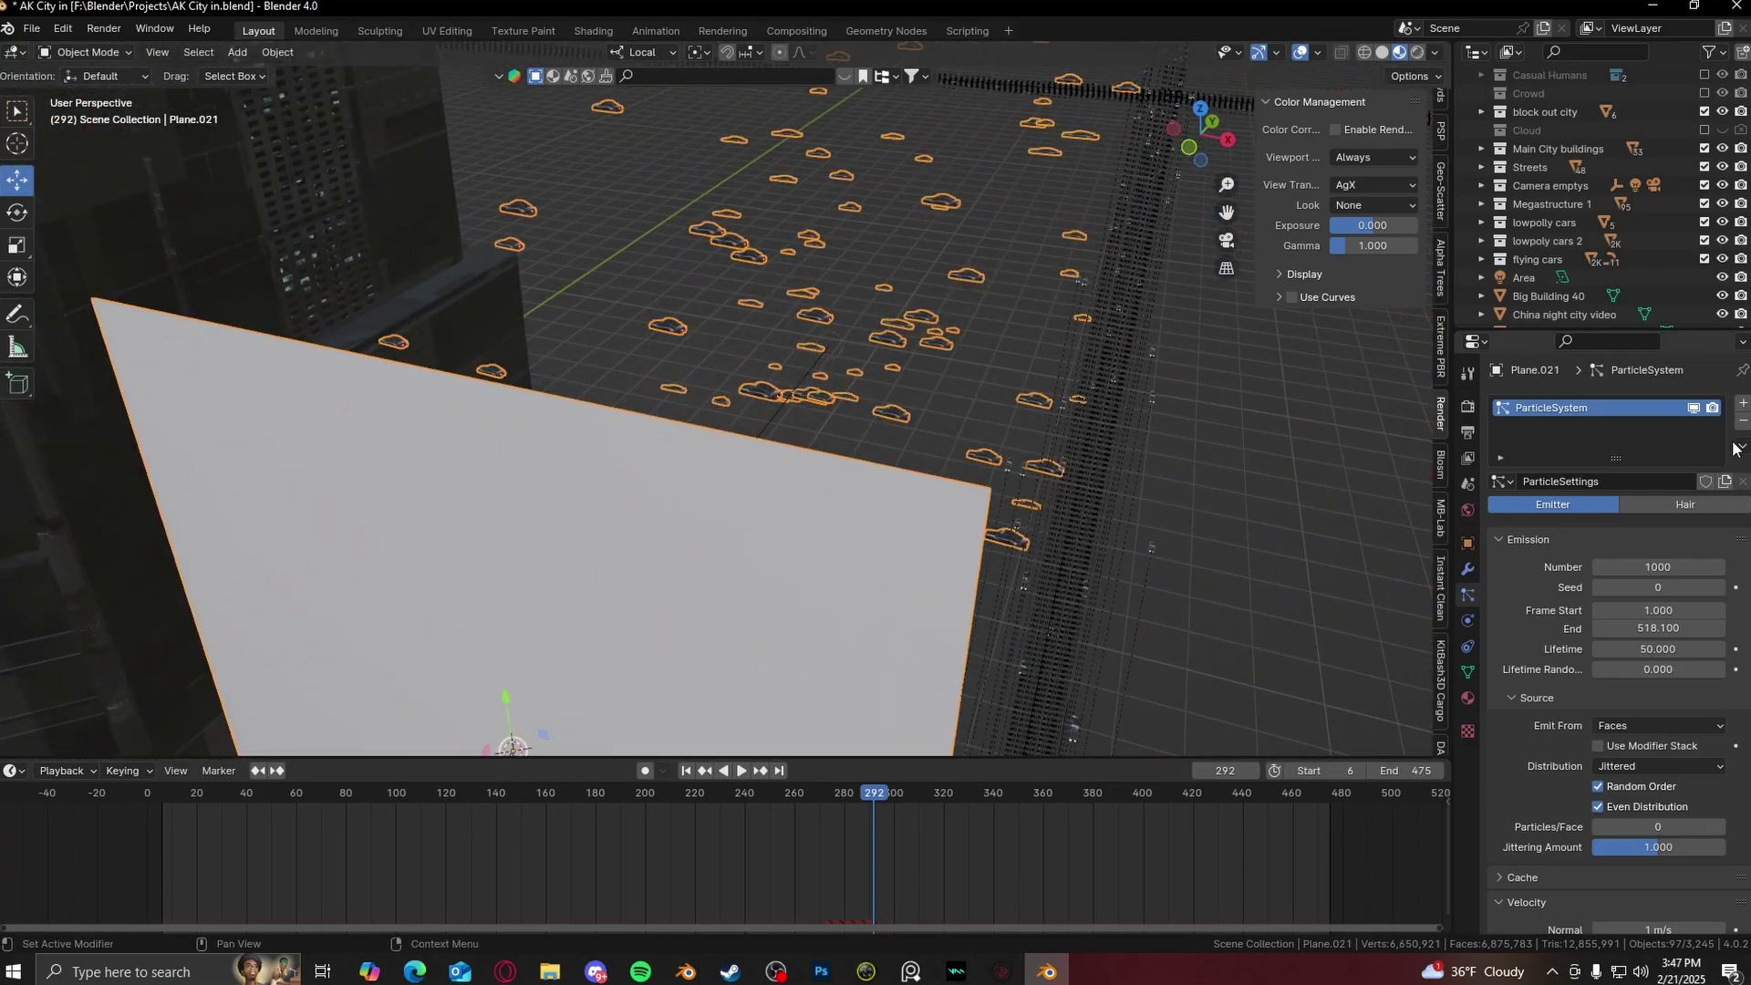
key(Delete)
middle_drag(995, 441, 928, 320)
key(x)
click(928, 319)
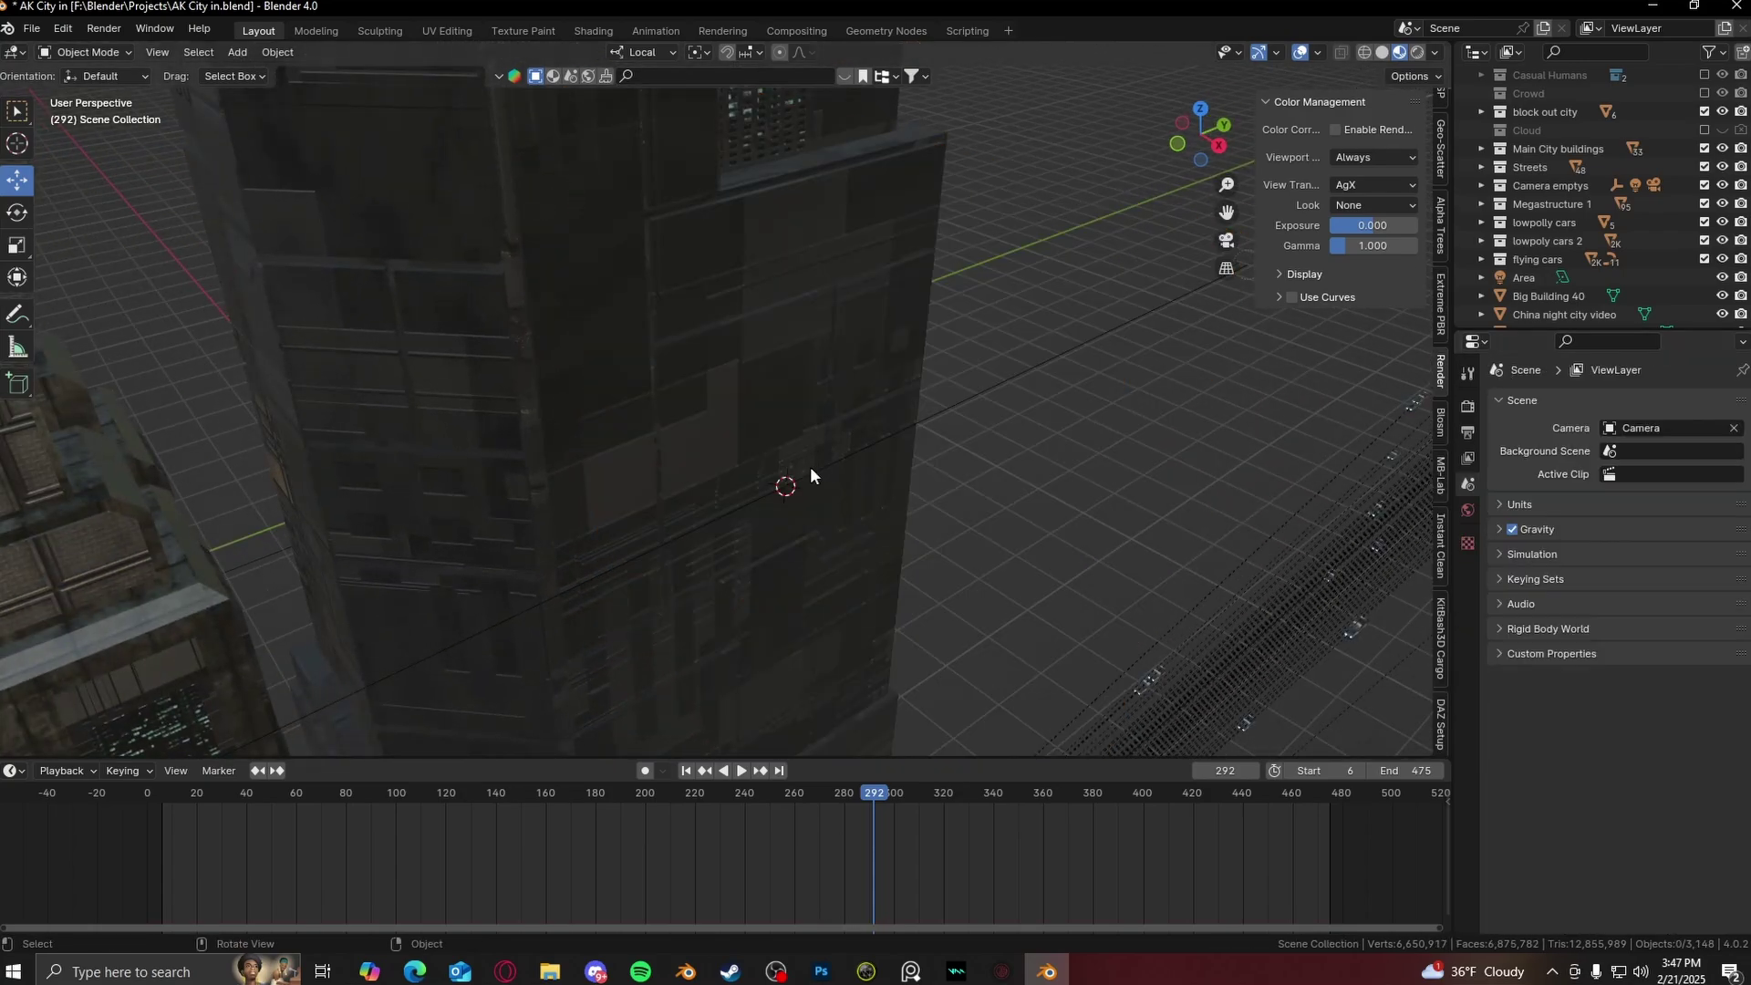
- Examine the path-animated flying cars grouped around the flight path outside the city
middle_drag(792, 480, 967, 410)
scroll(769, 419, up, 5)
click(749, 386)
scroll(750, 385, up, 4)
scroll(945, 358, up, 3)
shift+middle_drag(857, 359, 552, 363)
scroll(777, 402, up, 4)
shift+middle_drag(660, 369, 951, 477)
scroll(823, 390, down, 6)
scroll(878, 375, up, 4)
scroll(950, 469, down, 12)
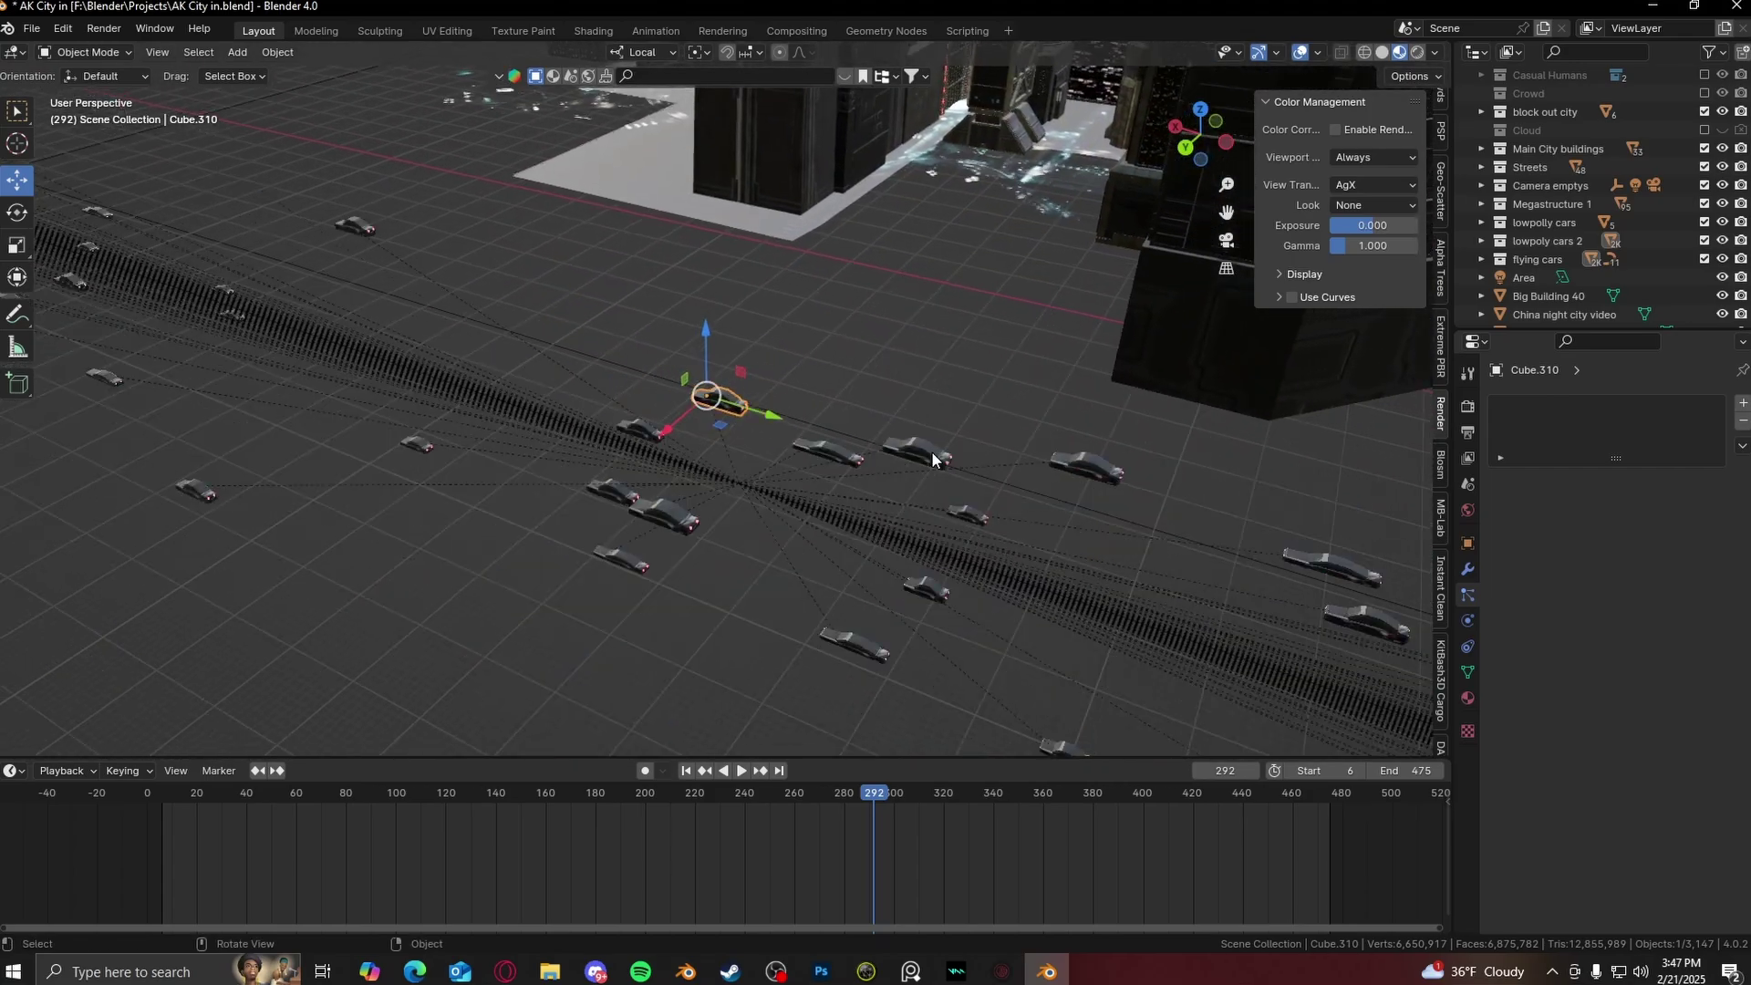
- Duplicate a low-poly flying car twice and place the copies among the other cars around the flight path
middle_drag(820, 492, 715, 375)
right_click(721, 360)
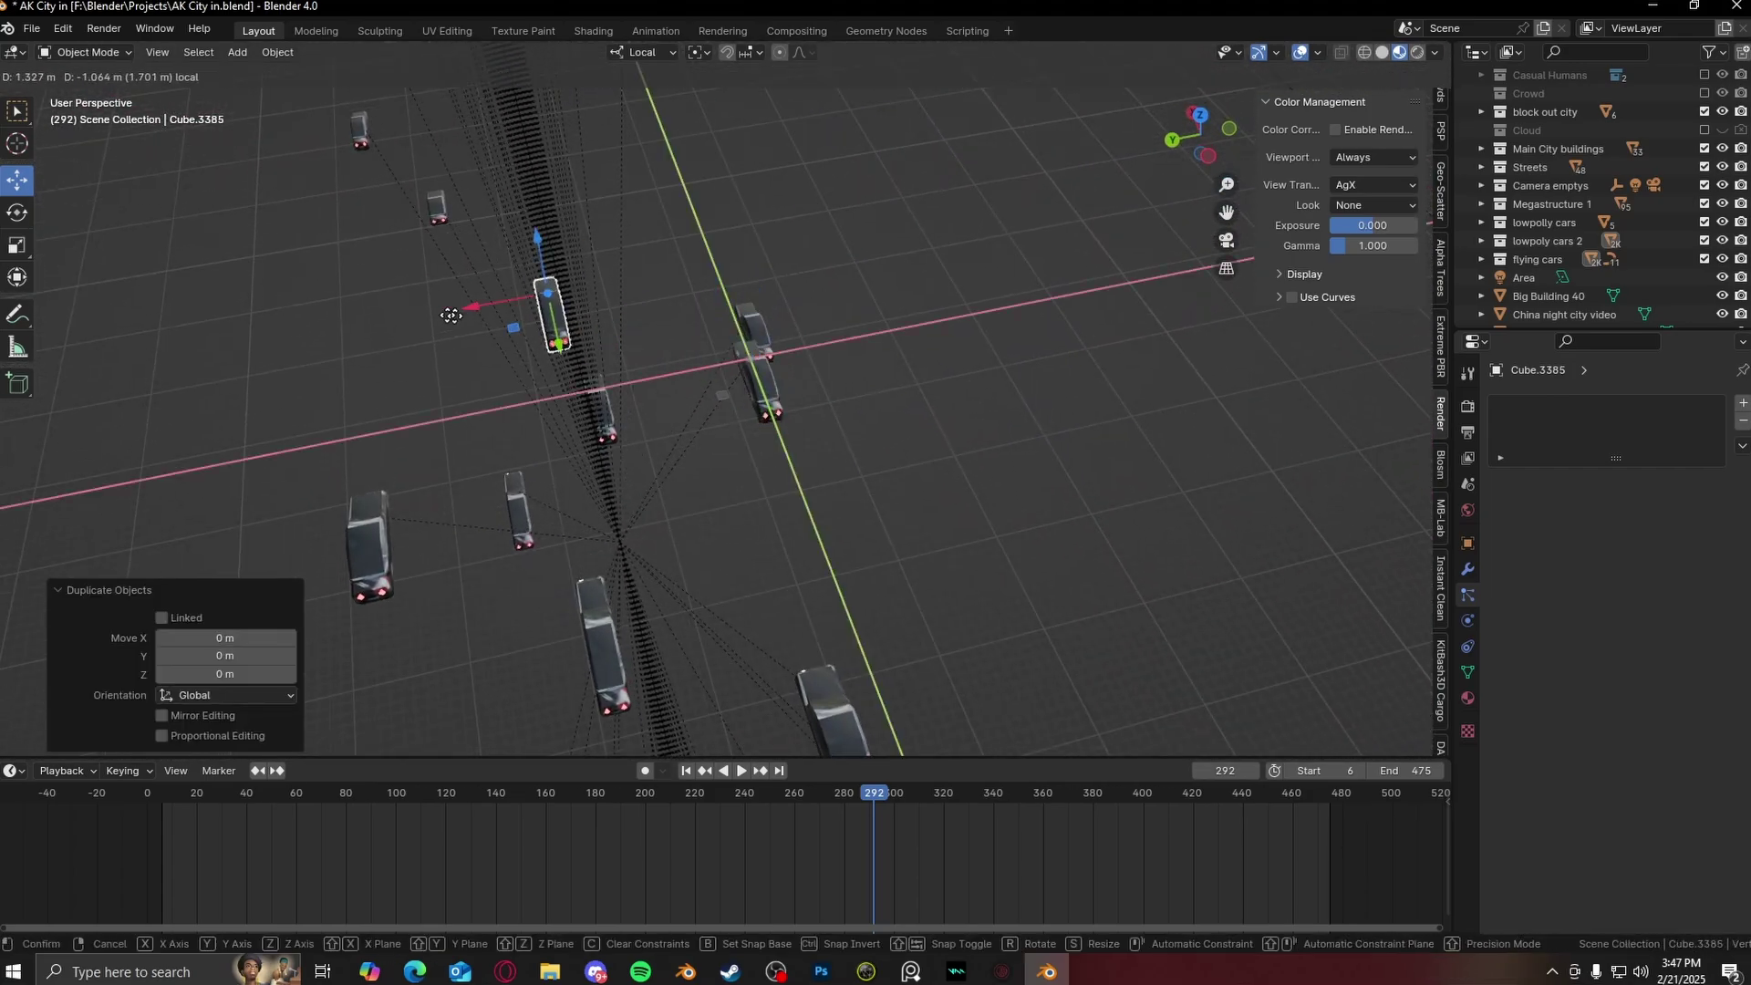
click(451, 315)
middle_drag(451, 315, 639, 342)
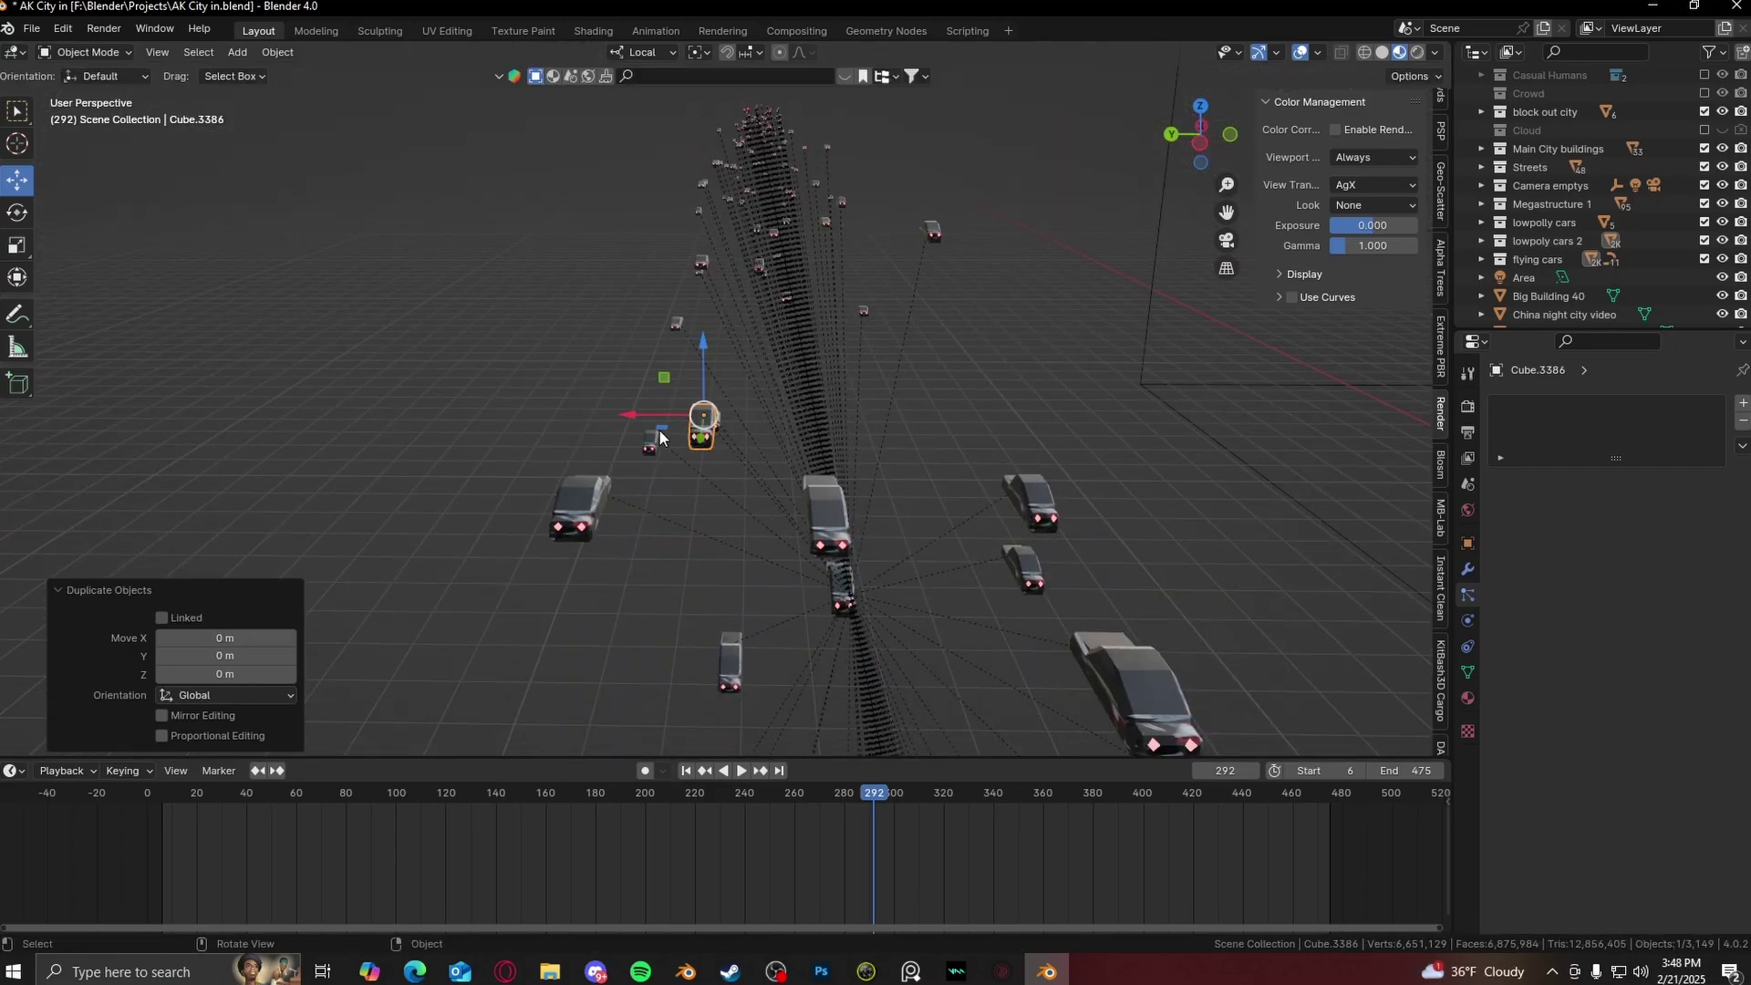
middle_drag(659, 437, 1261, 307)
- Examine individual flying cars and the NurbsPath.005 flight path by framing them one after another
click(649, 402)
middle_drag(648, 402, 571, 397)
scroll(571, 397, down, 3)
mouse_move(1079, 403)
shift+middle_down()
mouse_move(693, 375)
mouse_move(444, 398)
mouse_move(1025, 443)
mouse_move(1169, 425)
mouse_move(1045, 456)
mouse_move(797, 396)
mouse_move(1047, 366)
mouse_move(877, 391)
mouse_move(666, 383)
mouse_move(613, 356)
shift+middle_up()
scroll(770, 416, up, 1)
click(738, 435)
key(KP_Decimal)
scroll(1045, 449, down, 5)
scroll(1047, 367, down, 4)
middle_drag(795, 366, 867, 359)
key(KP_Decimal)
click(665, 398)
key(KP_Decimal)
mouse_move(666, 397)
shift+middle_down()
mouse_move(820, 381)
mouse_move(830, 314)
mouse_move(833, 439)
mouse_move(810, 308)
shift+middle_up()
- Select the NurbsPath.005 path with all its cars in a left side view, inspect the group and deselect everything
key(ctrl+KP_3)
scroll(921, 294, up, 2)
scroll(836, 441, up, 9)
mouse_move(954, 323)
mouse_down()
mouse_move(463, 612)
mouse_move(502, 602)
mouse_up()
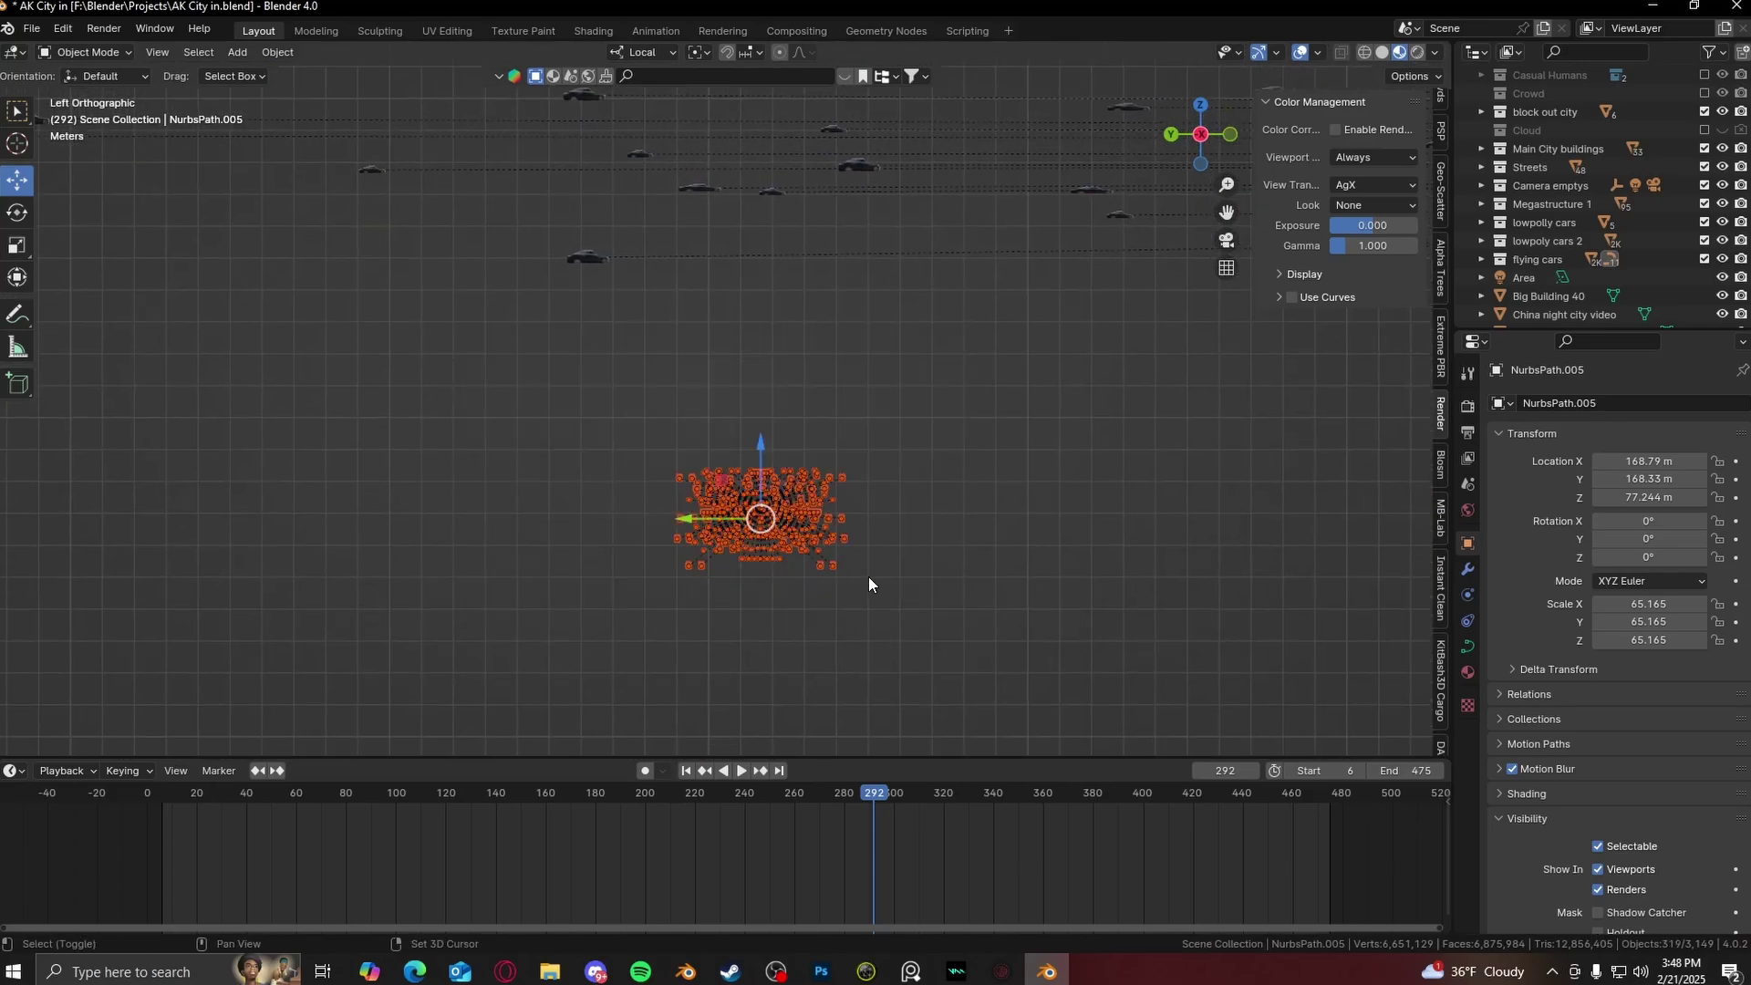
scroll(653, 472, down, 3)
middle_drag(653, 472, 884, 425)
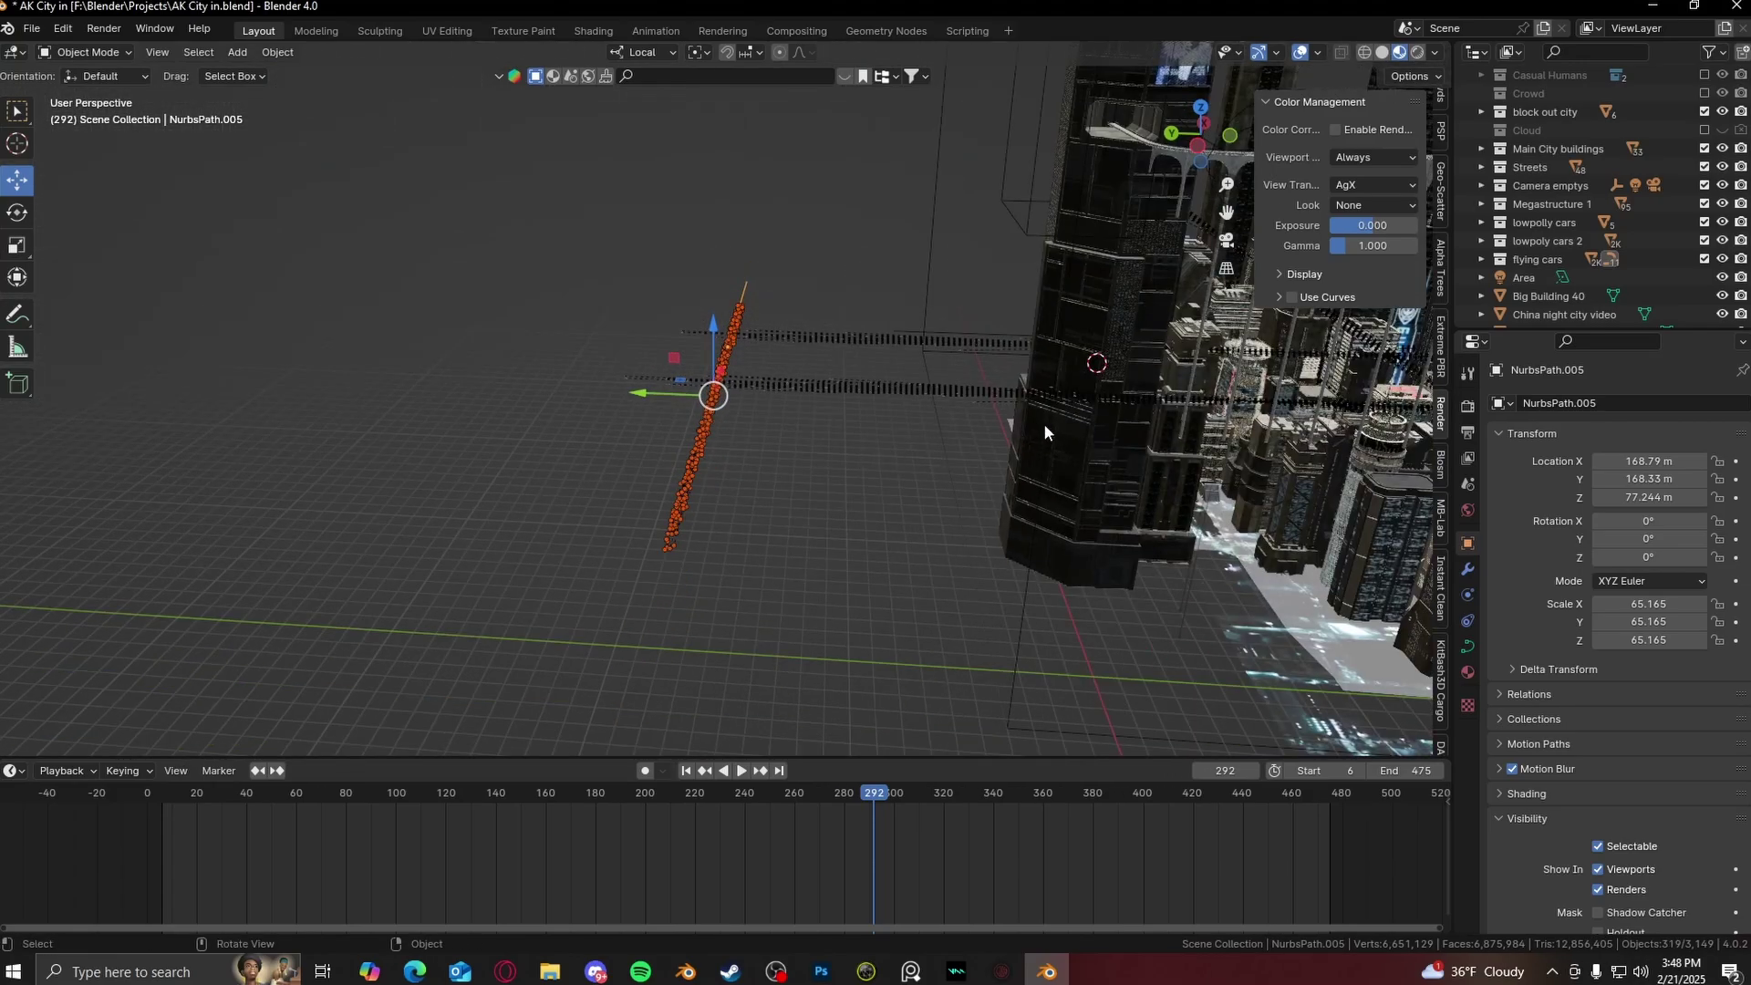
key(alt+a)
- Switch the viewport to Solid shading over the city and play the flying-car traffic to frame 318
shift+middle_drag(1045, 426, 676, 424)
scroll(675, 424, up, 3)
scroll(637, 405, up, 3)
shift+middle_drag(1064, 427, 1009, 478)
scroll(1008, 478, down, 3)
scroll(888, 292, up, 5)
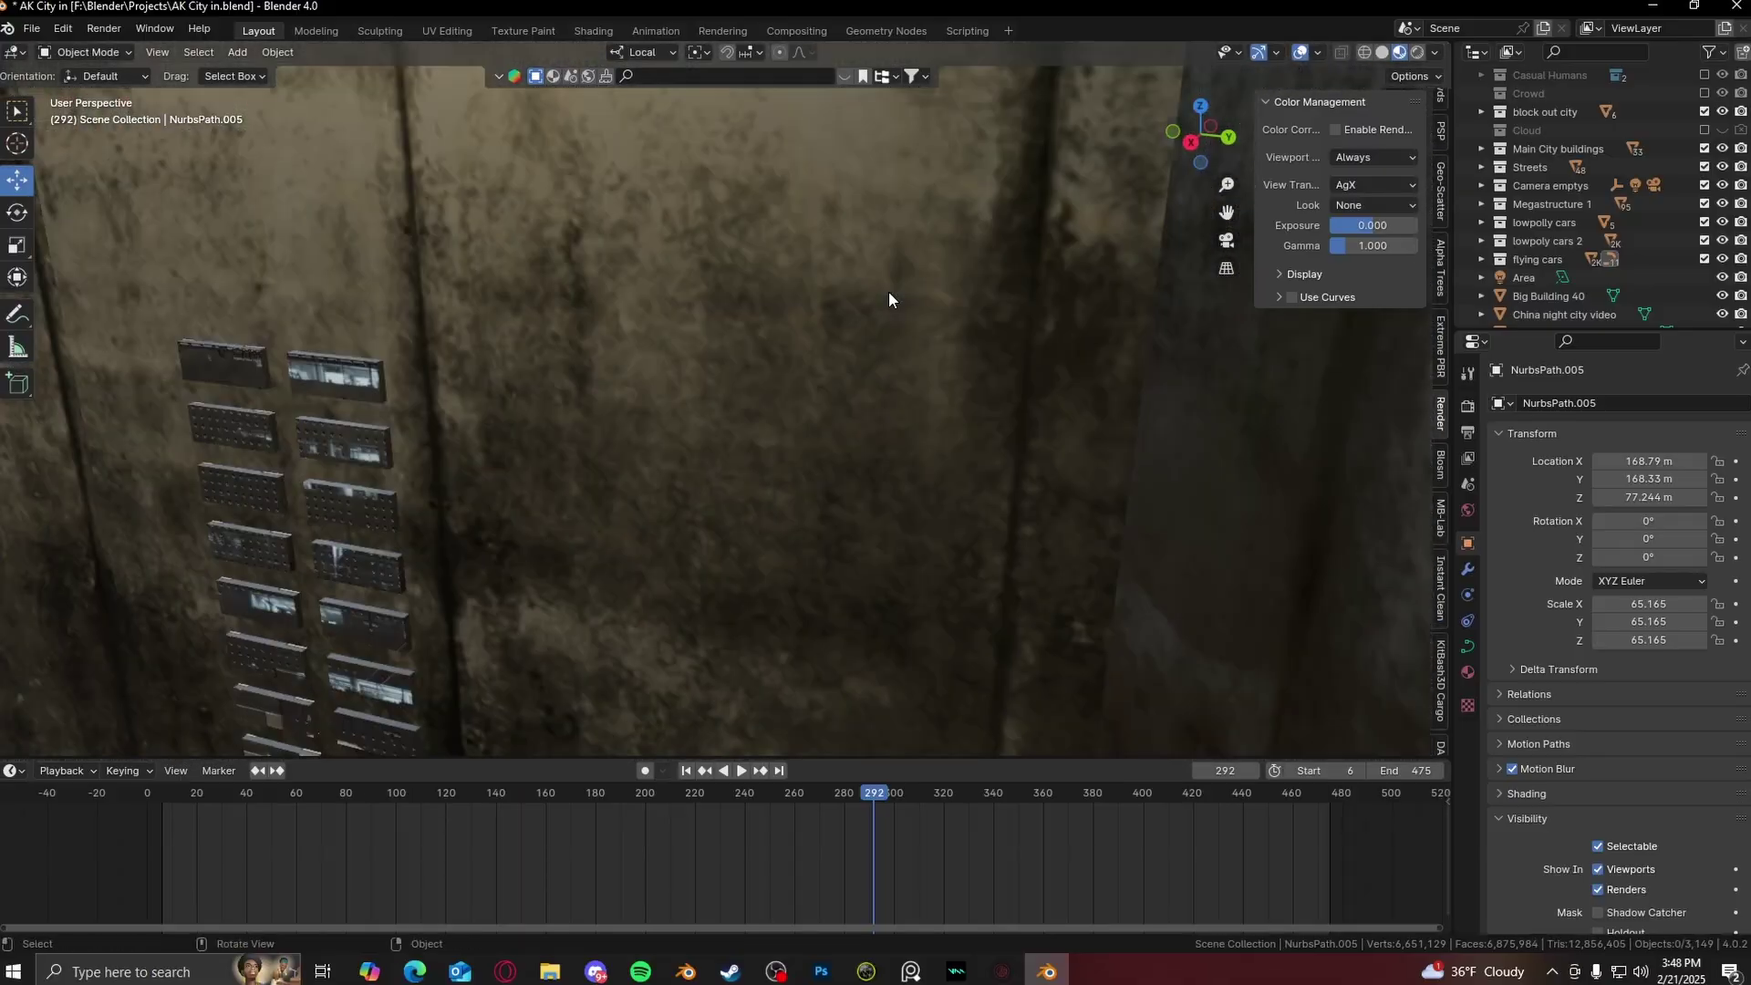
mouse_move(888, 292)
middle_down()
mouse_move(671, 319)
mouse_move(879, 275)
mouse_move(808, 401)
mouse_move(851, 188)
mouse_move(899, 264)
middle_up()
click(1382, 52)
middle_drag(923, 199, 949, 210)
key(space)
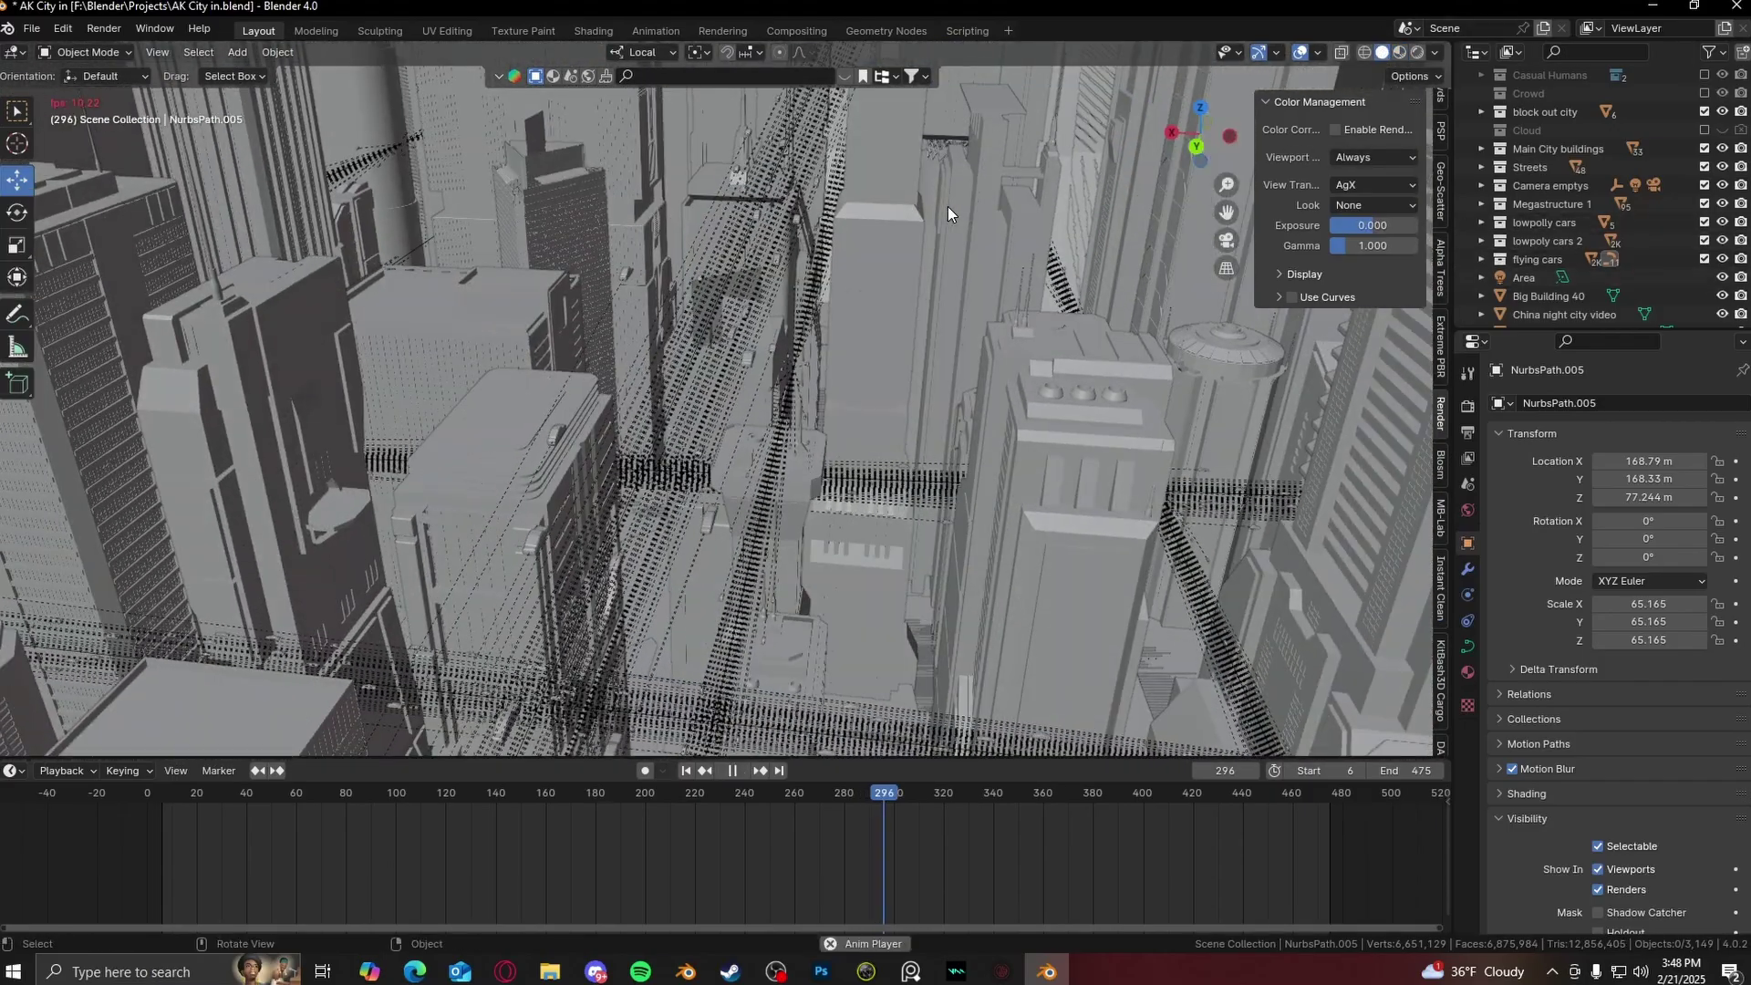
middle_drag(860, 303, 670, 388)
key(space)
- Select the NurbsPath.014 flight path crossing the city and continue playing the traffic to frame 392
click(624, 302)
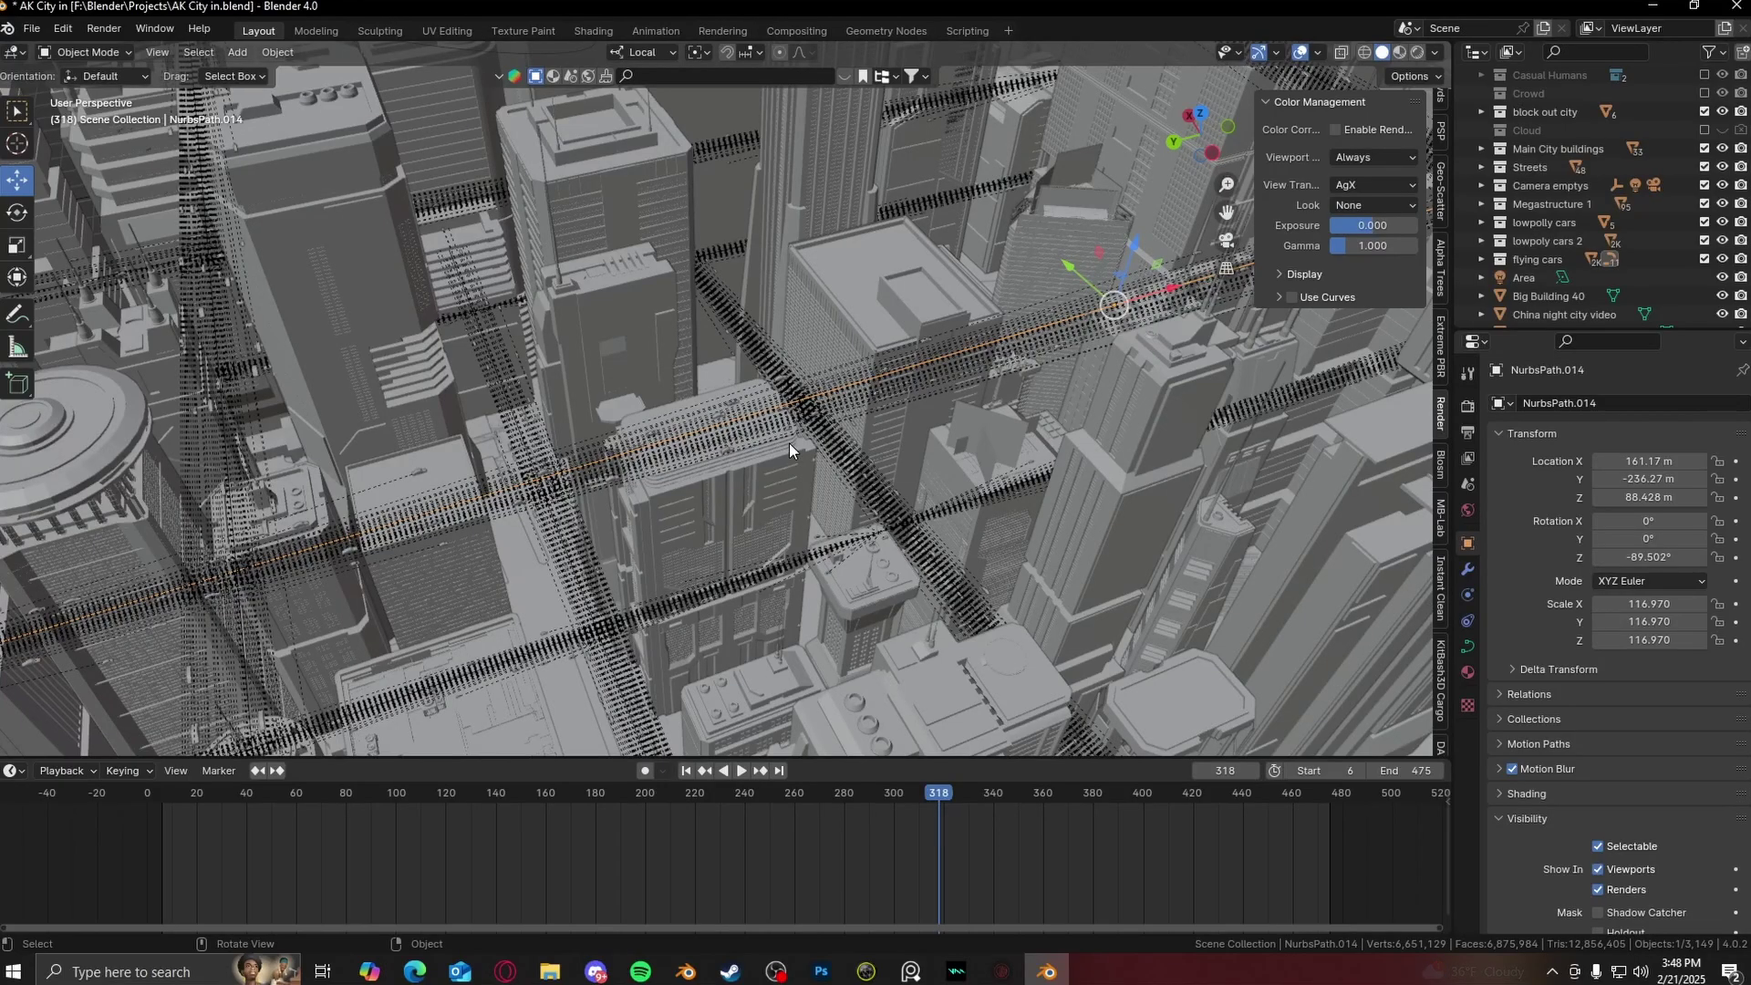
middle_drag(789, 442, 731, 338)
key(space)
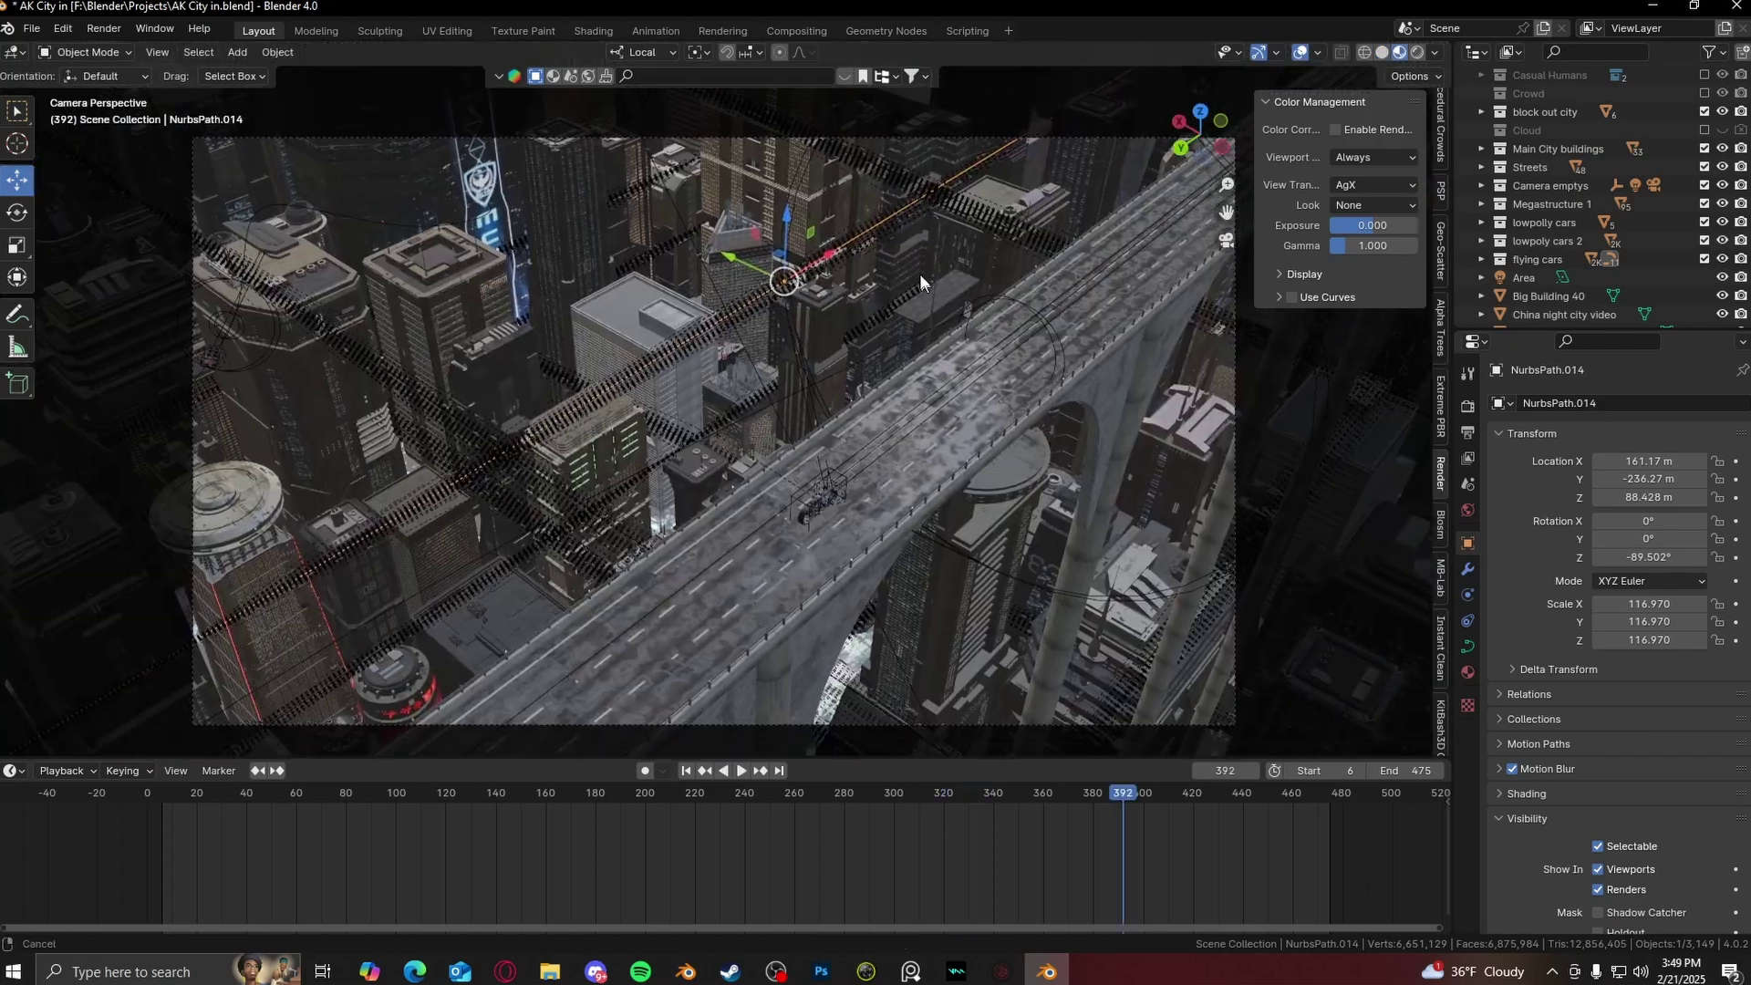
shift+middle_drag(921, 275, 948, 244)
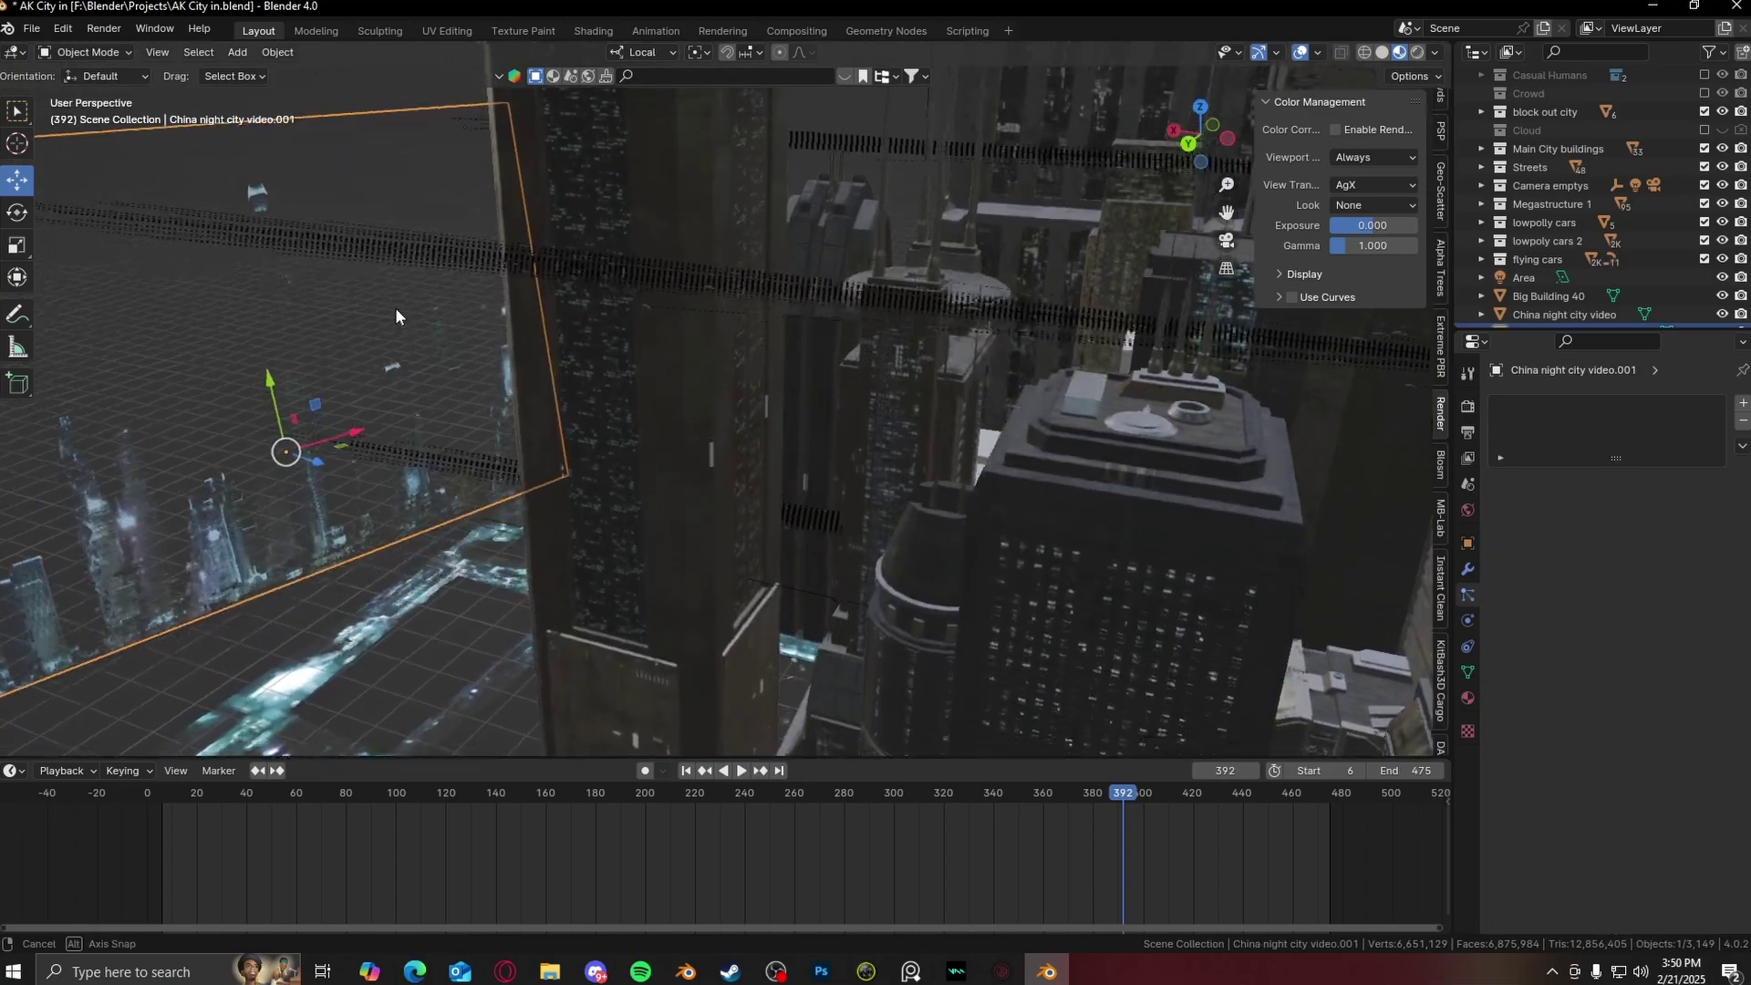
- Select the China night city video.001 plane, return to the camera view and play the shot to frame 221
middle_drag(396, 310, 989, 310)
click(1230, 240)
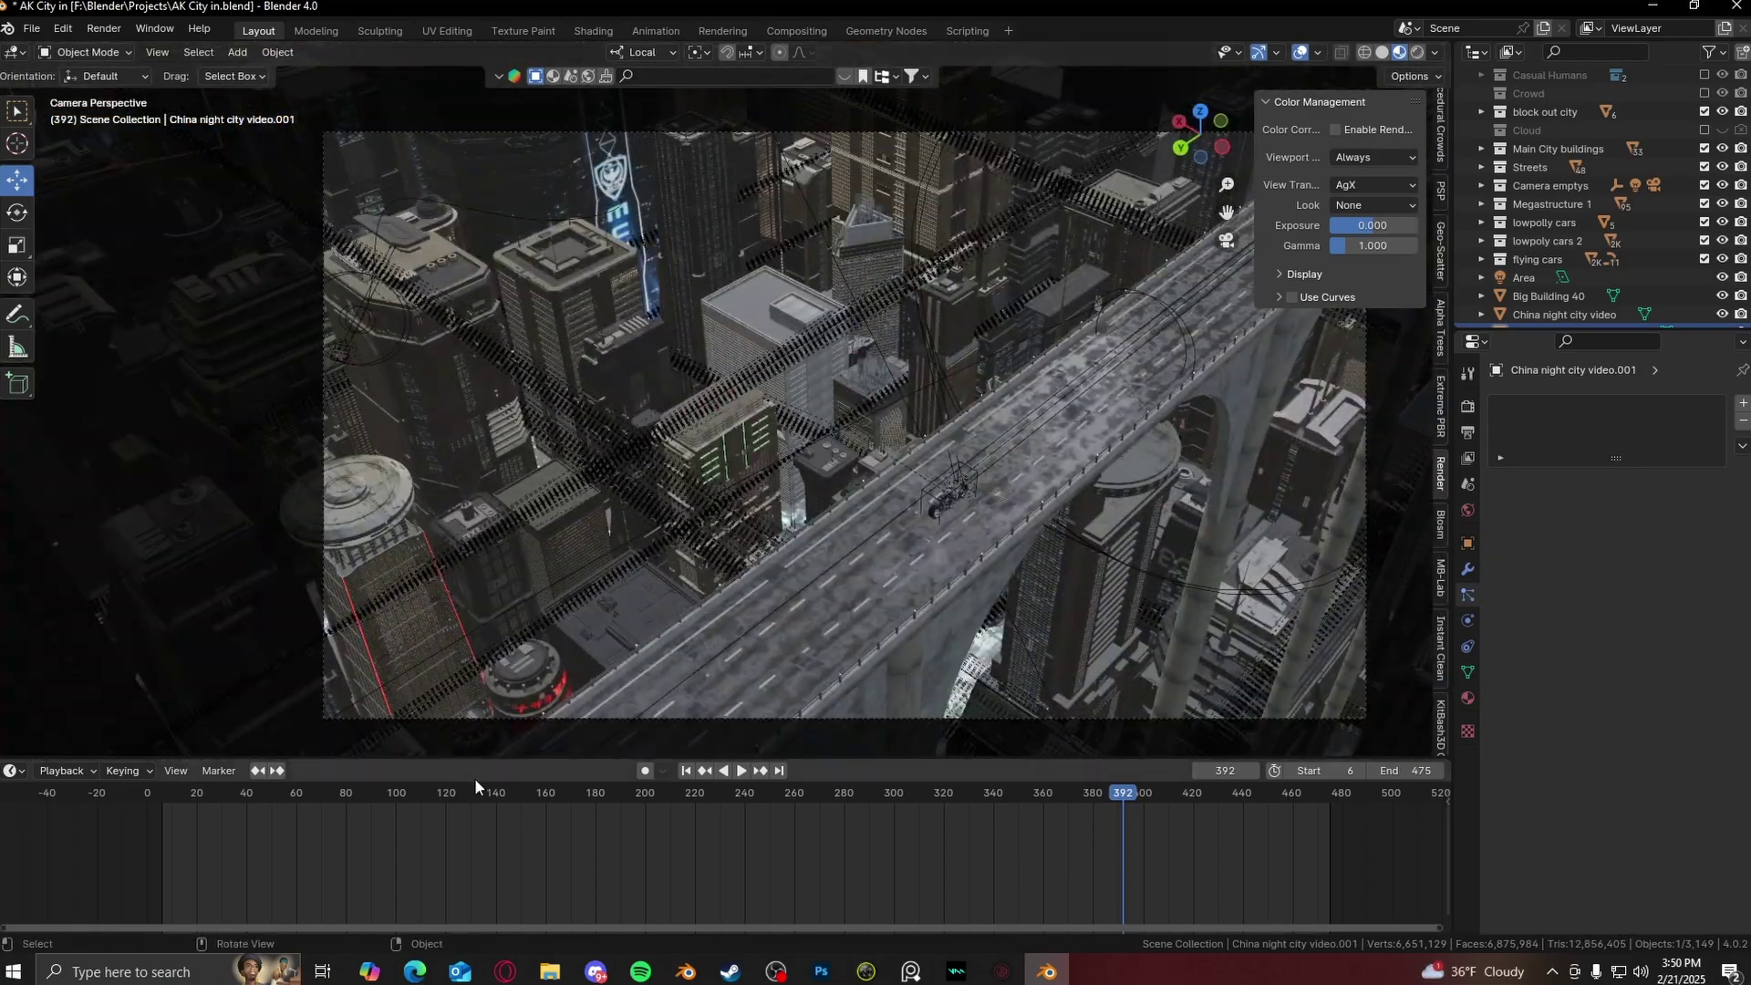
click(476, 792)
key(space)
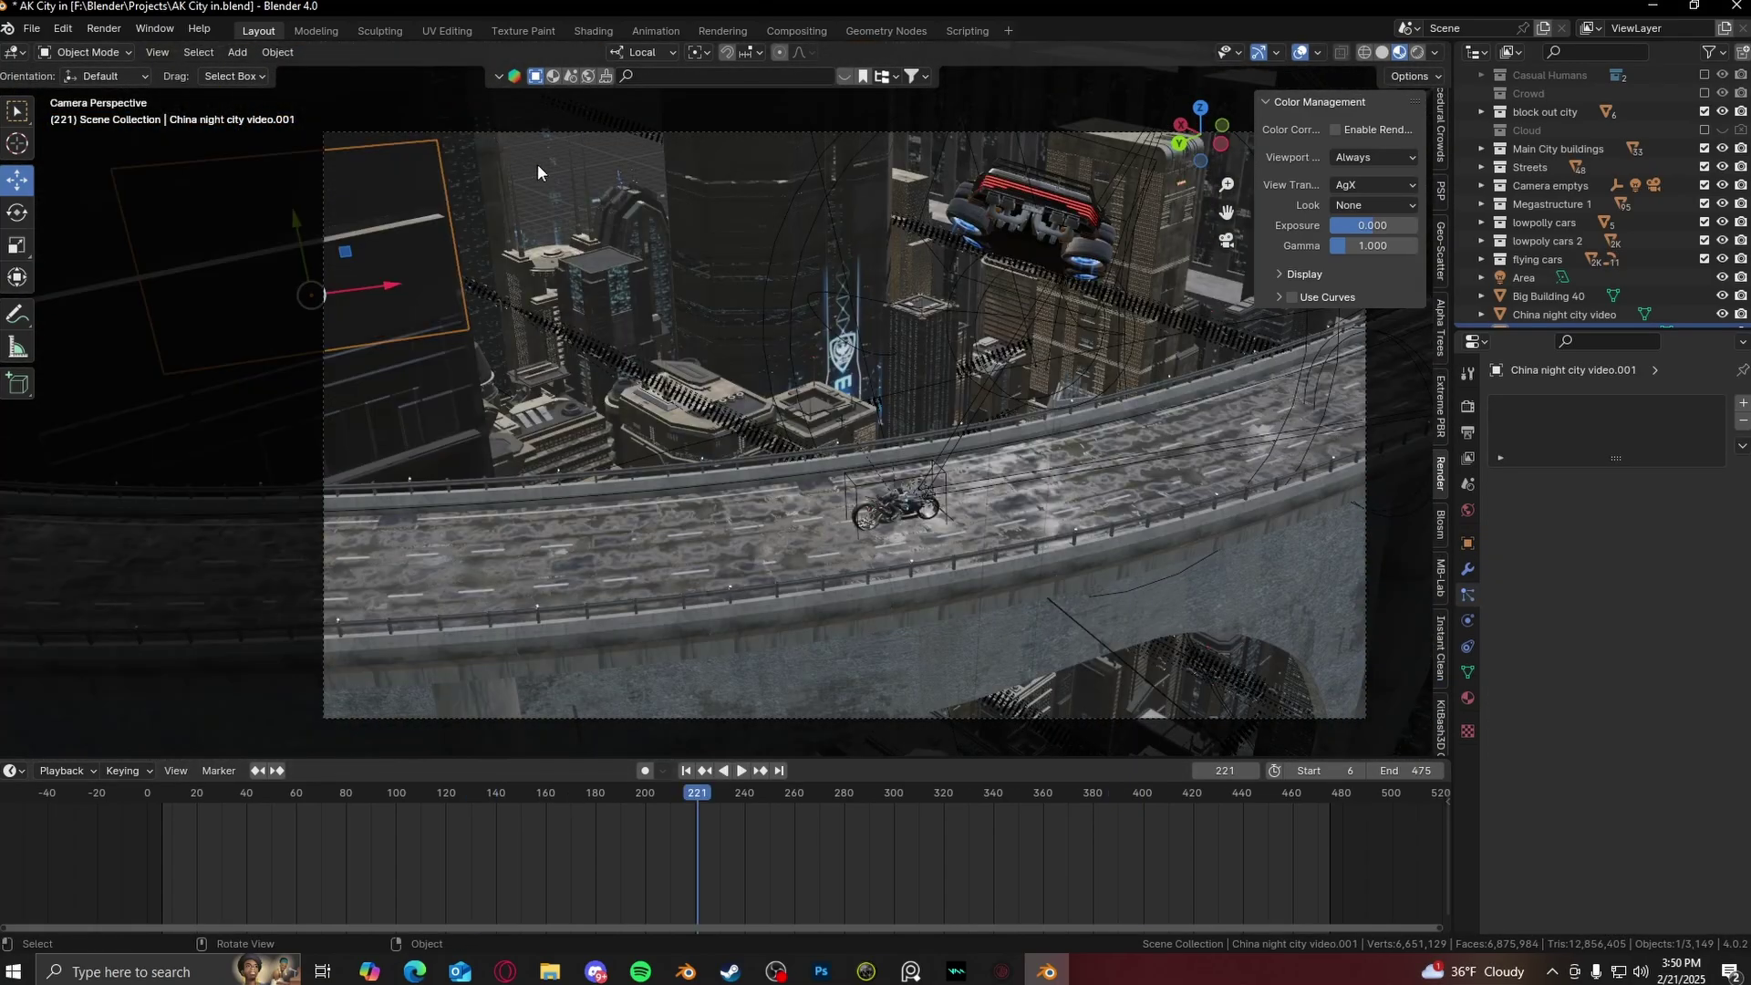
- Select the China night city video plane and examine how its city lights fill the background between the towers
click(538, 164)
shift+middle_drag(746, 233, 813, 325)
scroll(798, 372, up, 6)
shift+middle_drag(705, 275, 604, 342)
scroll(799, 372, up, 2)
scroll(905, 357, down, 1)
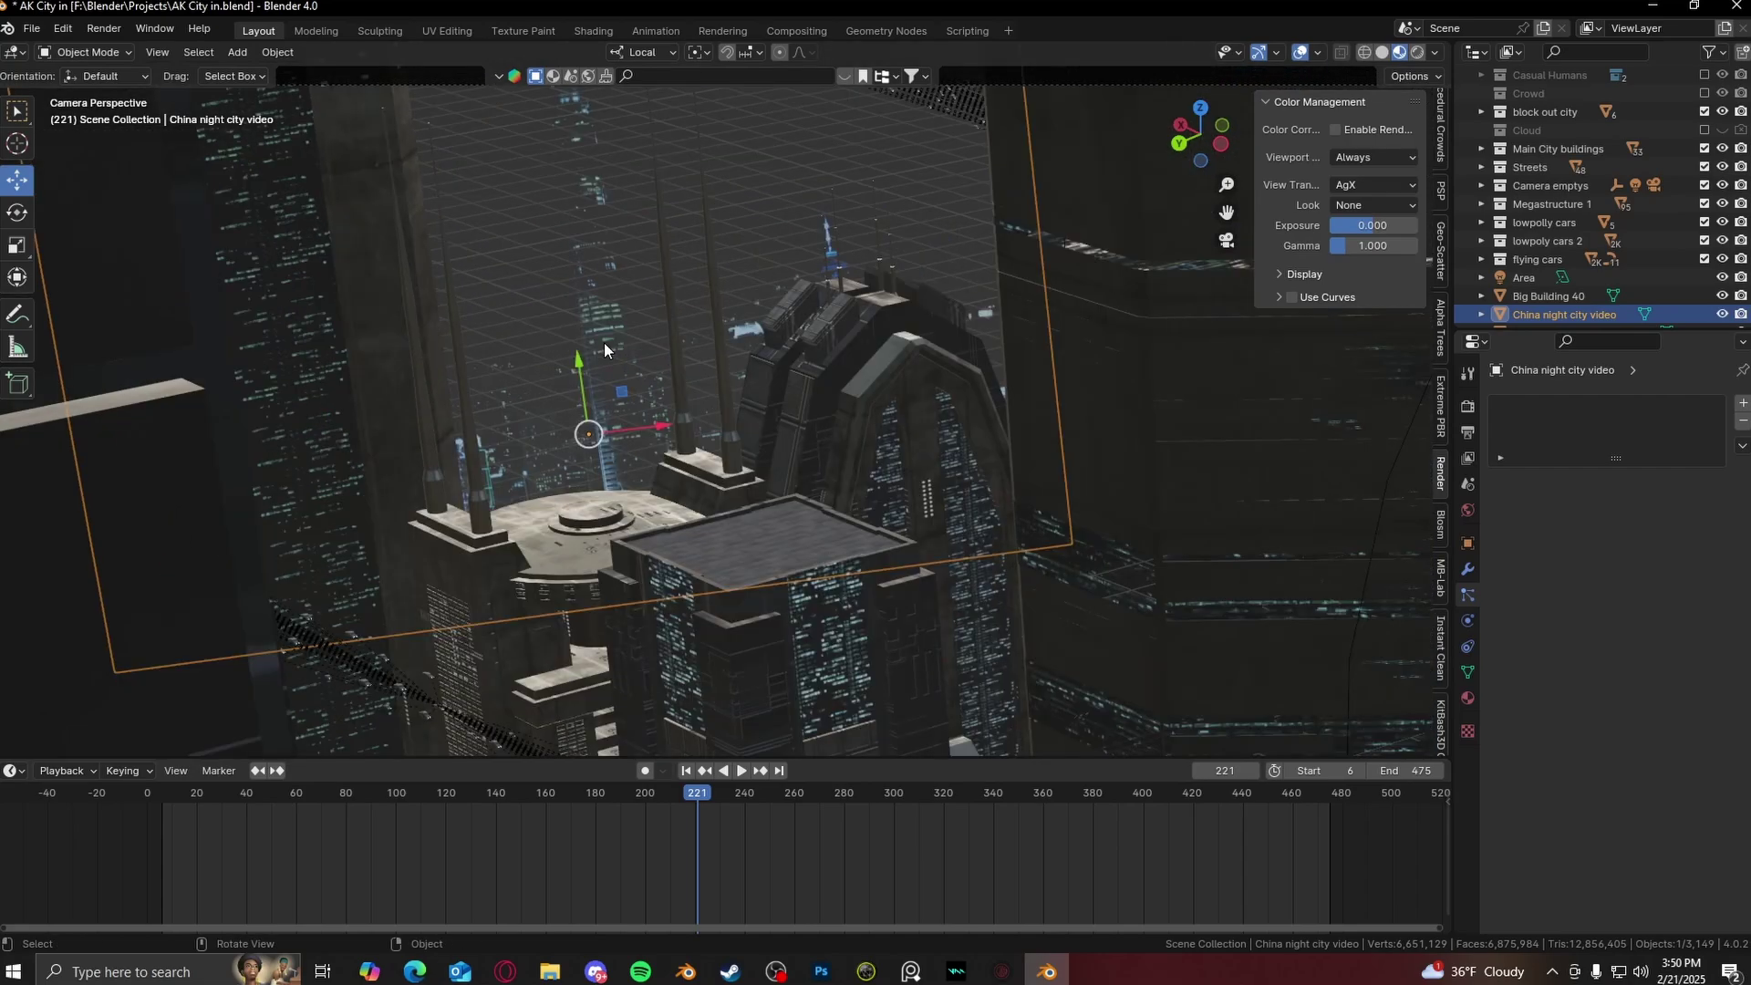
scroll(823, 377, down, 4)
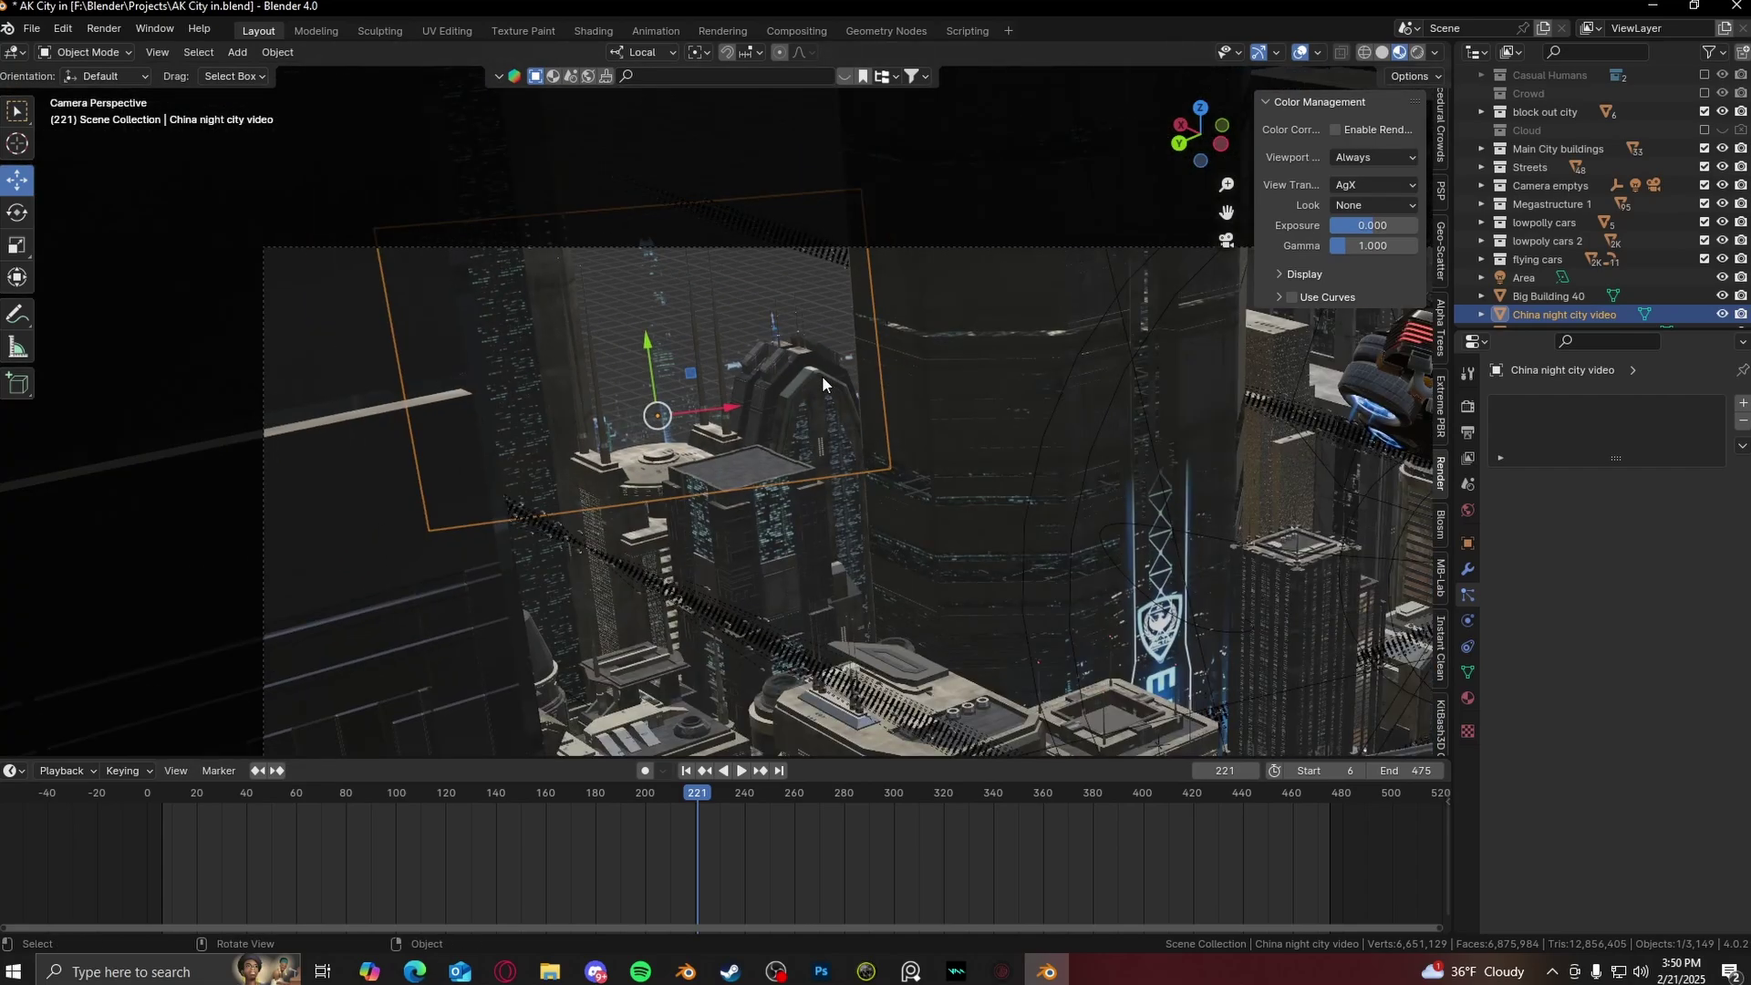
scroll(823, 377, down, 1)
shift+middle_drag(898, 482, 742, 363)
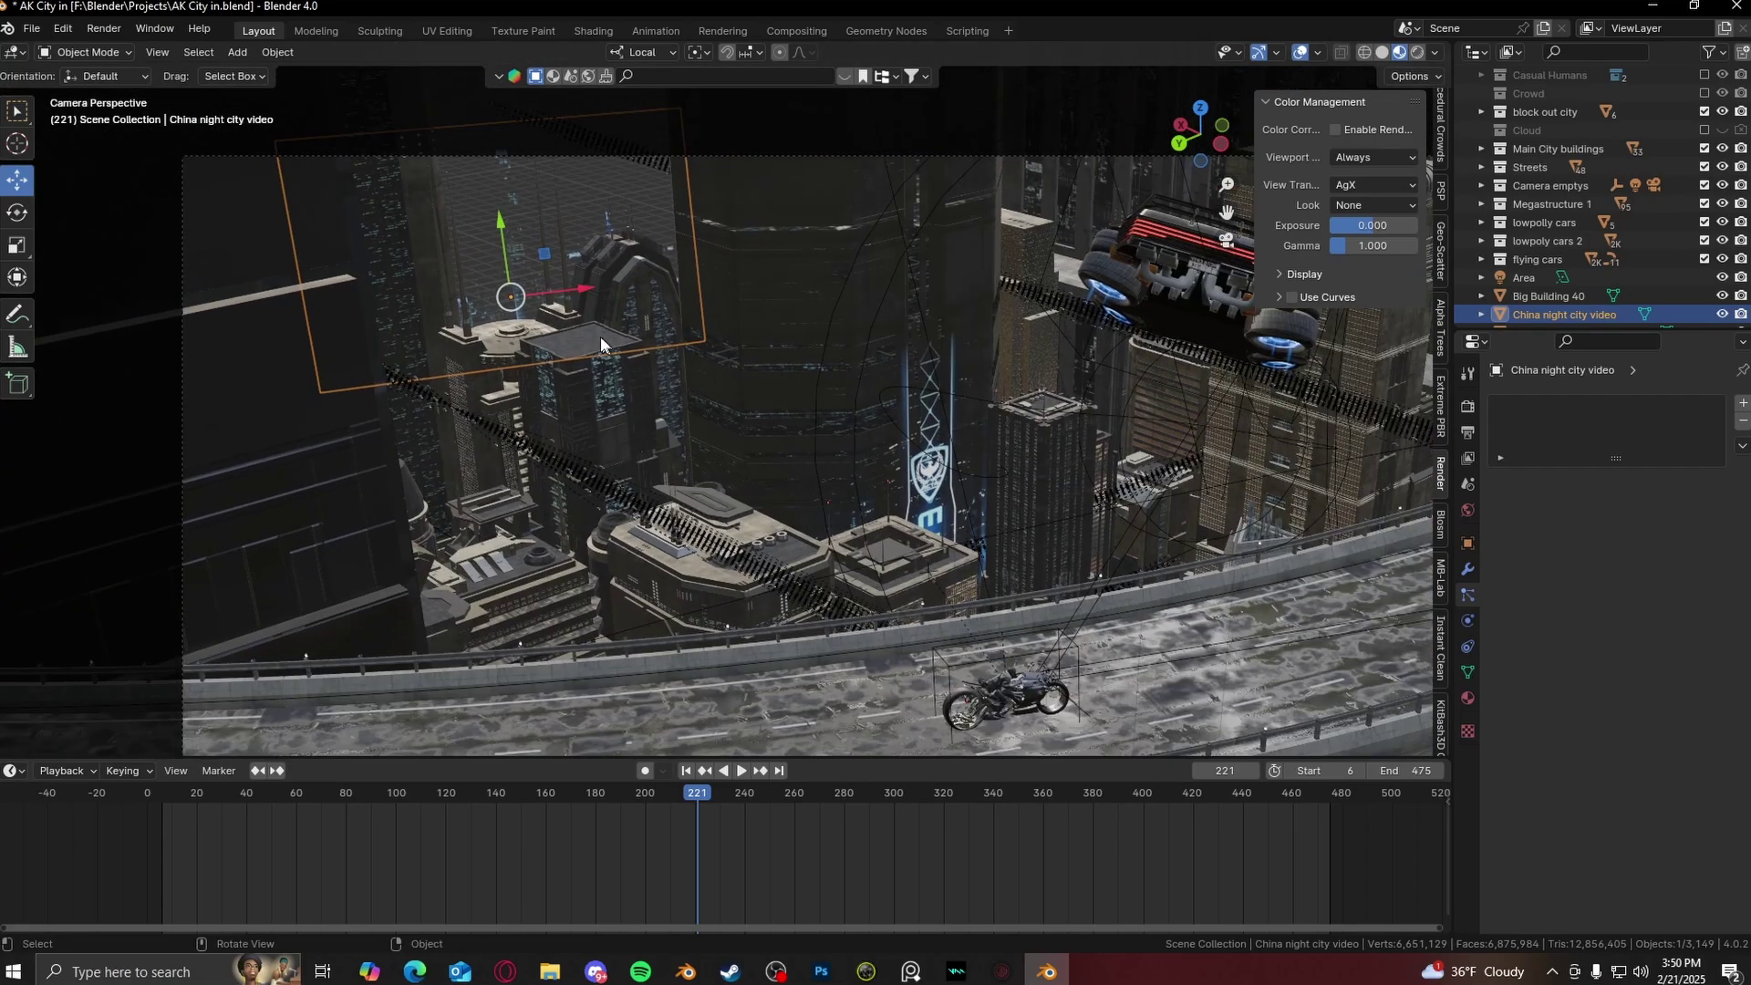
scroll(547, 297, up, 3)
shift+middle_drag(547, 297, 834, 441)
scroll(732, 374, up, 2)
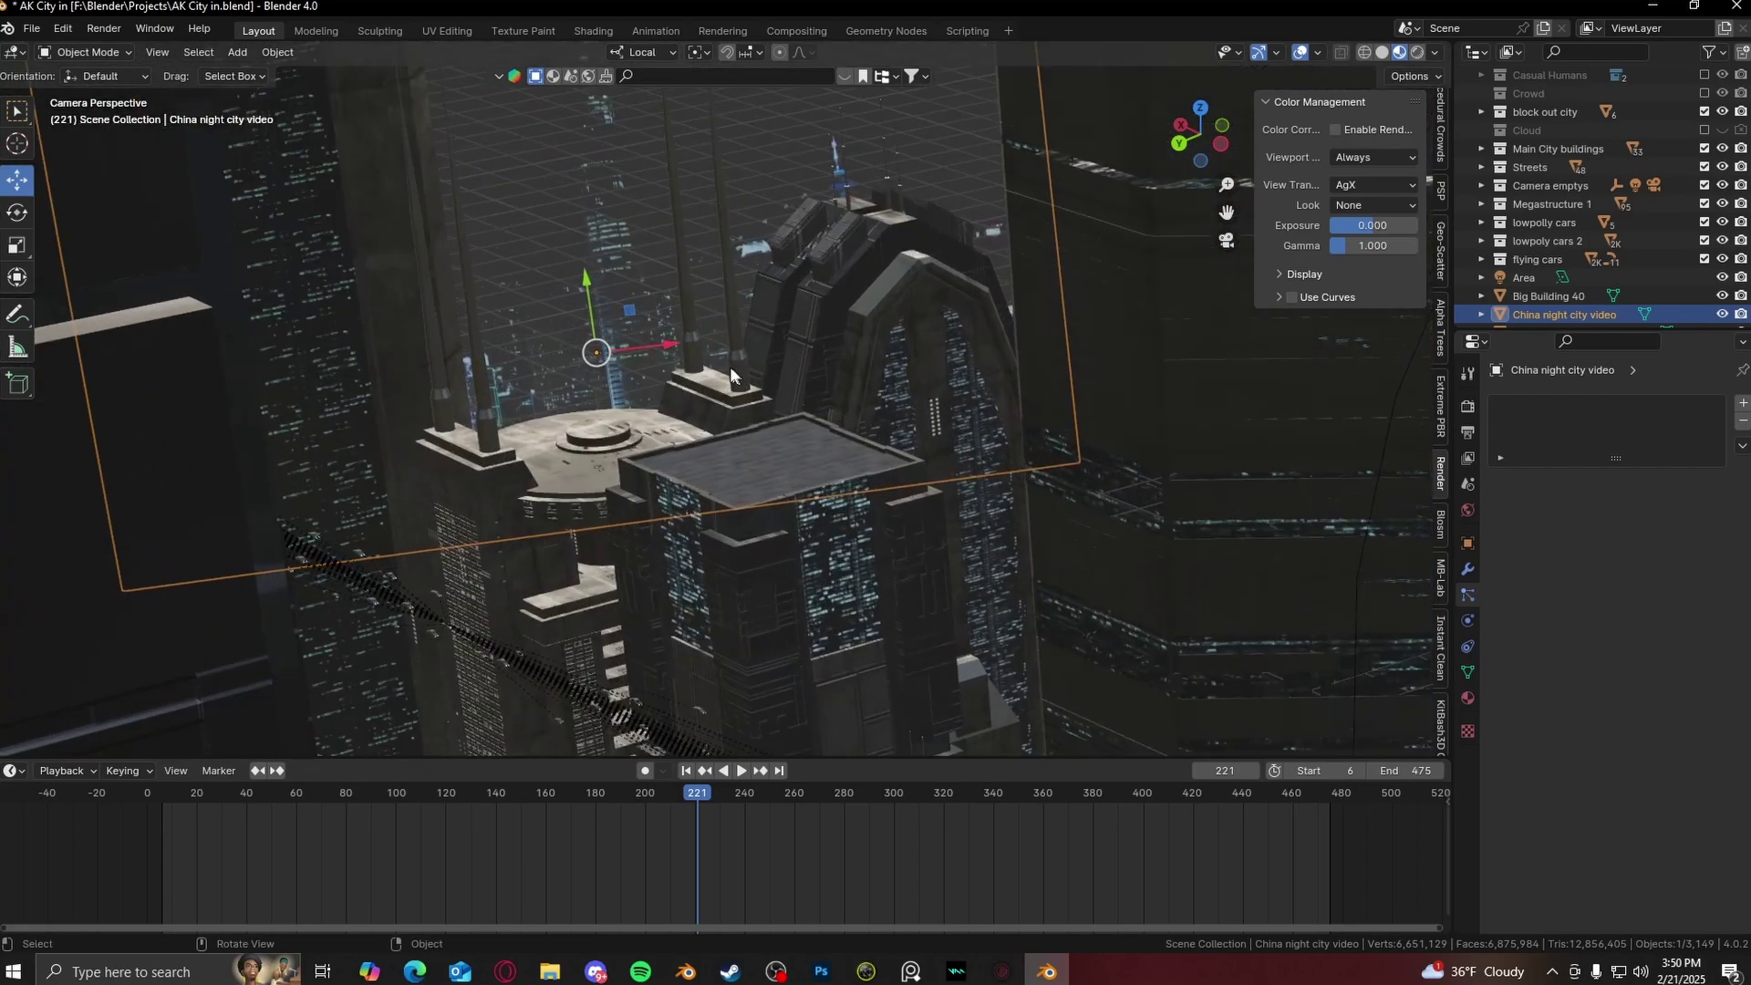
scroll(1191, 518, down, 5)
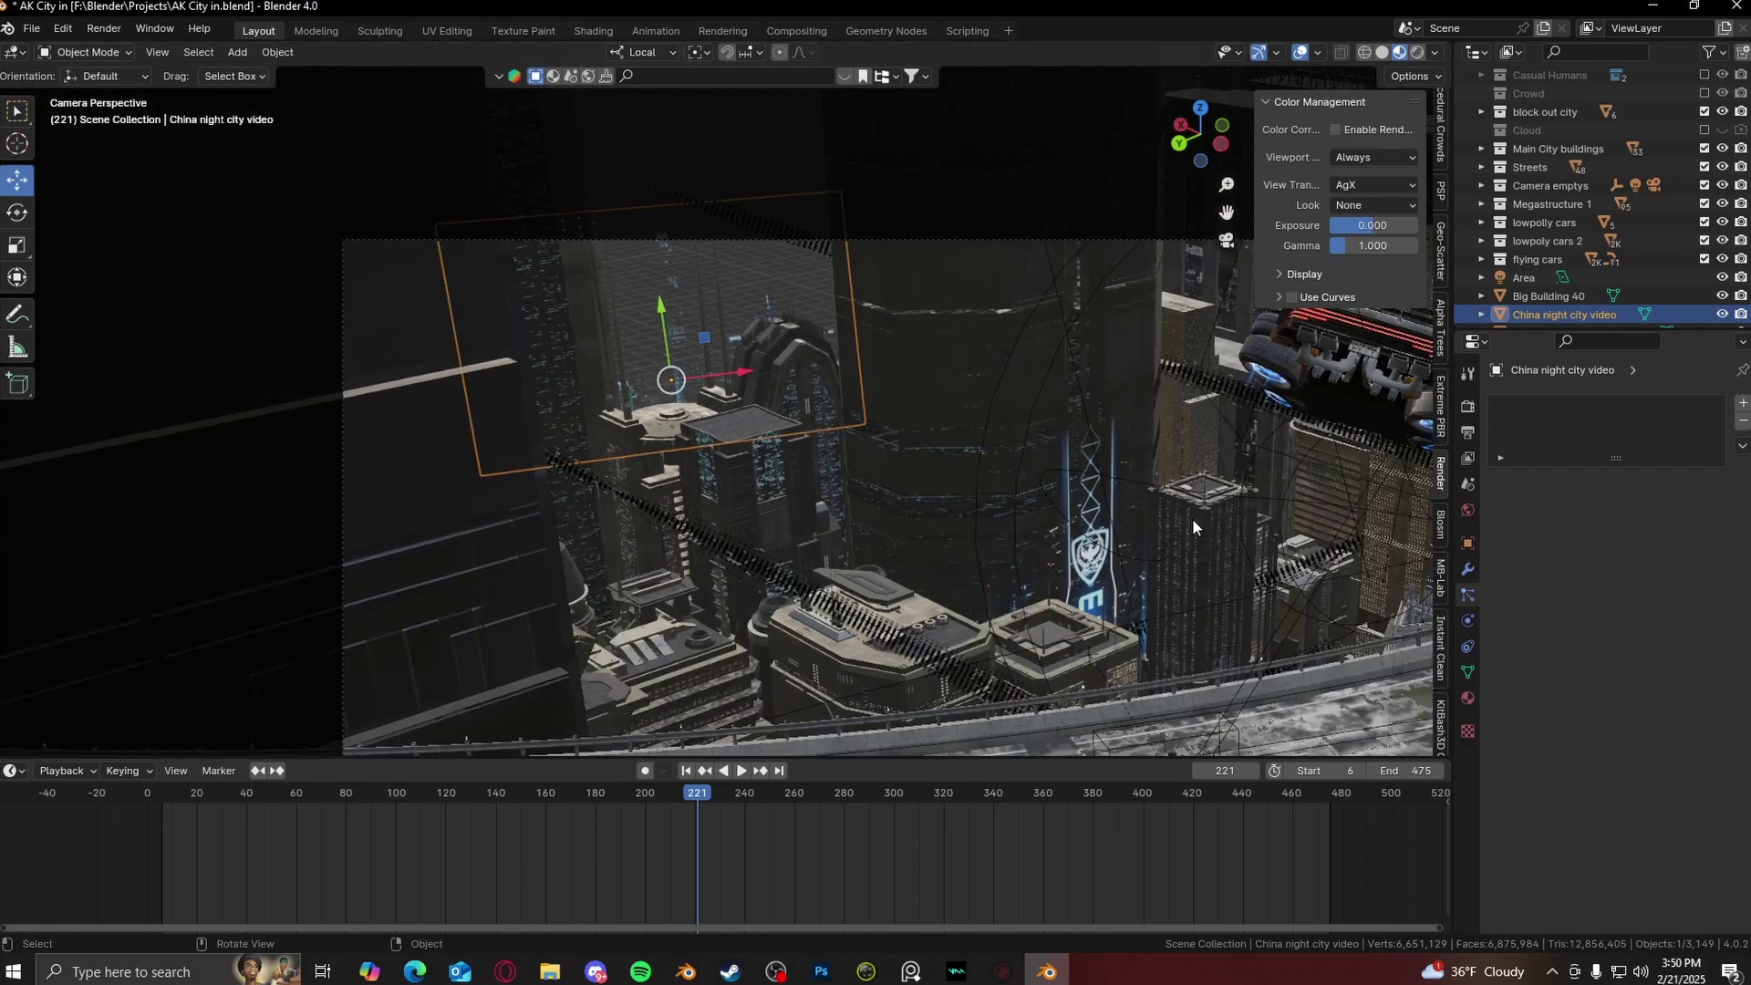
scroll(764, 359, up, 2)
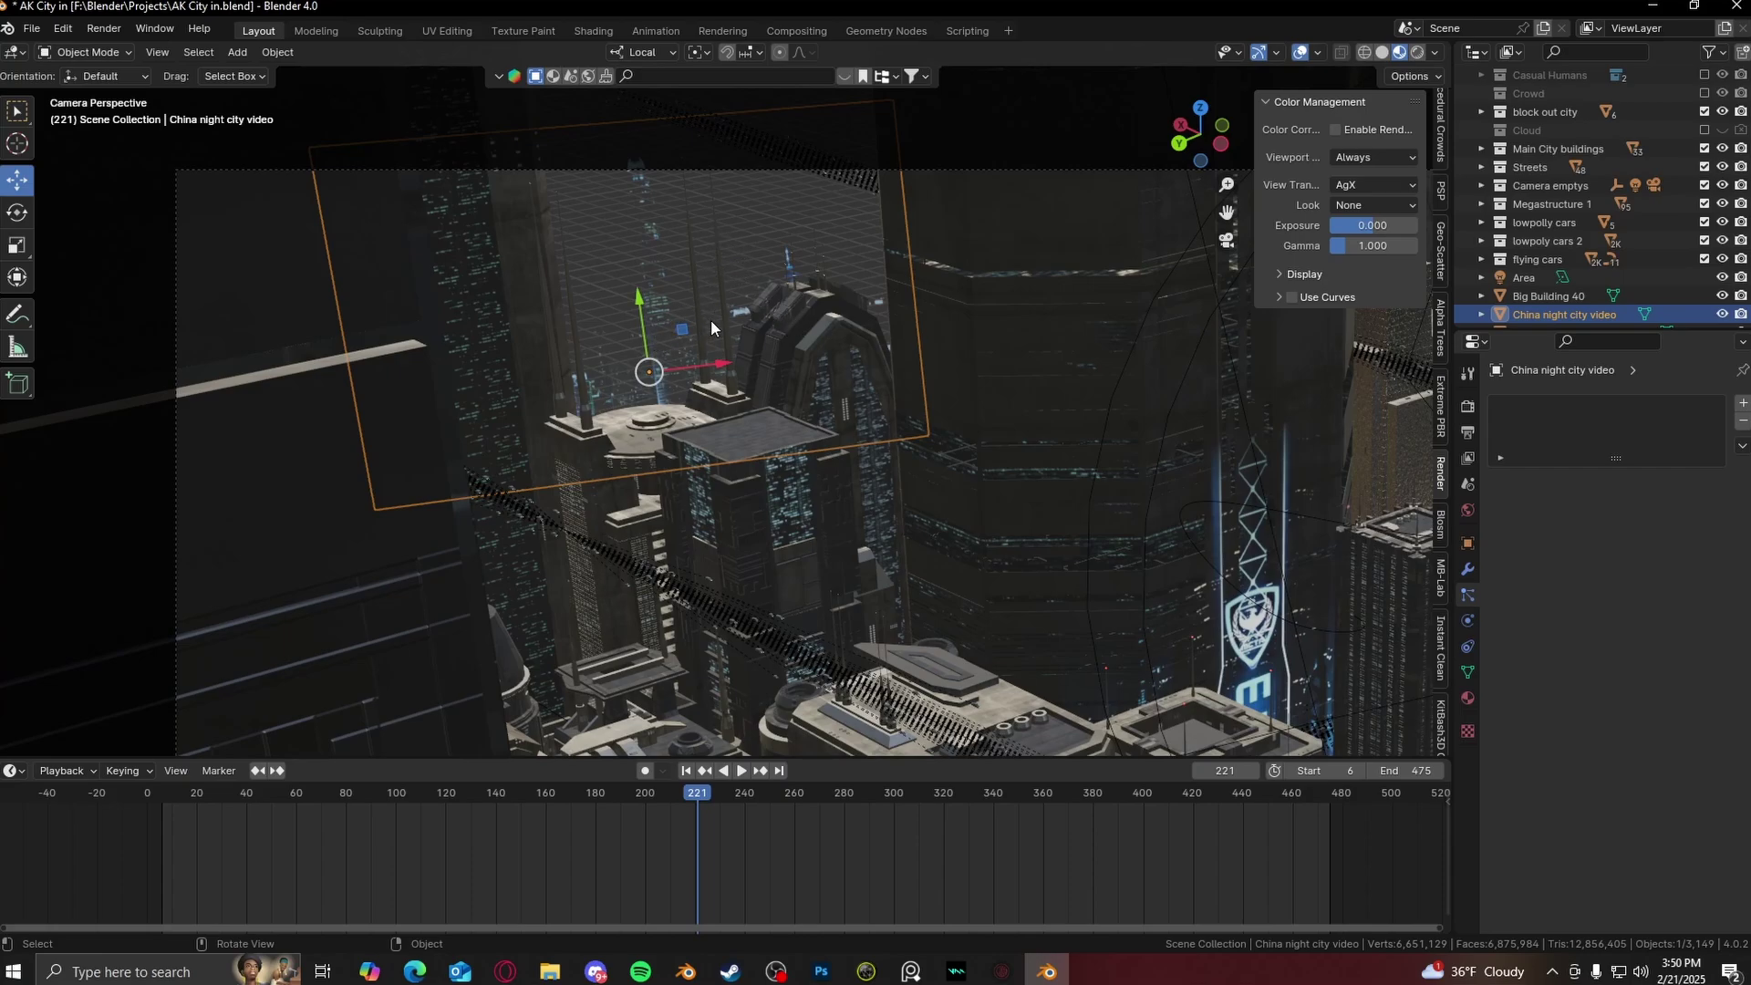
- Leave the camera view, enable the Urban Buildings and Crowd collections, and inspect the crowded street and surrounding city
key(KP_0)
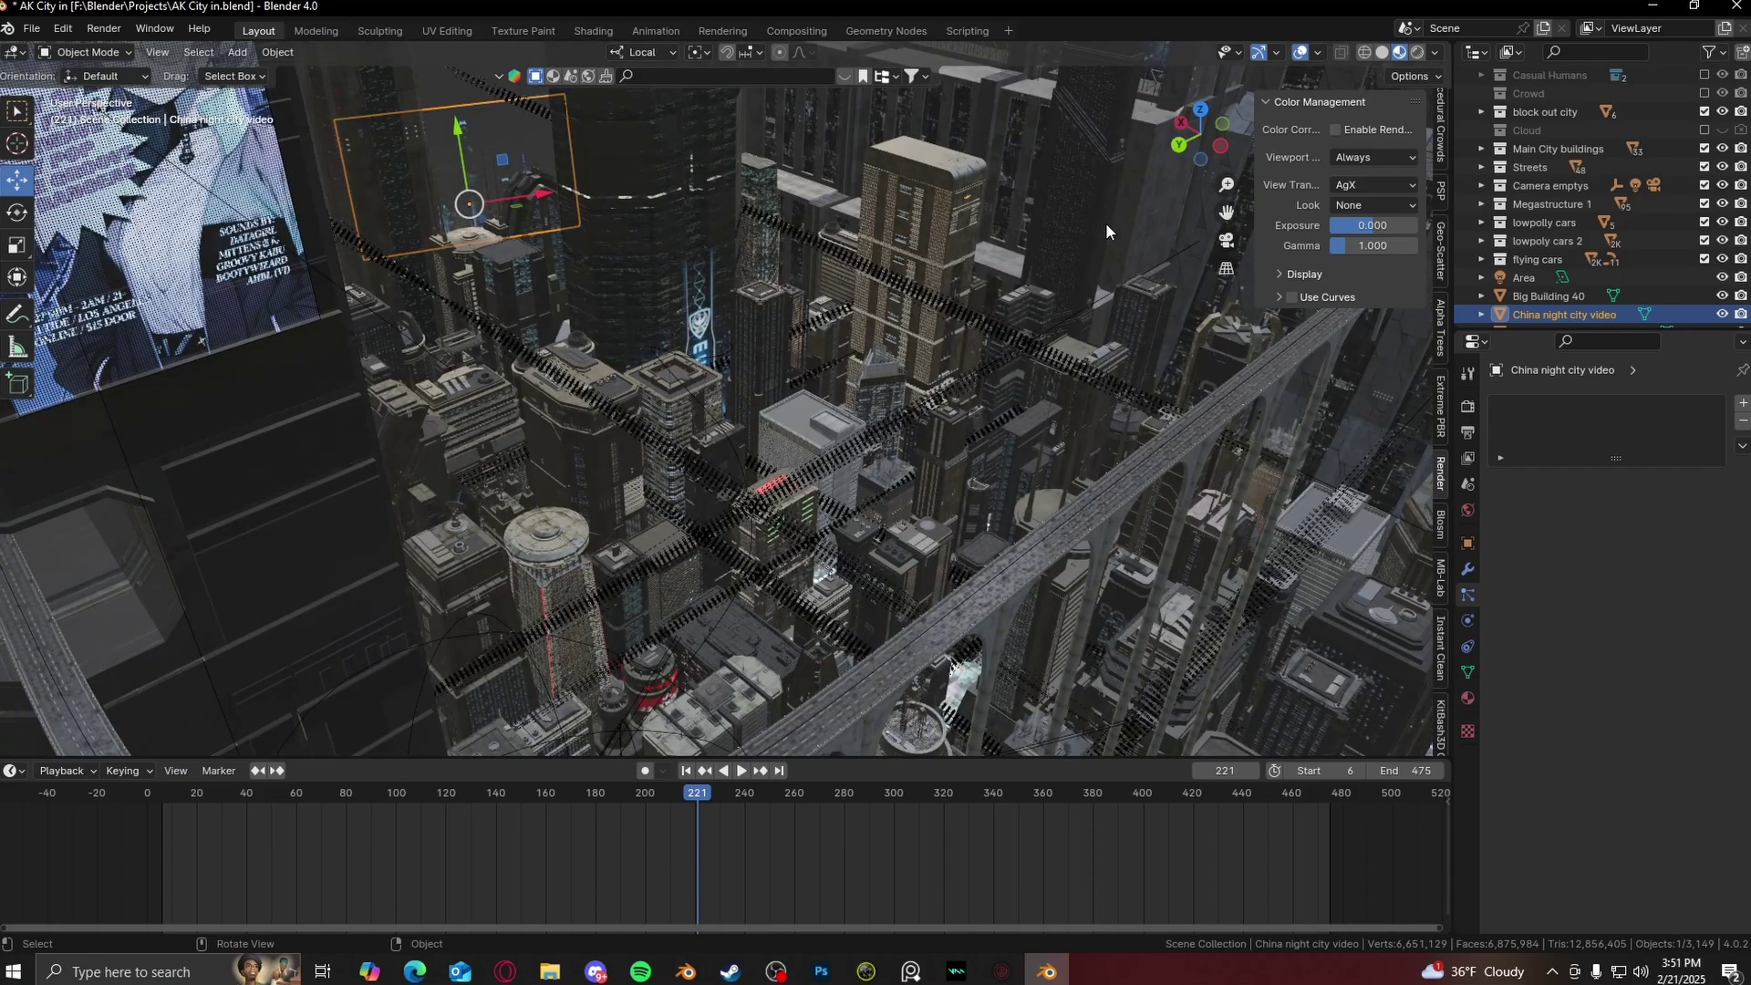
scroll(1713, 160, up, 2)
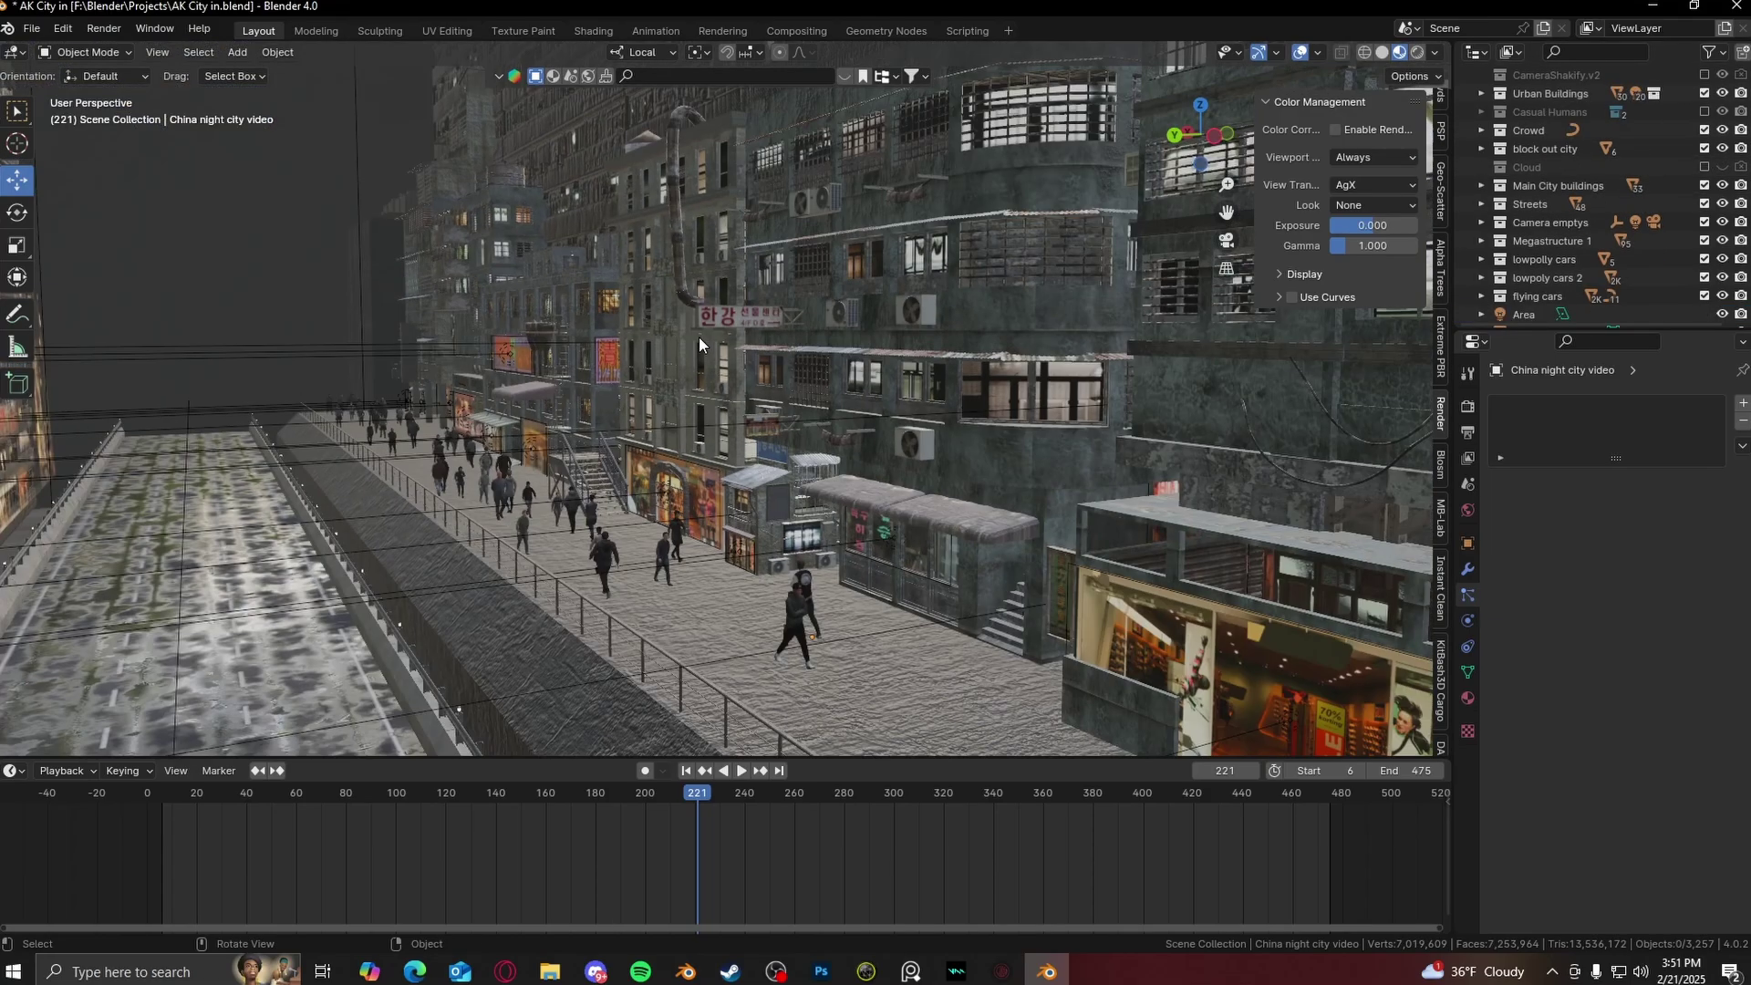
scroll(698, 337, up, 5)
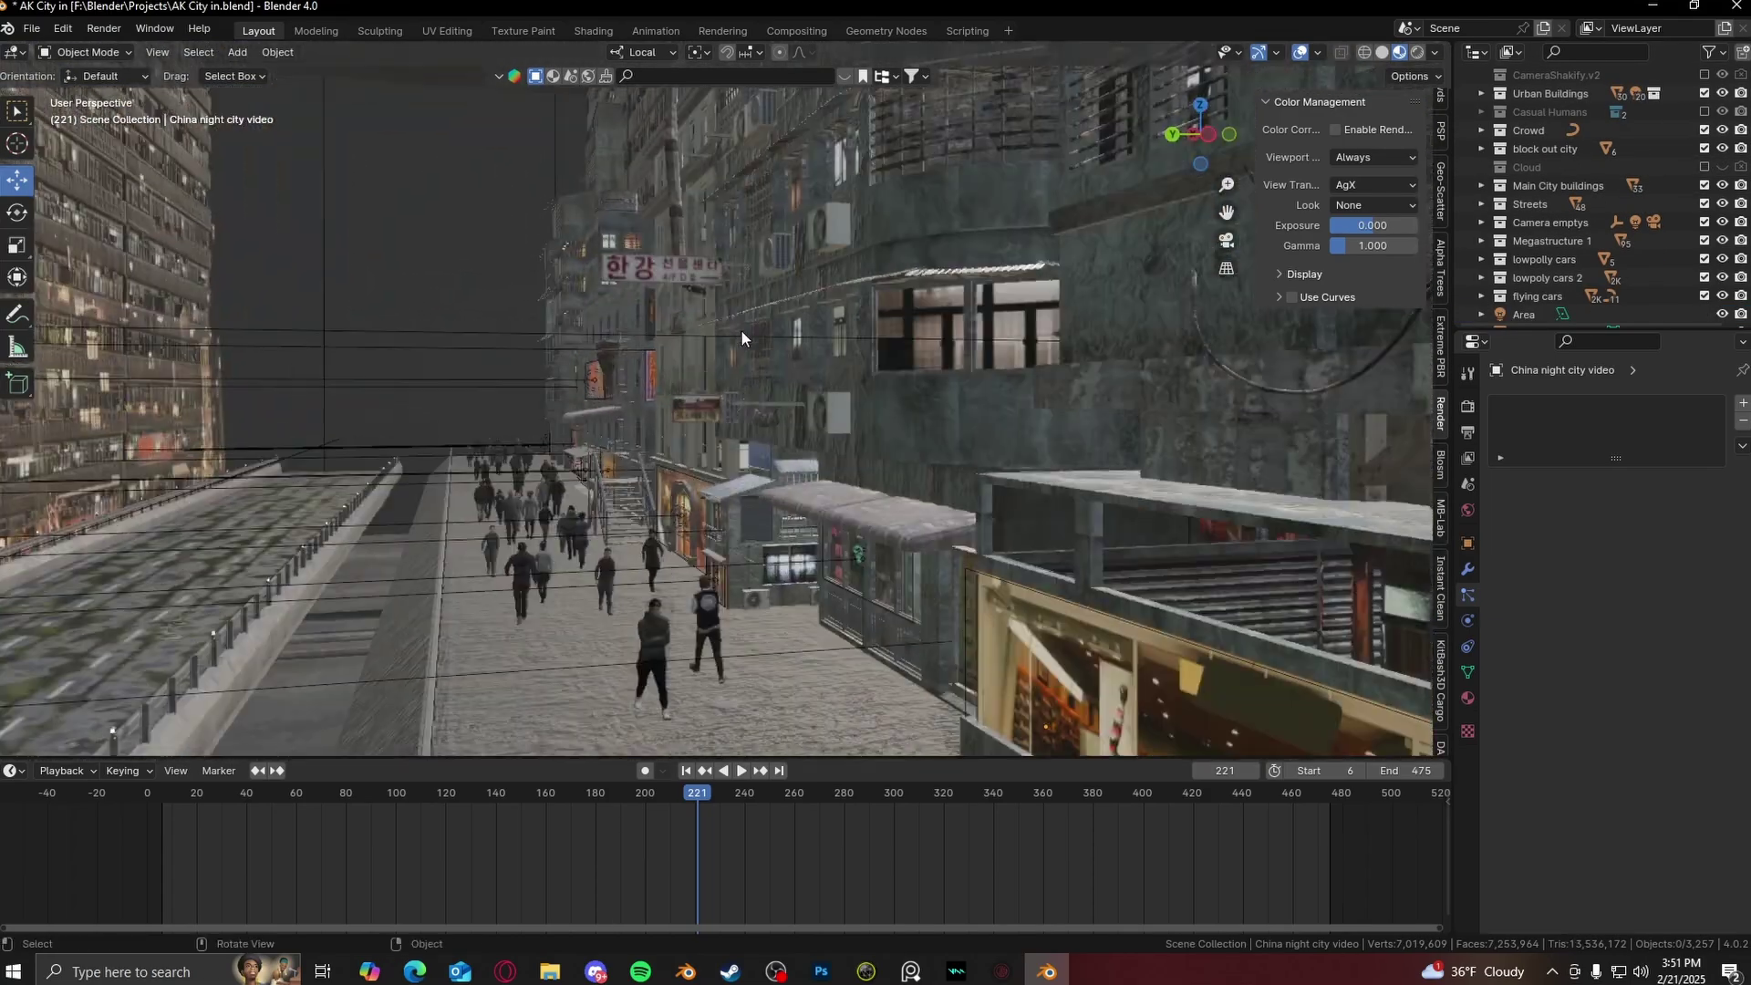
middle_drag(740, 330, 838, 387)
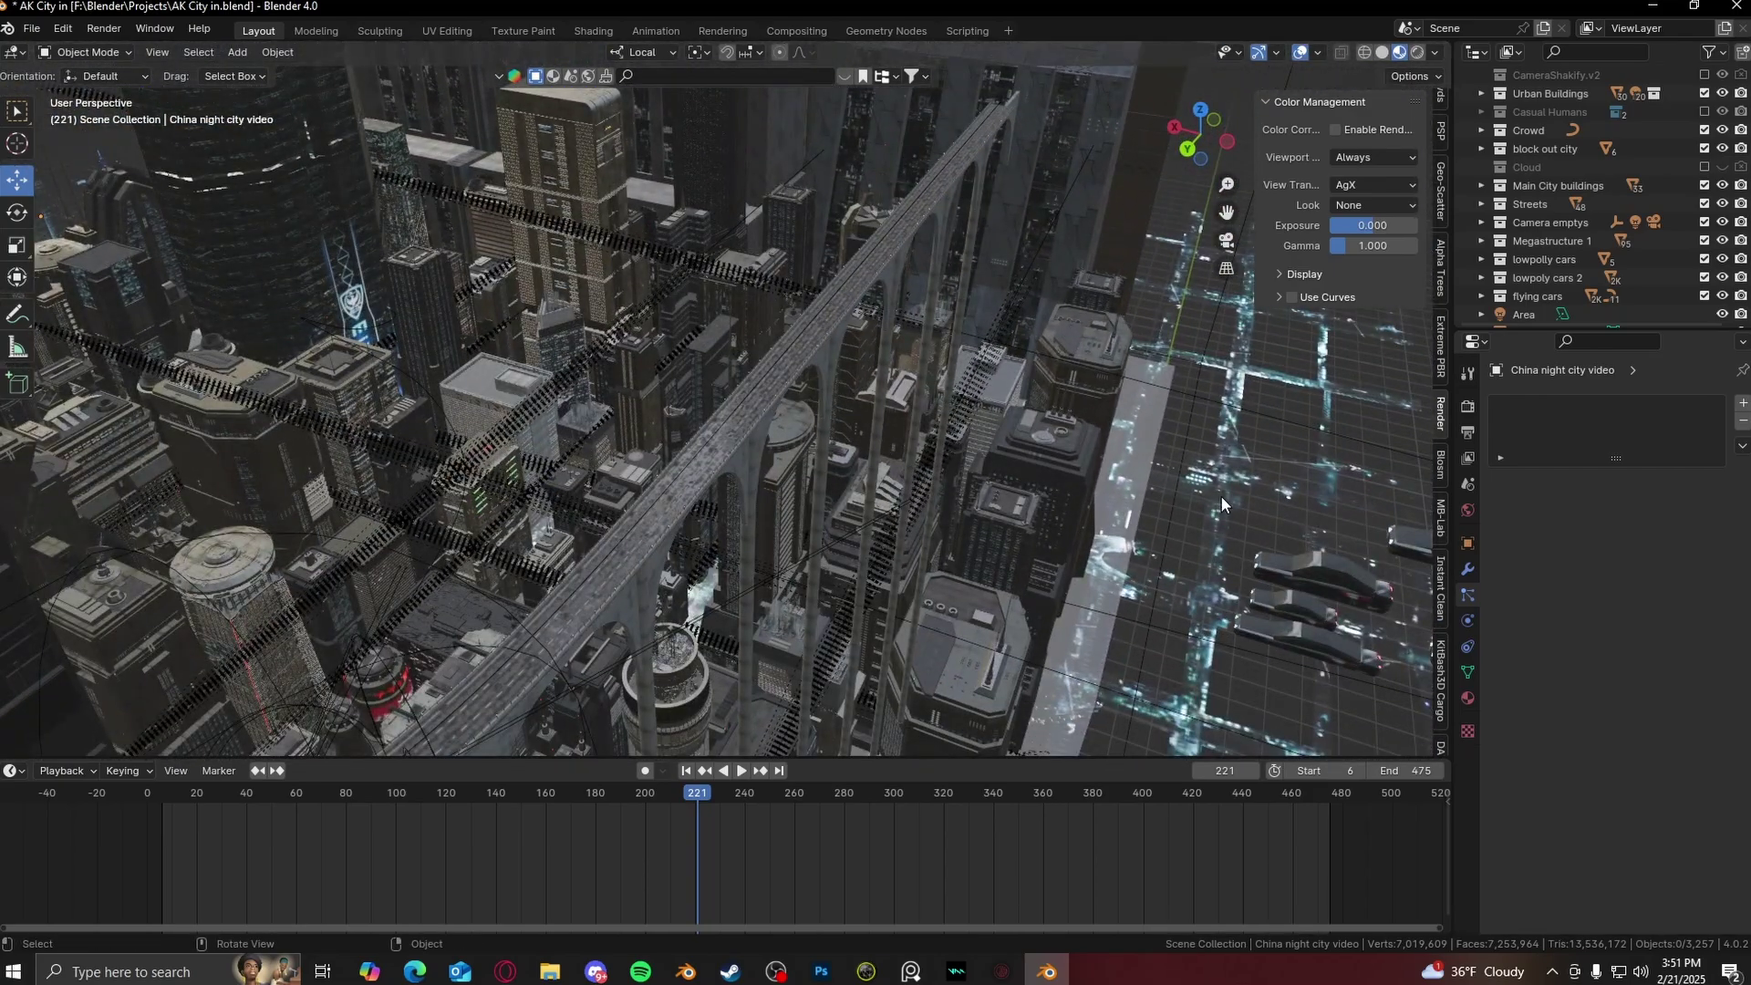
middle_drag(1222, 496, 617, 429)
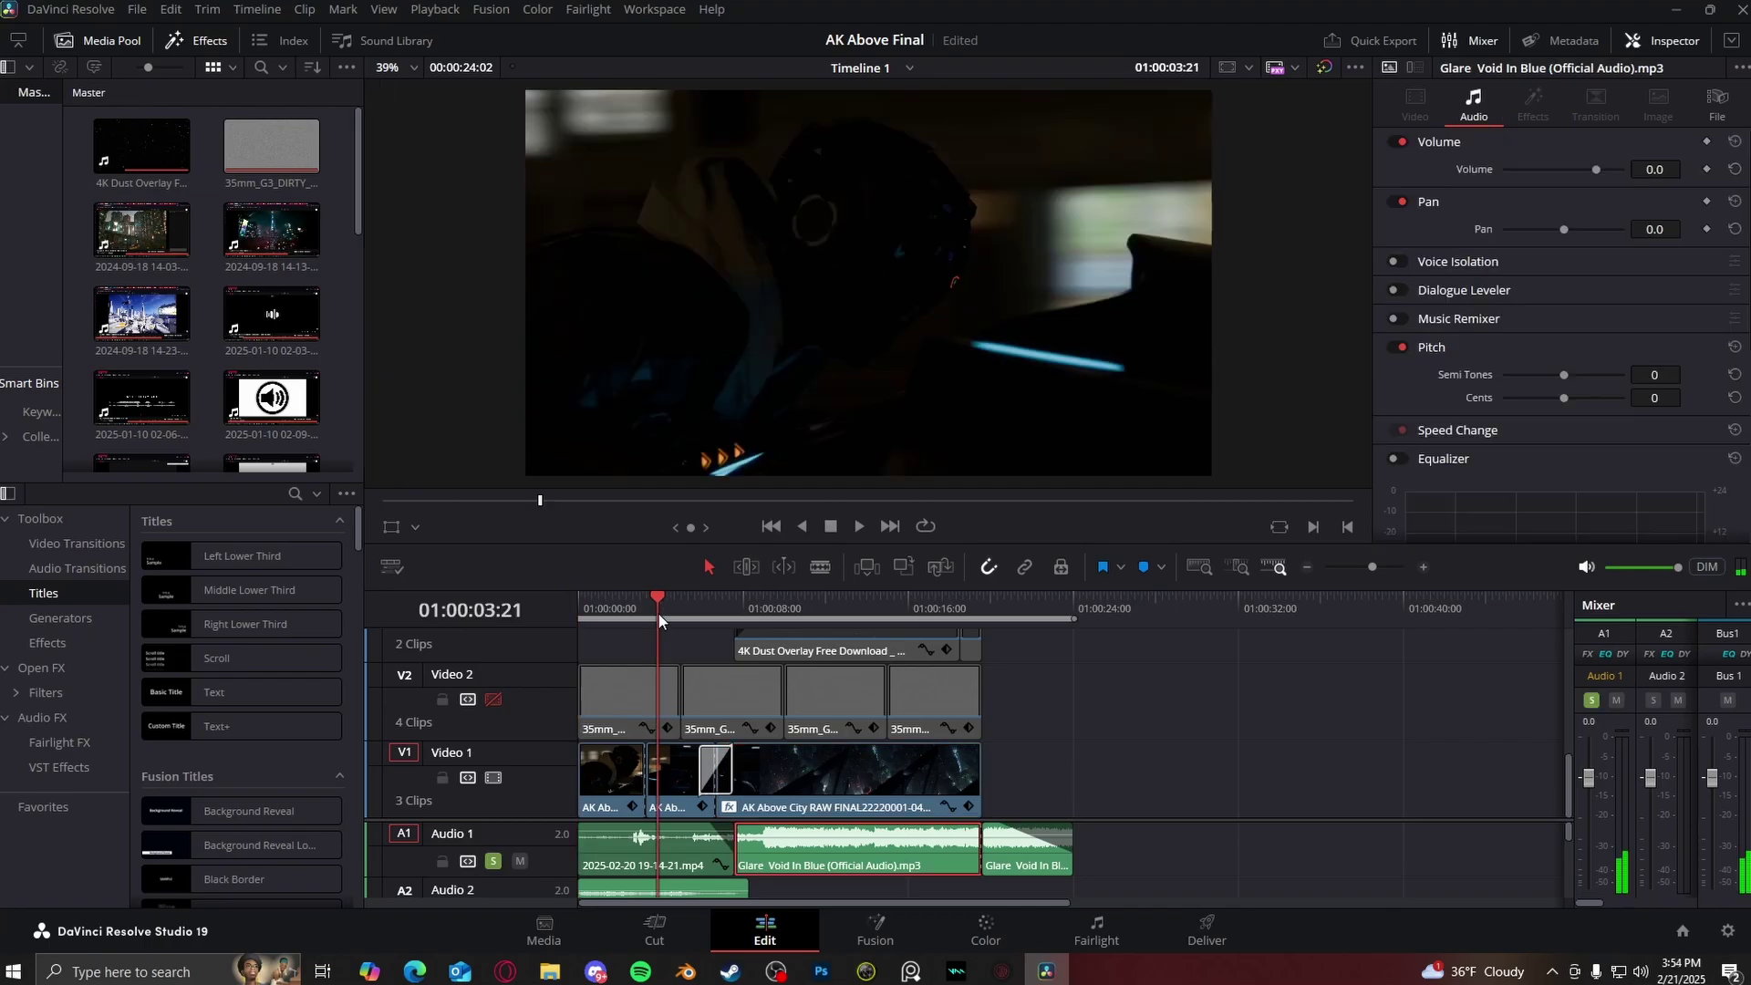
- In DaVinci Resolve, move the playhead to 01:00:01:06 and enable the Video 2 track with the 35mm grain clips
click(610, 609)
drag(610, 609, 603, 609)
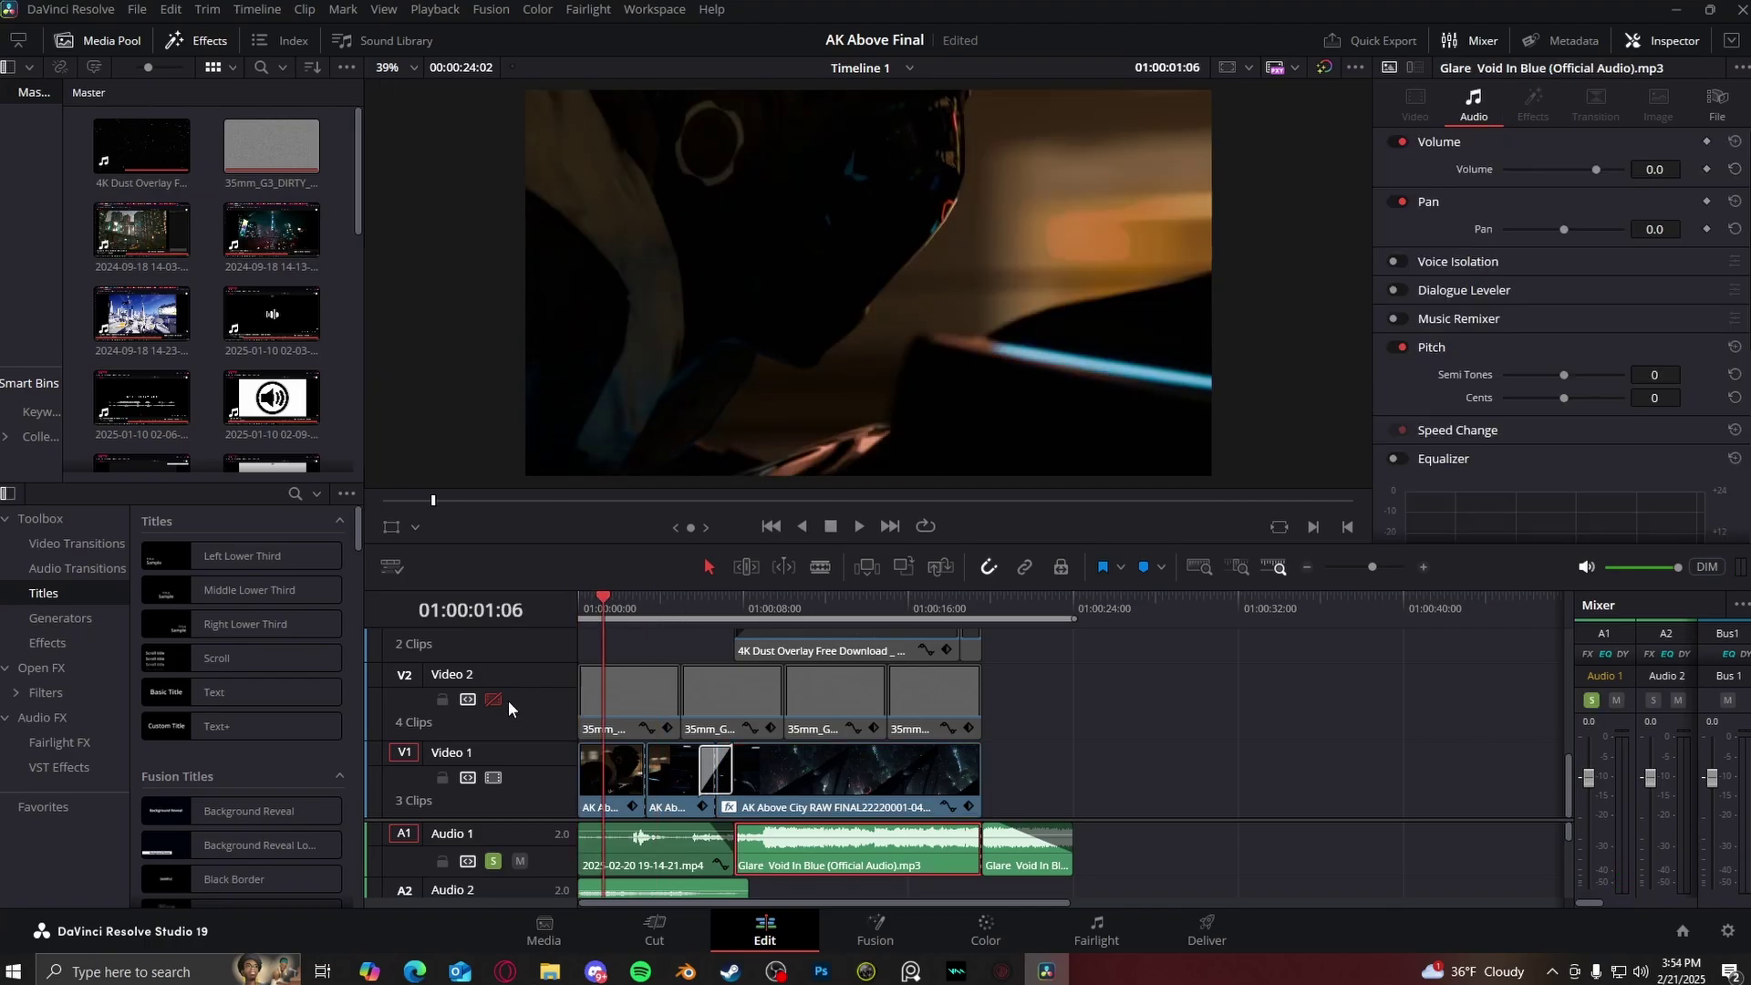
click(500, 695)
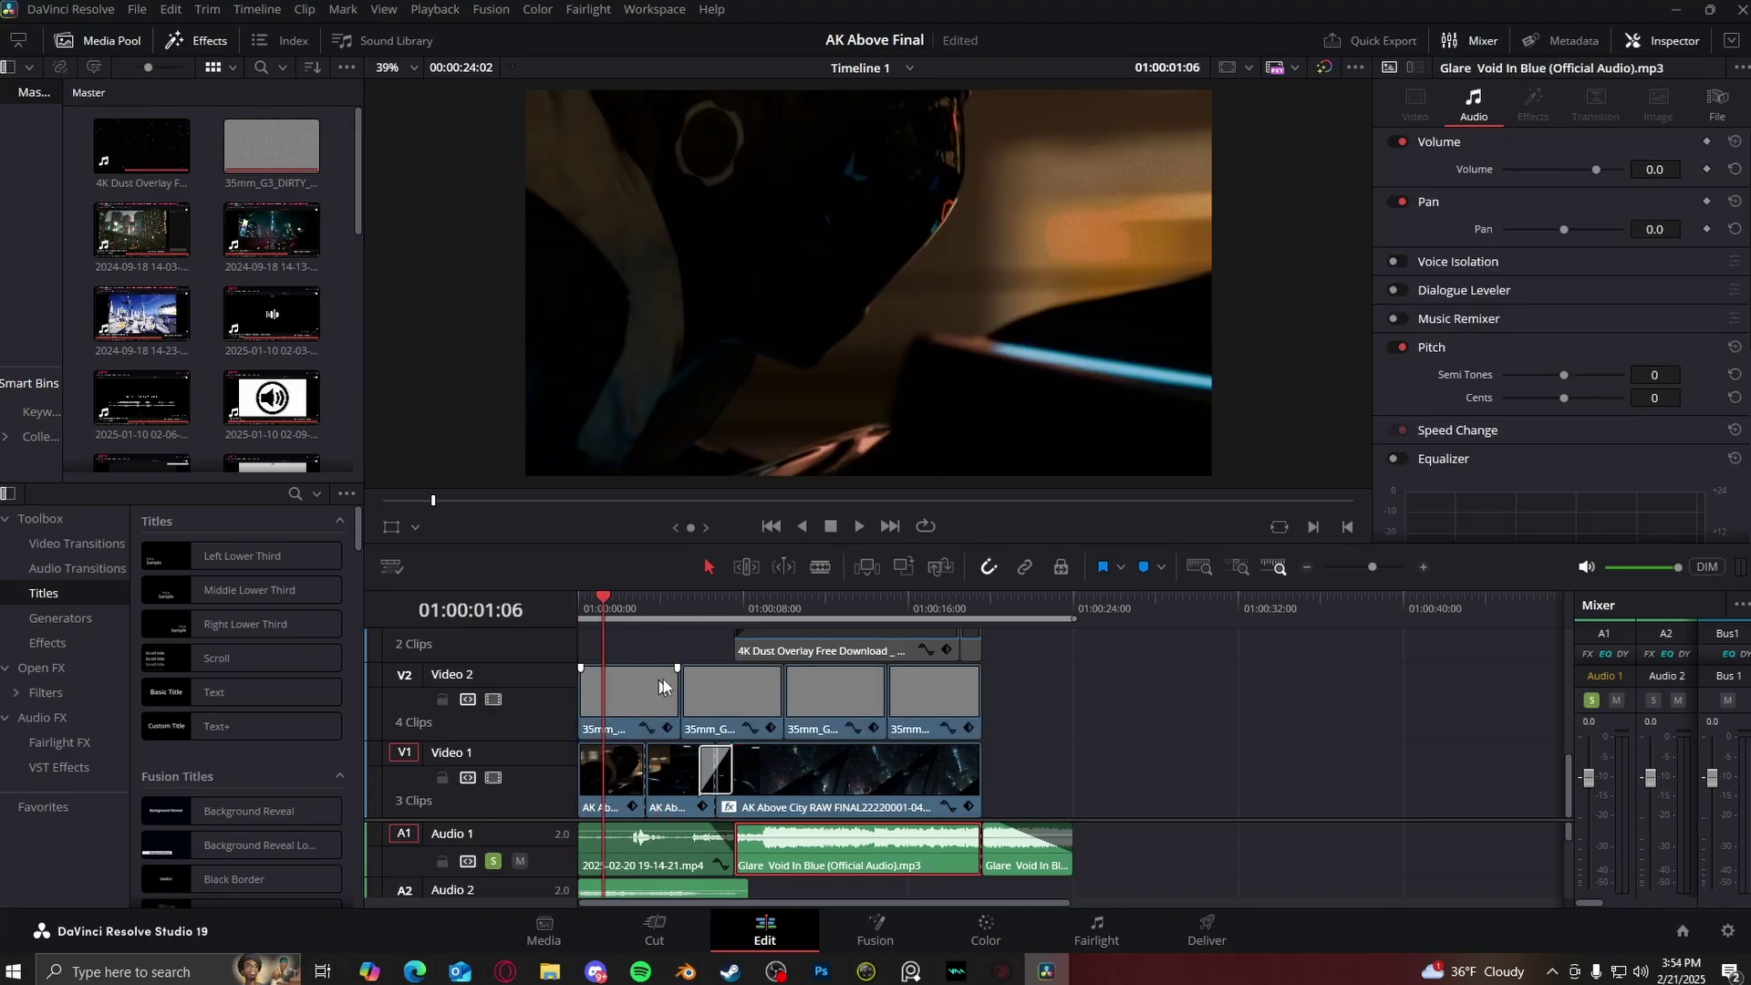
- Enlarge the preview image and compare it with the Video 2 grain track switched off and on
scroll(997, 230, up, 8)
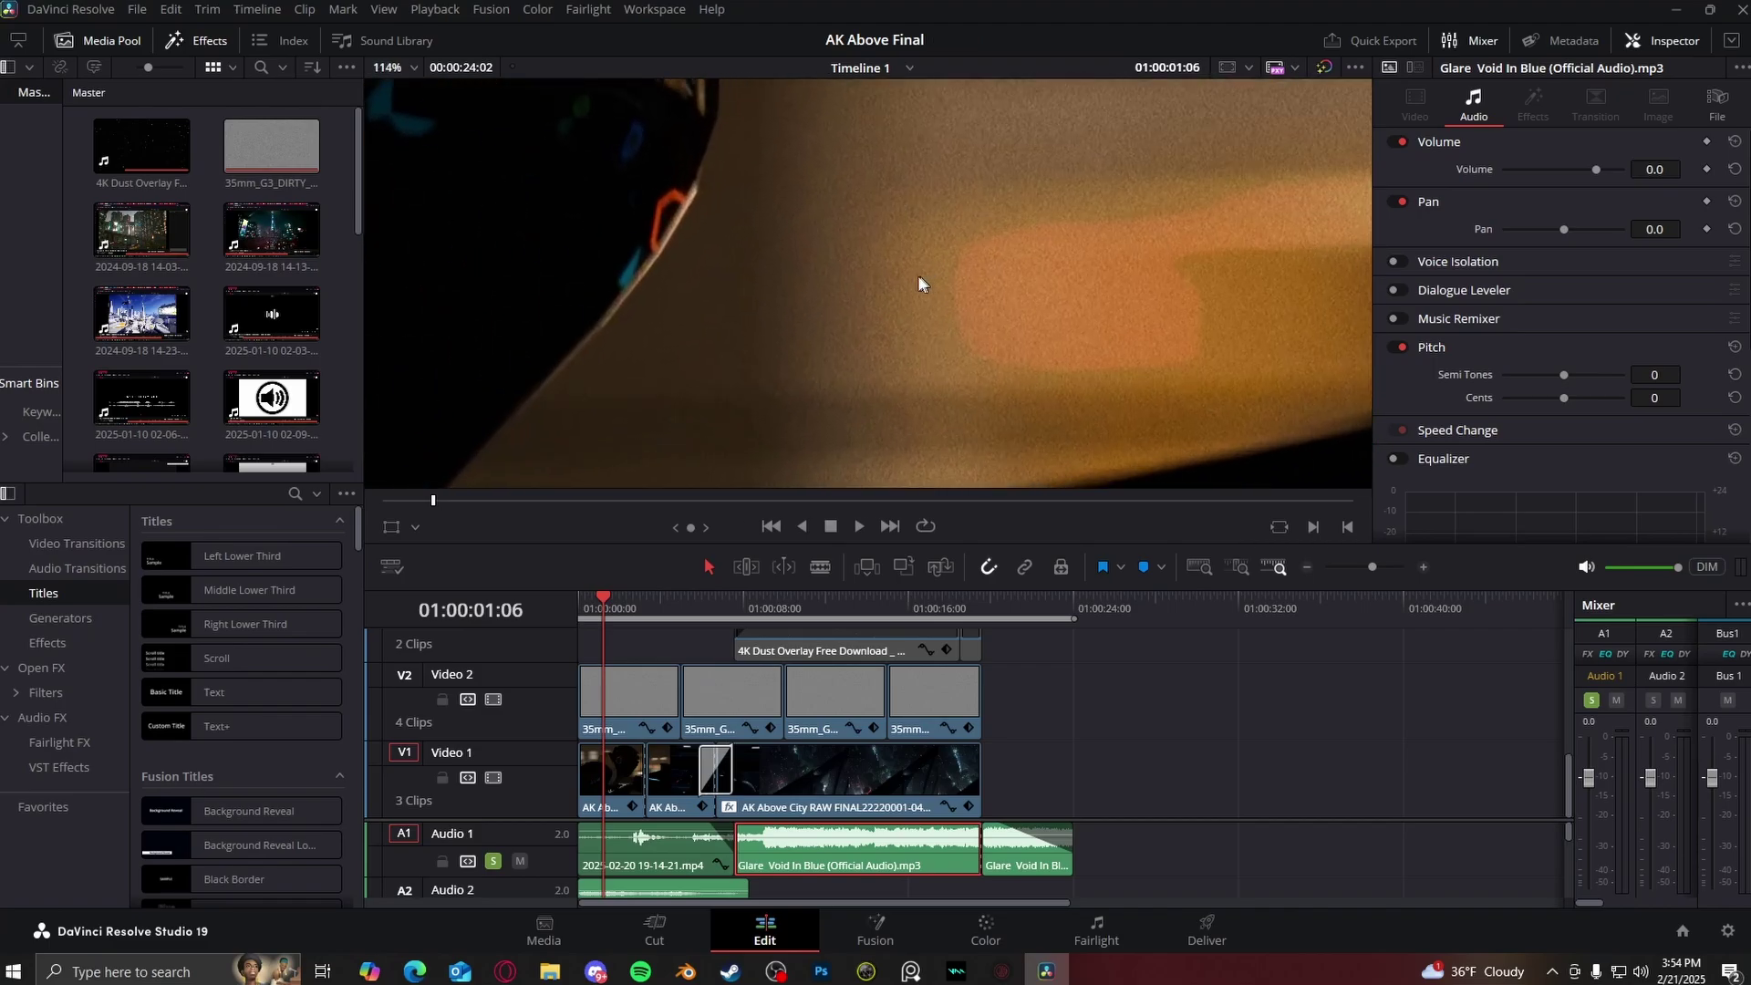
scroll(851, 290, up, 2)
drag(921, 544, 930, 661)
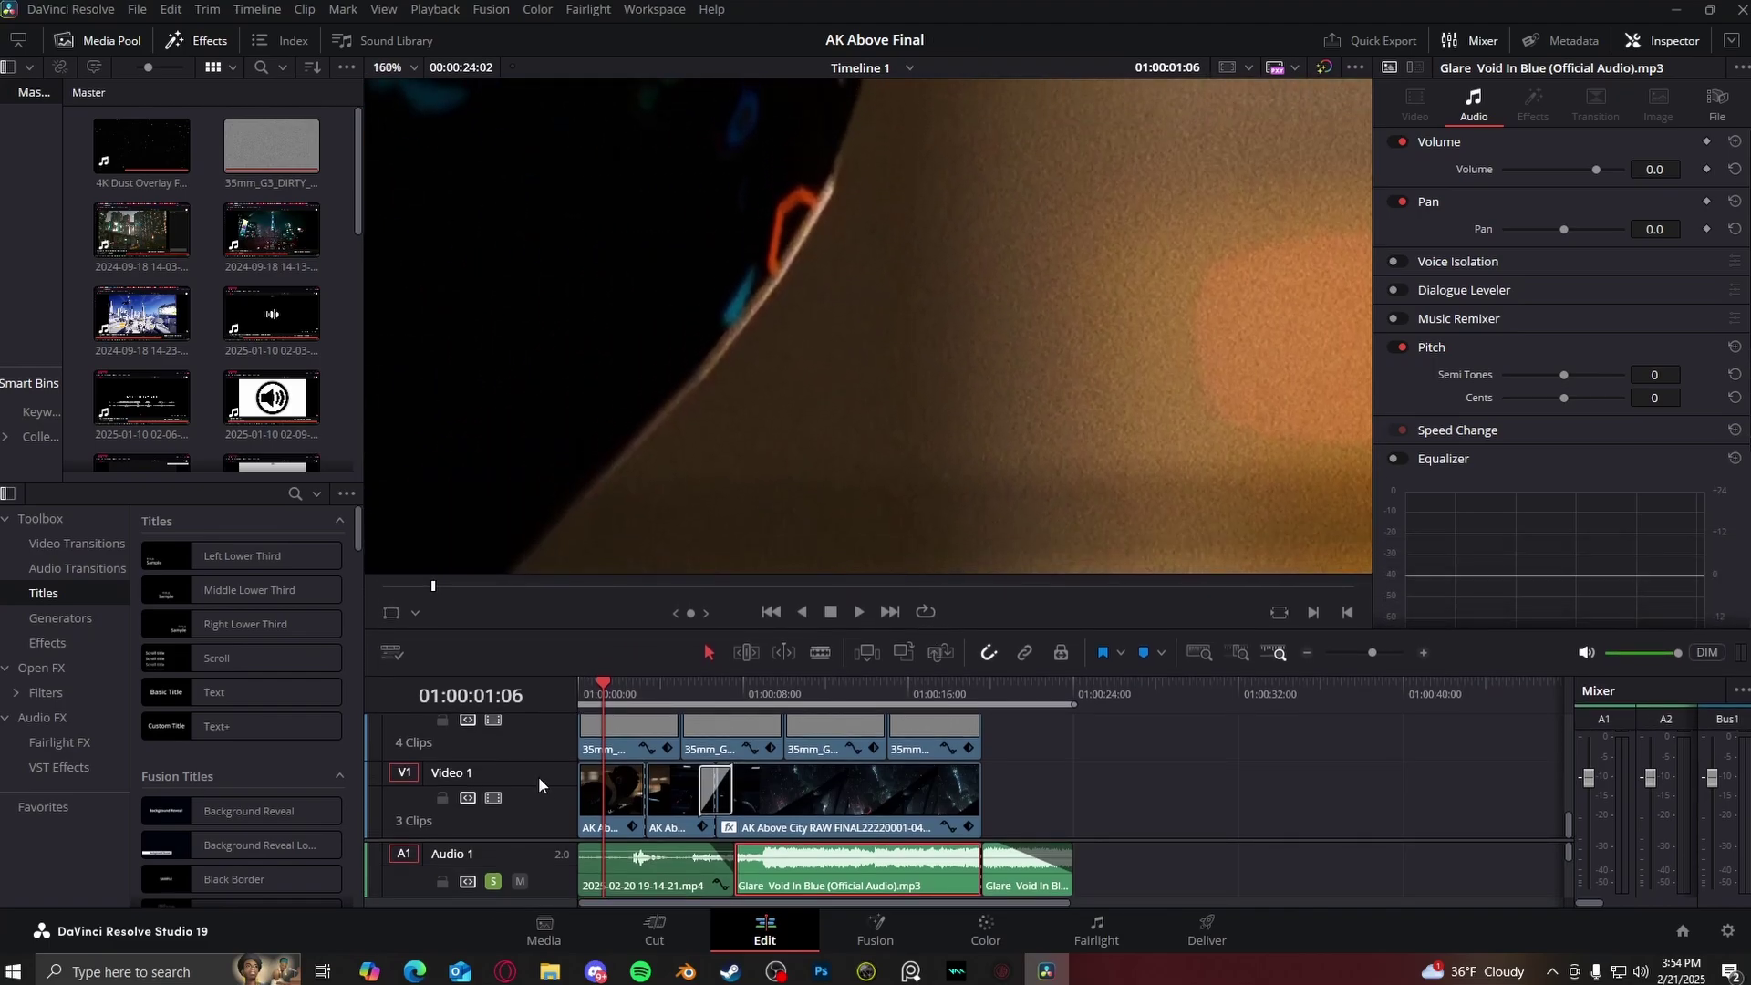
scroll(506, 852, up, 2)
click(499, 859)
click(499, 859)
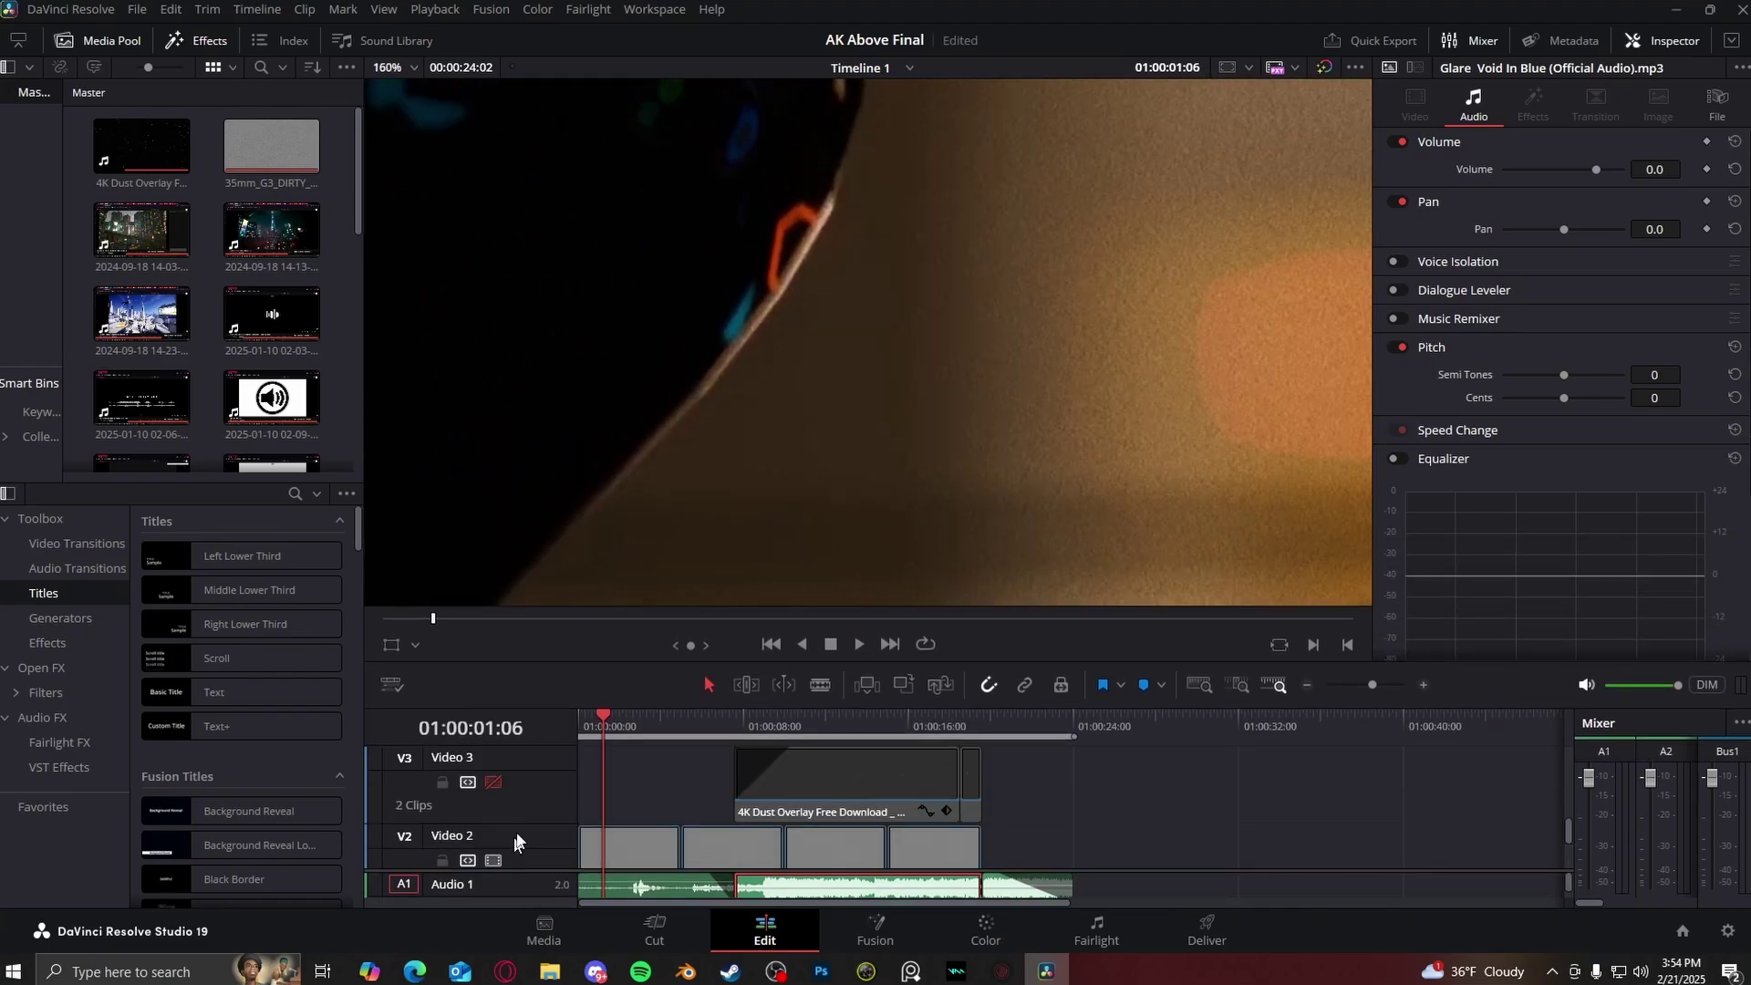
click(494, 861)
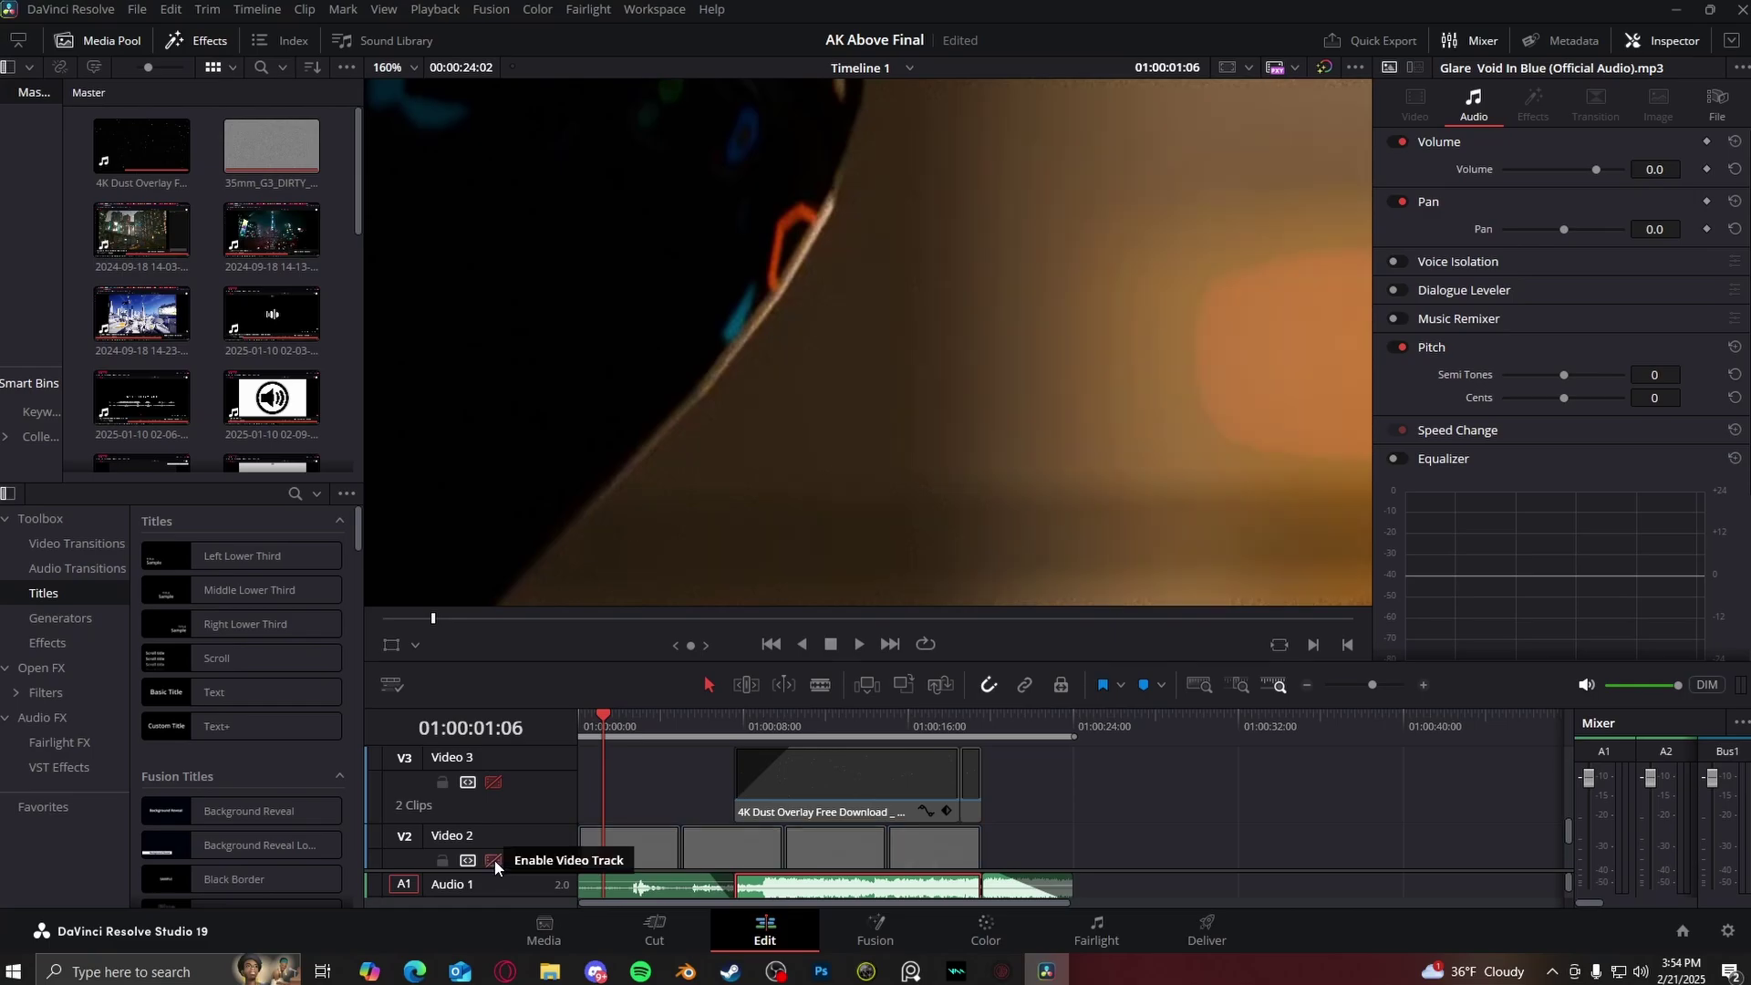
click(494, 860)
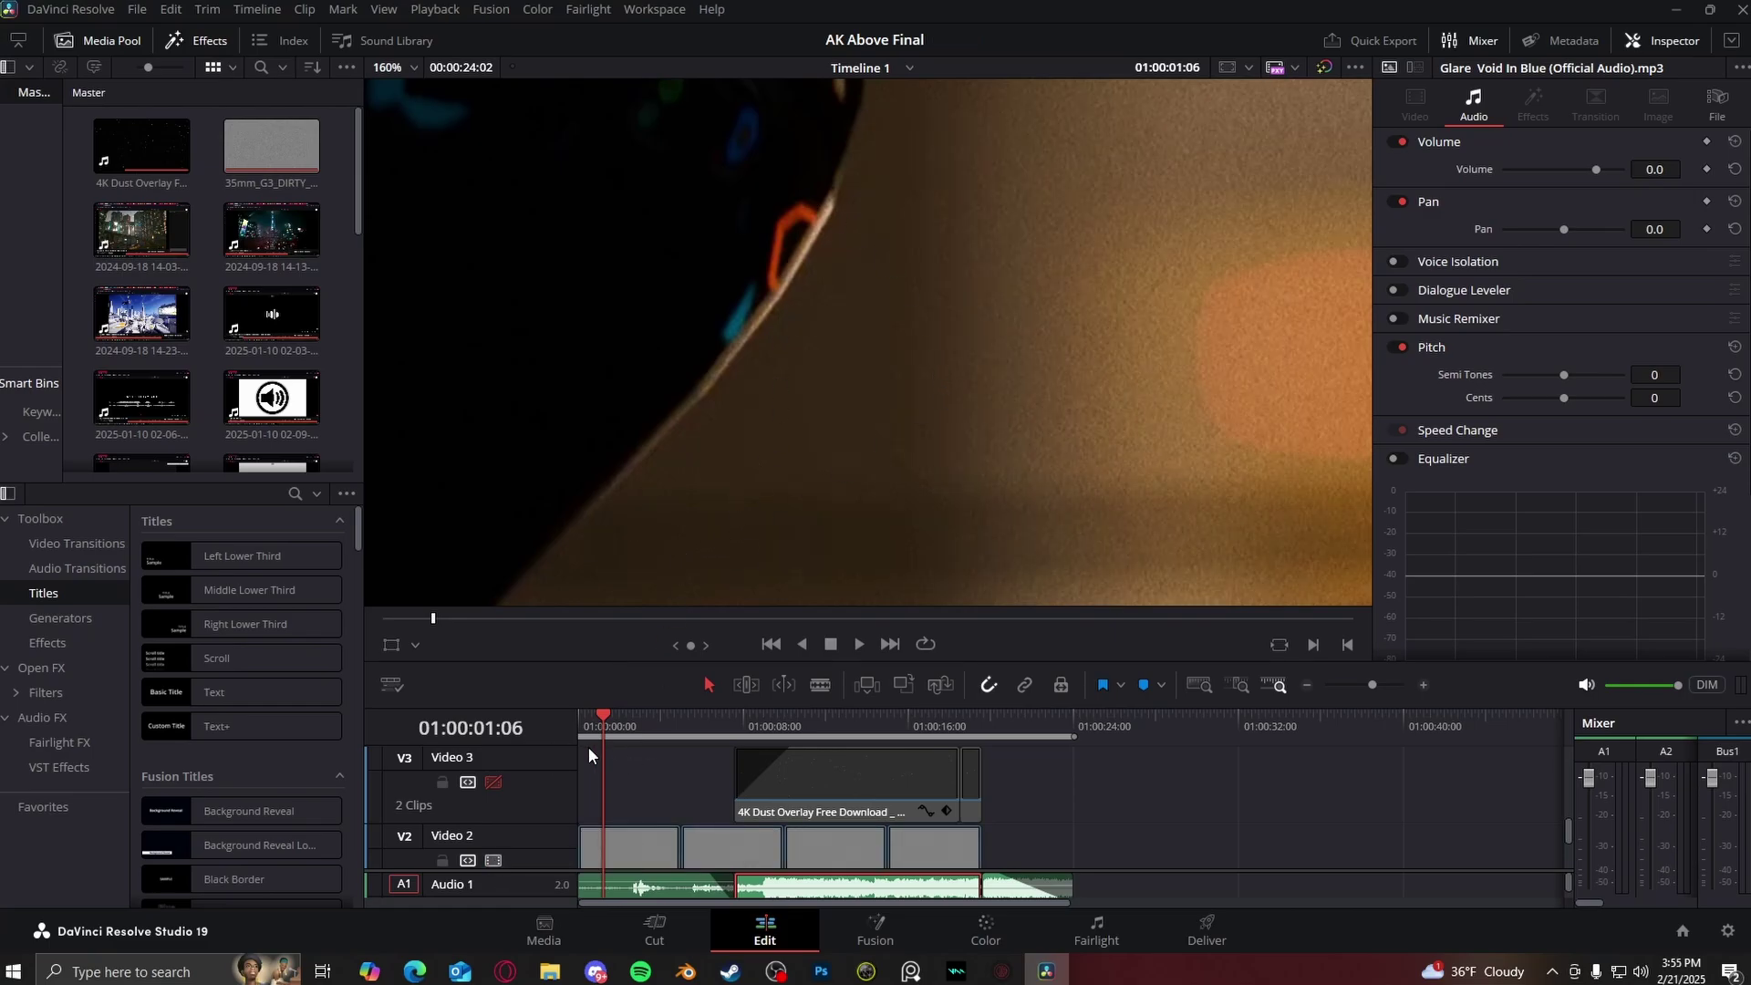
- Move the playhead to 01:00:11:02 and enable the Video 3 and Video 4 tracks with the 4K Dust Overlay clips
click(739, 725)
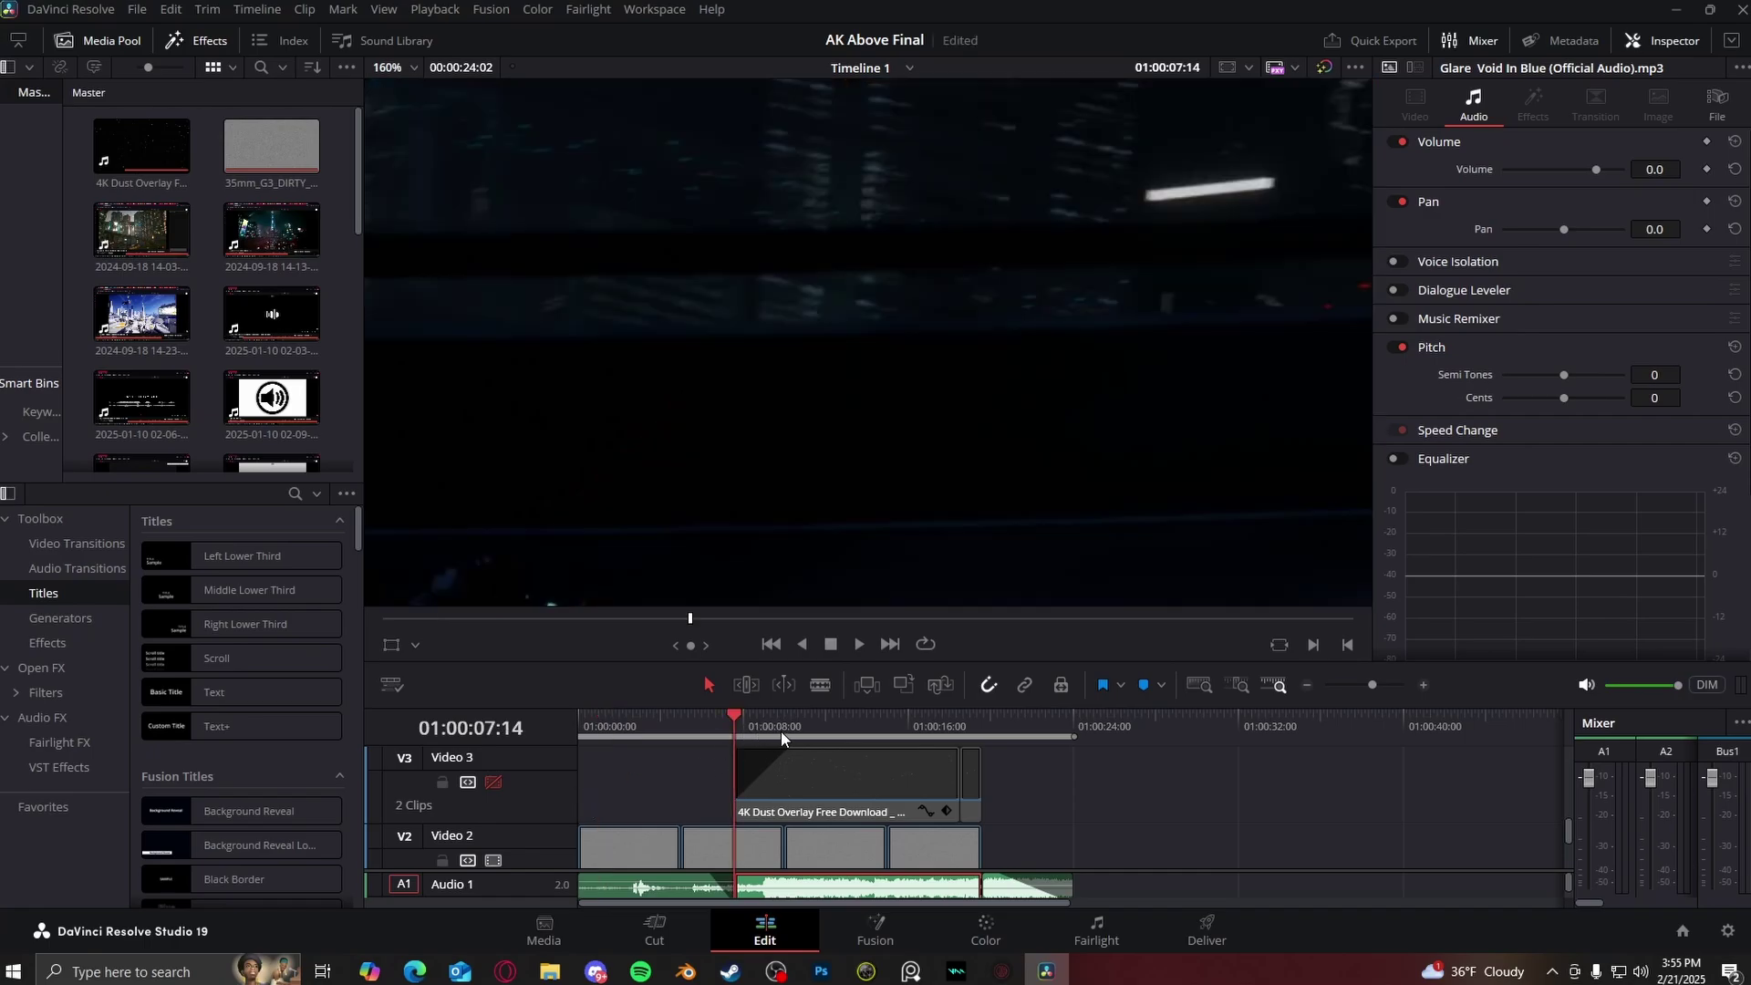
click(808, 727)
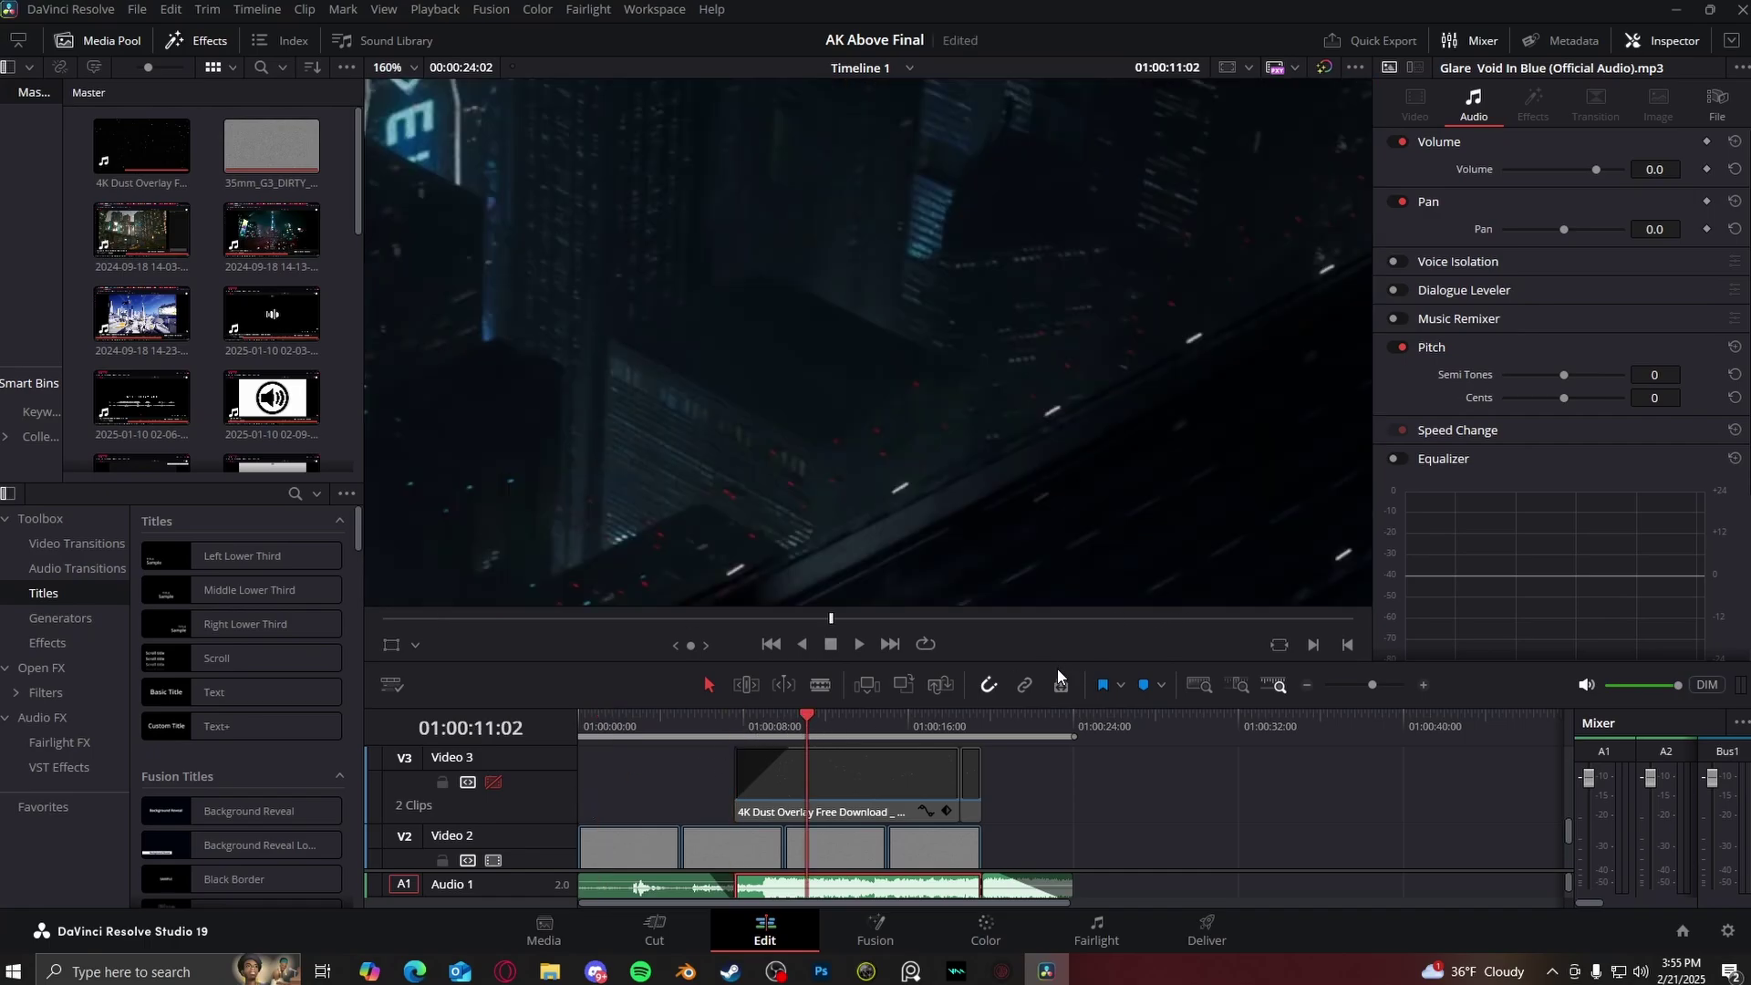
drag(1058, 661, 1058, 557)
scroll(868, 758, down, 1)
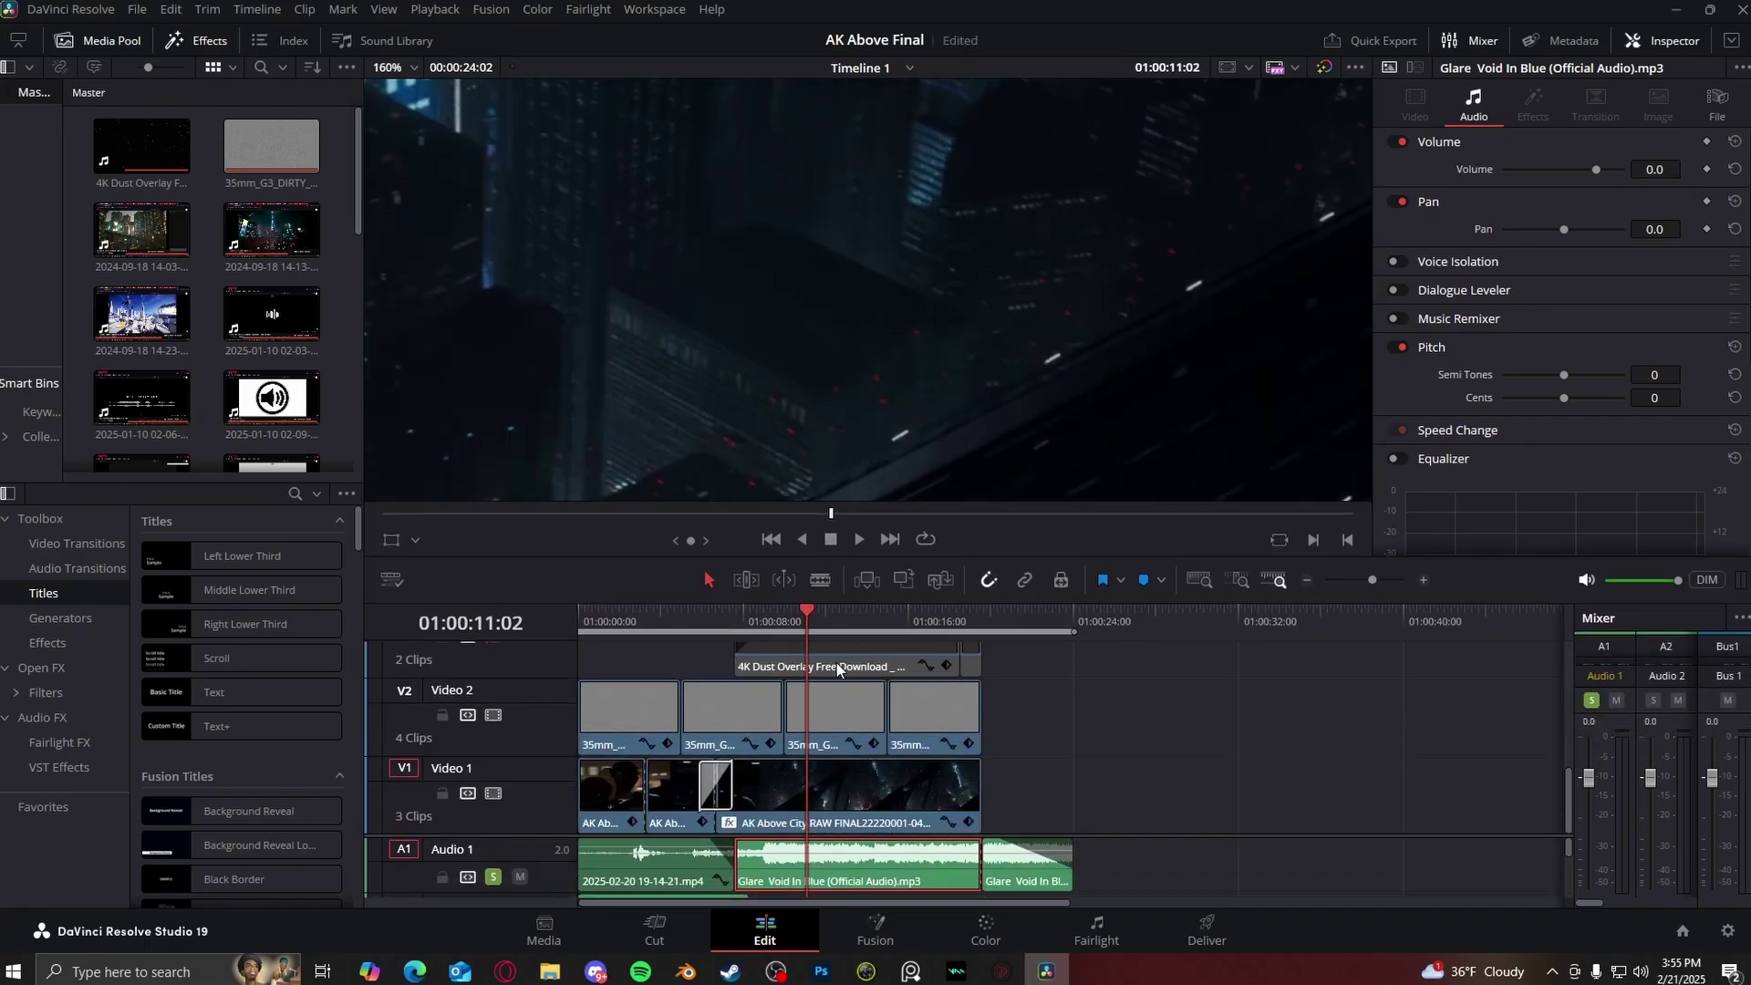
scroll(775, 376, down, 8)
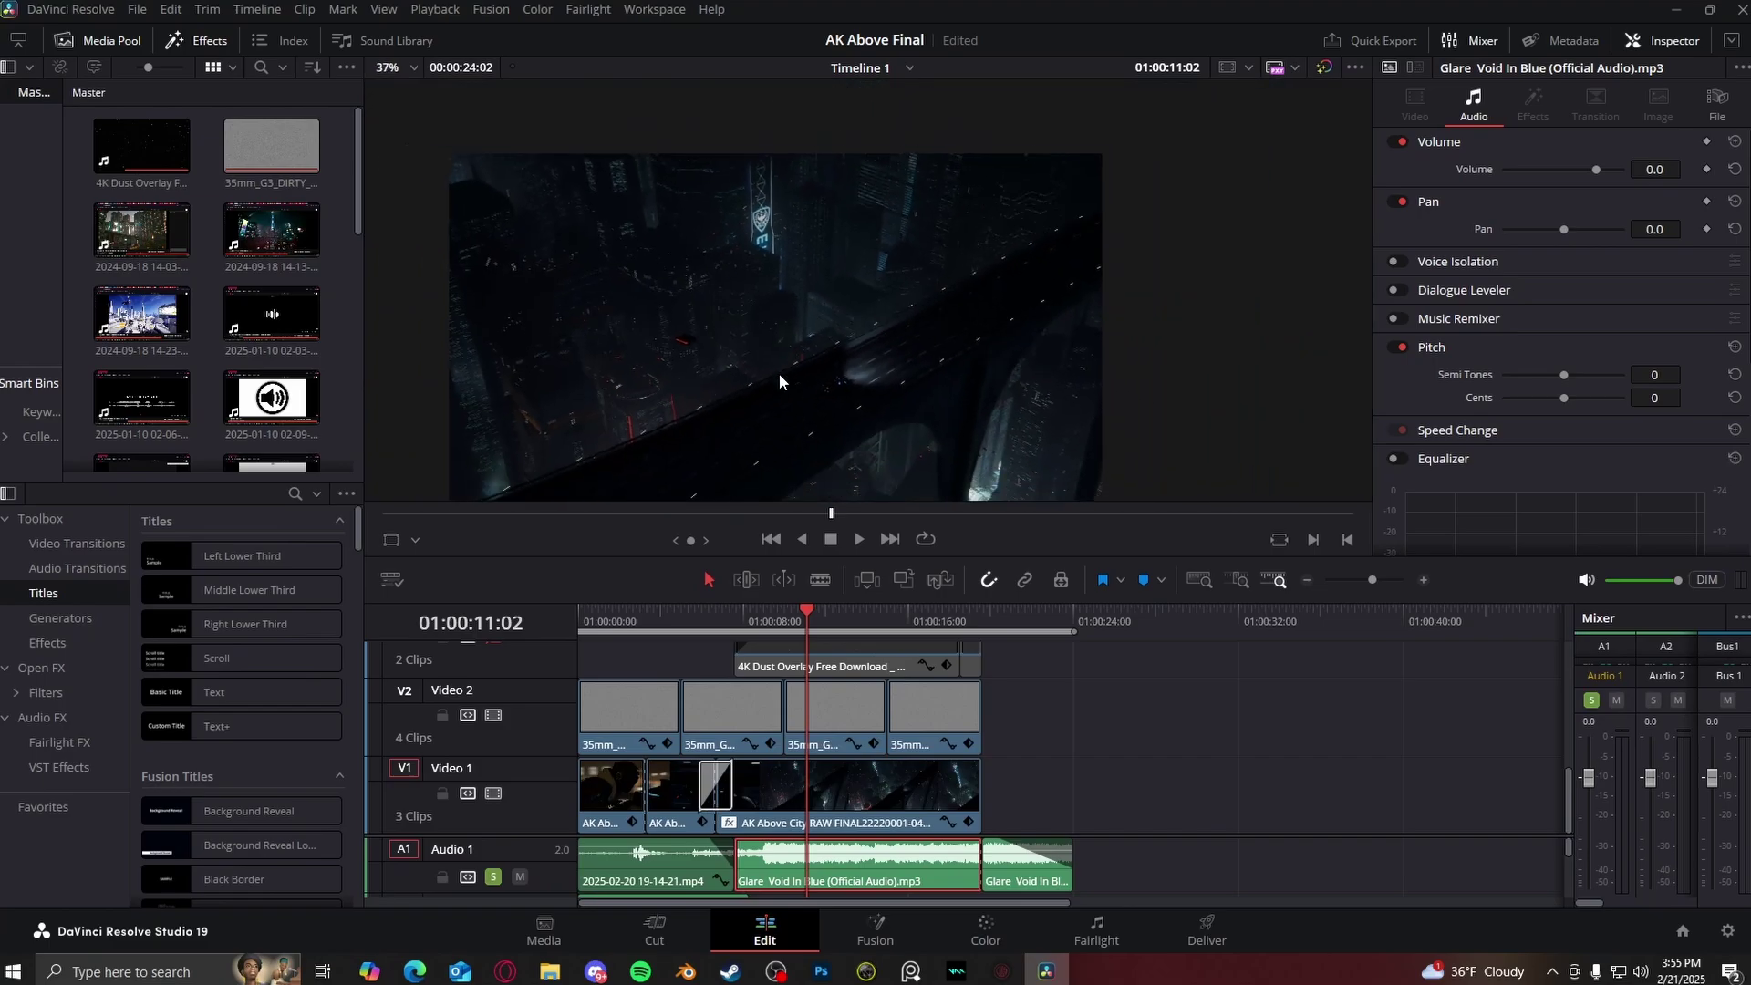
scroll(874, 314, up, 3)
scroll(697, 672, up, 2)
click(737, 746)
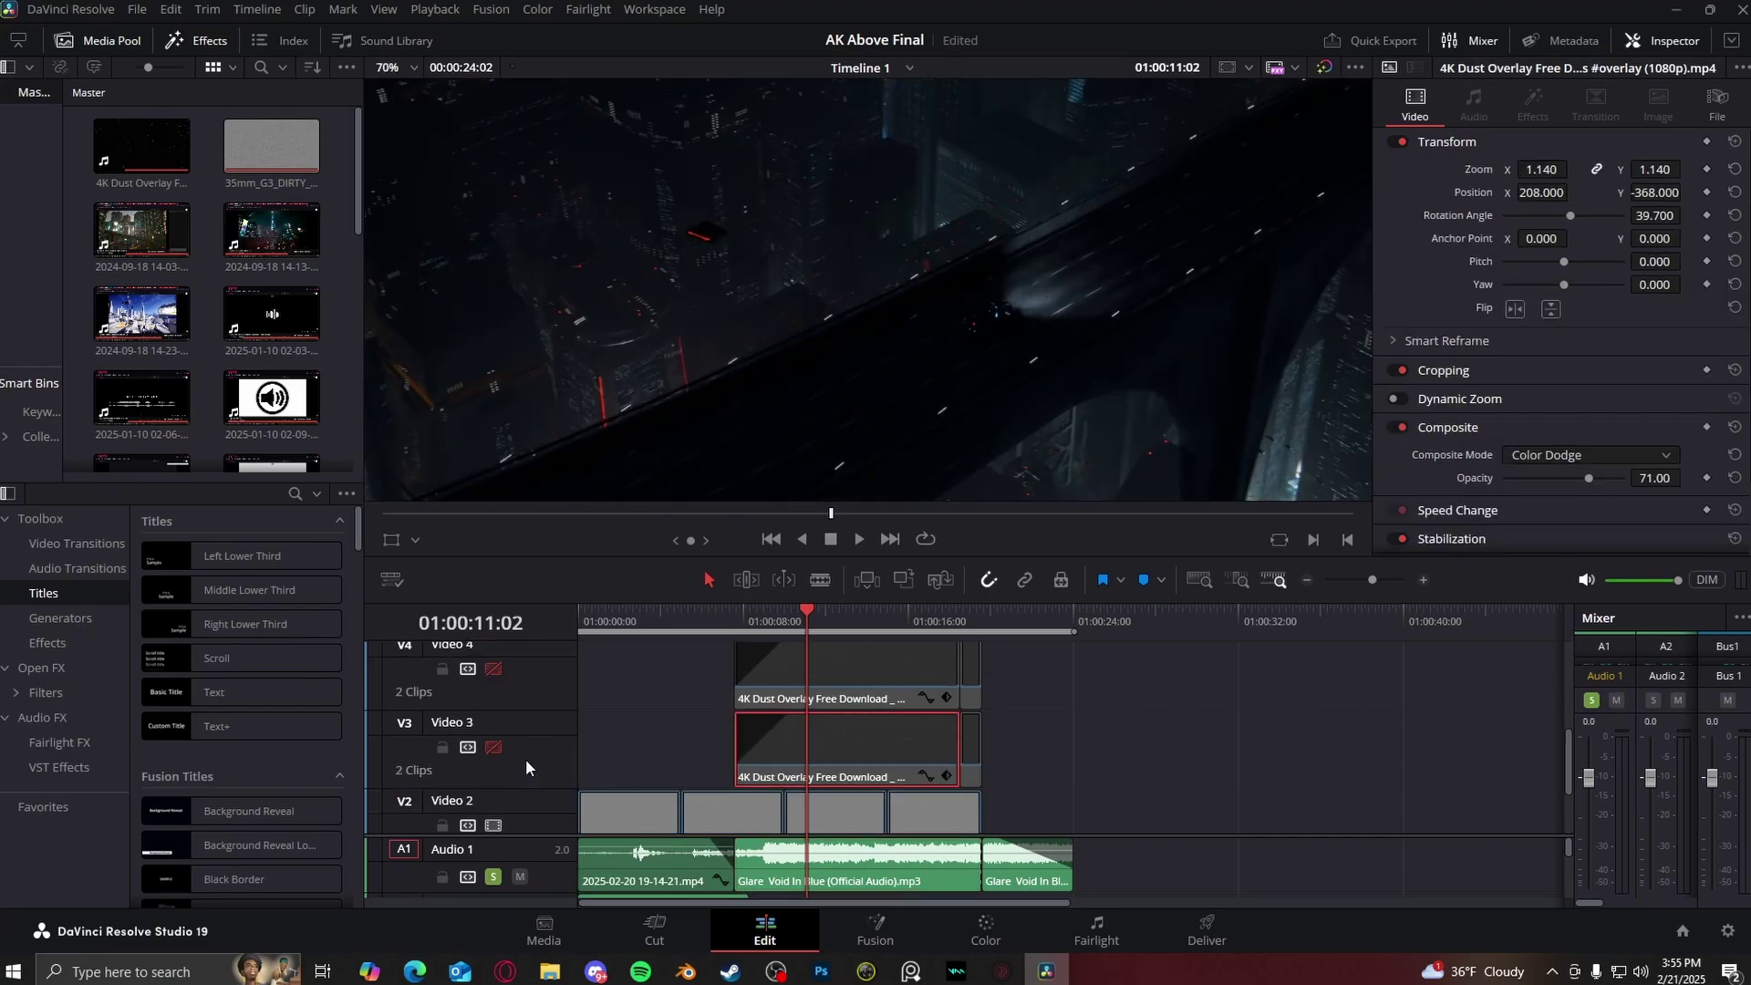
click(492, 746)
click(492, 668)
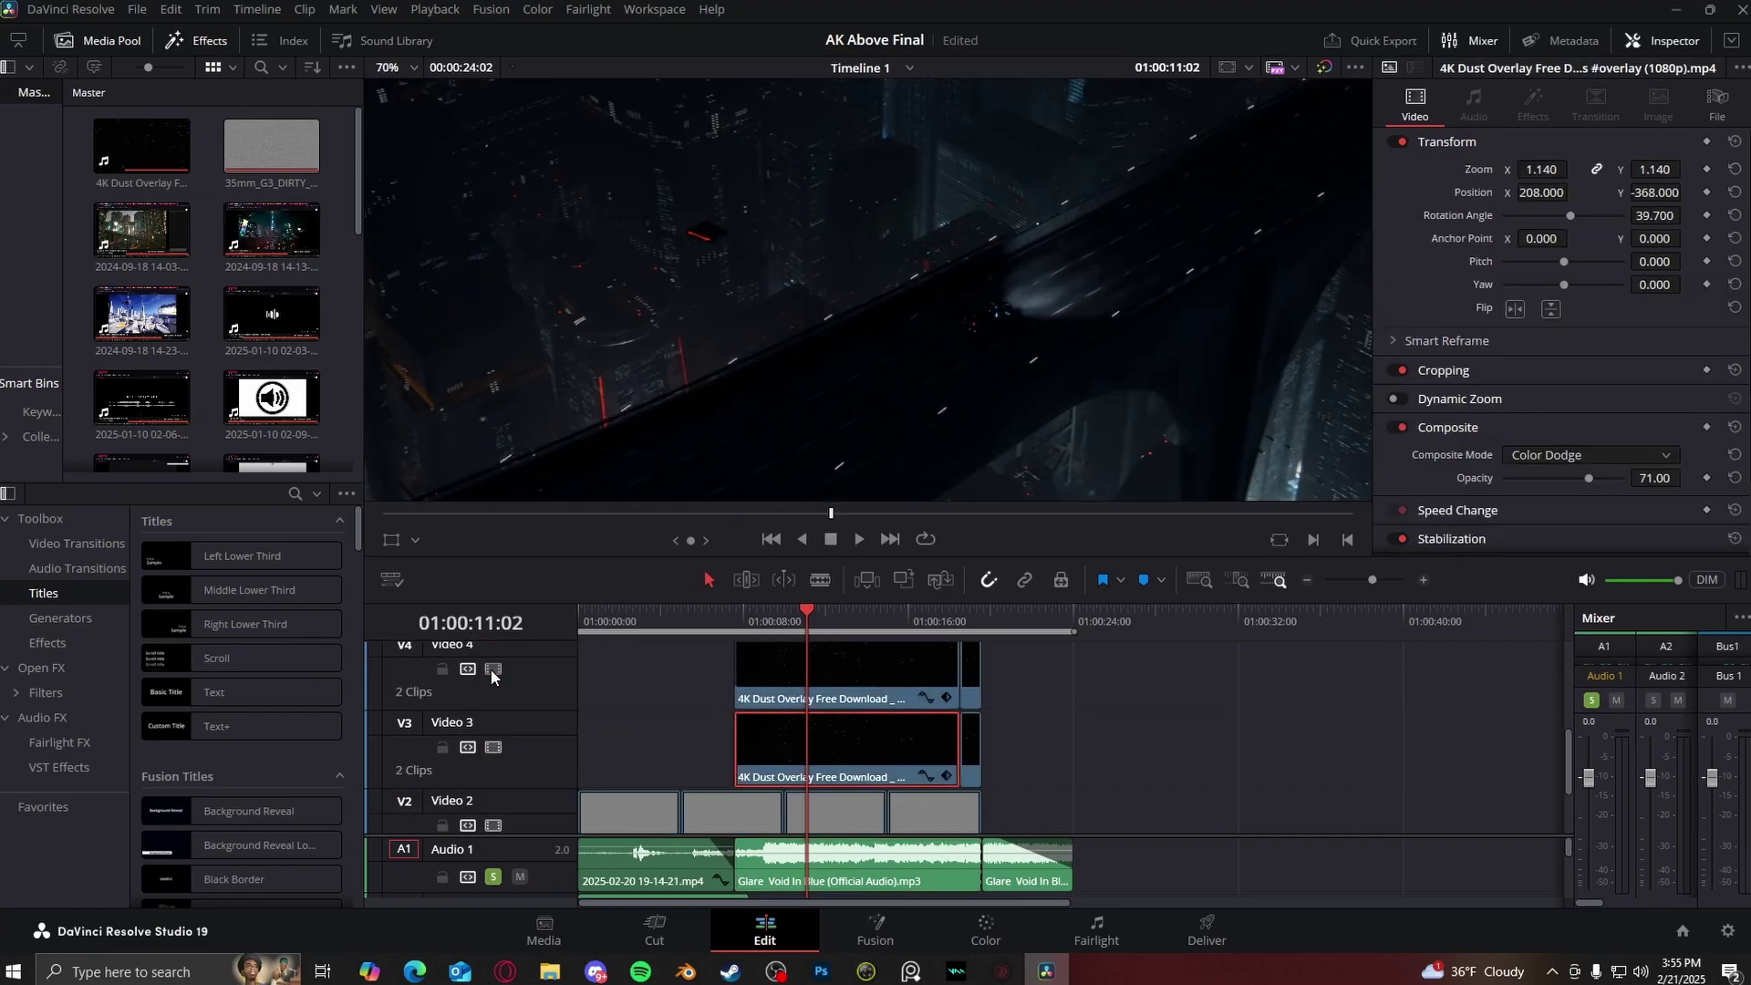
- Set the dust overlay's composite mode to Normal and play the shot to 01:00:14:22
scroll(788, 379, down, 2)
click(1556, 456)
click(1556, 479)
scroll(791, 451, down, 1)
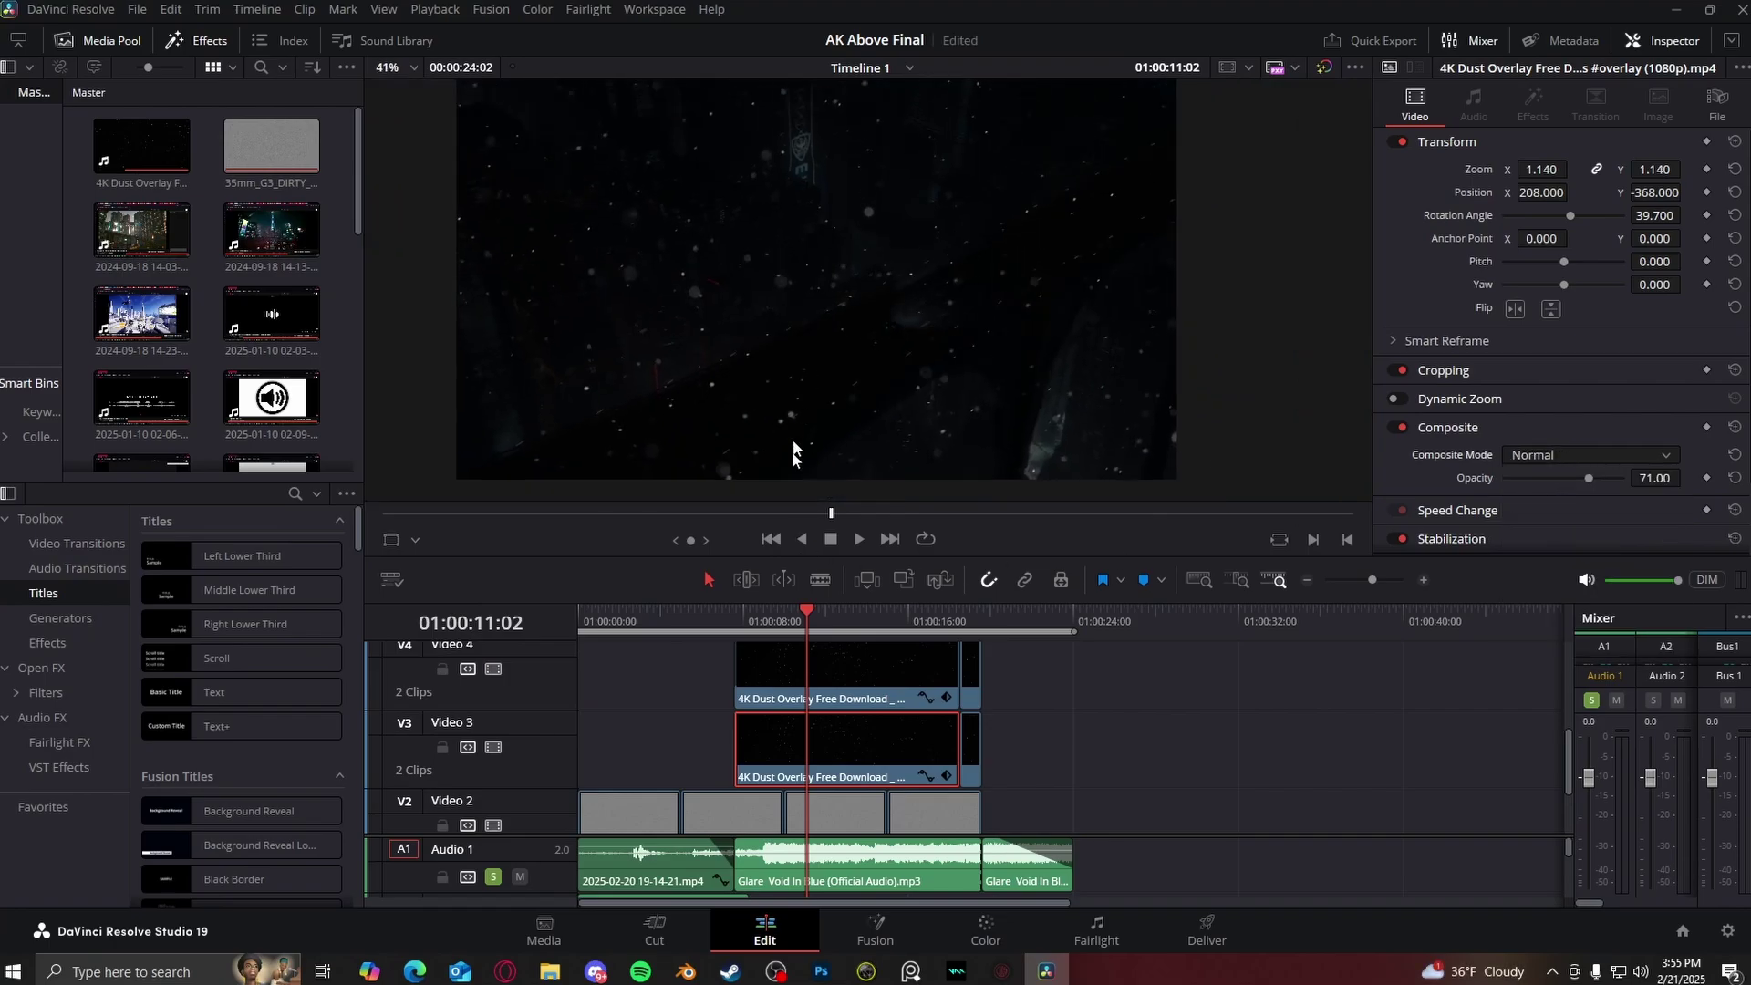
click(762, 616)
click(855, 542)
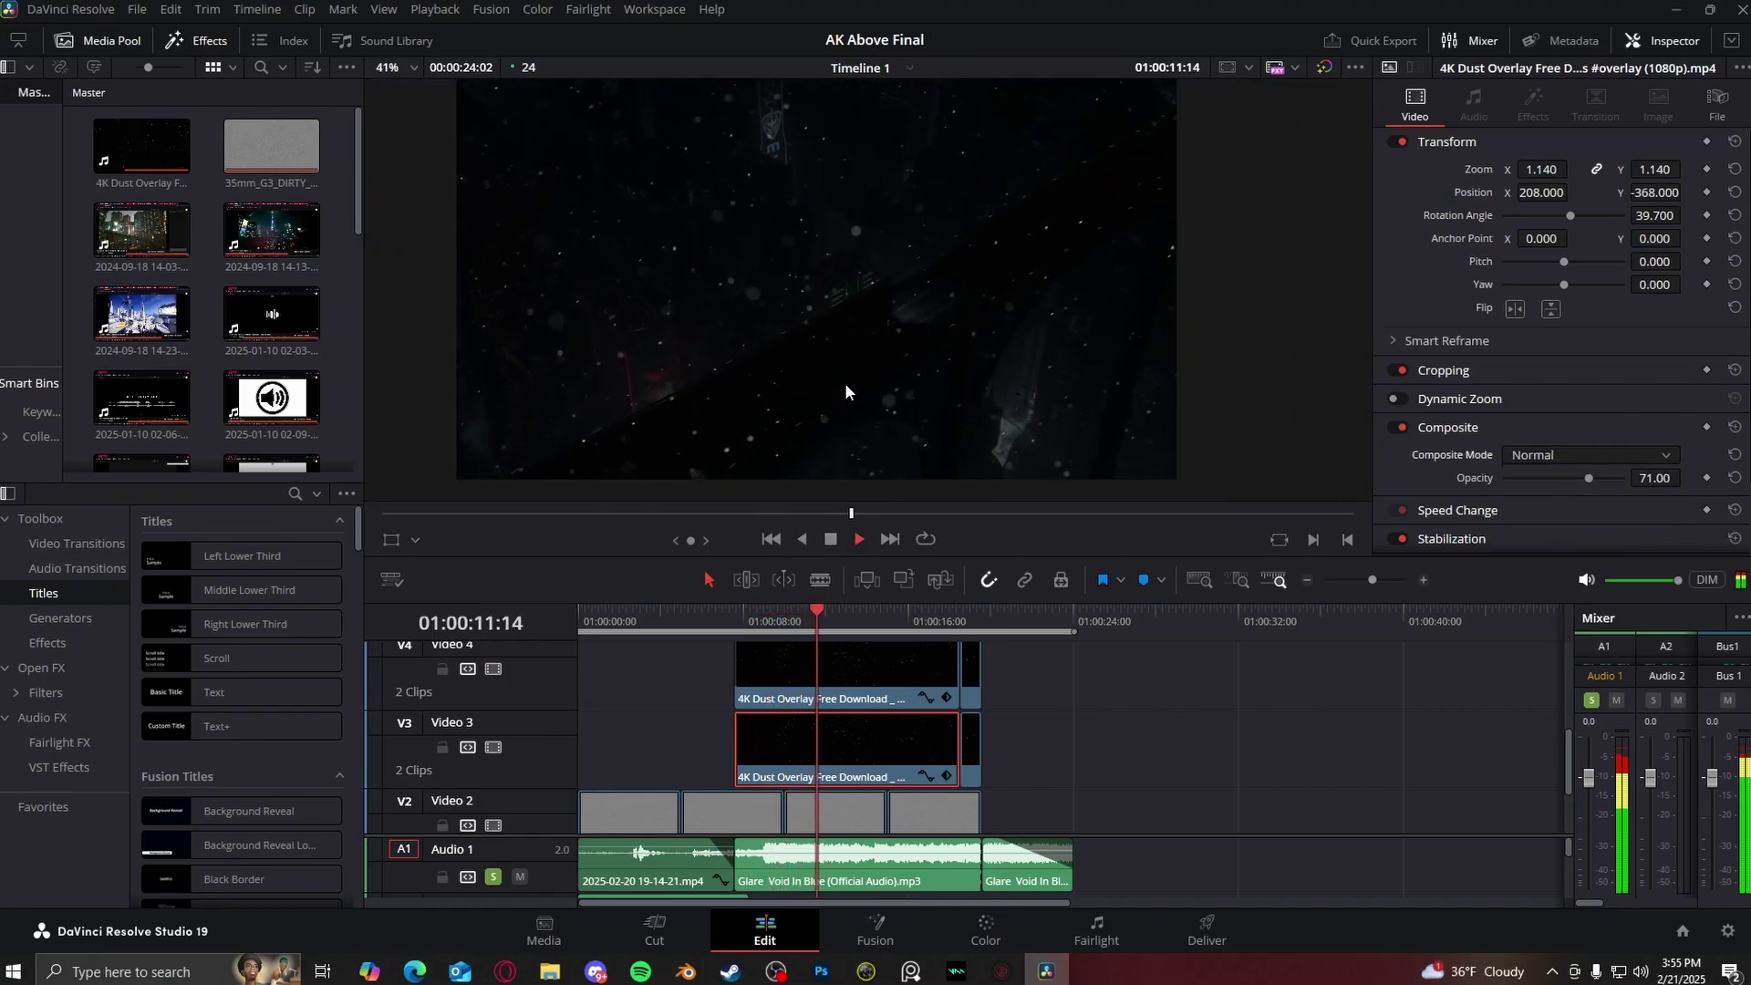
click(832, 543)
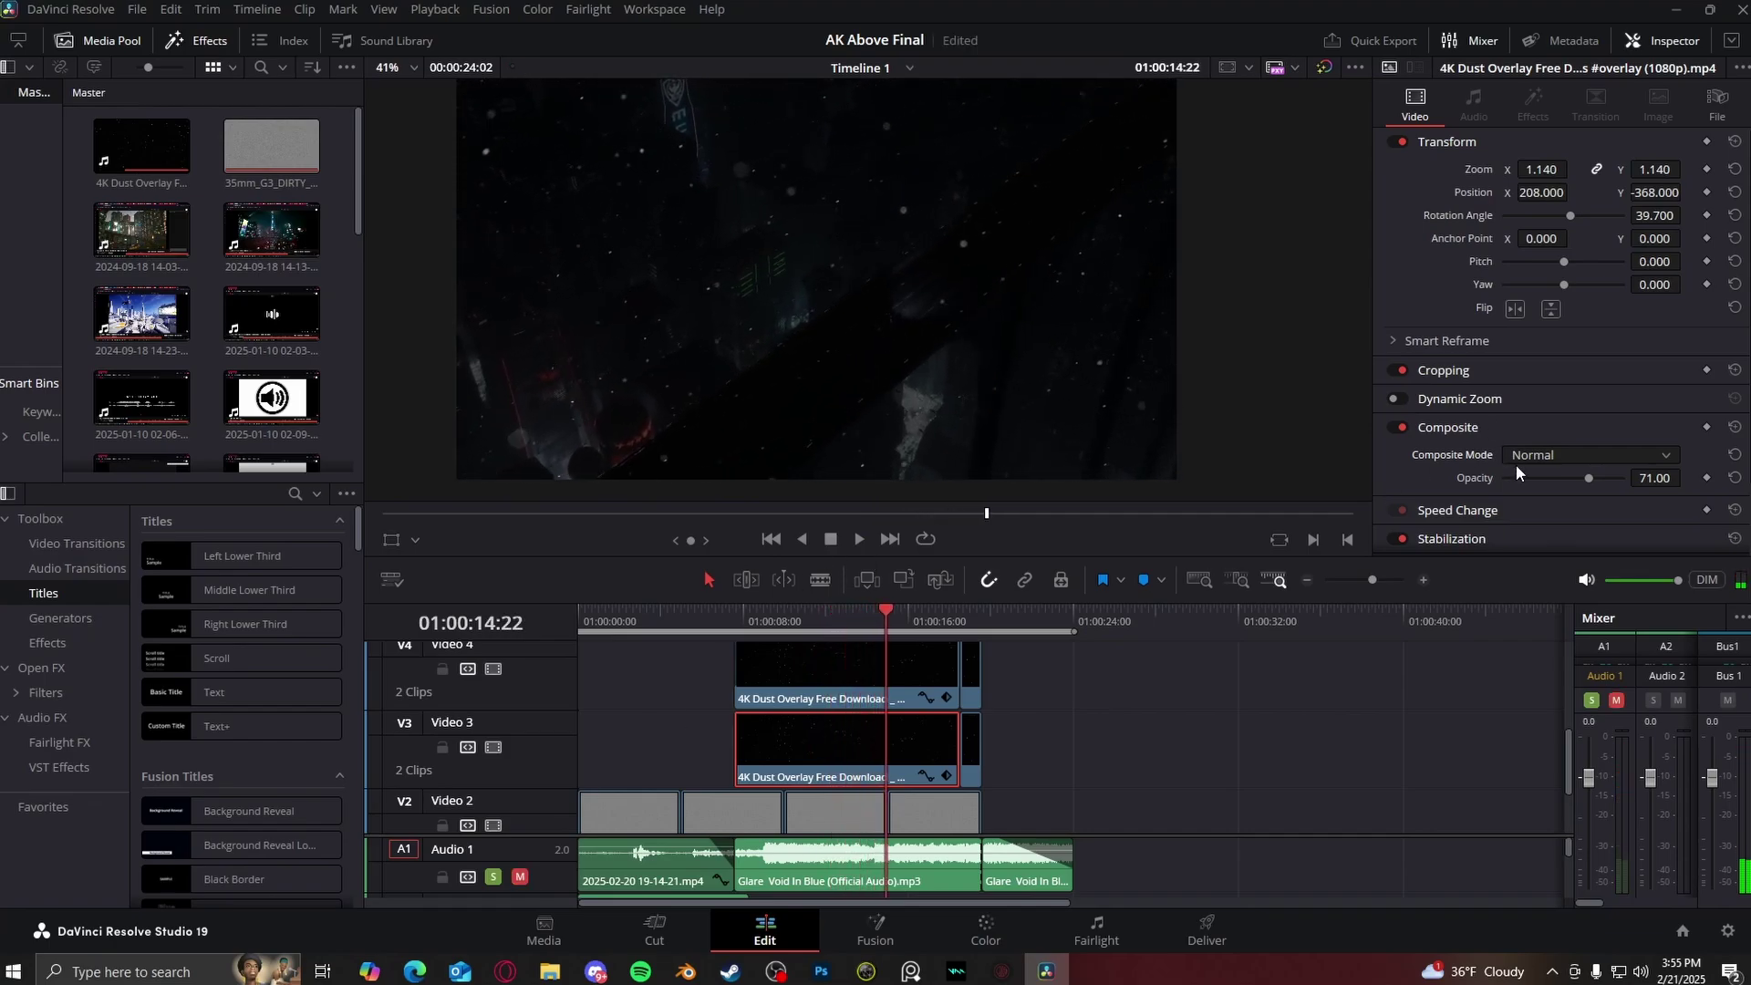
- Set the composite mode of the dust overlay clips on Video 3 and Video 4 to Color Dodge and play the shot
click(1516, 456)
click(1551, 561)
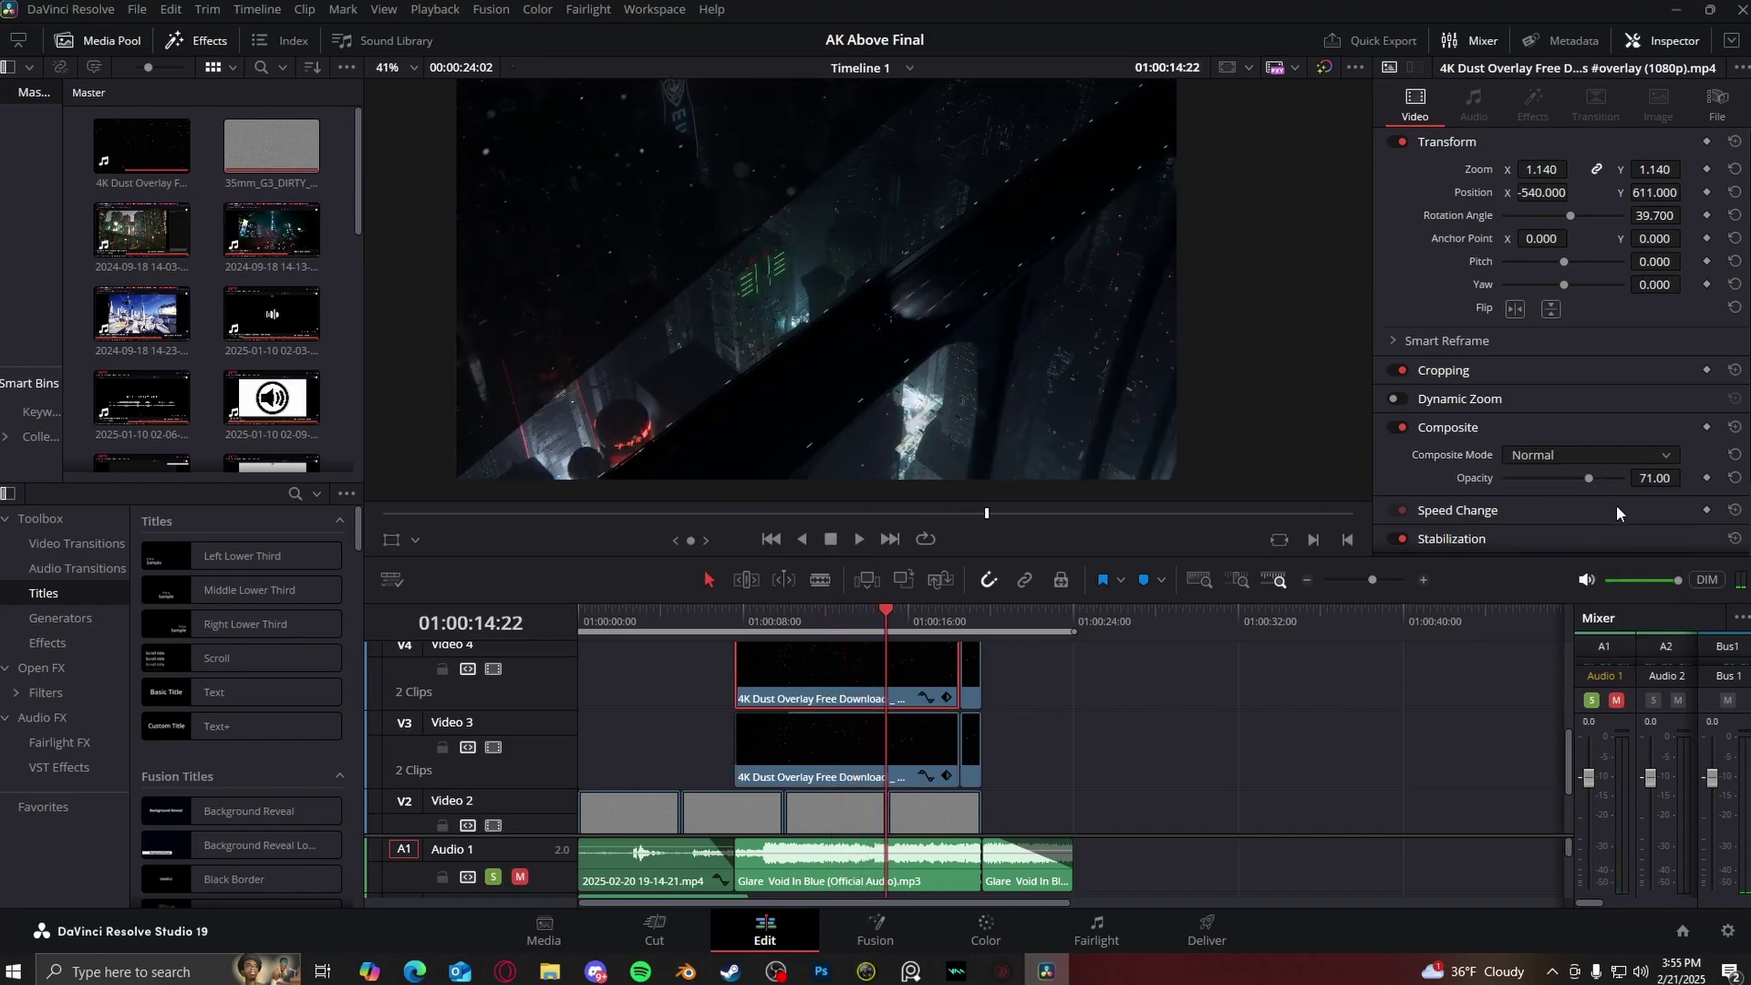
click(1590, 455)
click(1566, 568)
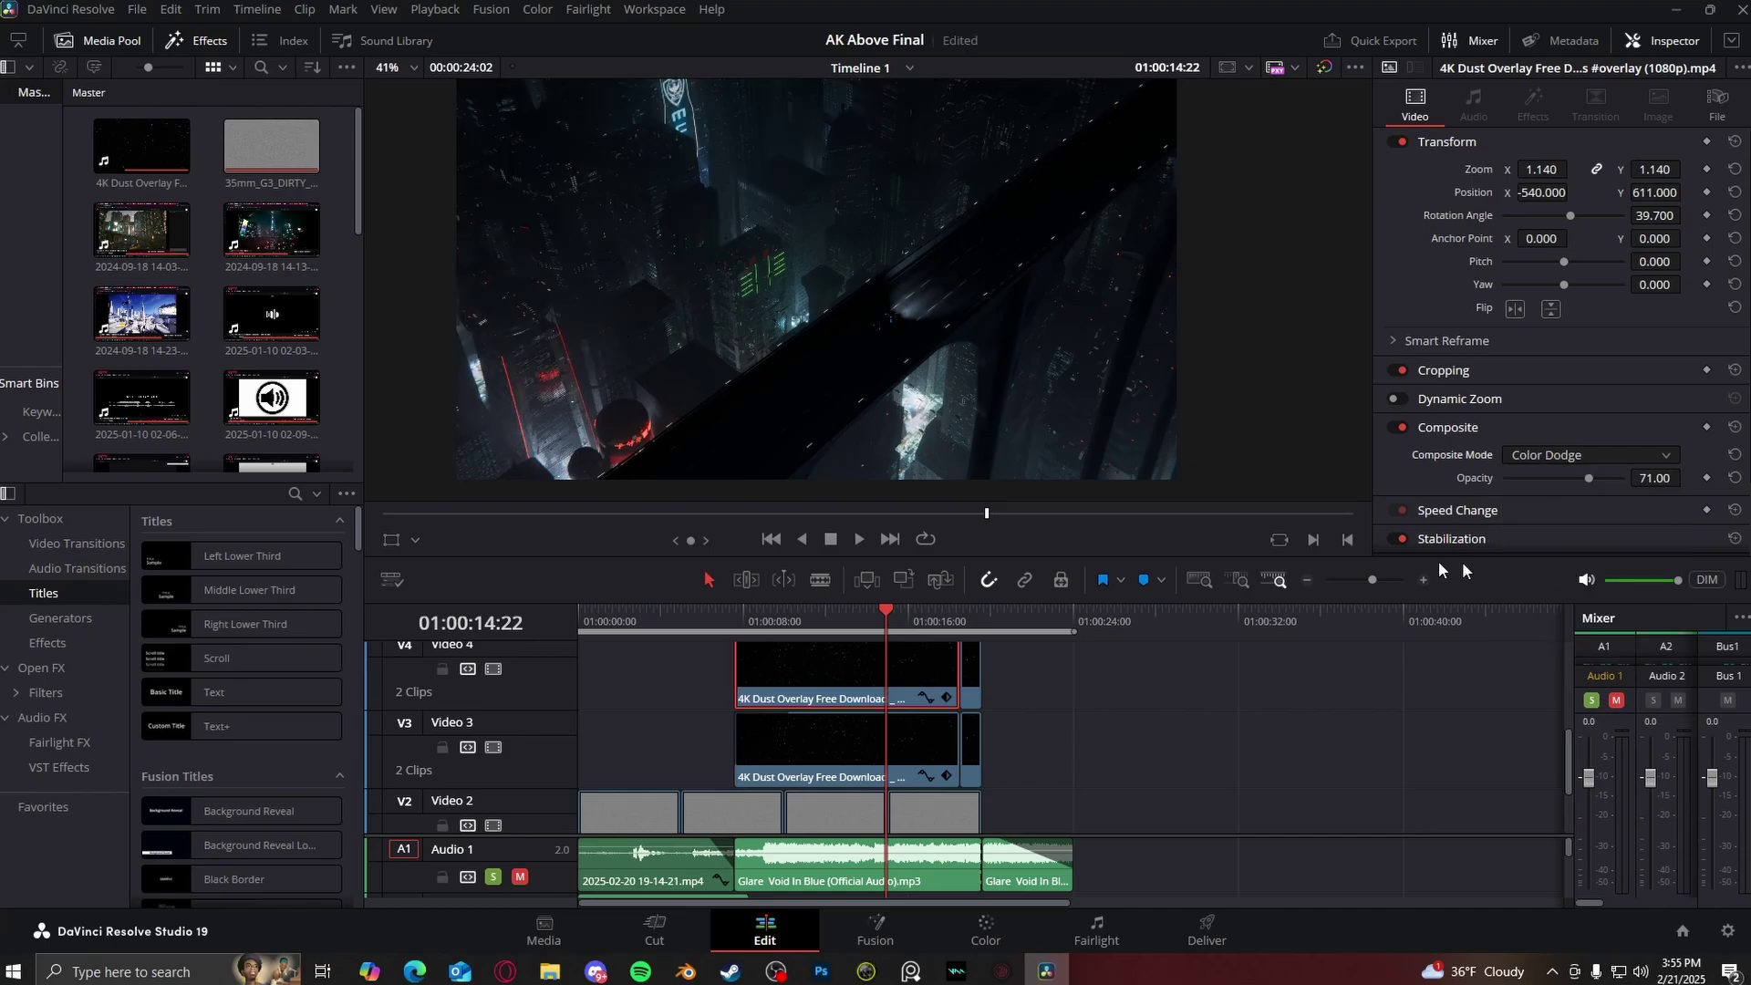
click(766, 627)
click(858, 539)
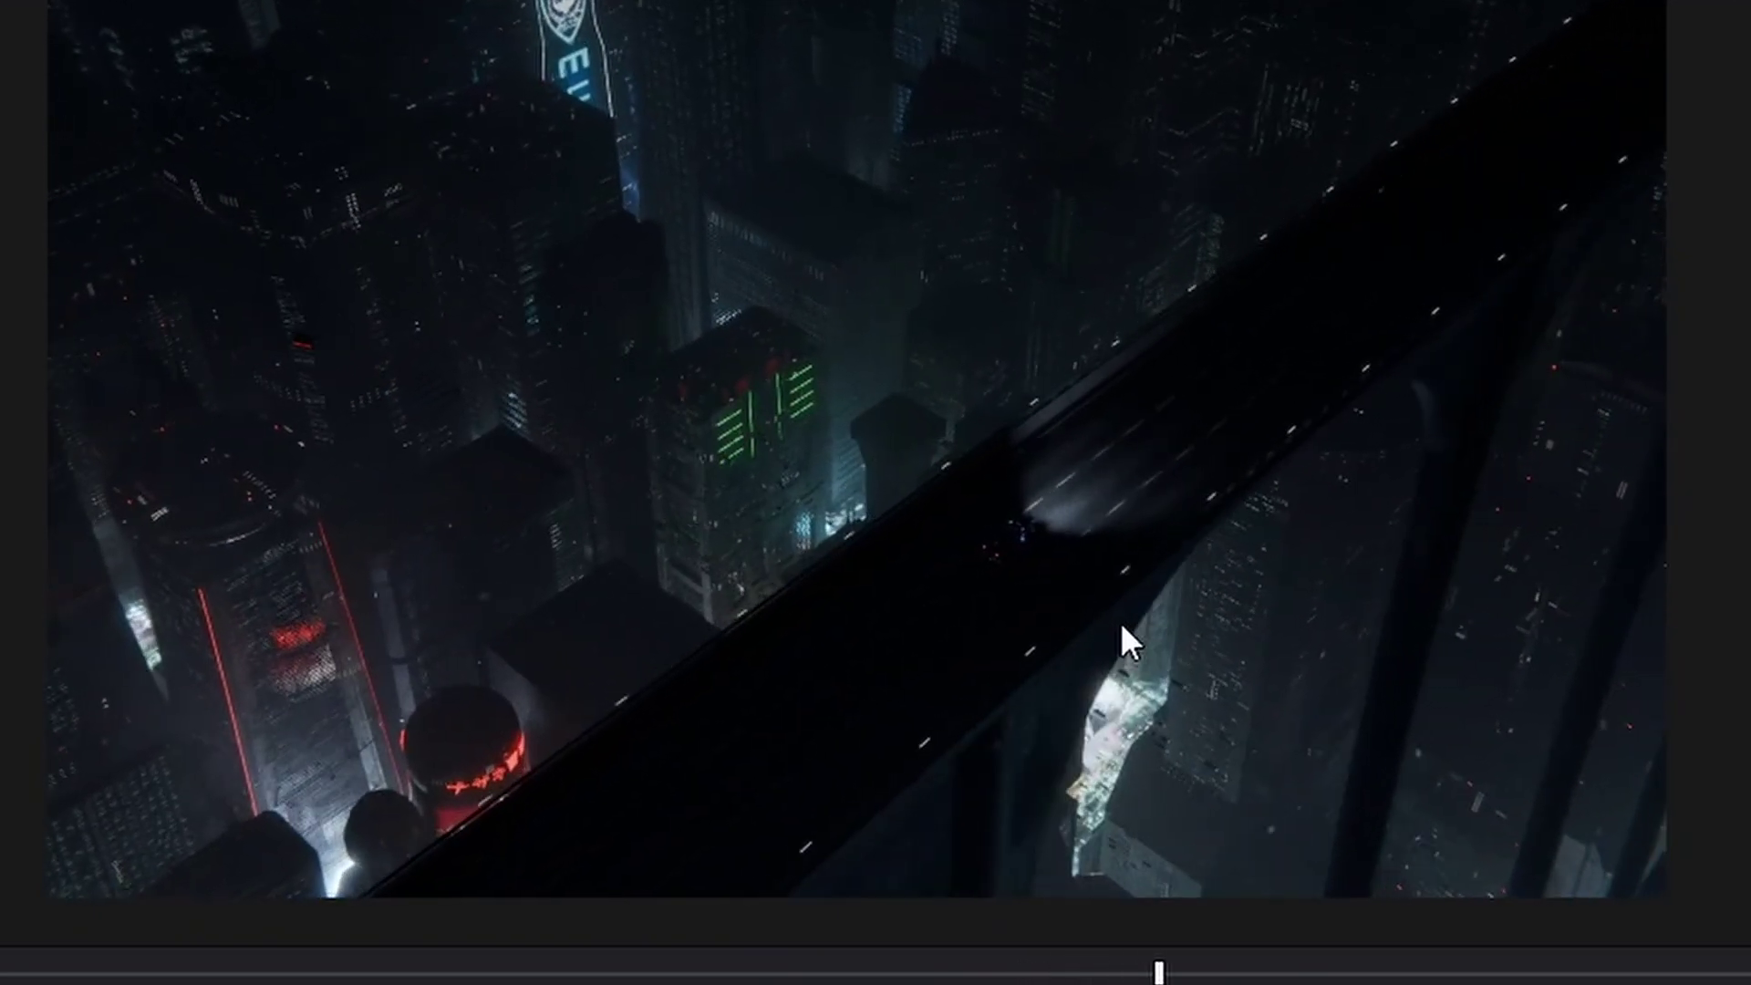
- Move the playhead to 01:00:12:11 and enable the Video 5 track with the lens fingerprint overlay
click(742, 614)
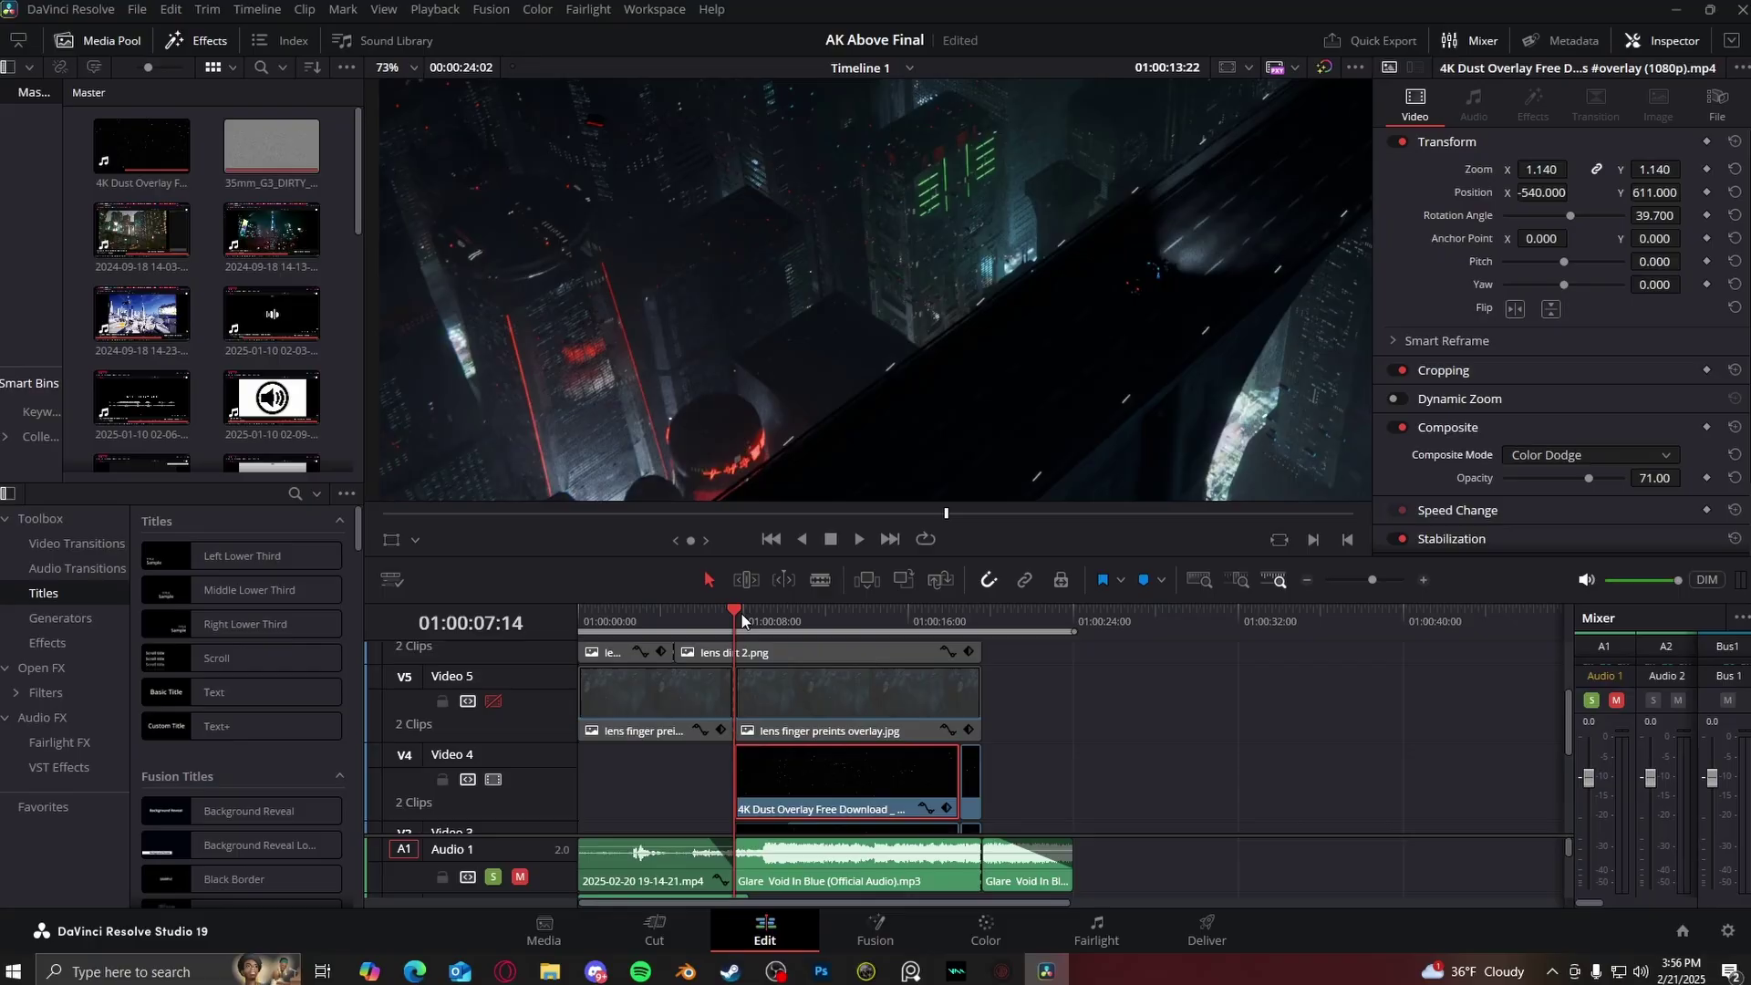
scroll(797, 339, down, 6)
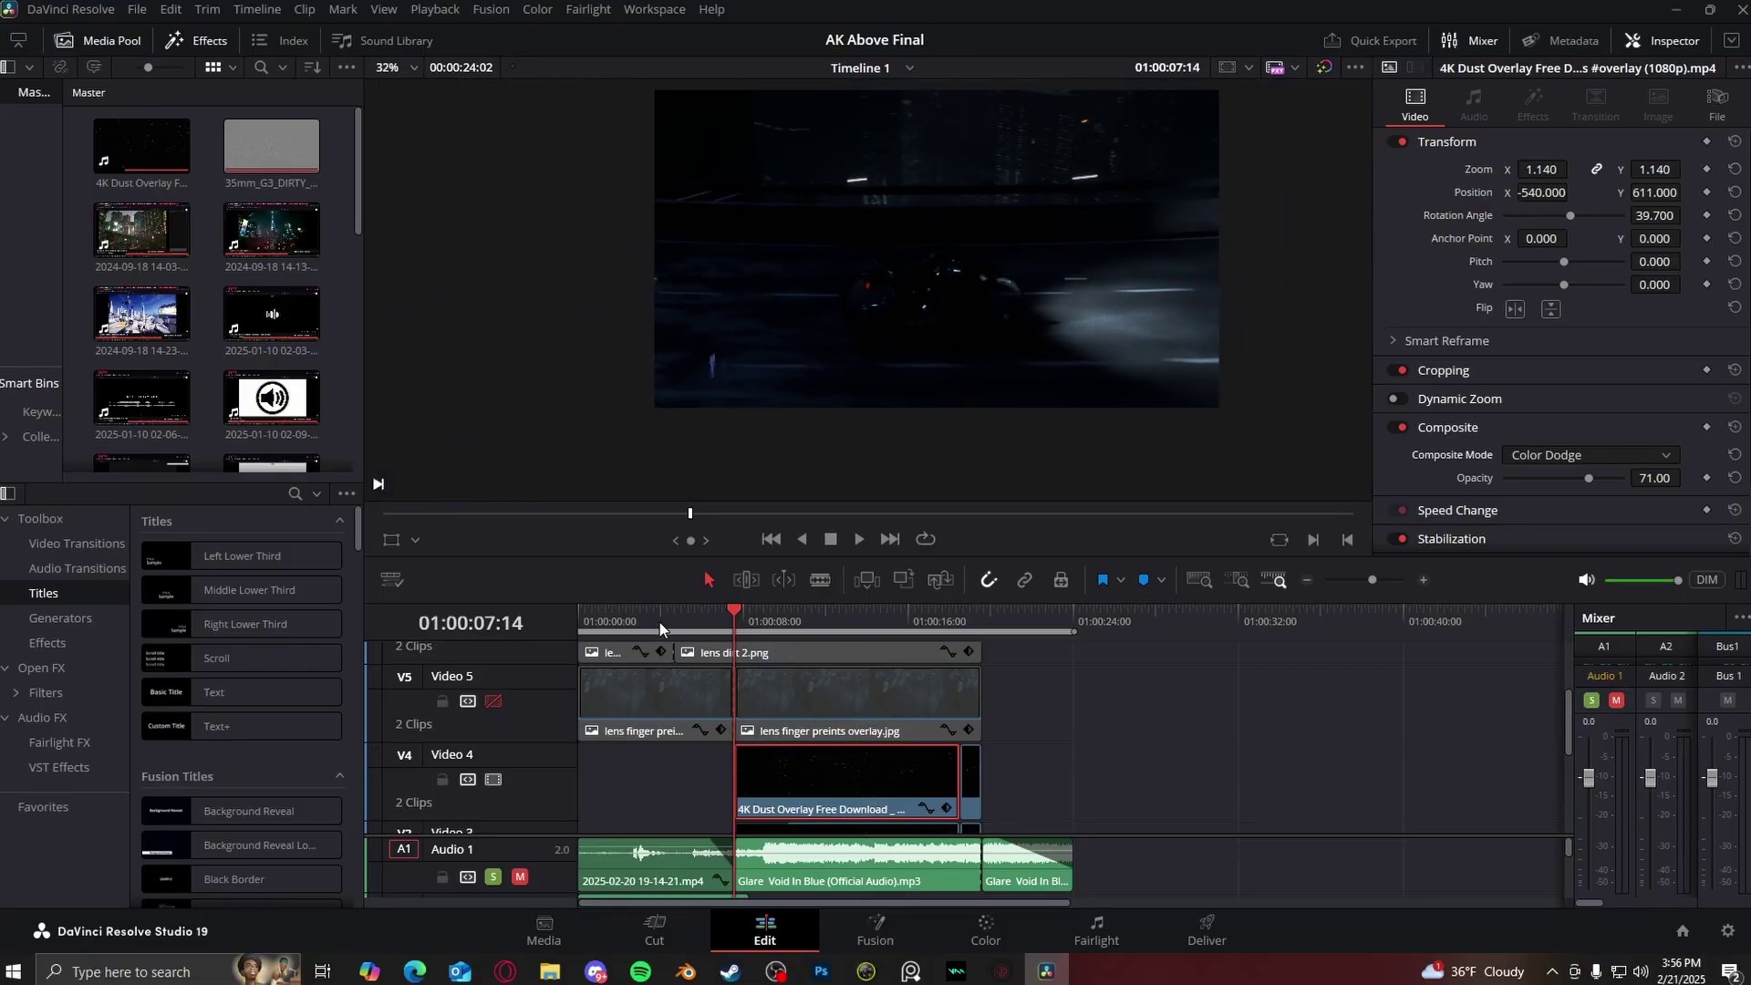
click(784, 617)
scroll(896, 308, up, 1)
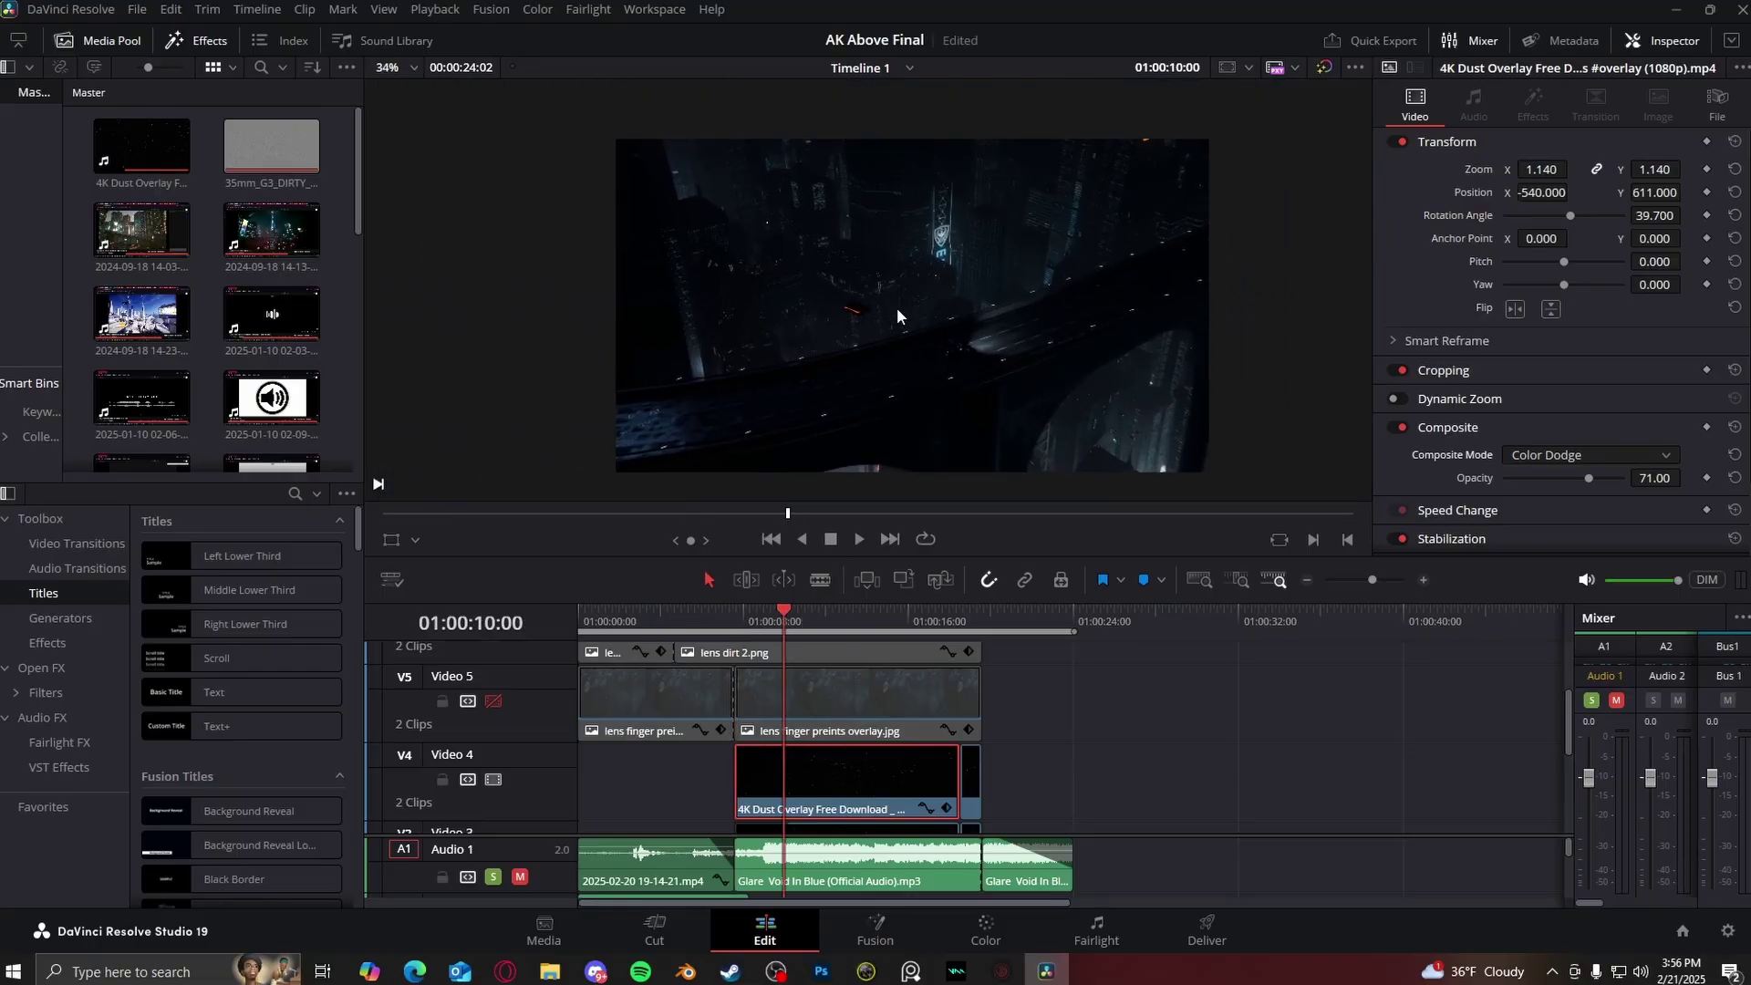
click(834, 616)
click(494, 700)
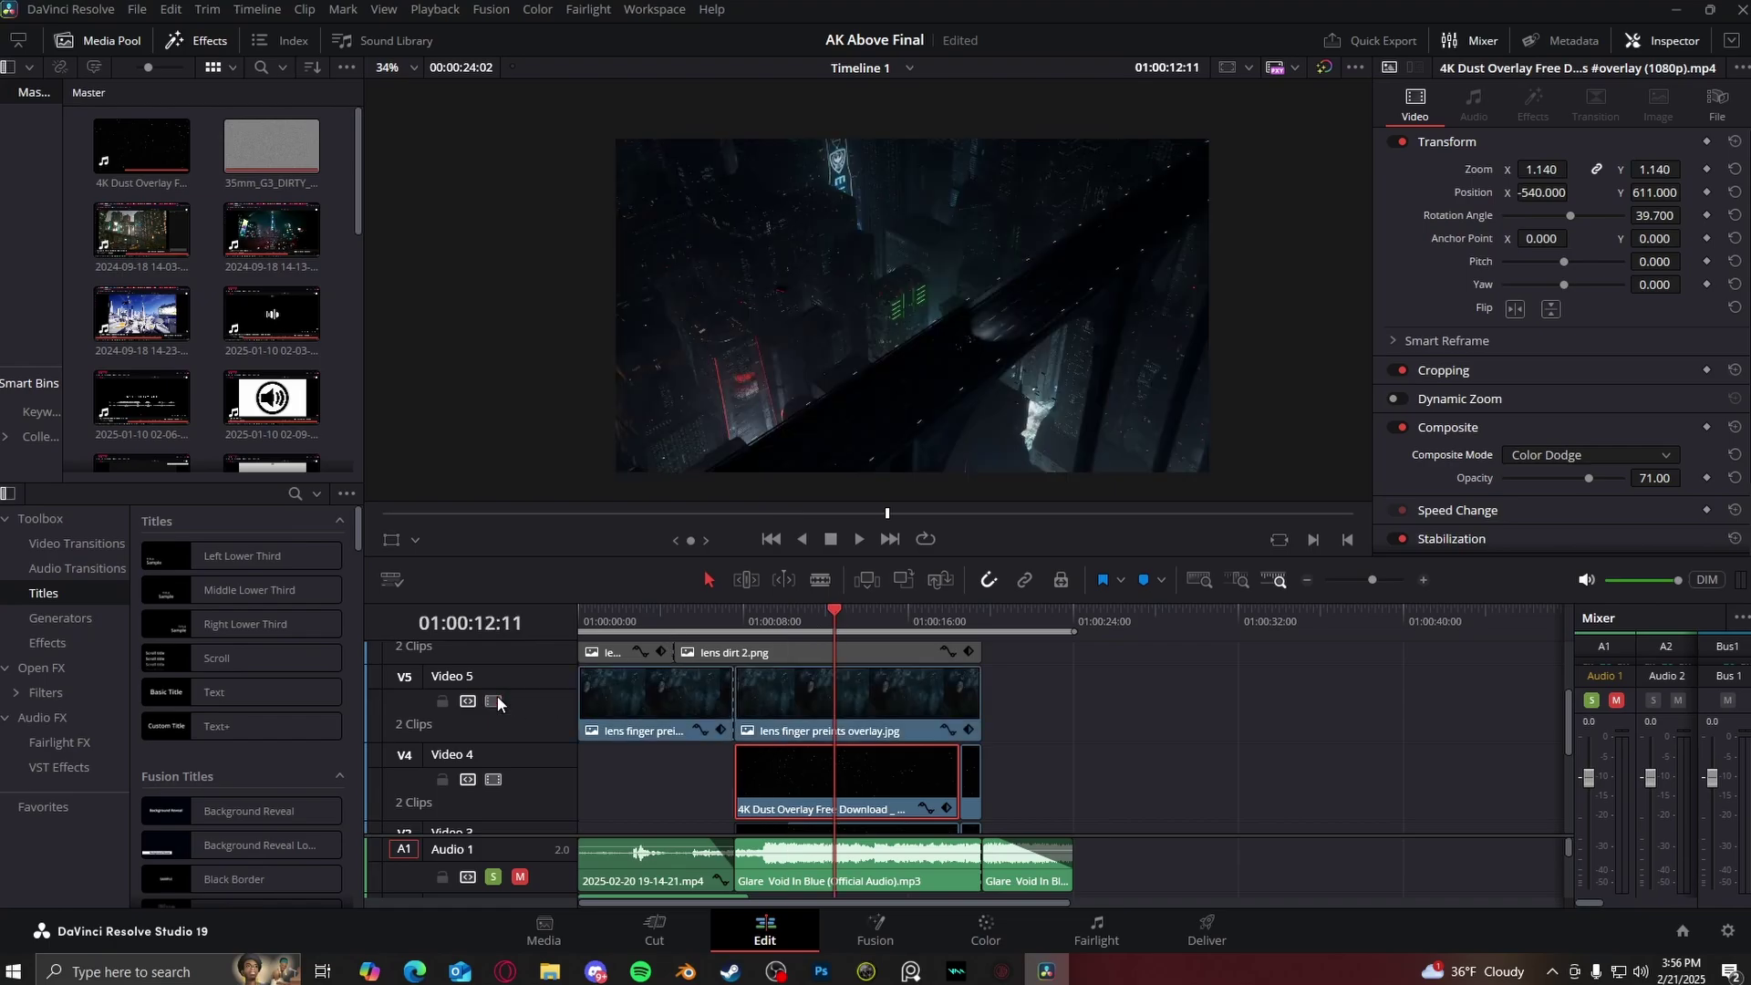
- Select the lens fingerprint overlay clip and compare the city image with Video 5 switched off and on
scroll(927, 325, up, 3)
scroll(1029, 321, up, 2)
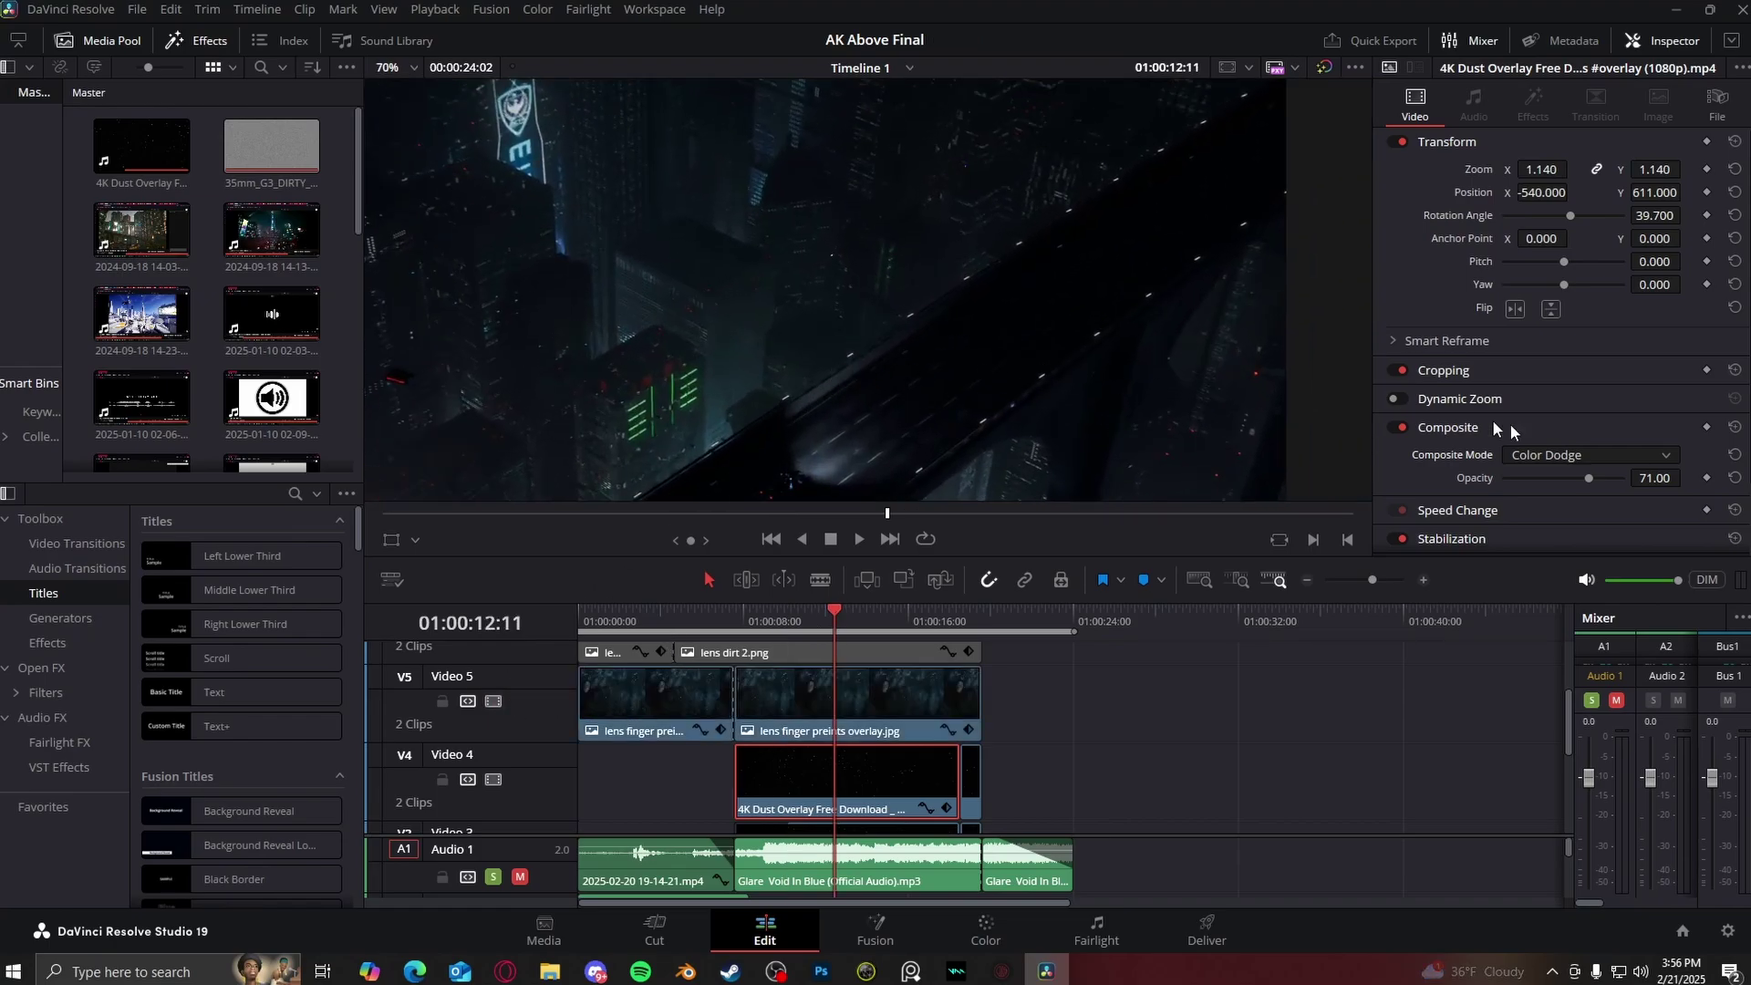
scroll(940, 328, up, 1)
middle_drag(920, 336, 1032, 316)
click(940, 693)
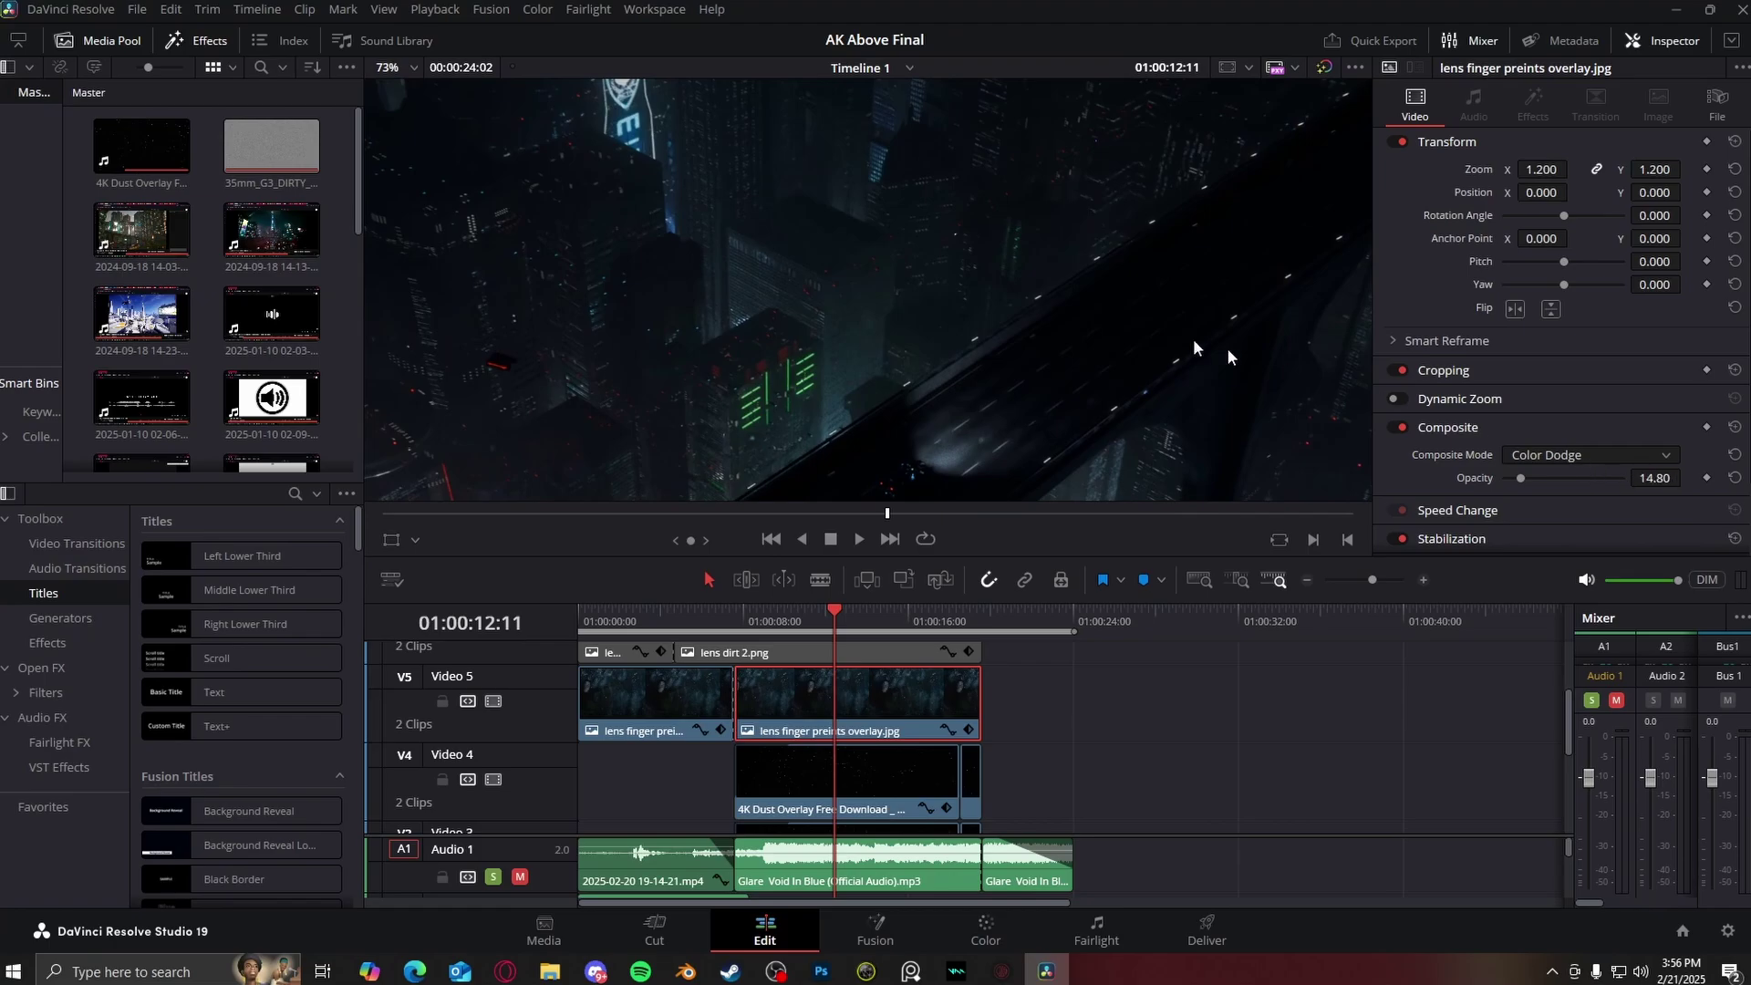
scroll(939, 310, down, 3)
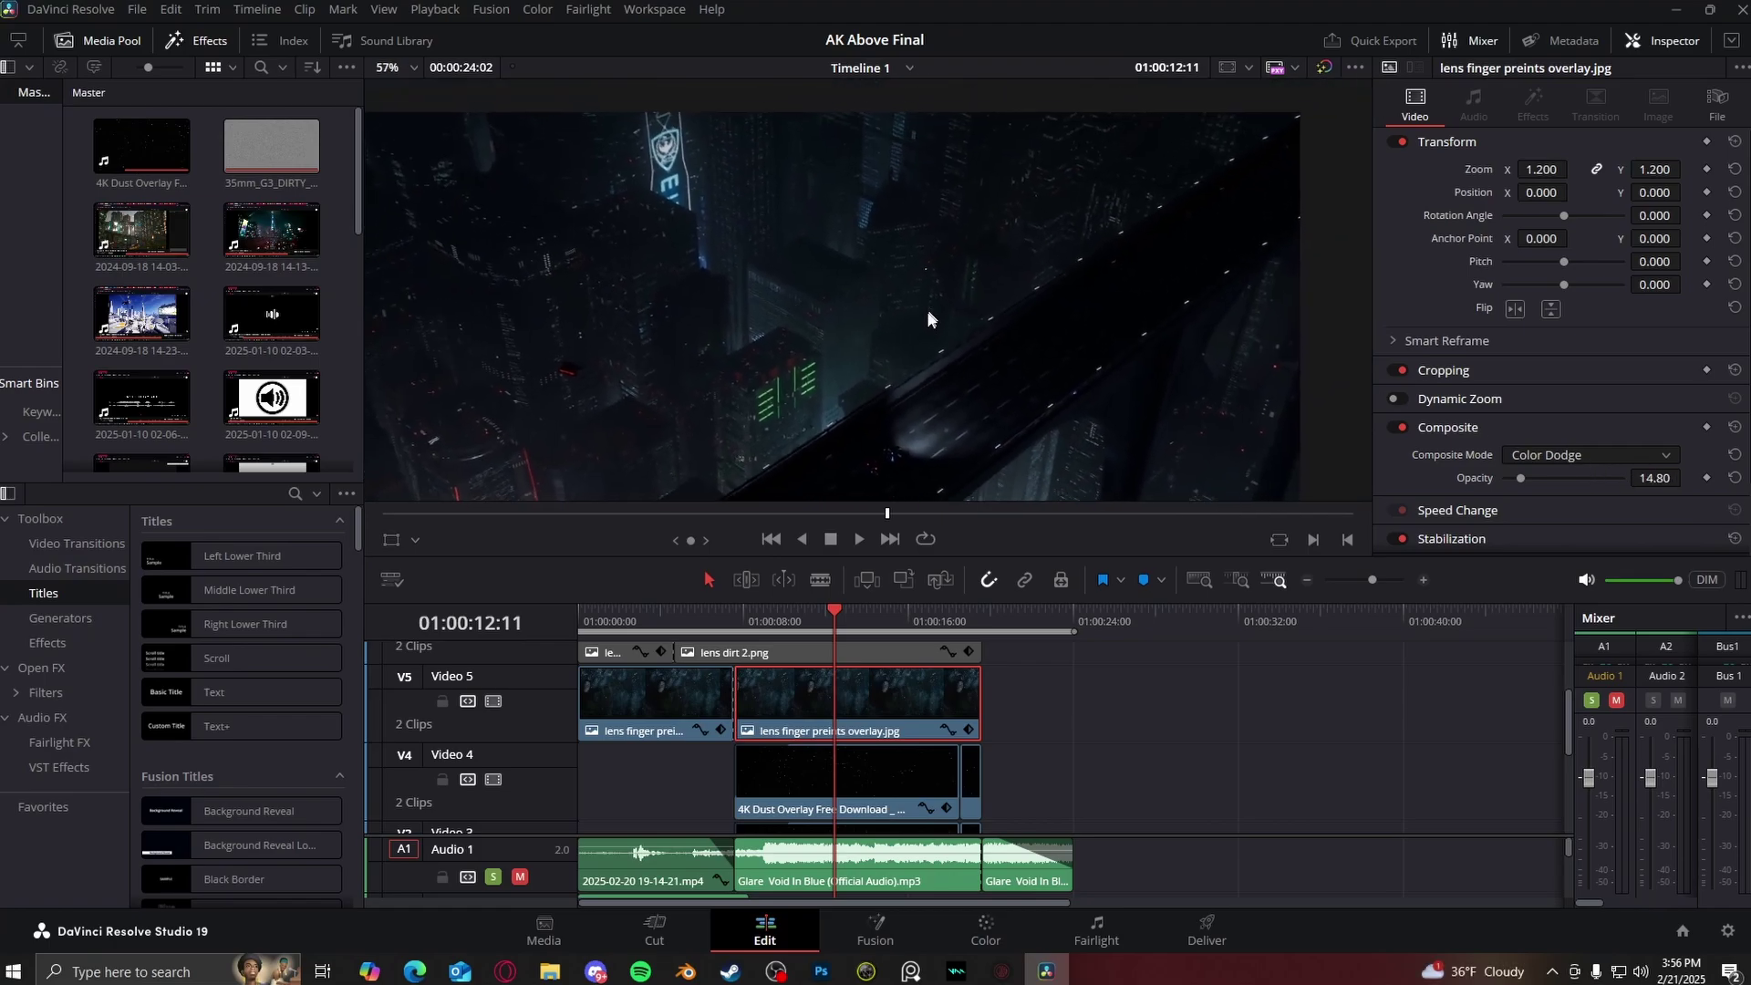
click(493, 700)
click(493, 700)
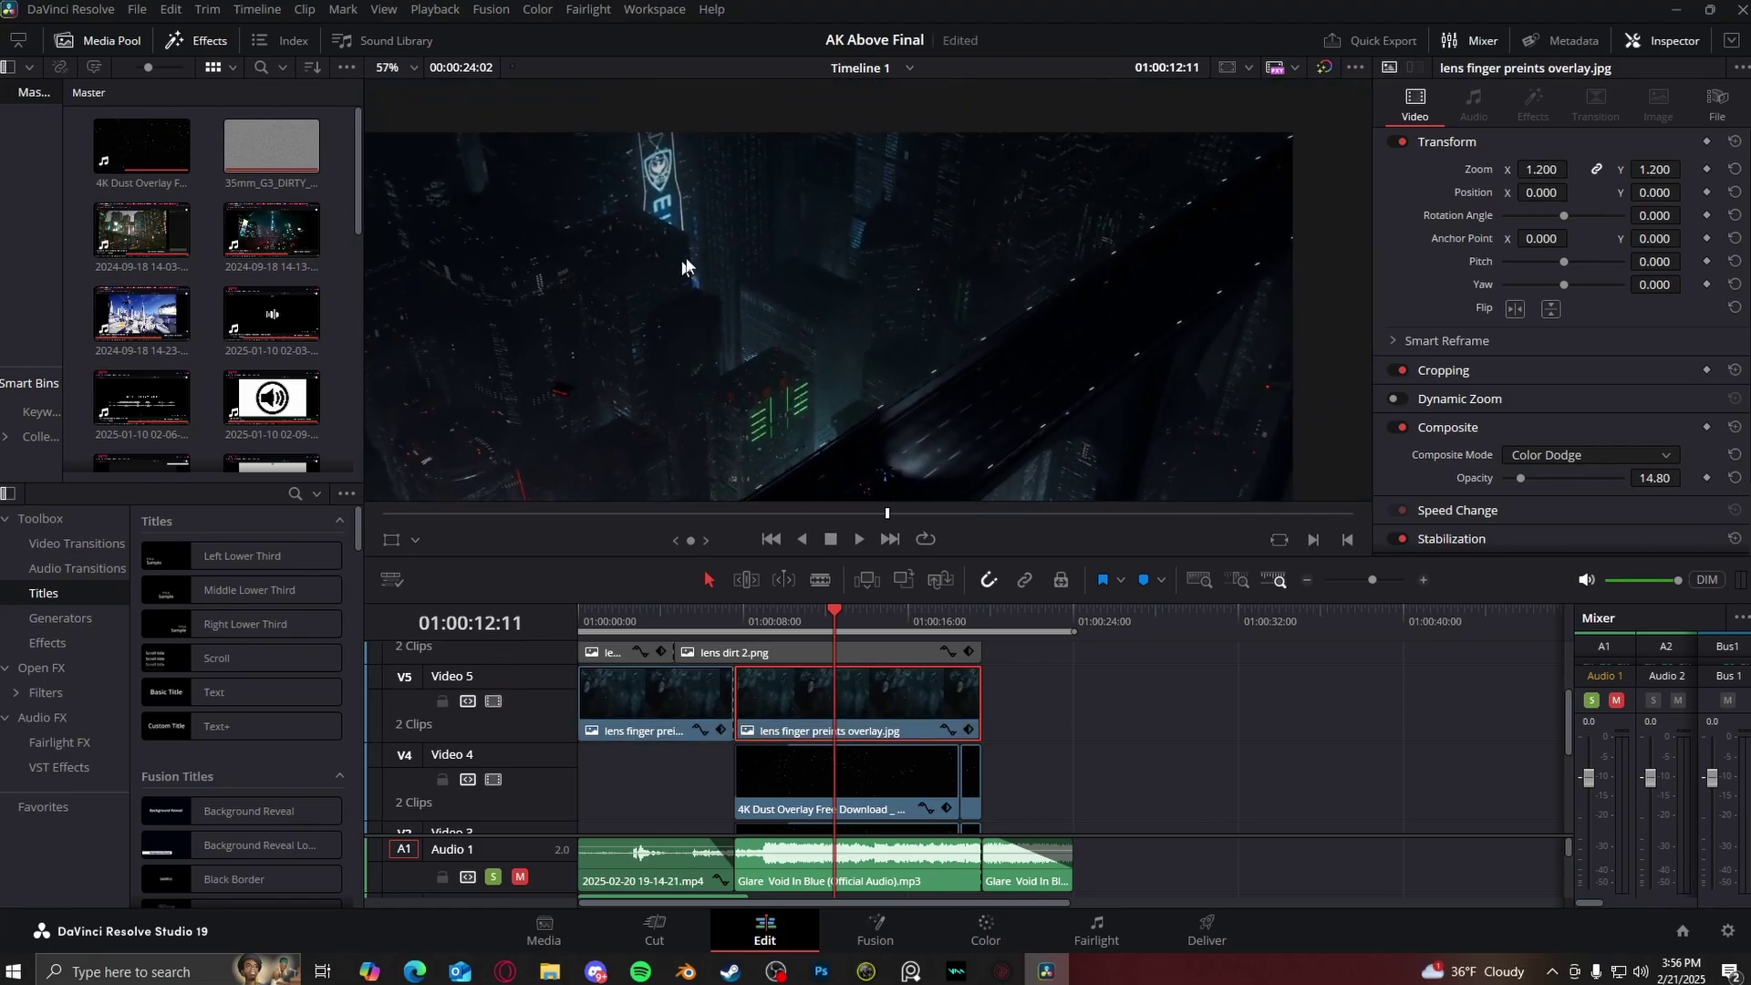
scroll(705, 220, up, 4)
- Select the lens dirt 2.png clip, enable the Video 6 track and inspect the dirt overlay around the red-lit tower
scroll(762, 708, up, 1)
click(762, 707)
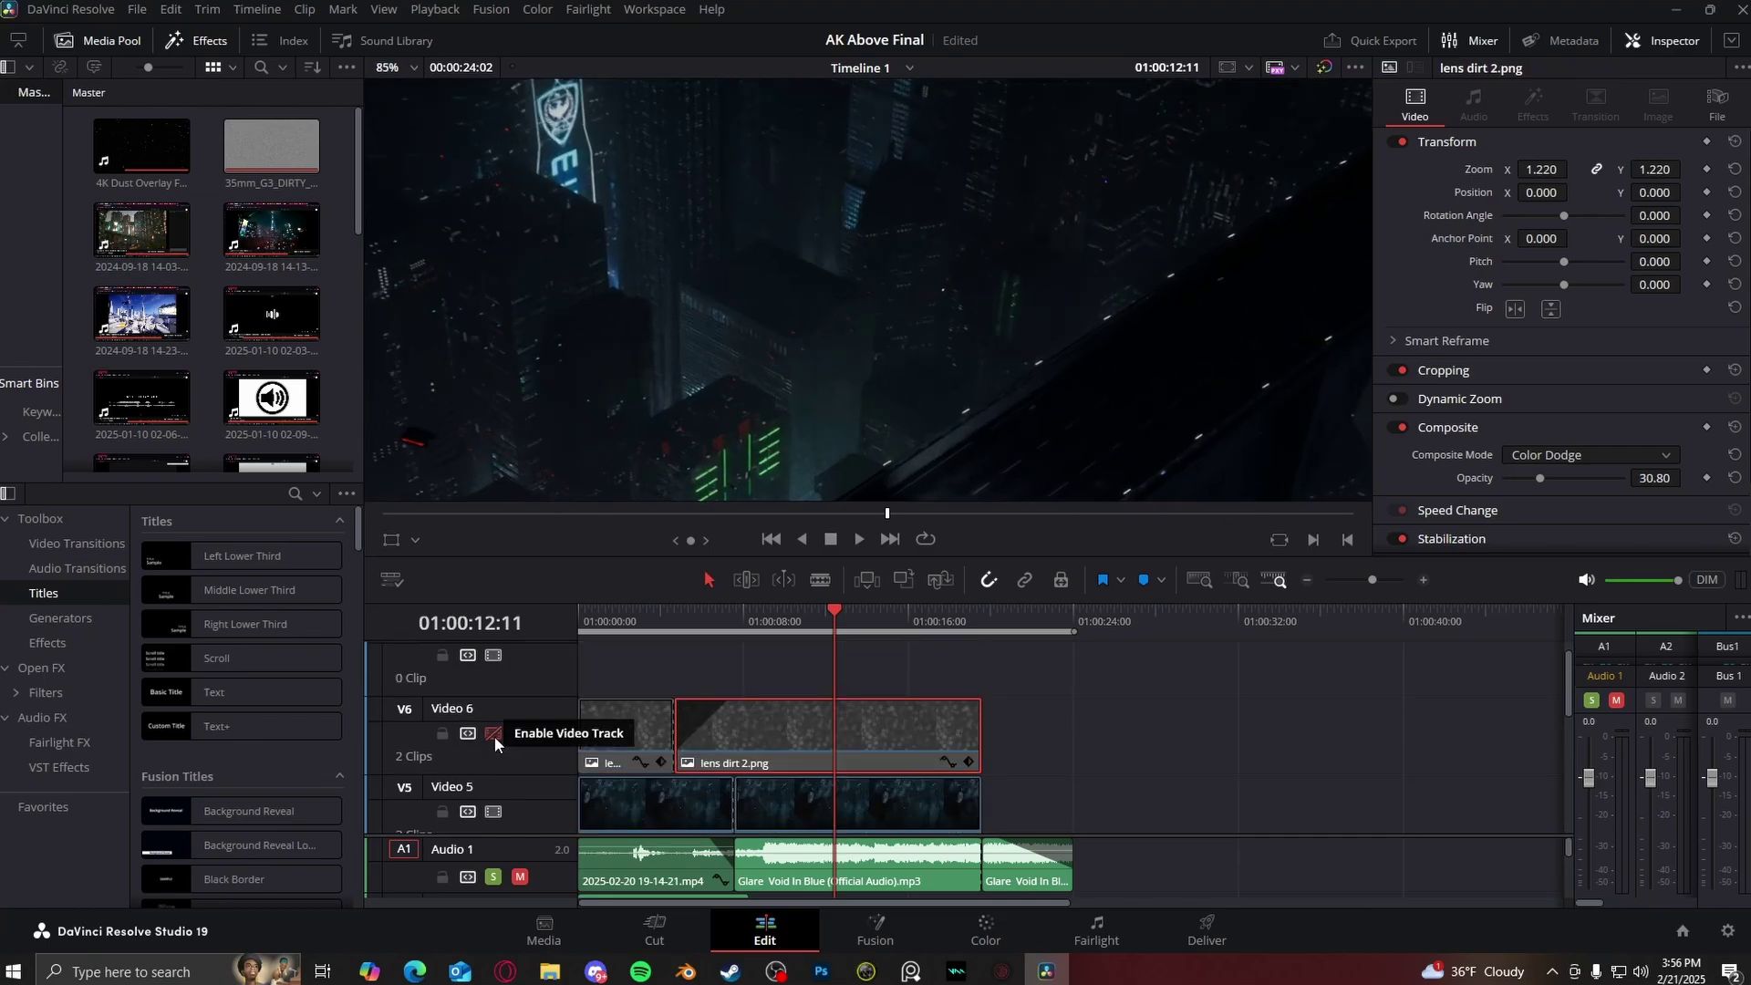
scroll(857, 299, up, 4)
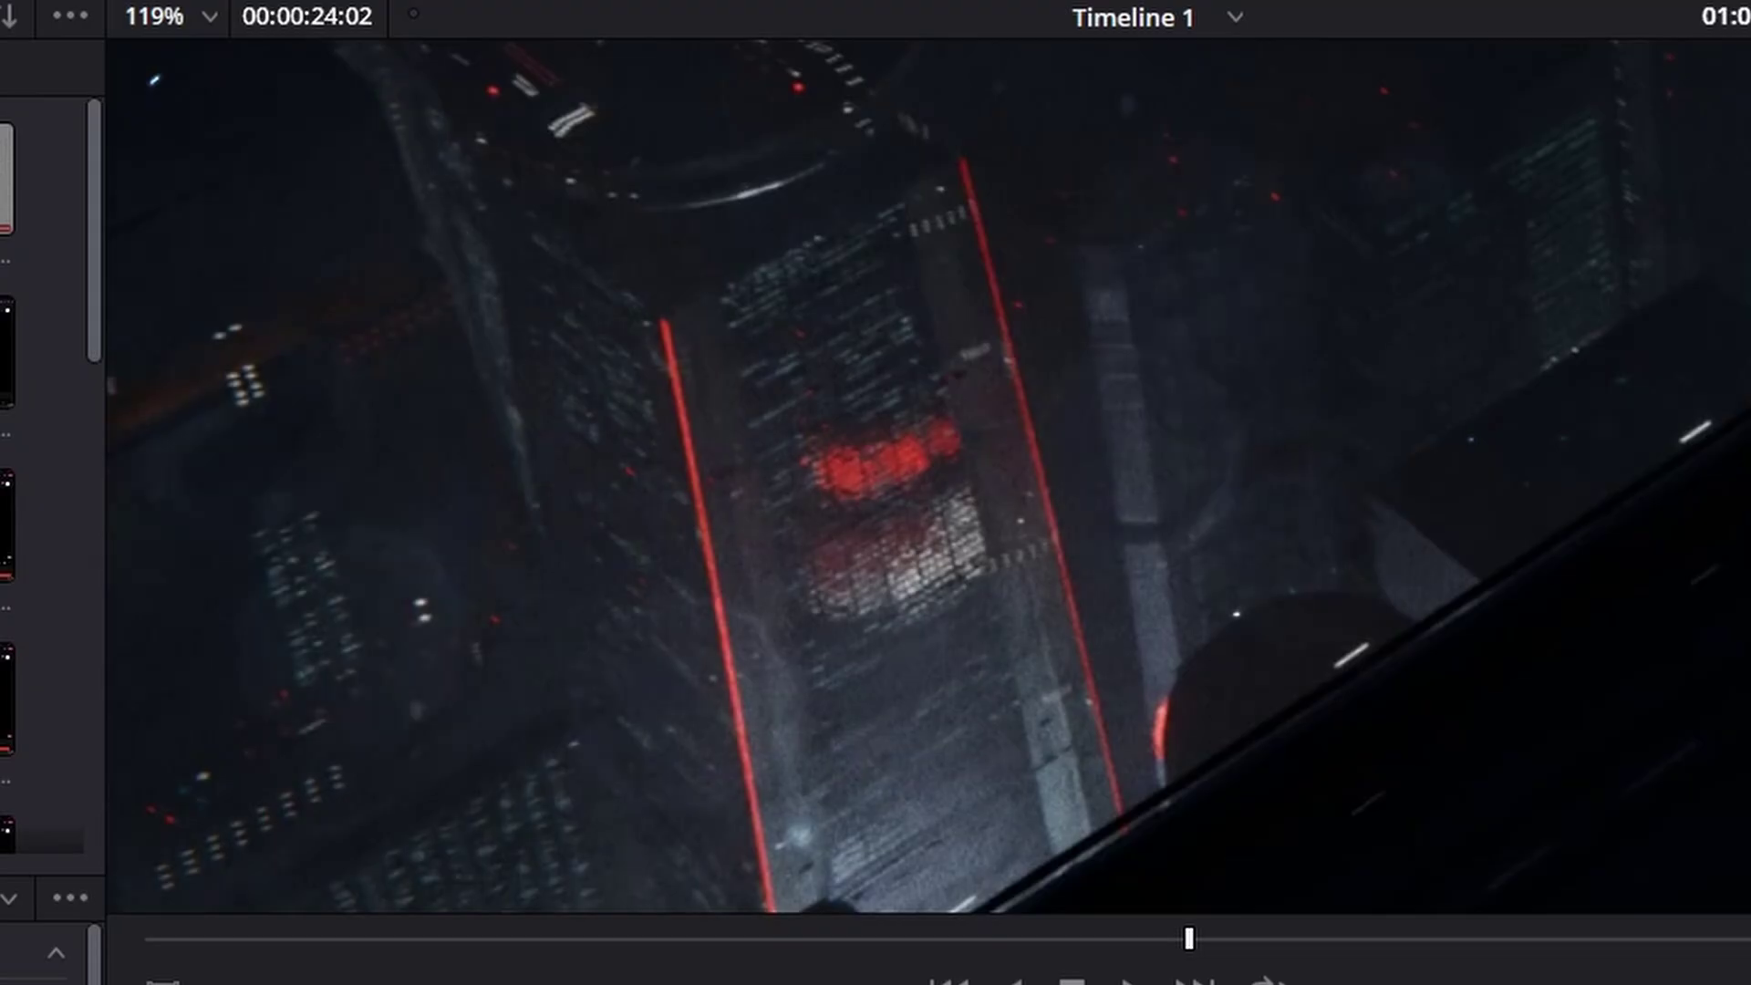
scroll(658, 661, down, 1)
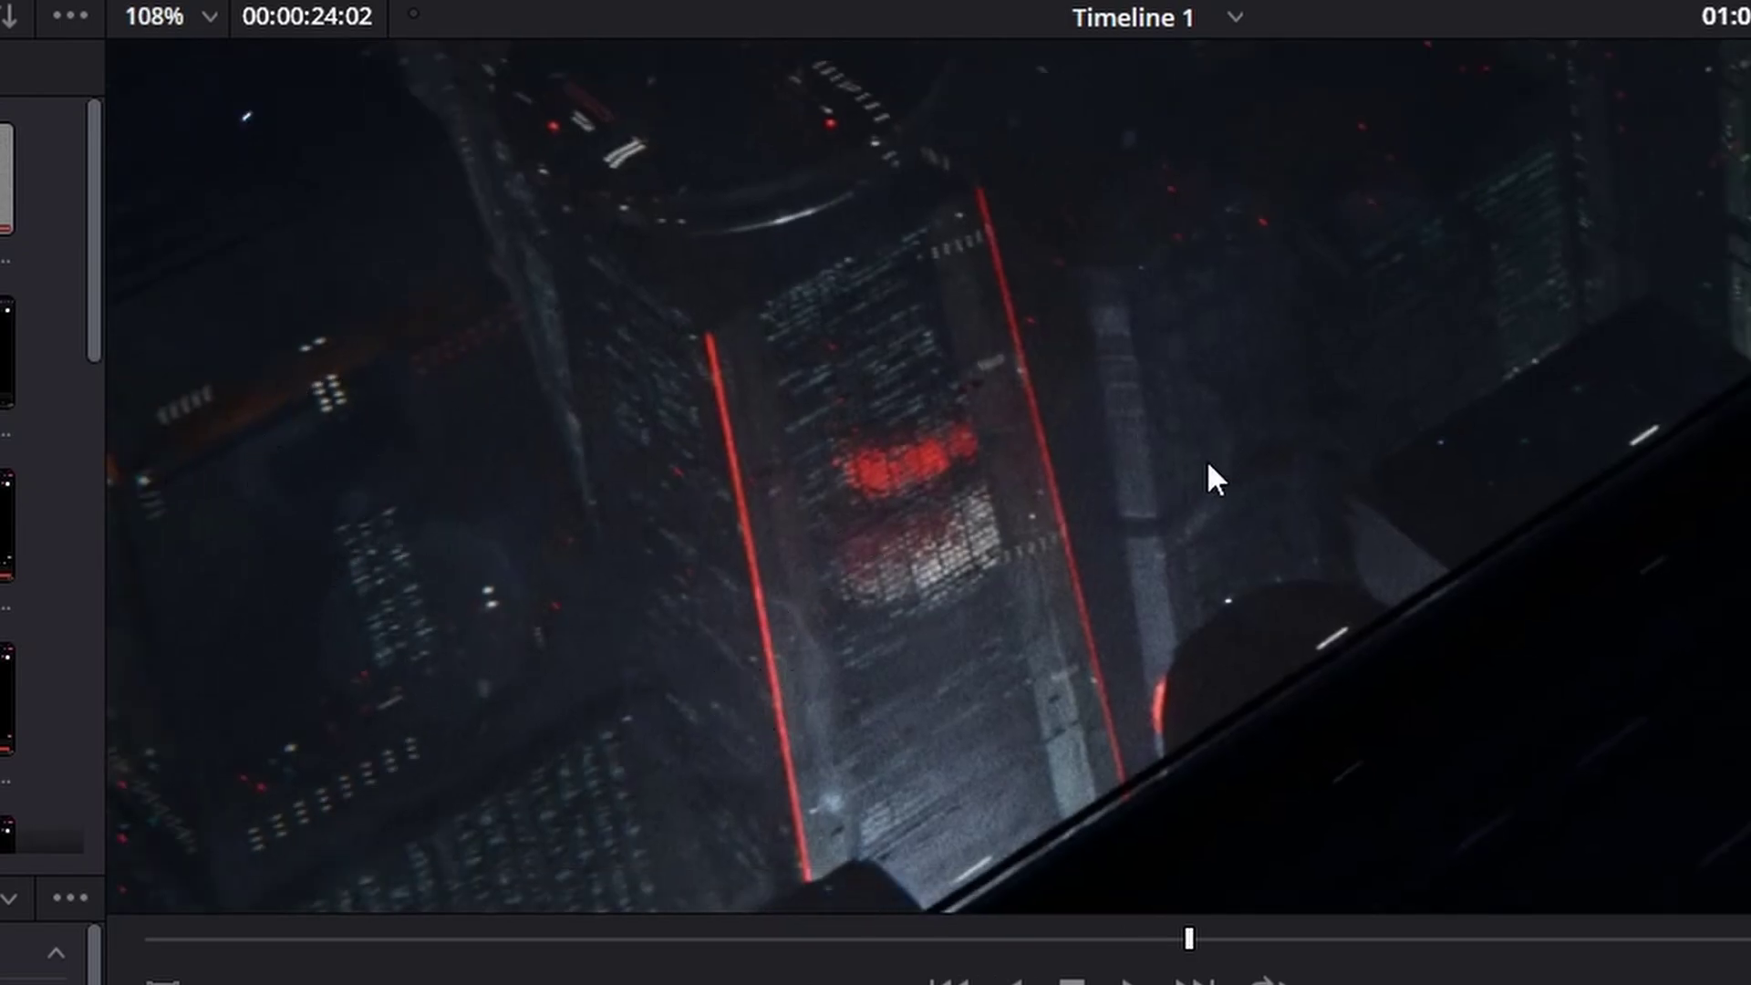
middle_drag(1295, 304, 1235, 389)
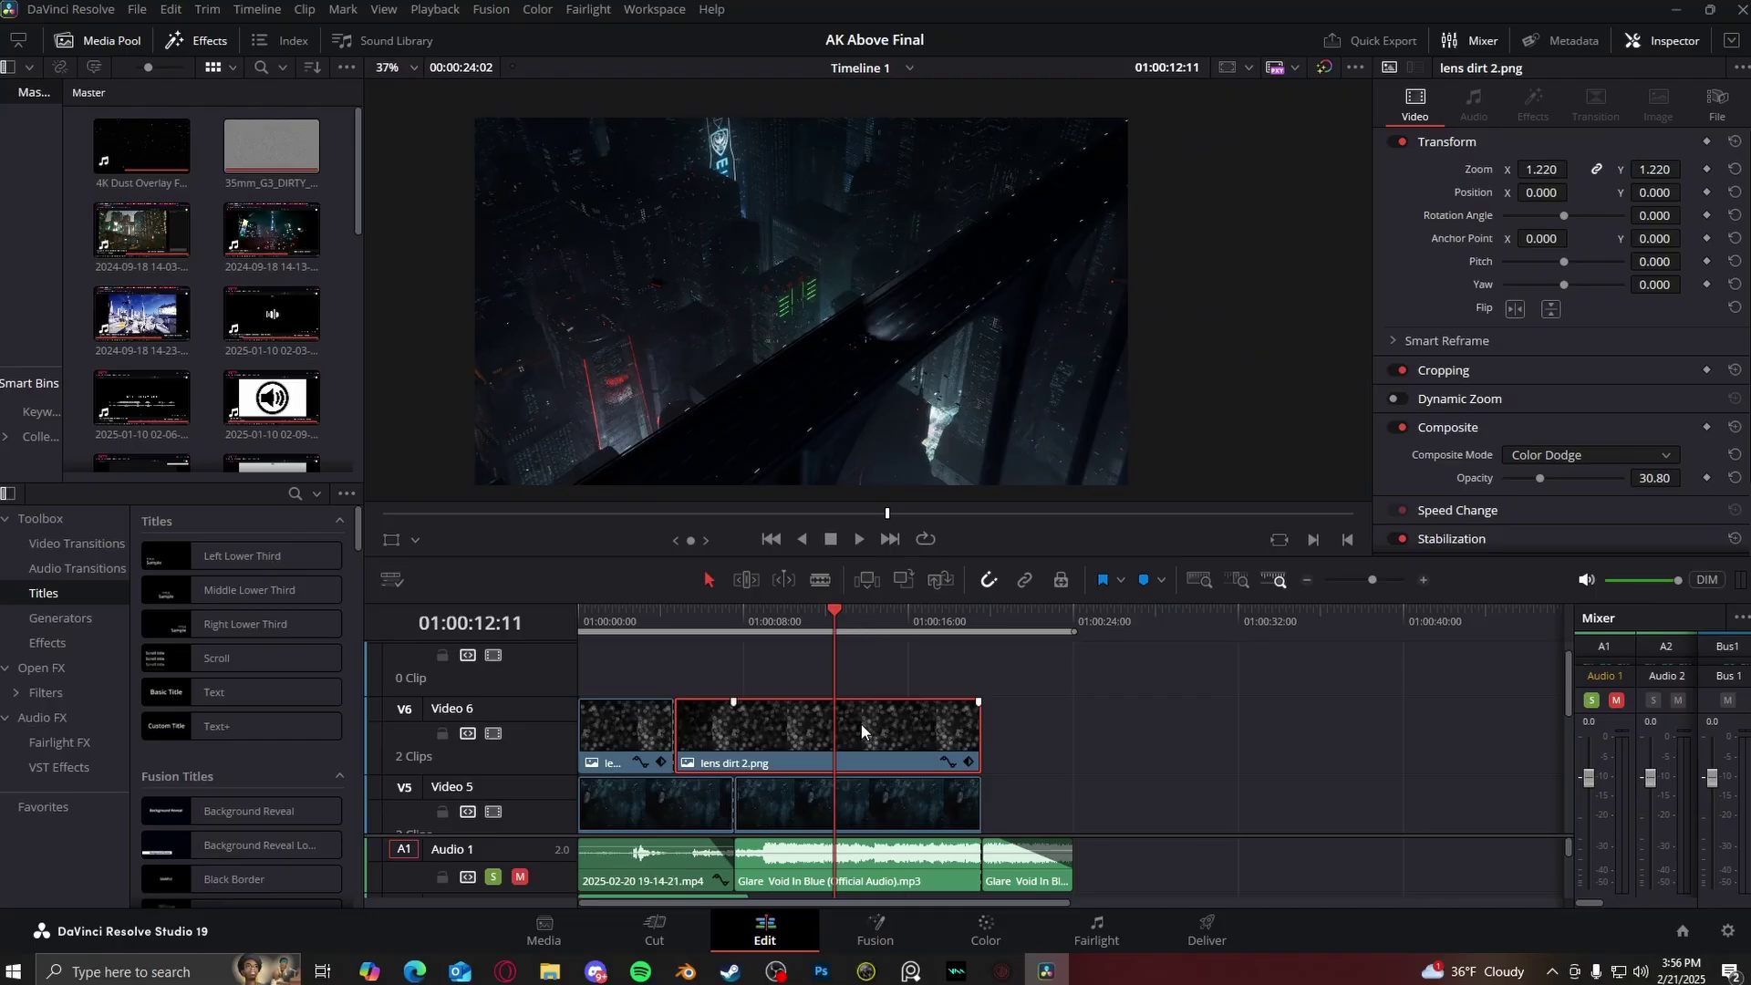
scroll(864, 720, down, 4)
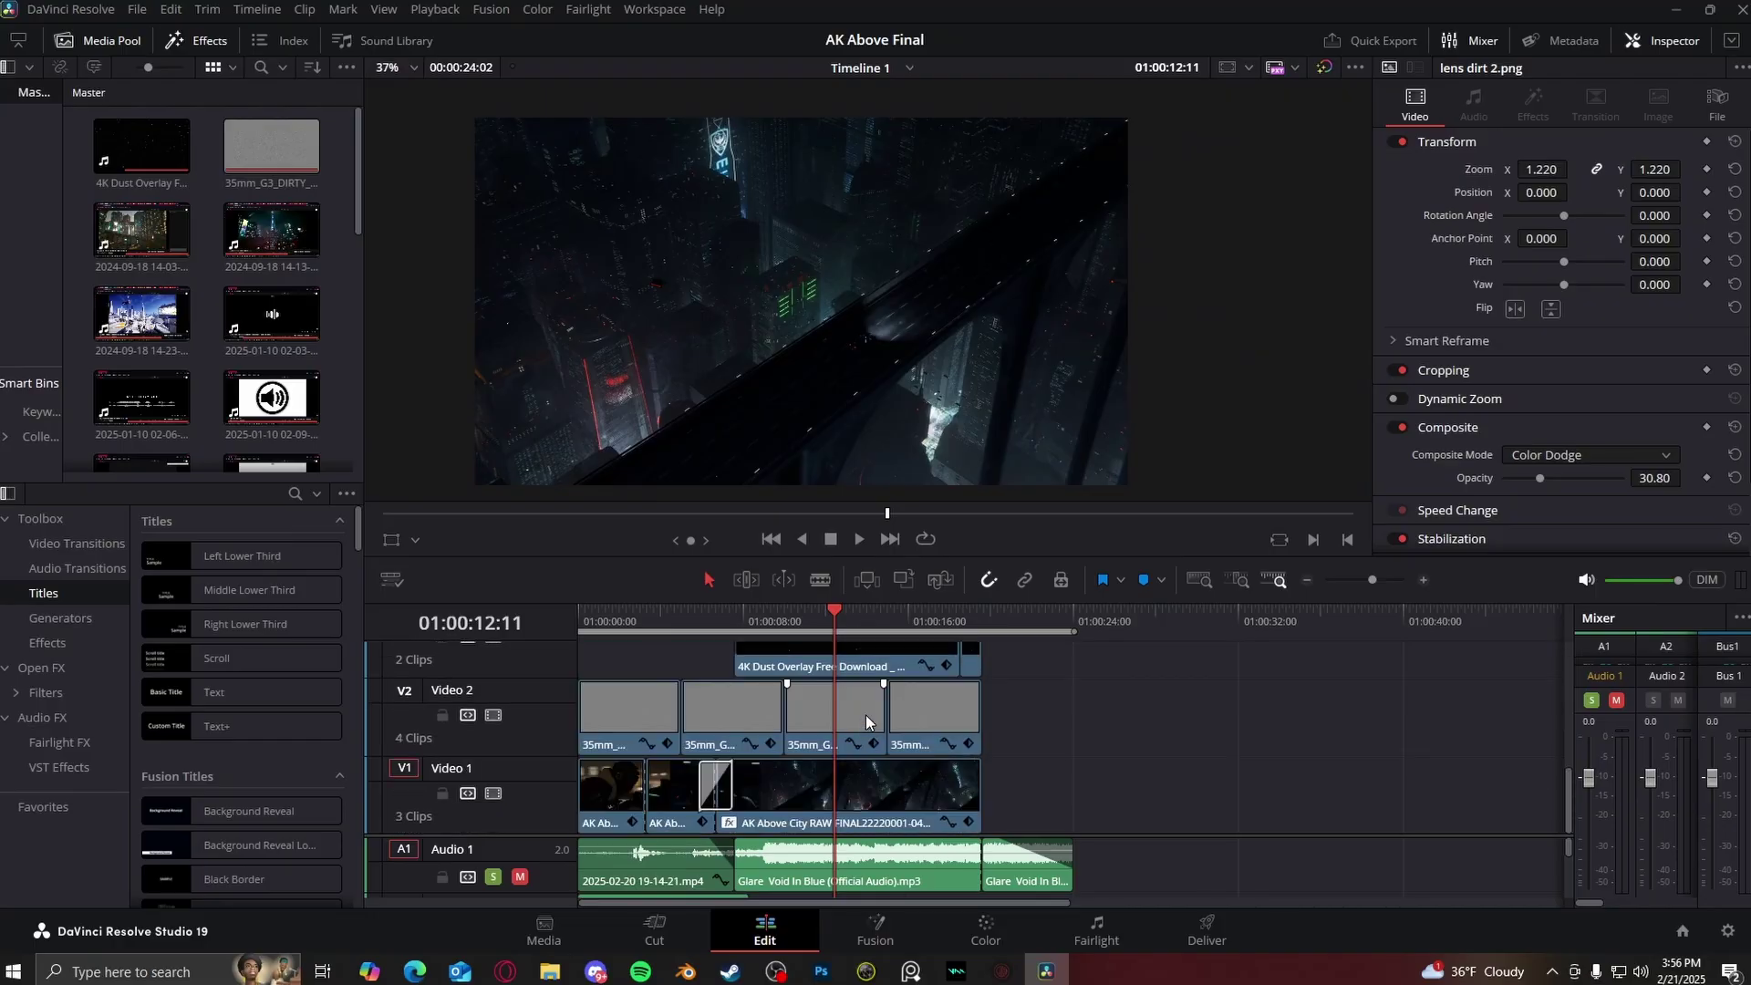
- Select the AK Above City RAW FINAL clip under the playhead on Video 1 and show its Open FX effects
scroll(869, 712, up, 4)
scroll(871, 720, down, 2)
scroll(872, 738, down, 2)
click(872, 789)
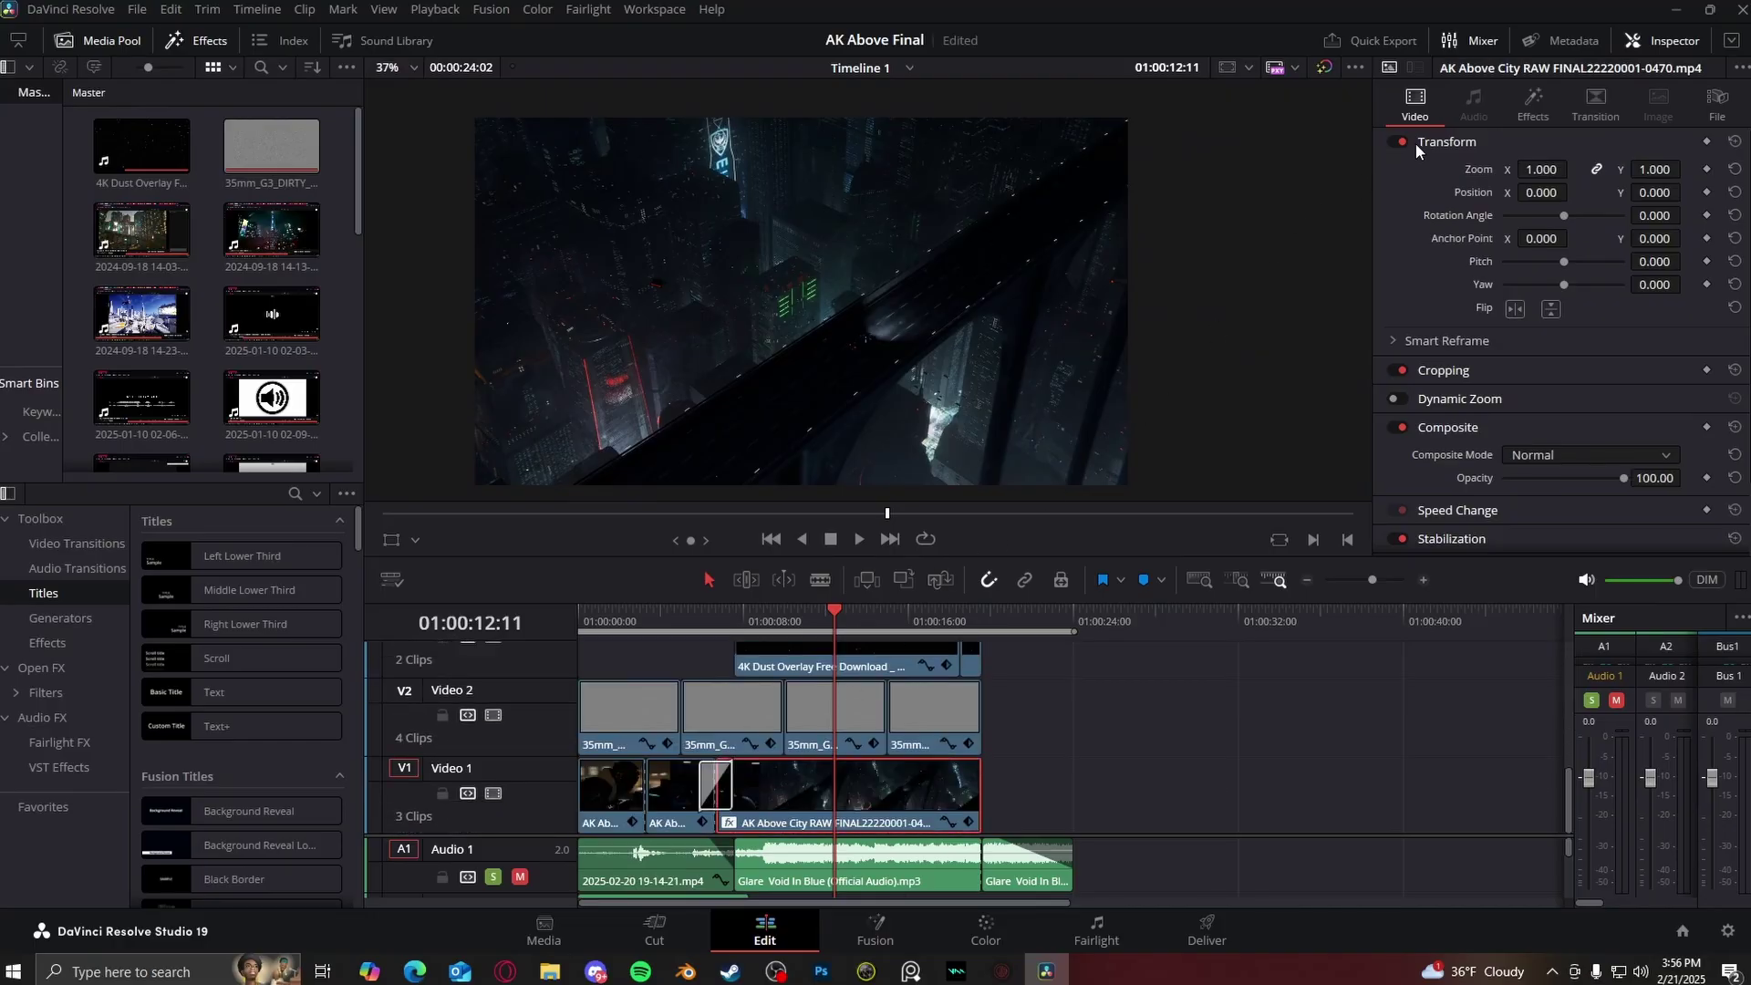
click(1444, 143)
click(1533, 101)
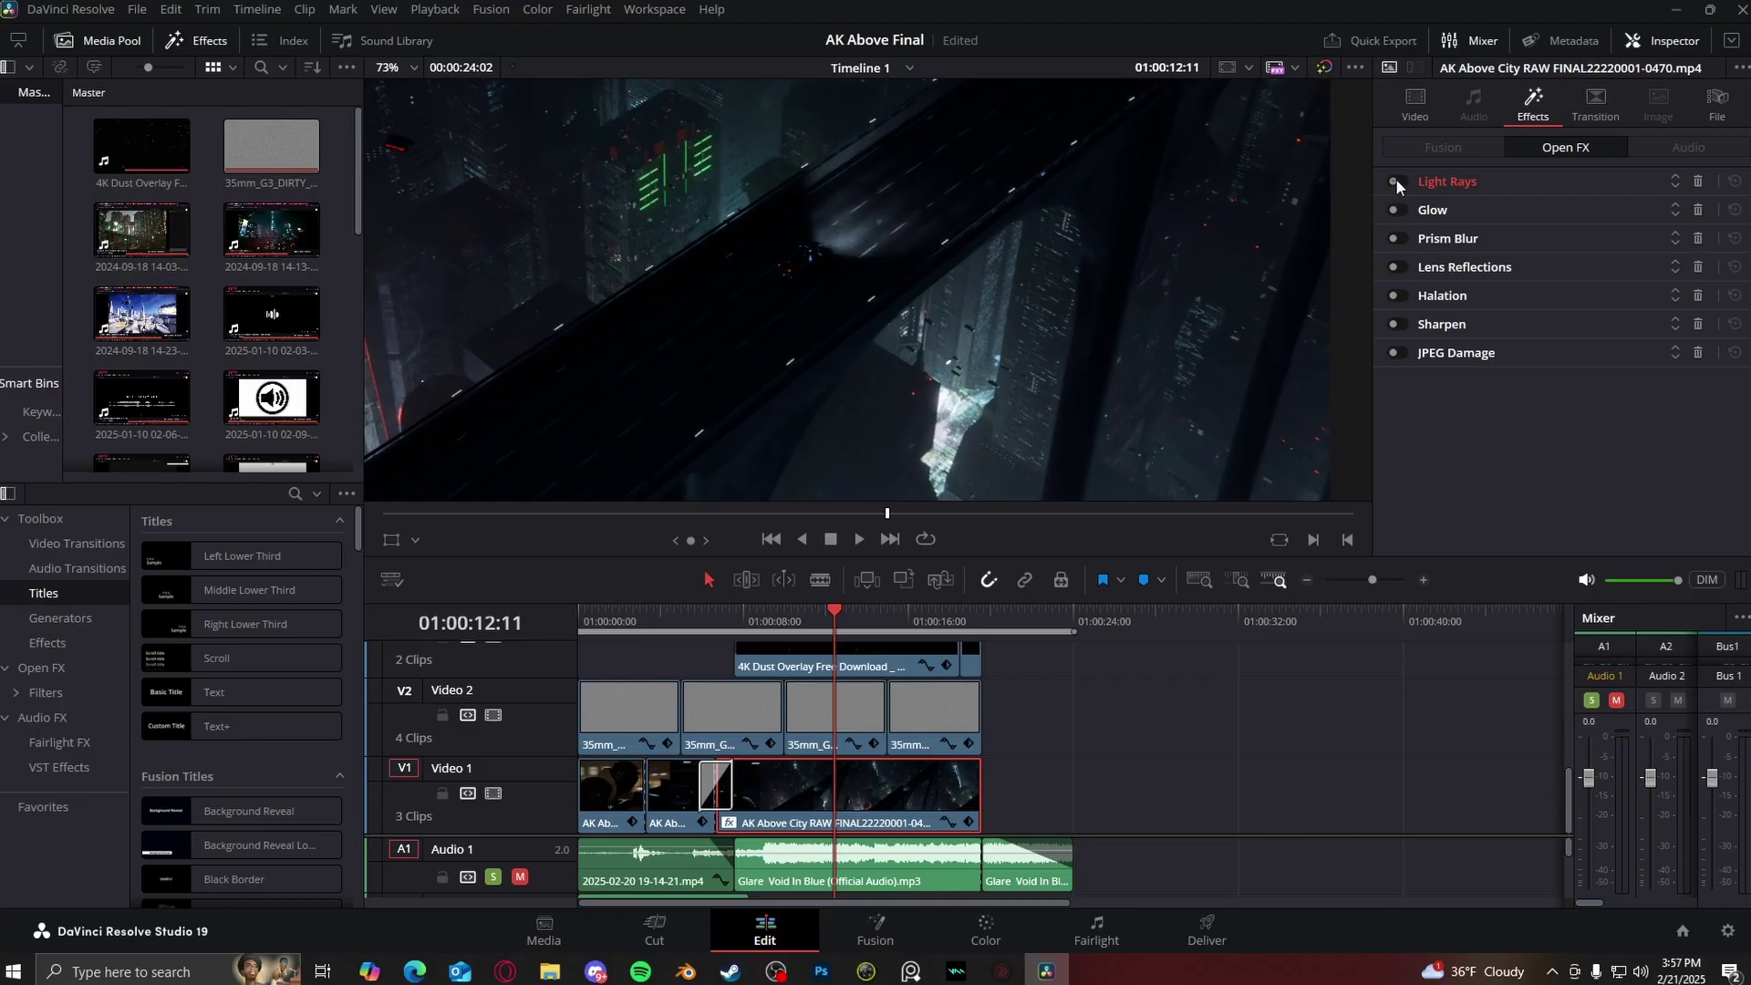
- Enable the Light Rays effect on the city clip and set its ray angle to 174.1
click(1459, 180)
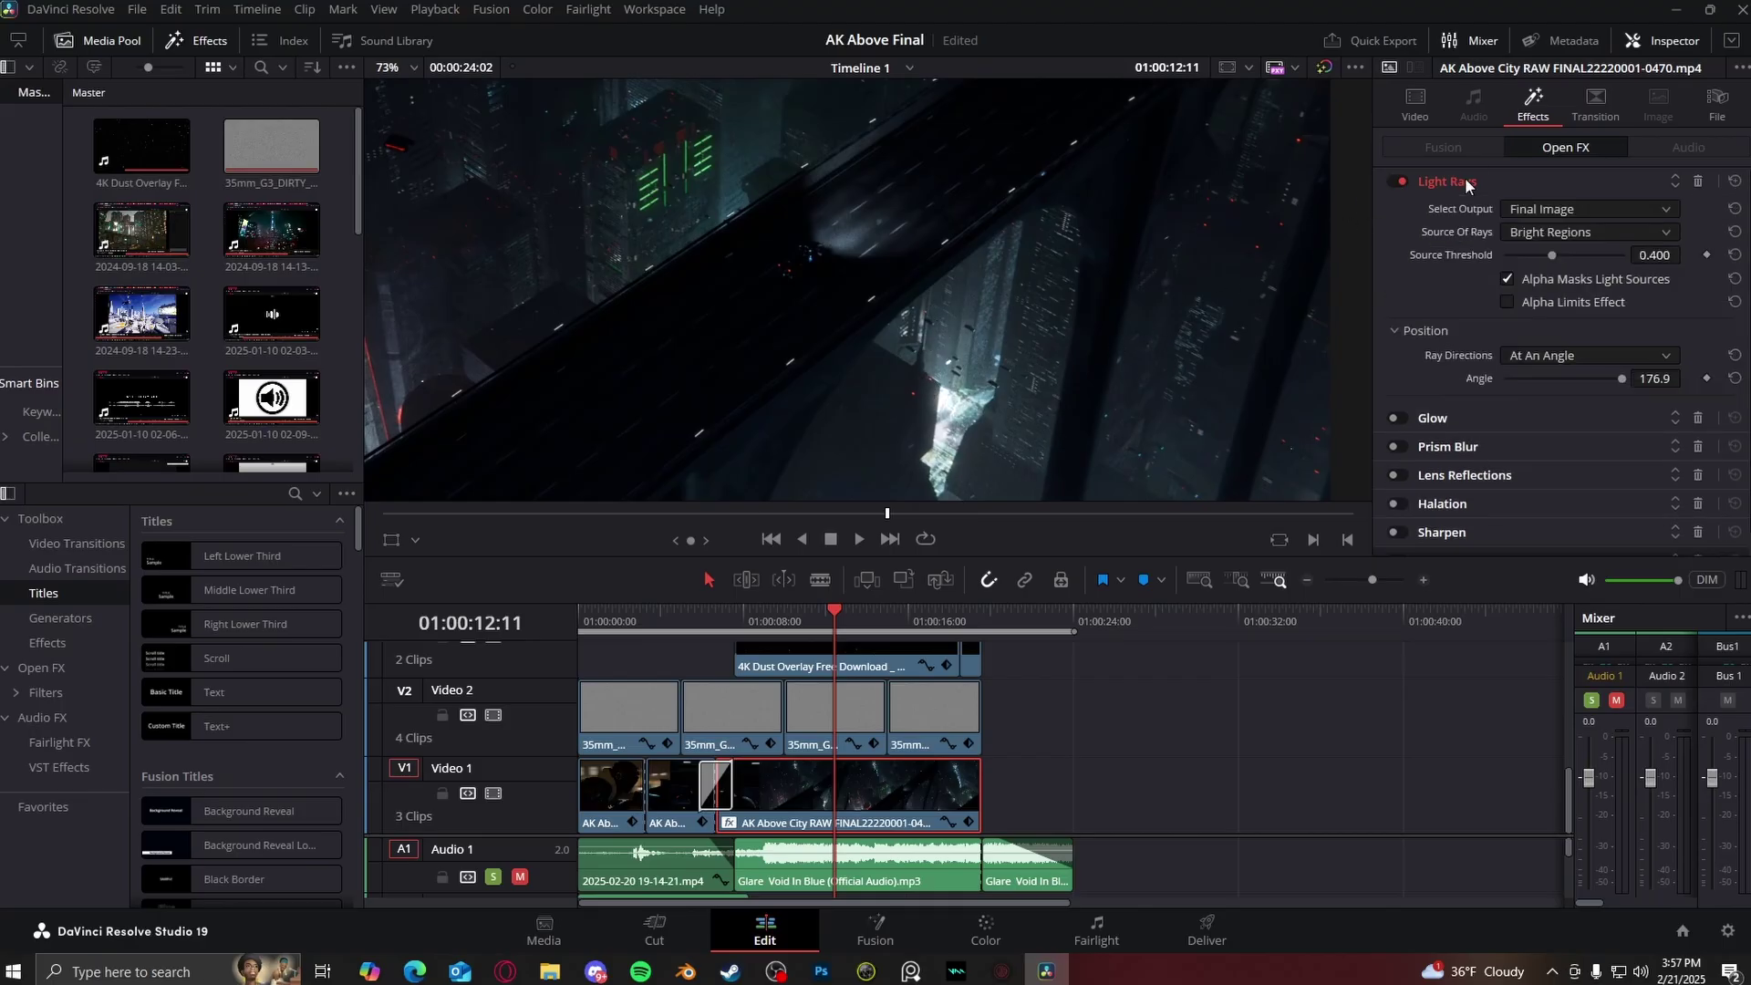
drag(1580, 491, 1683, 490)
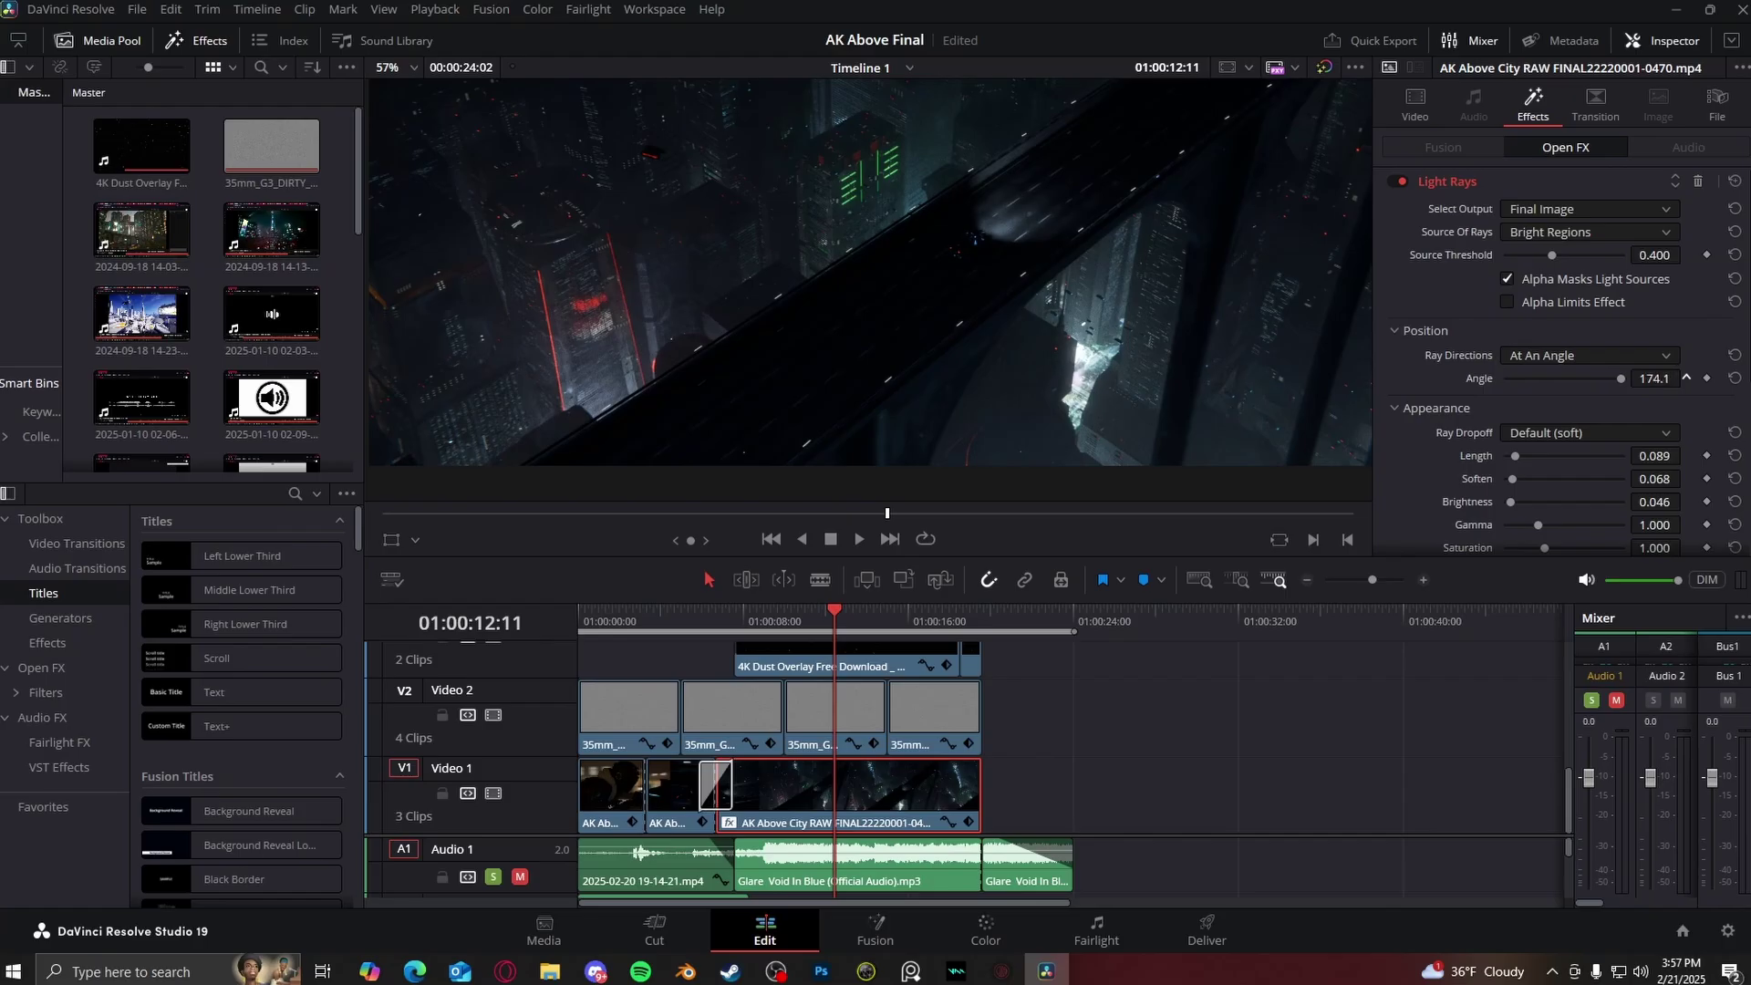
click(1447, 181)
- Enable the Glow effect on the city clip, switching it off and on to compare the image
click(1397, 210)
middle_drag(1054, 203, 1088, 220)
scroll(1195, 201, up, 1)
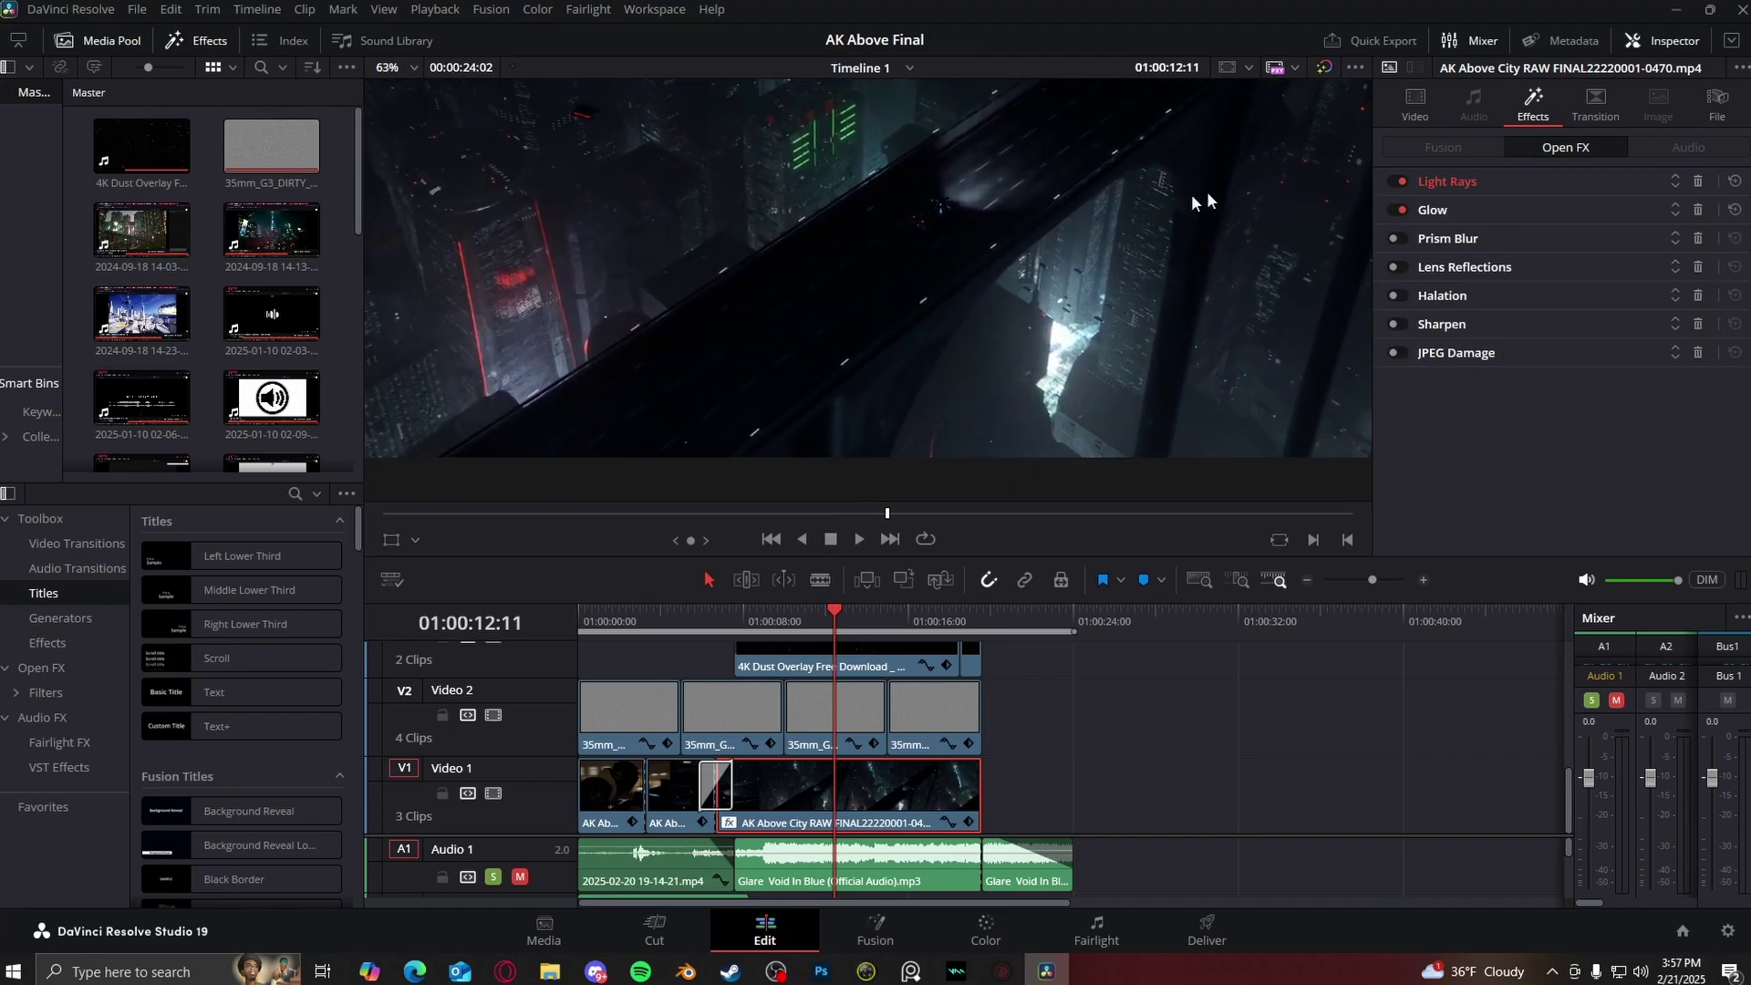
click(1399, 209)
click(1399, 209)
click(1399, 210)
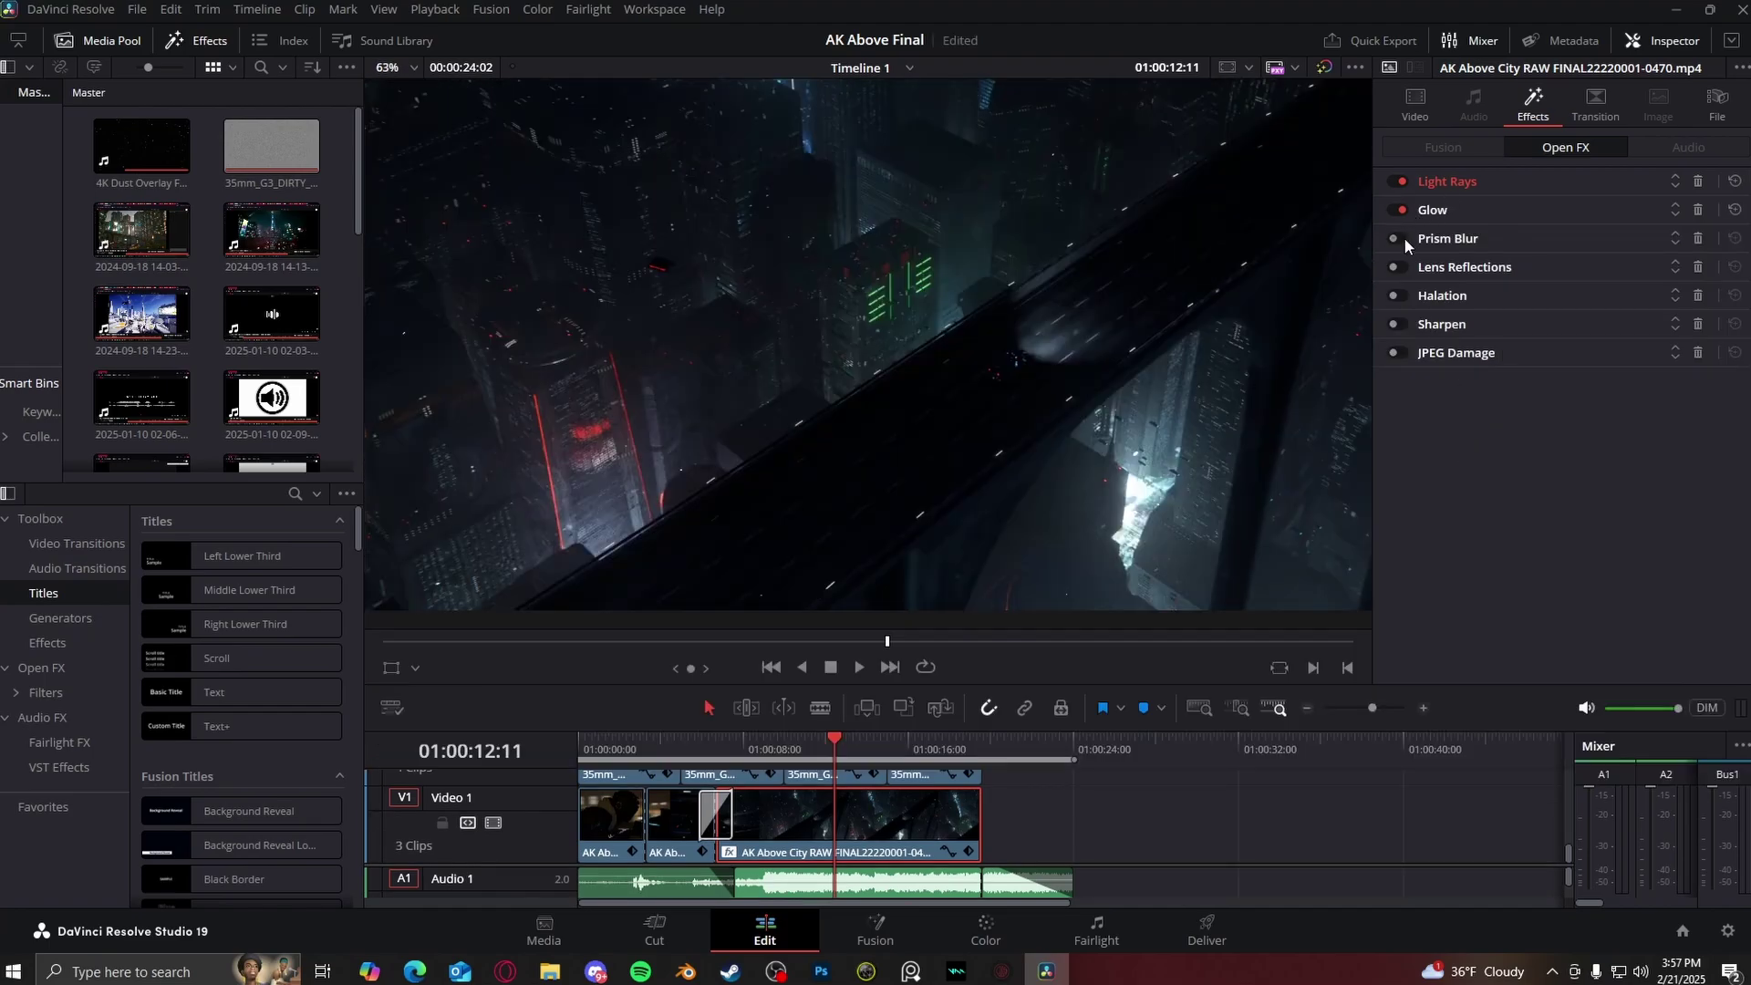
- Enable the Prism Blur effect on the city clip and inspect the bright gap between the buildings
click(1402, 238)
scroll(1192, 273, up, 8)
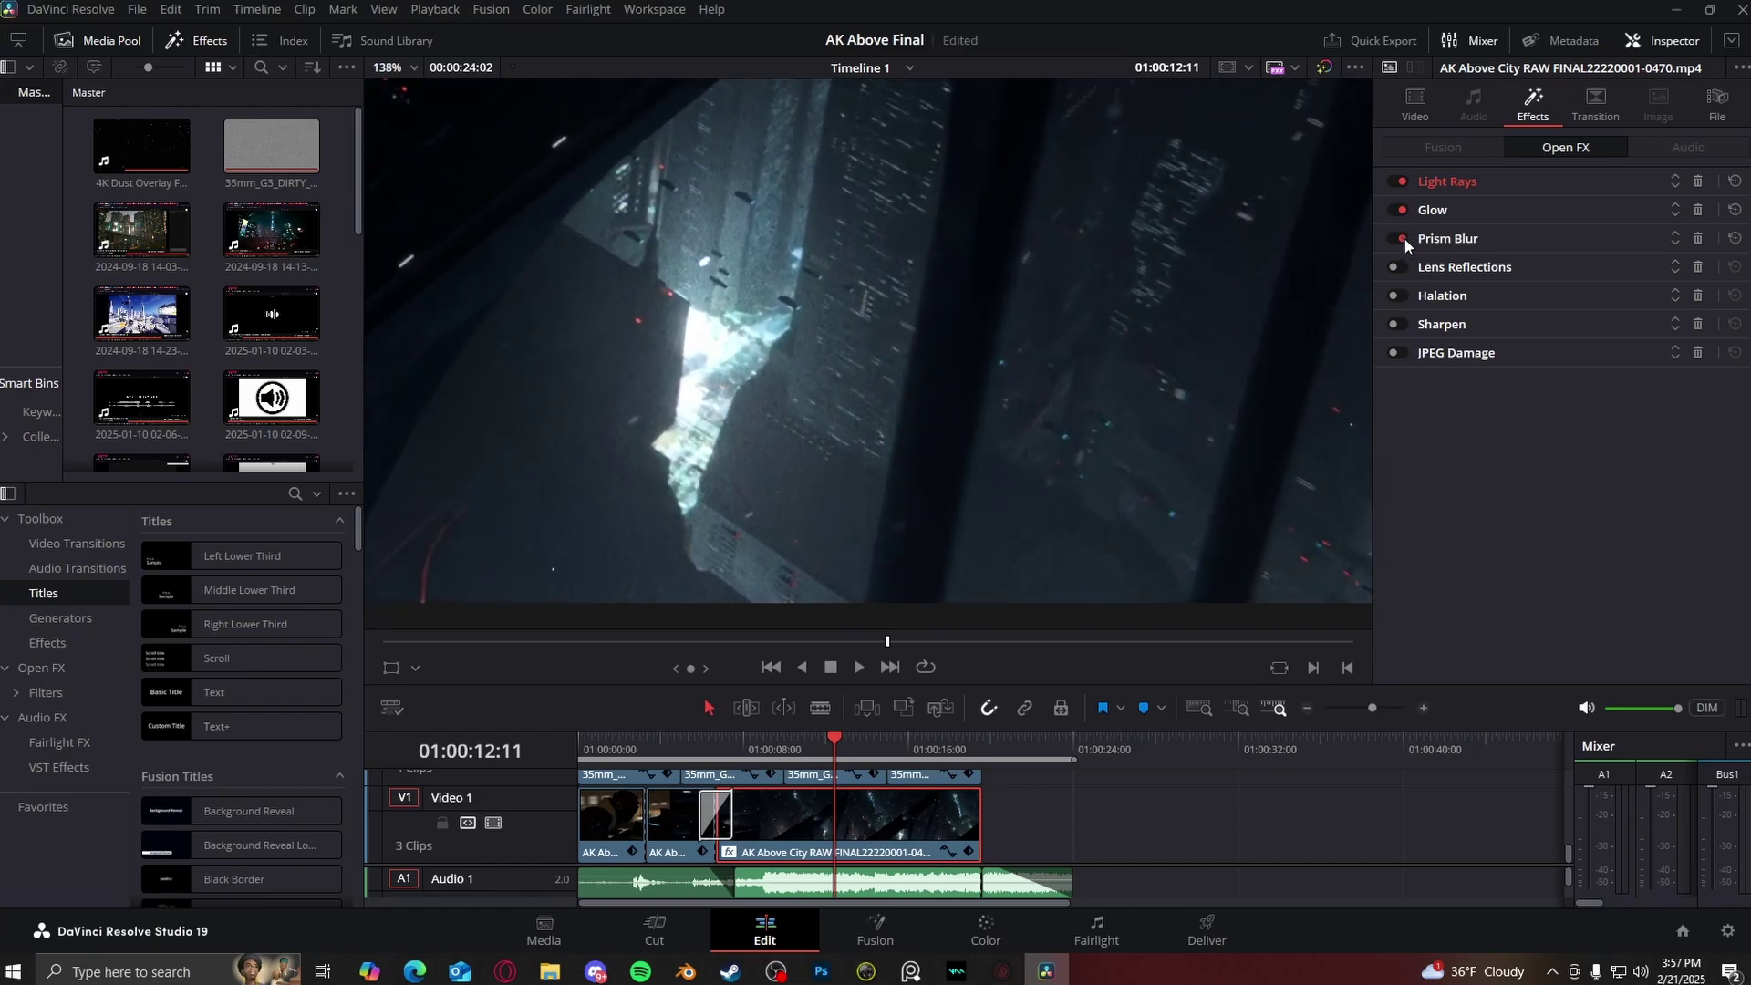
scroll(983, 382, down, 8)
mouse_move(983, 381)
middle_down()
mouse_move(1027, 370)
mouse_move(982, 414)
middle_up()
- Enable the Lens Reflections effect on the city clip and inspect the frame at 01:00:15:00
drag(837, 743, 882, 745)
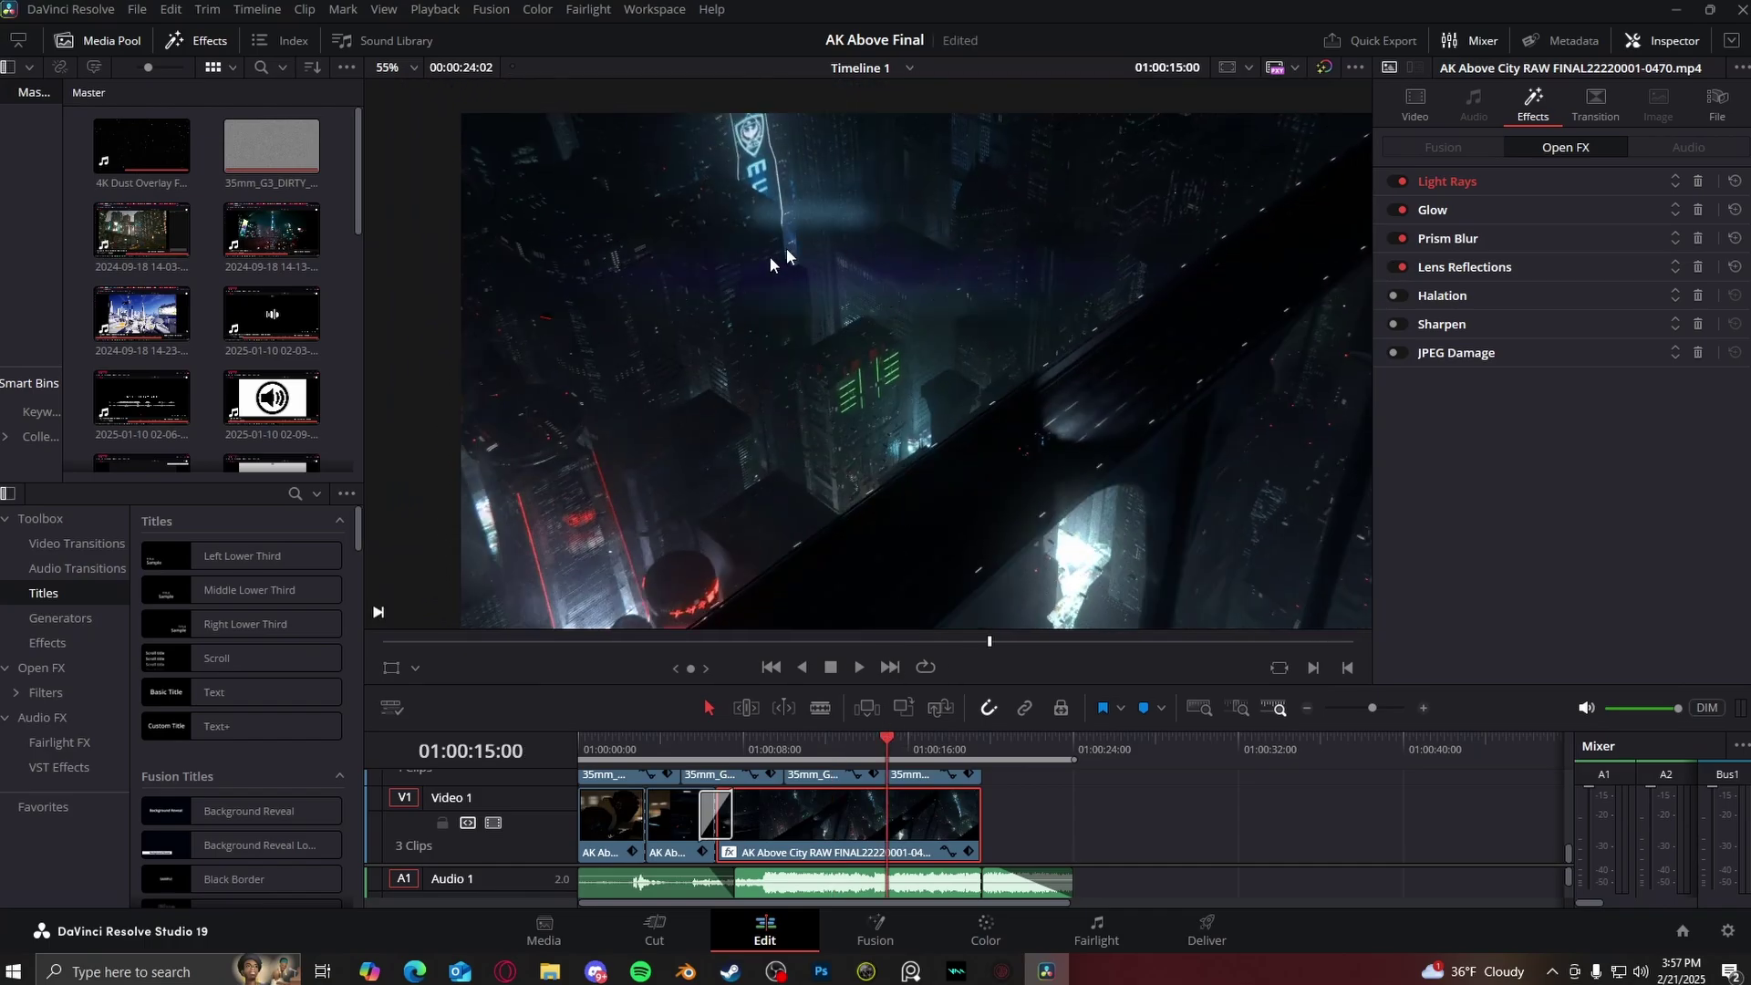
scroll(916, 259, up, 1)
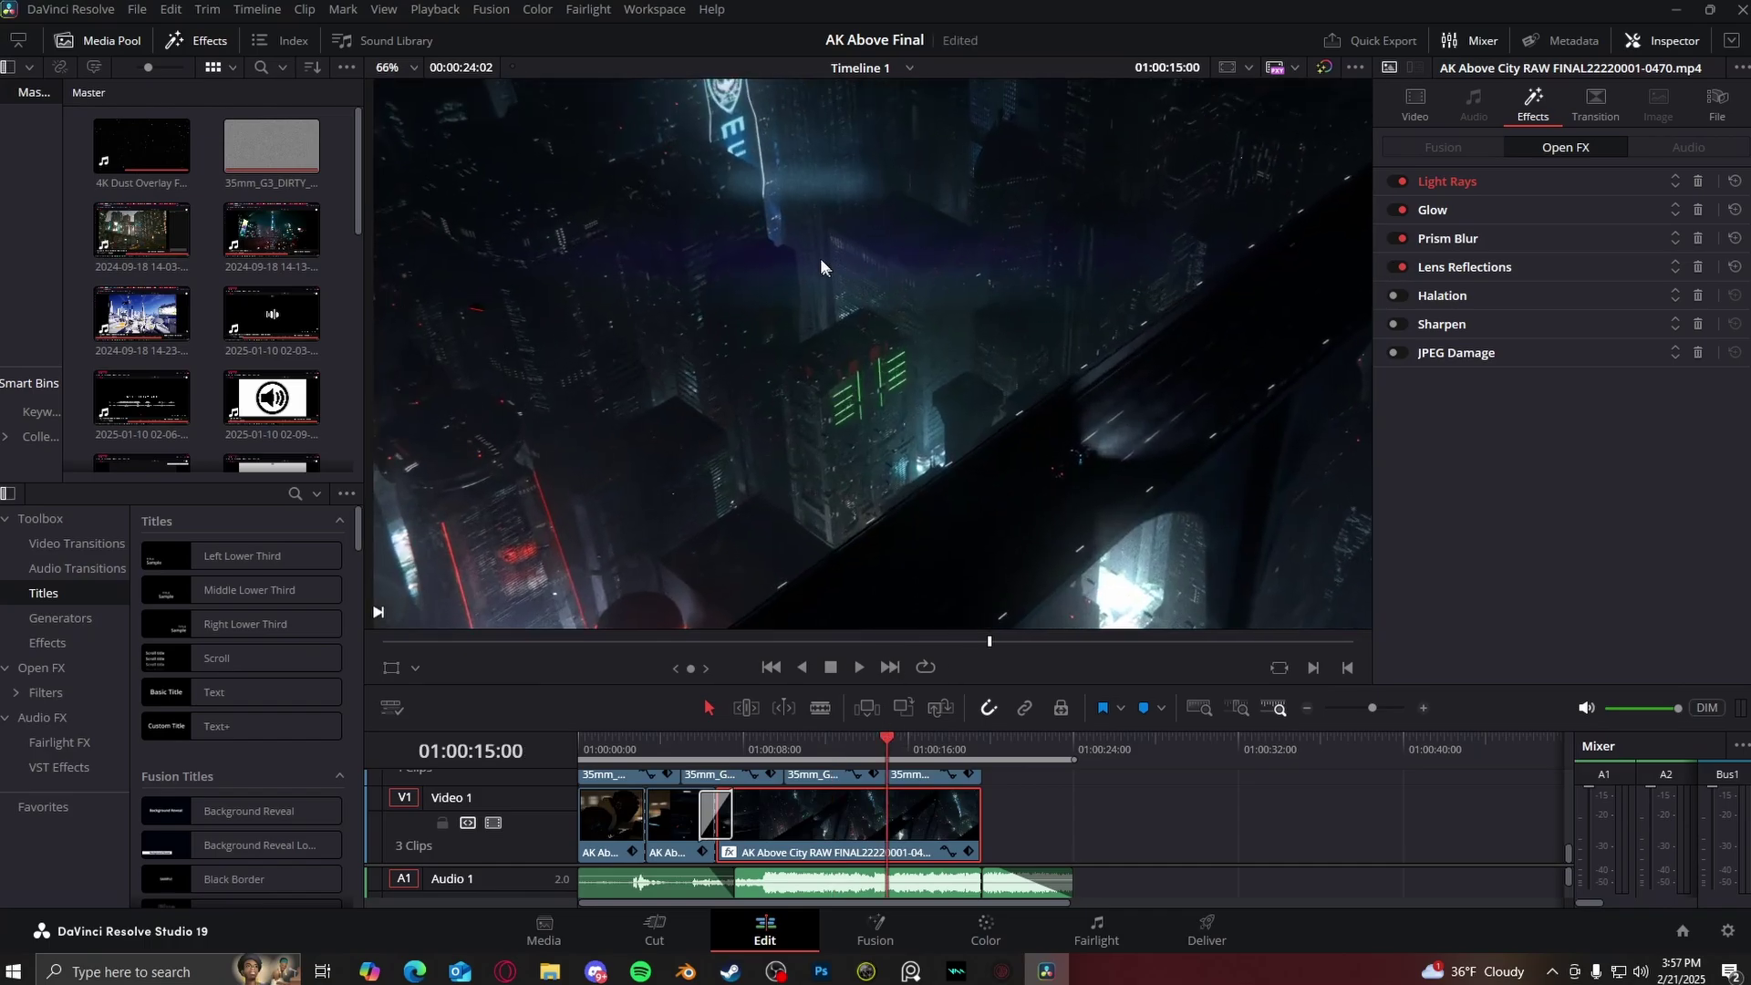
middle_drag(1120, 542, 1042, 309)
scroll(1046, 310, up, 4)
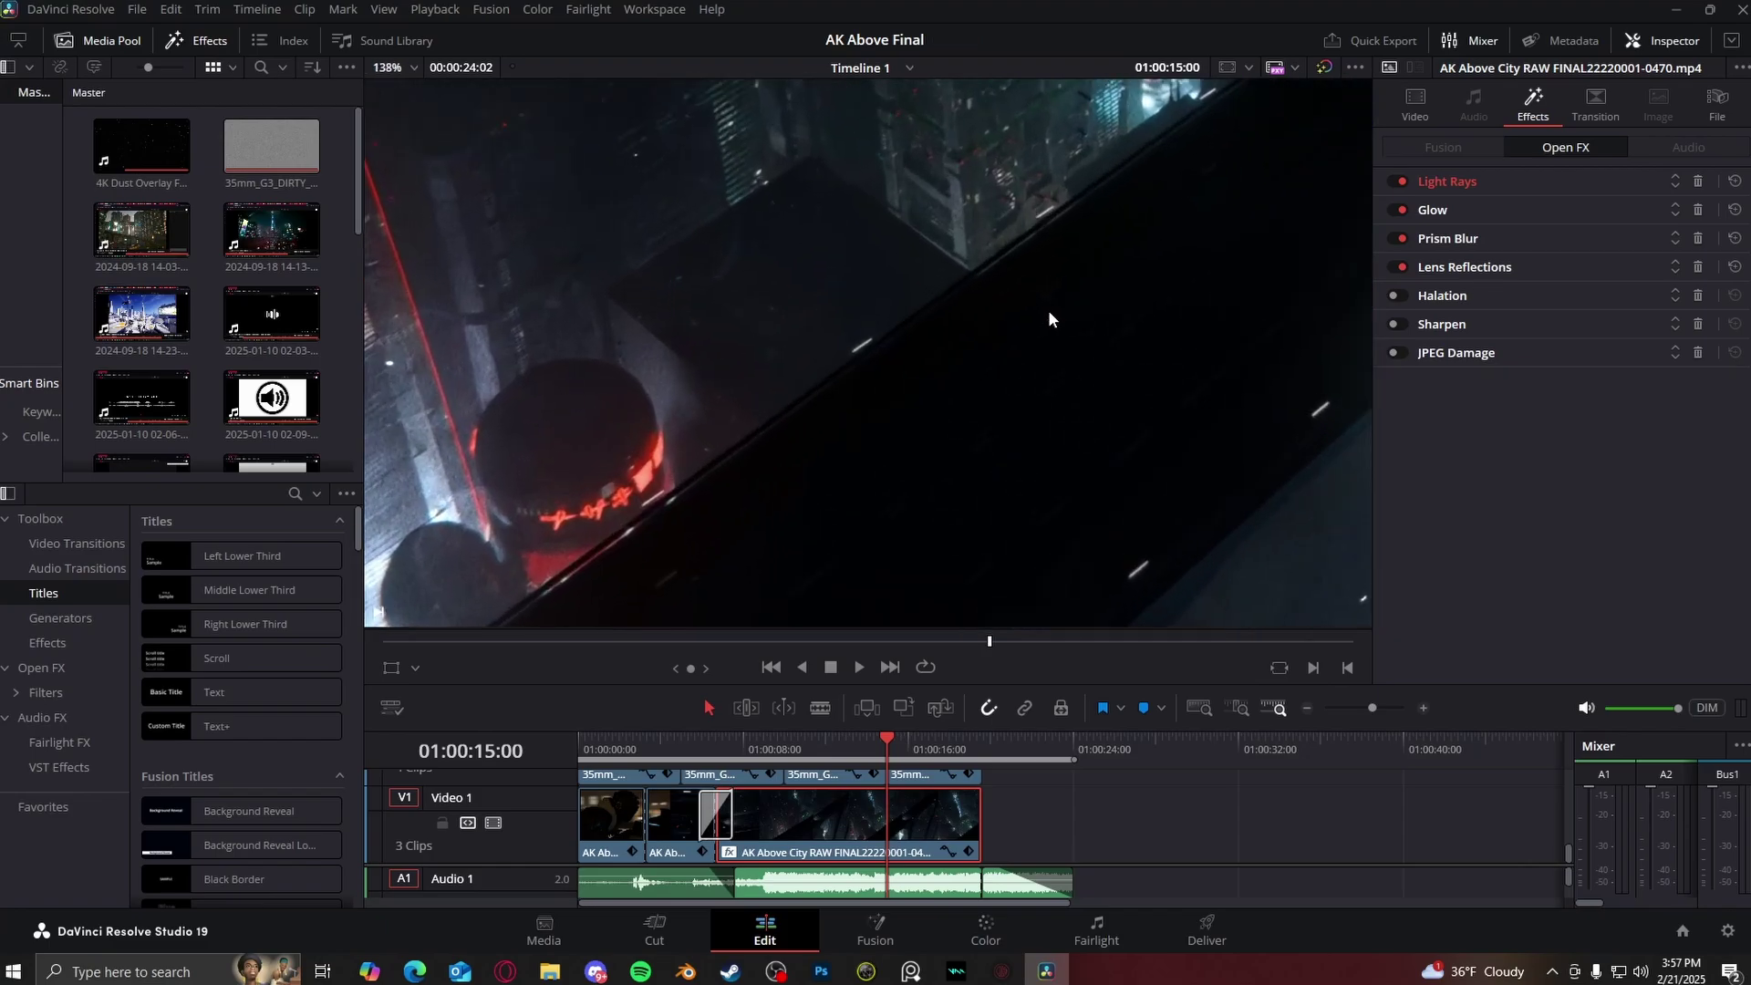
- Enable the Halation effect on the city clip and inspect the tower with the green sign up close
click(1396, 295)
middle_drag(838, 377, 1023, 252)
scroll(858, 389, up, 1)
middle_drag(1036, 173, 896, 330)
scroll(934, 276, down, 2)
scroll(879, 242, down, 1)
middle_drag(879, 242, 790, 378)
middle_drag(933, 254, 881, 374)
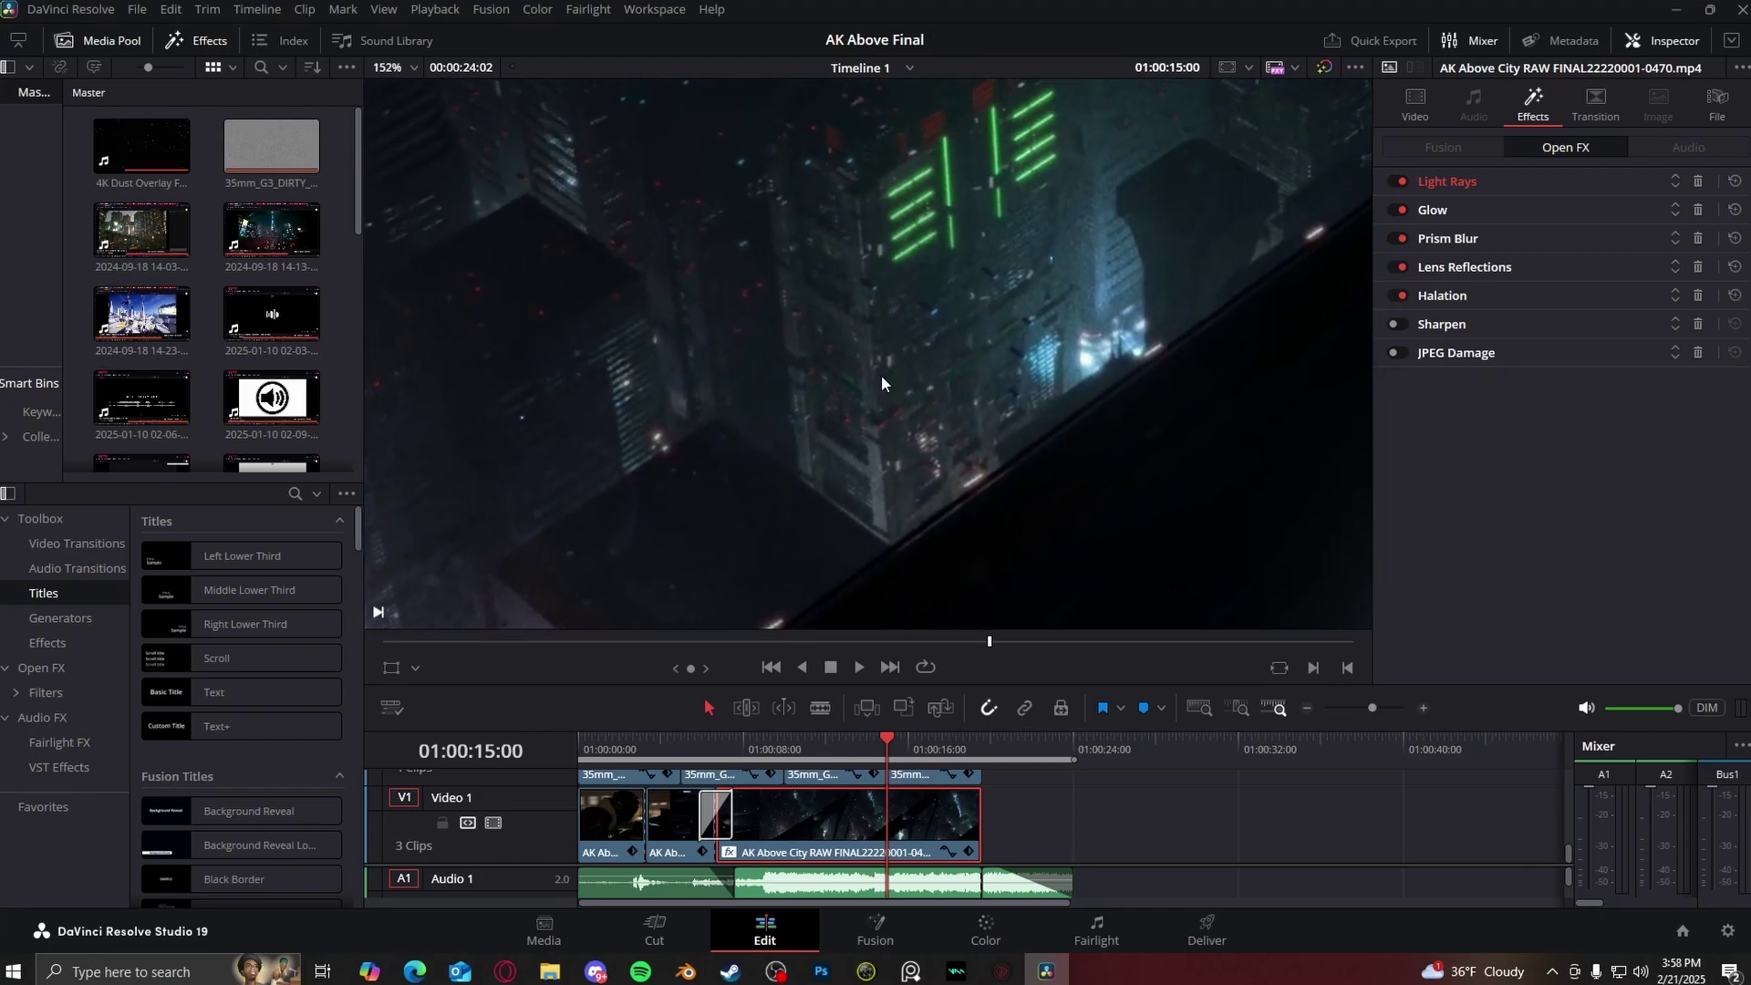
middle_drag(996, 206, 951, 267)
- Examine the halation around the red-lit tower and the green sign at high magnification
middle_drag(880, 415, 1049, 141)
scroll(1035, 196, up, 4)
scroll(945, 367, up, 3)
mouse_move(902, 477)
middle_down()
mouse_move(945, 367)
mouse_move(970, 424)
middle_up()
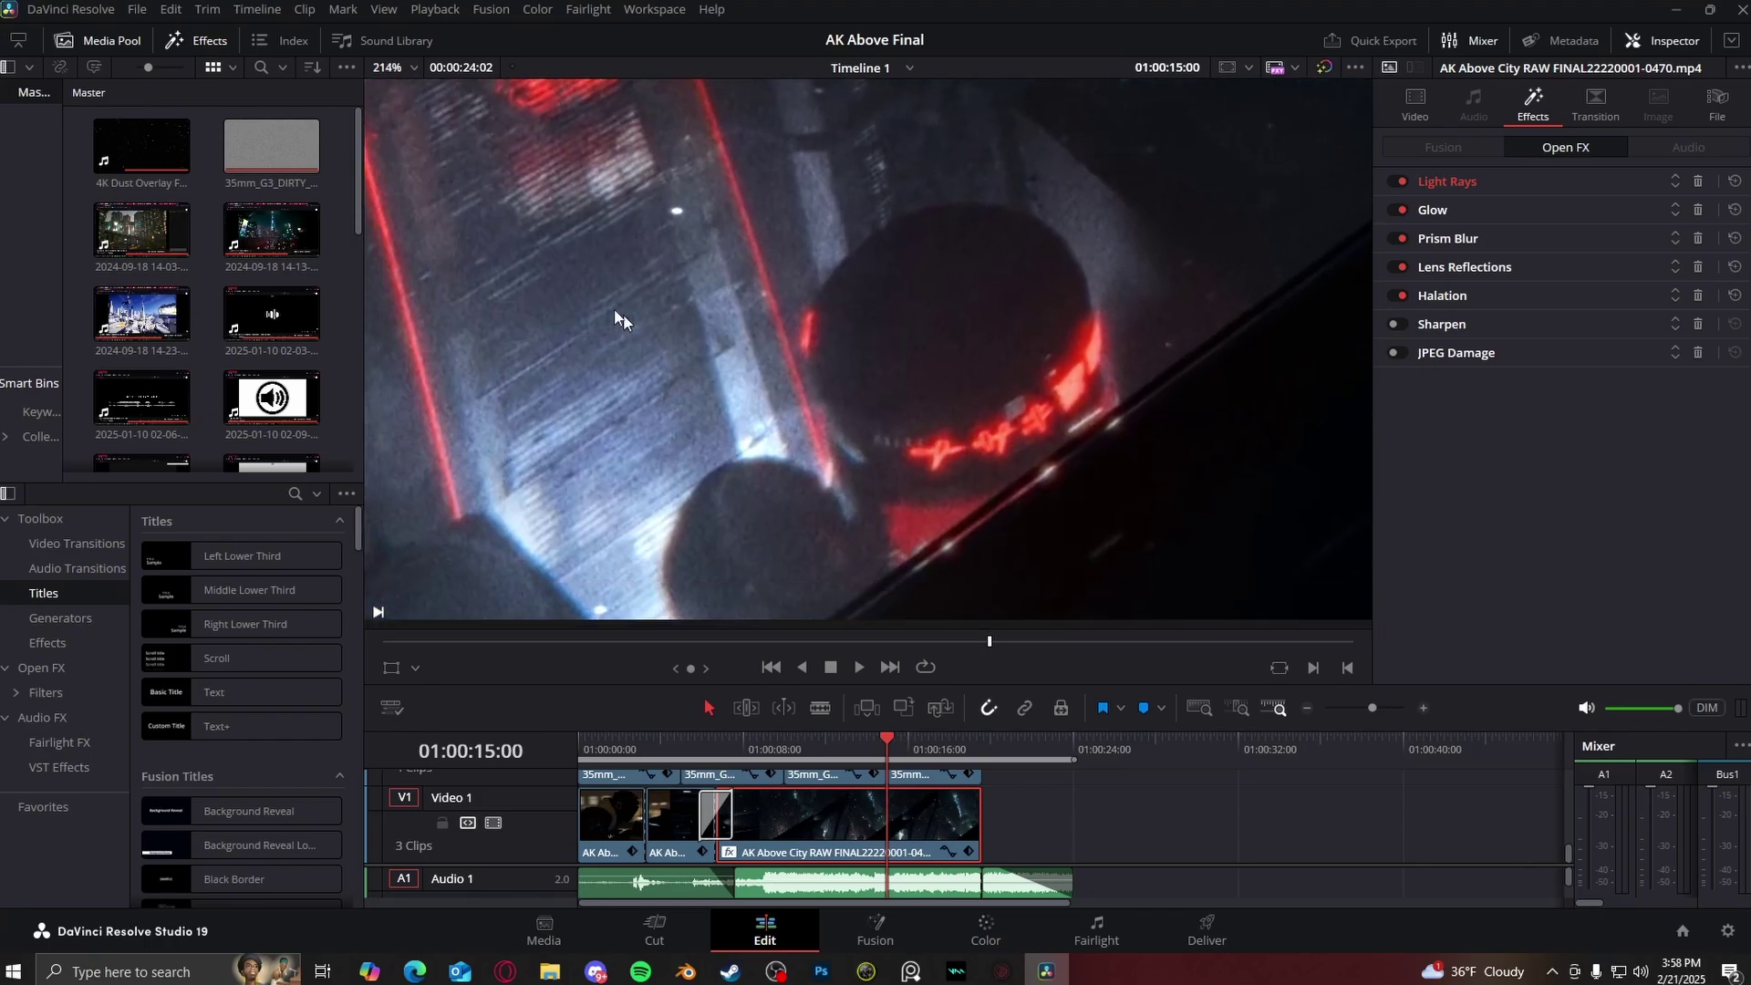
scroll(617, 314, down, 7)
middle_drag(620, 301, 651, 458)
middle_drag(1008, 264, 493, 497)
middle_drag(907, 352, 917, 281)
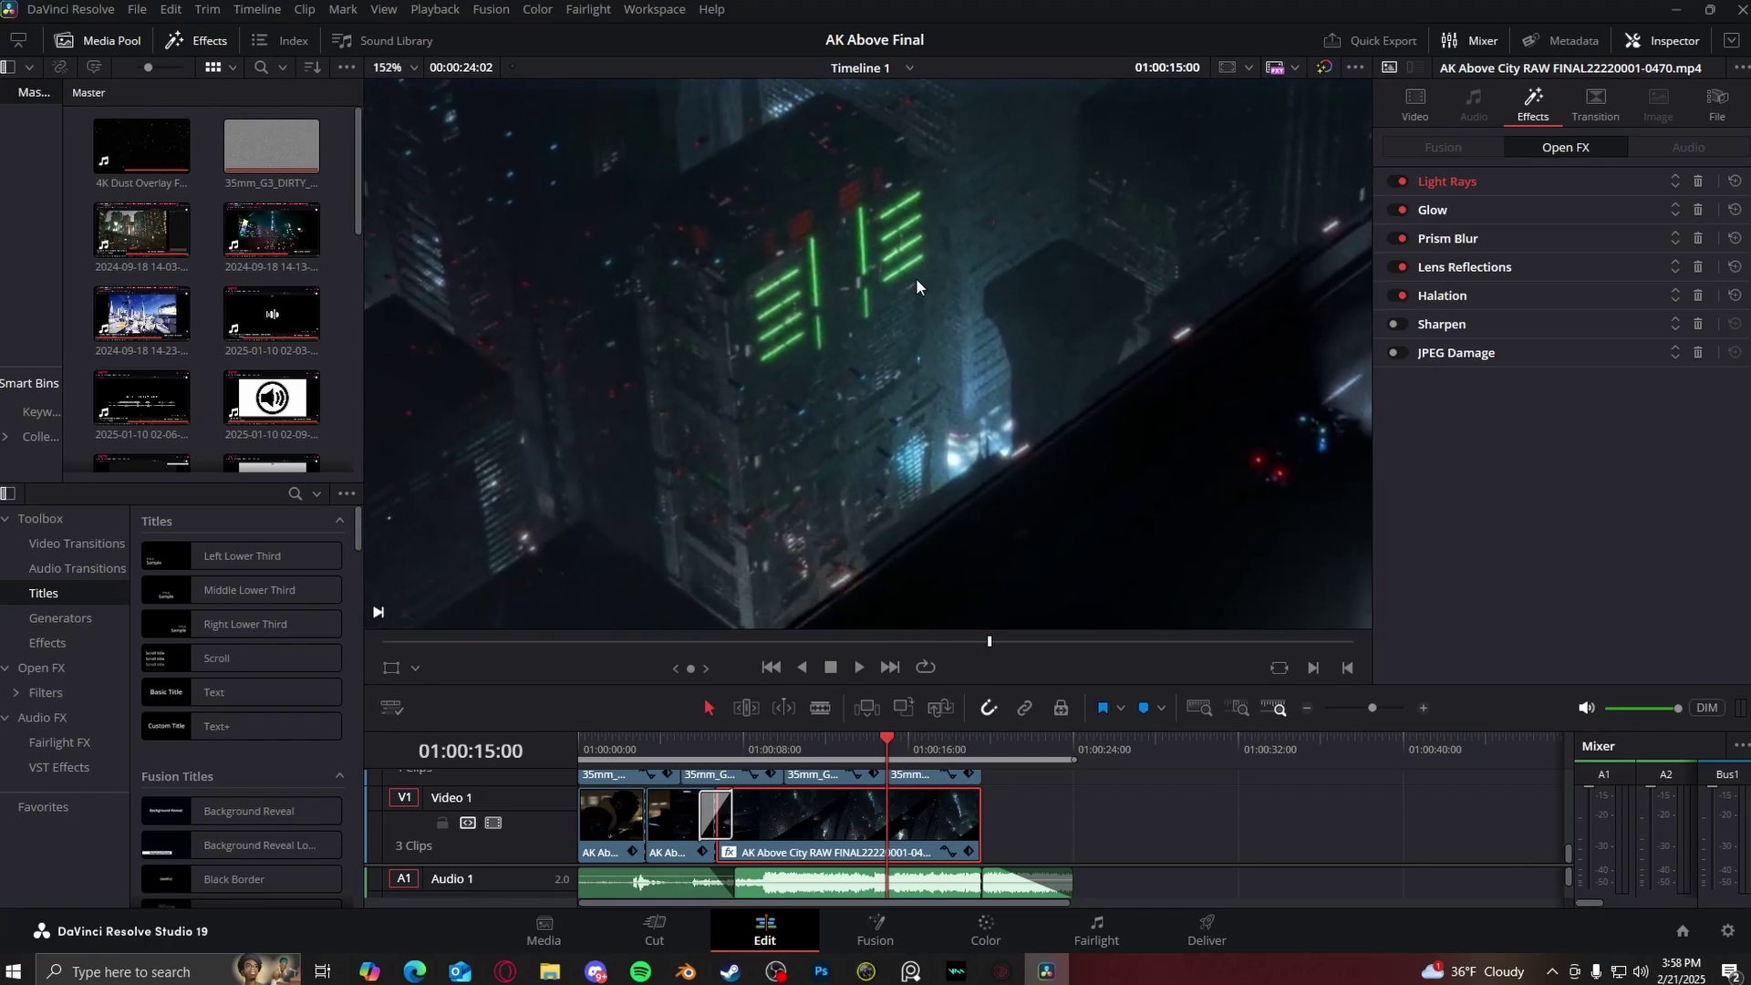
- Switch the Halation effect off and on to compare its influence on the green-sign tower
click(1401, 294)
click(1401, 294)
scroll(1020, 393, up, 3)
middle_drag(1019, 393, 983, 323)
scroll(1007, 269, up, 2)
scroll(1313, 318, down, 3)
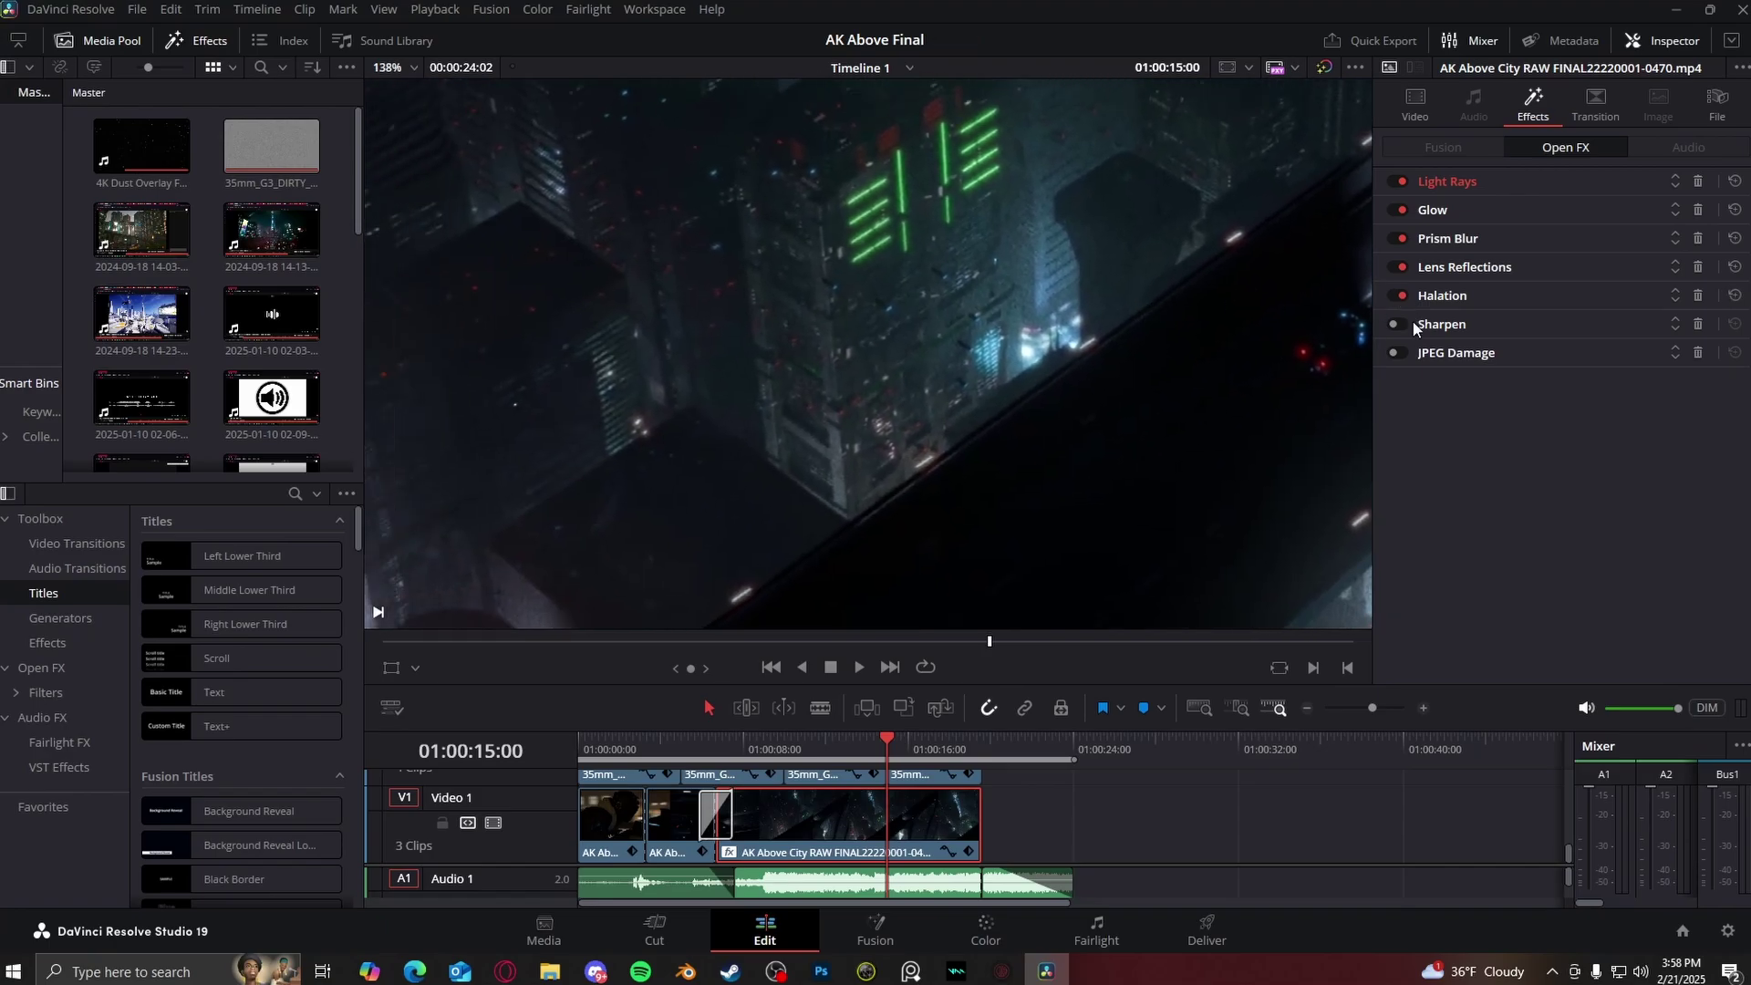
- Enable the Sharpen effect on the city clip, toggling it to compare the building details
click(1399, 325)
click(1400, 324)
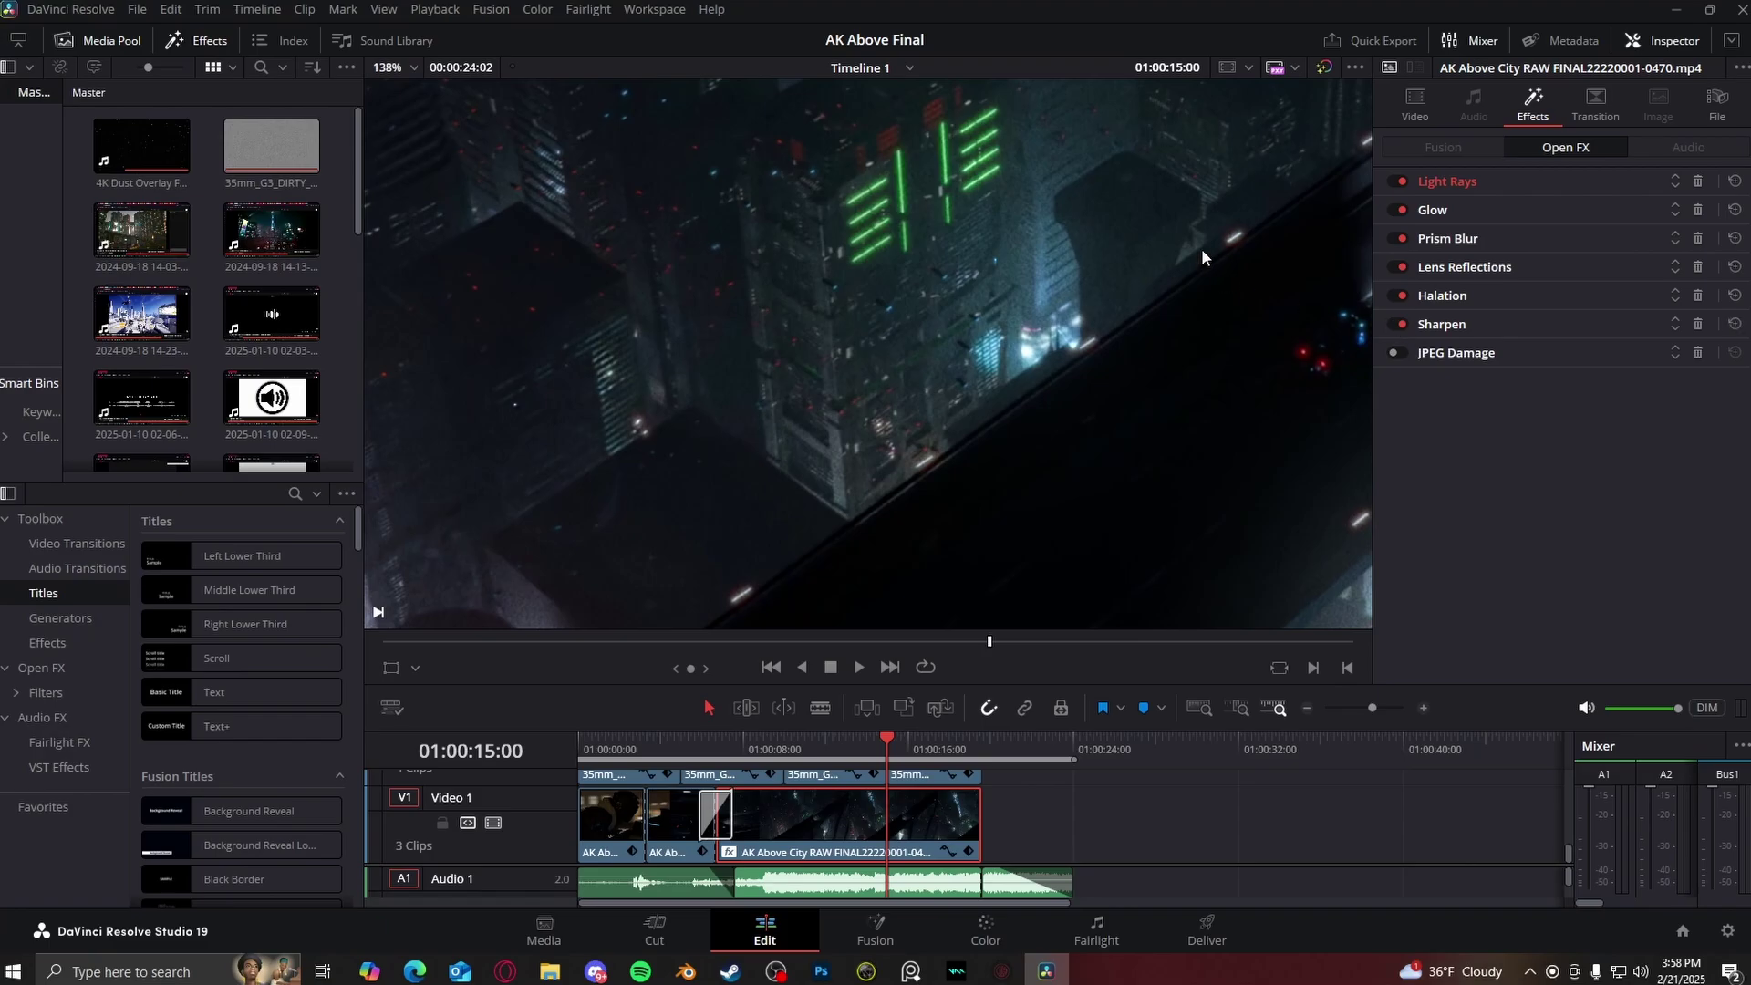
middle_drag(1060, 100, 1227, 306)
middle_drag(1091, 430, 998, 370)
scroll(994, 358, down, 4)
scroll(997, 370, up, 2)
middle_drag(1042, 224, 1118, 430)
- Enable the JPEG Damage effect on the city clip, switching it off and on to compare the image
scroll(1040, 352, up, 5)
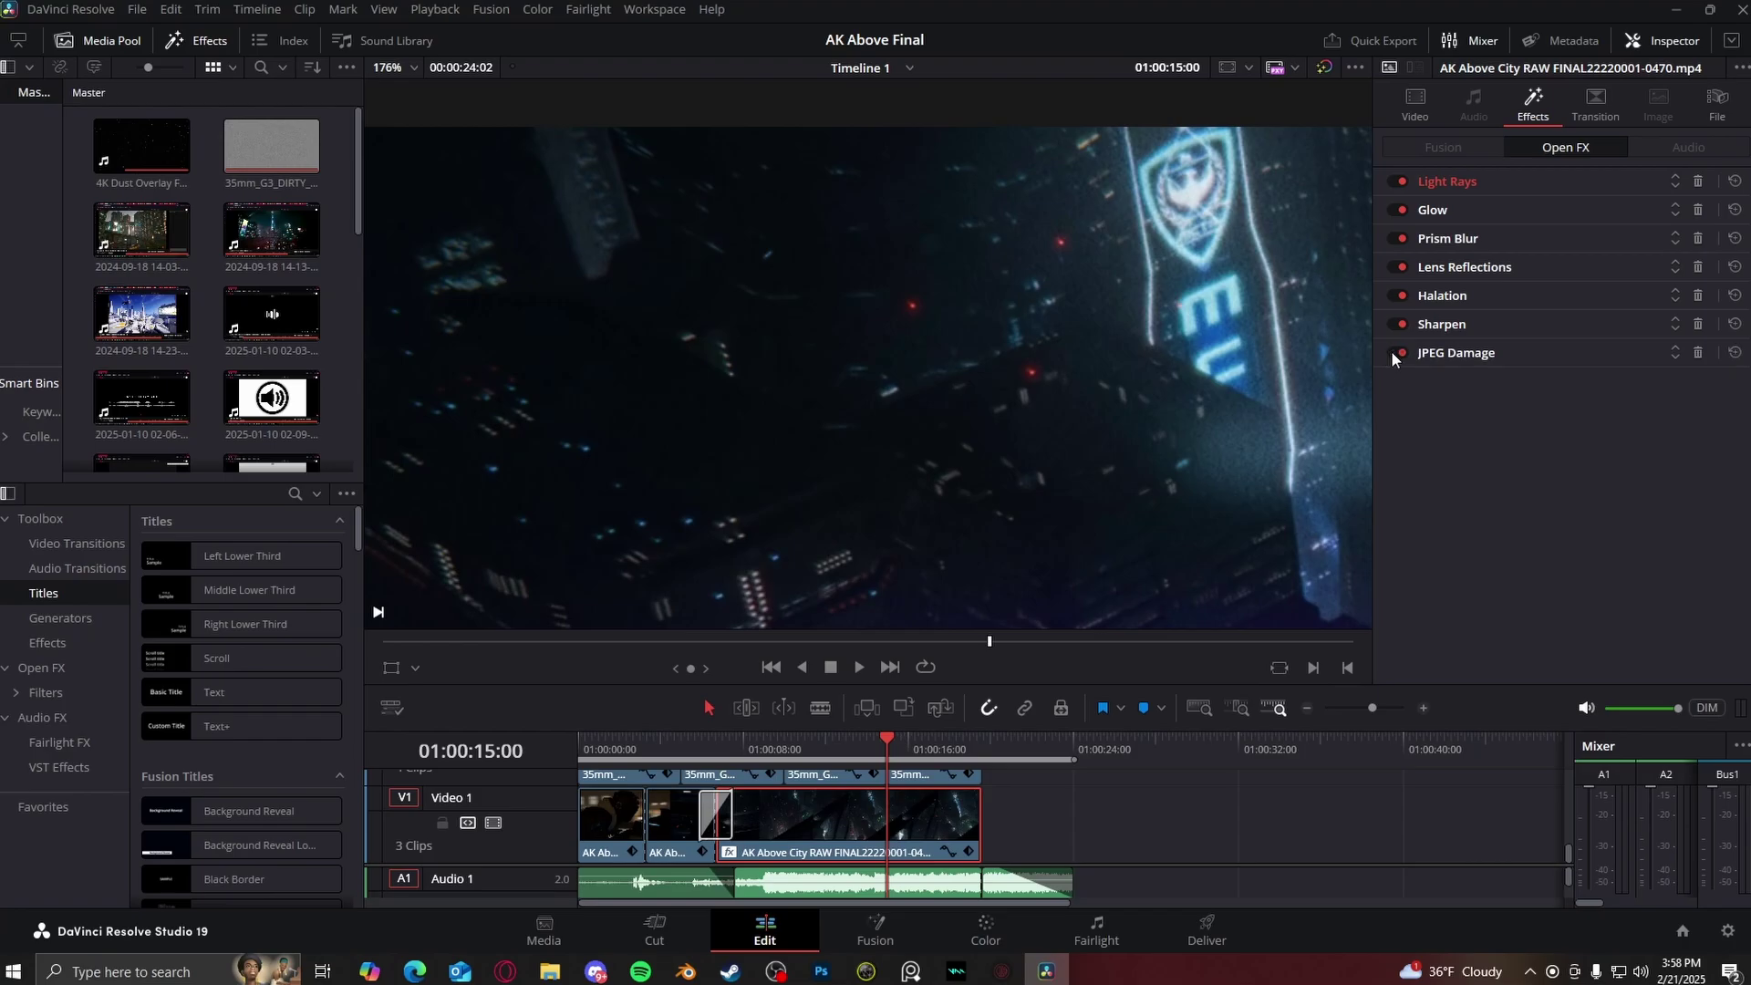
click(1392, 353)
click(1393, 353)
scroll(927, 363, down, 1)
middle_drag(927, 363, 992, 132)
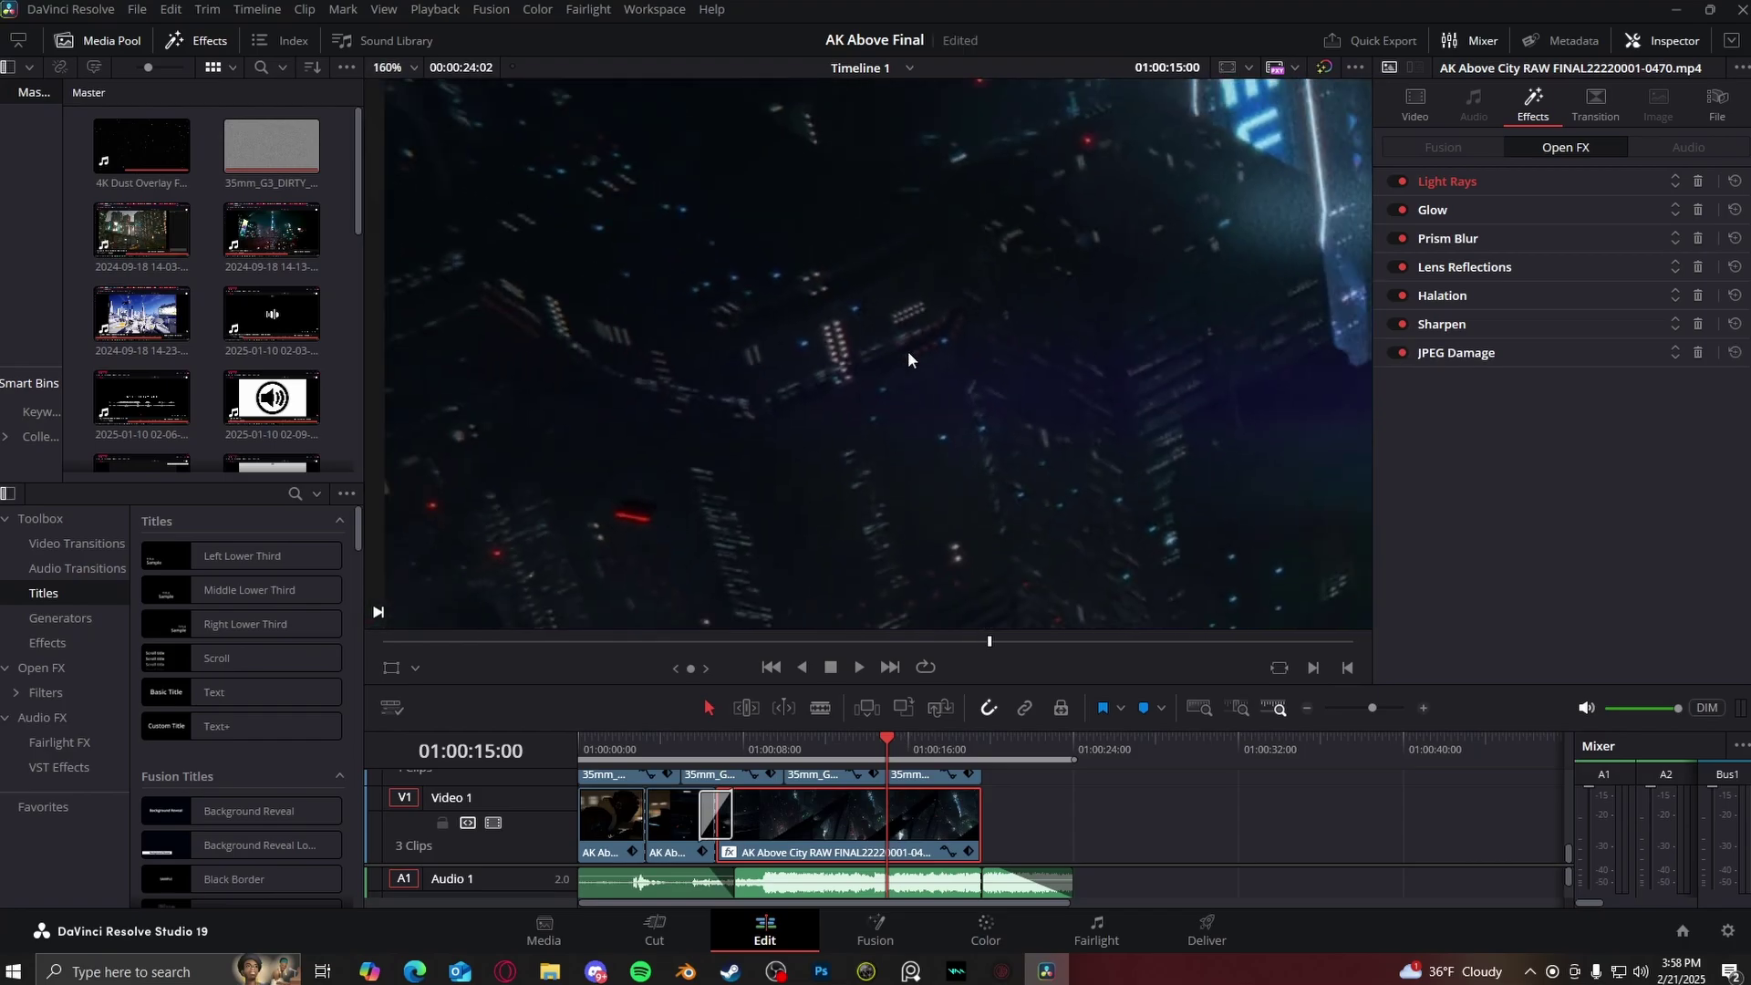
scroll(907, 351, down, 6)
middle_drag(912, 347, 850, 271)
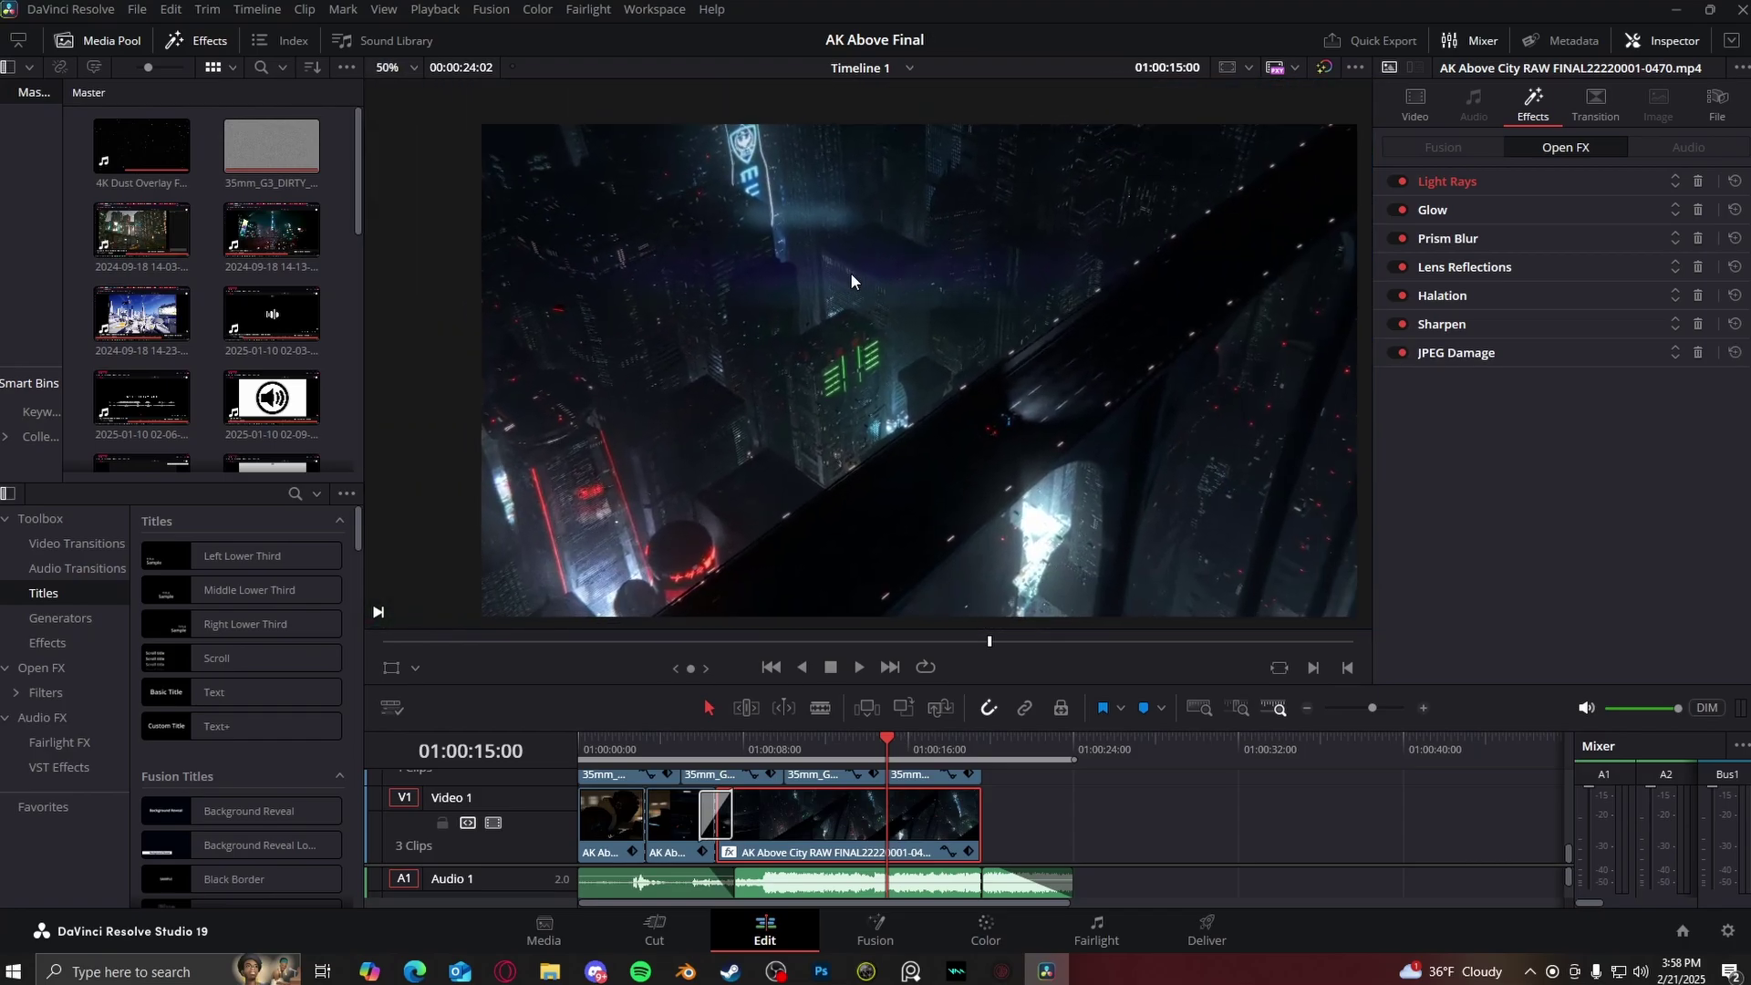
scroll(850, 272, up, 1)
middle_drag(1007, 294, 1025, 410)
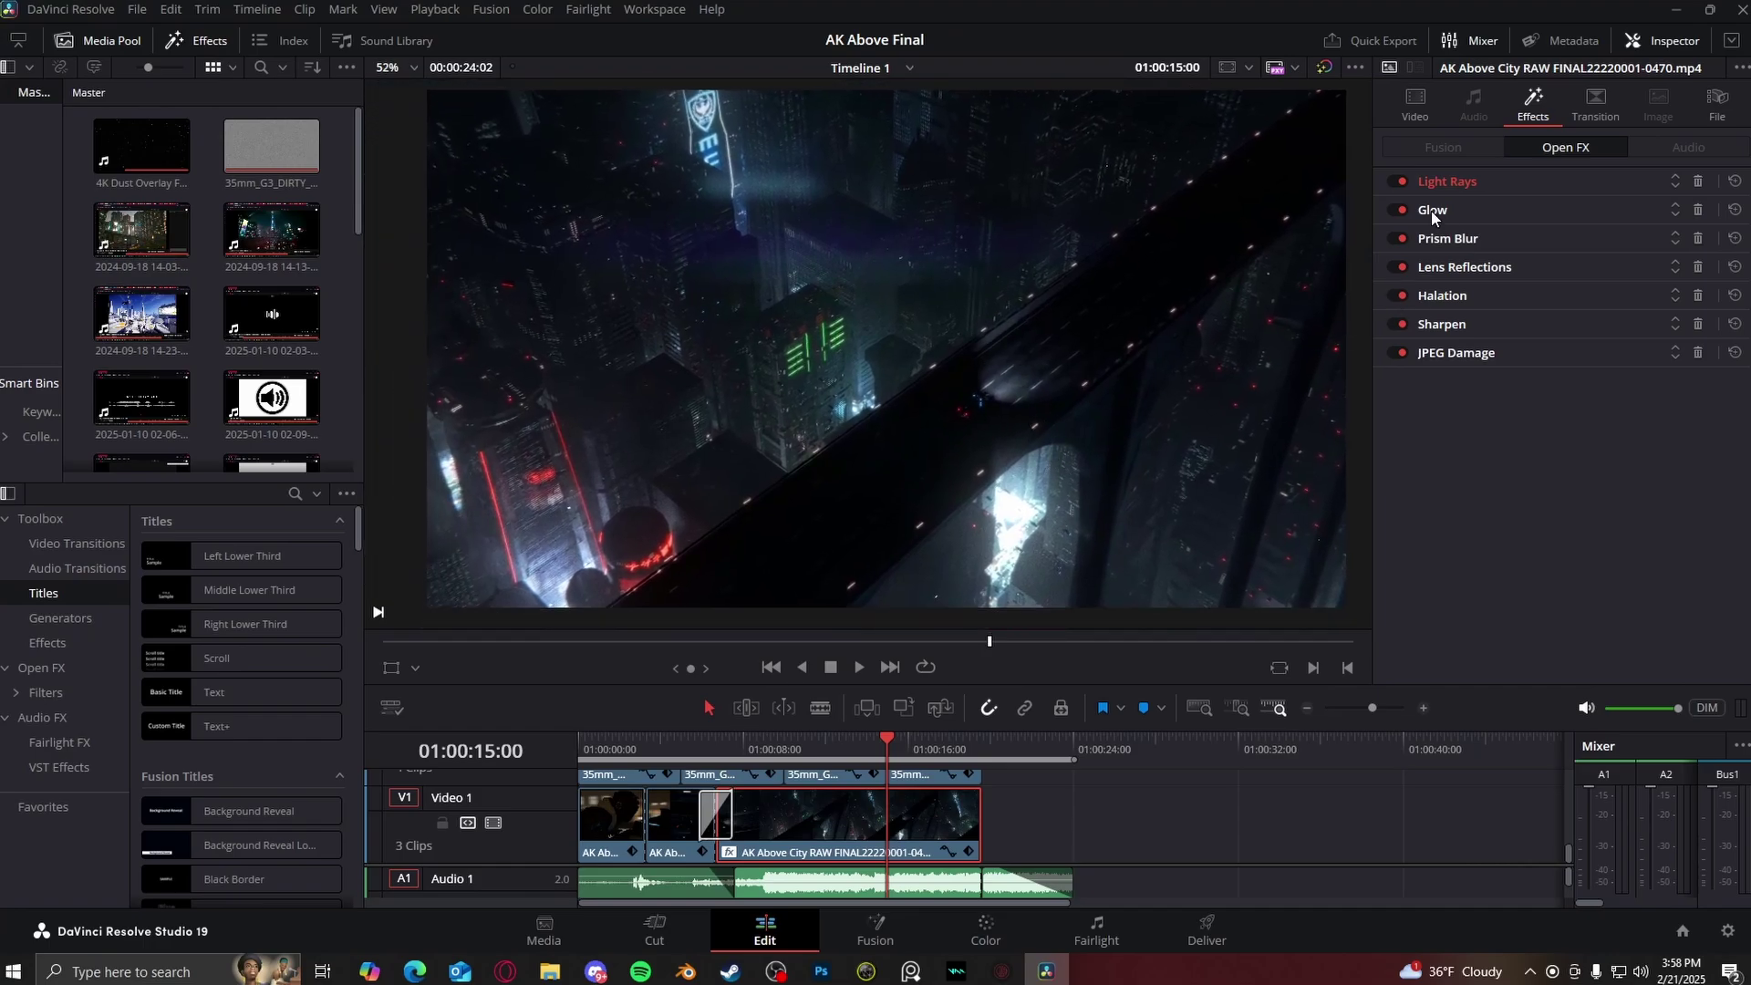
- Enlarge the timeline area and look through the audio tracks from Audio 1 to Audio 13
drag(913, 728, 913, 493)
scroll(1077, 748, down, 3)
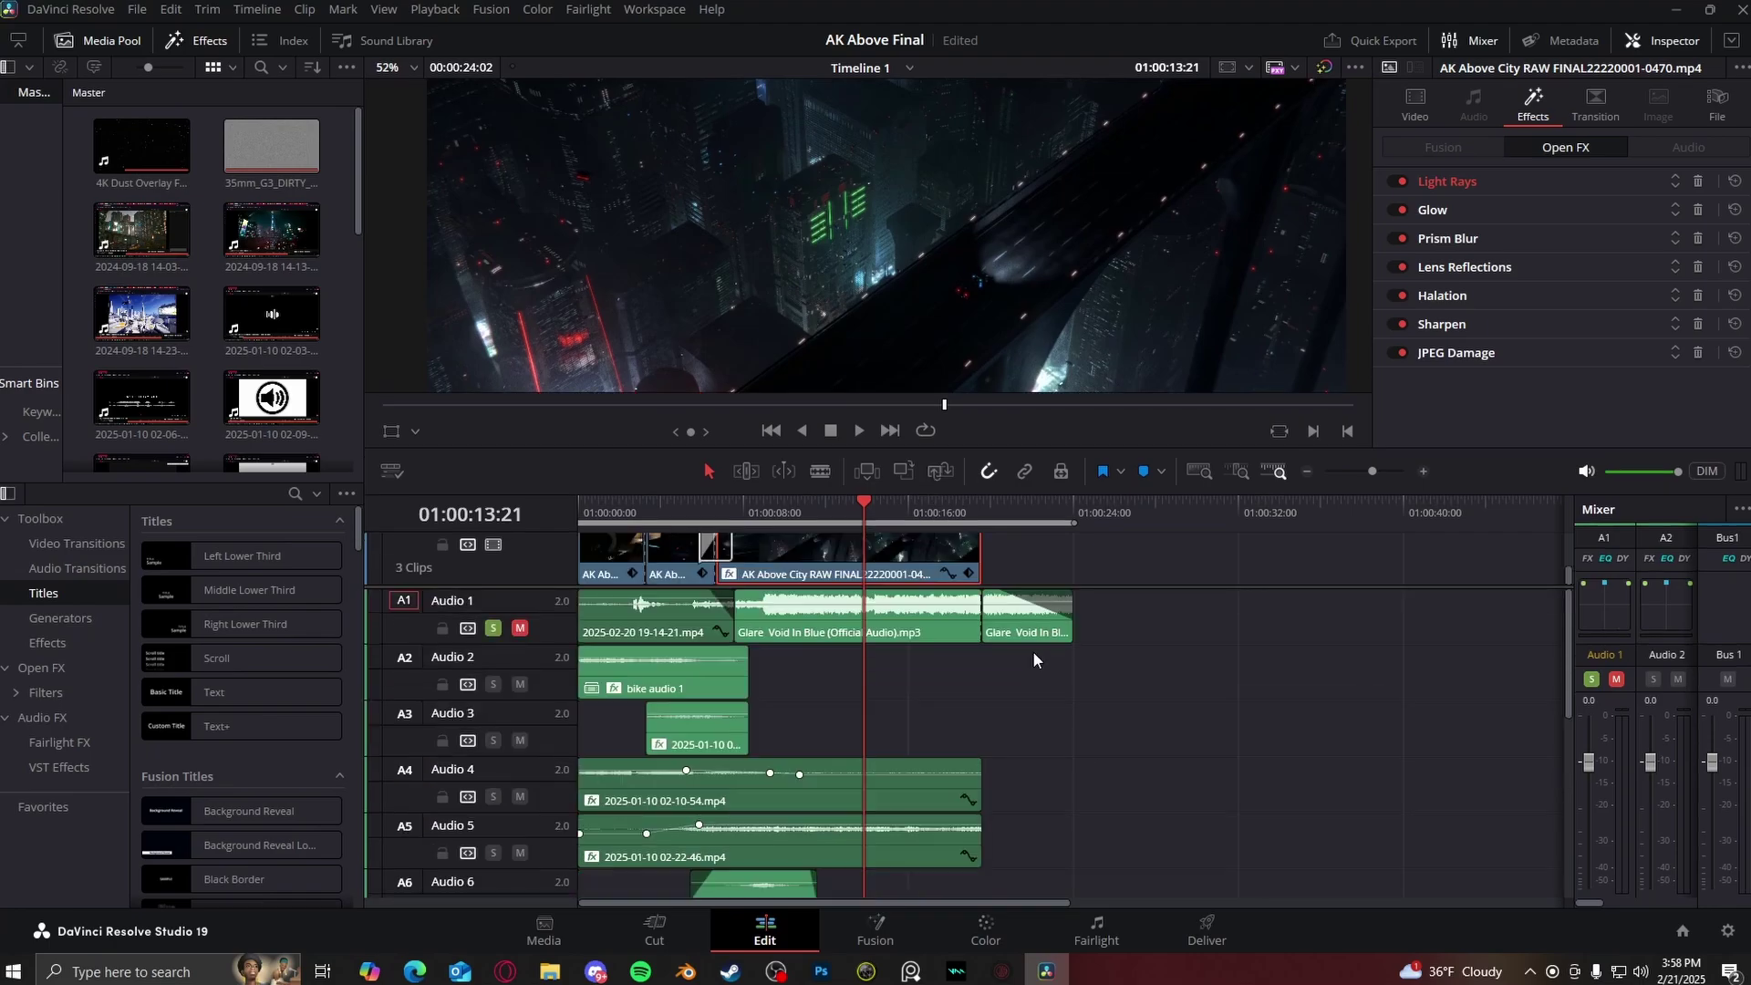
scroll(947, 705, down, 7)
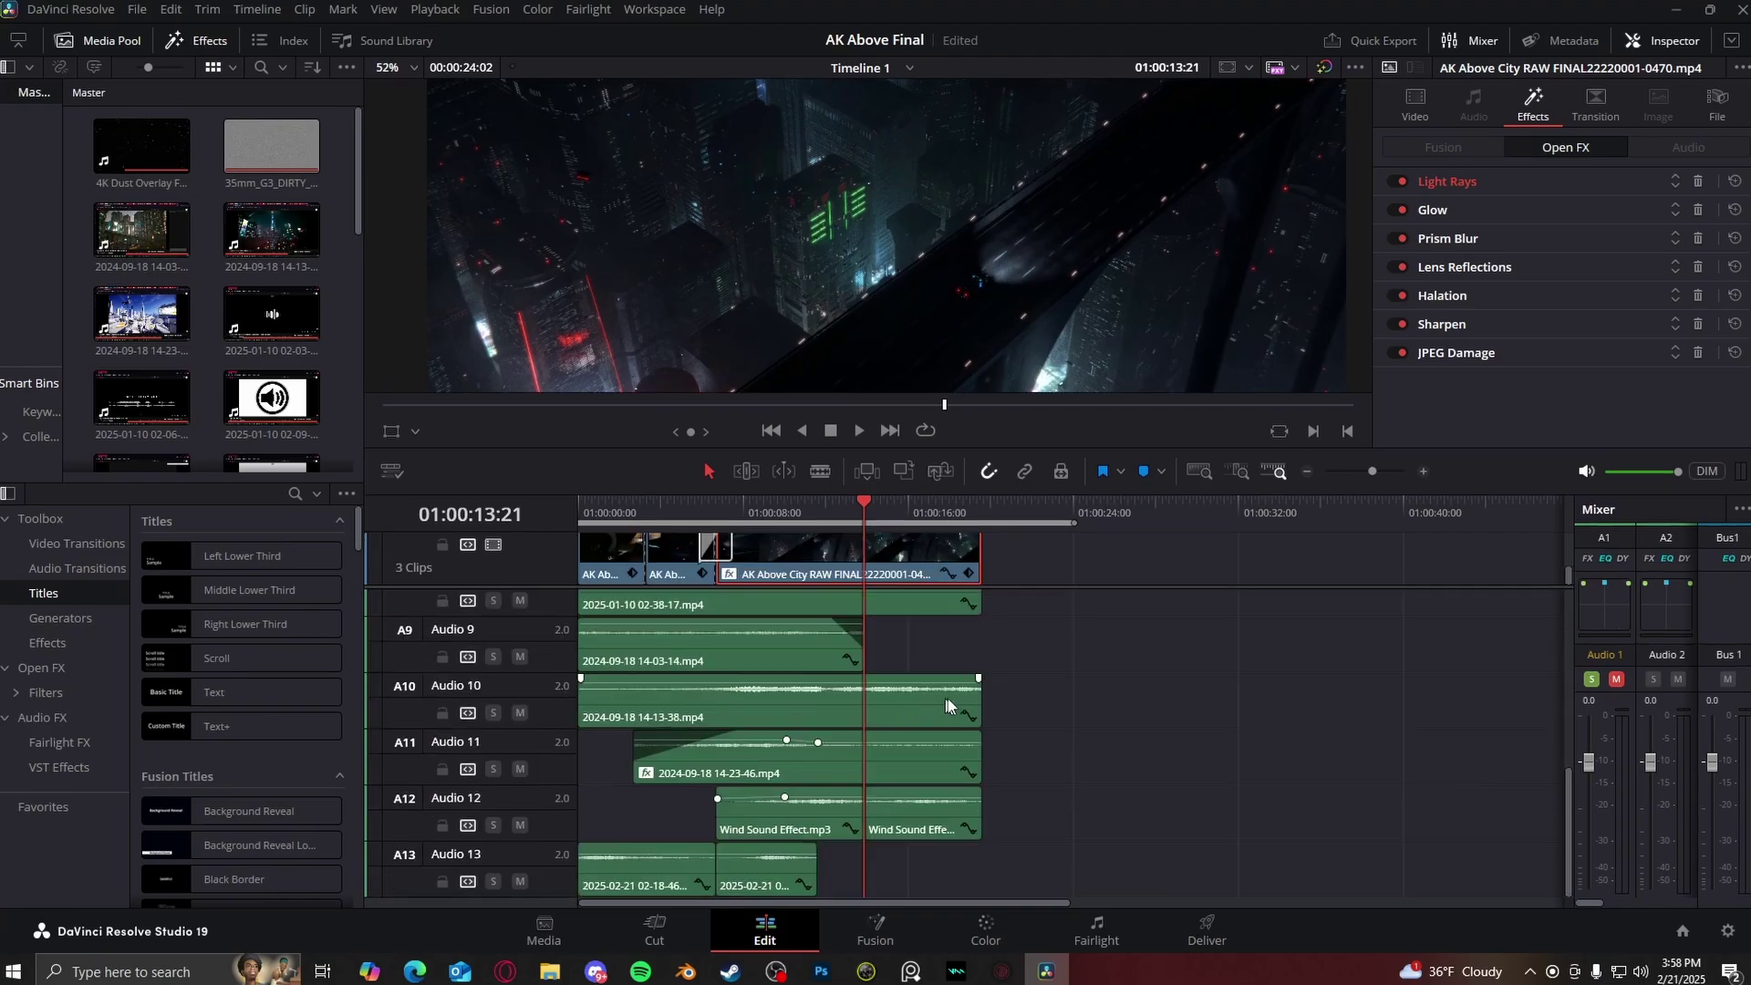
scroll(984, 696, up, 8)
- Solo the Audio 2 track and listen to the bike audio 1 clip from 01:00:02:16
click(493, 684)
click(631, 507)
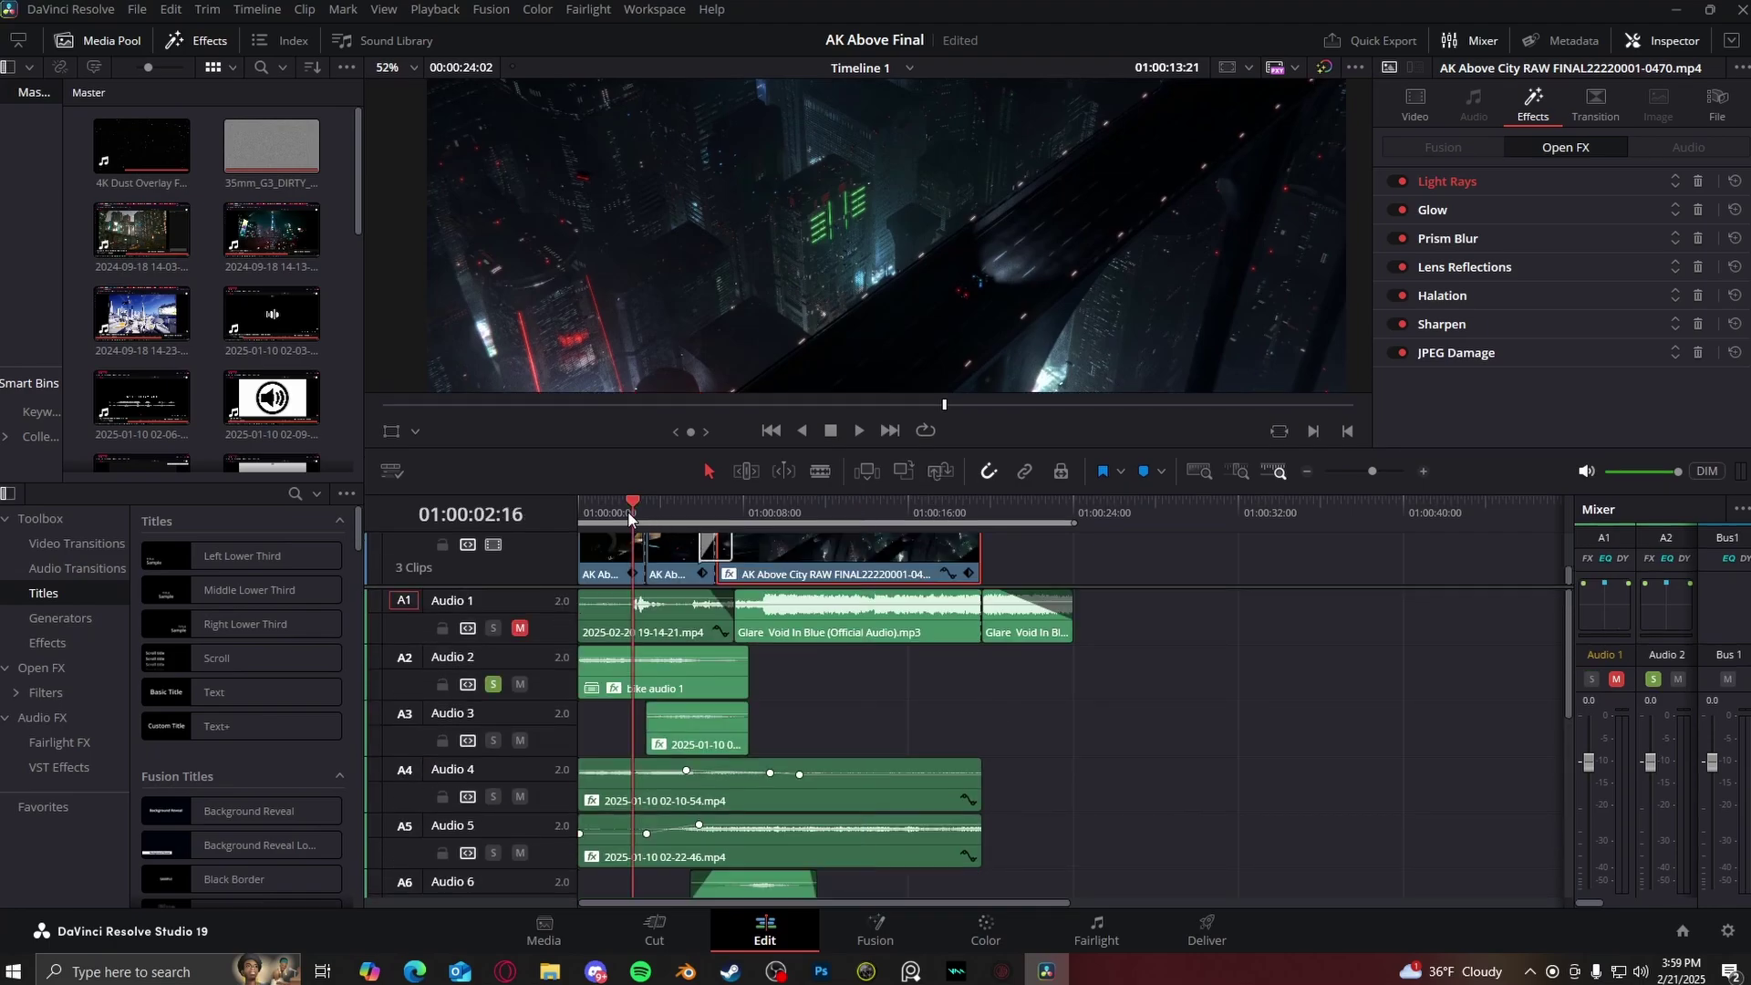
scroll(639, 672, down, 2)
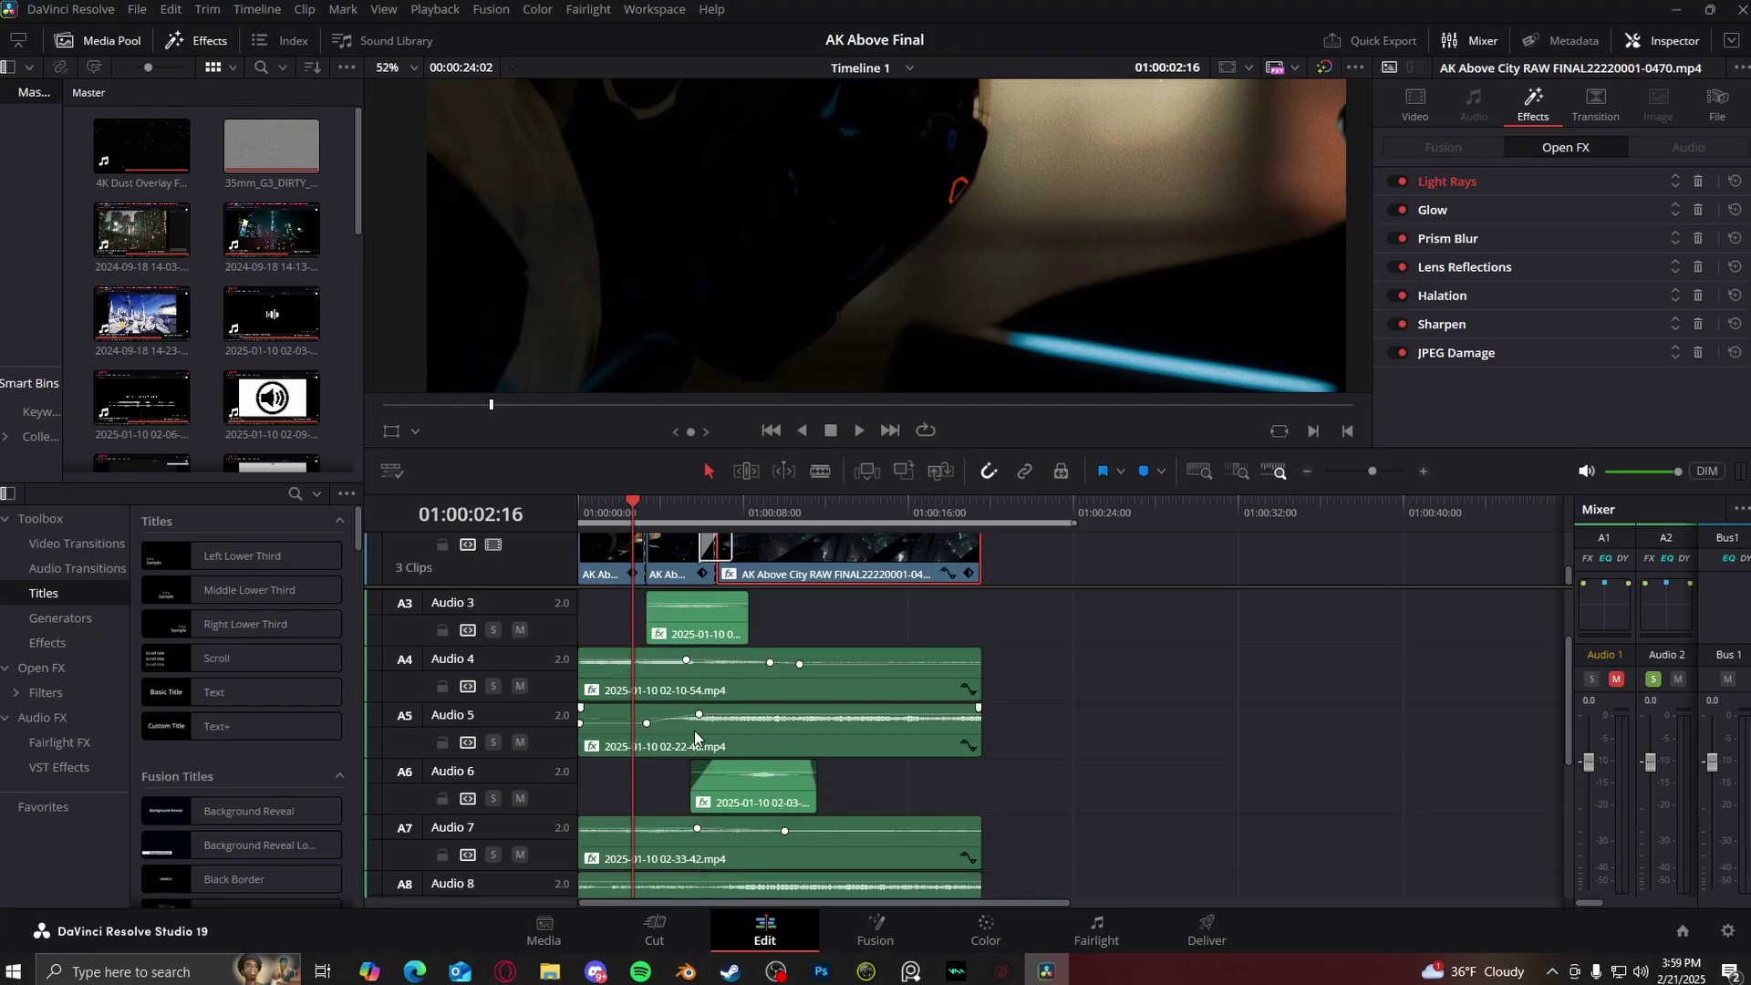
scroll(687, 735, up, 2)
scroll(686, 735, down, 2)
scroll(687, 737, up, 2)
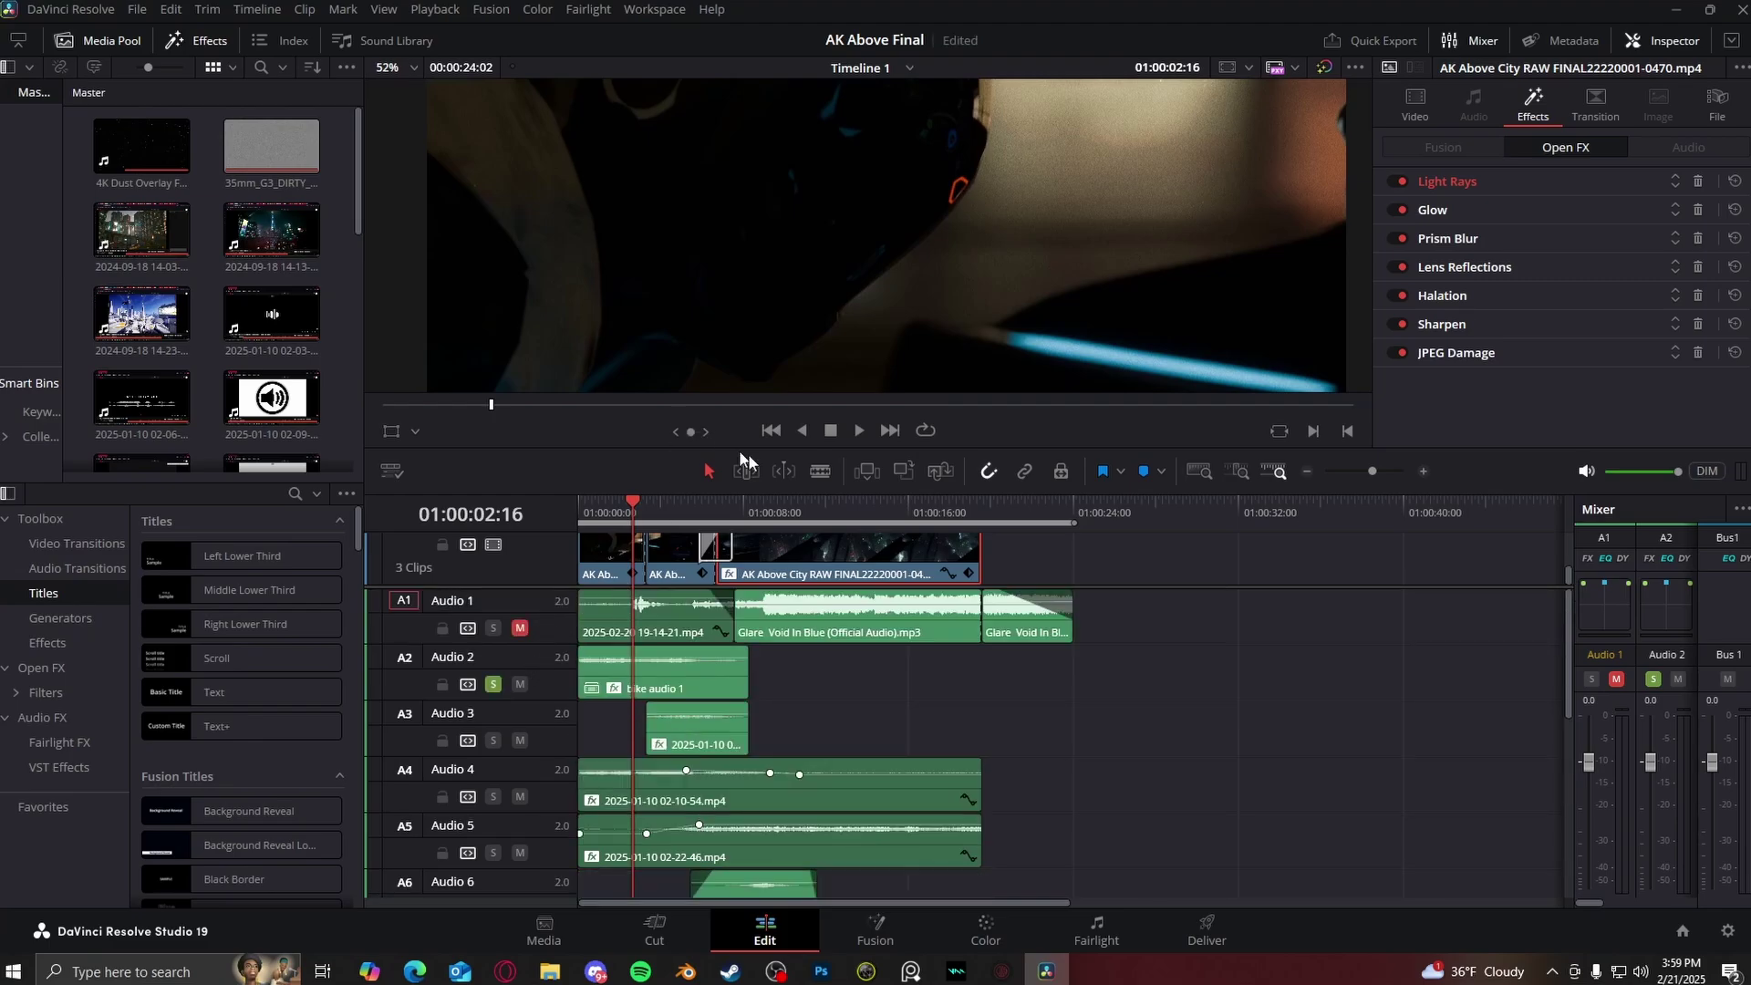
click(856, 432)
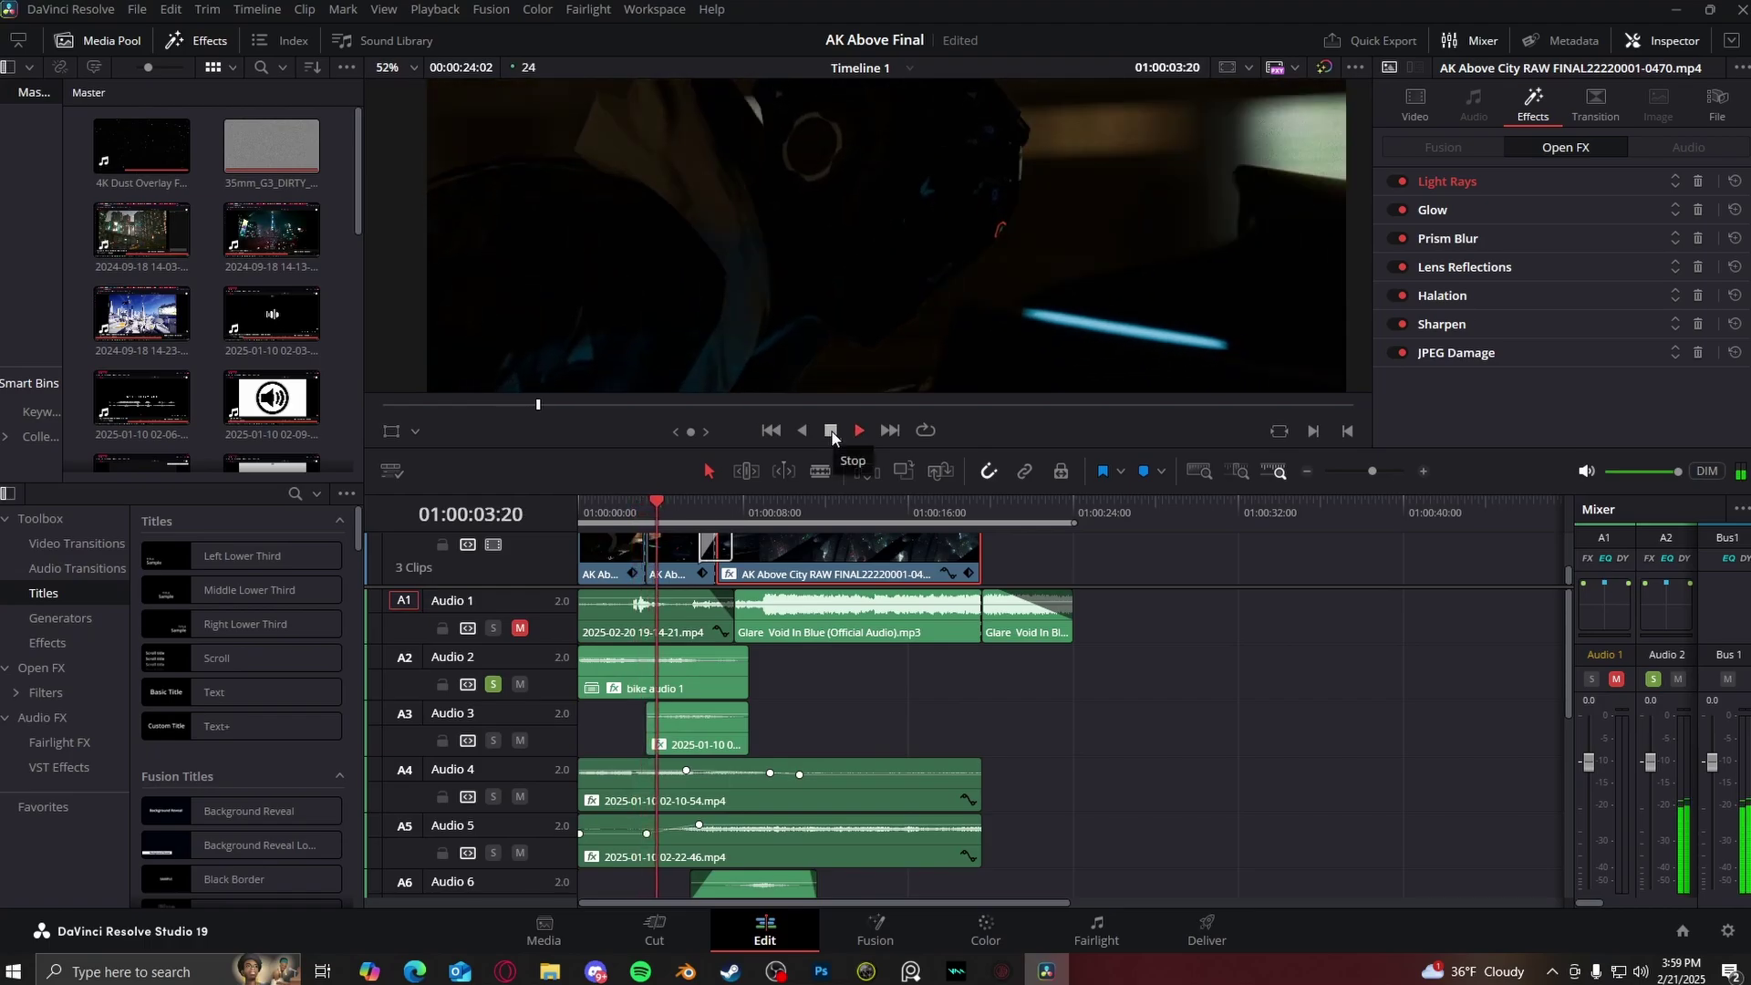
click(831, 430)
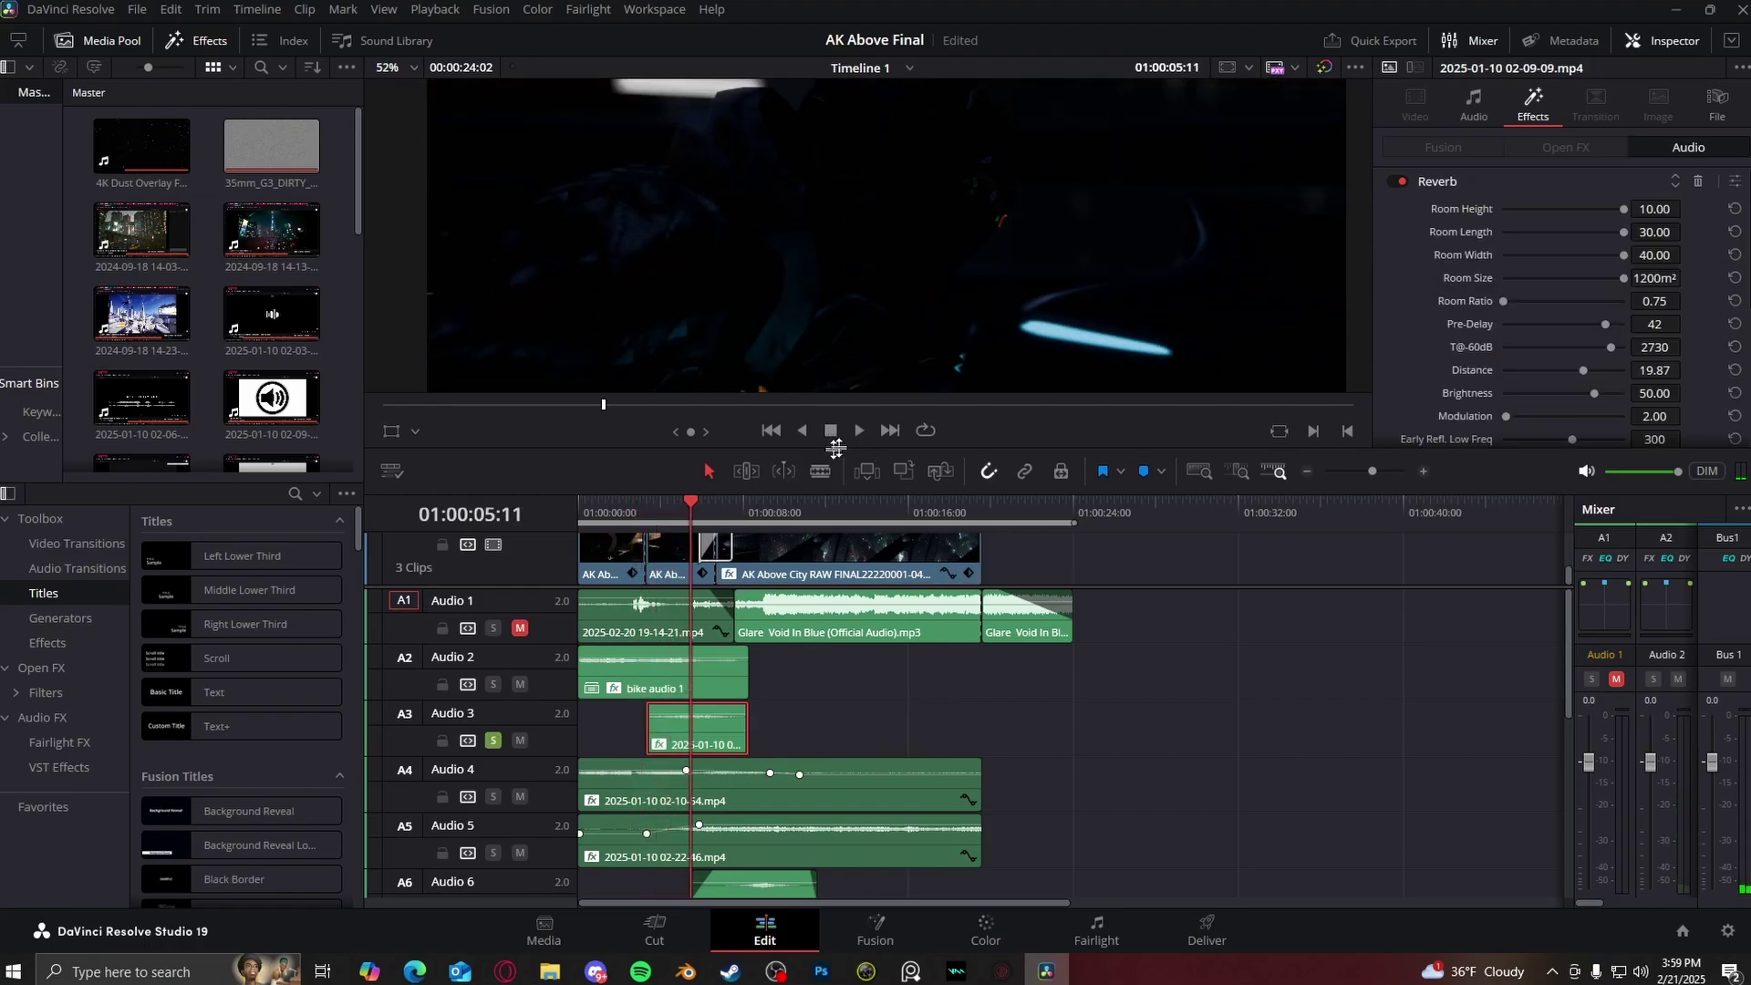
click(860, 431)
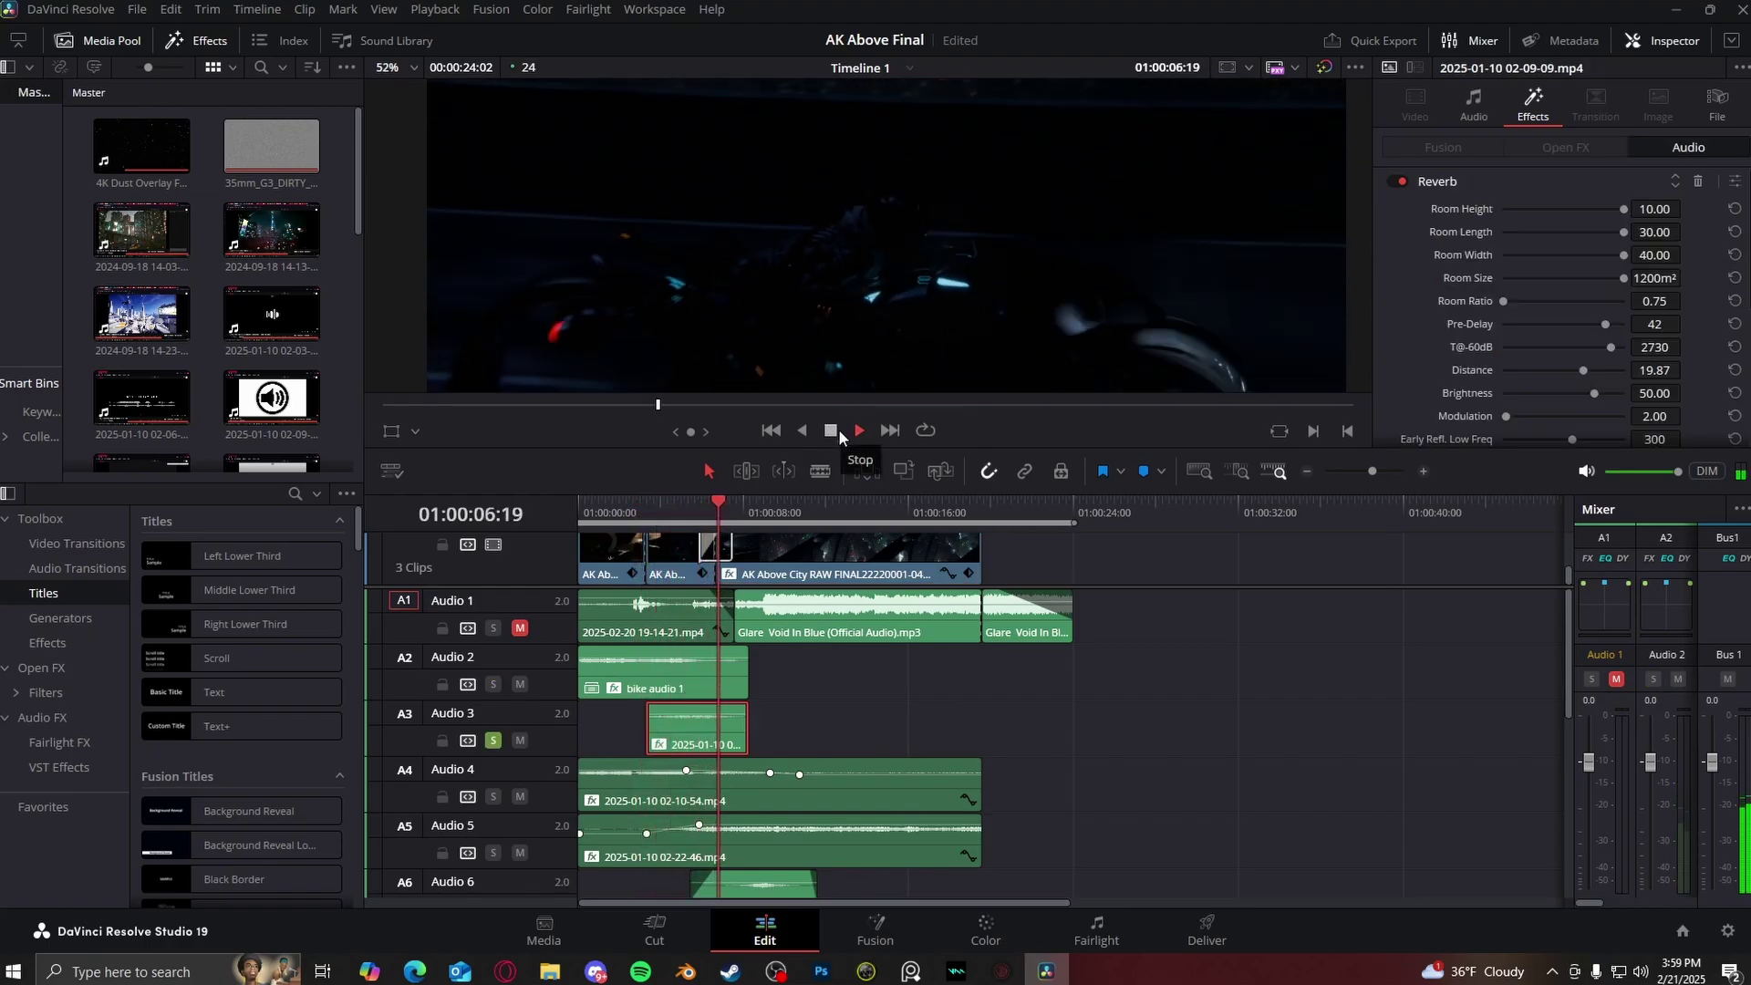
click(832, 431)
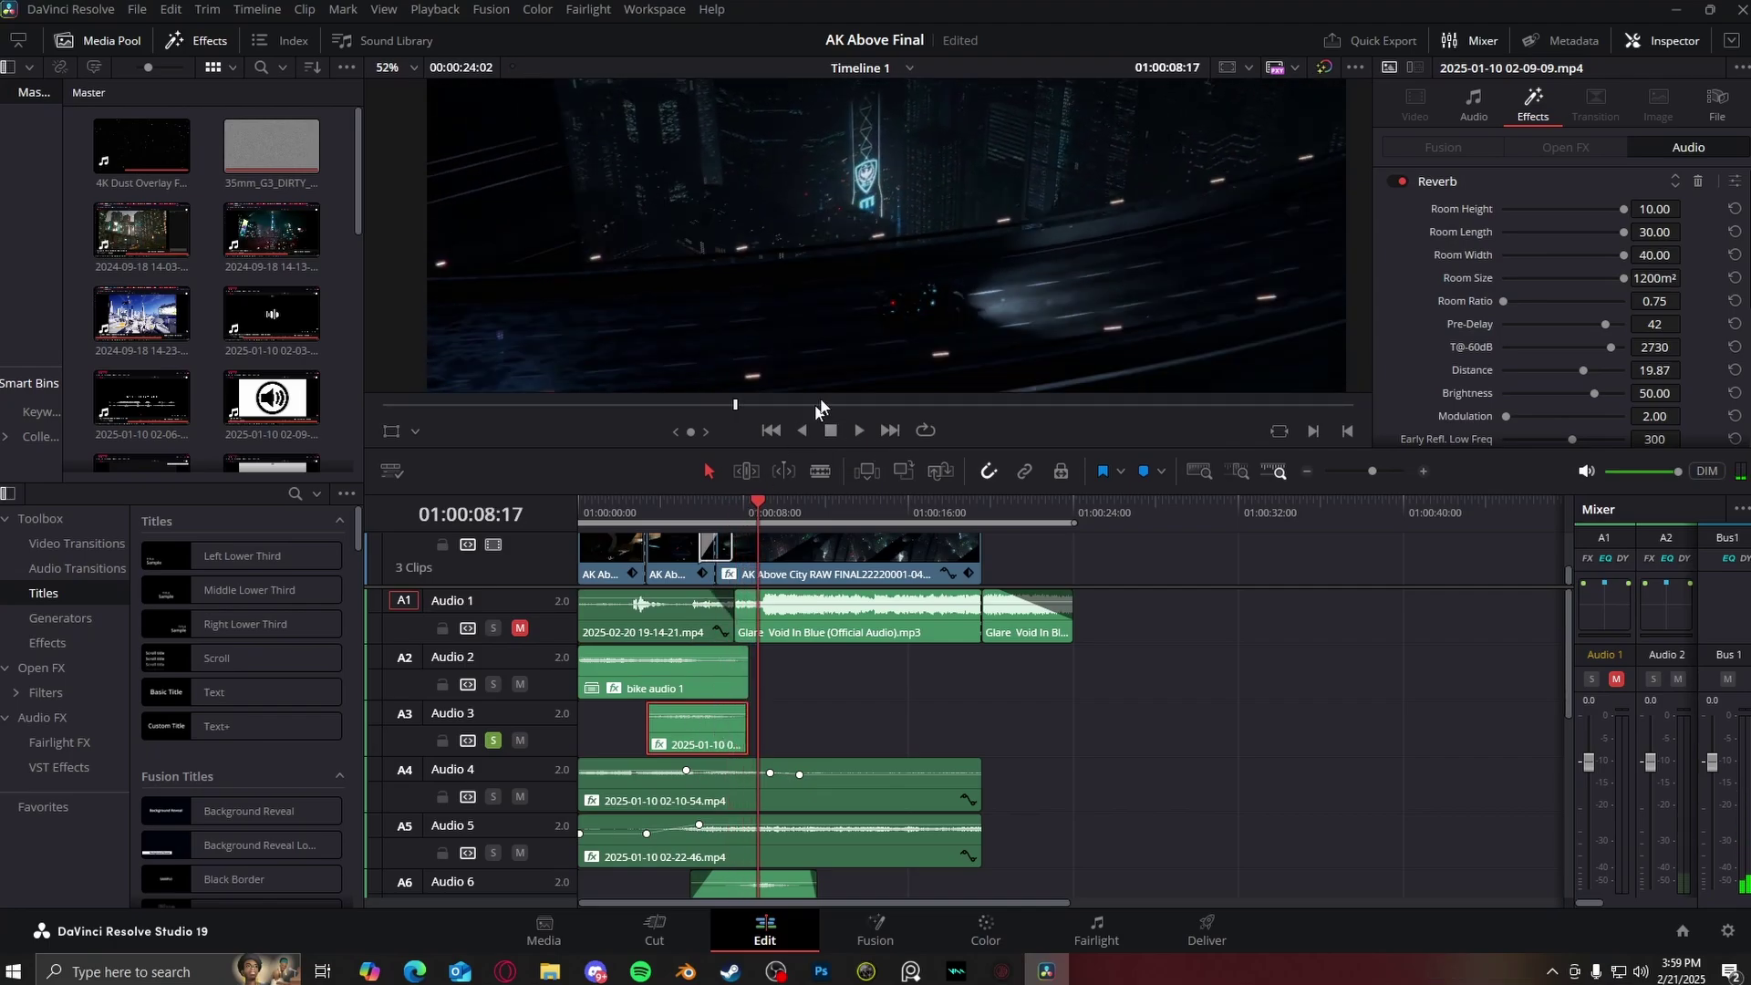
- Solo the Audio 4 track and listen to it from 01:00:01:08, skipping ahead to the city shot
click(493, 797)
click(605, 502)
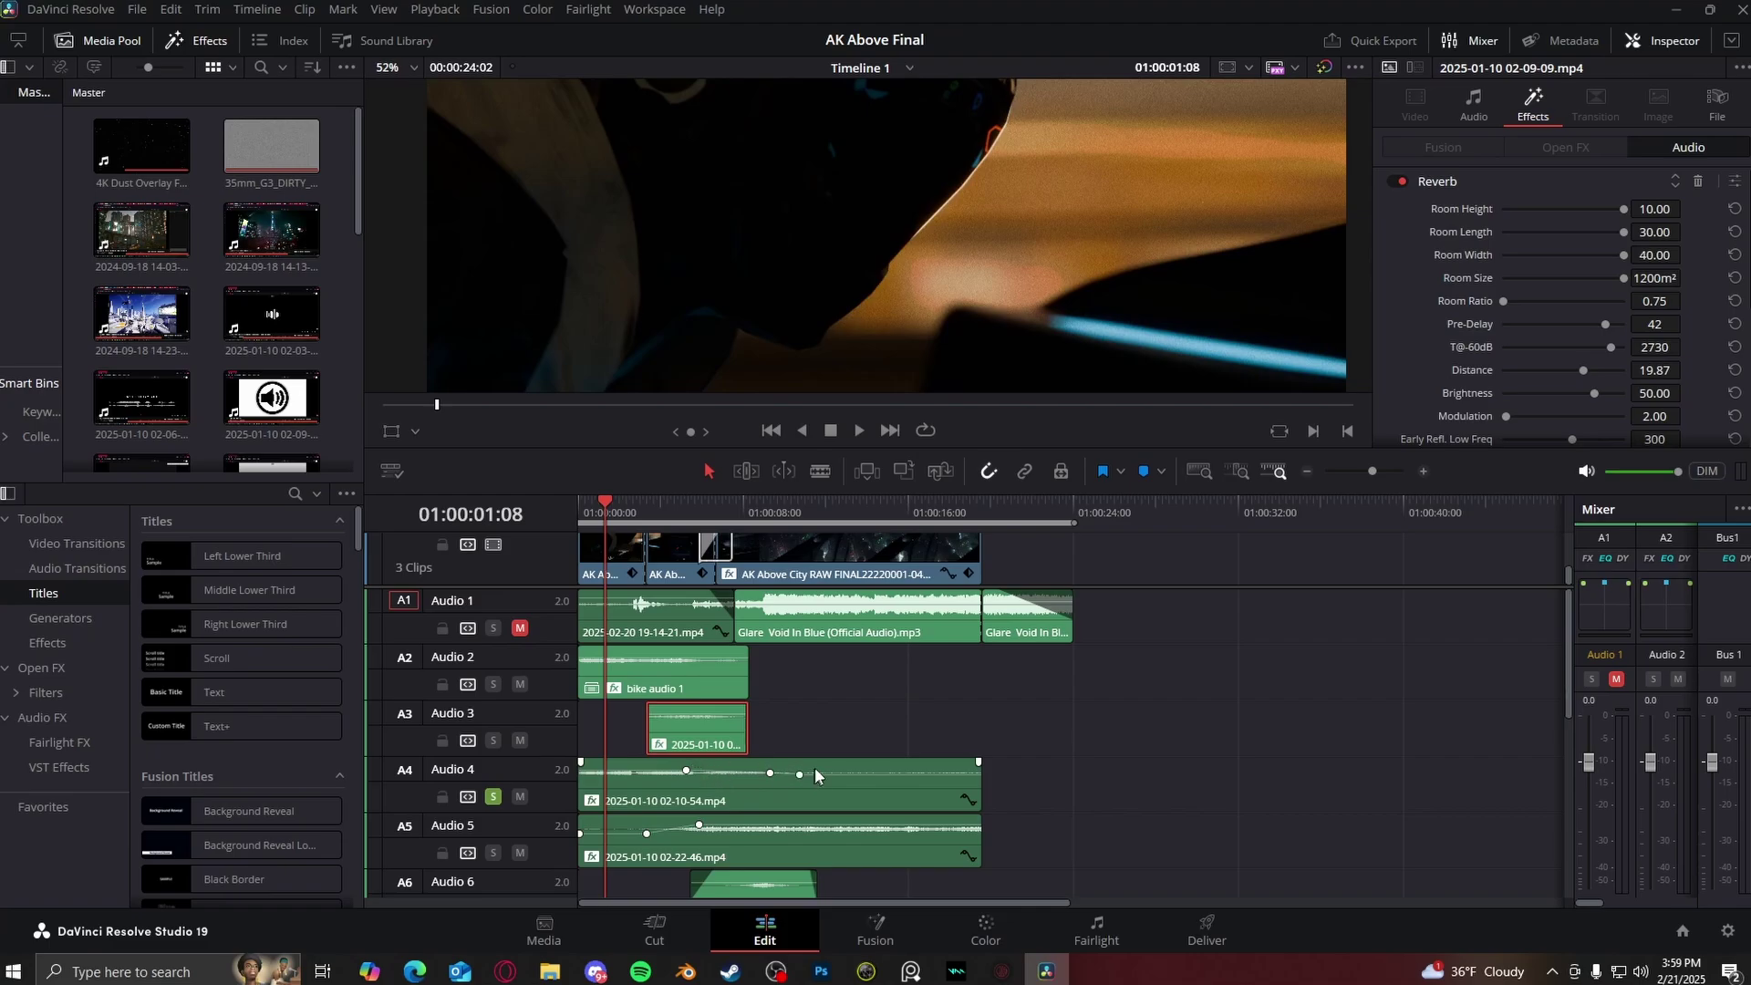
click(859, 430)
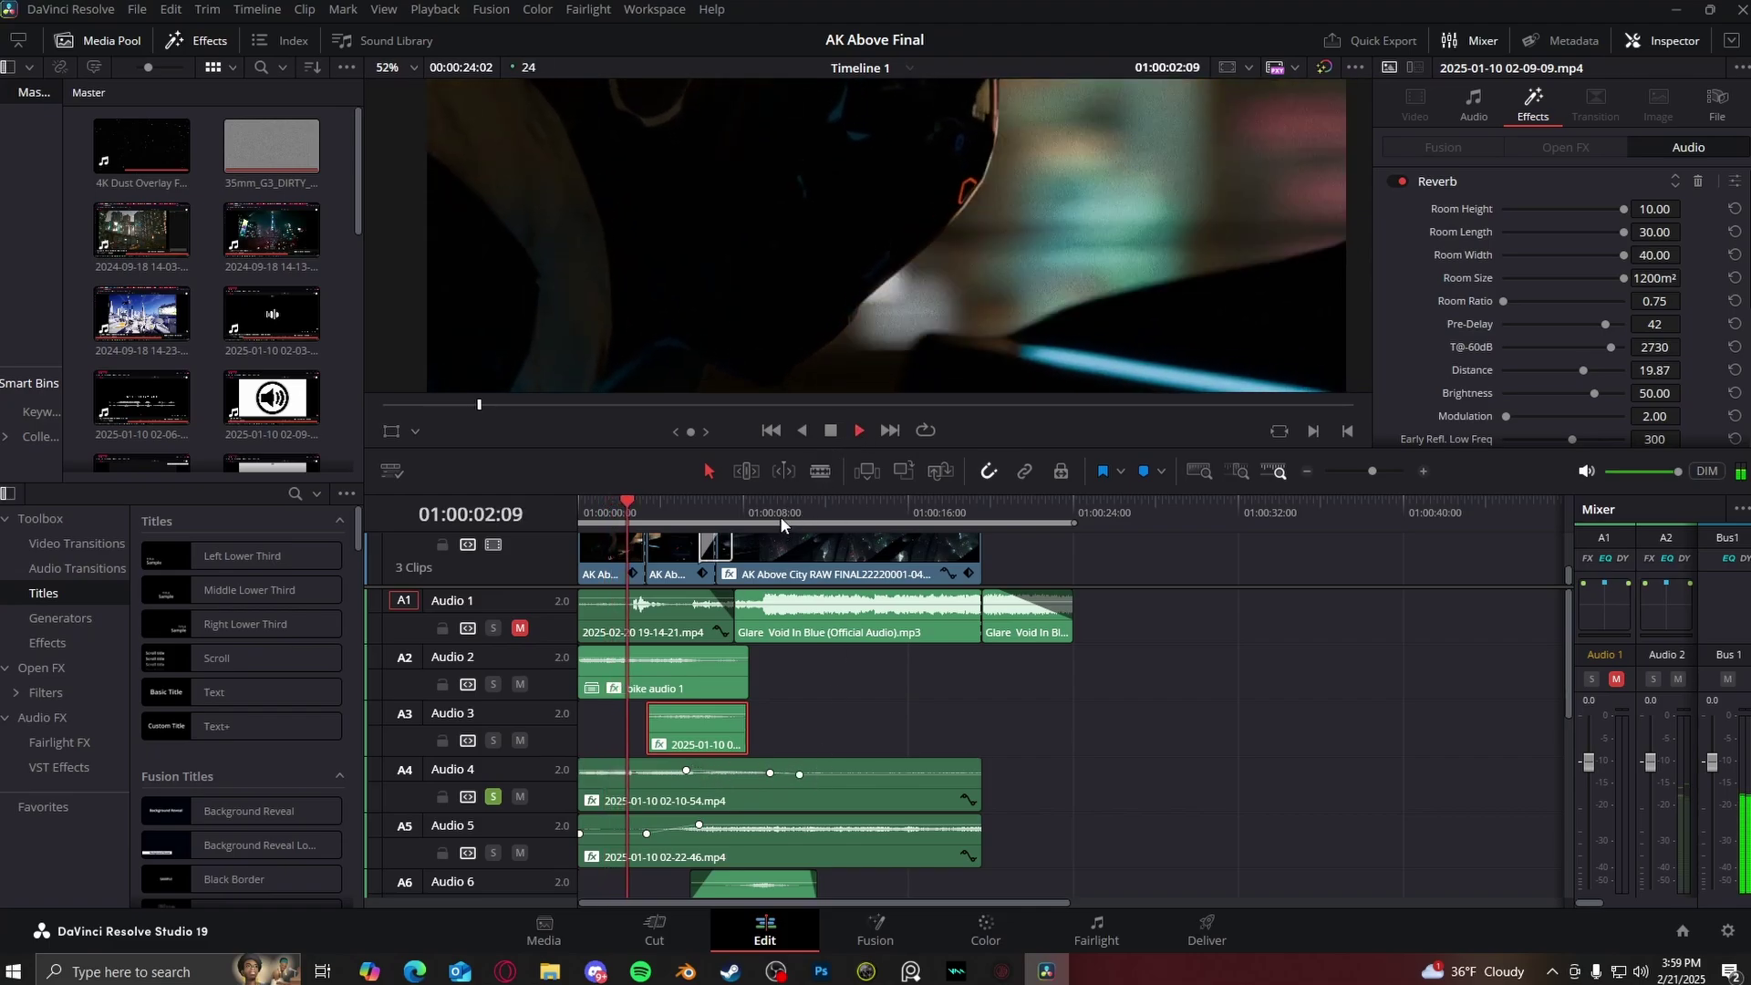
click(748, 503)
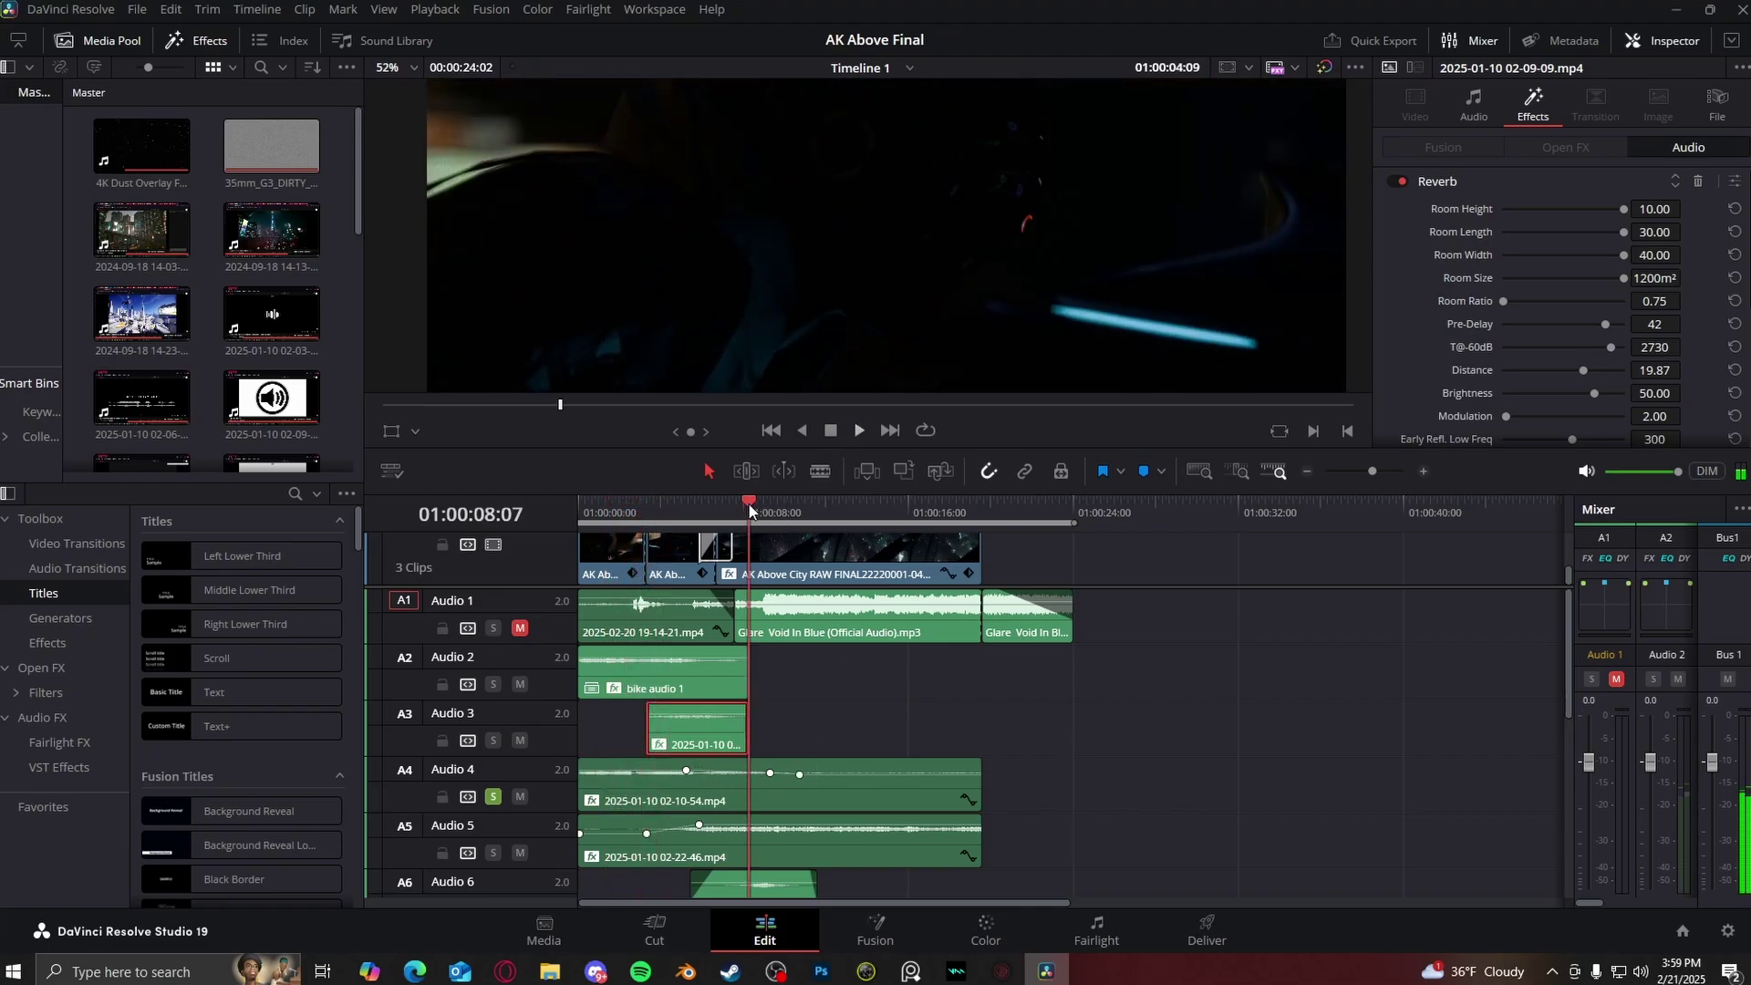
click(823, 436)
- At 01:00:05:20, select the bike audio 1 clip and the Audio 4 clip to review their Reverb settings
click(699, 518)
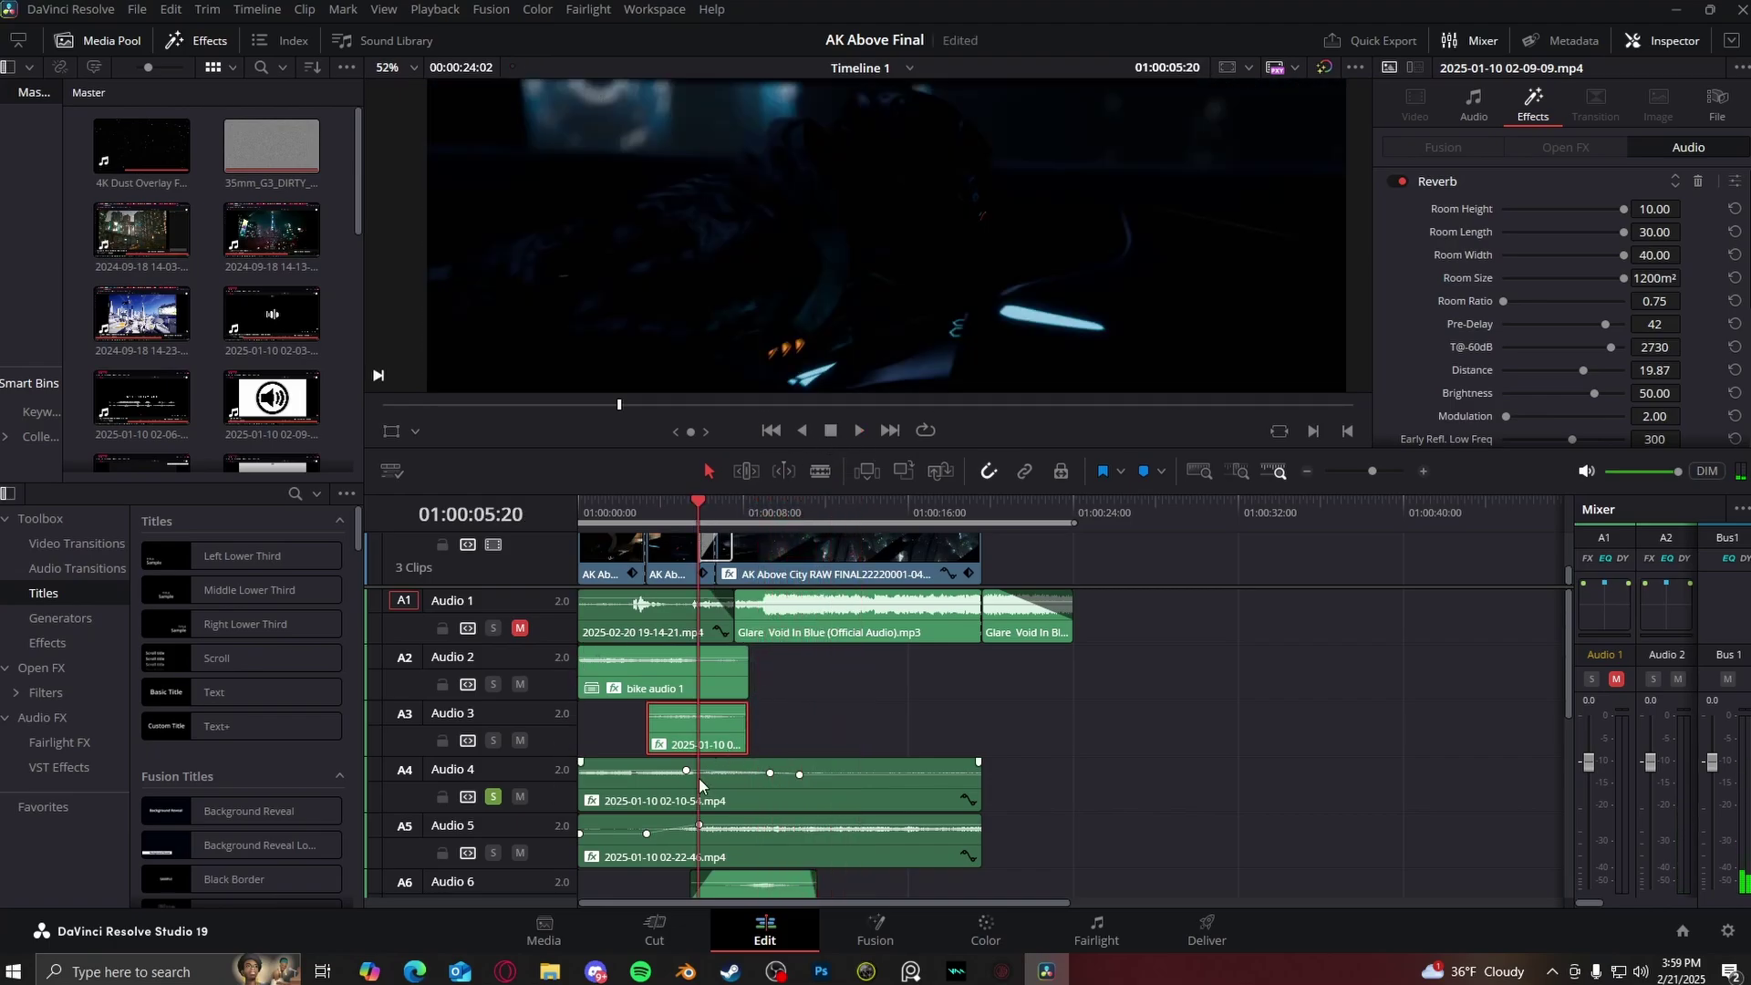
click(691, 680)
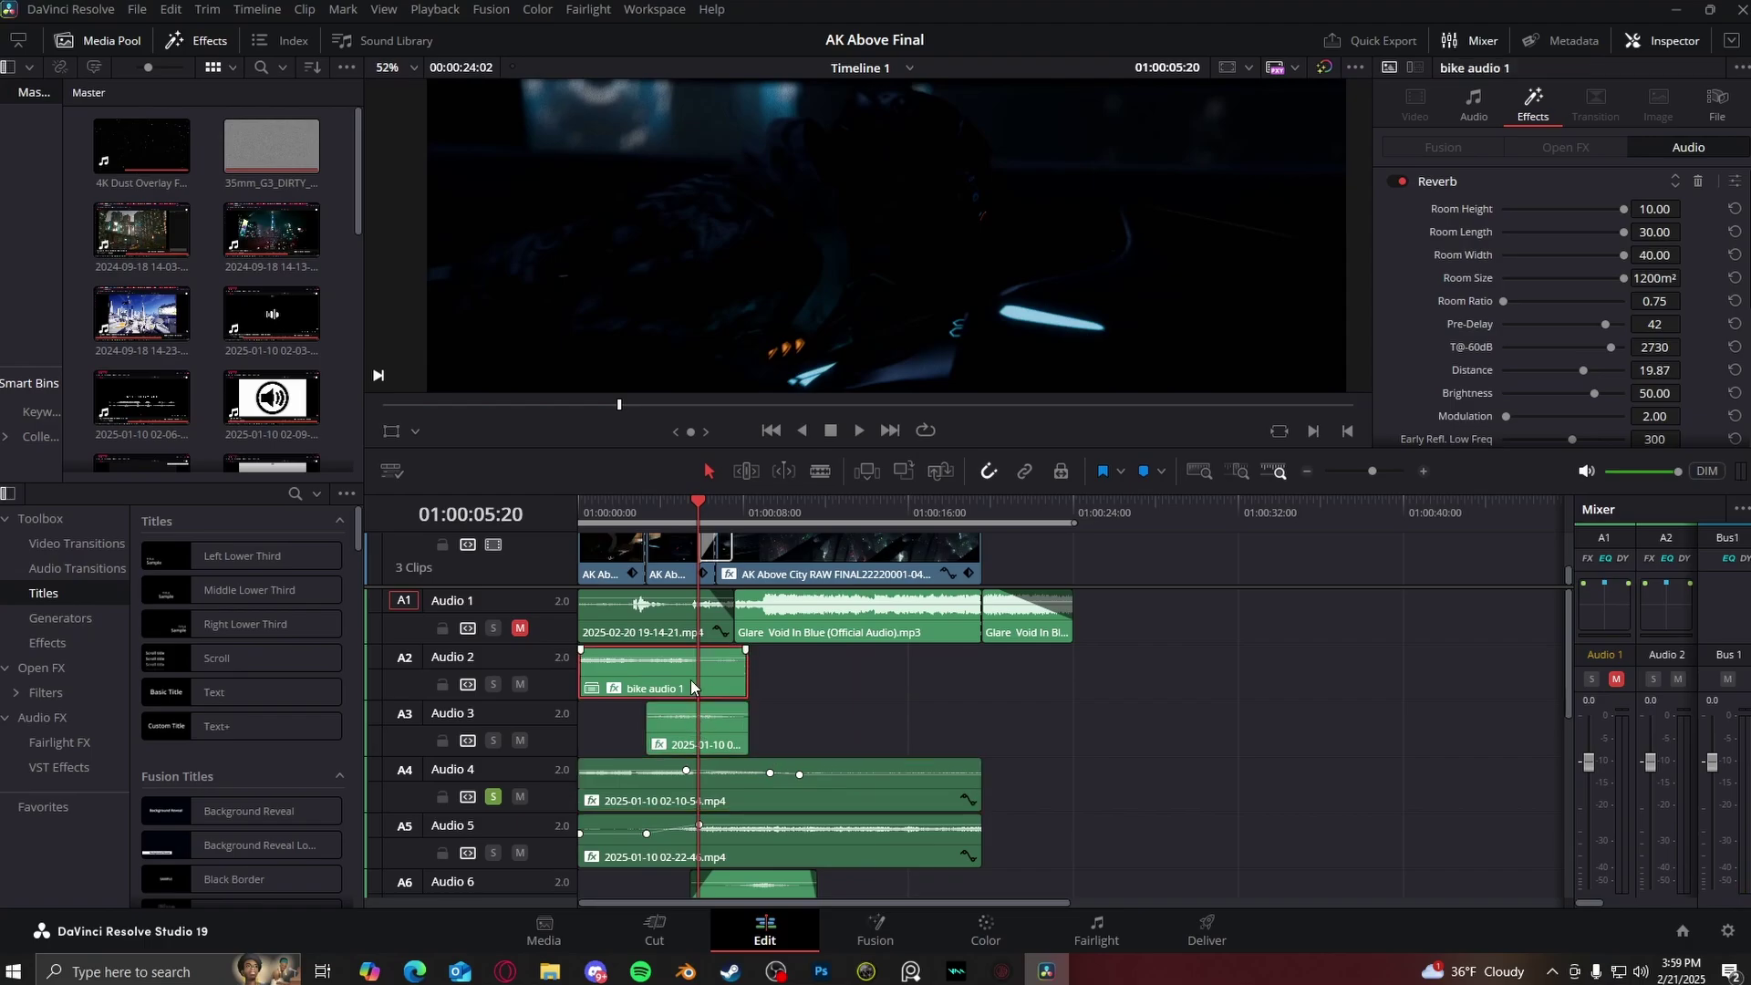
click(702, 773)
scroll(772, 704, down, 3)
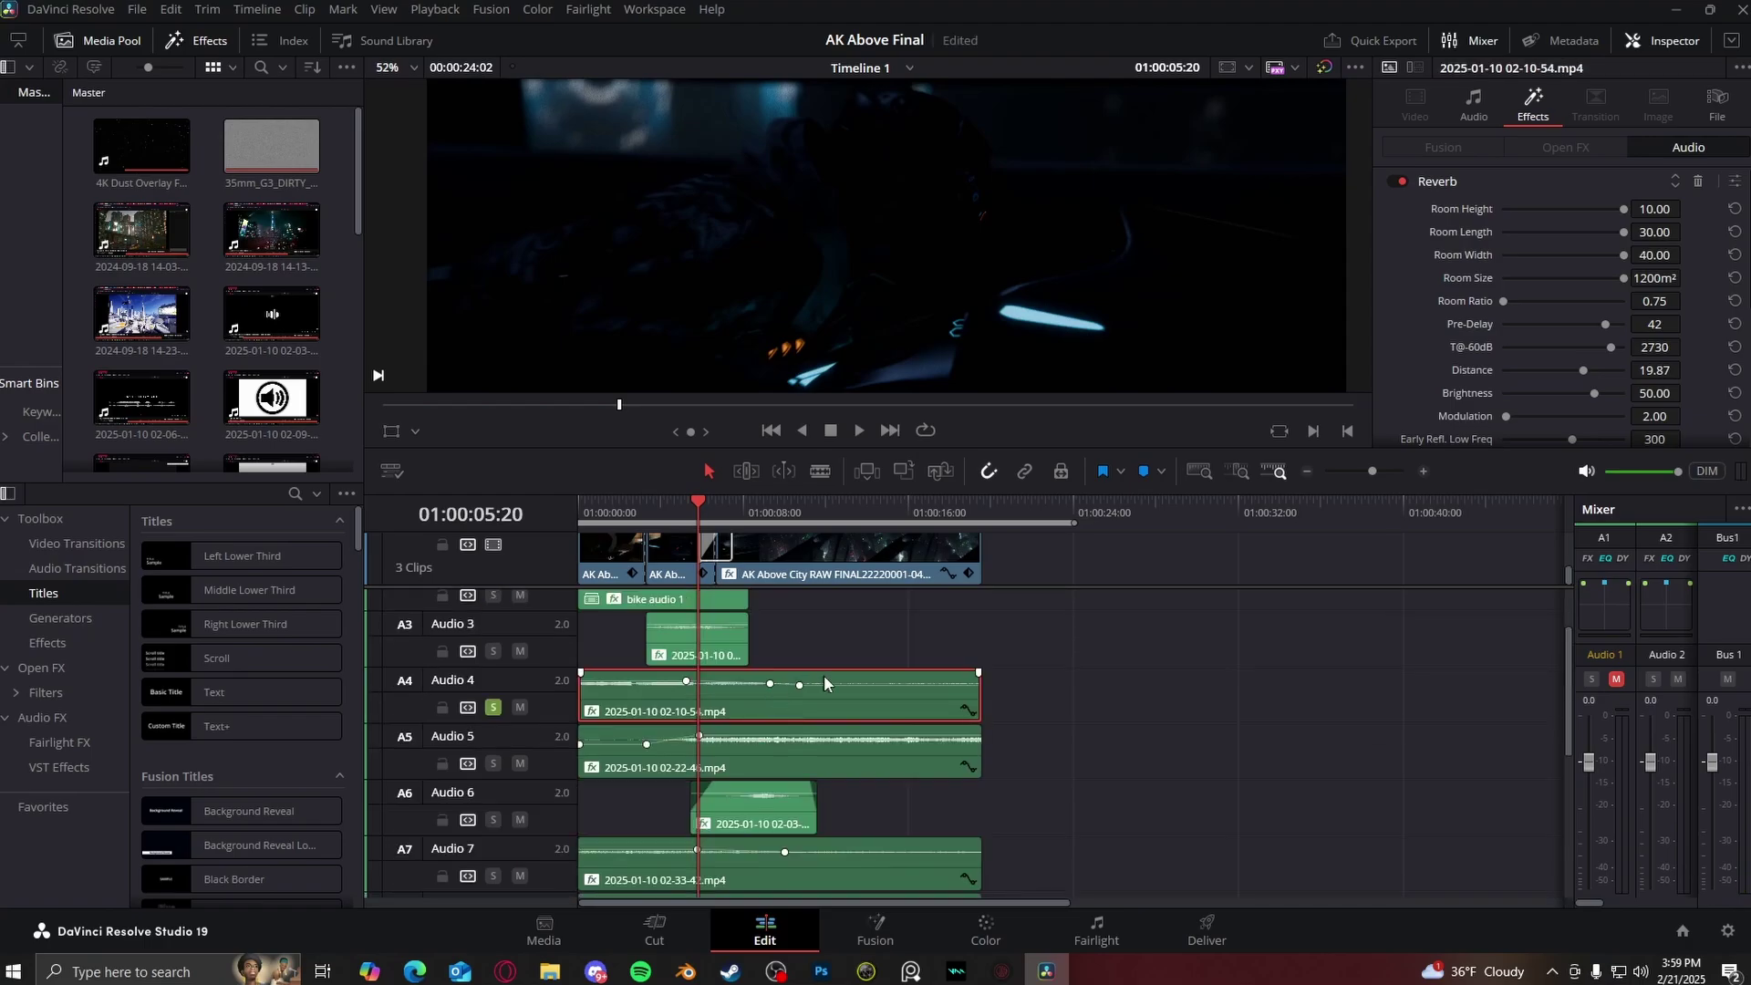
scroll(824, 675, up, 3)
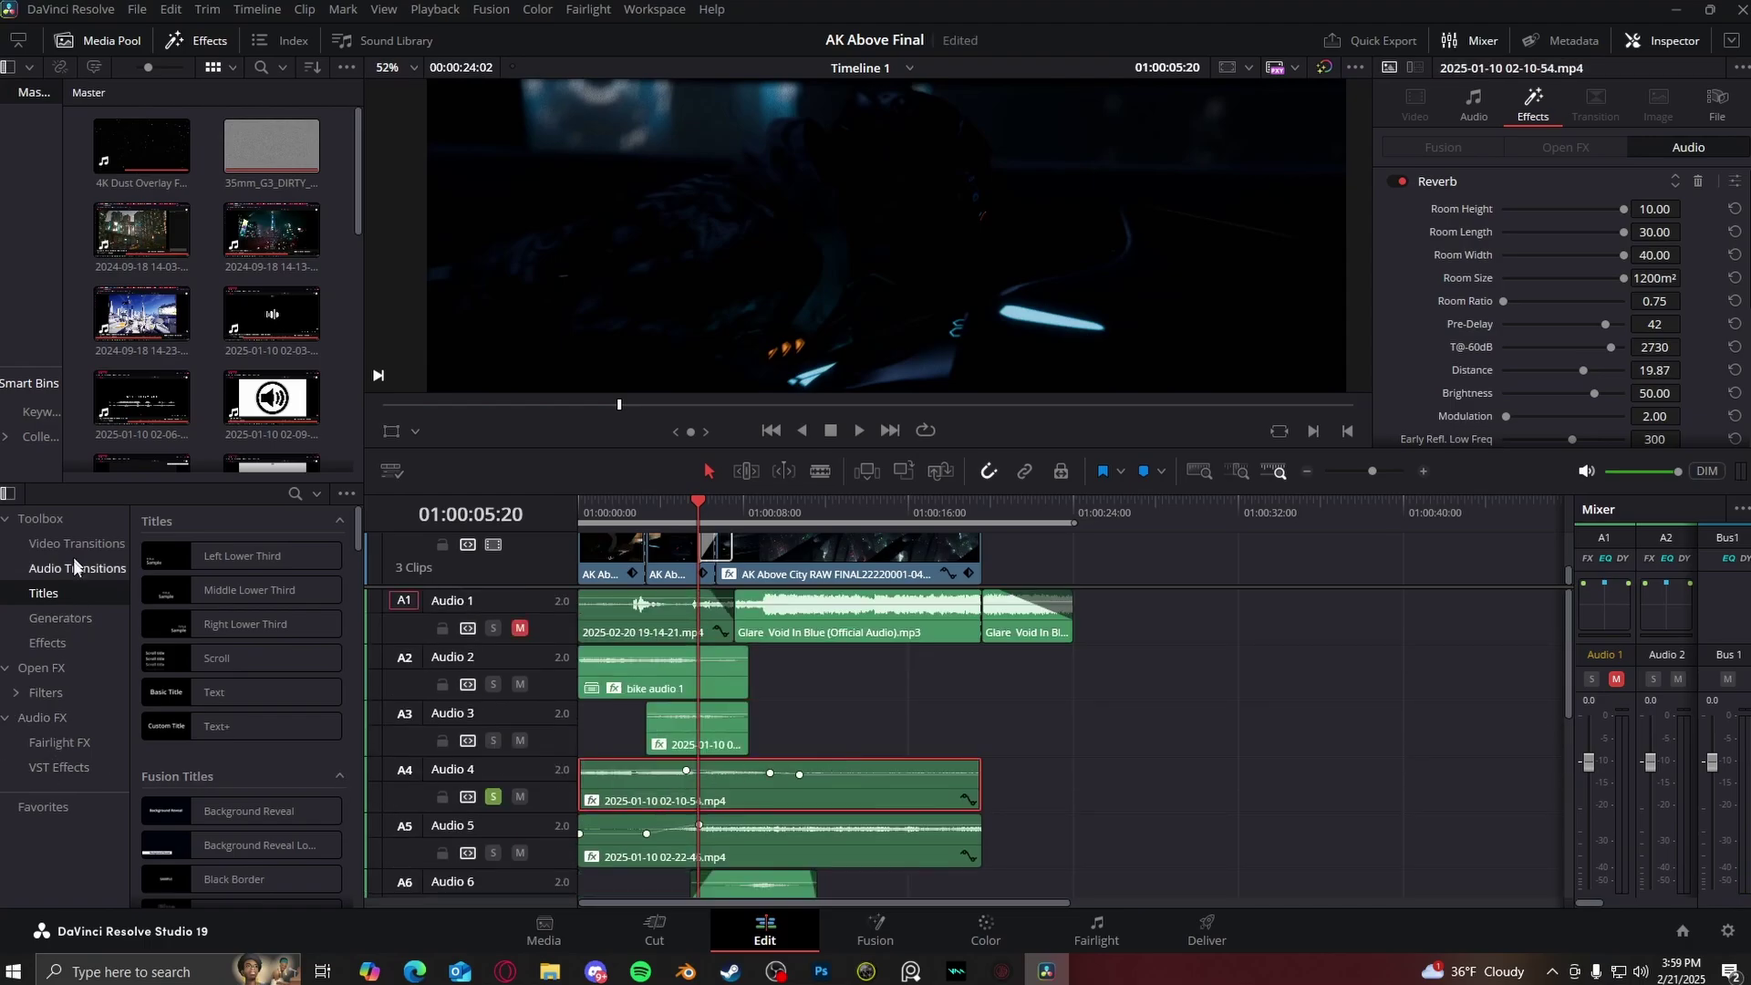
- Apply the Reverb audio effect to the Glare Void In Blue music clip using the Cathedral preset
click(42, 717)
drag(212, 662, 800, 617)
click(540, 171)
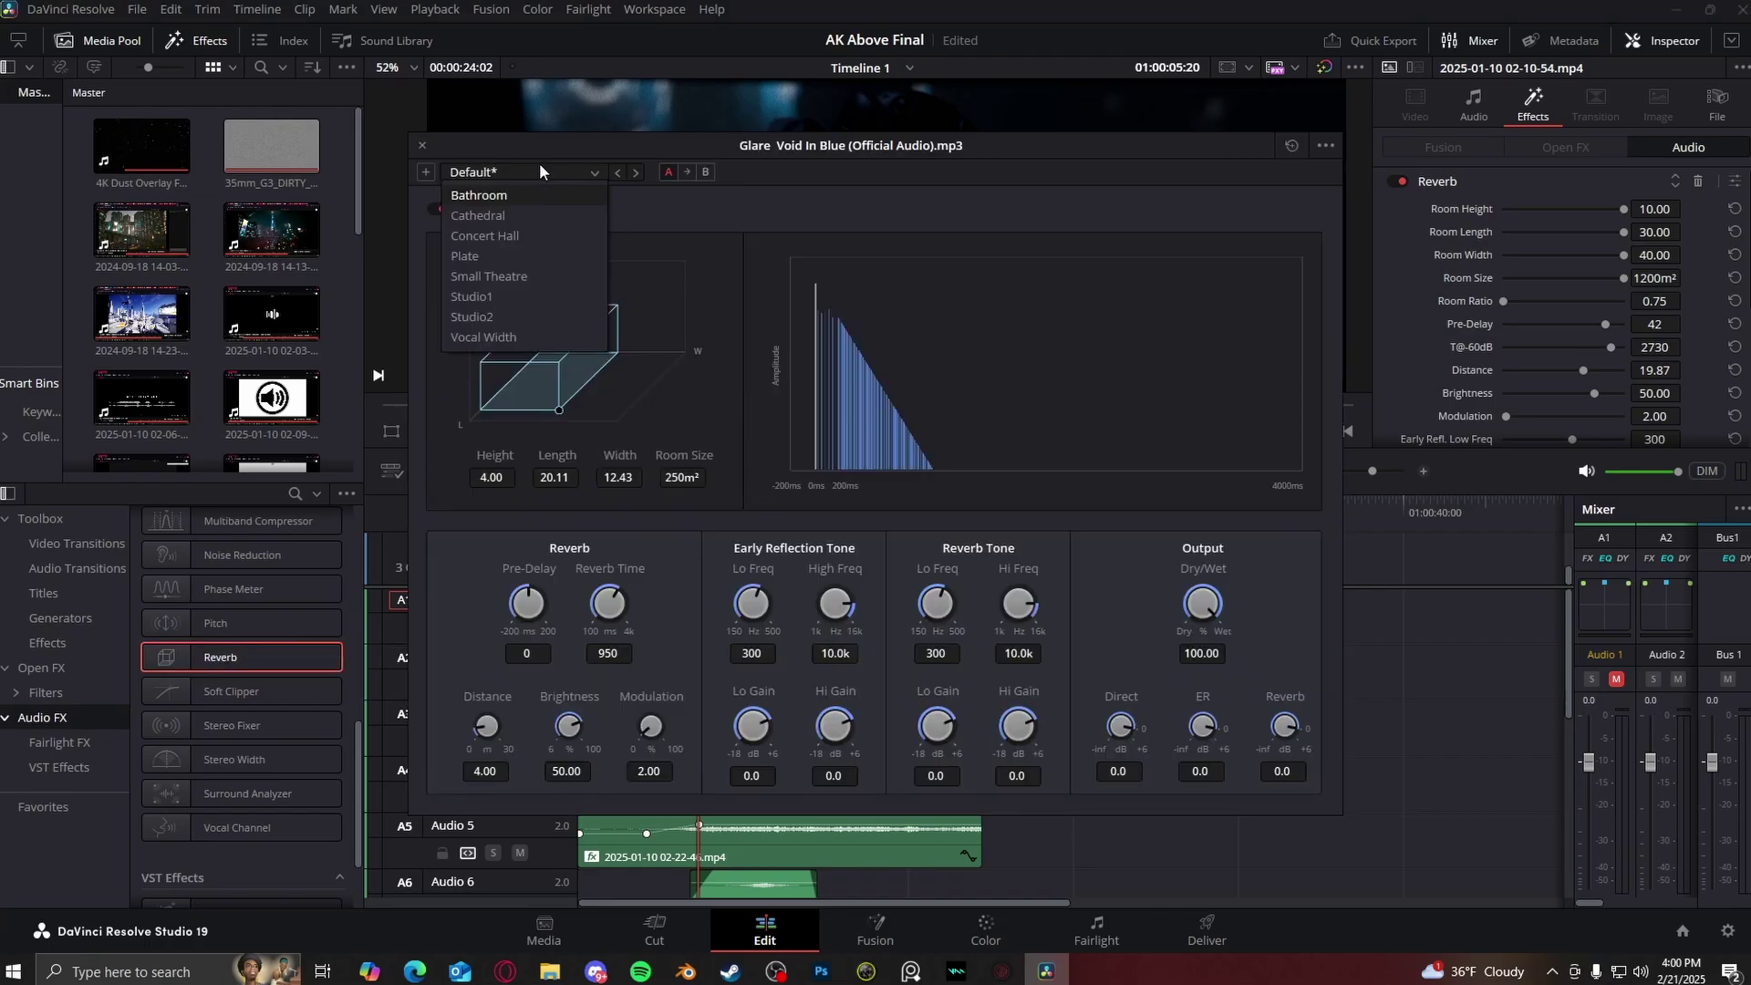
click(478, 217)
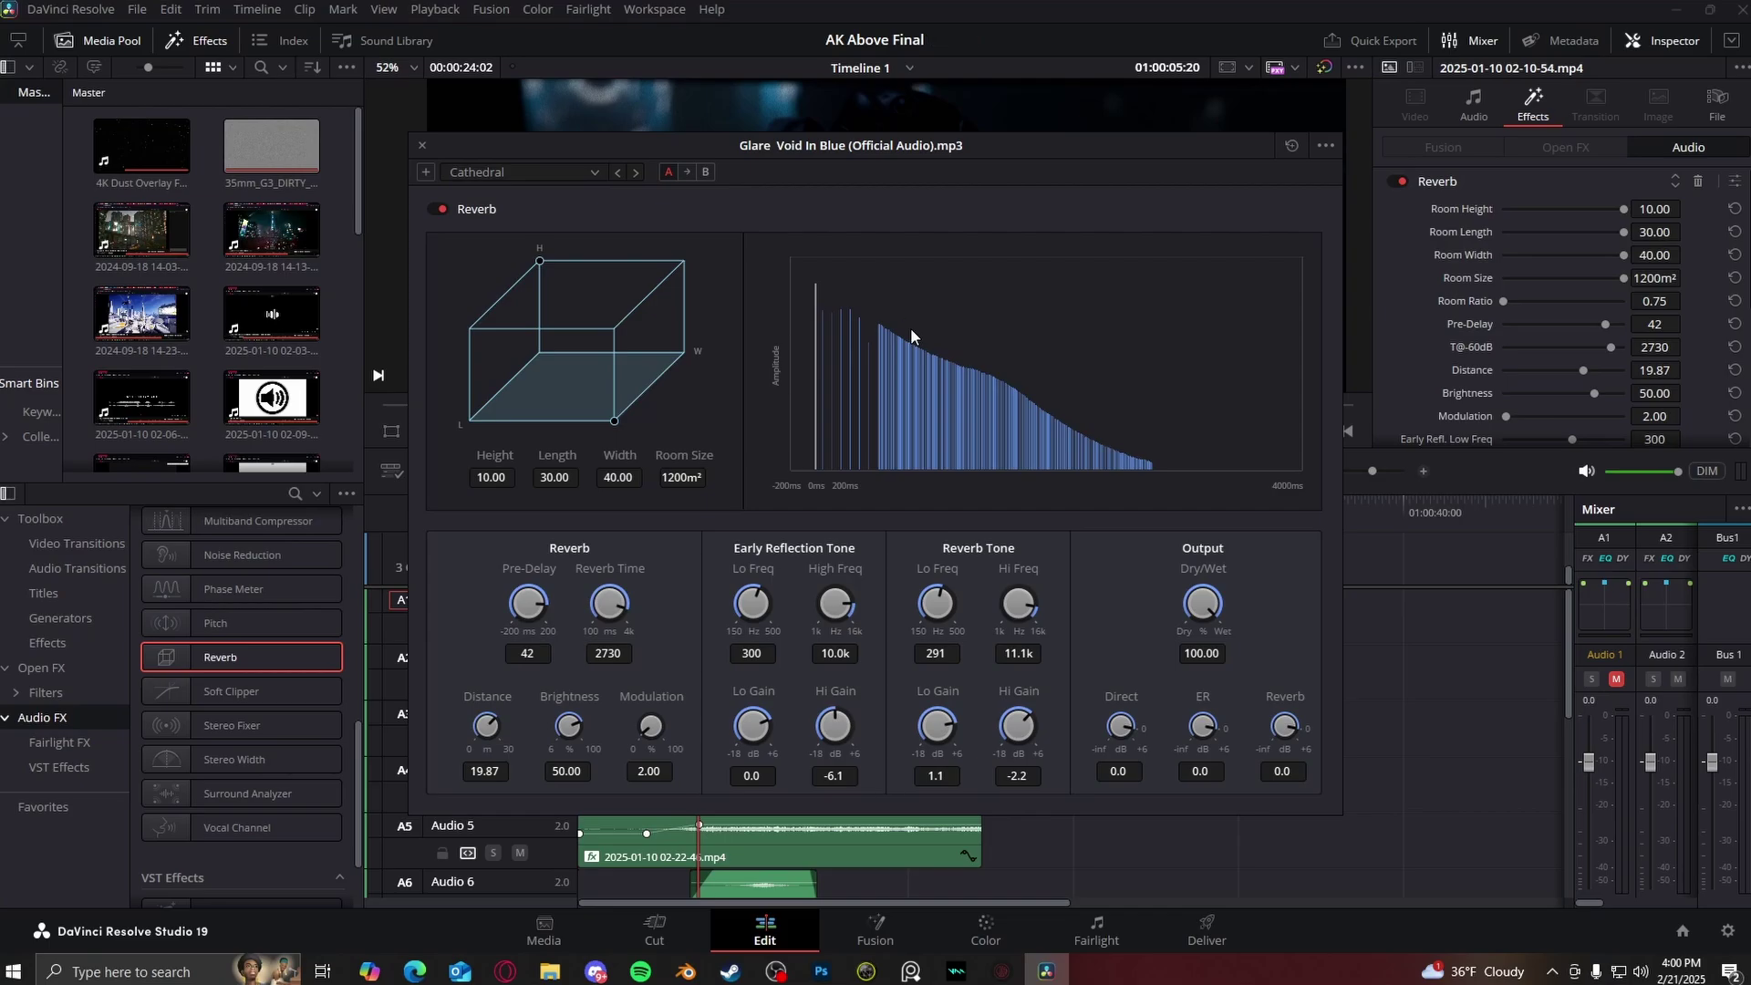
click(421, 145)
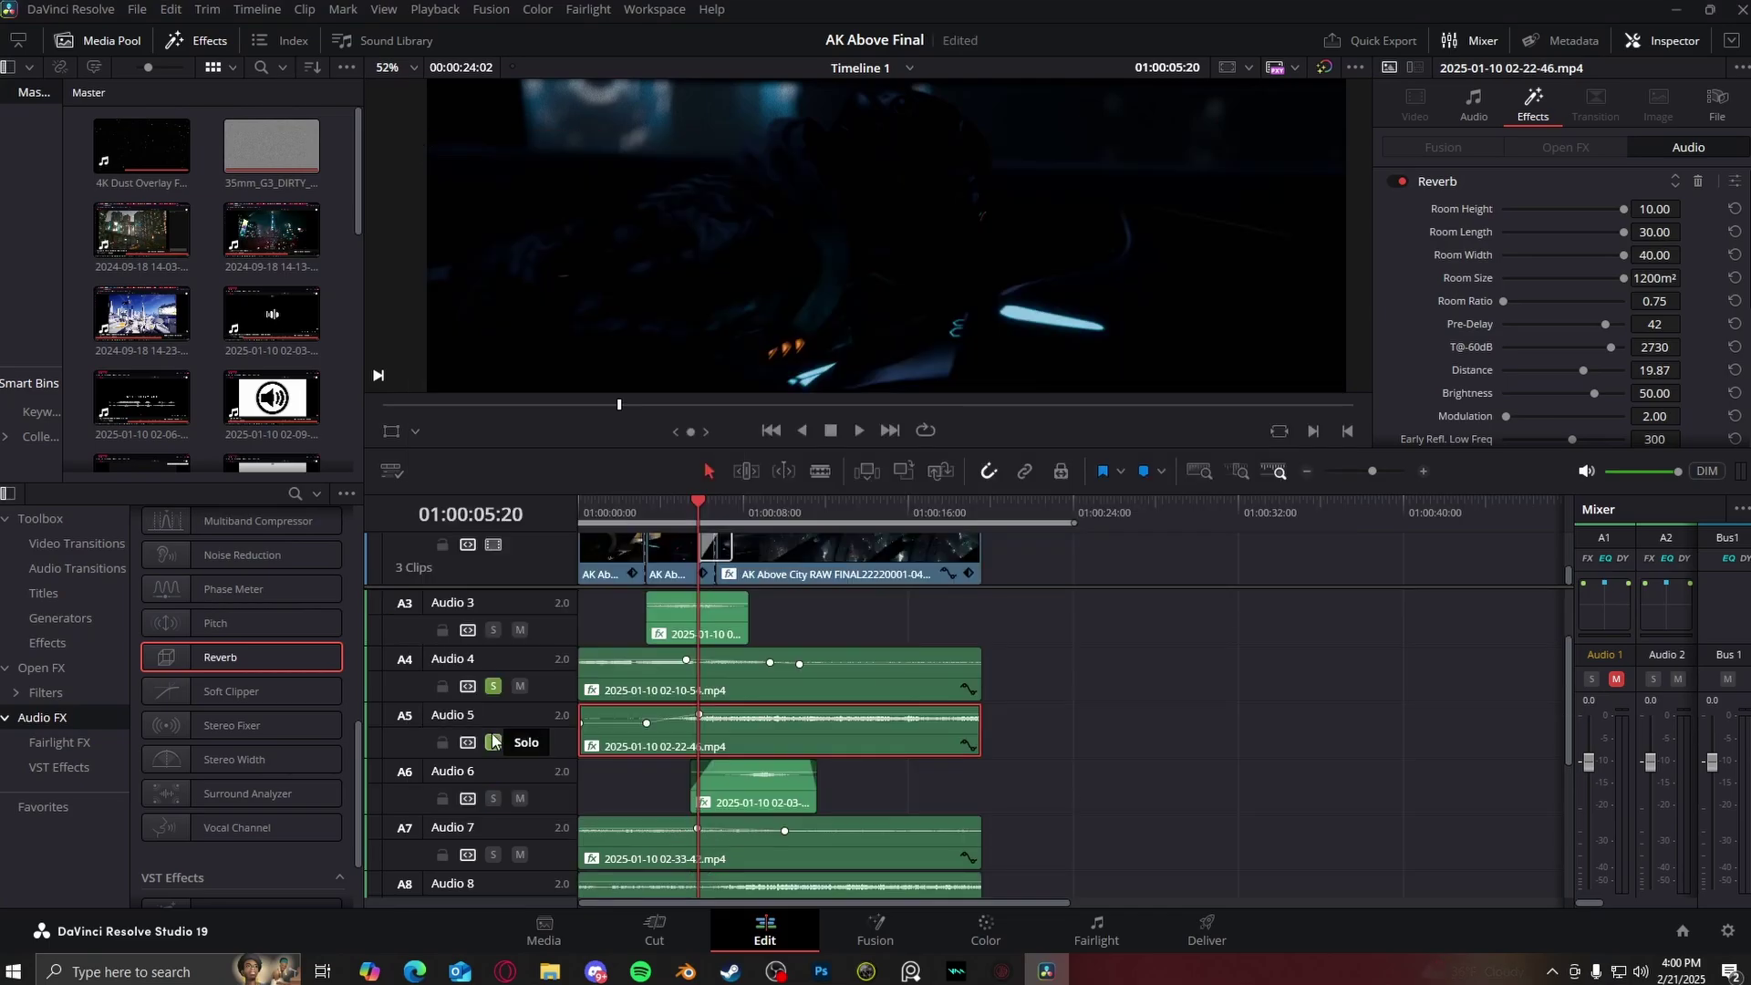
click(493, 742)
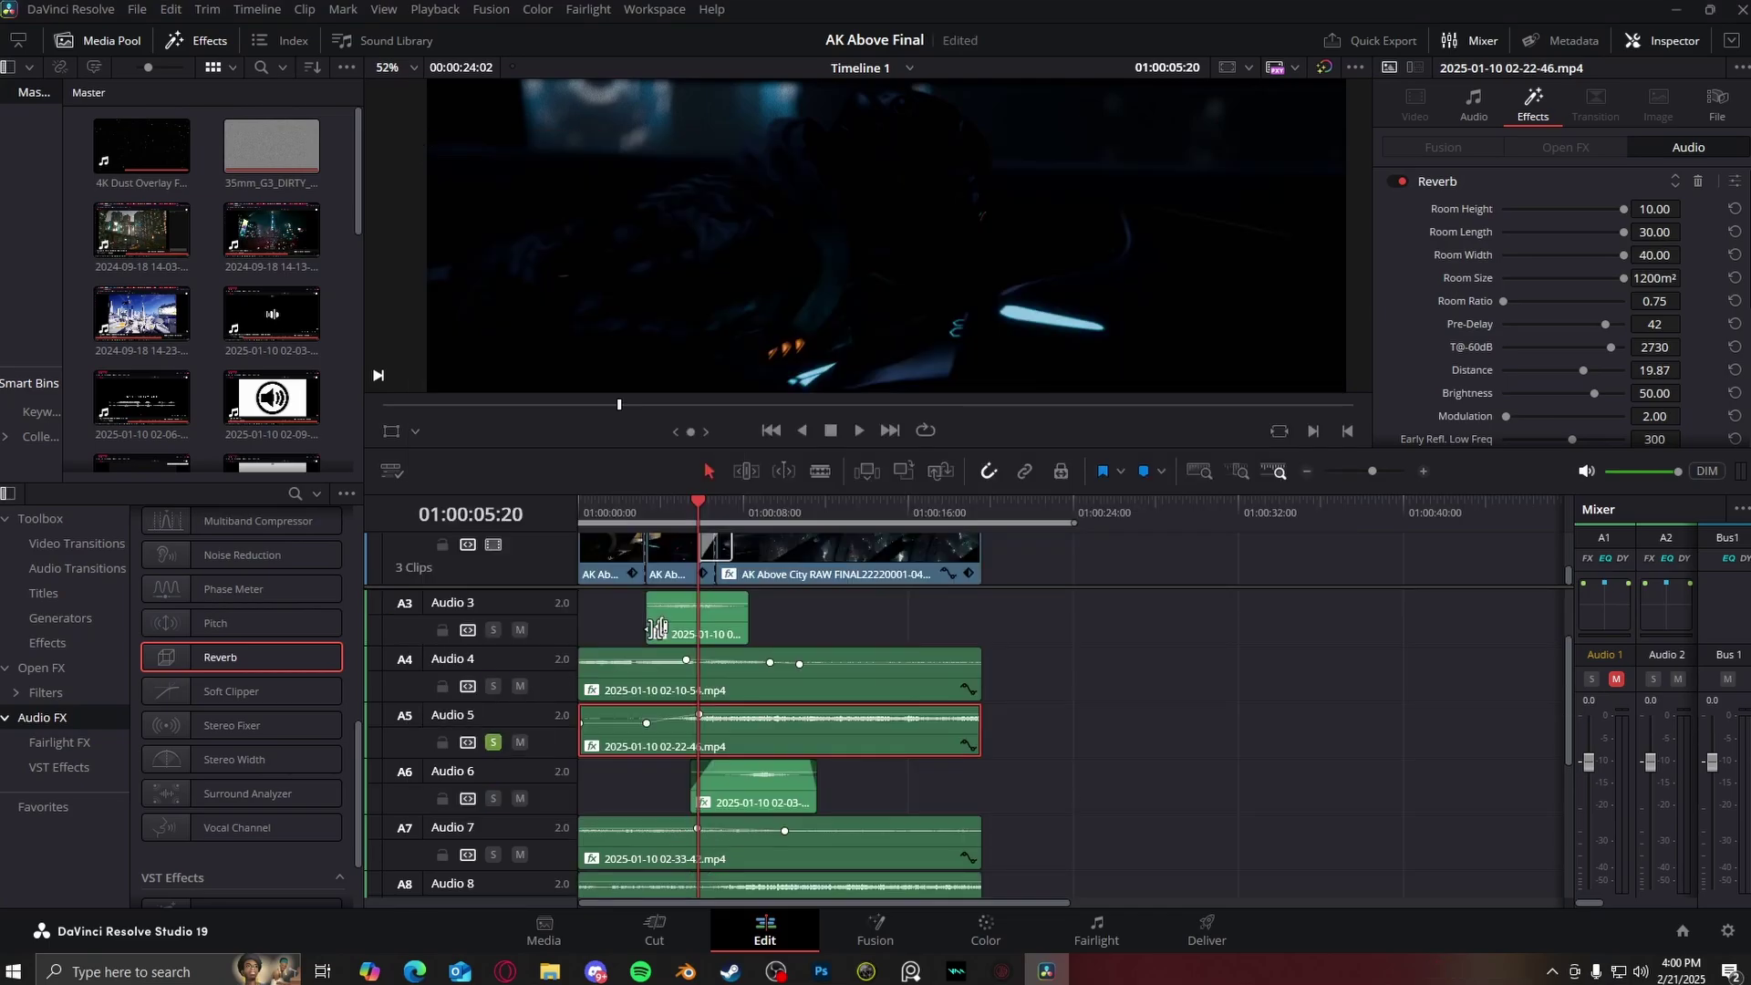
click(858, 432)
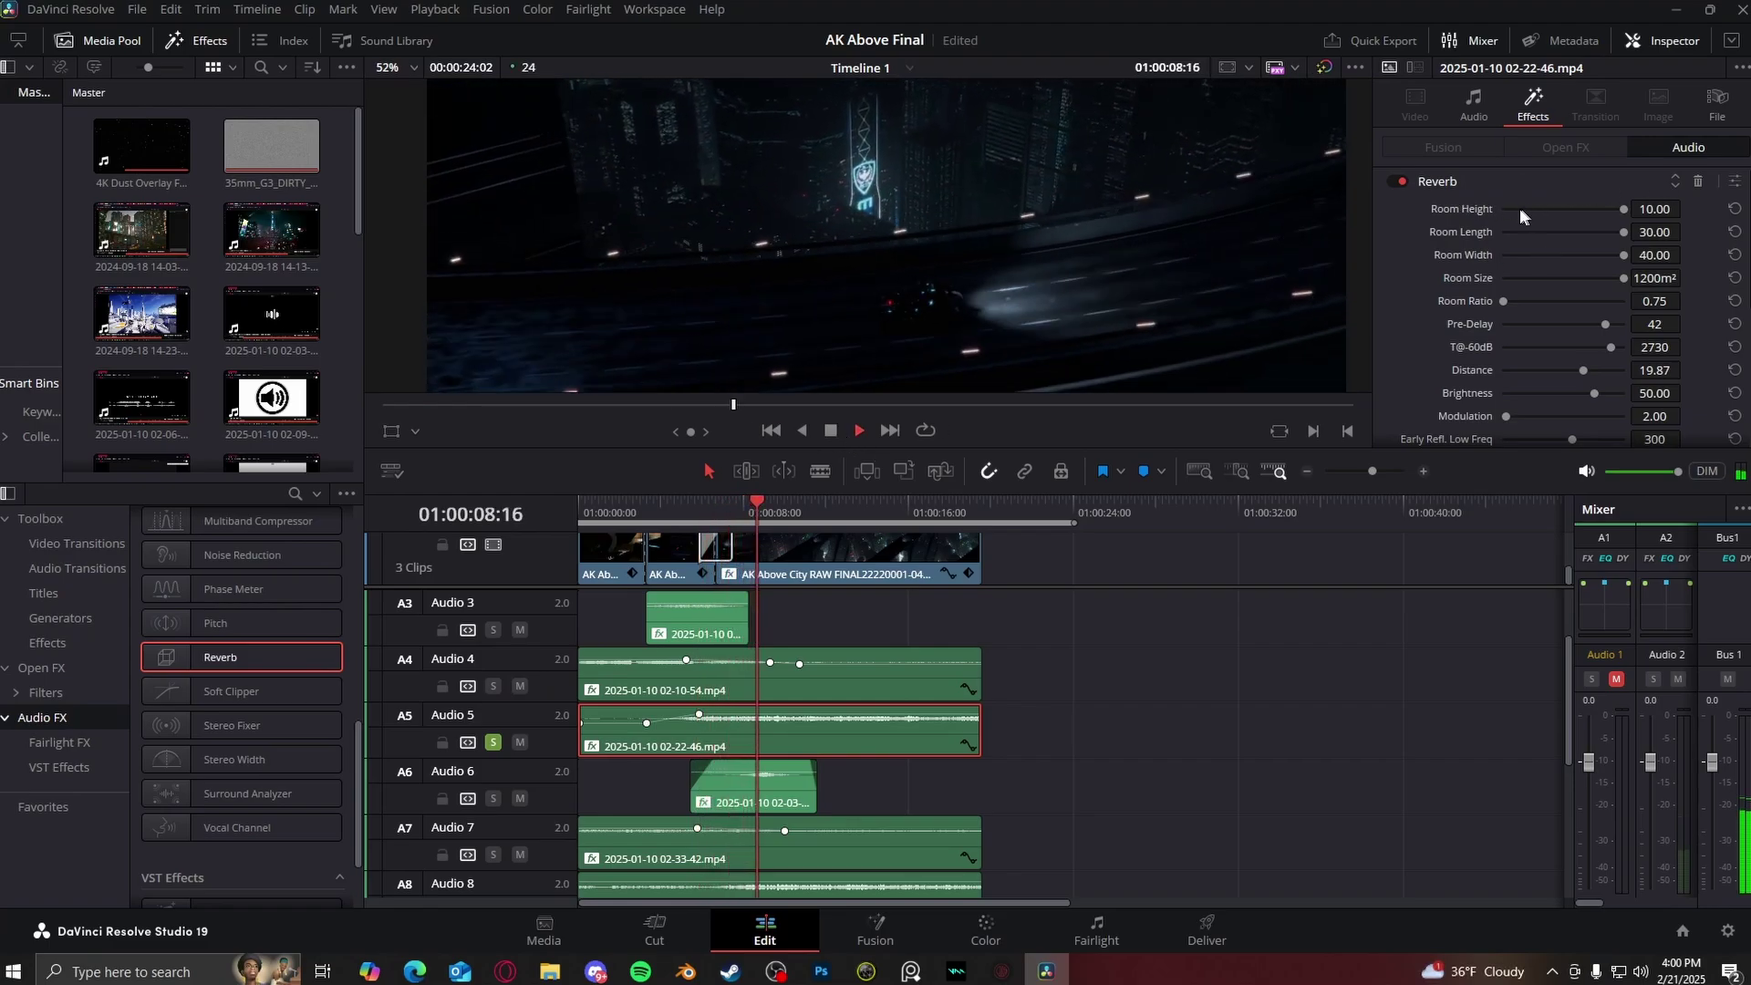
click(750, 512)
click(719, 514)
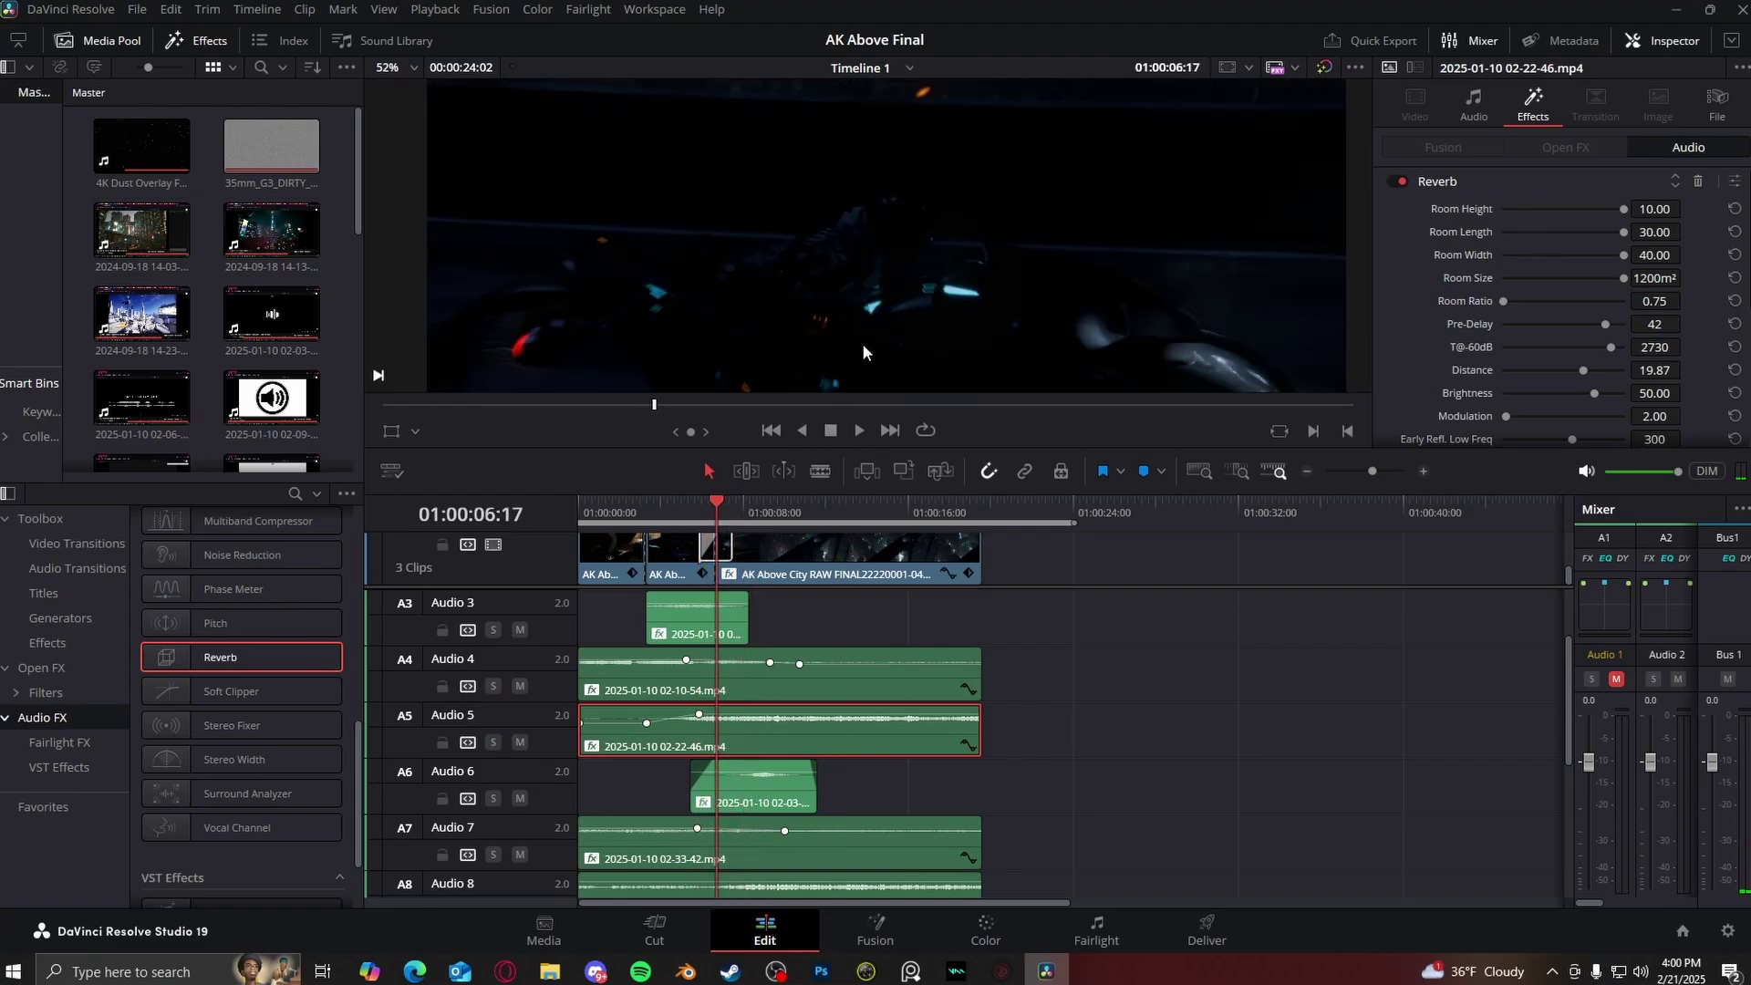
scroll(875, 292, down, 2)
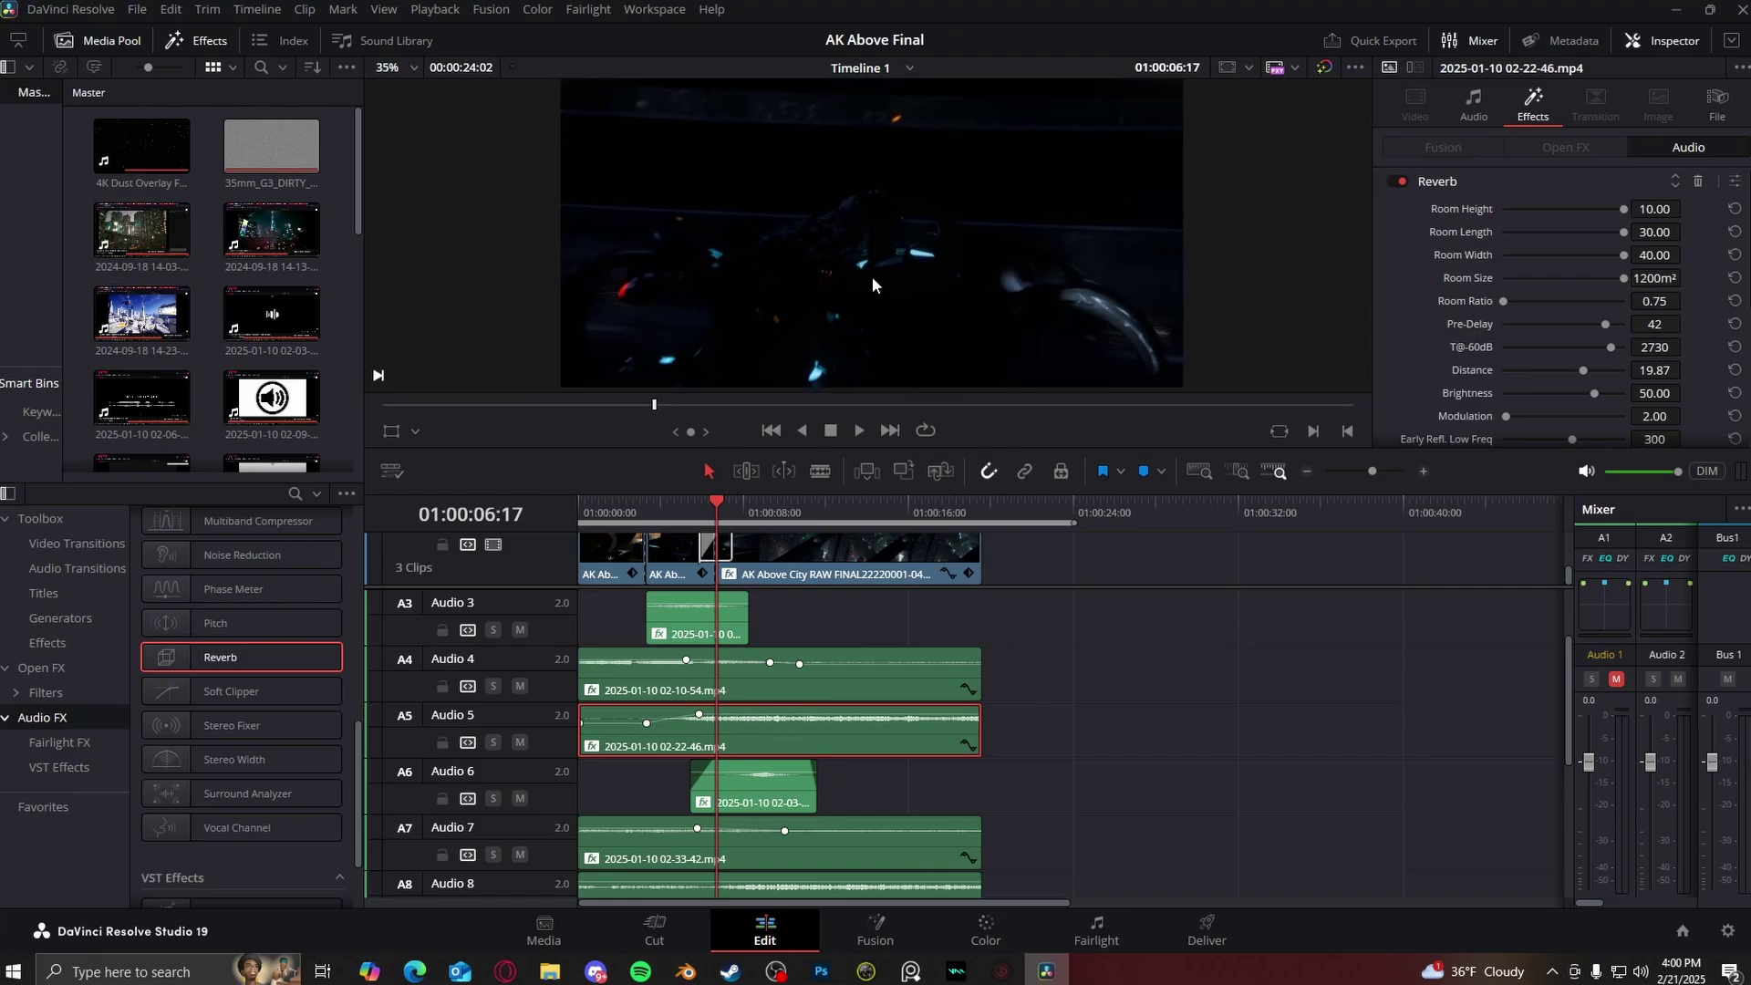
click(859, 431)
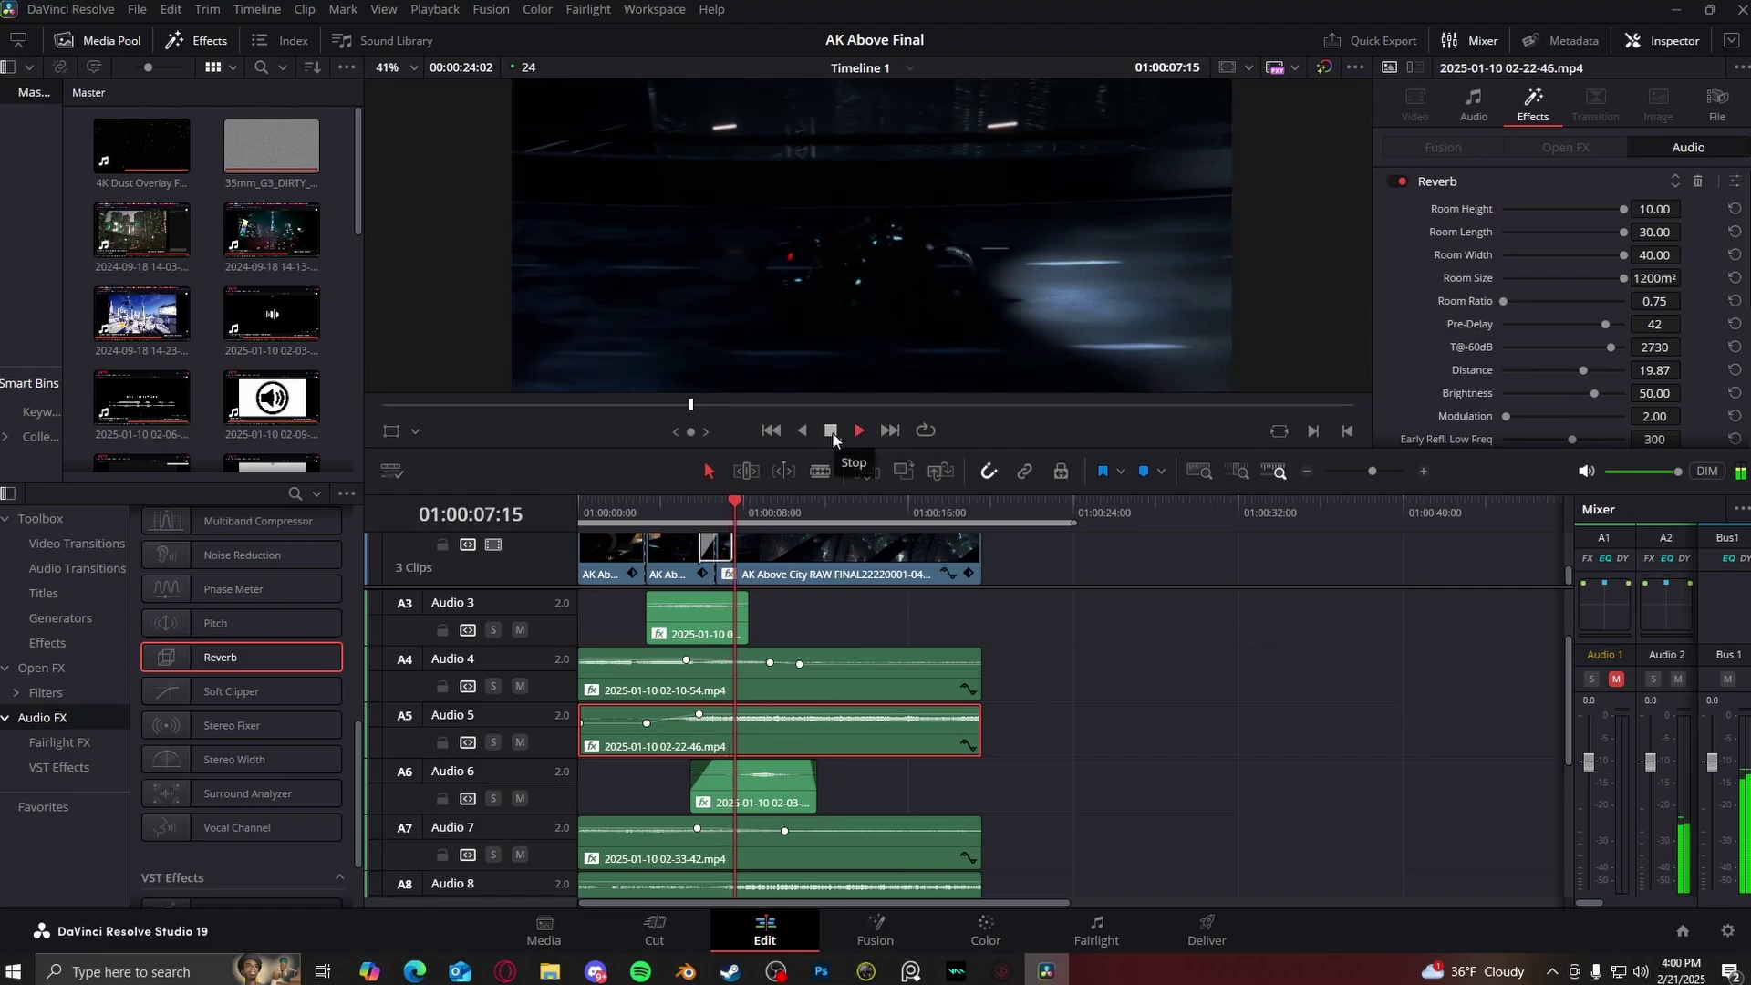
- Solo the Audio 6 track and listen to its clip
click(494, 798)
click(862, 432)
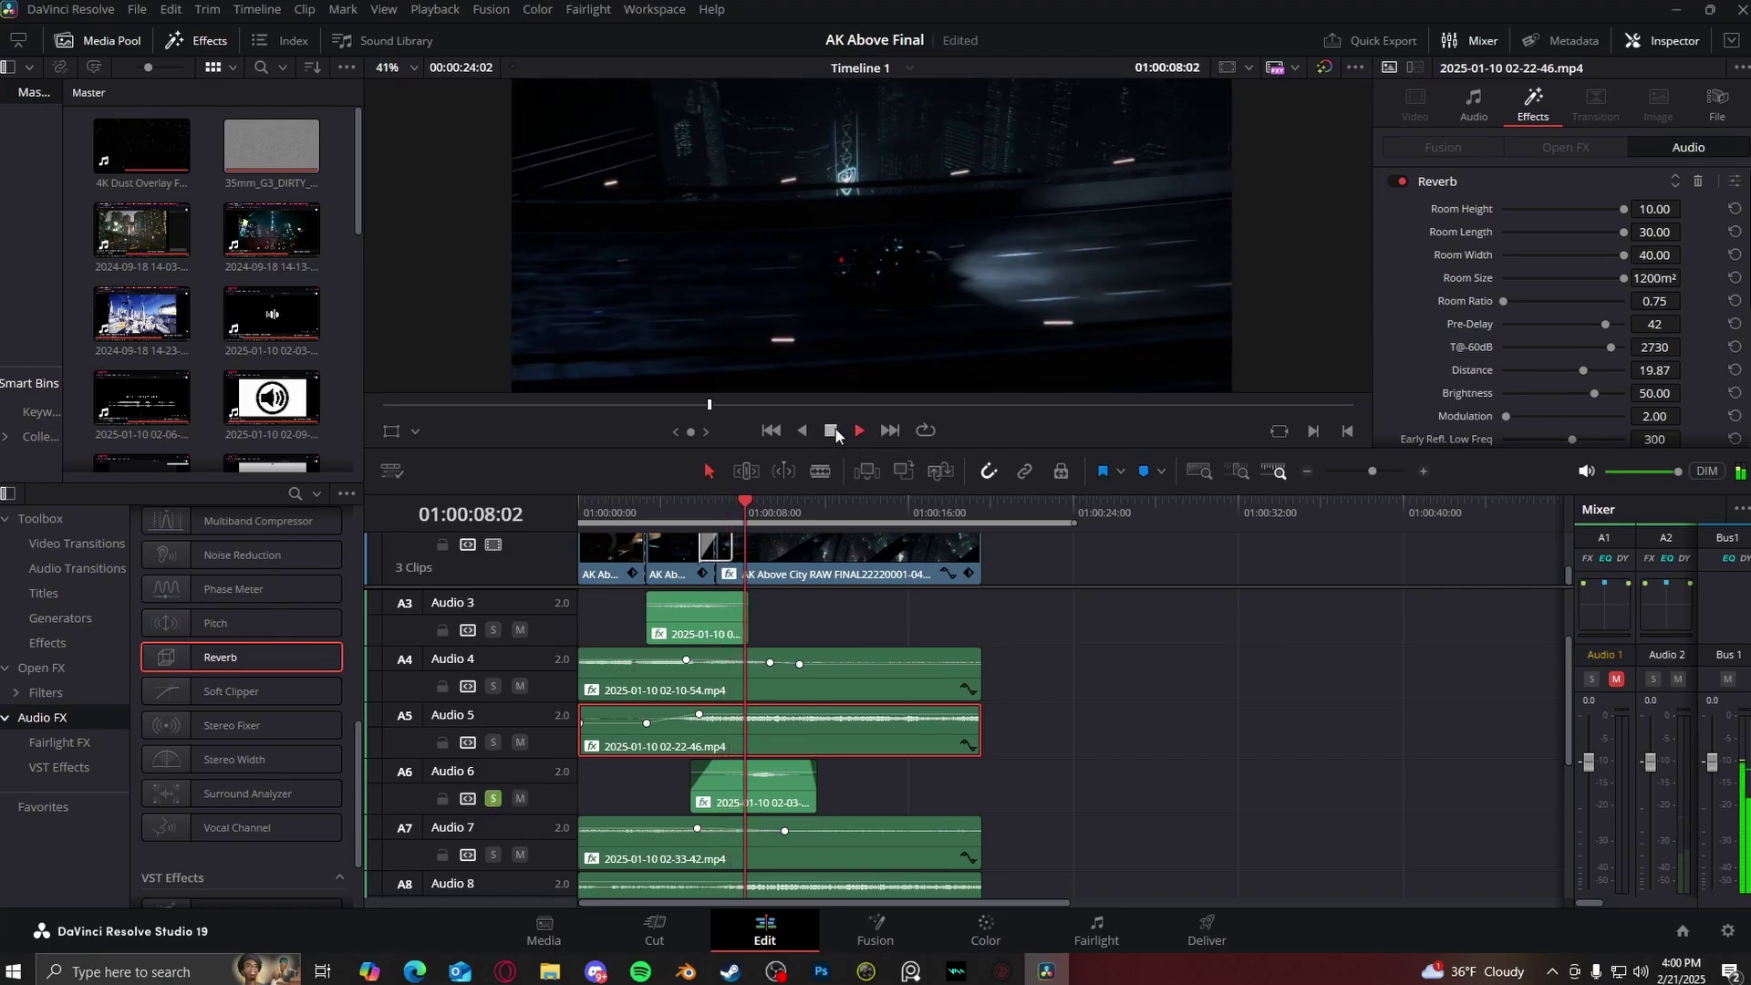
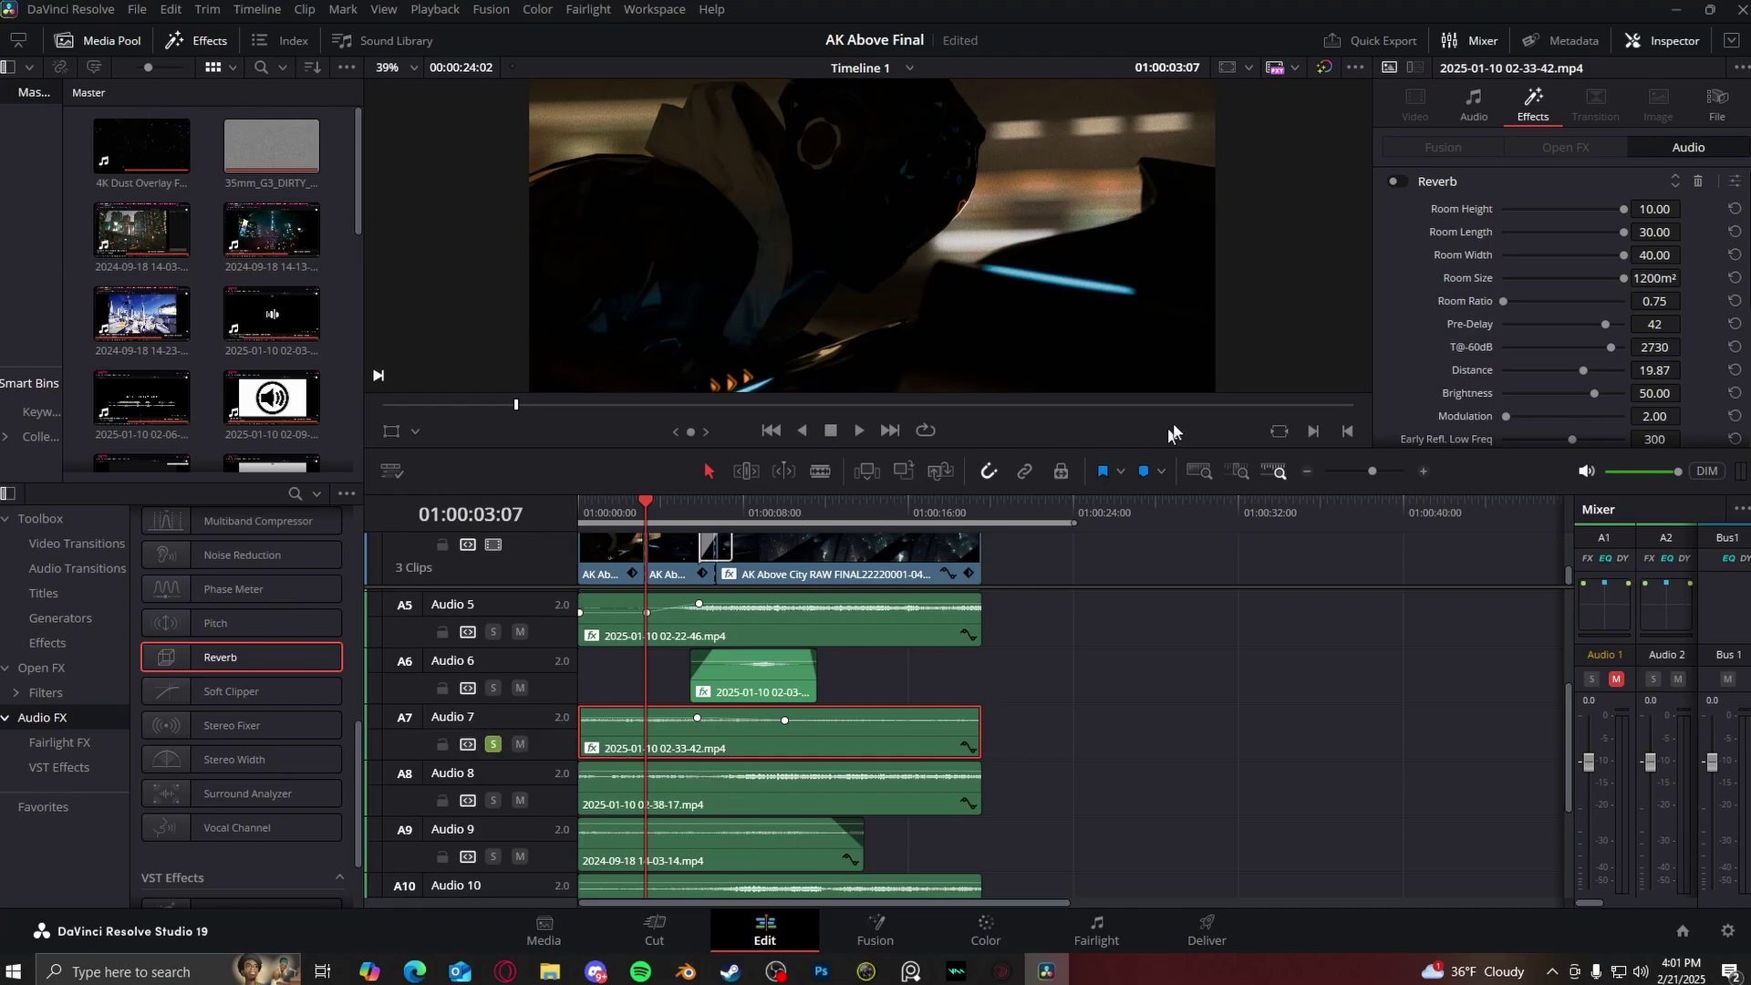
click(860, 430)
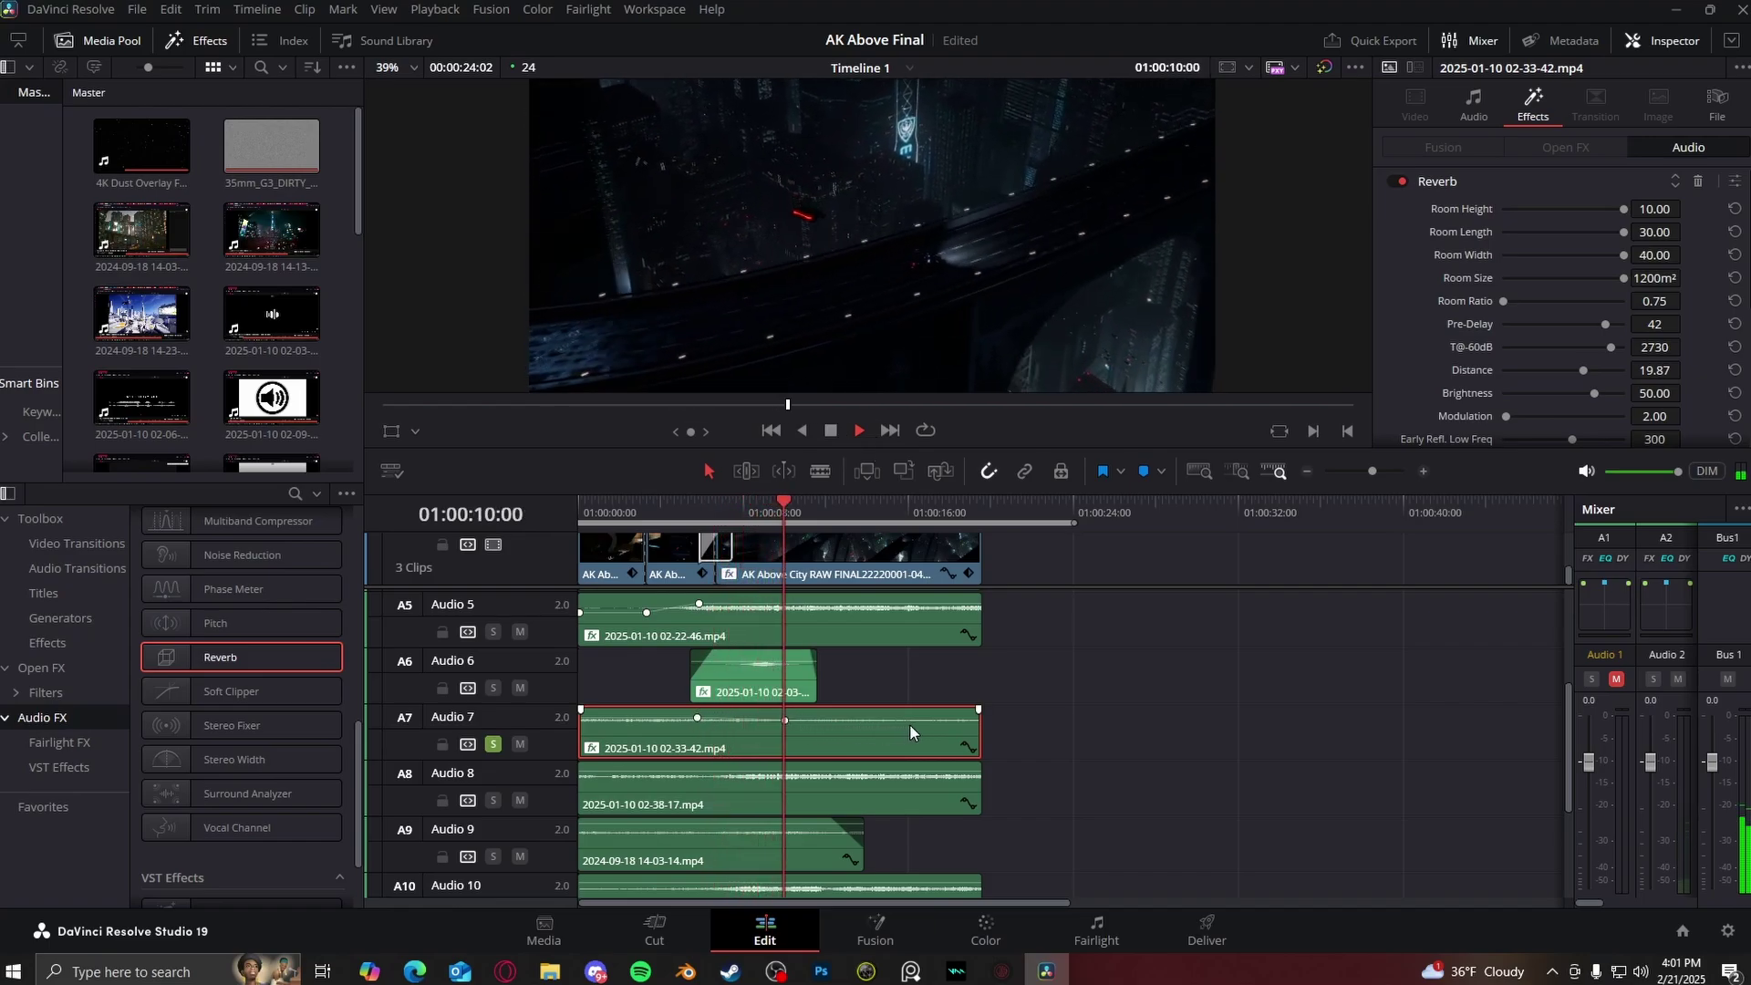
click(831, 430)
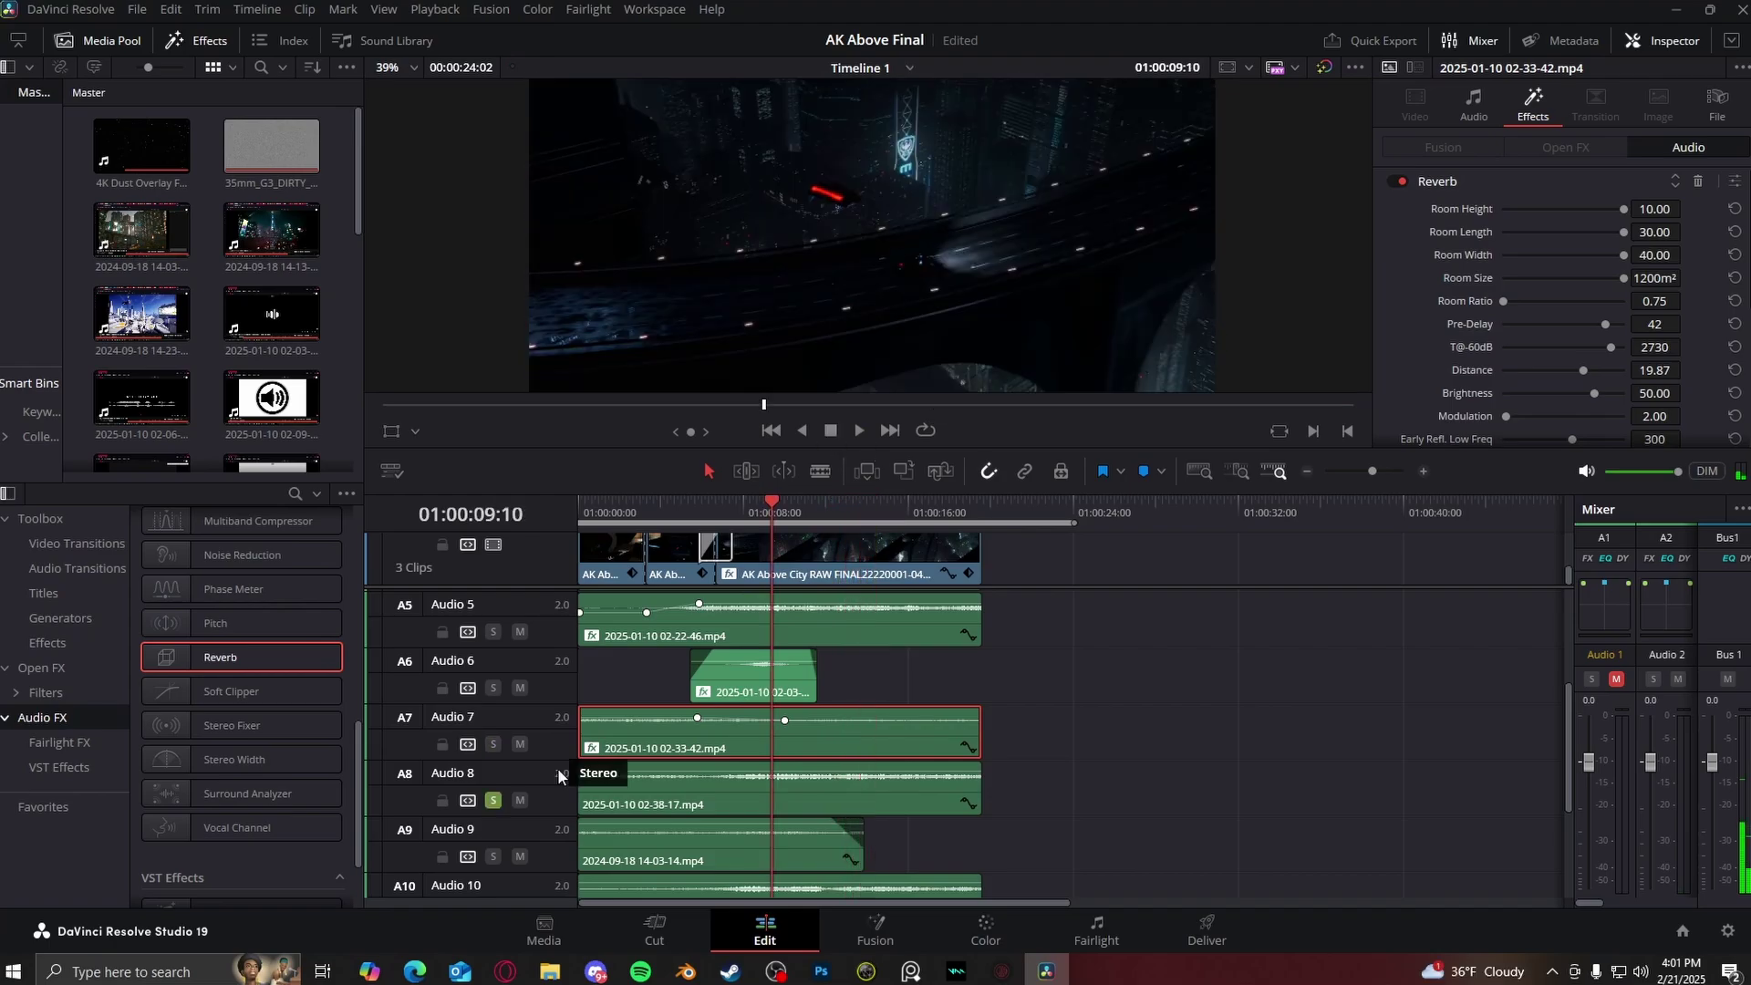
click(605, 790)
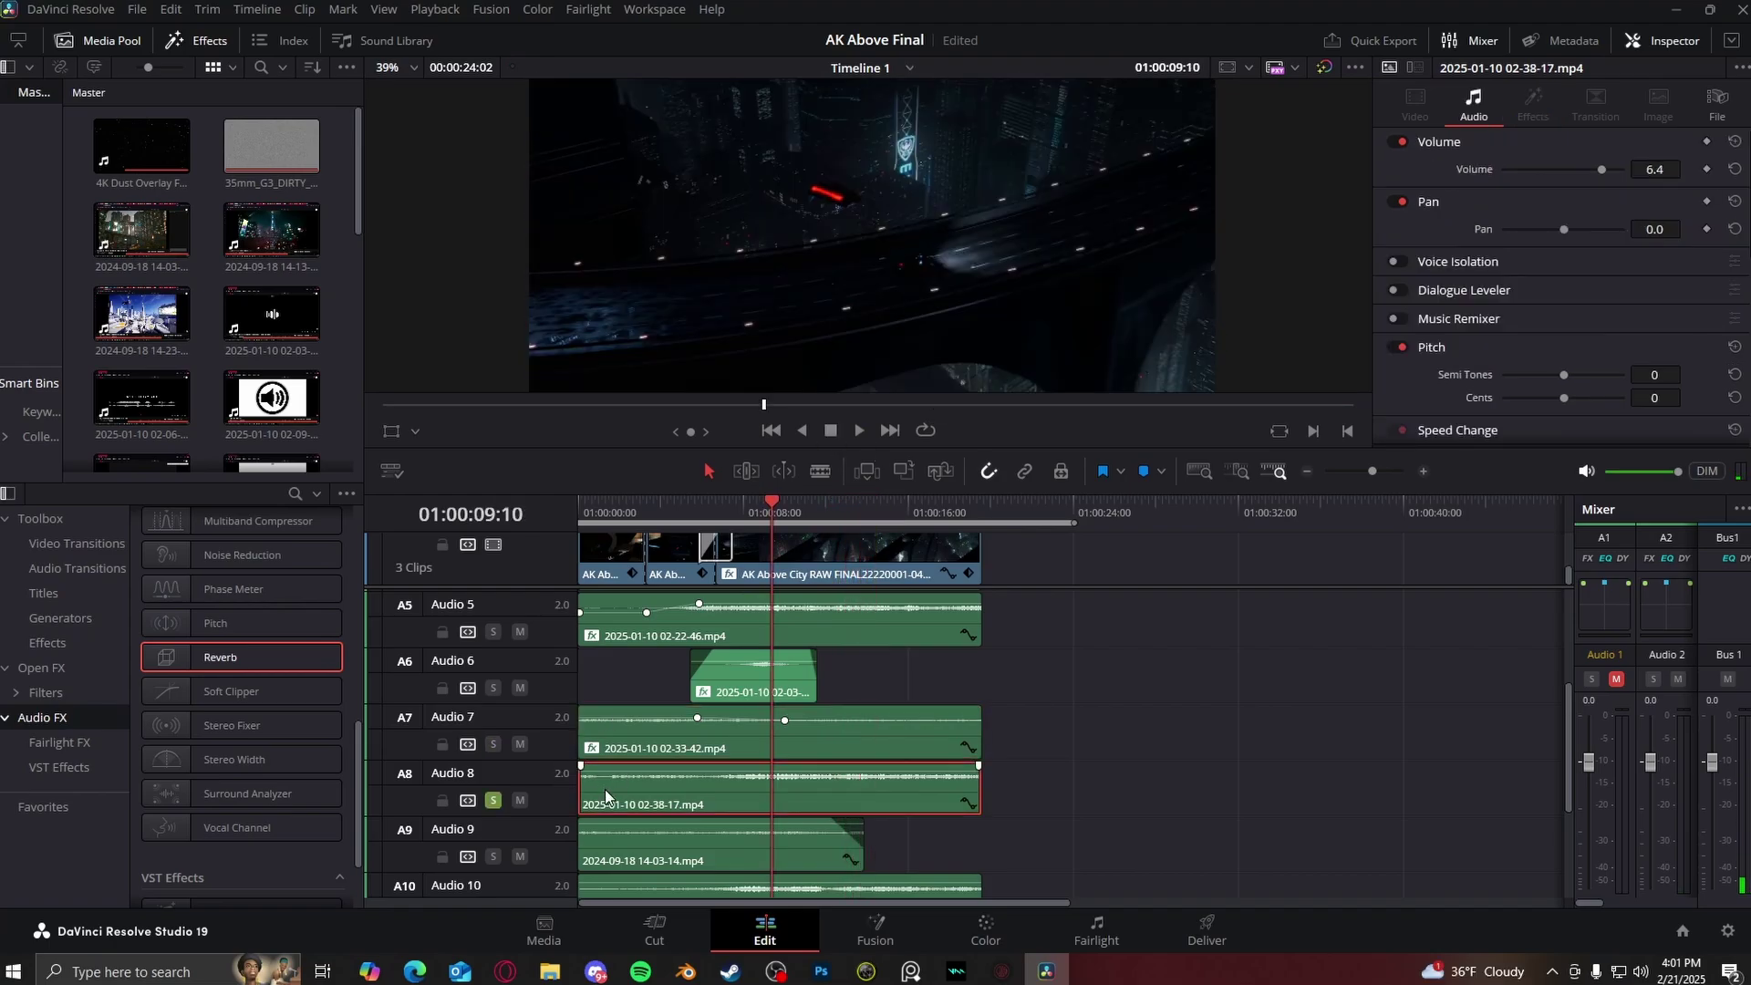
click(681, 507)
click(864, 430)
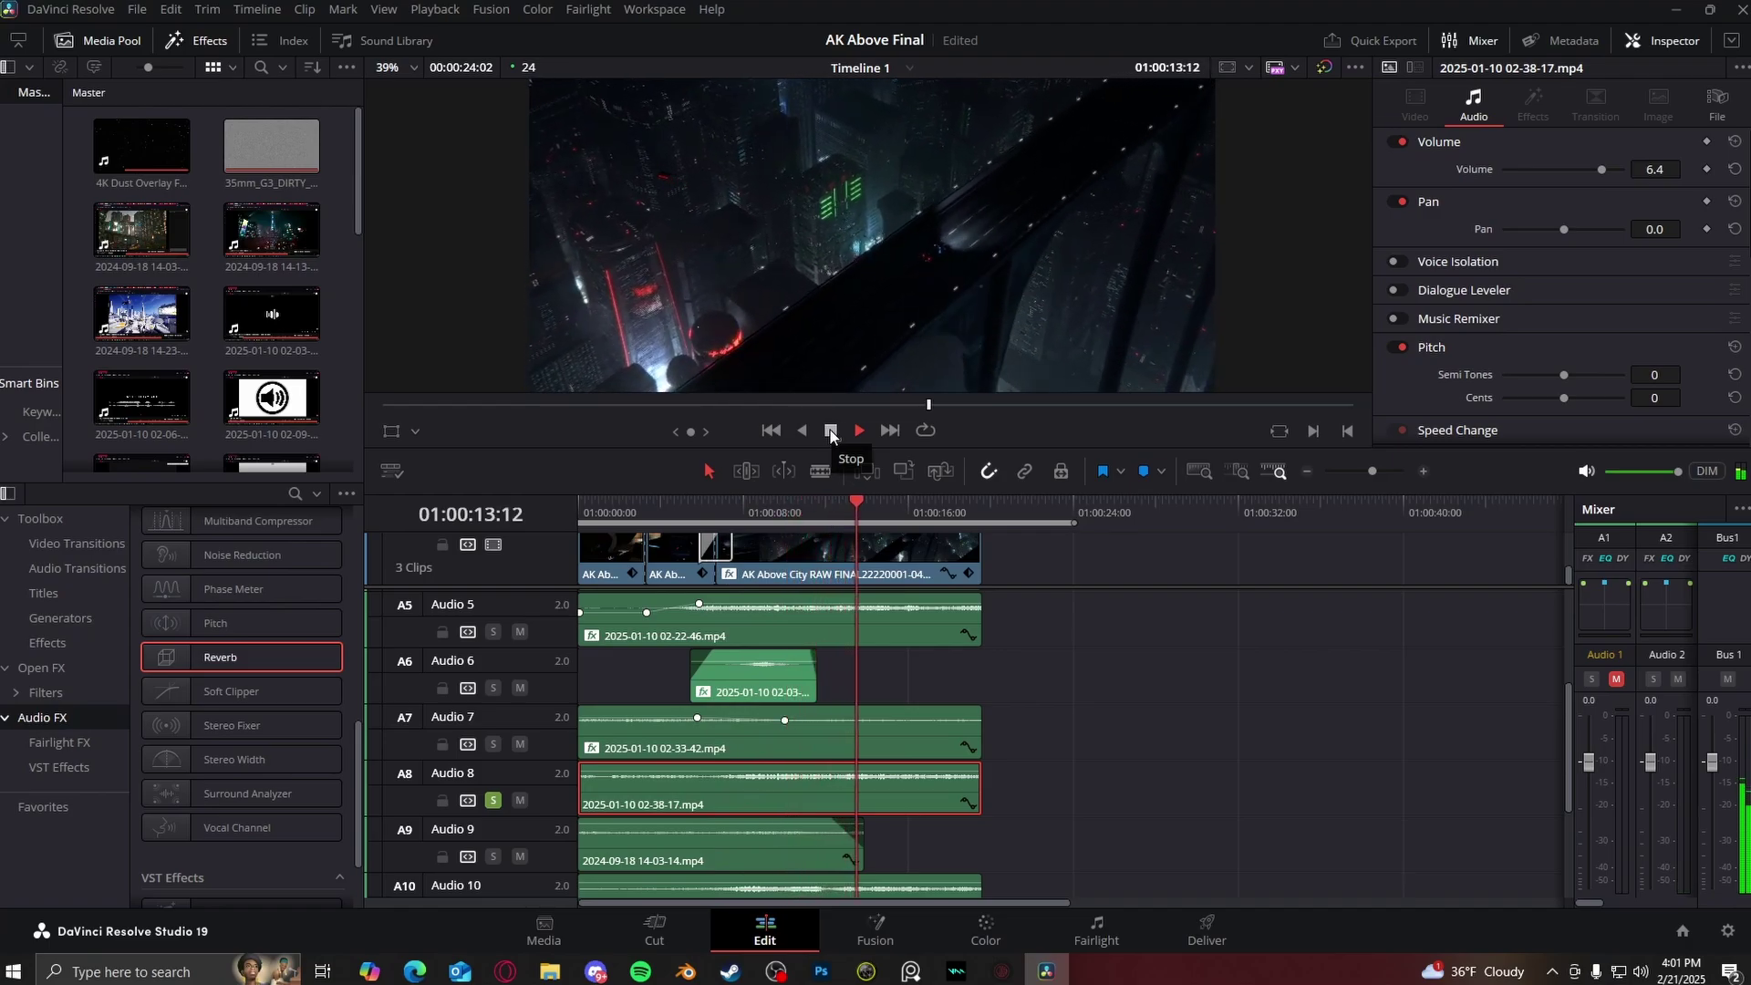
click(830, 430)
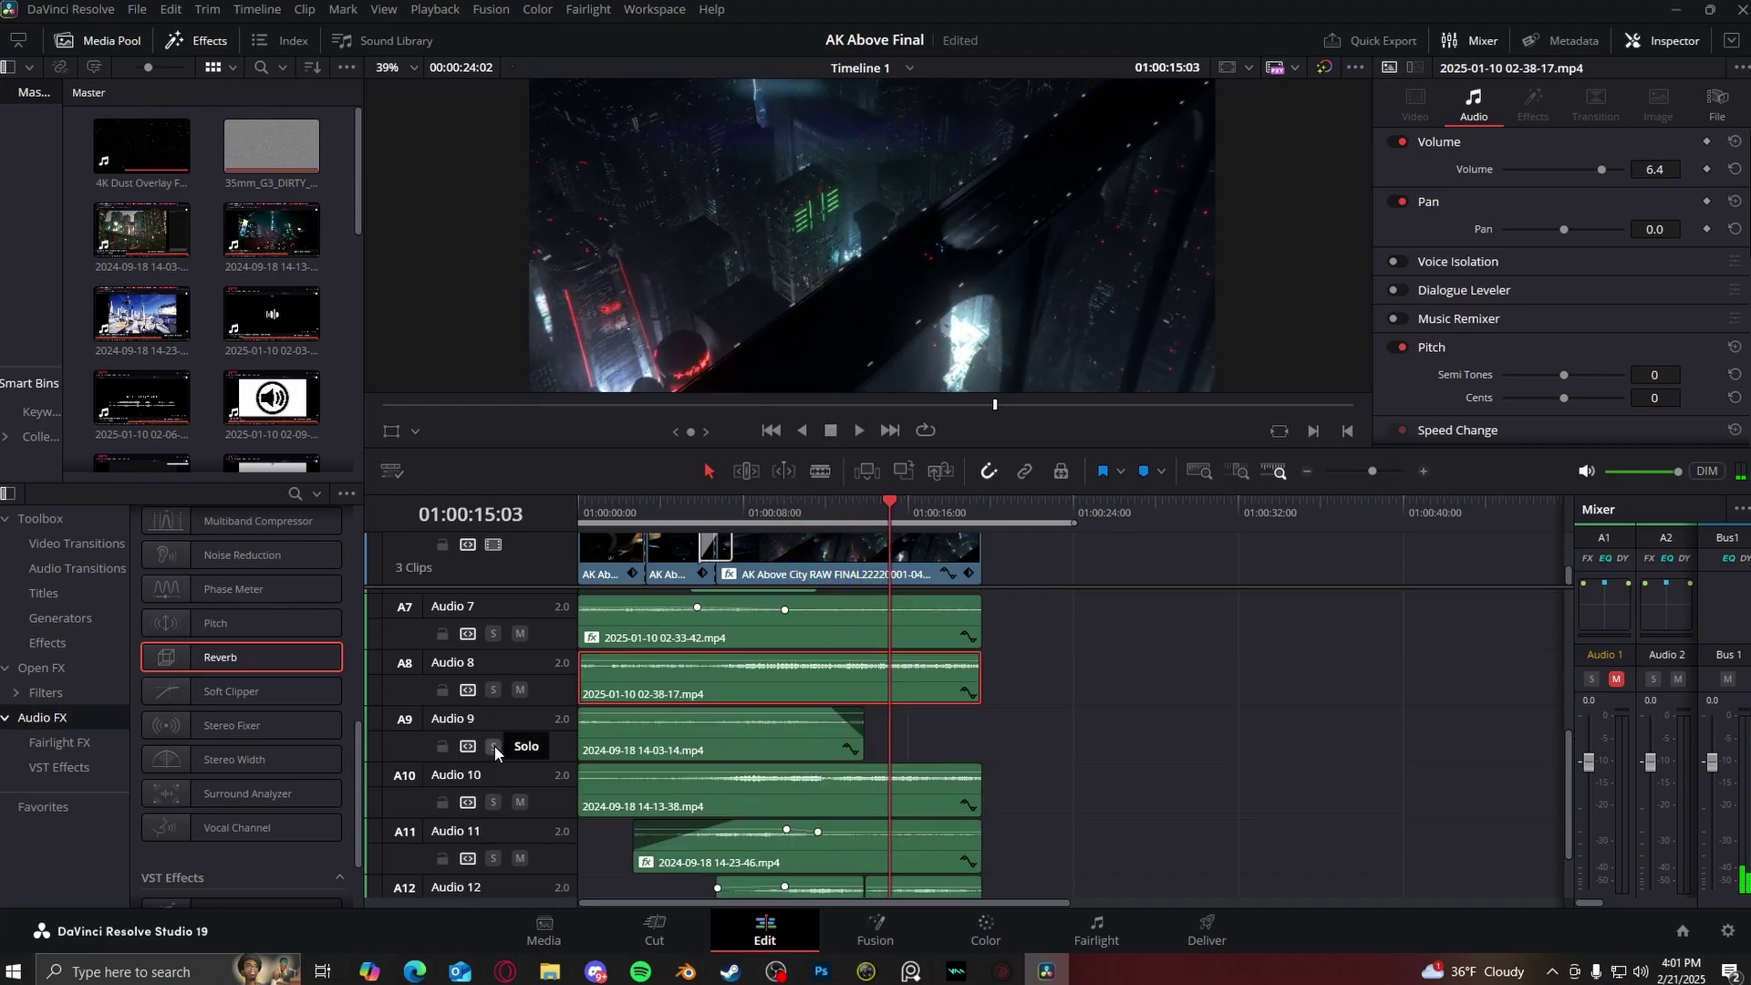
- Solo the Audio 9 and Audio 10 tracks in turn and listen to each clip, starting Audio 9 from 01:00:05:15
click(493, 745)
click(690, 509)
click(858, 430)
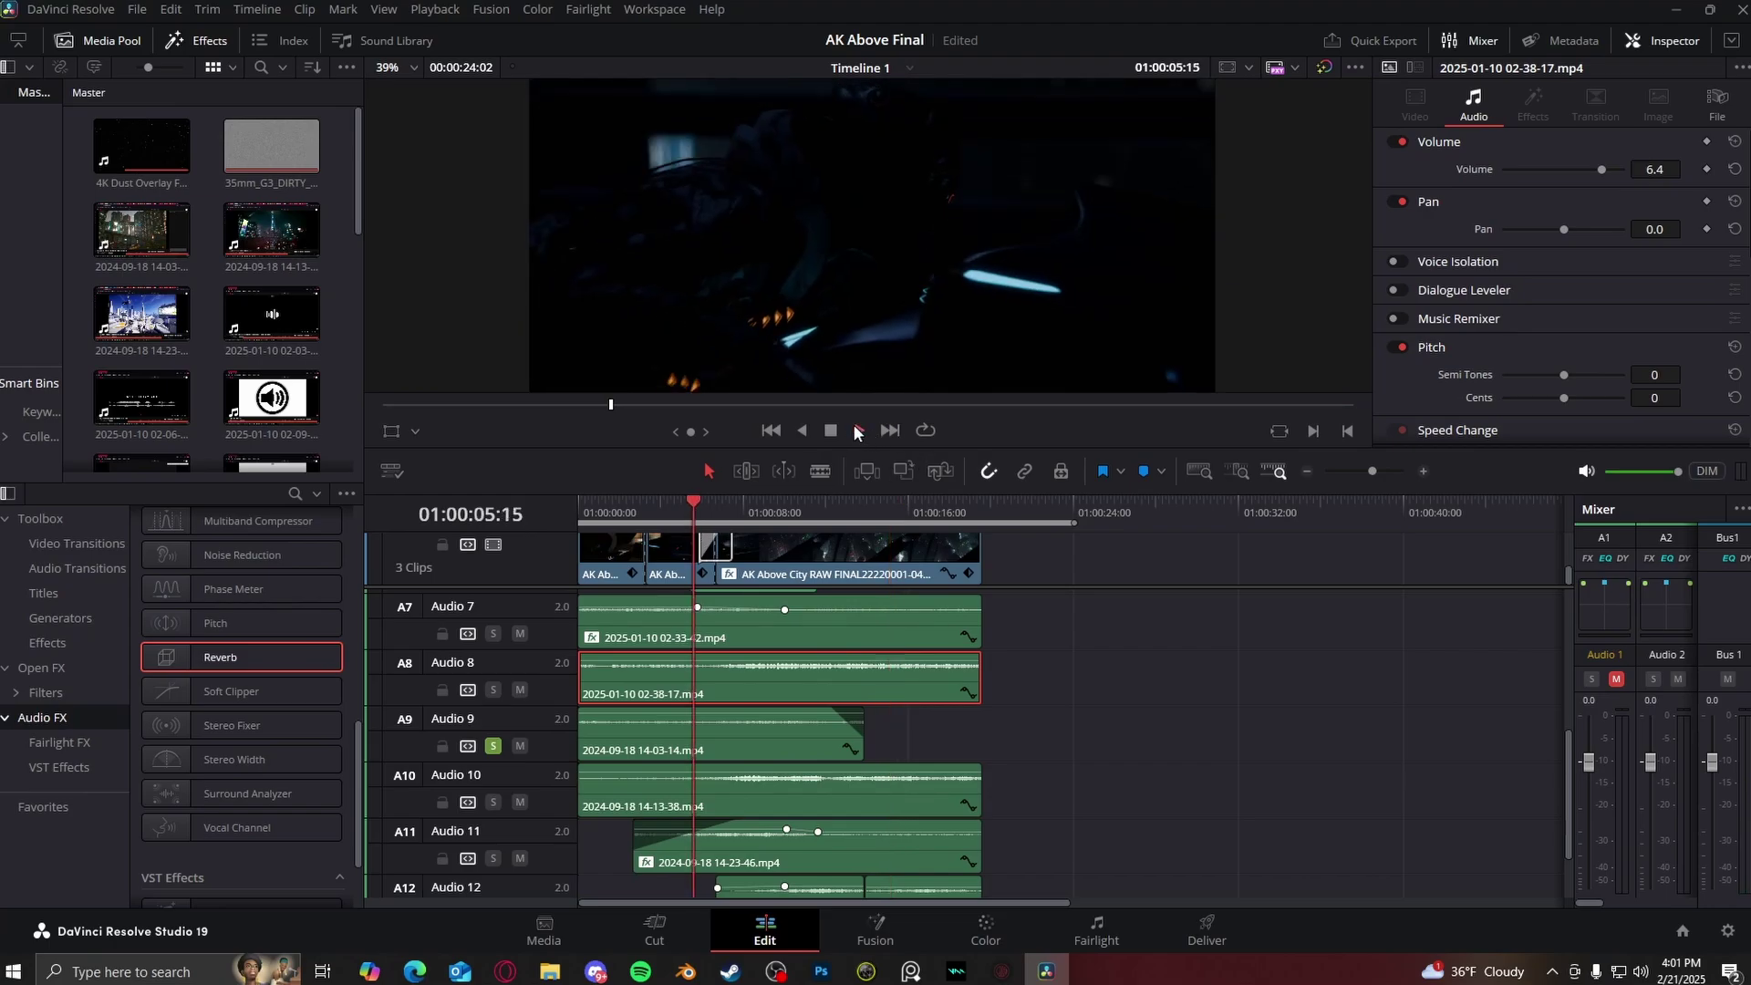
click(746, 501)
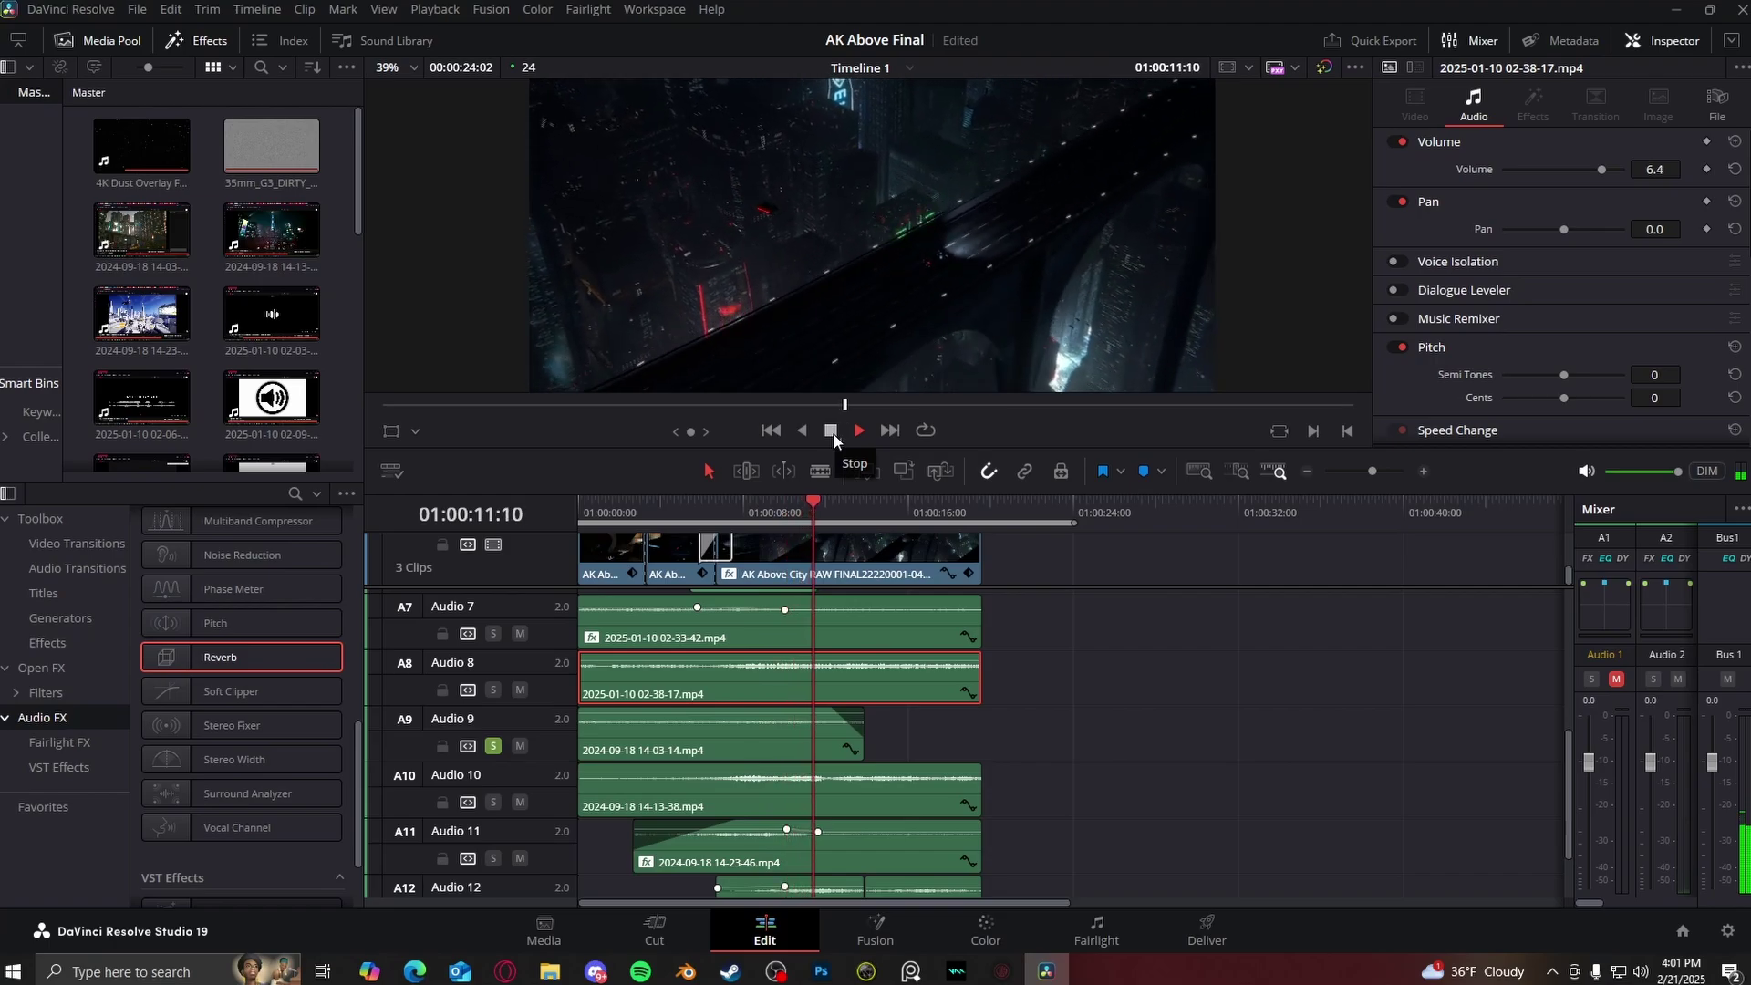
click(833, 434)
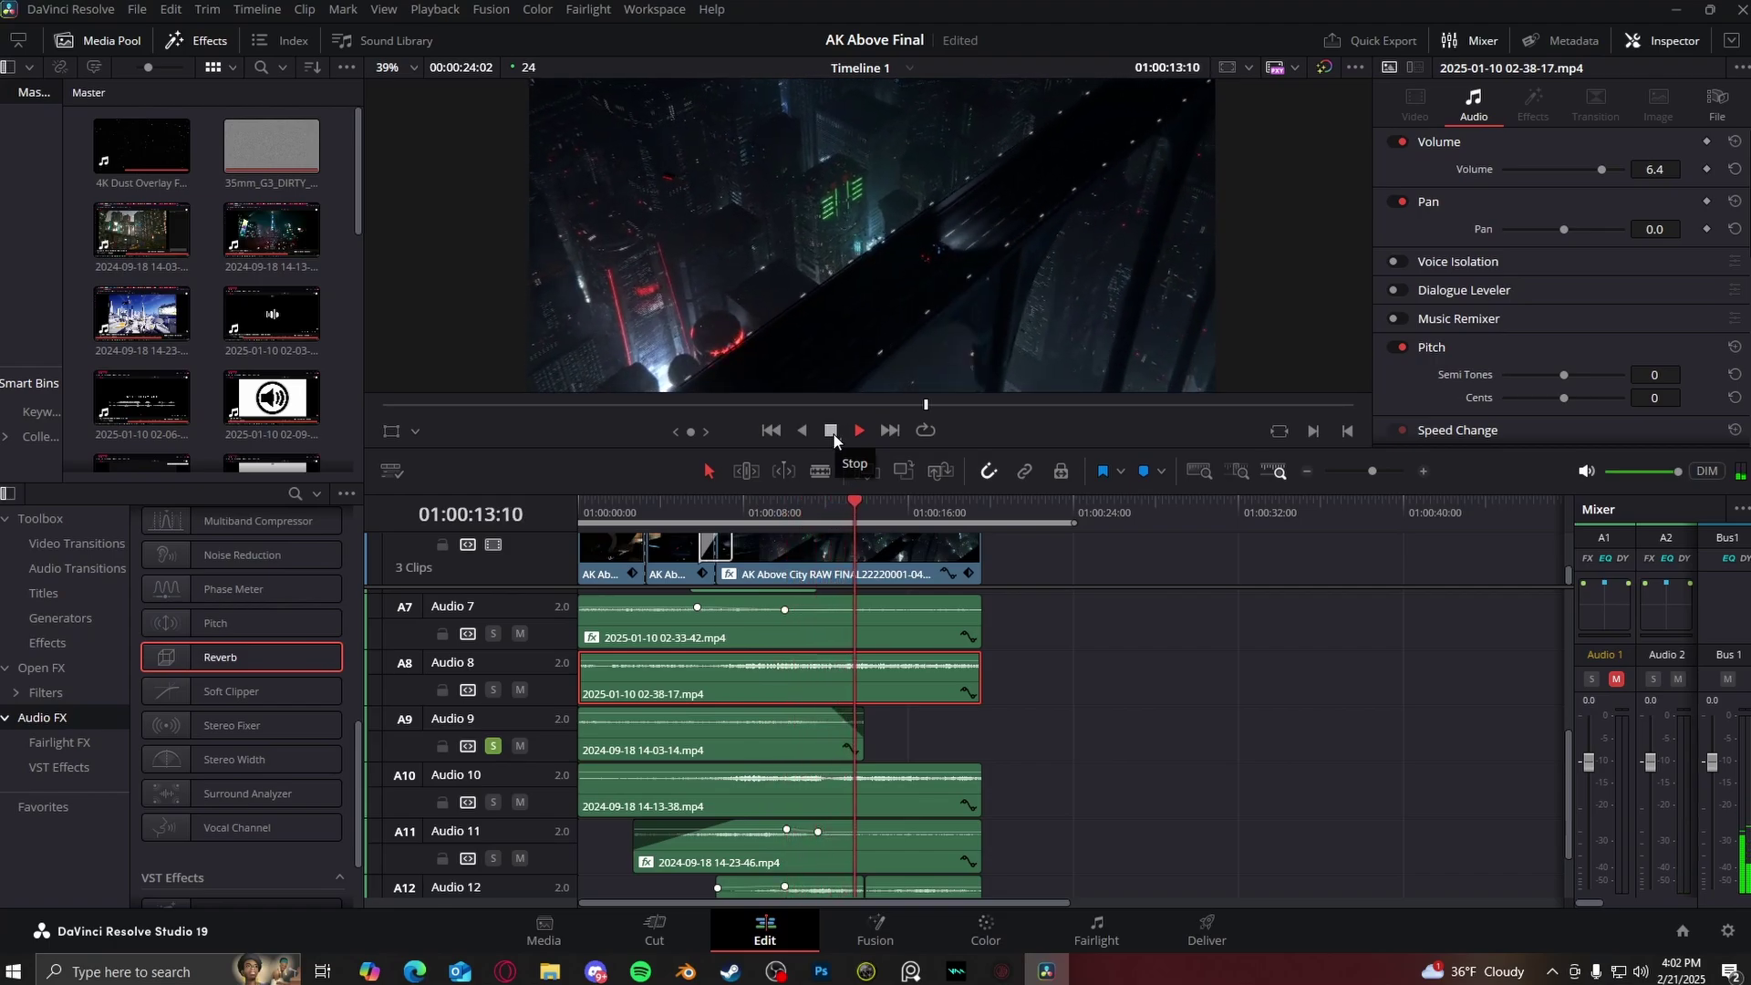
click(700, 791)
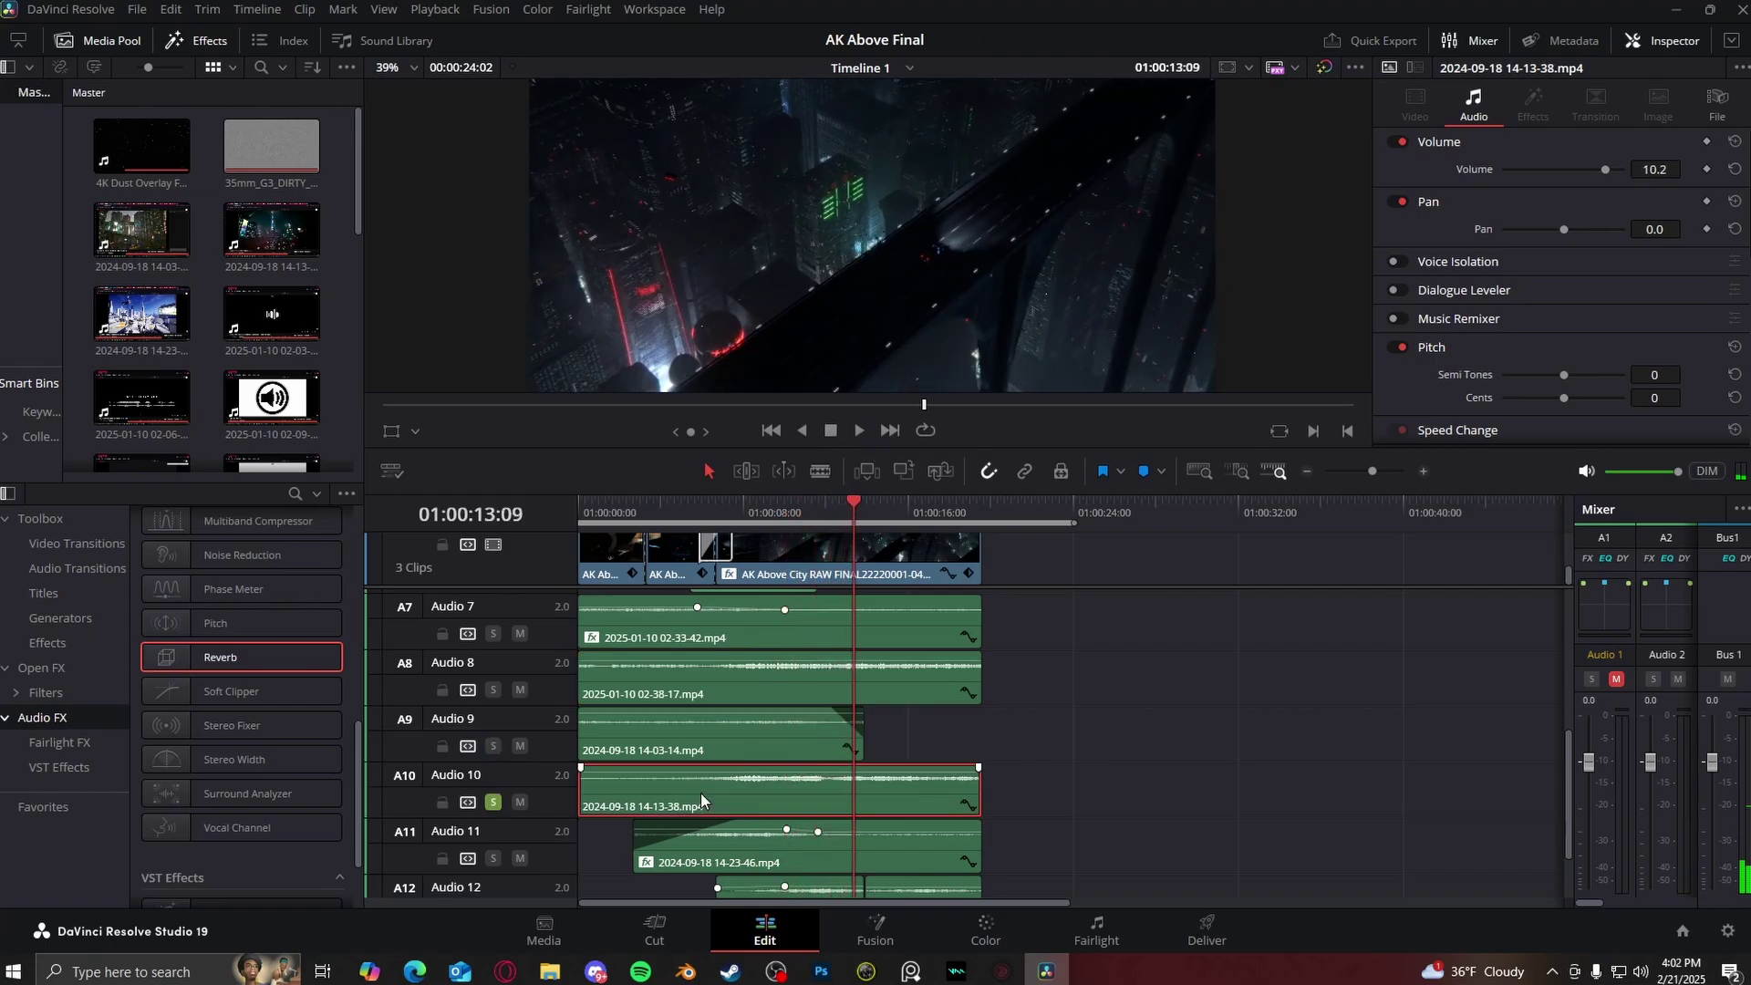
click(857, 430)
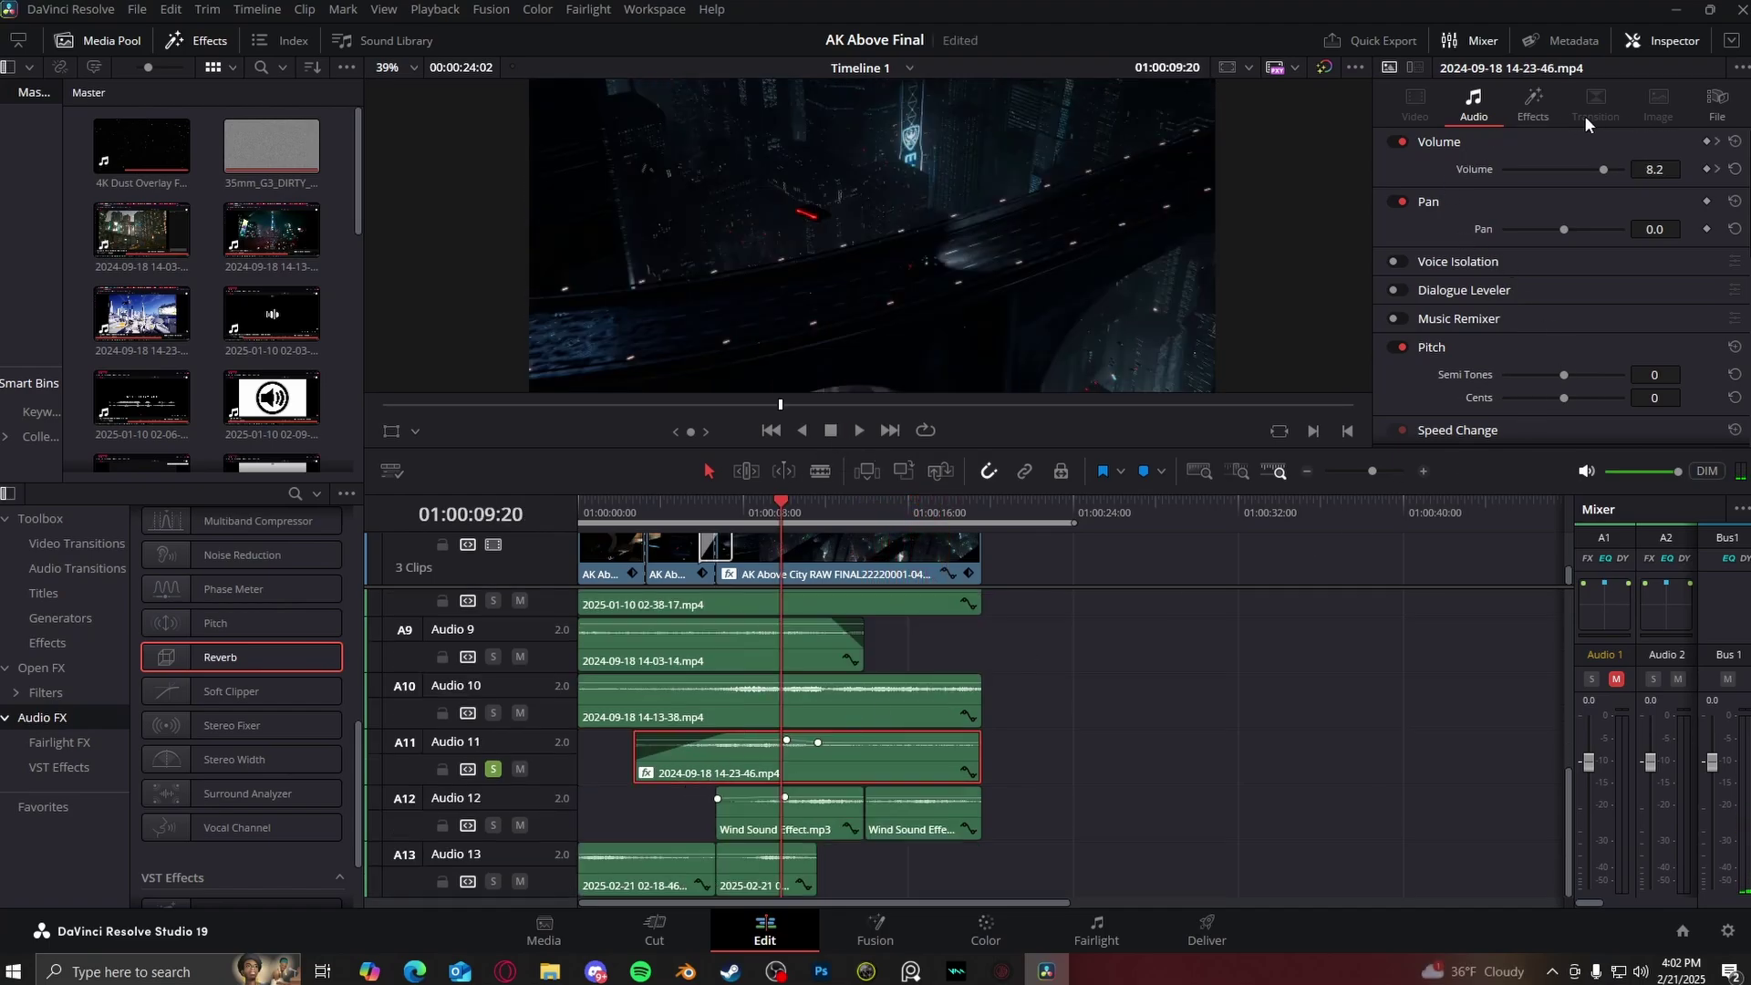
click(1546, 114)
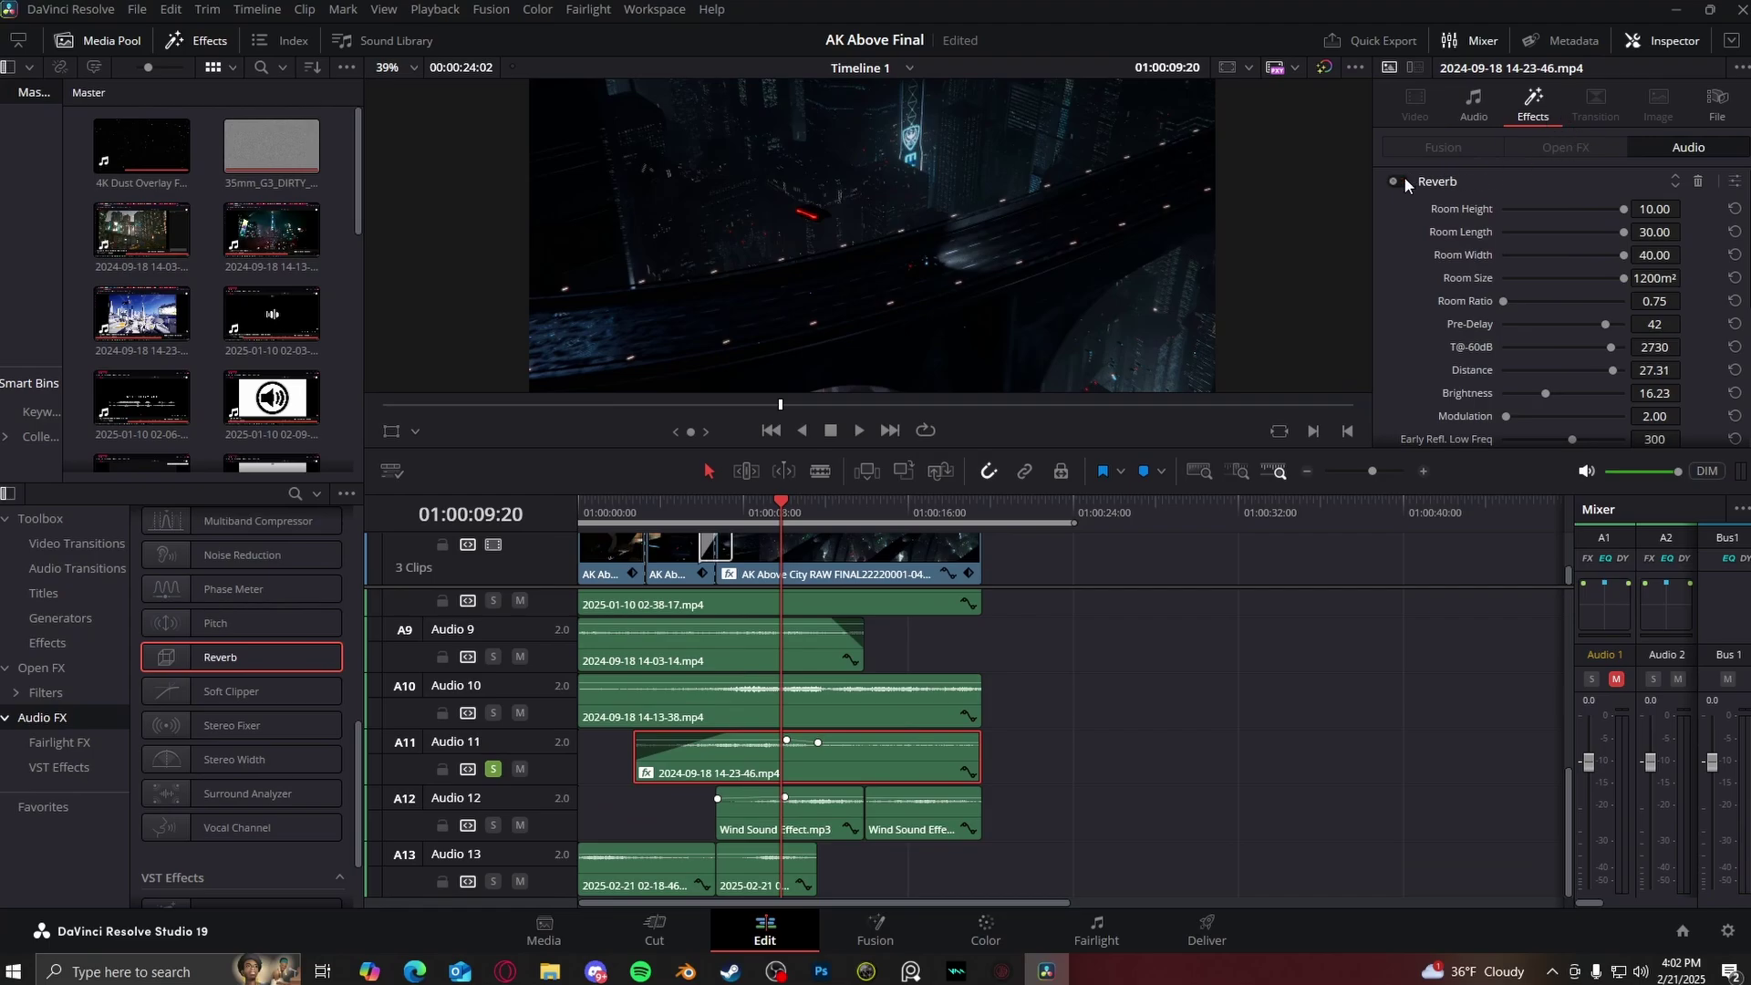
click(731, 504)
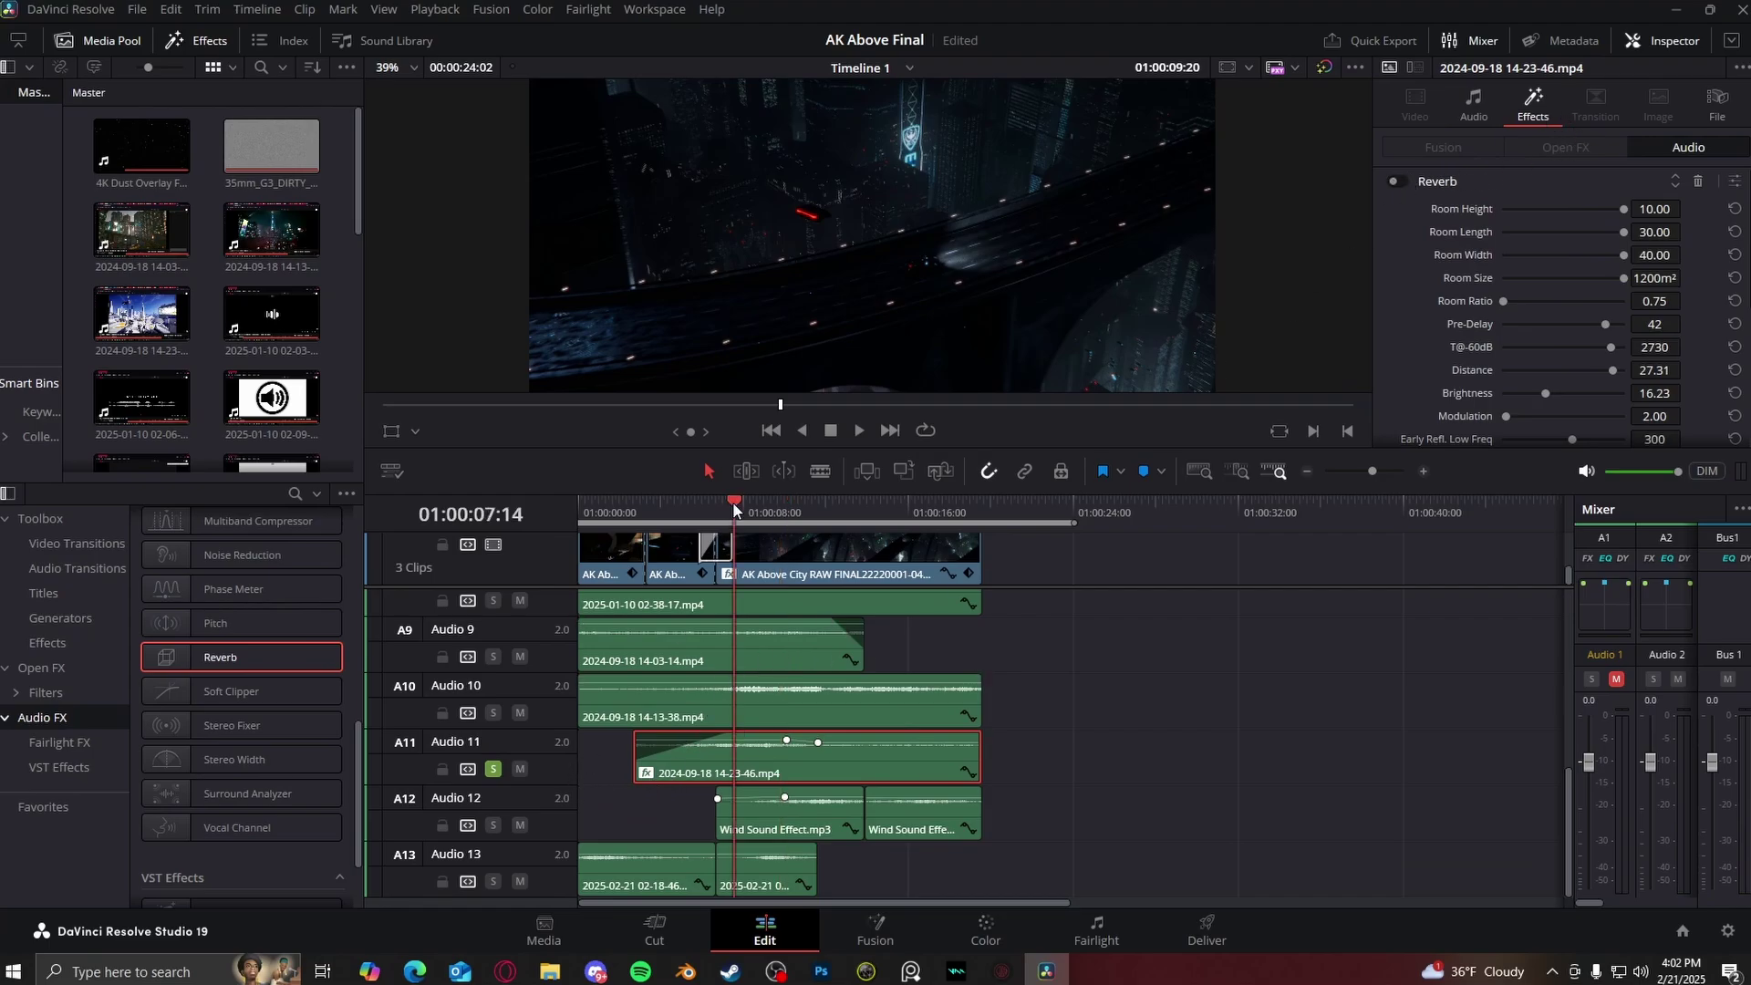
click(853, 432)
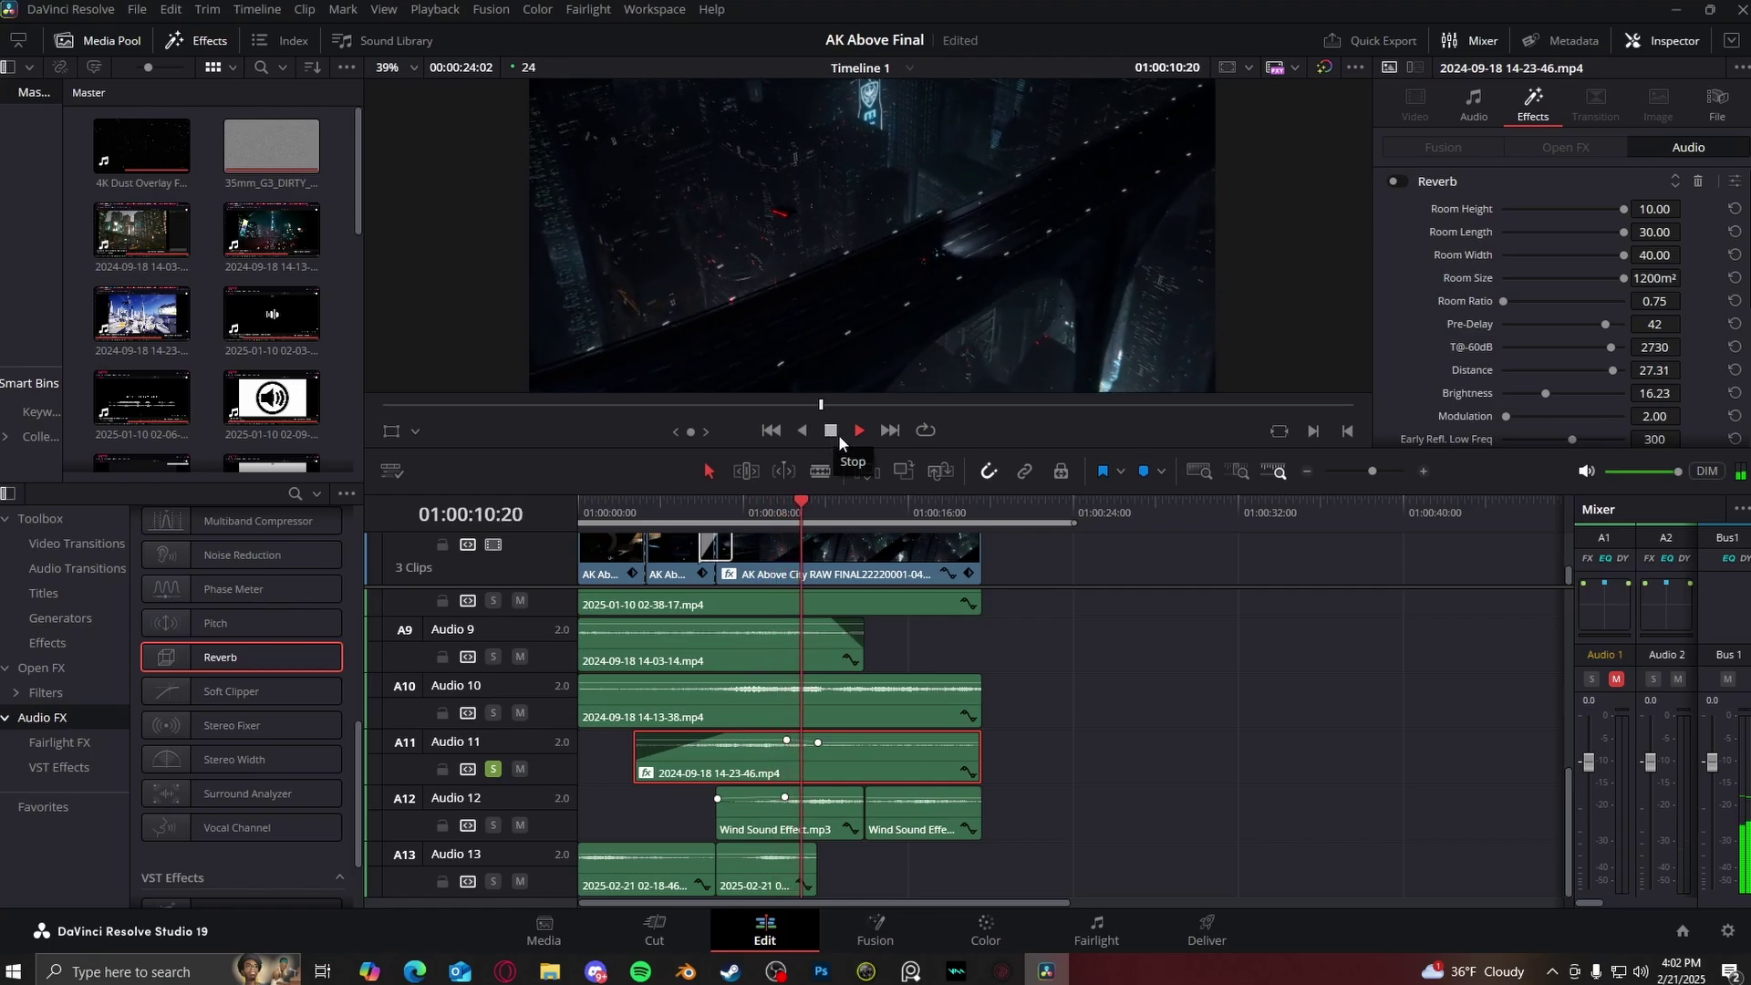
click(782, 507)
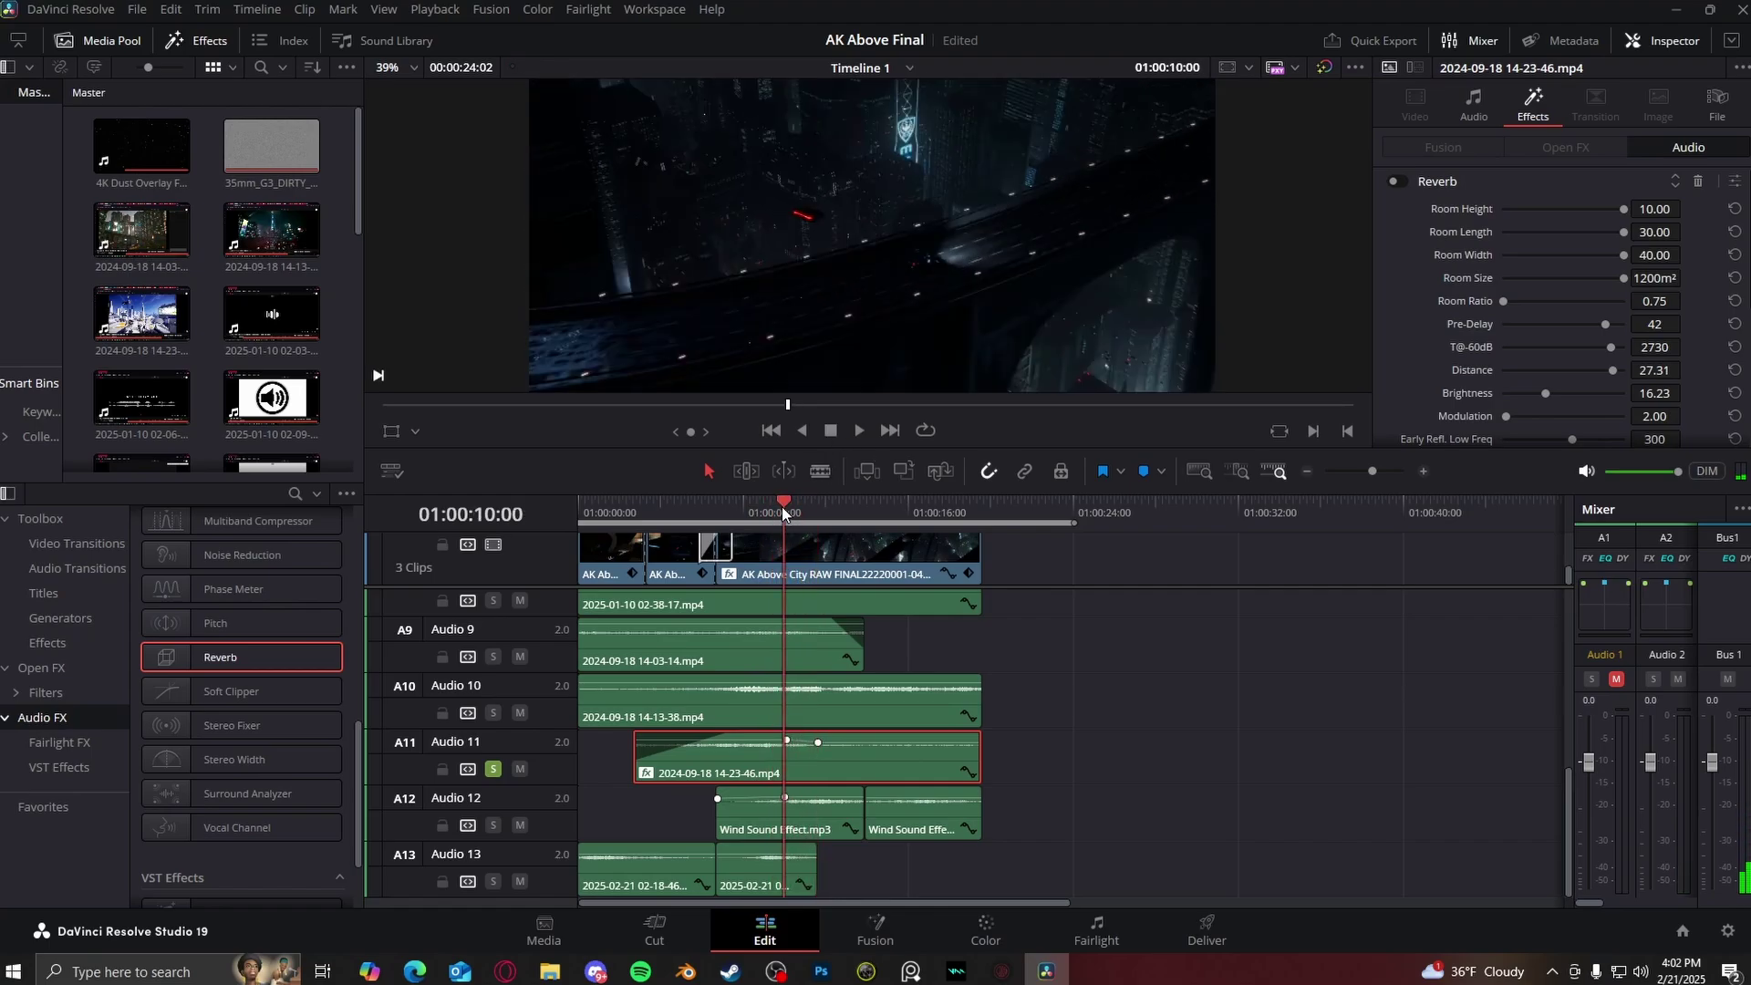
click(717, 504)
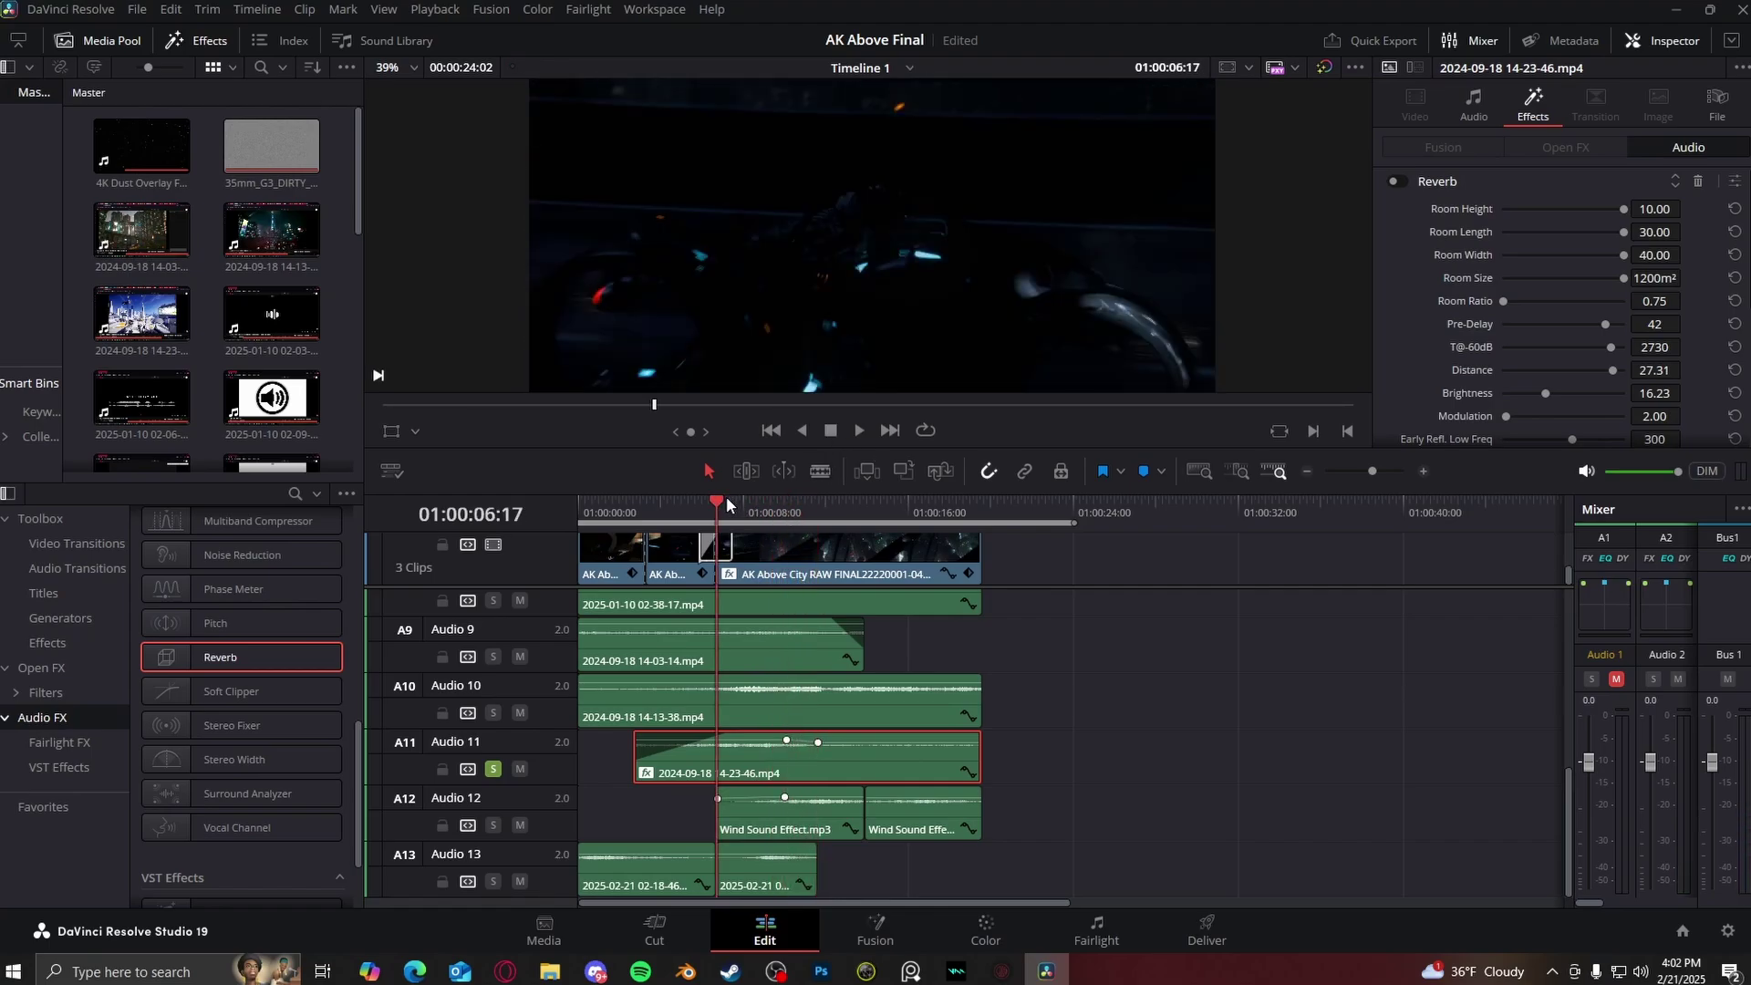
click(735, 502)
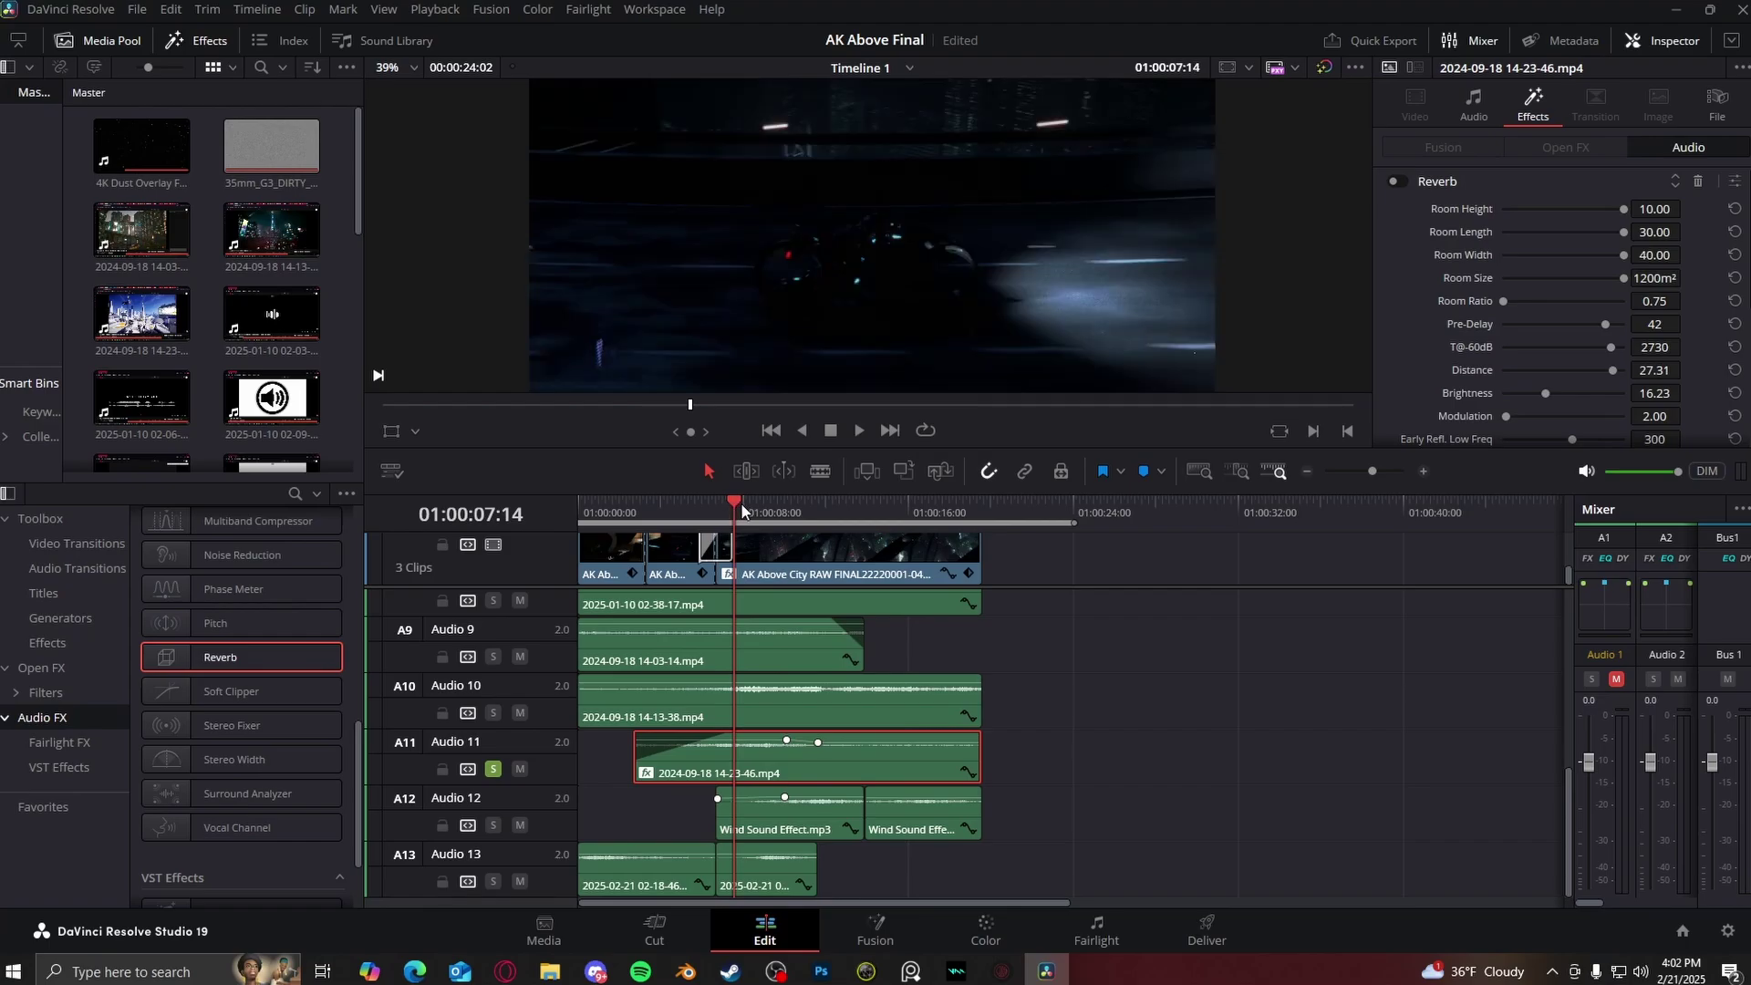
click(748, 508)
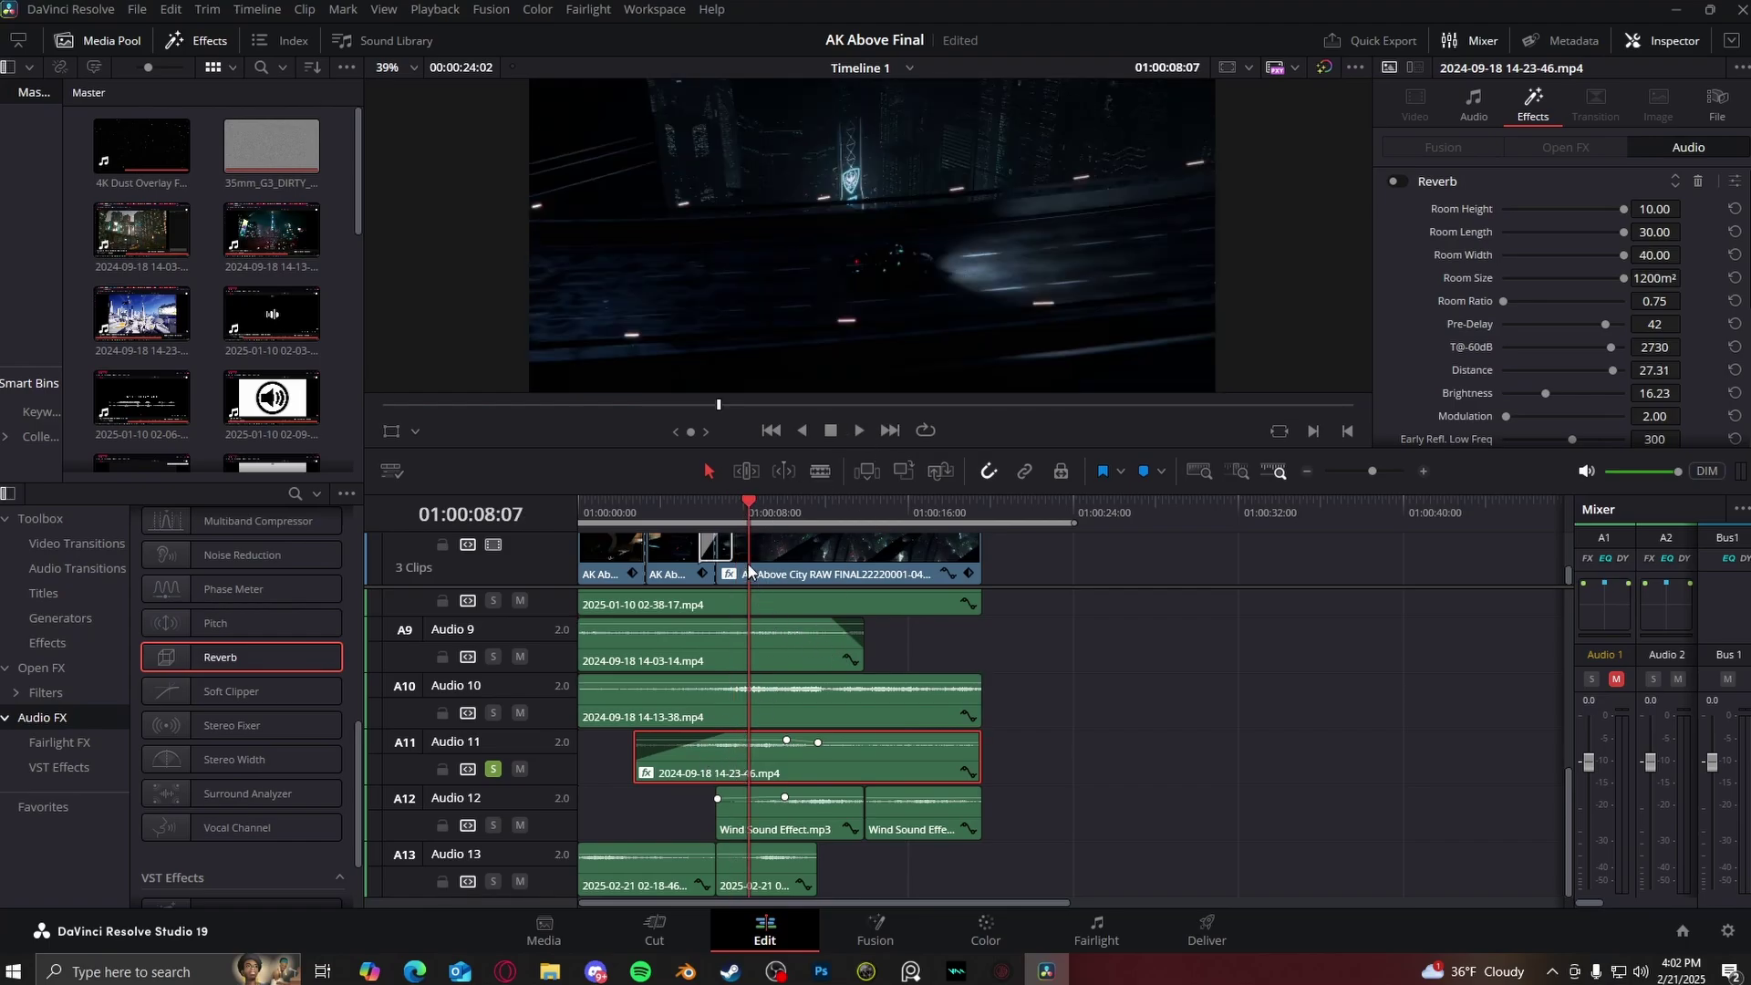
click(715, 508)
key(space)
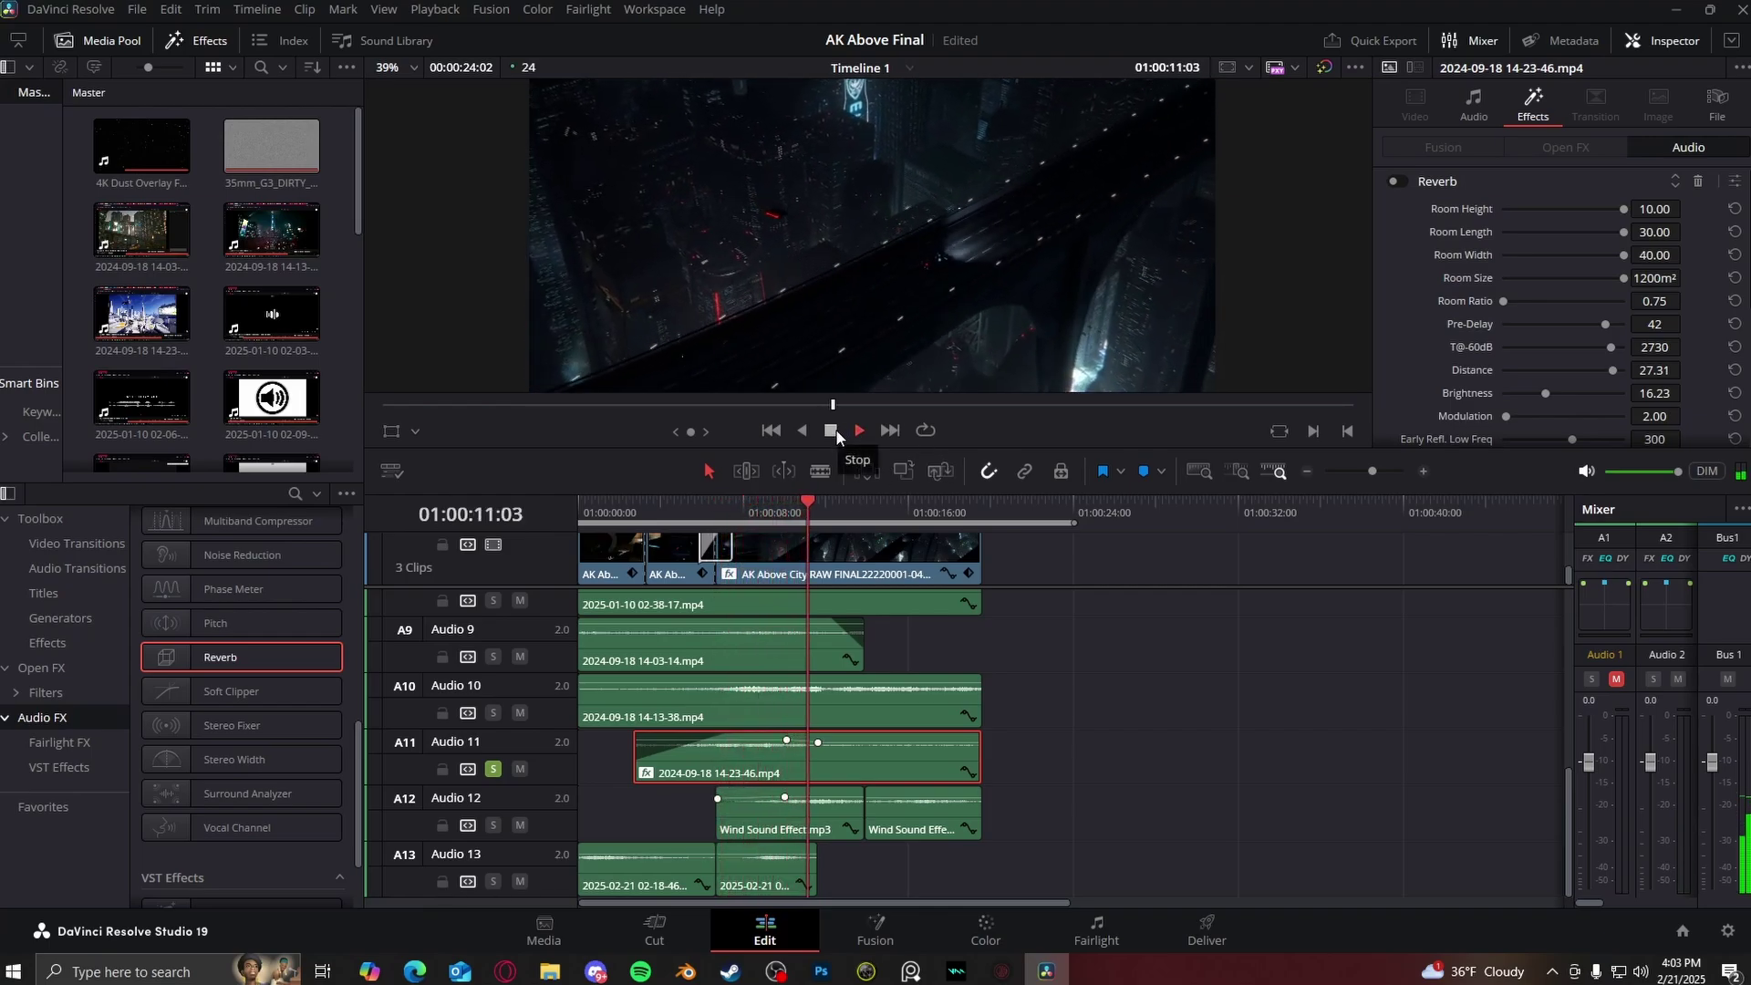
click(835, 430)
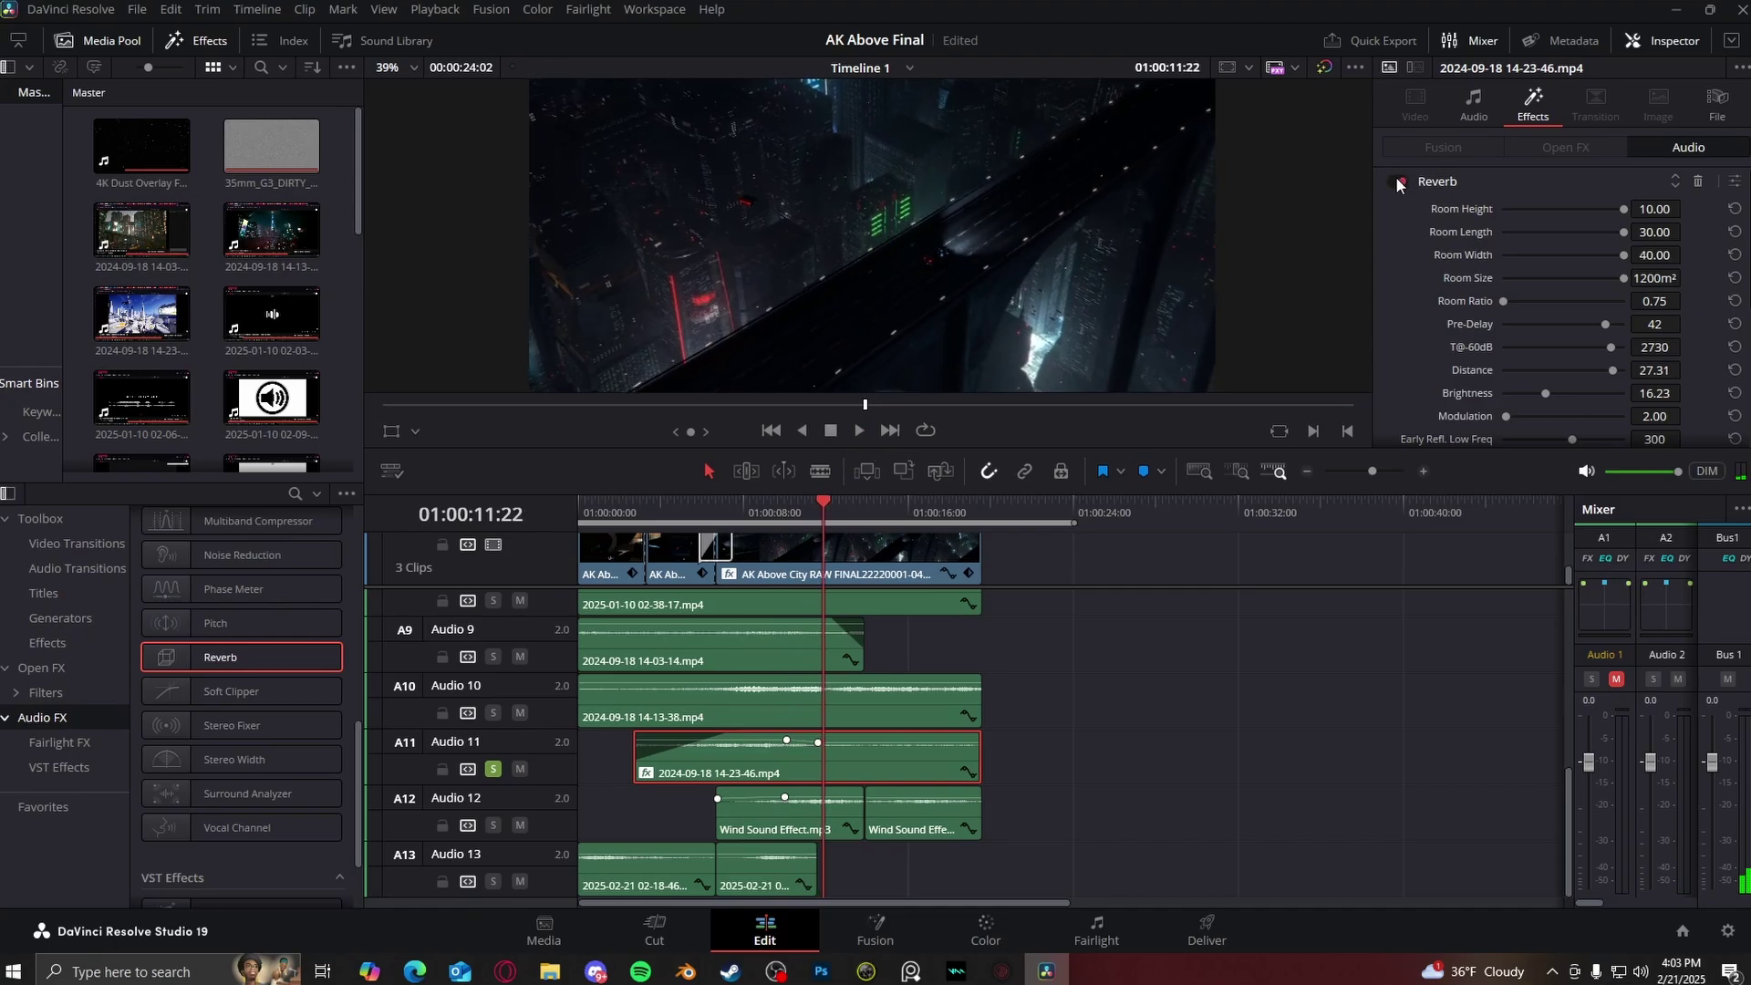
- Turn the Audio 11 clip's Reverb back on and listen to it again from 01:00:09:00
click(764, 506)
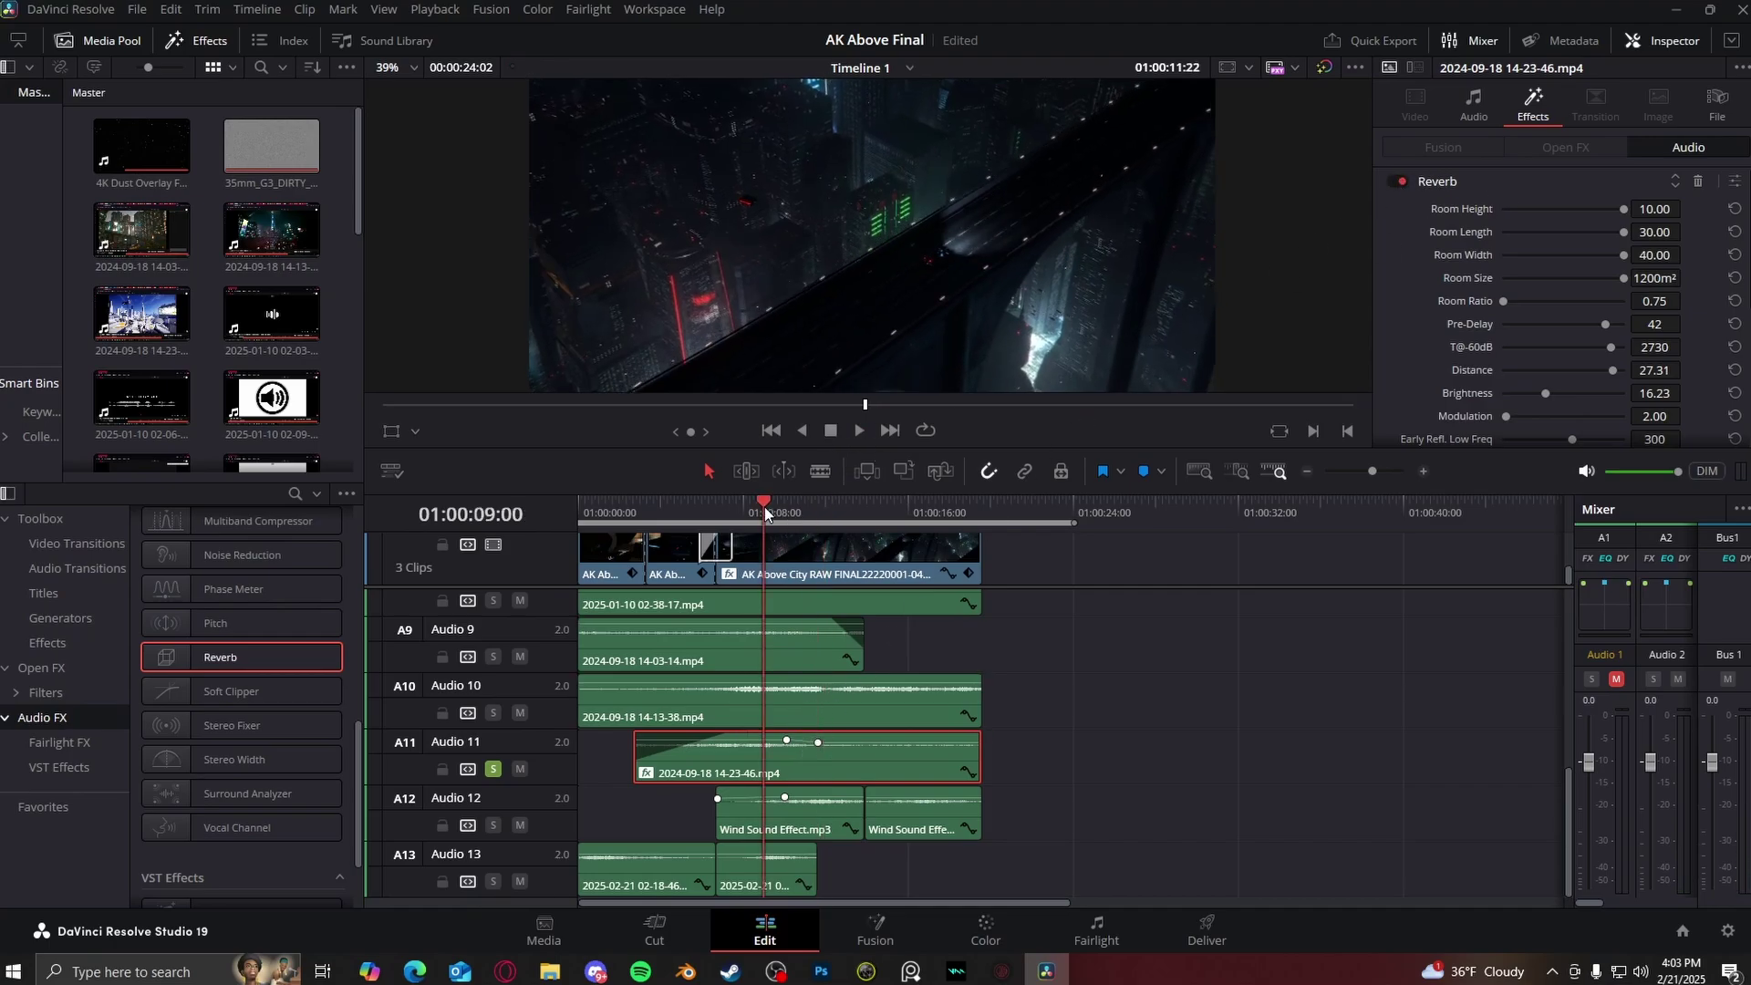
click(853, 430)
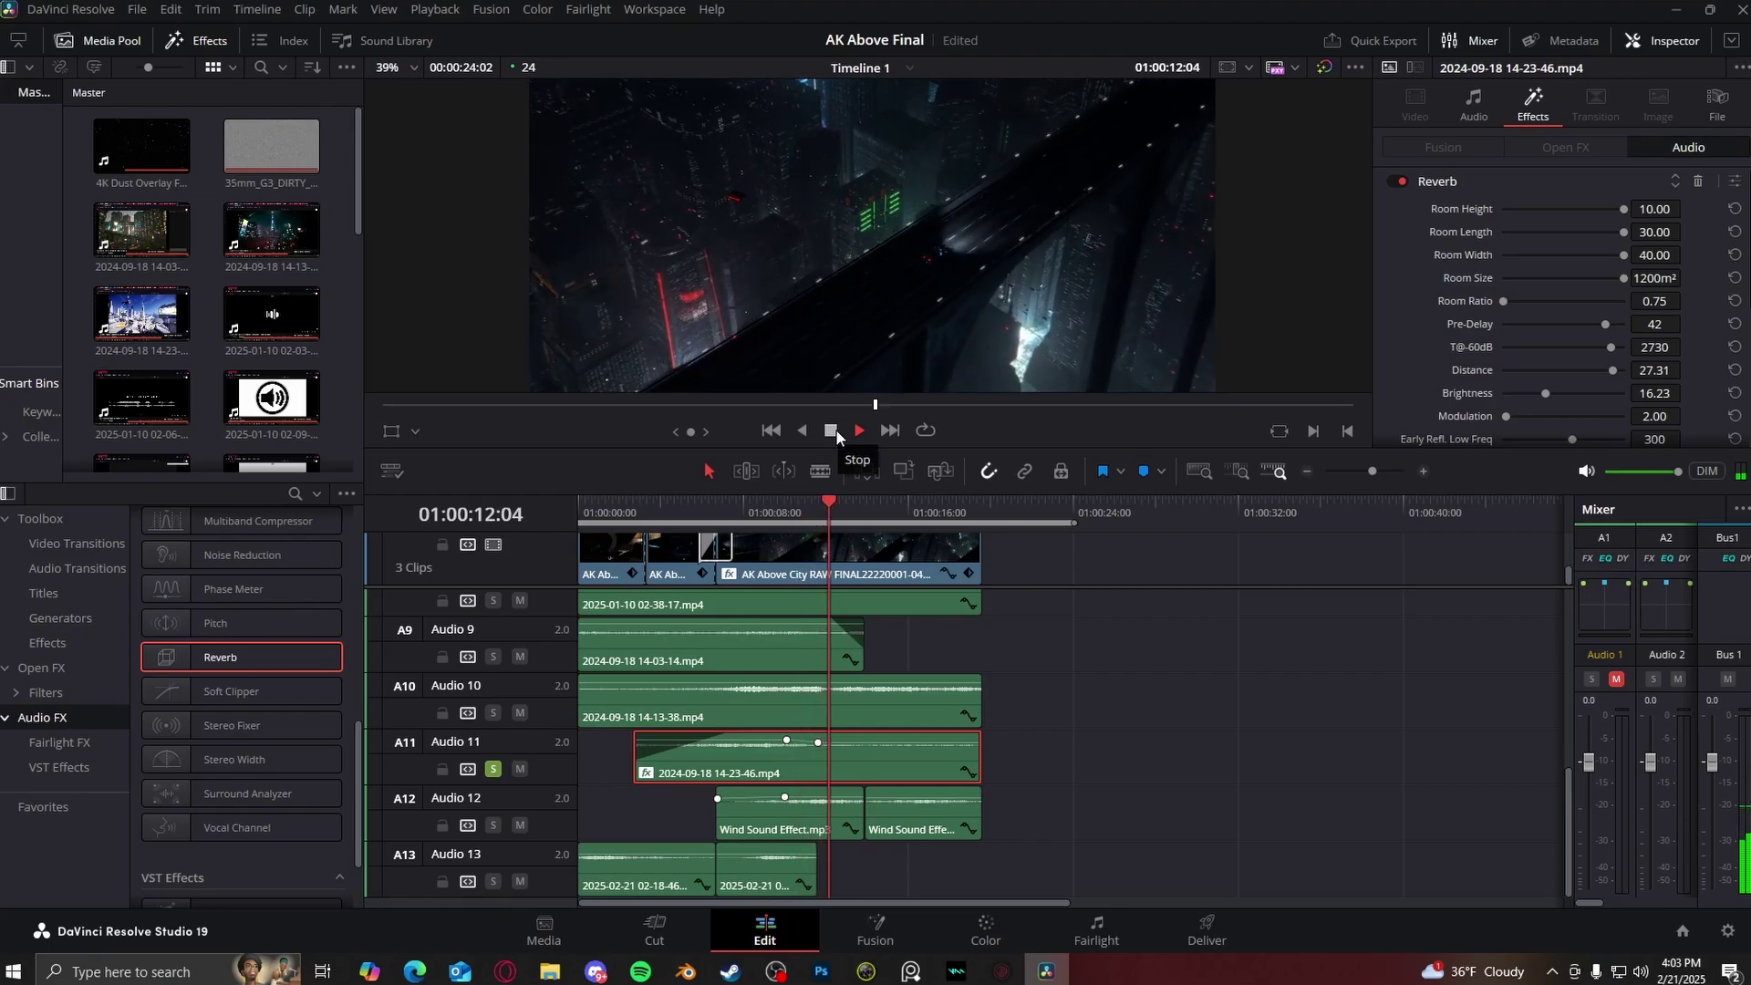
click(831, 431)
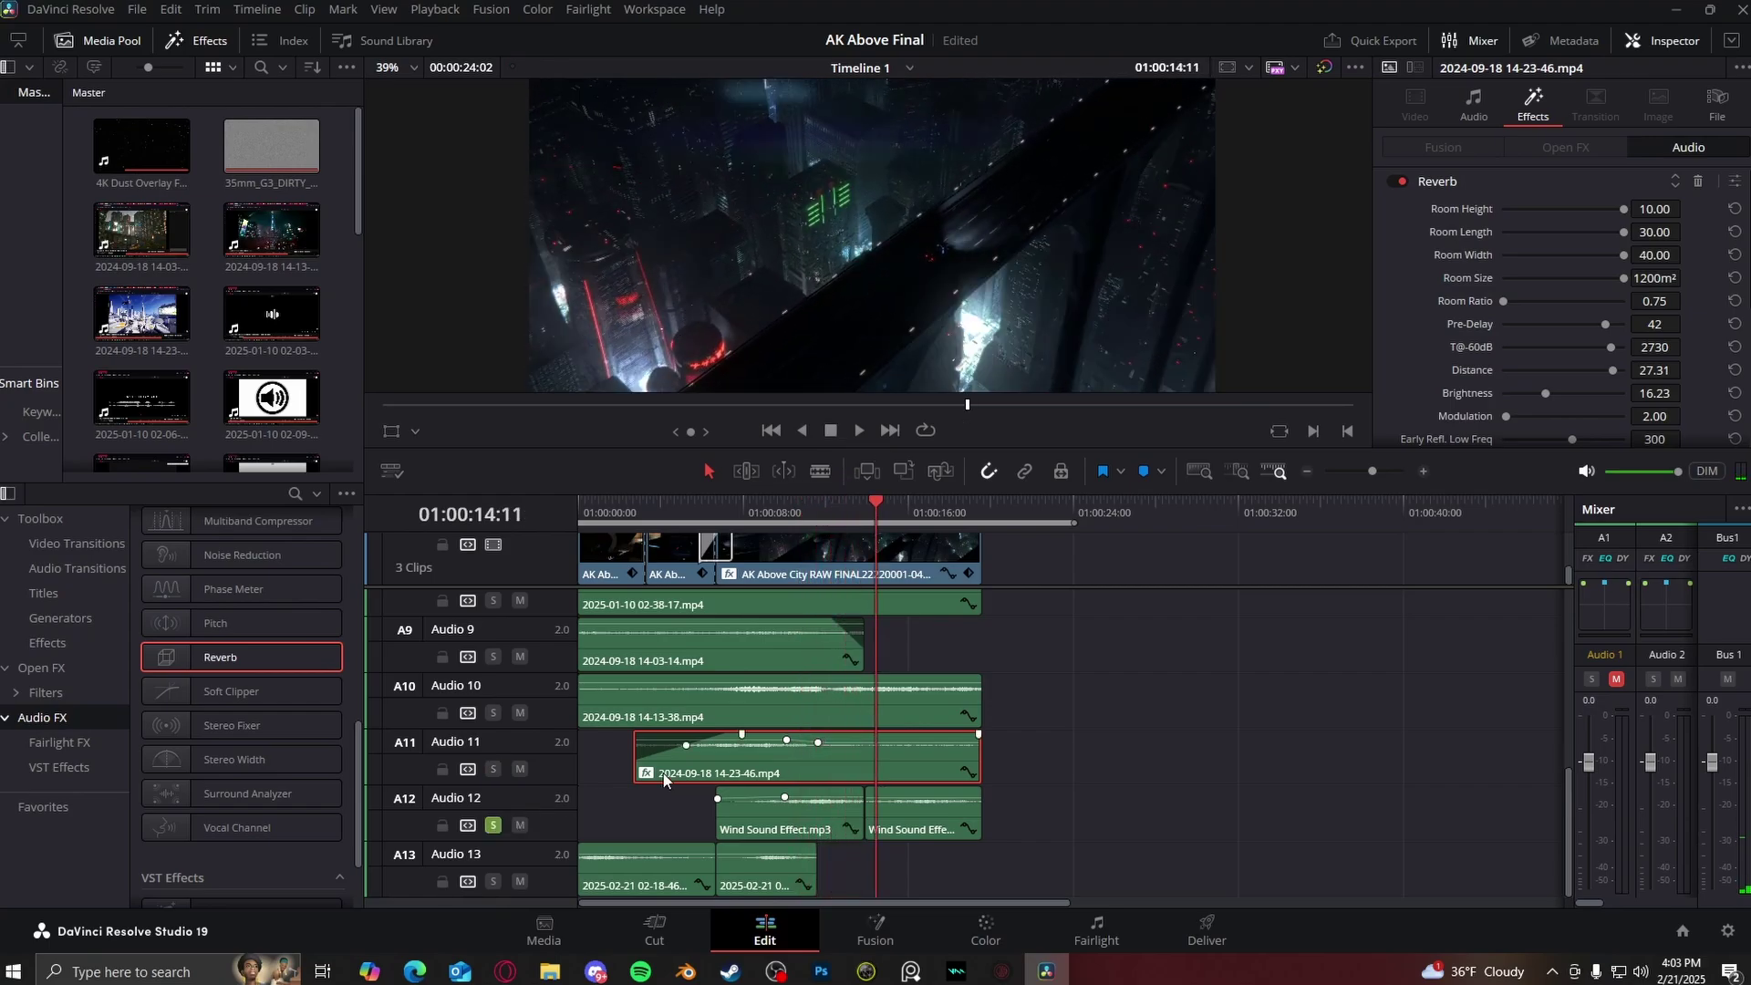
- Solo the Audio 12 track and listen to its Wind Sound Effect.mp3 clips from 01:00:09:05
click(769, 507)
click(749, 506)
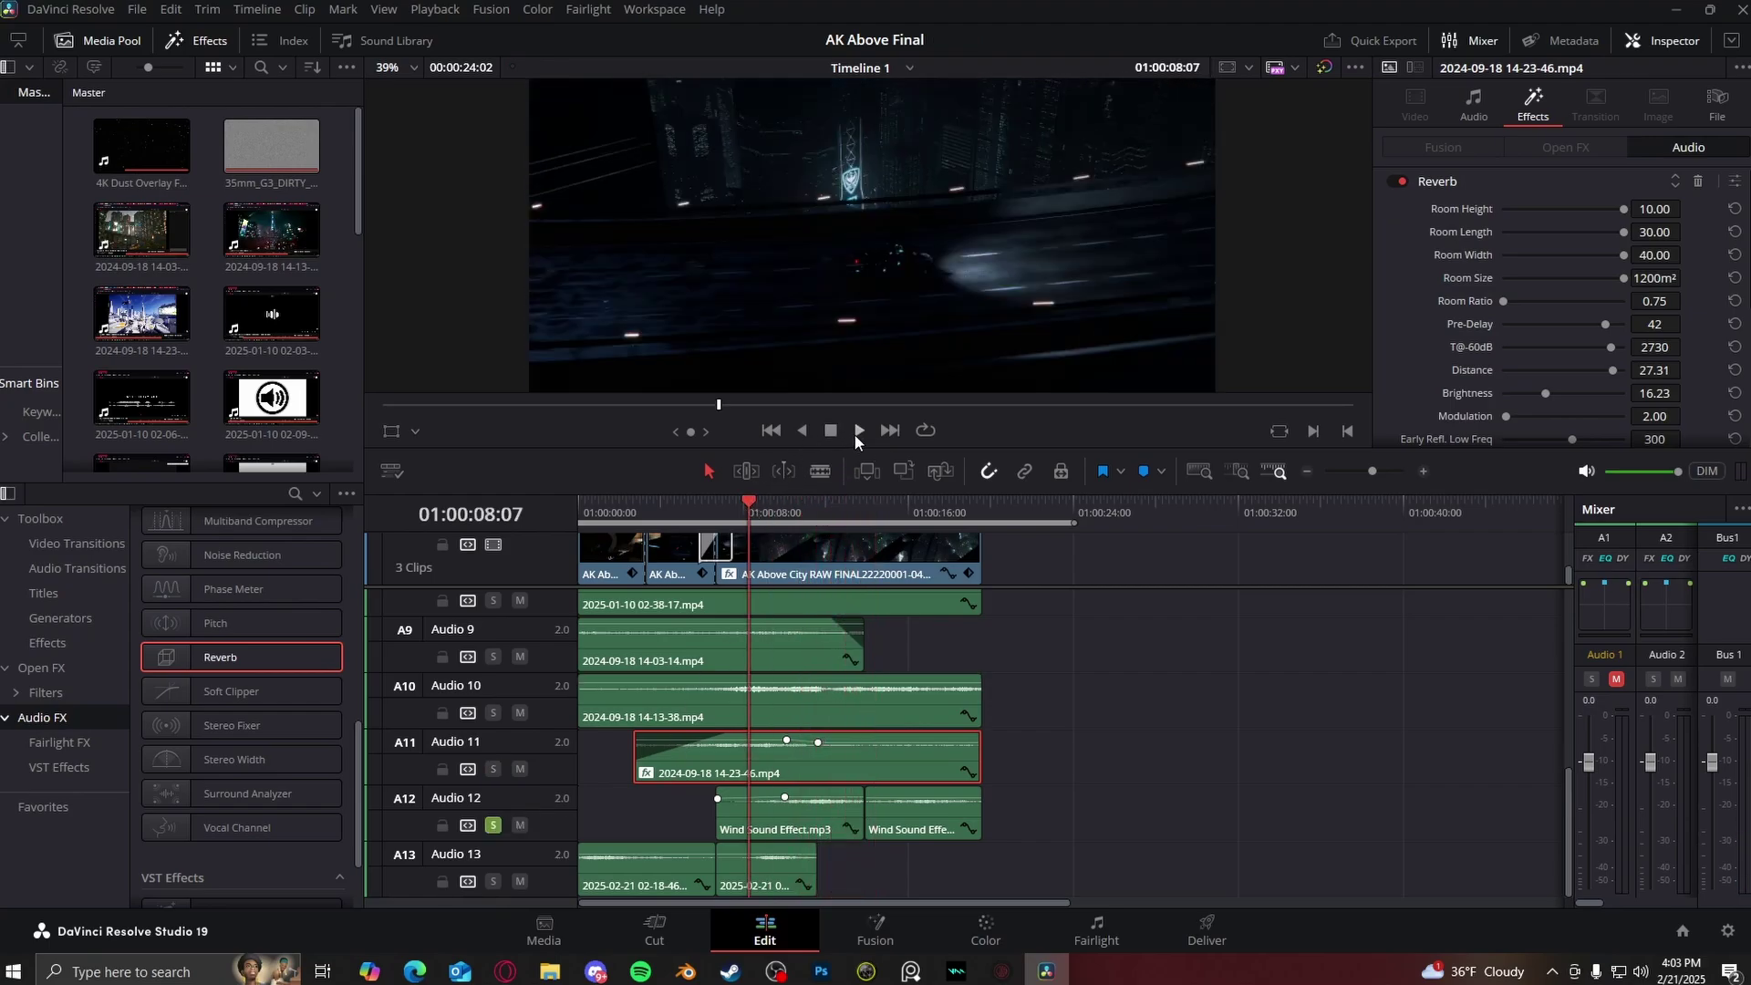
click(768, 511)
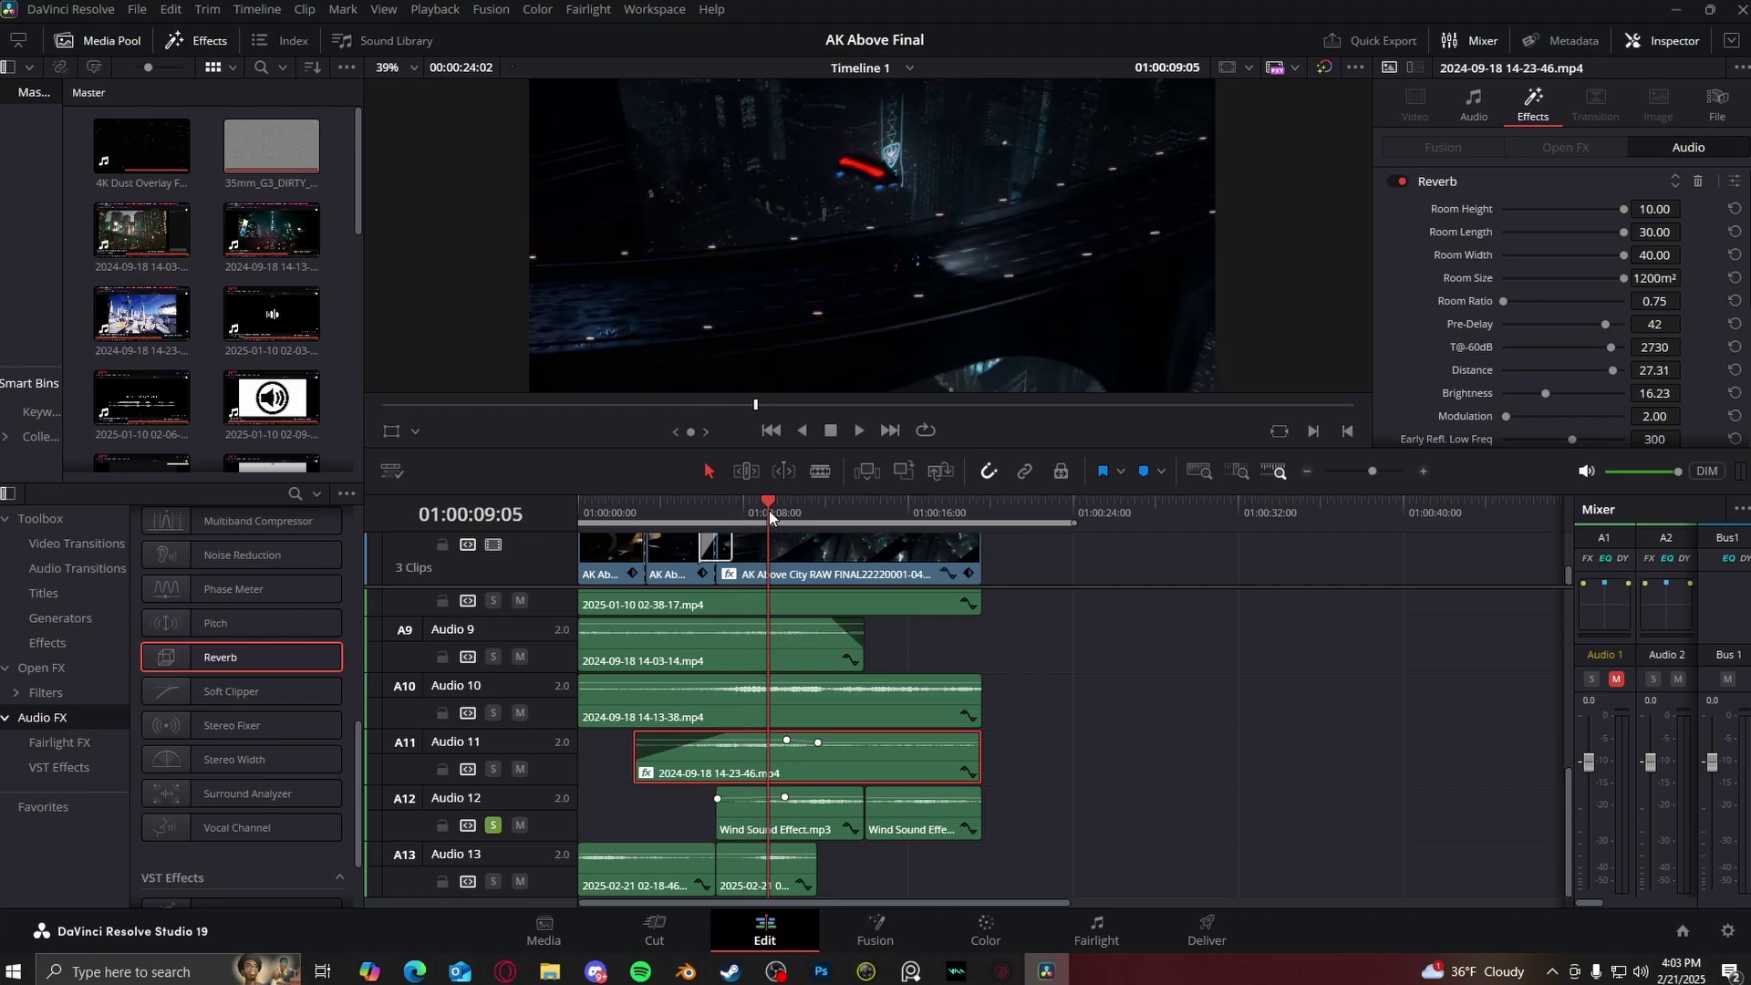
click(857, 432)
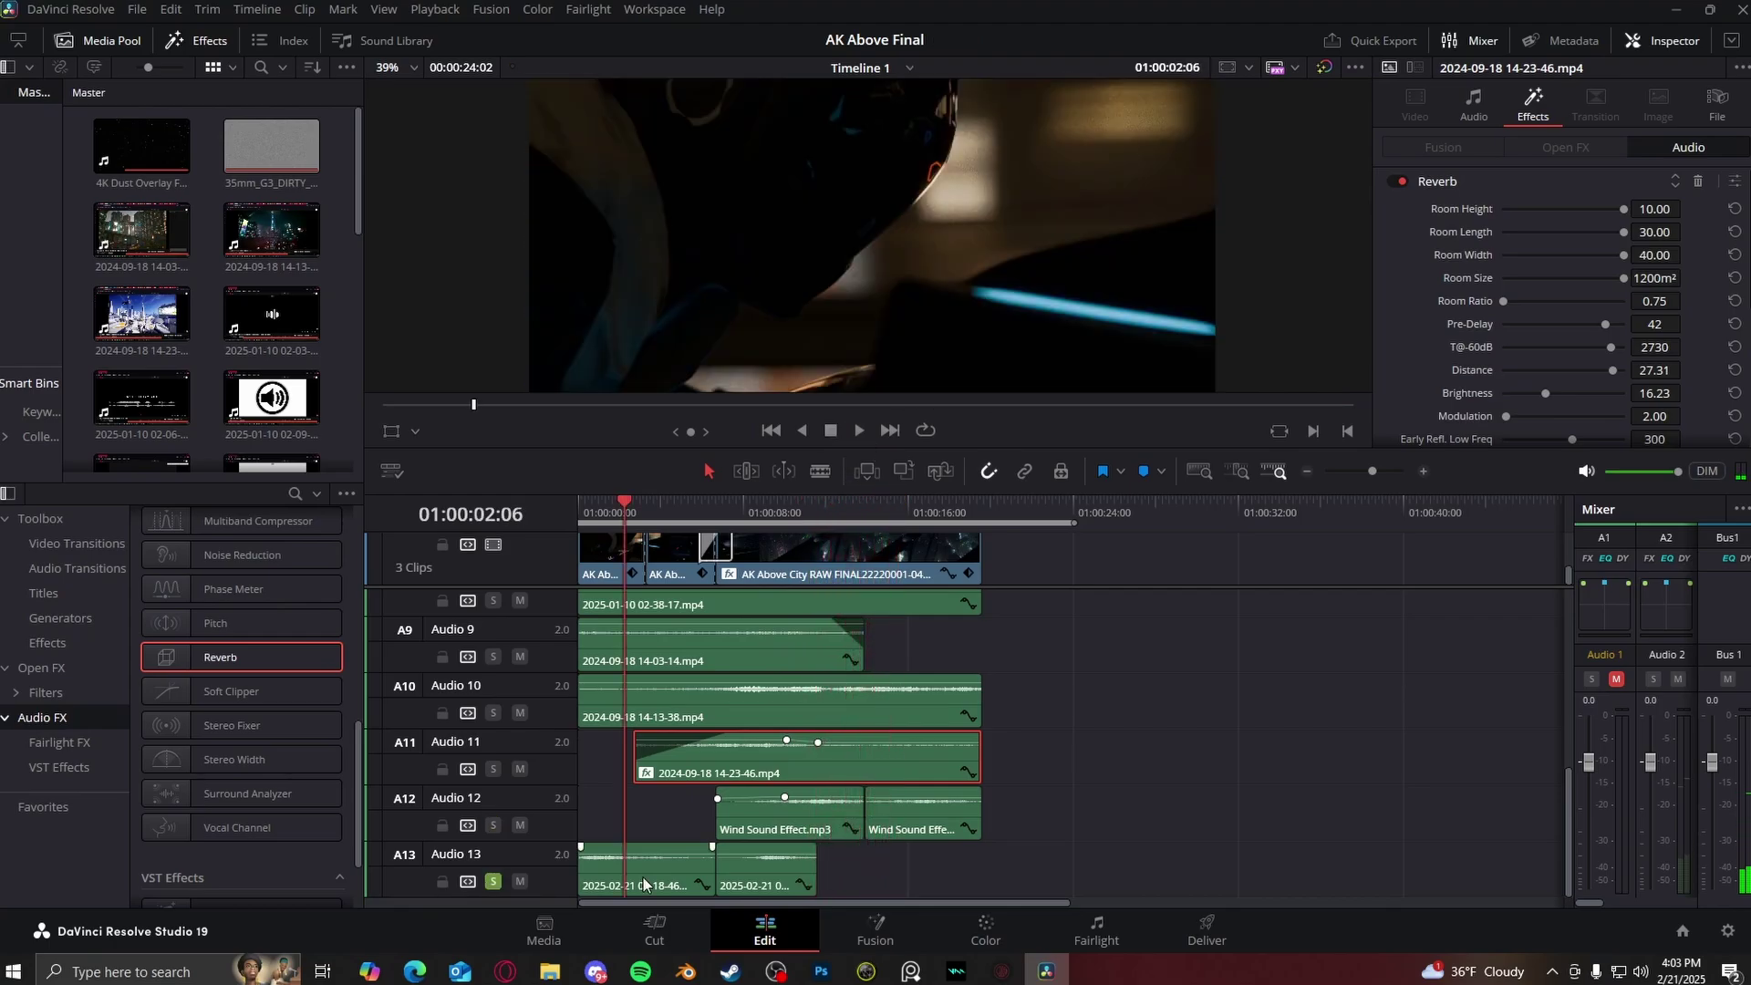
click(641, 877)
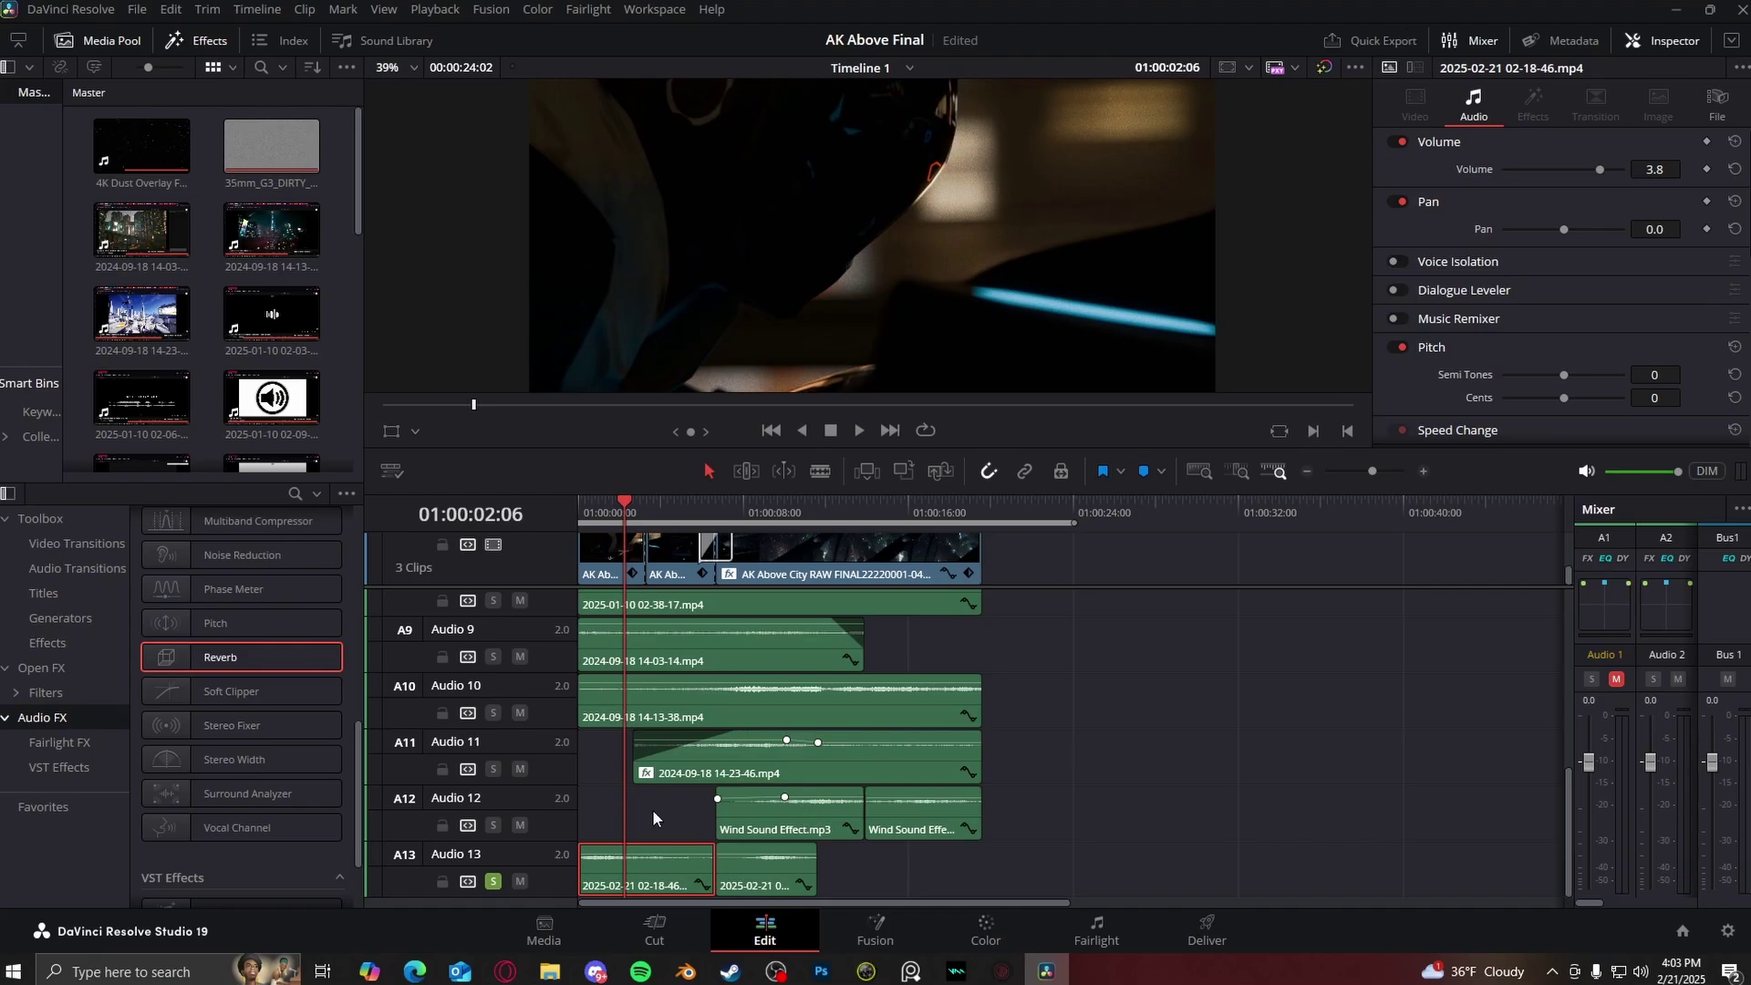
click(602, 504)
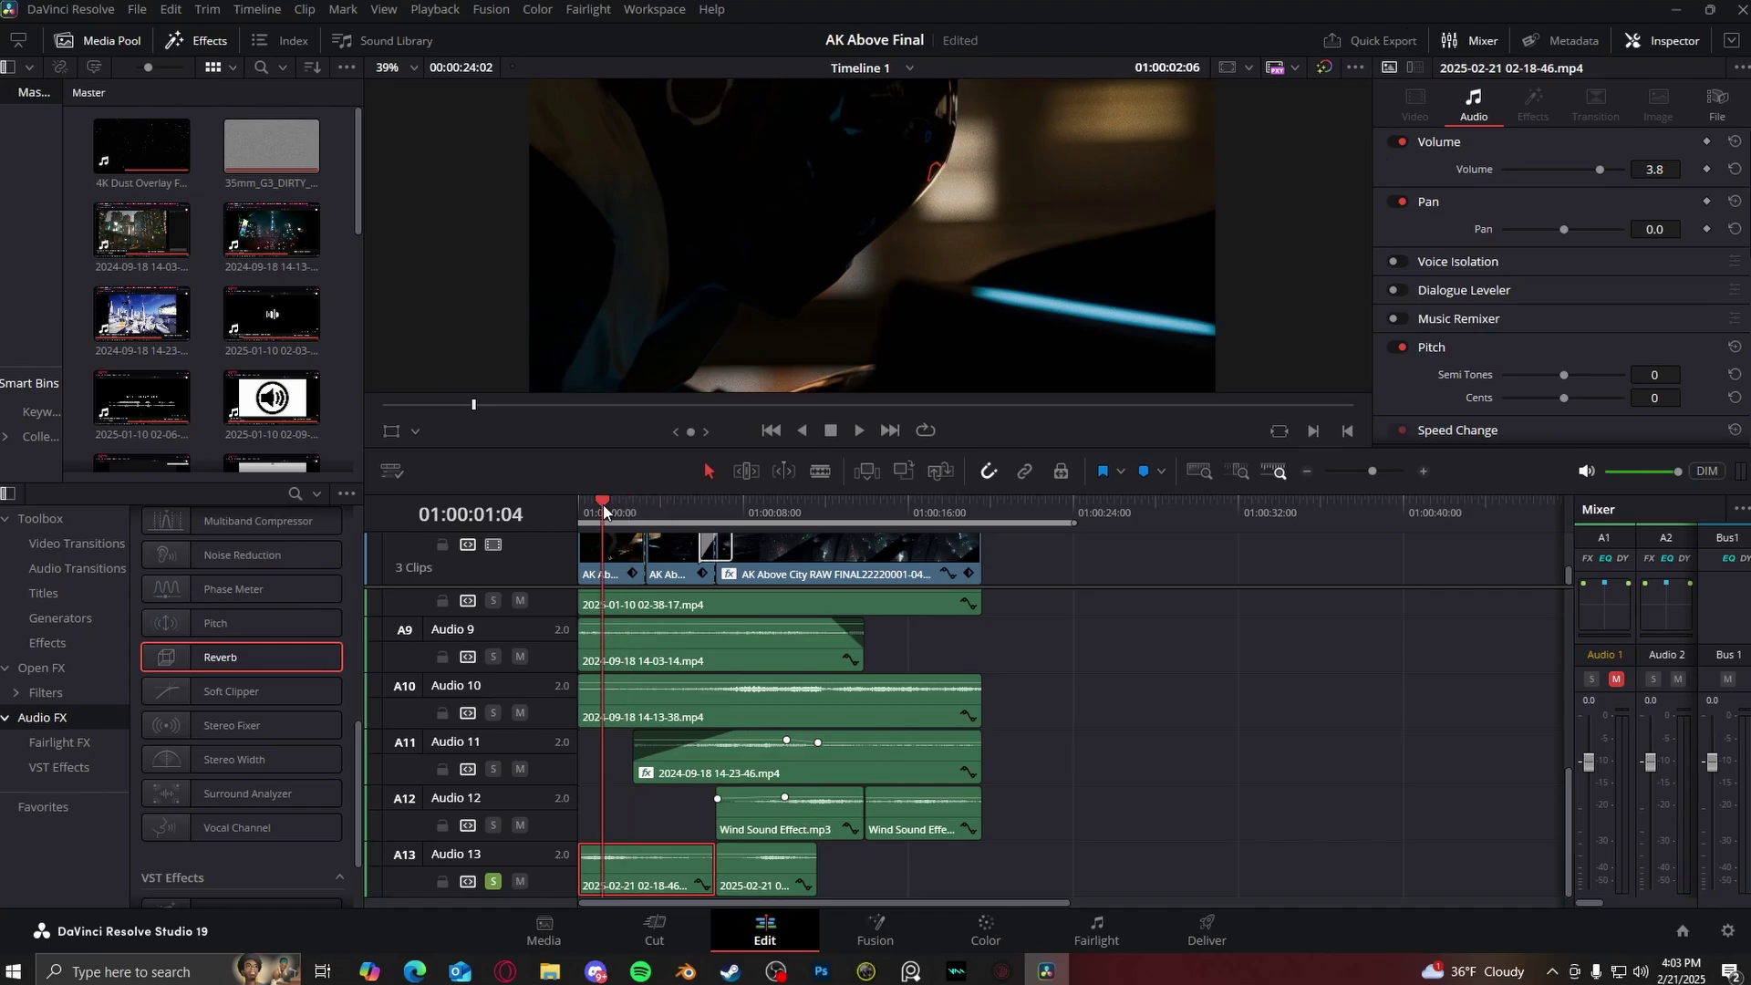
click(852, 433)
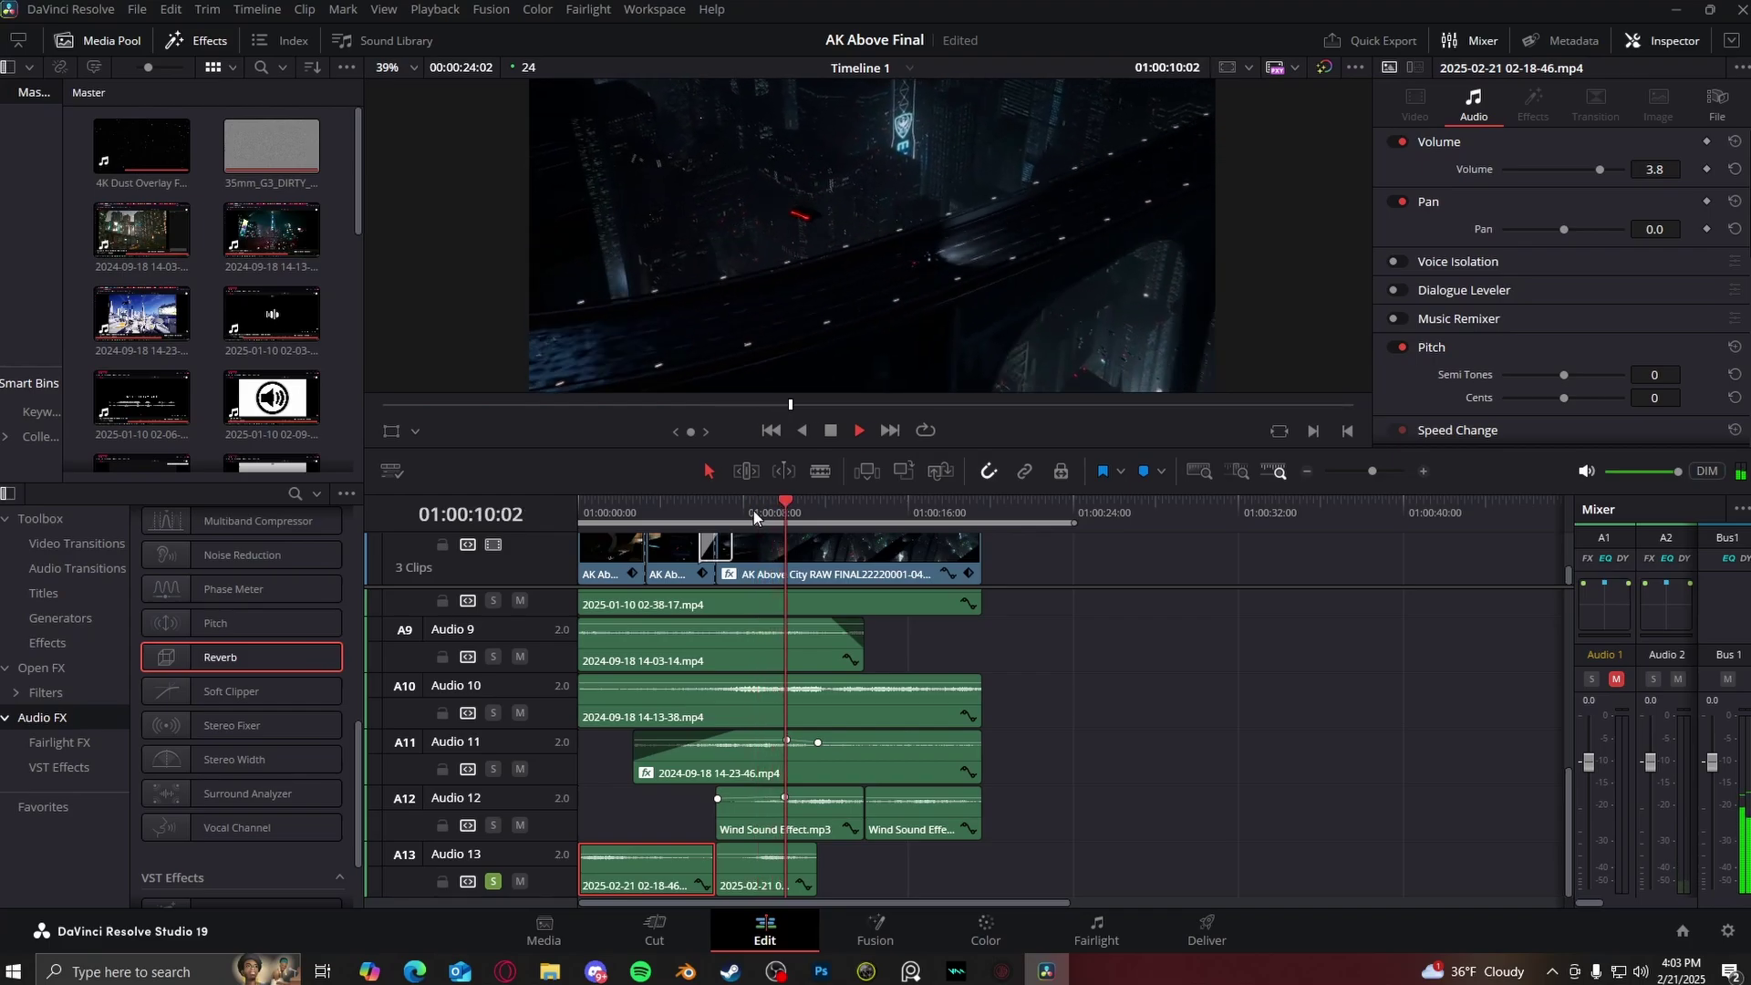
click(830, 431)
- Play the edit from the beginning with all sound effect tracks unsoloed and the Audio 1 music track muted
scroll(841, 766, up, 4)
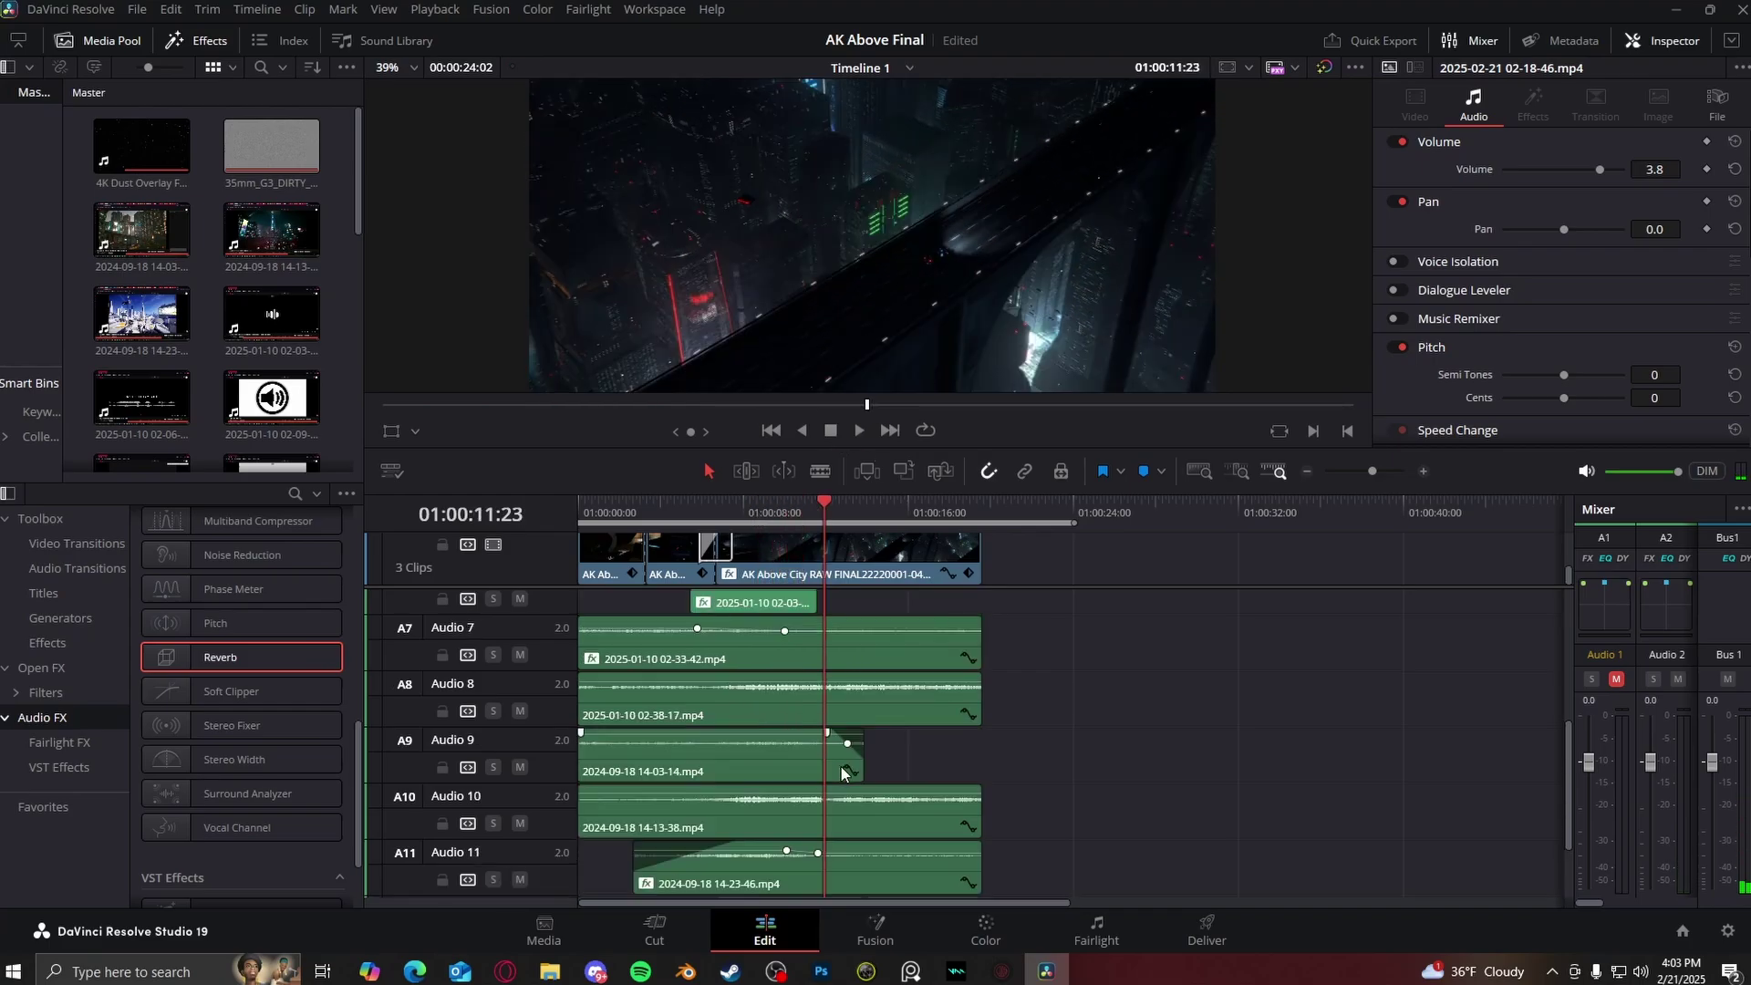
scroll(841, 766, up, 3)
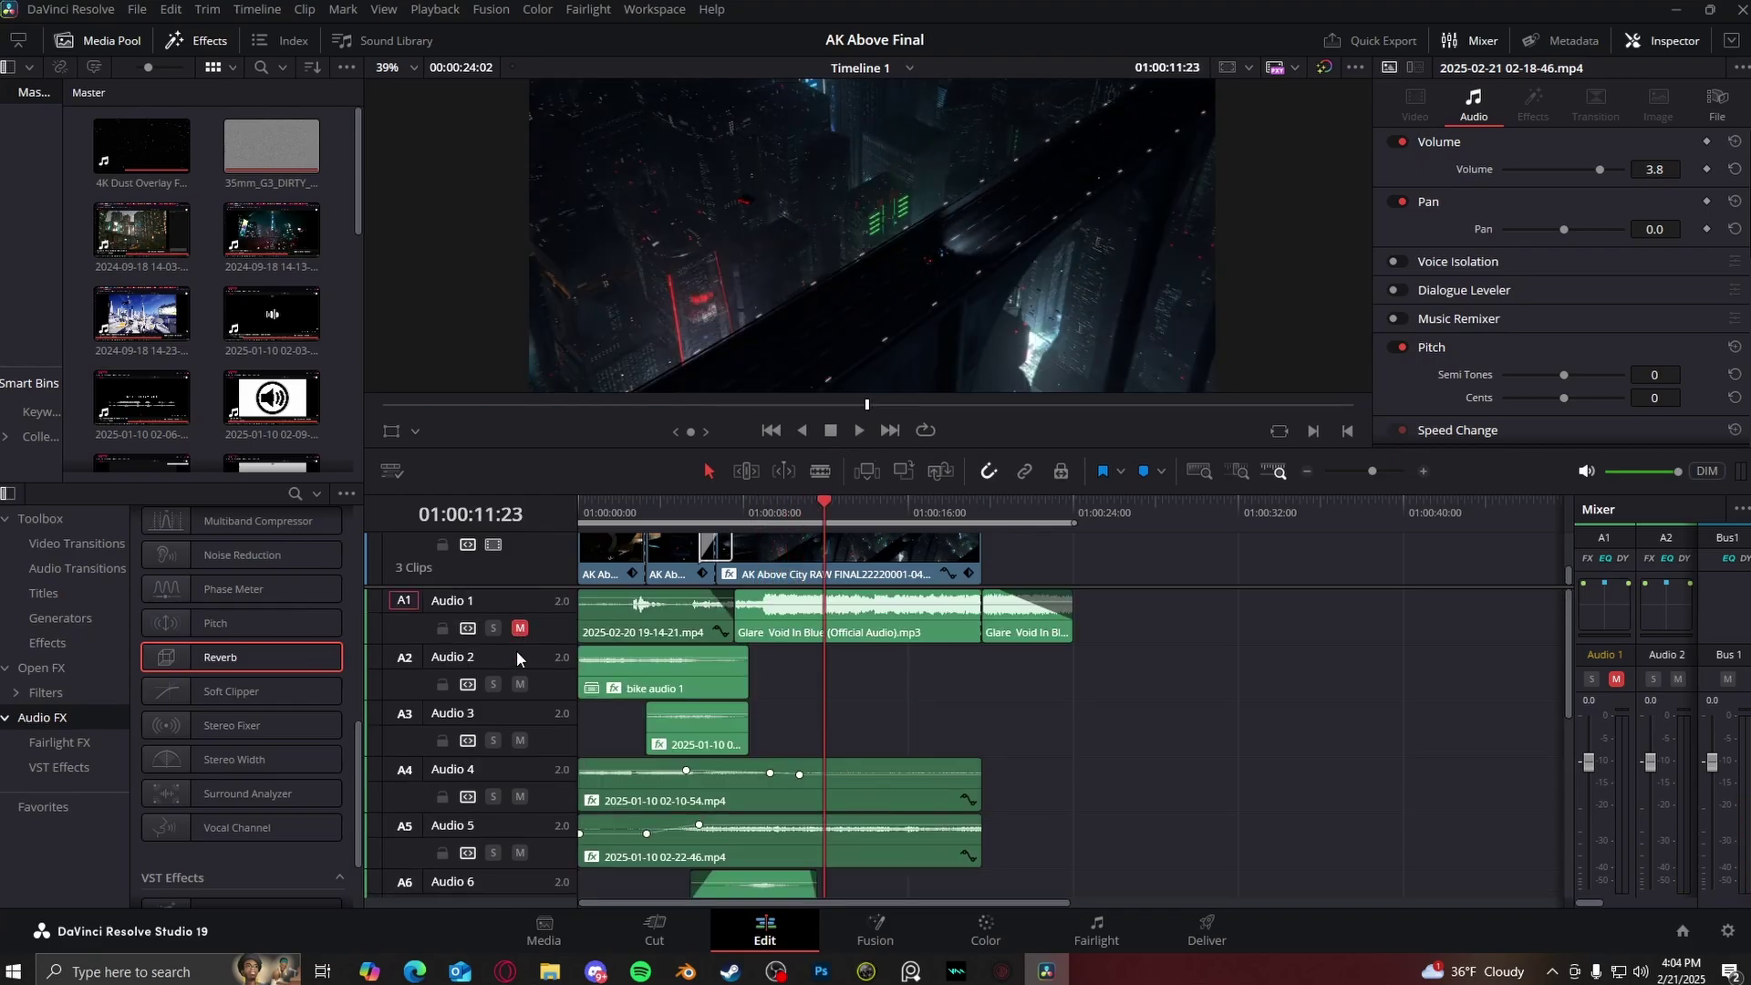
click(604, 503)
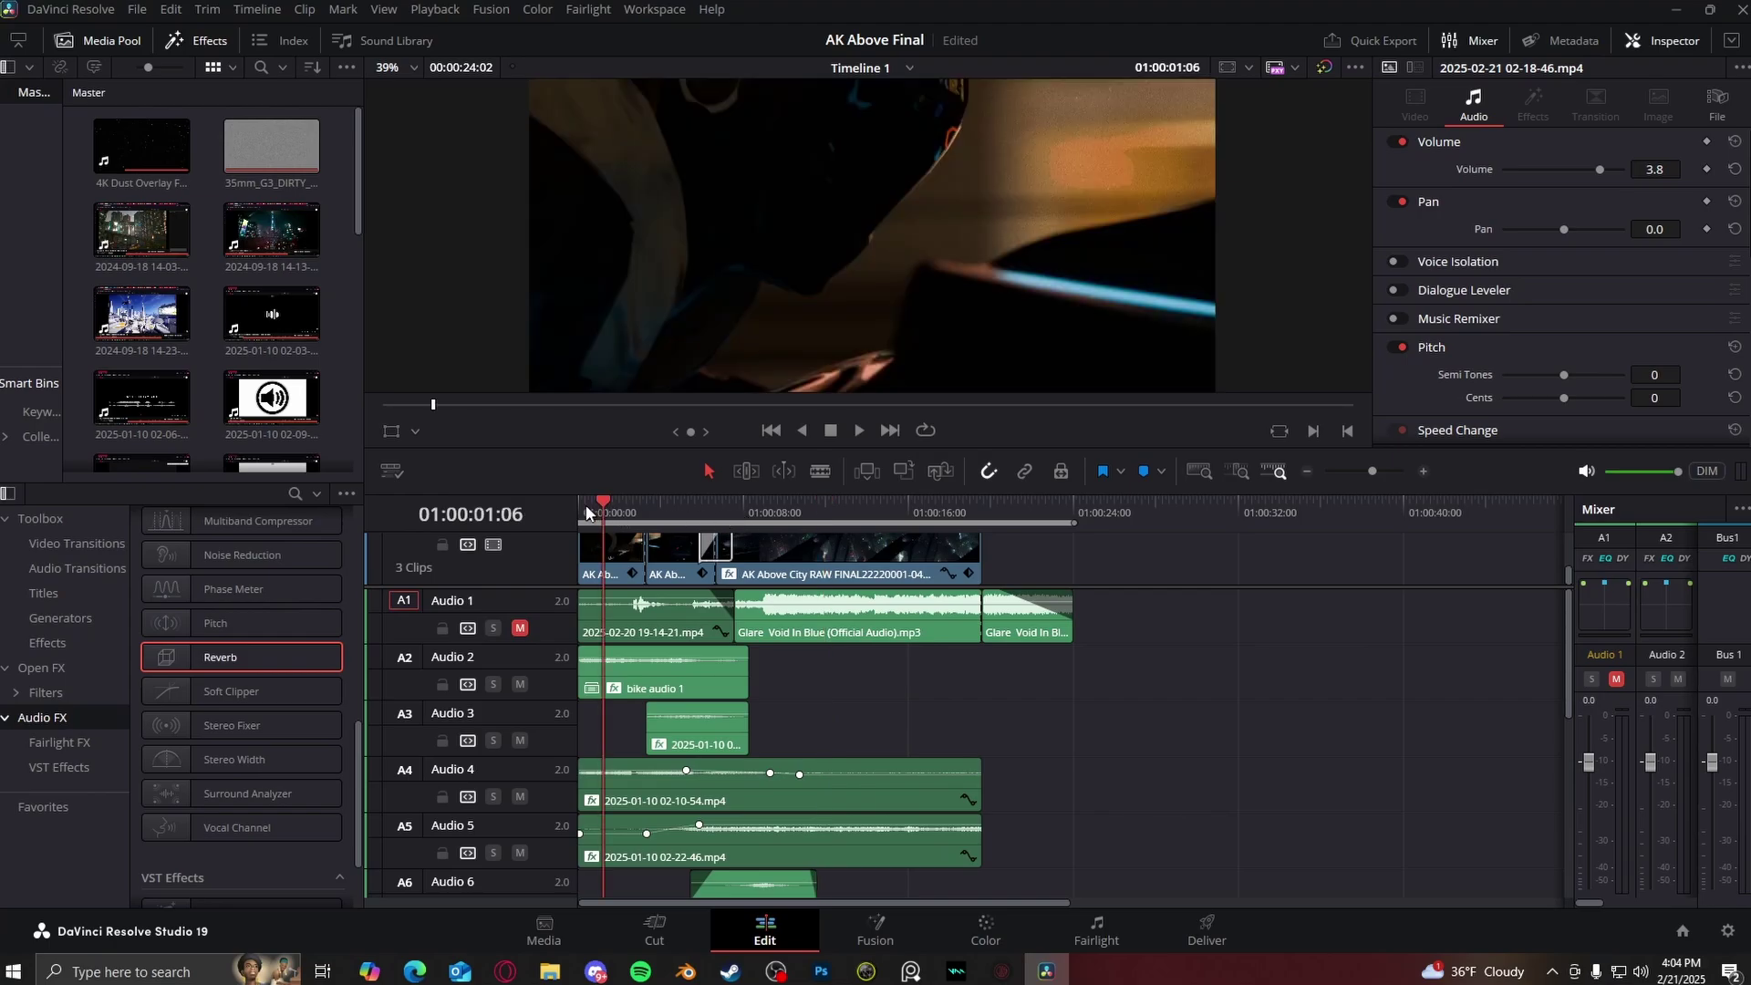
click(579, 506)
click(858, 431)
scroll(901, 270, down, 2)
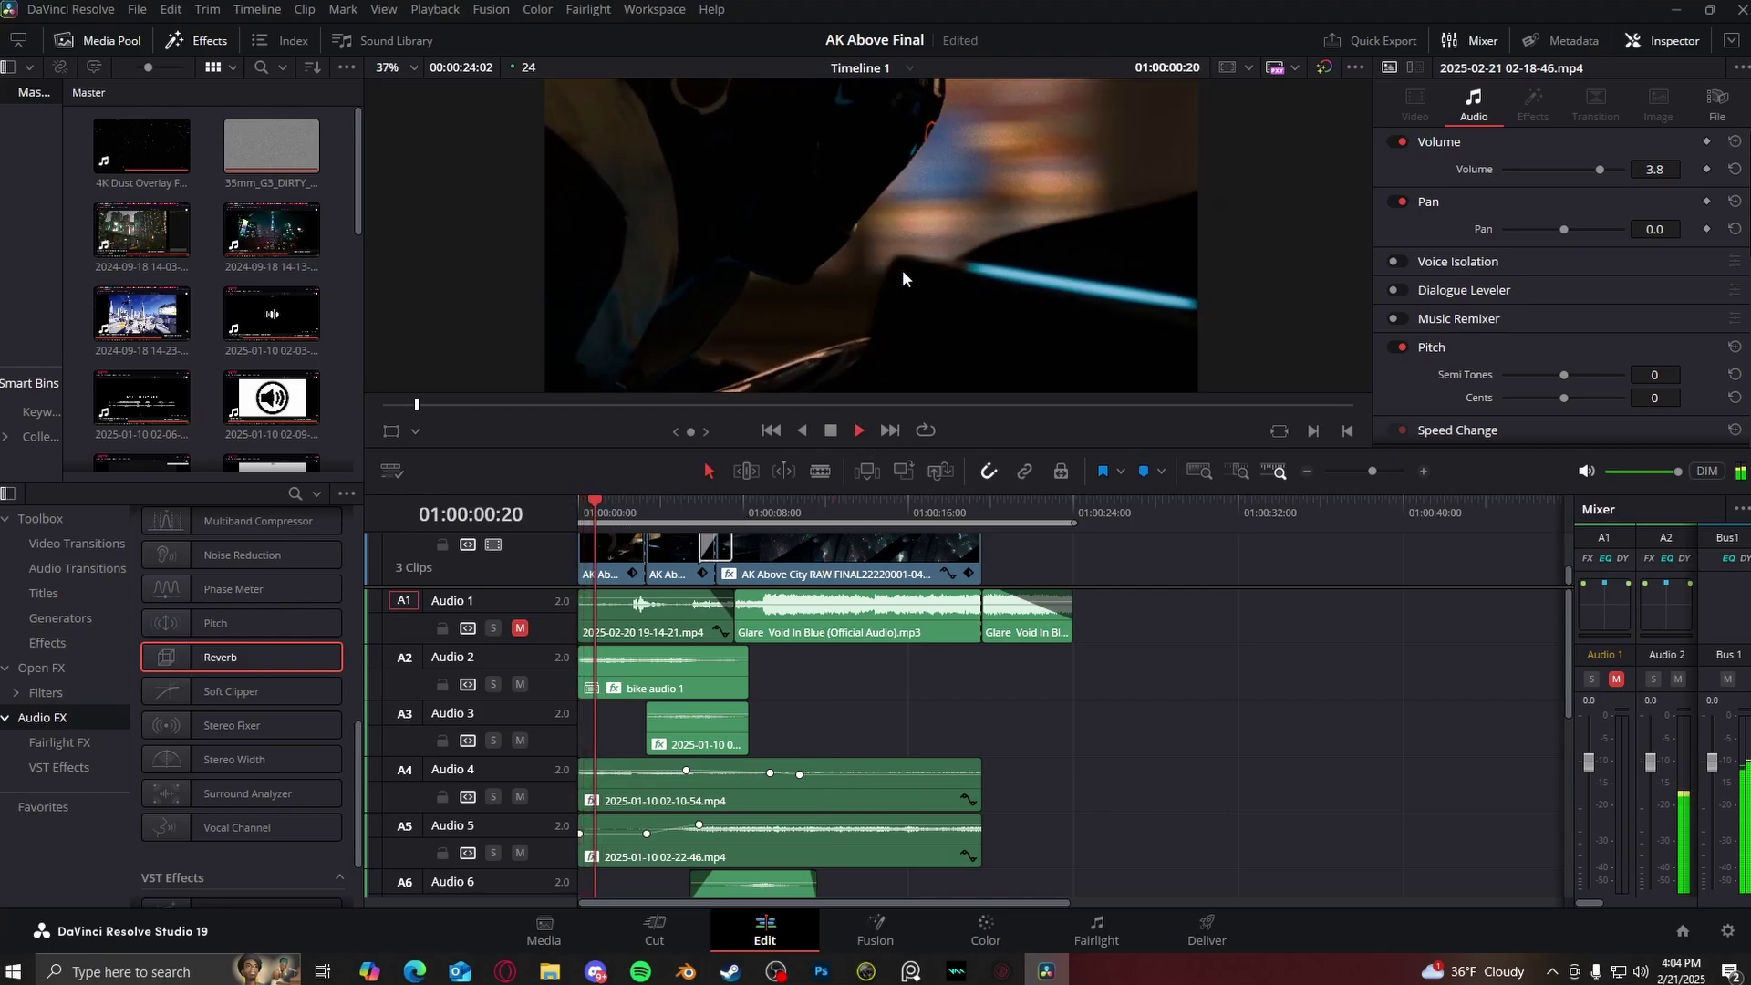
scroll(916, 237, up, 1)
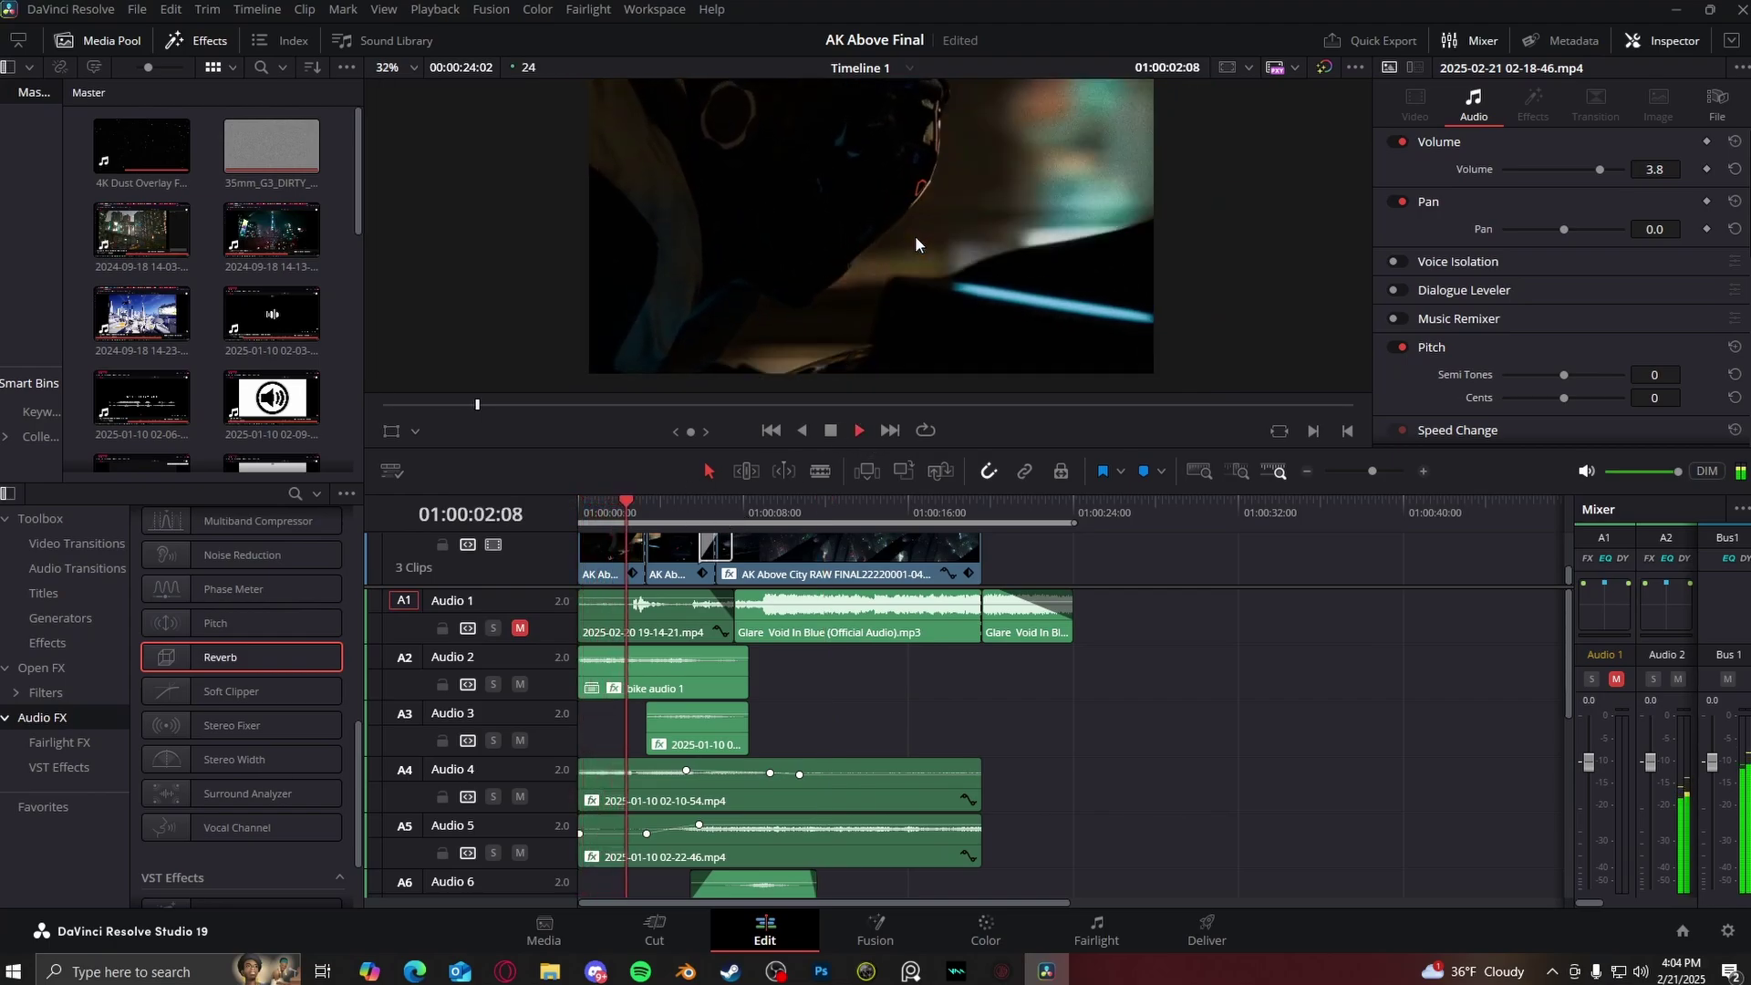
click(833, 434)
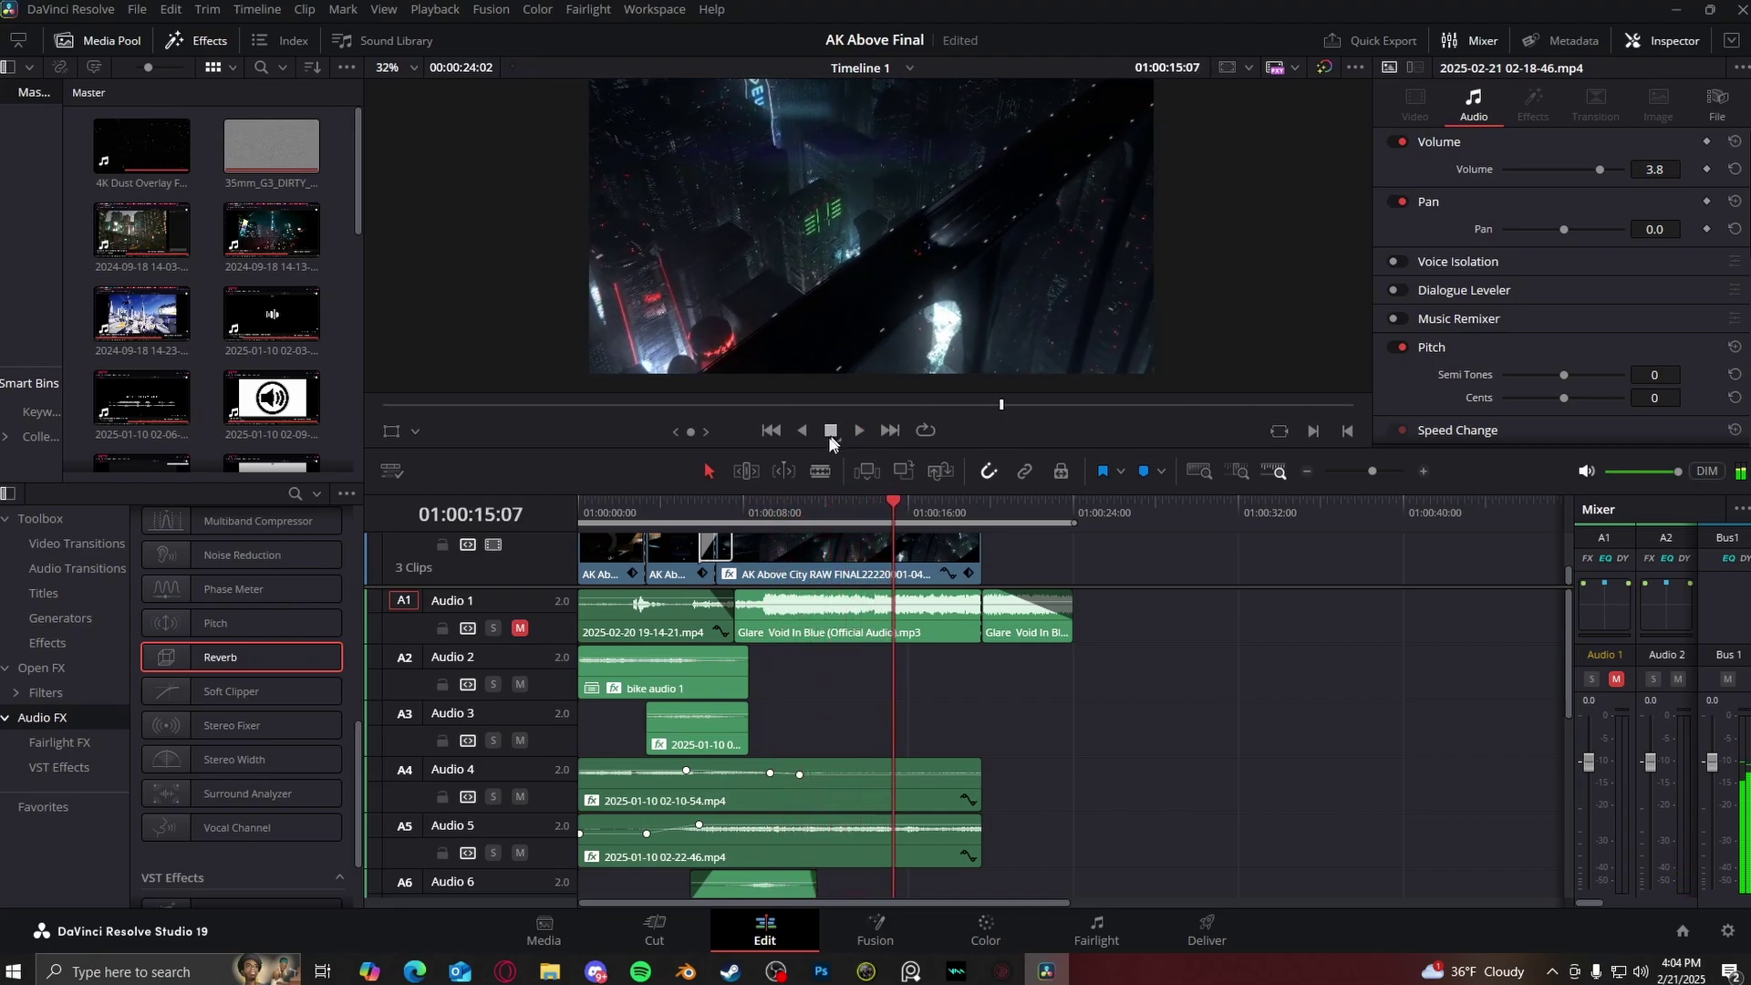
- Unmute the Audio 1 track and save the project
click(136, 9)
click(199, 168)
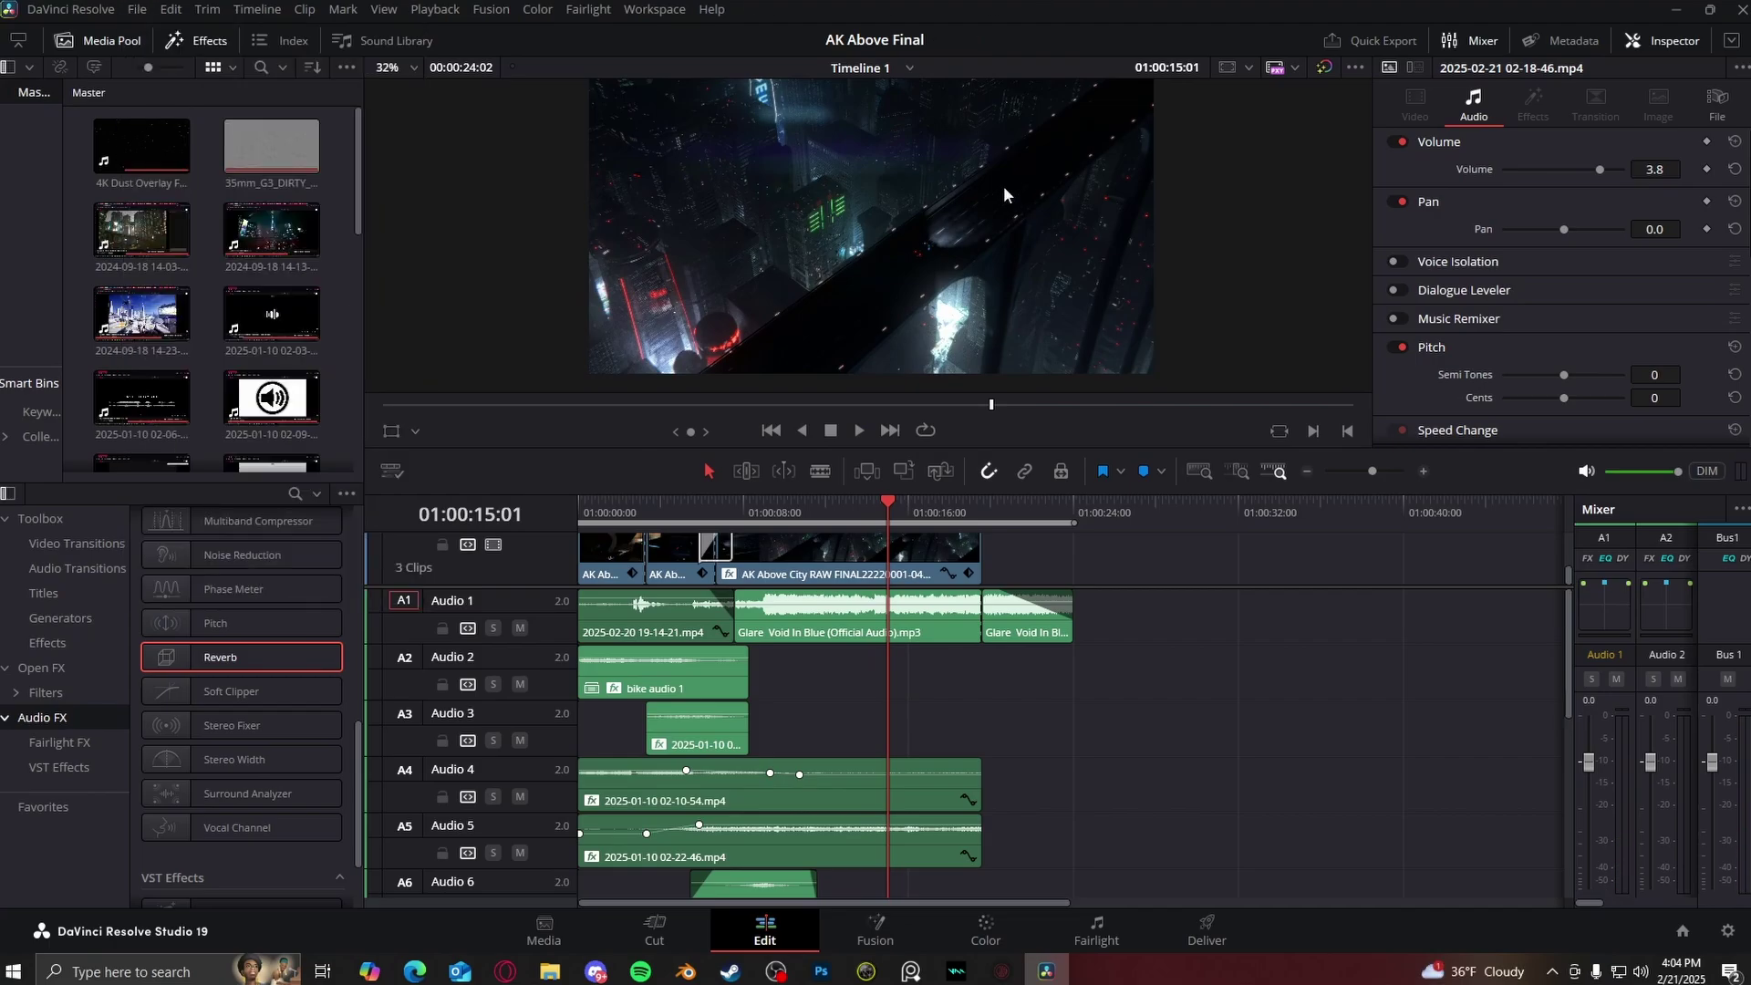
- Go to 01:00:16:11, give the viewer more height above the timeline and enlarge the image to inspect the city frame
scroll(1229, 197, down, 1)
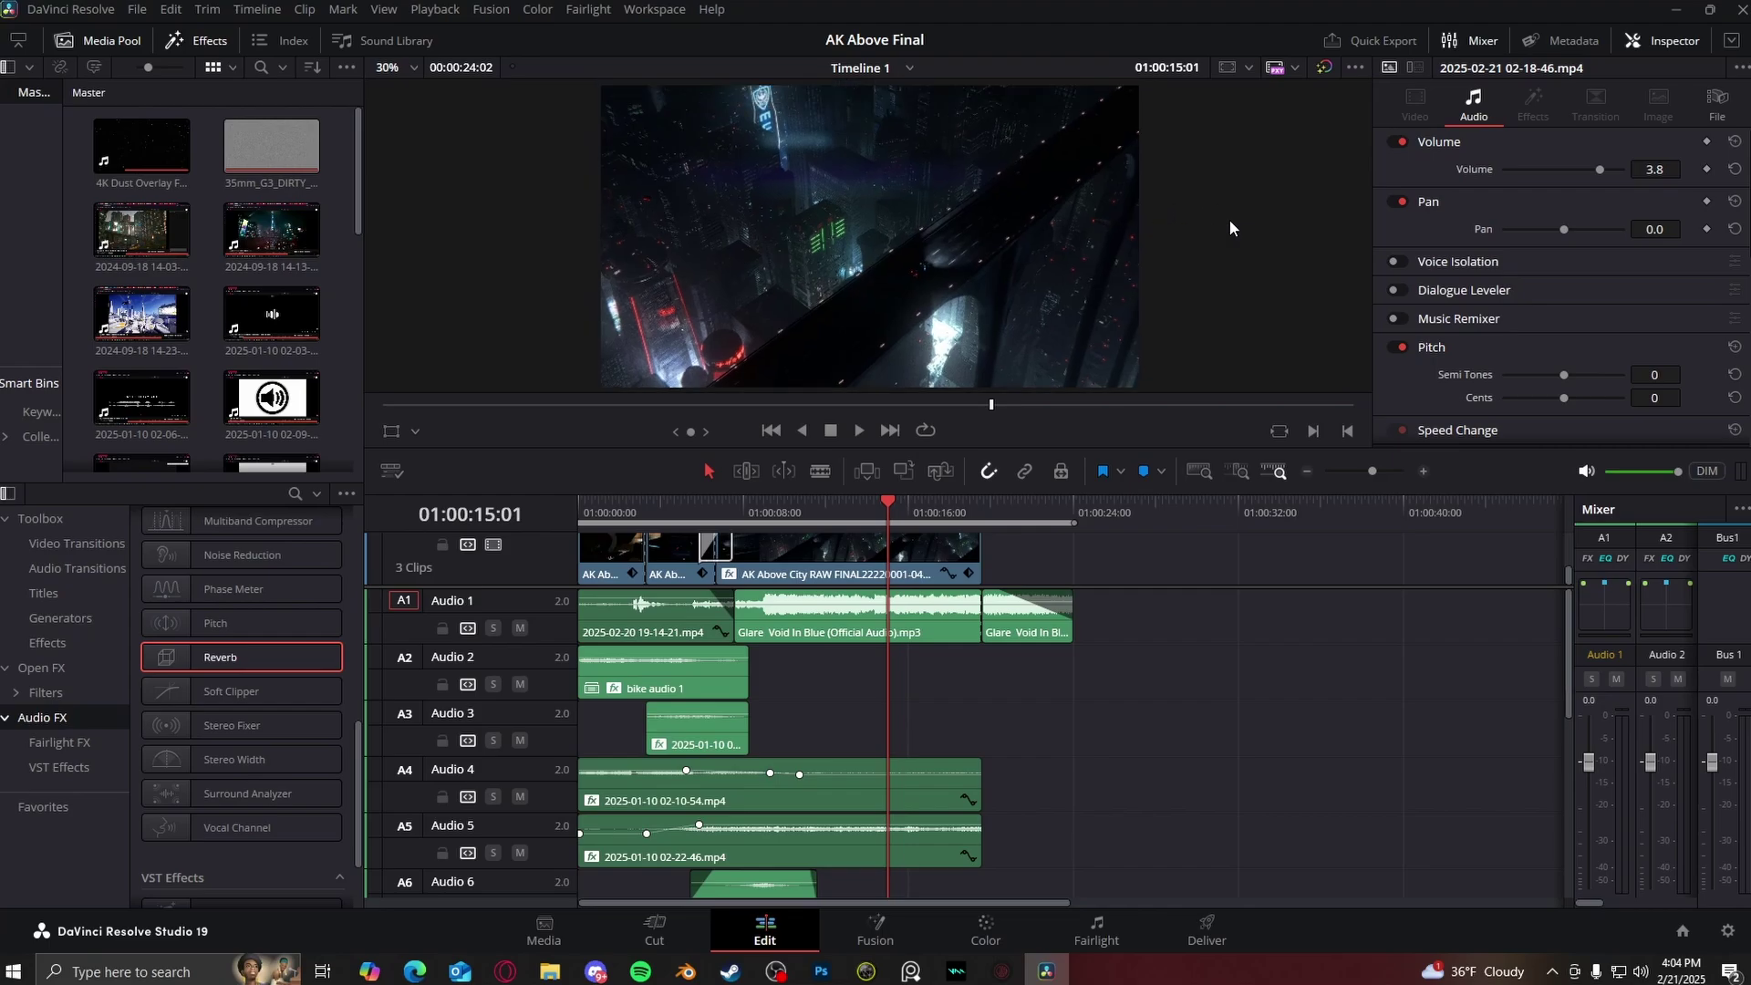
middle_drag(1230, 220, 1231, 218)
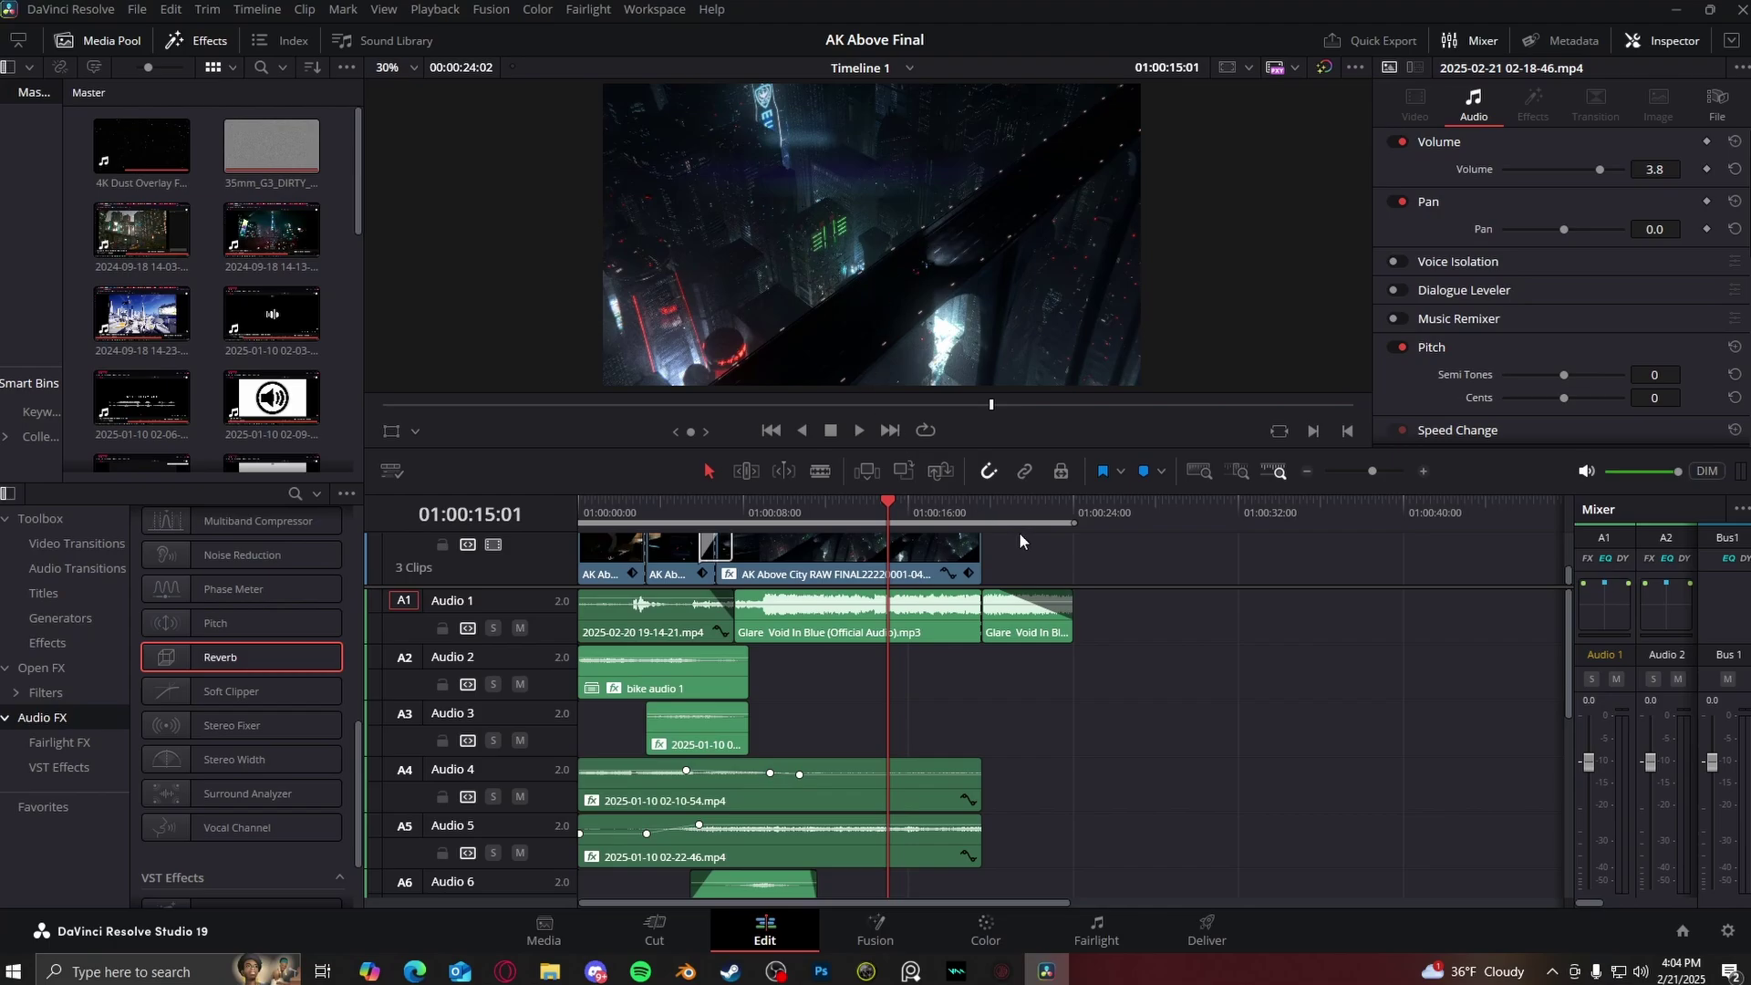
click(917, 505)
drag(583, 495, 543, 656)
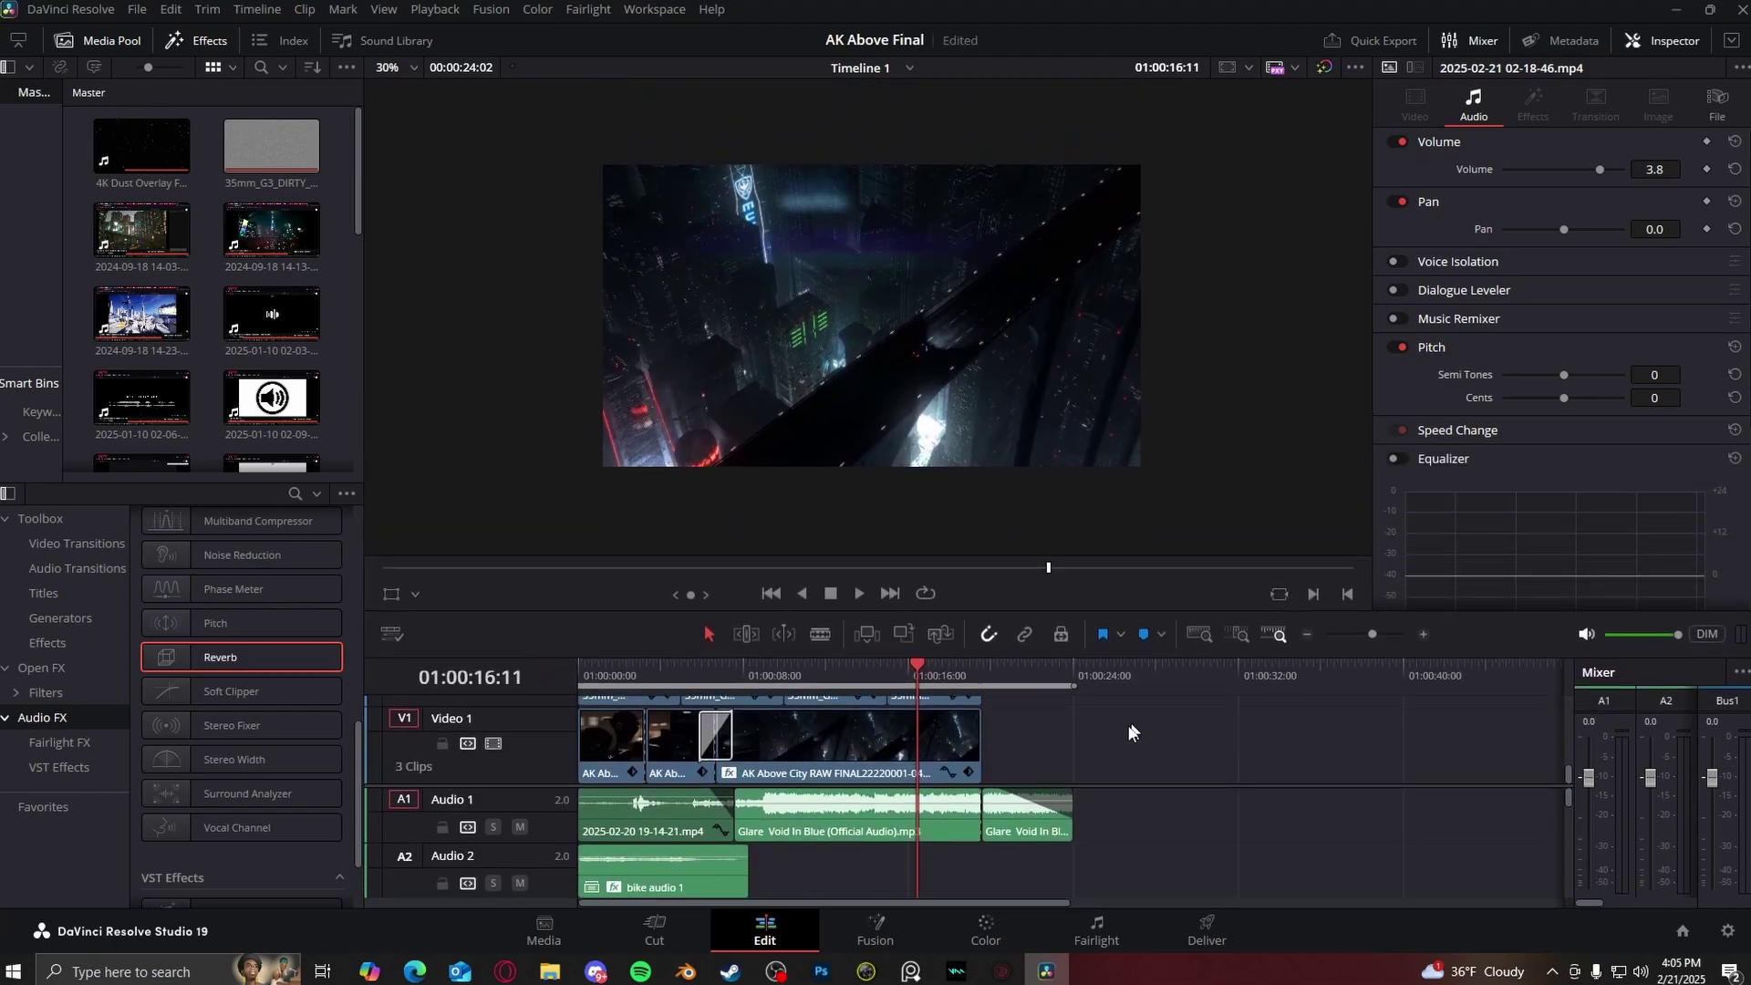
drag(1086, 785, 1087, 801)
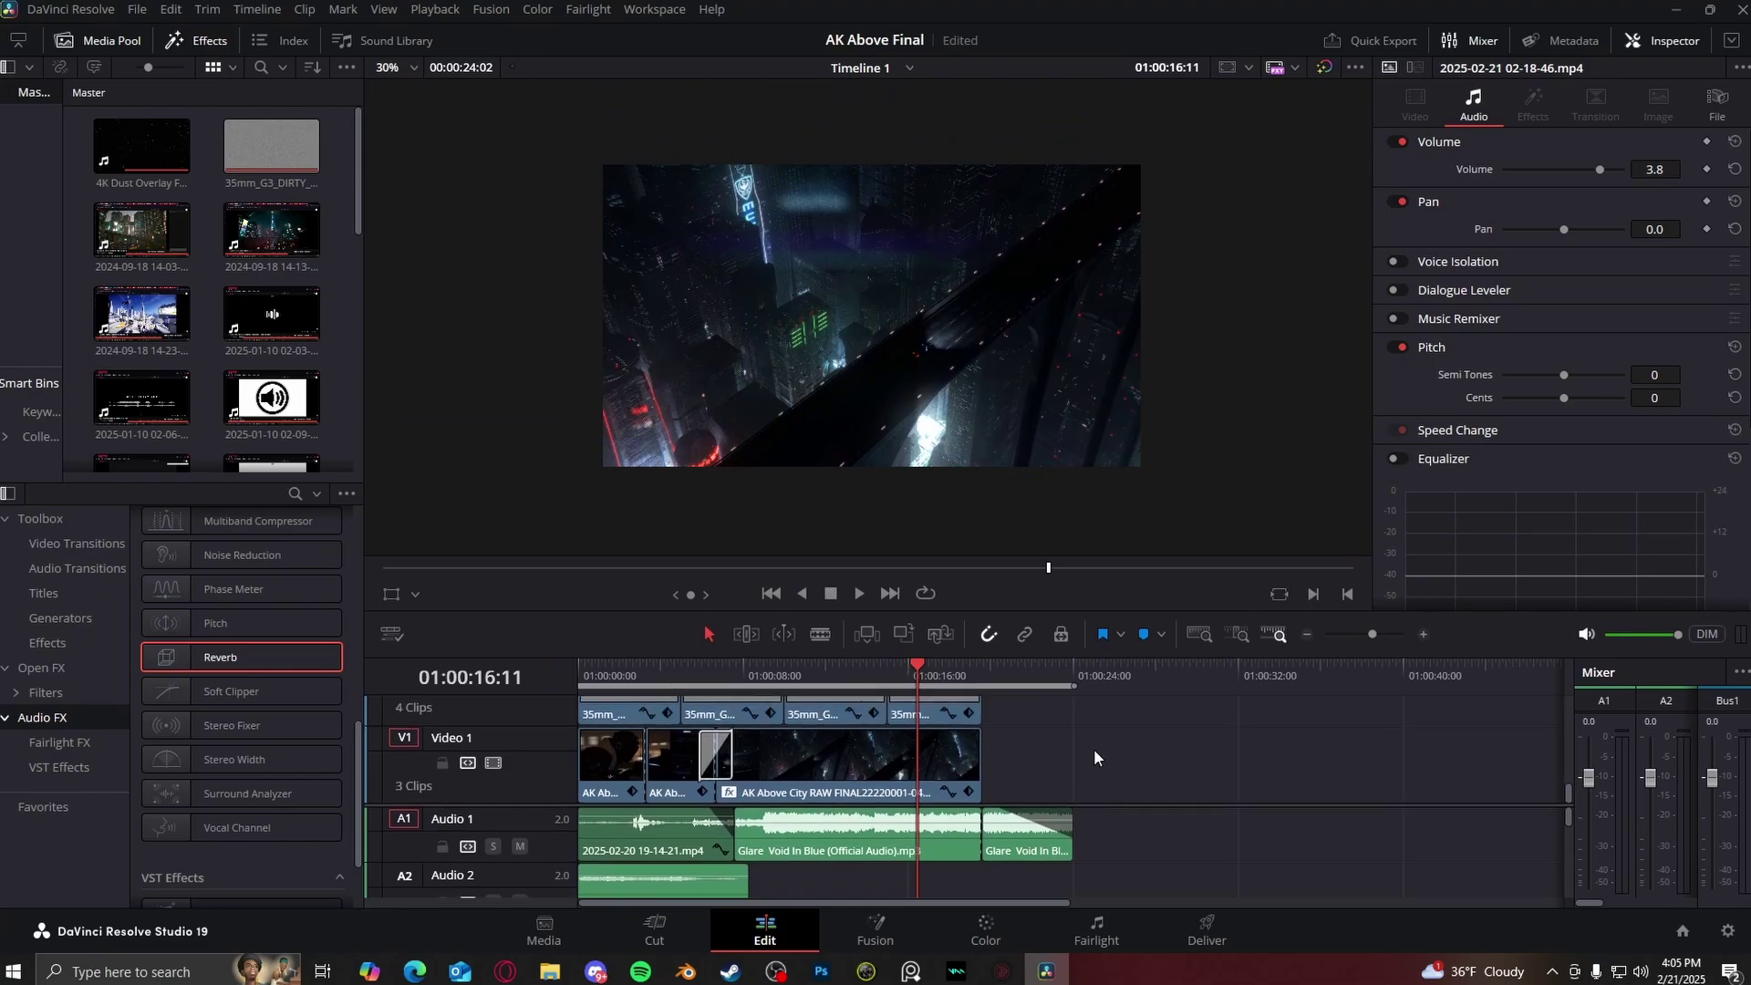
scroll(993, 269, up, 3)
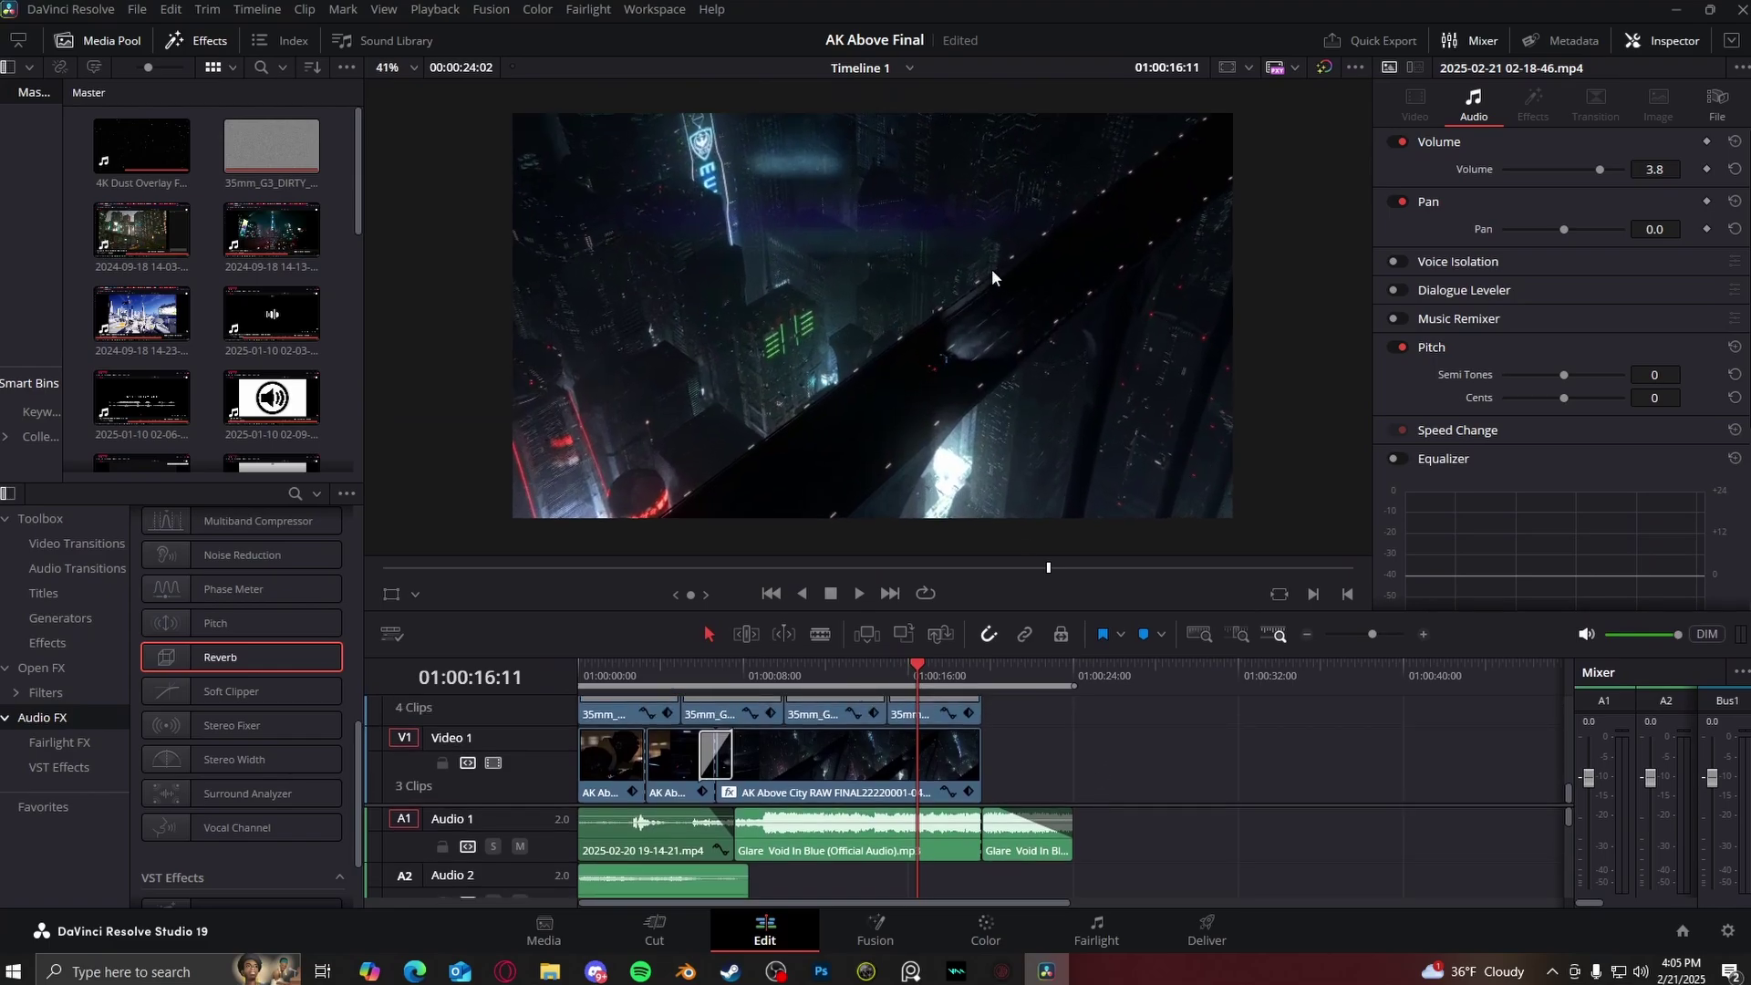